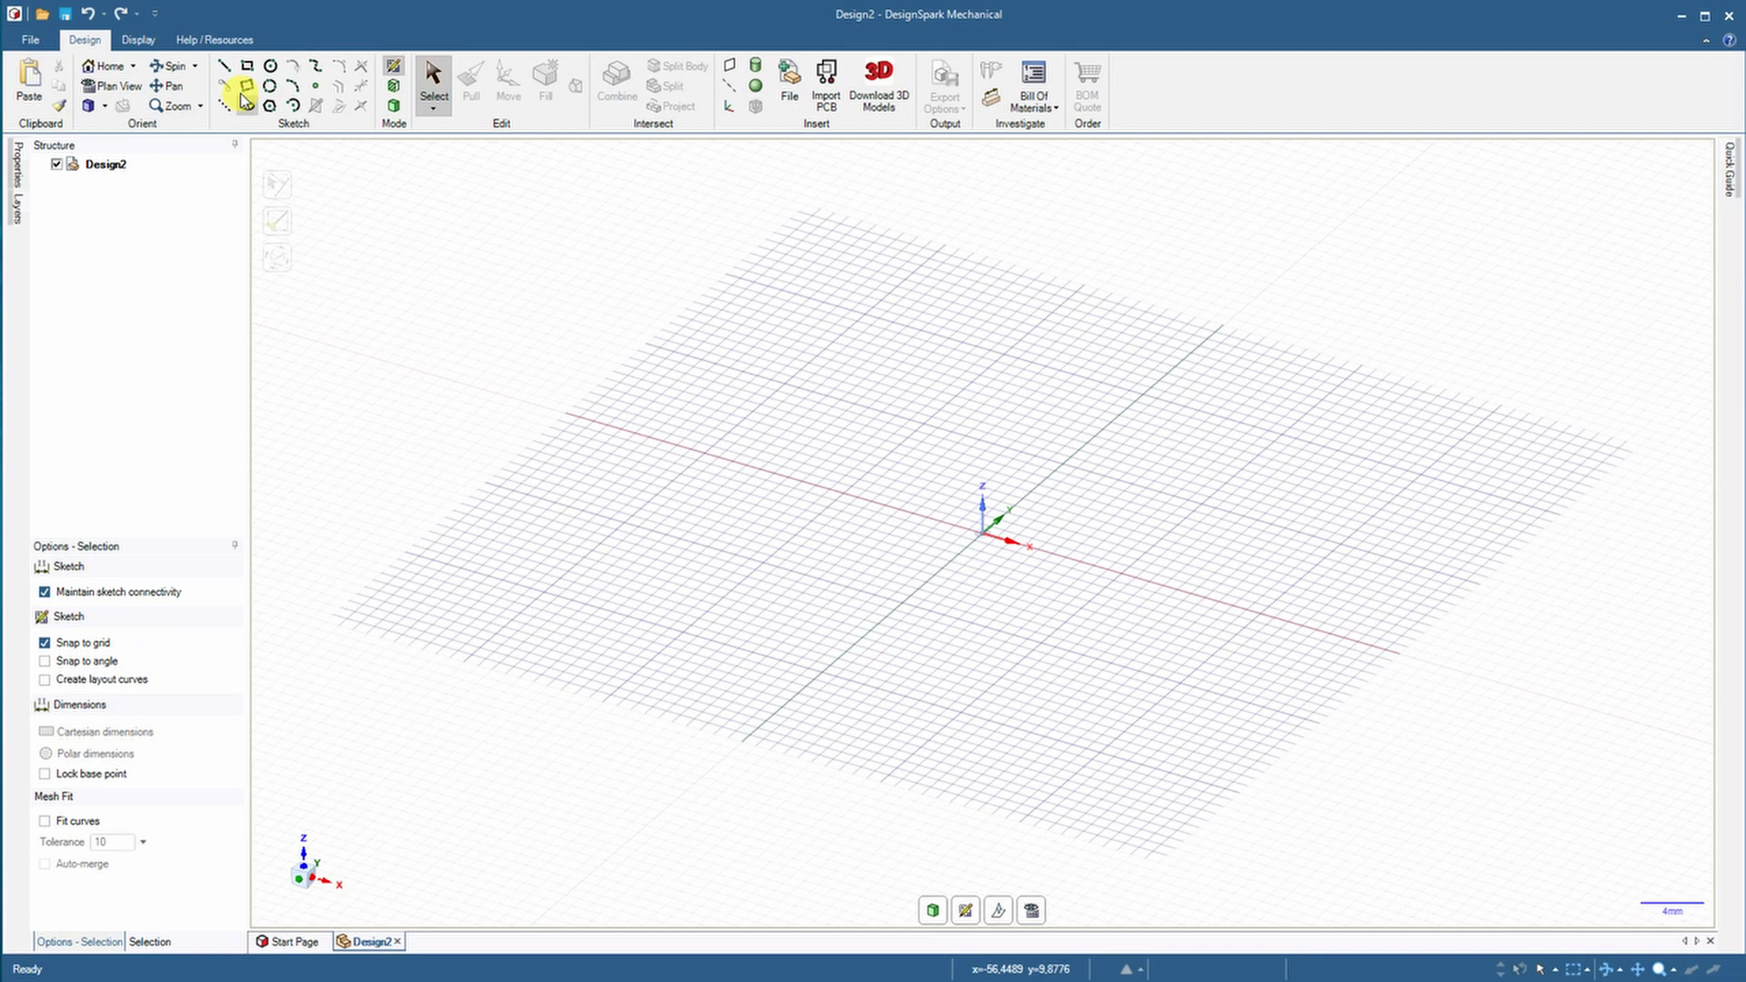
Sketch a 100 × 50 mm rectangle centred on the origin
left_click(246, 66)
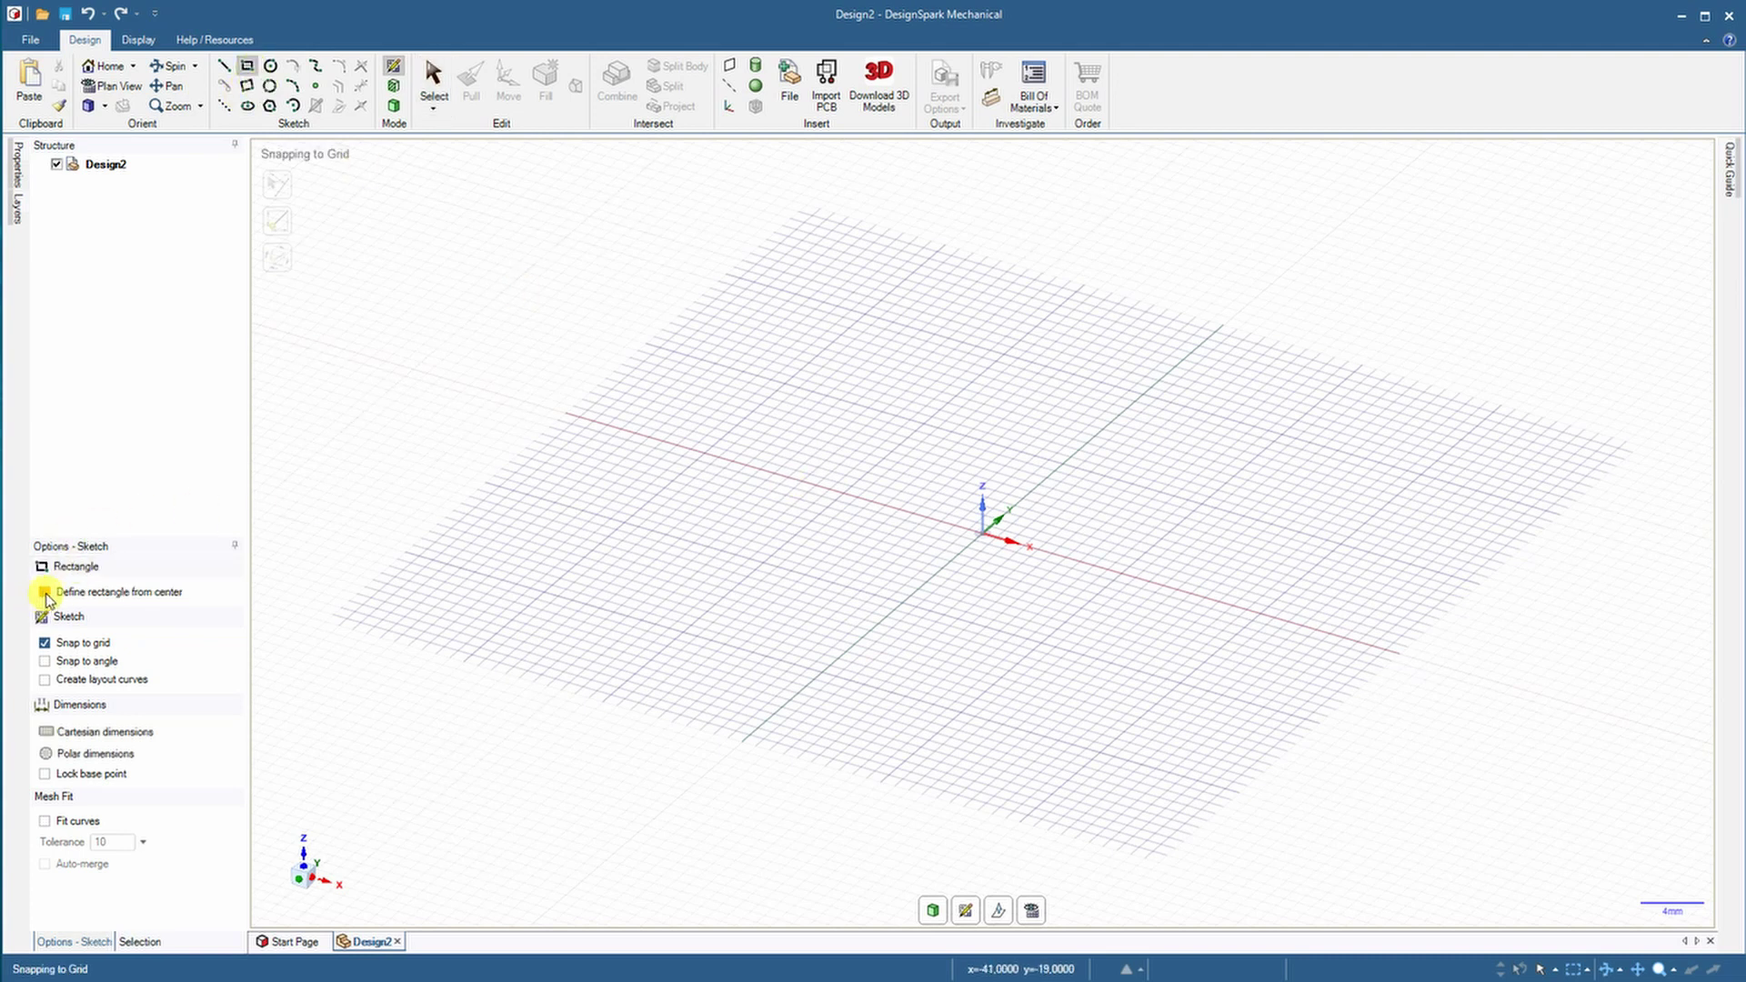
left_click(984, 536)
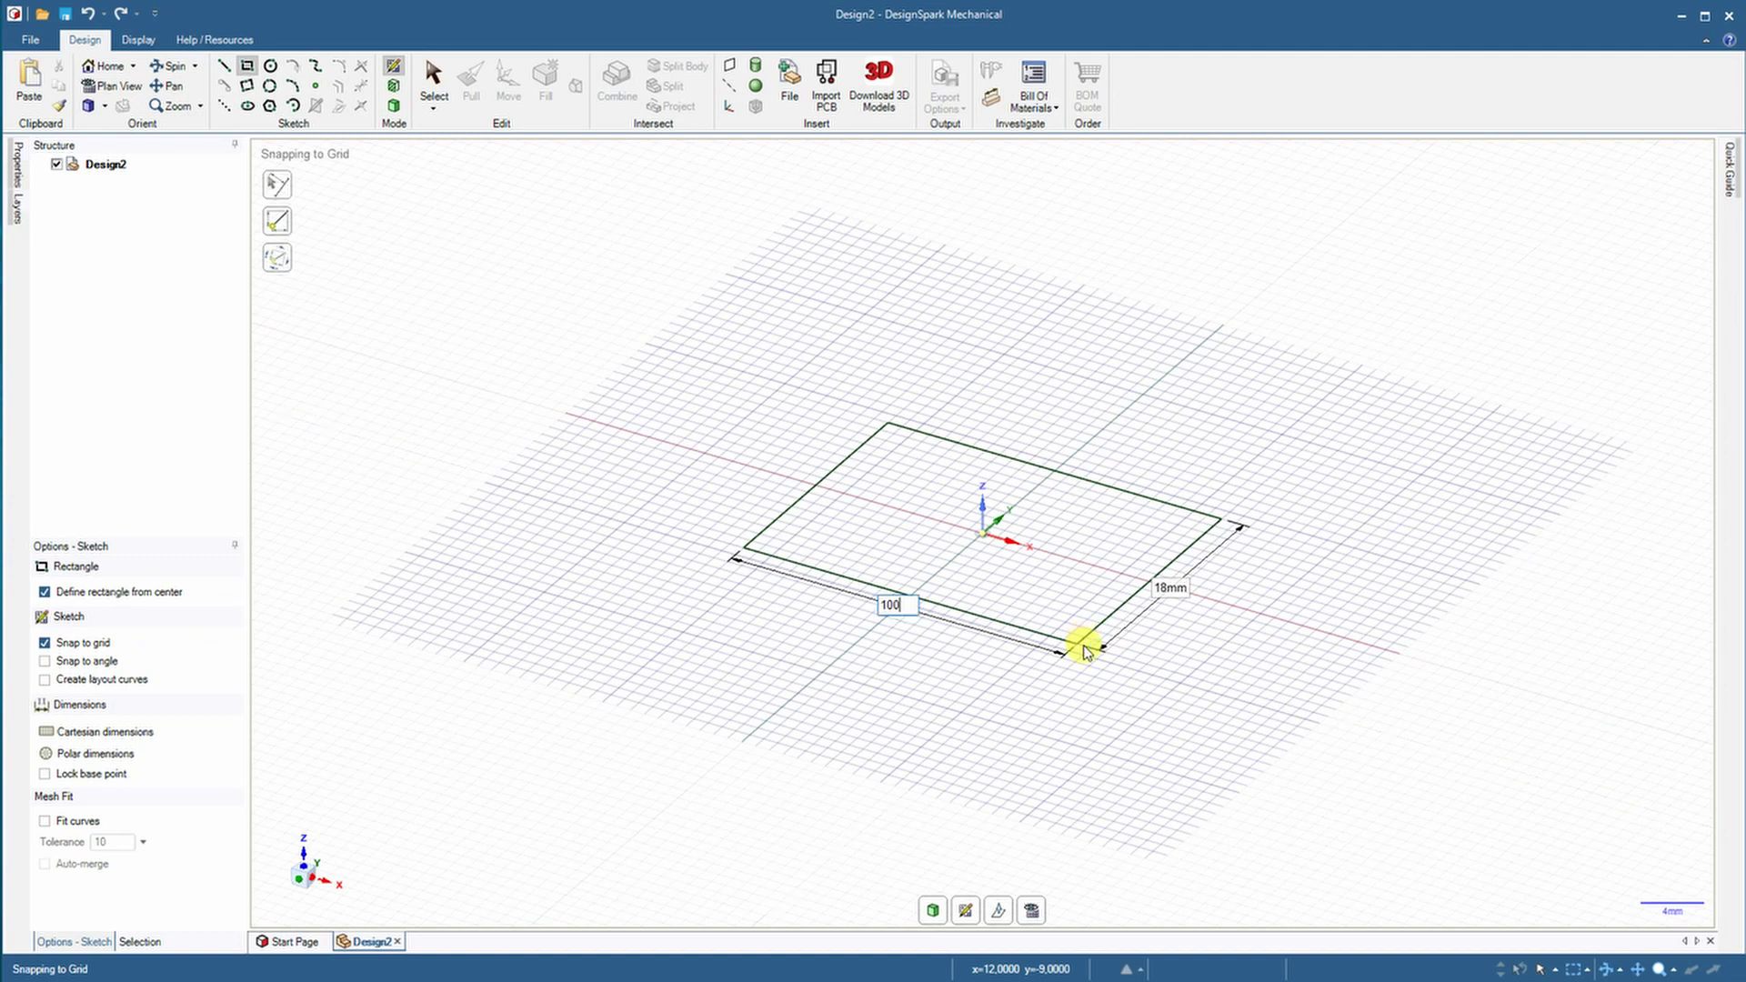
key("Tab")
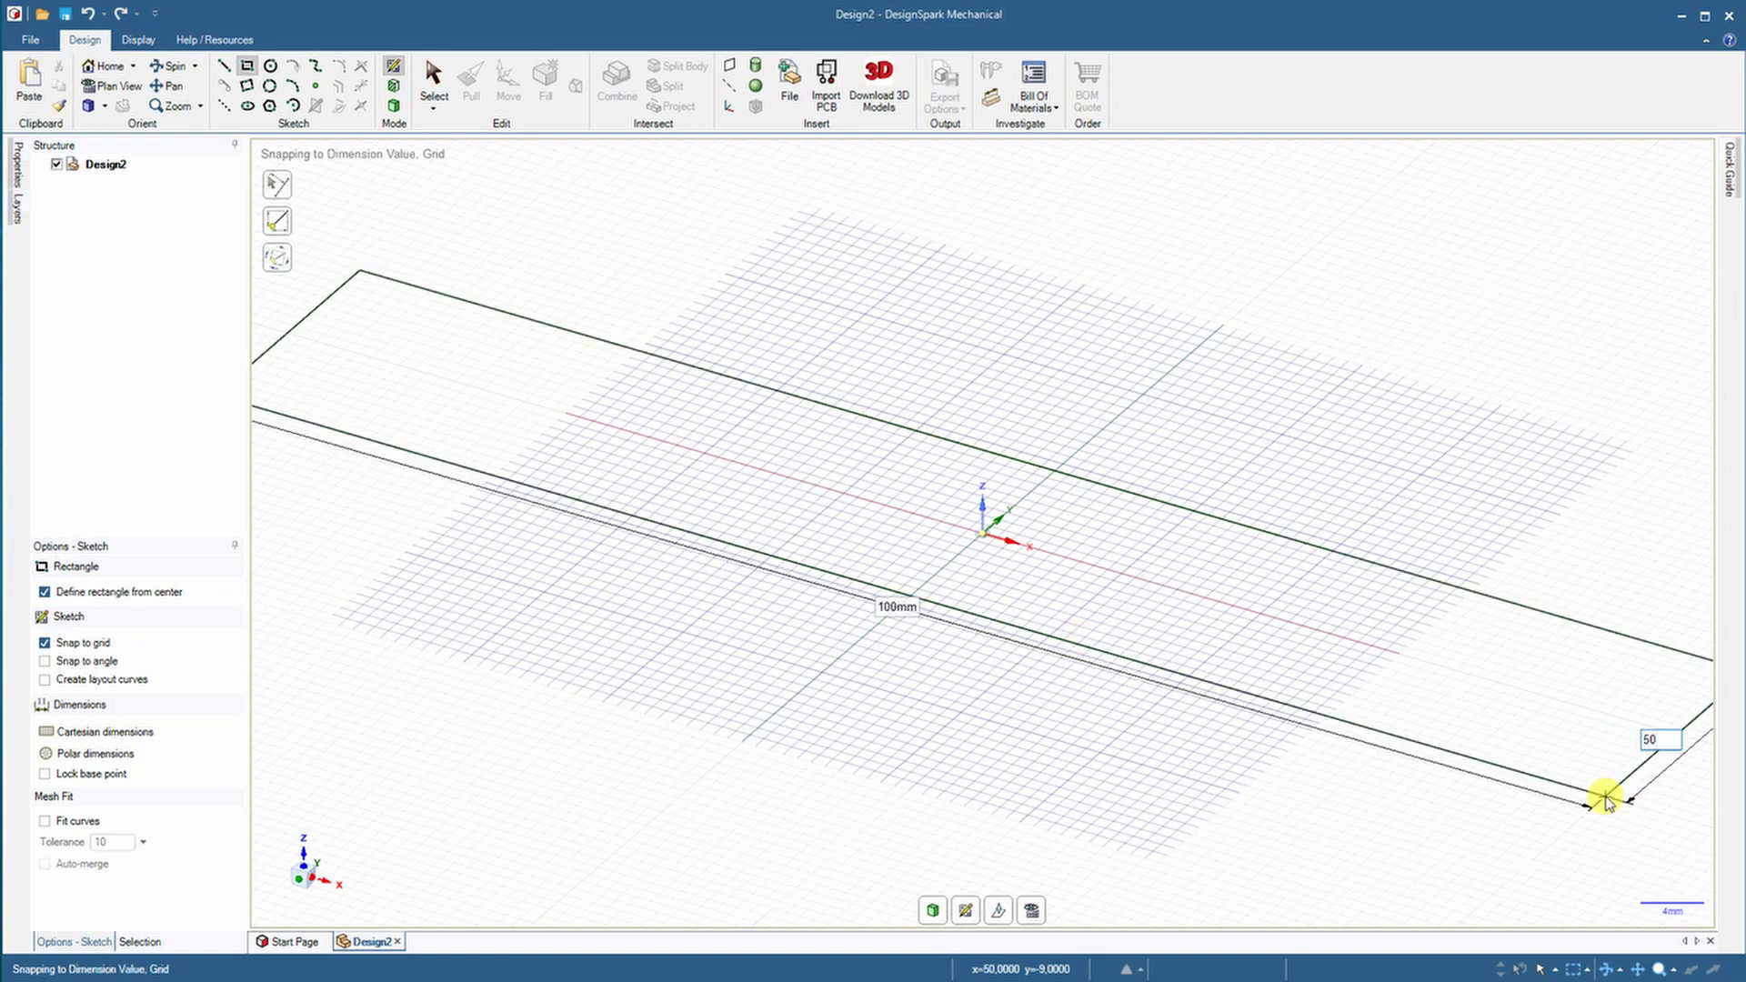
key("Return")
scroll(1189, 799, "down", 5)
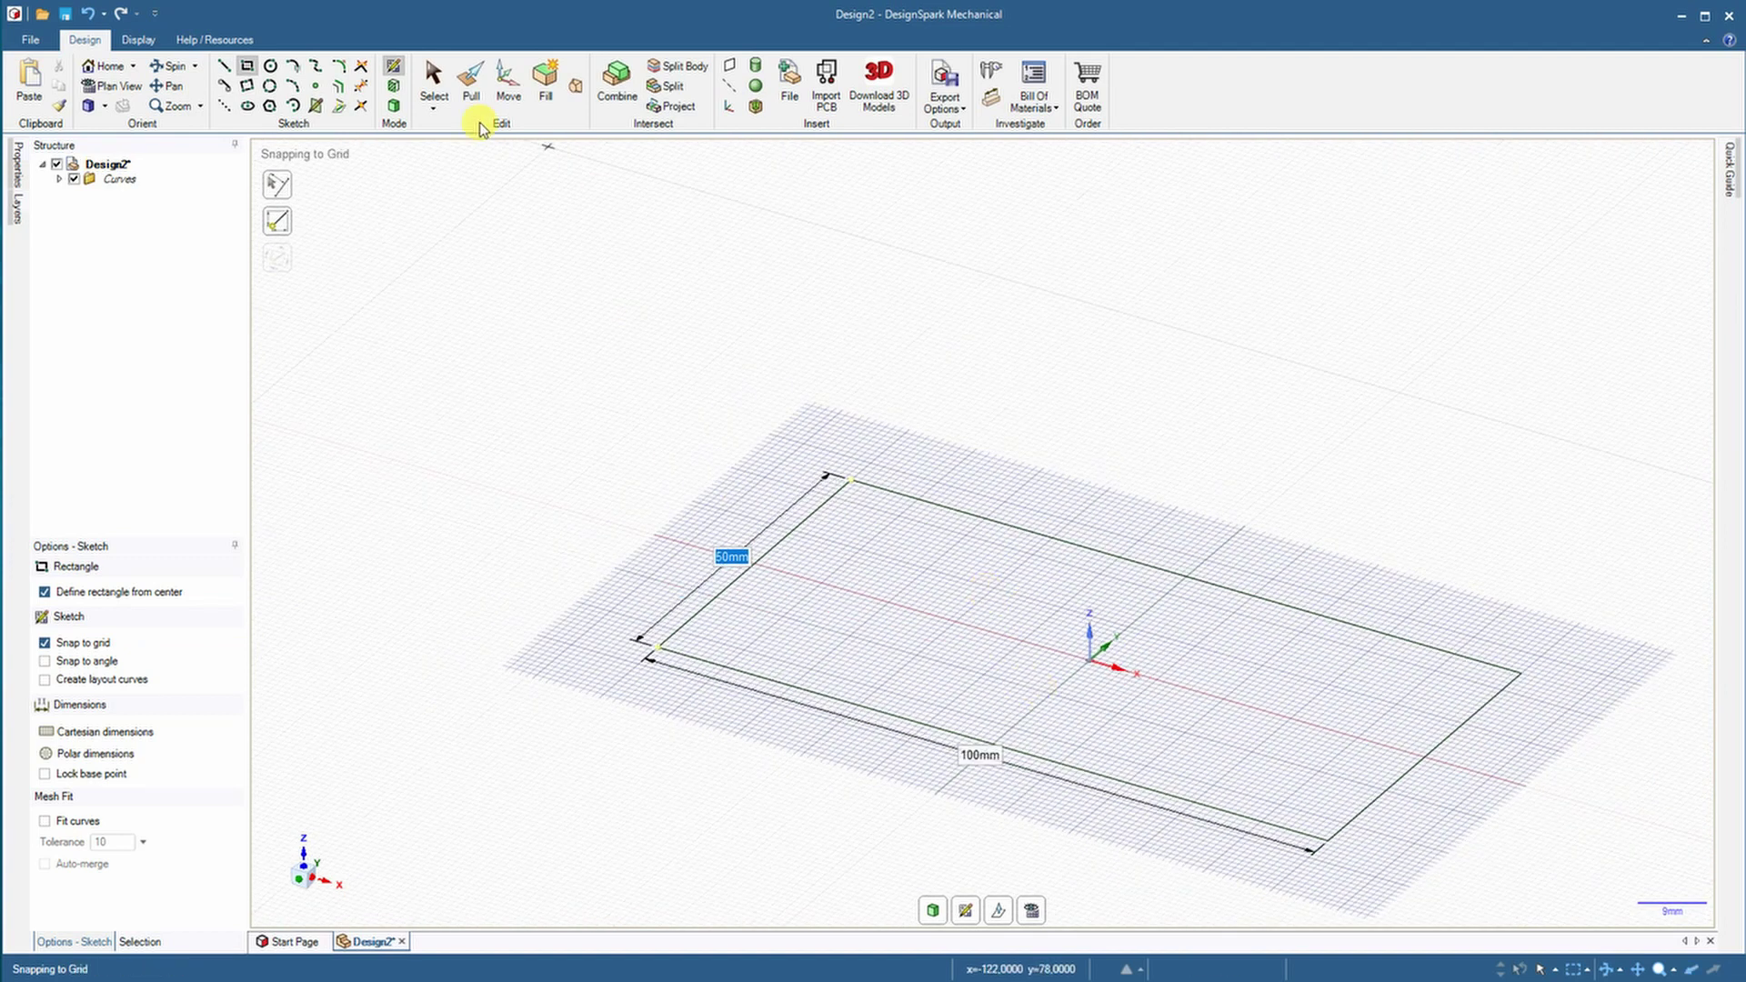
Pull the rectangle up into a 10 mm thick solid plate
left_click(471, 84)
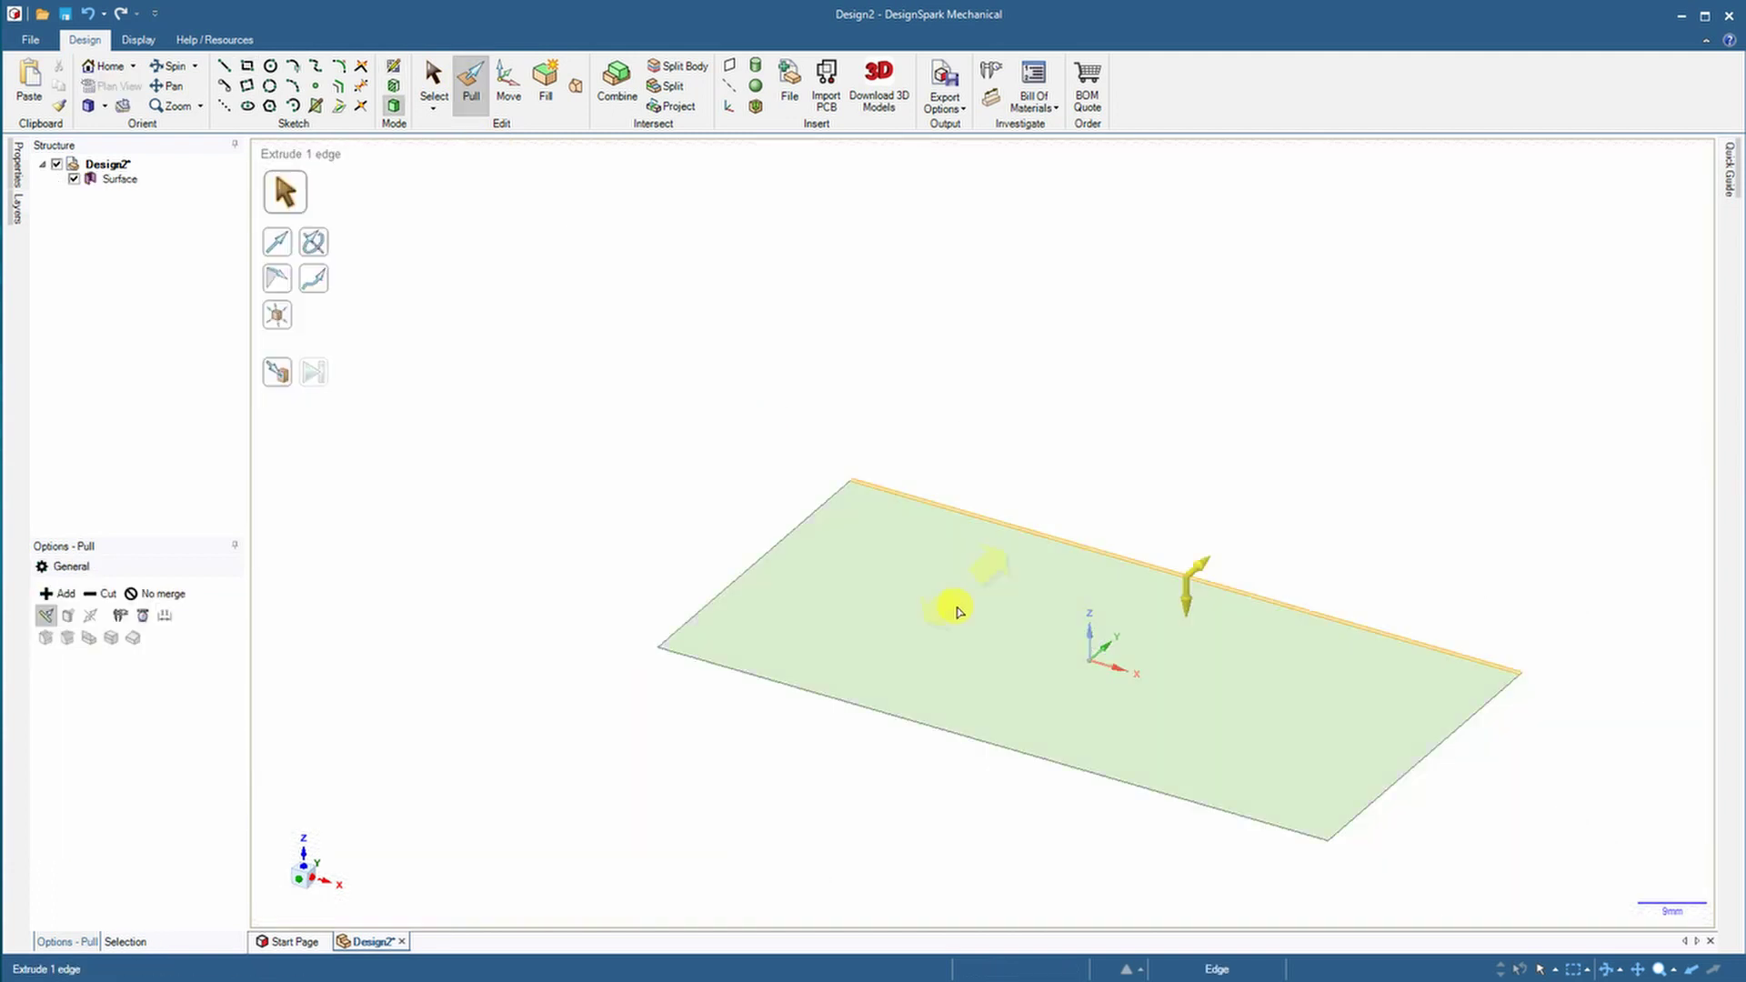
left_click(957, 611)
left_click_drag(974, 616, 974, 576)
type("10")
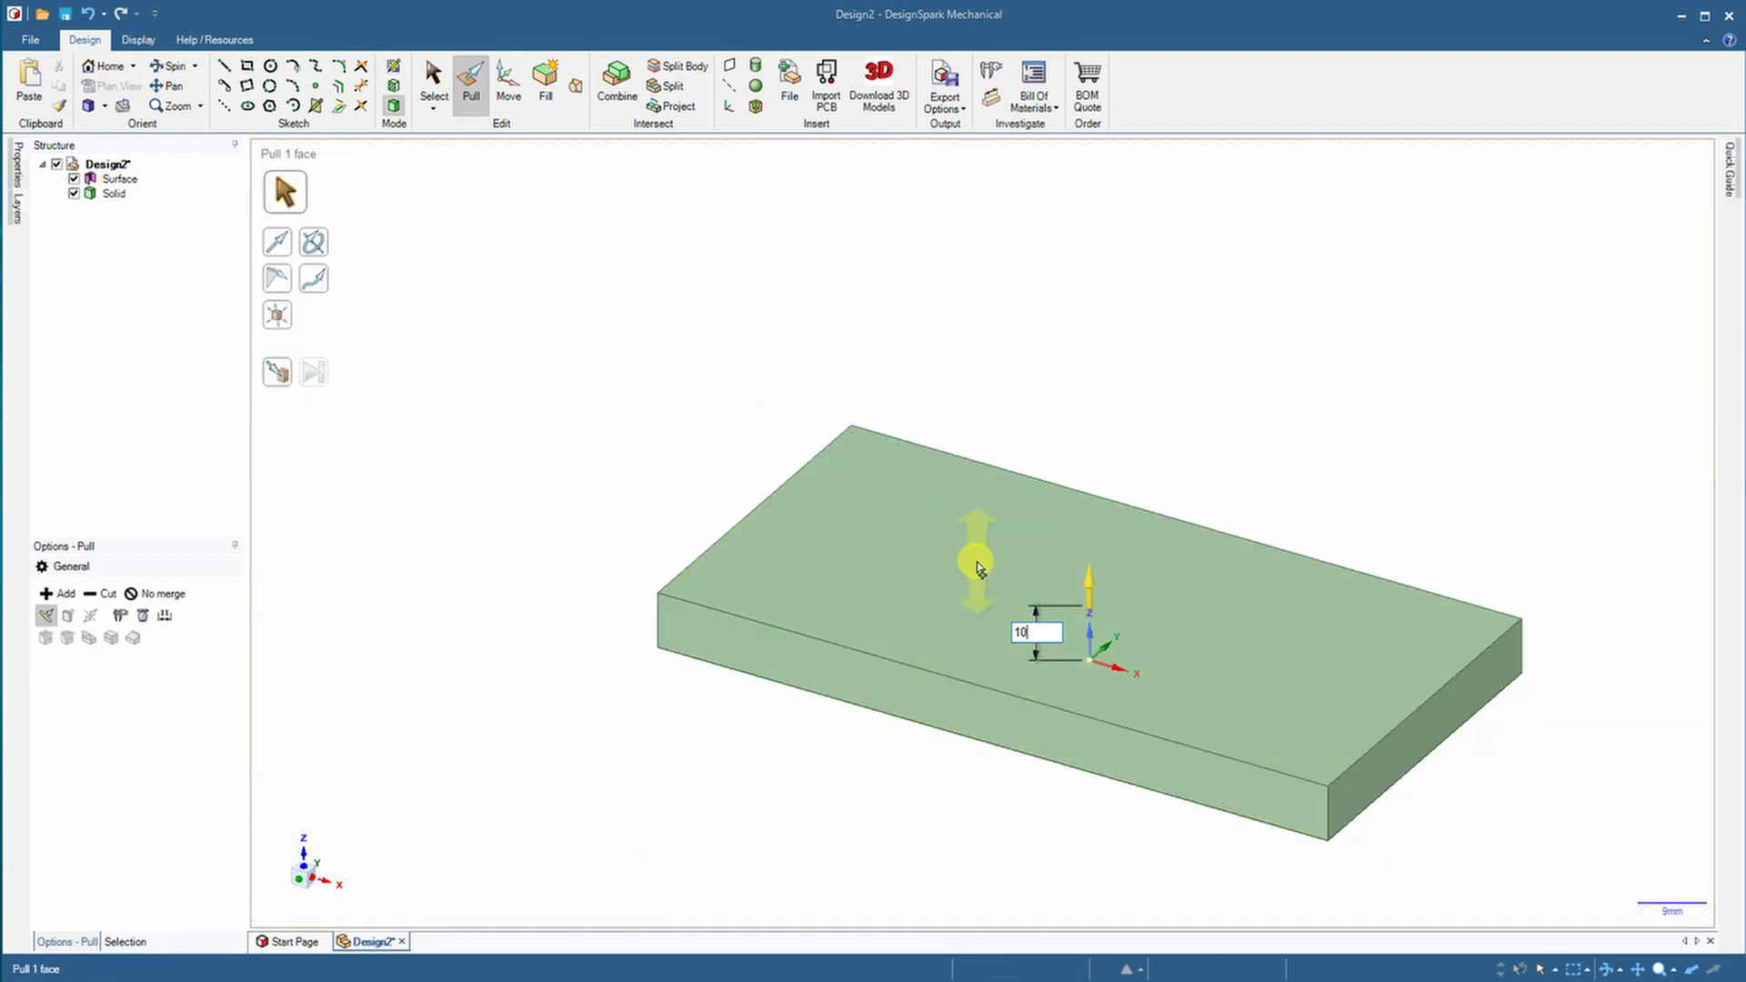
key("Return")
Start a sketch on the plate's end face, viewed straight on with Z up
left_click(437, 544)
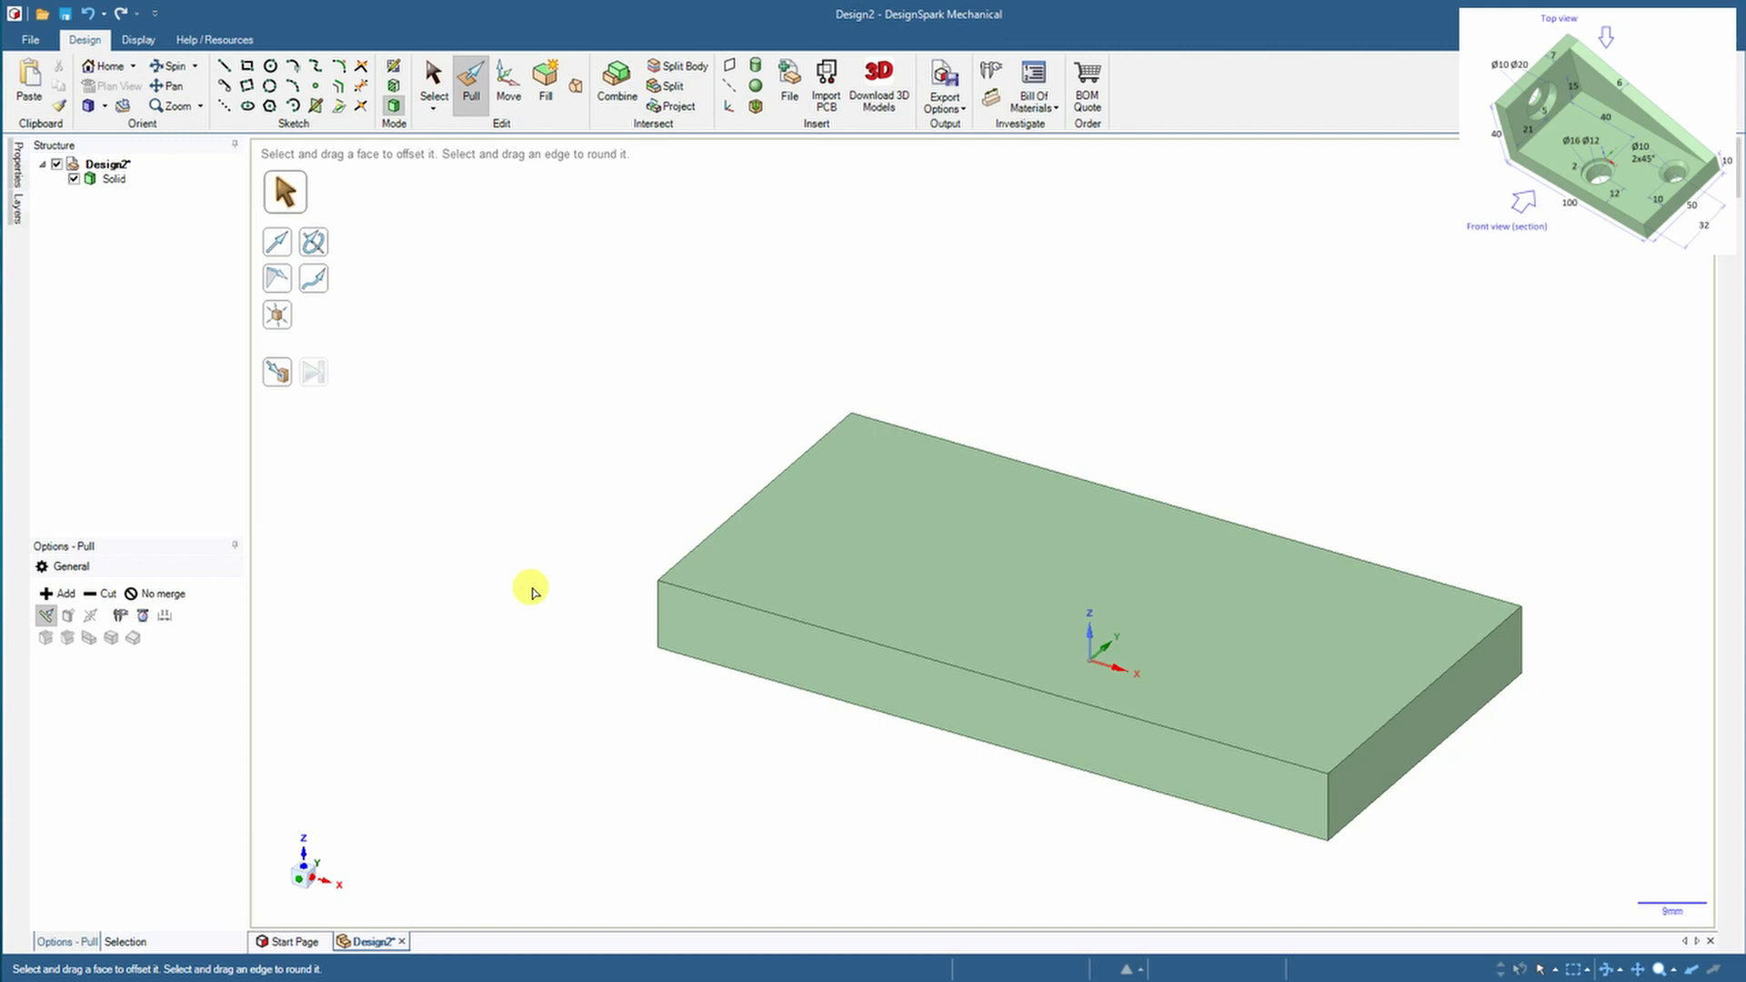
middle_click_drag(532, 591, 596, 619)
left_click(725, 460)
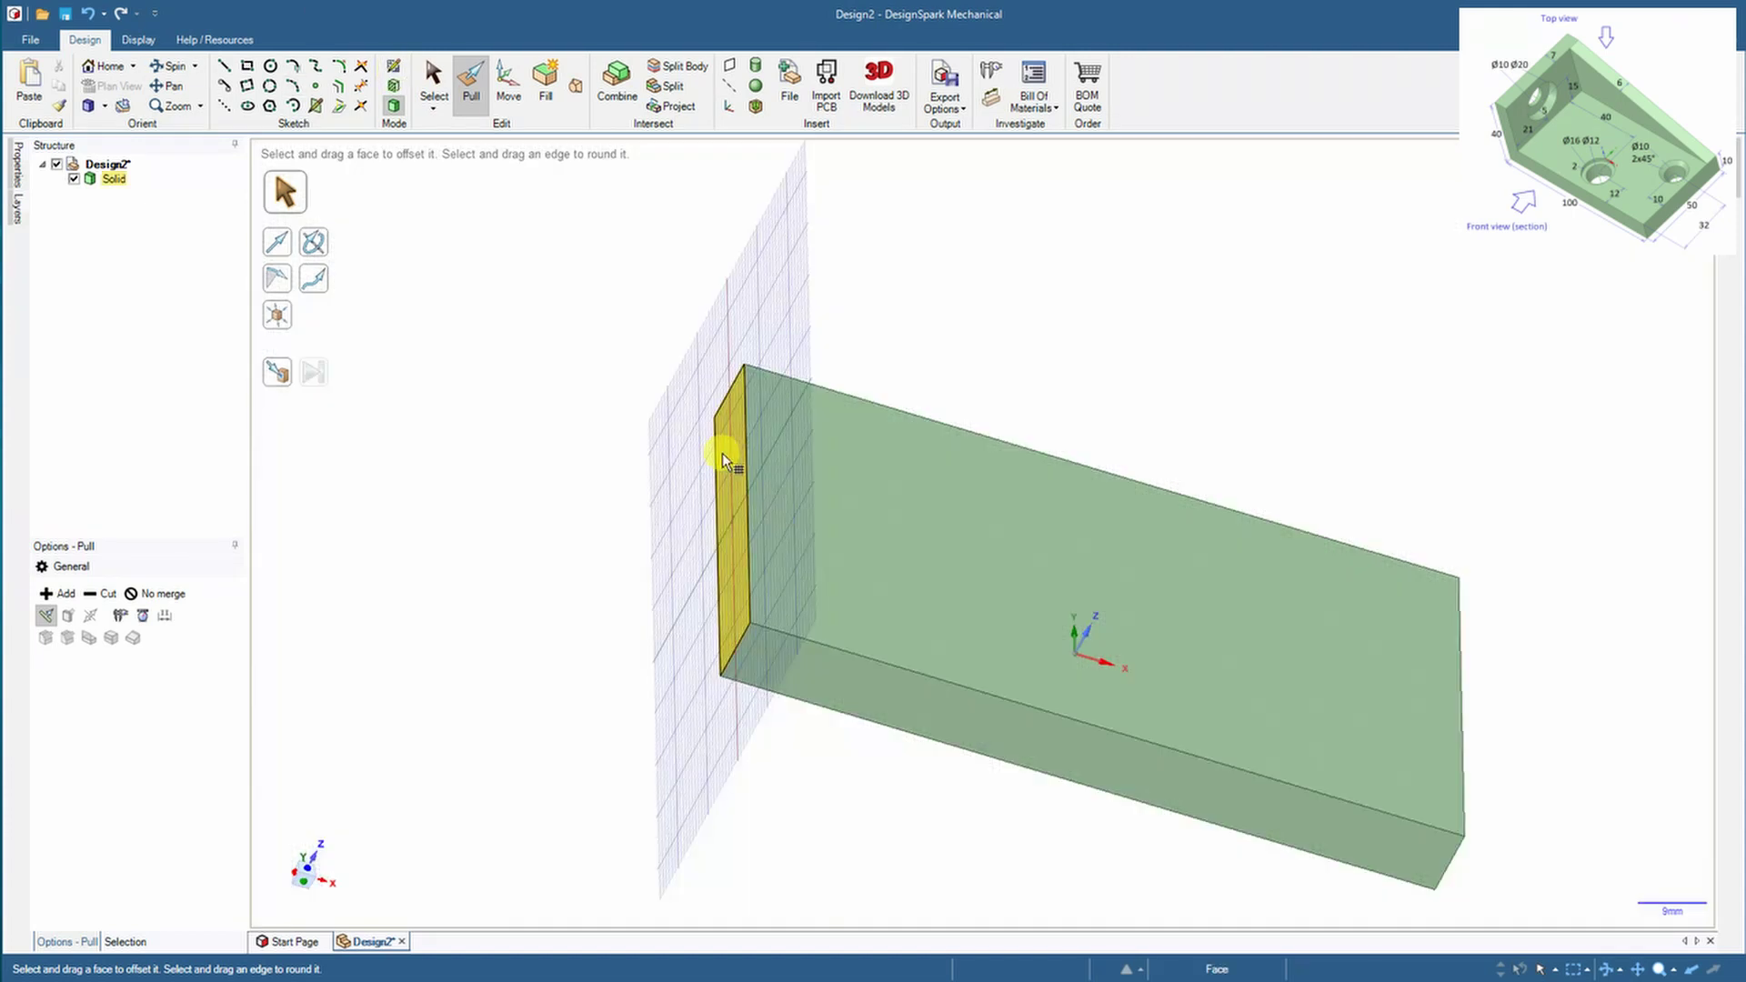
key("k")
left_click(1034, 911)
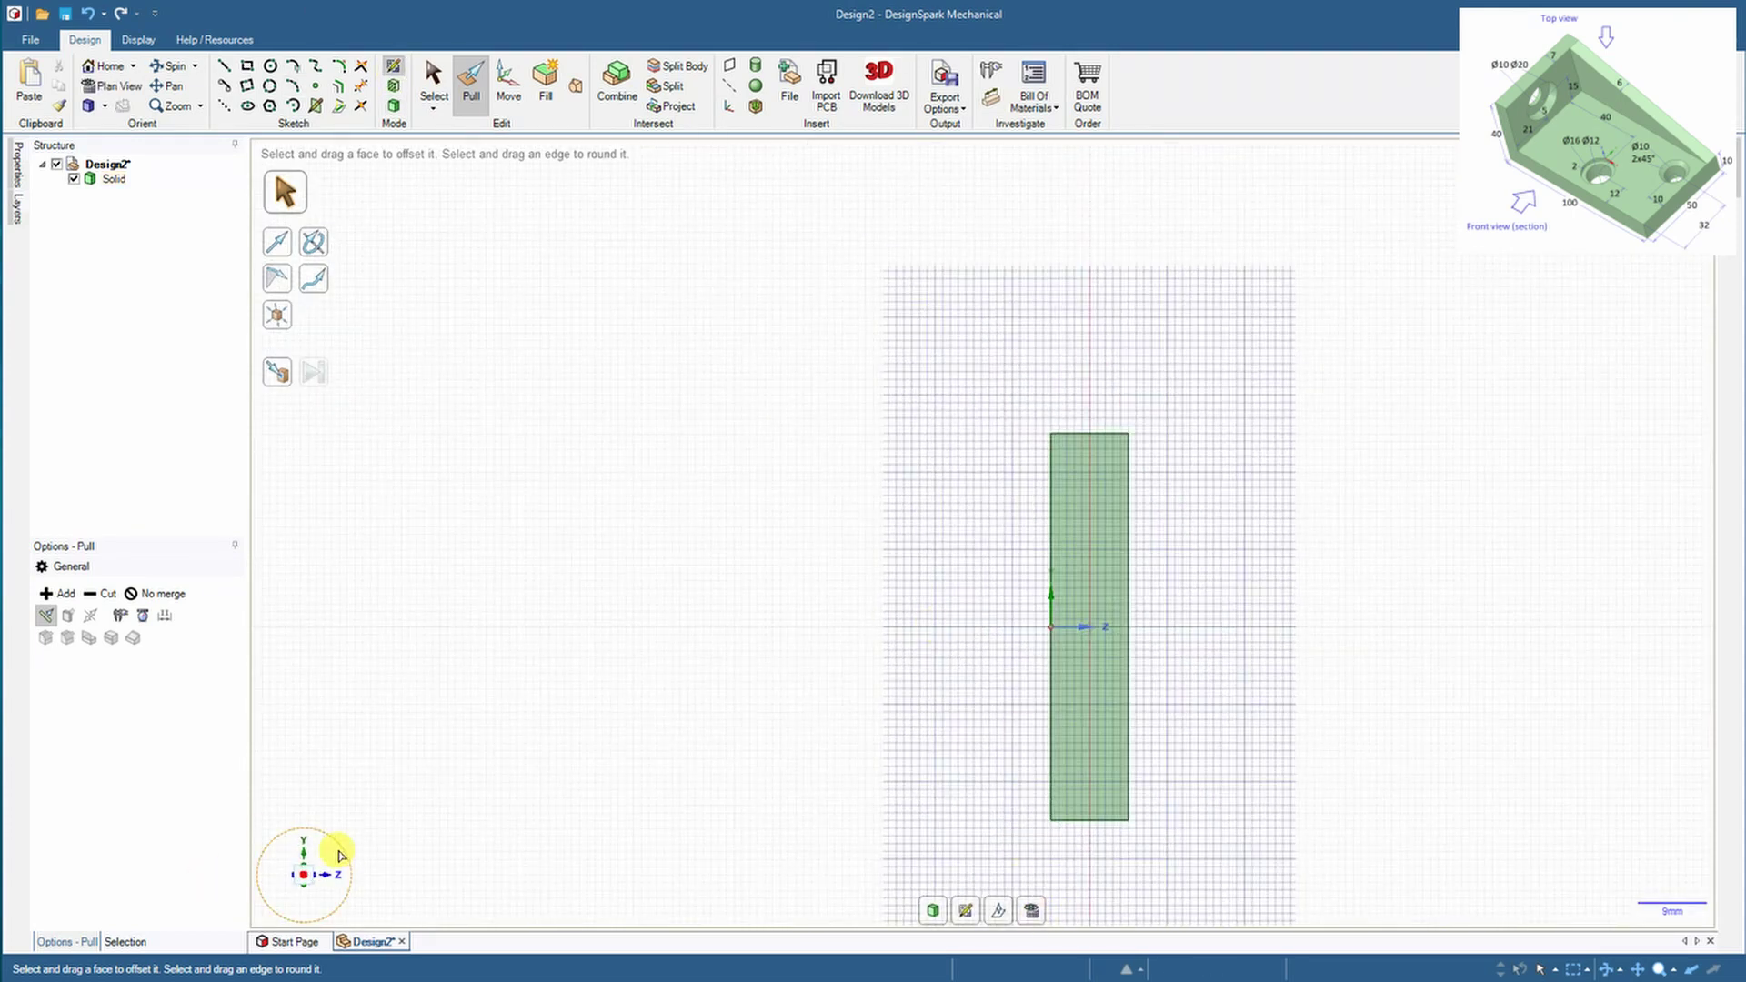
left_click(340, 855)
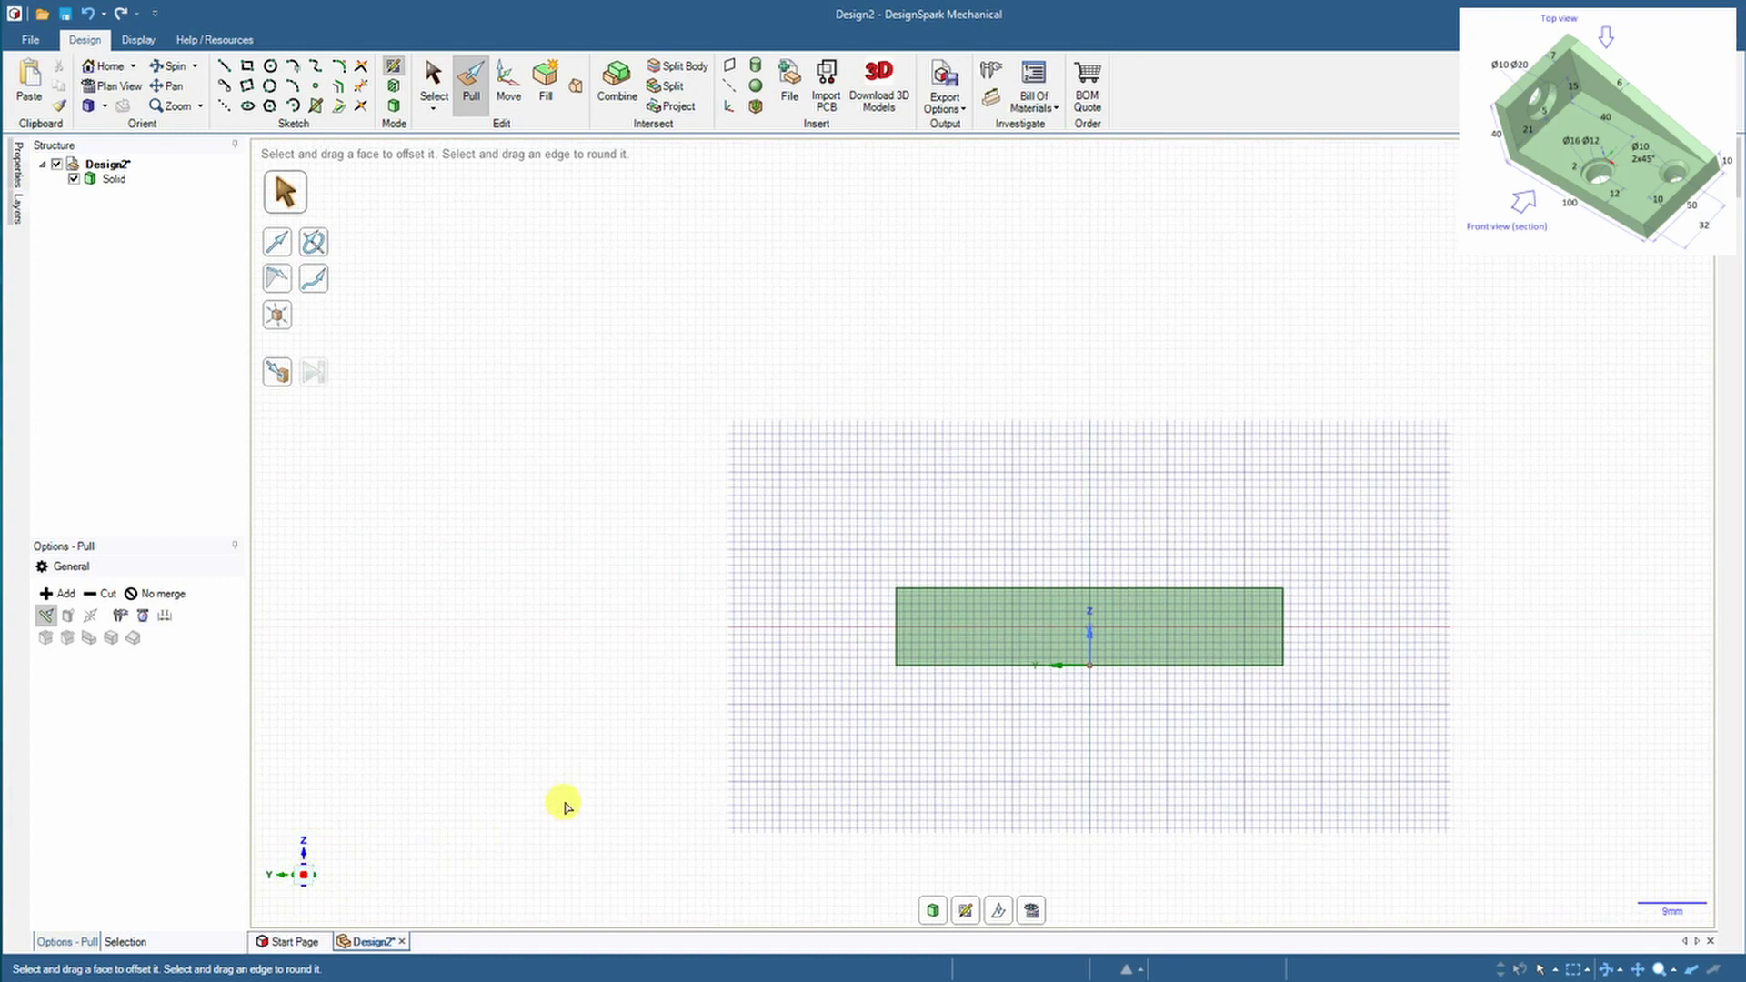
Draw a 50 × 40 mm rectangle from the end face's bottom-left corner
left_click(246, 65)
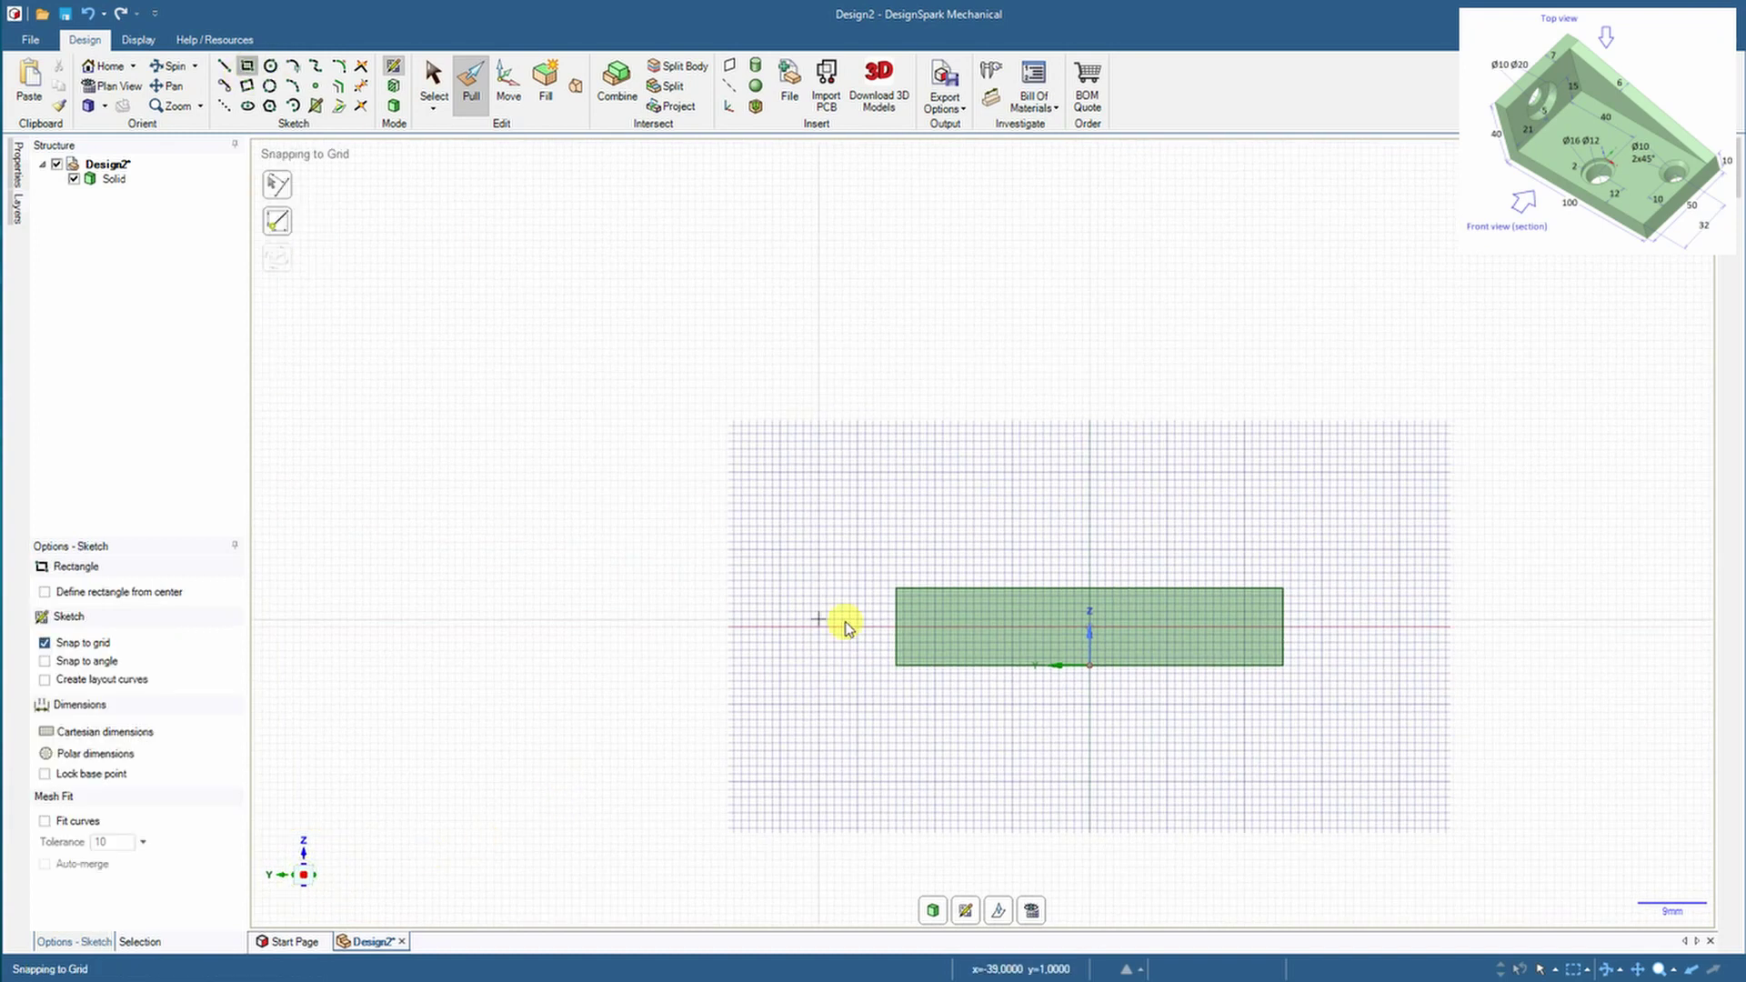
left_click(896, 665)
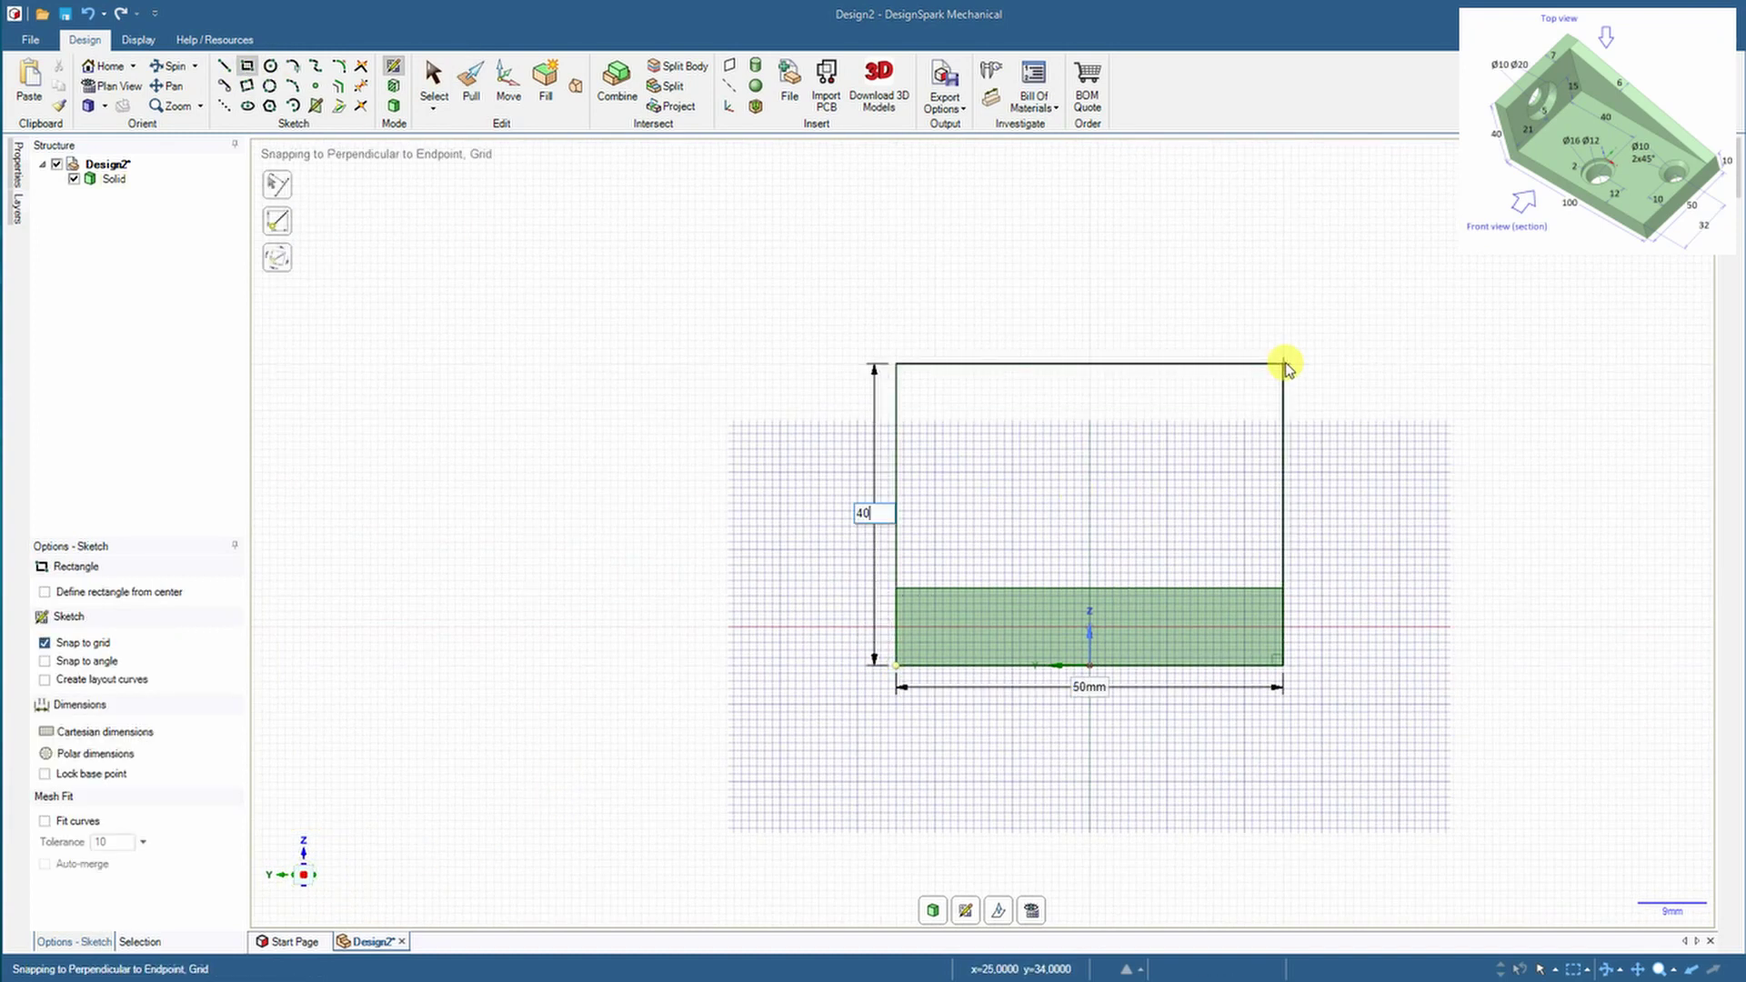
type("40")
key("Return")
mouse_move(1283, 355)
middle_mouse_down()
mouse_move(1325, 434)
mouse_move(1411, 464)
mouse_move(1392, 662)
mouse_move(1200, 722)
middle_mouse_up()
left_click(107, 65)
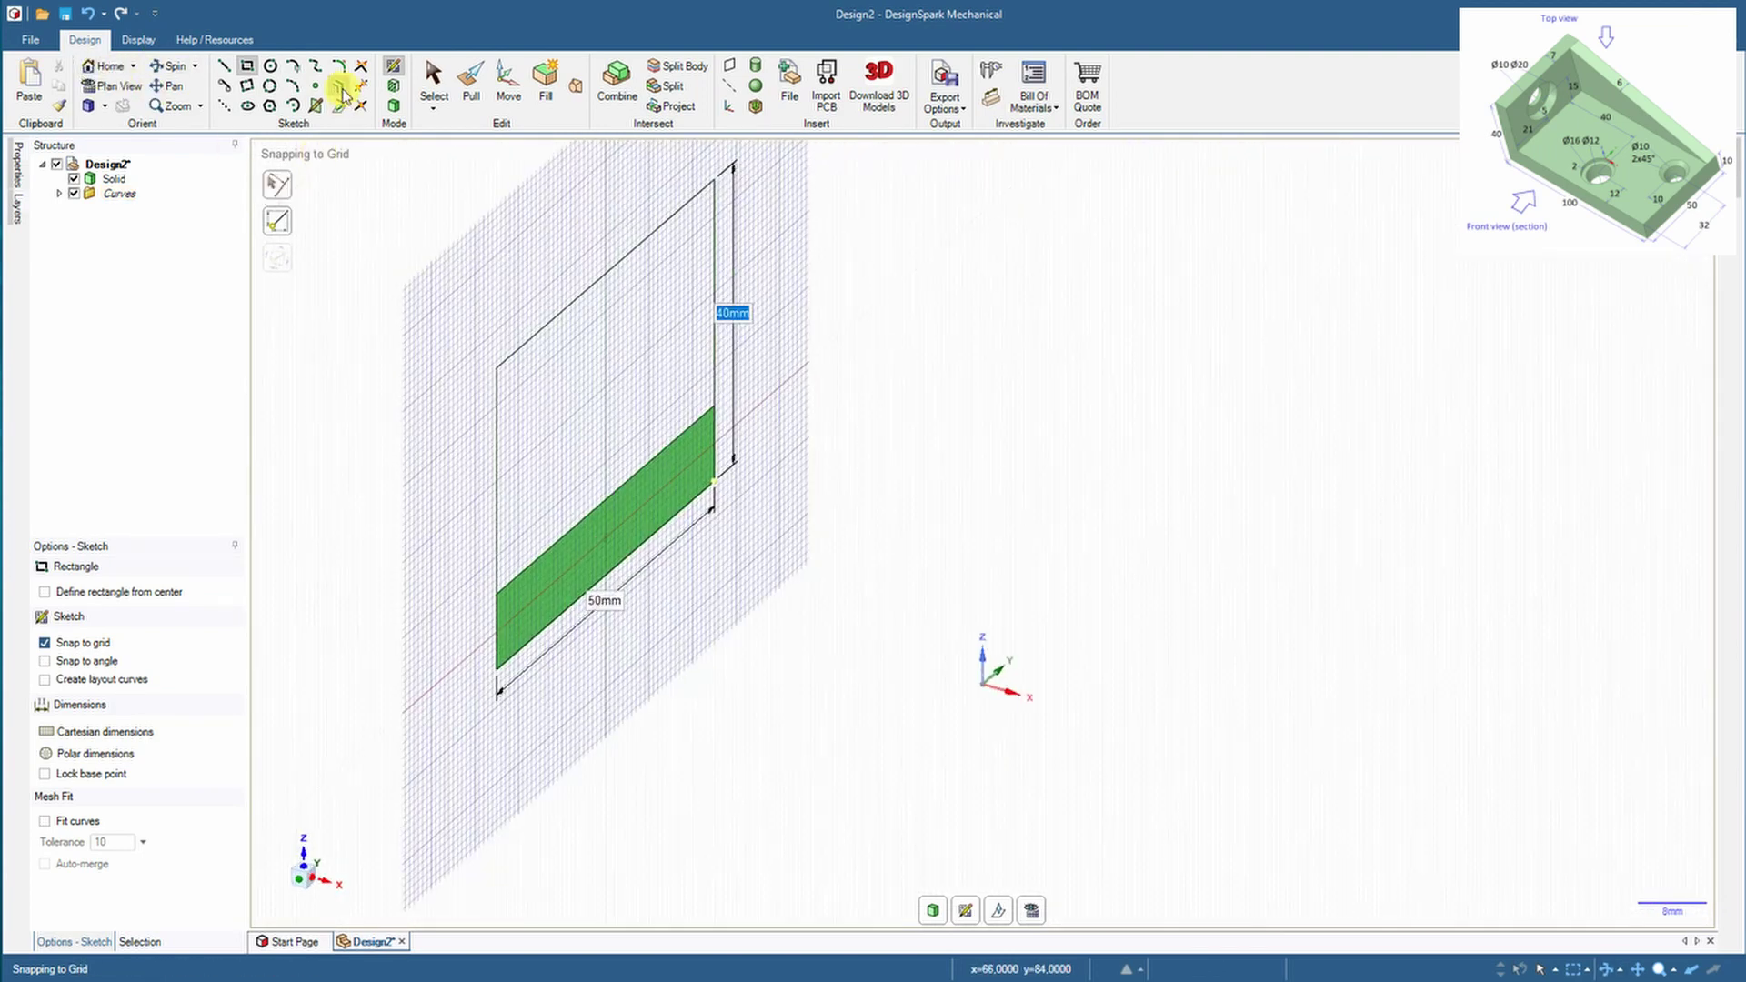
Pull the rectangle into an upright wall joined to the plate
left_click(393, 104)
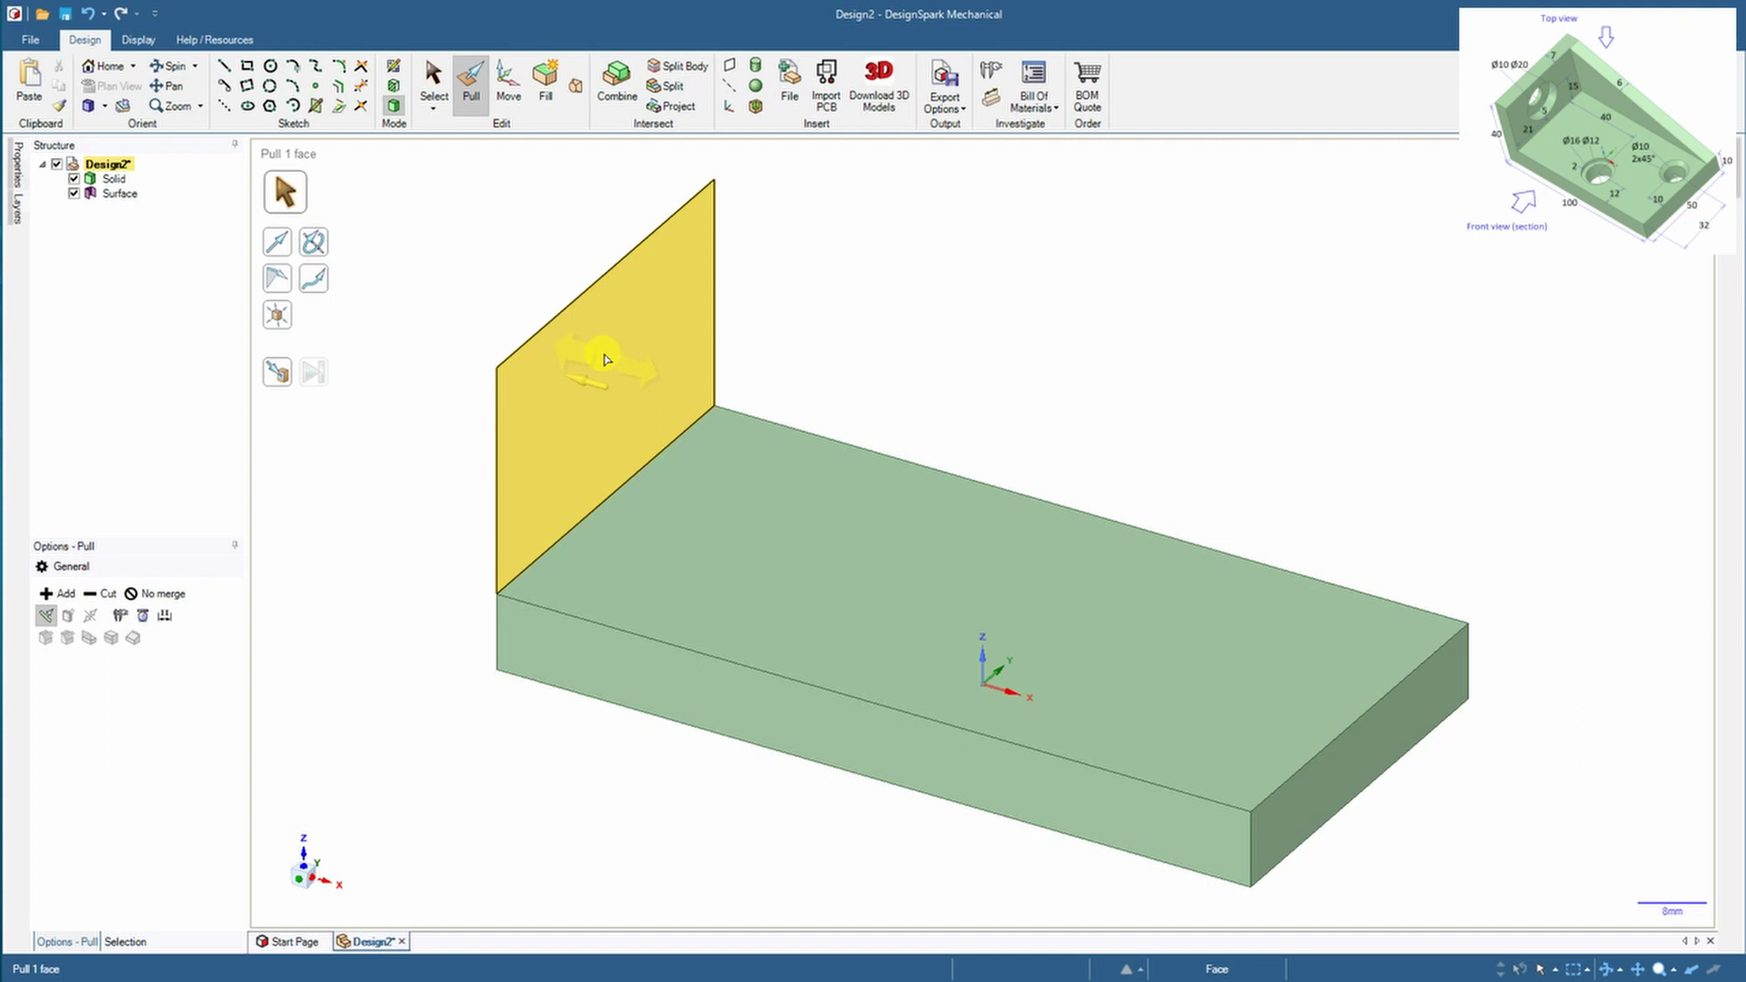
left_click_drag(606, 359, 649, 404)
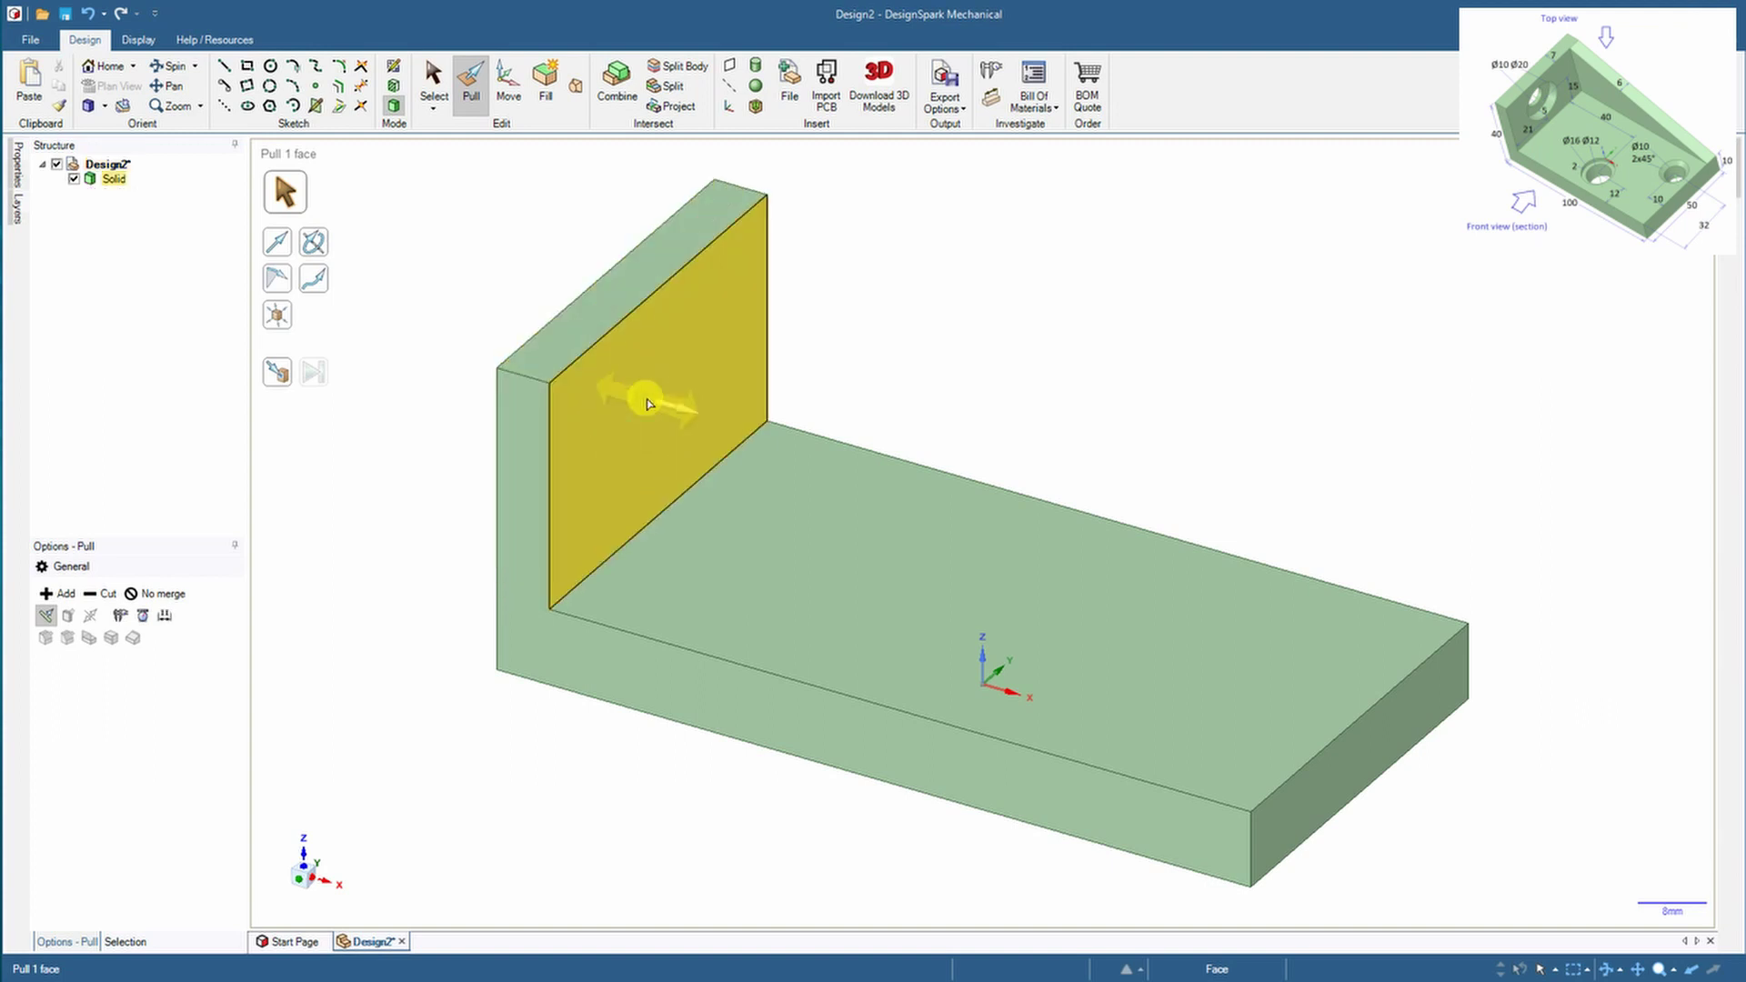
left_click(867, 259)
Sketch a diagonal line on the side face from the wall's top to the base's far corner
left_click(223, 65)
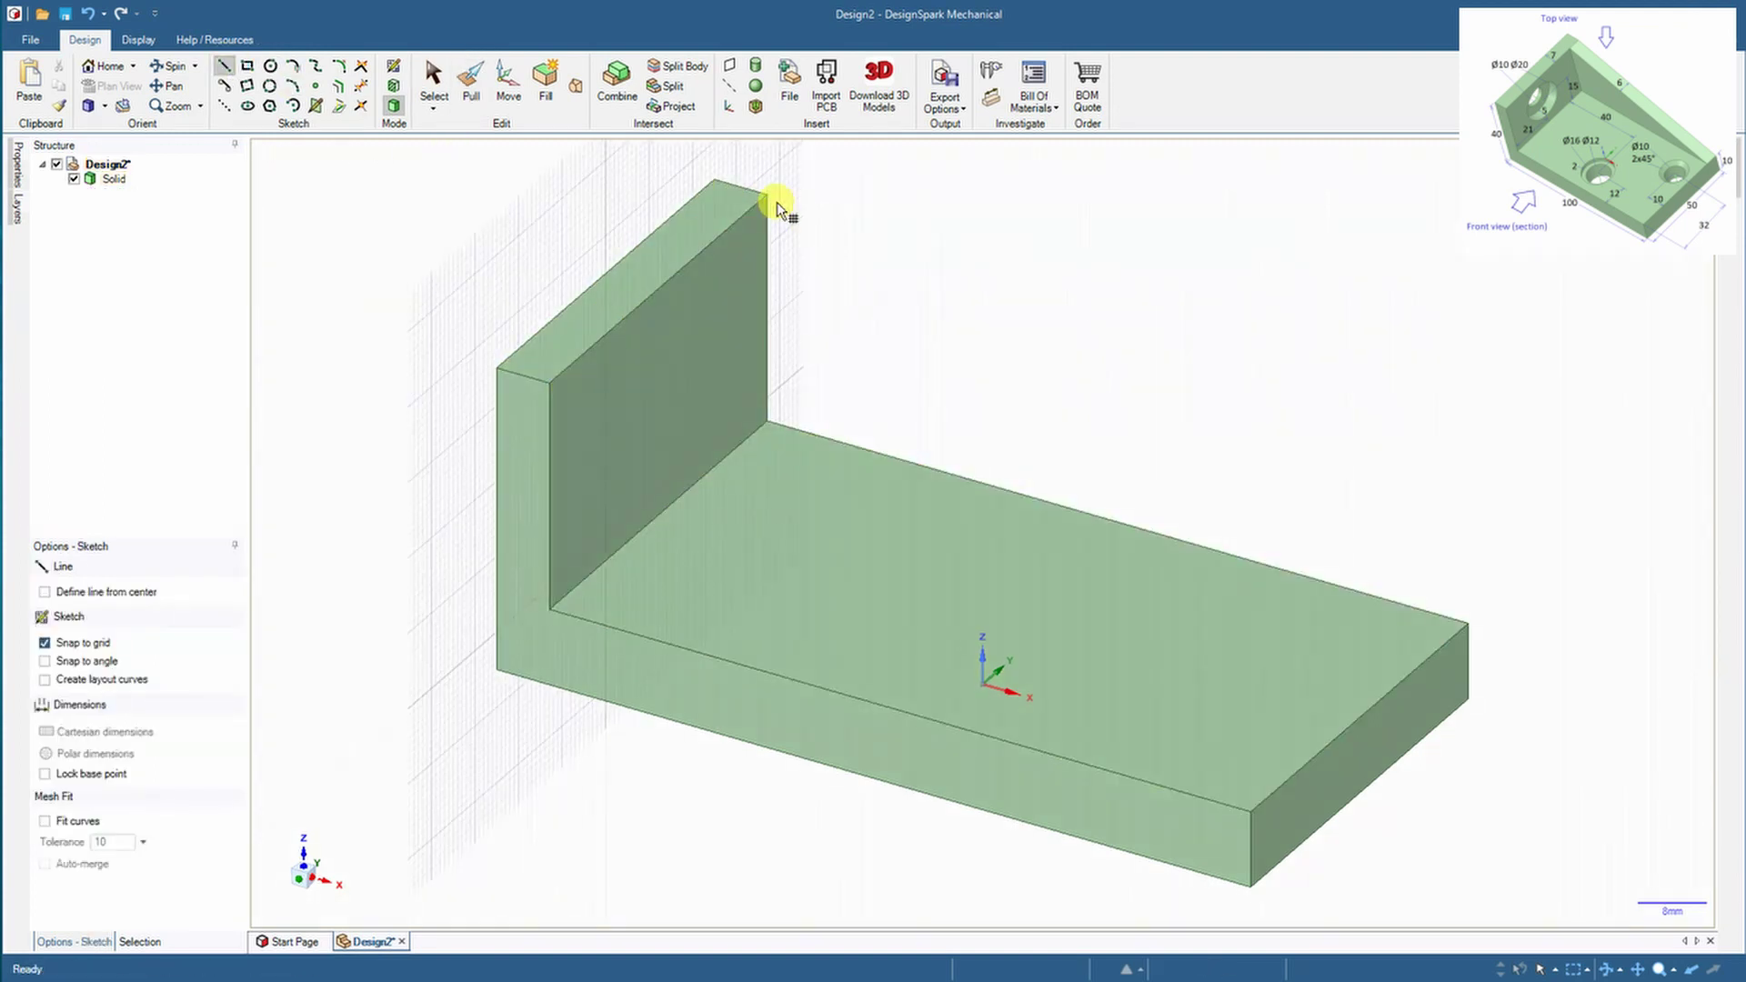
mouse_move(943, 331)
middle_mouse_down()
mouse_move(831, 449)
mouse_move(1153, 356)
middle_mouse_up()
left_click(1154, 357)
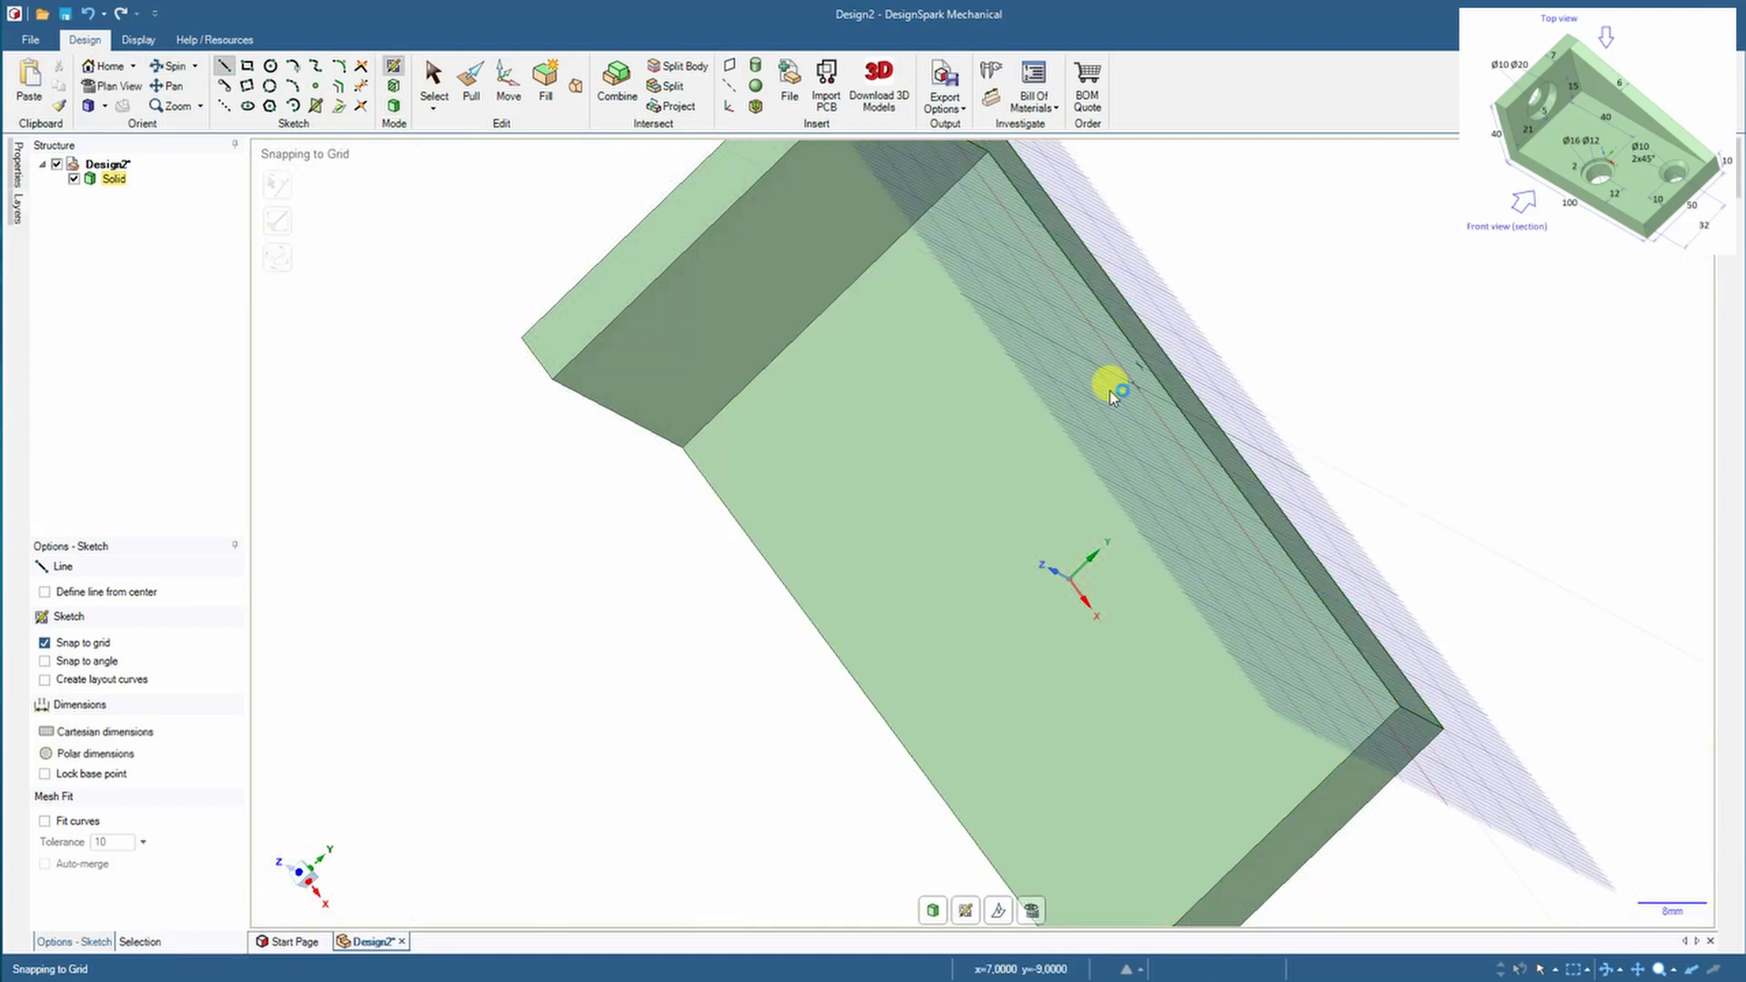
mouse_move(982, 440)
middle_mouse_down()
mouse_move(935, 461)
mouse_move(952, 387)
mouse_move(919, 378)
middle_mouse_up()
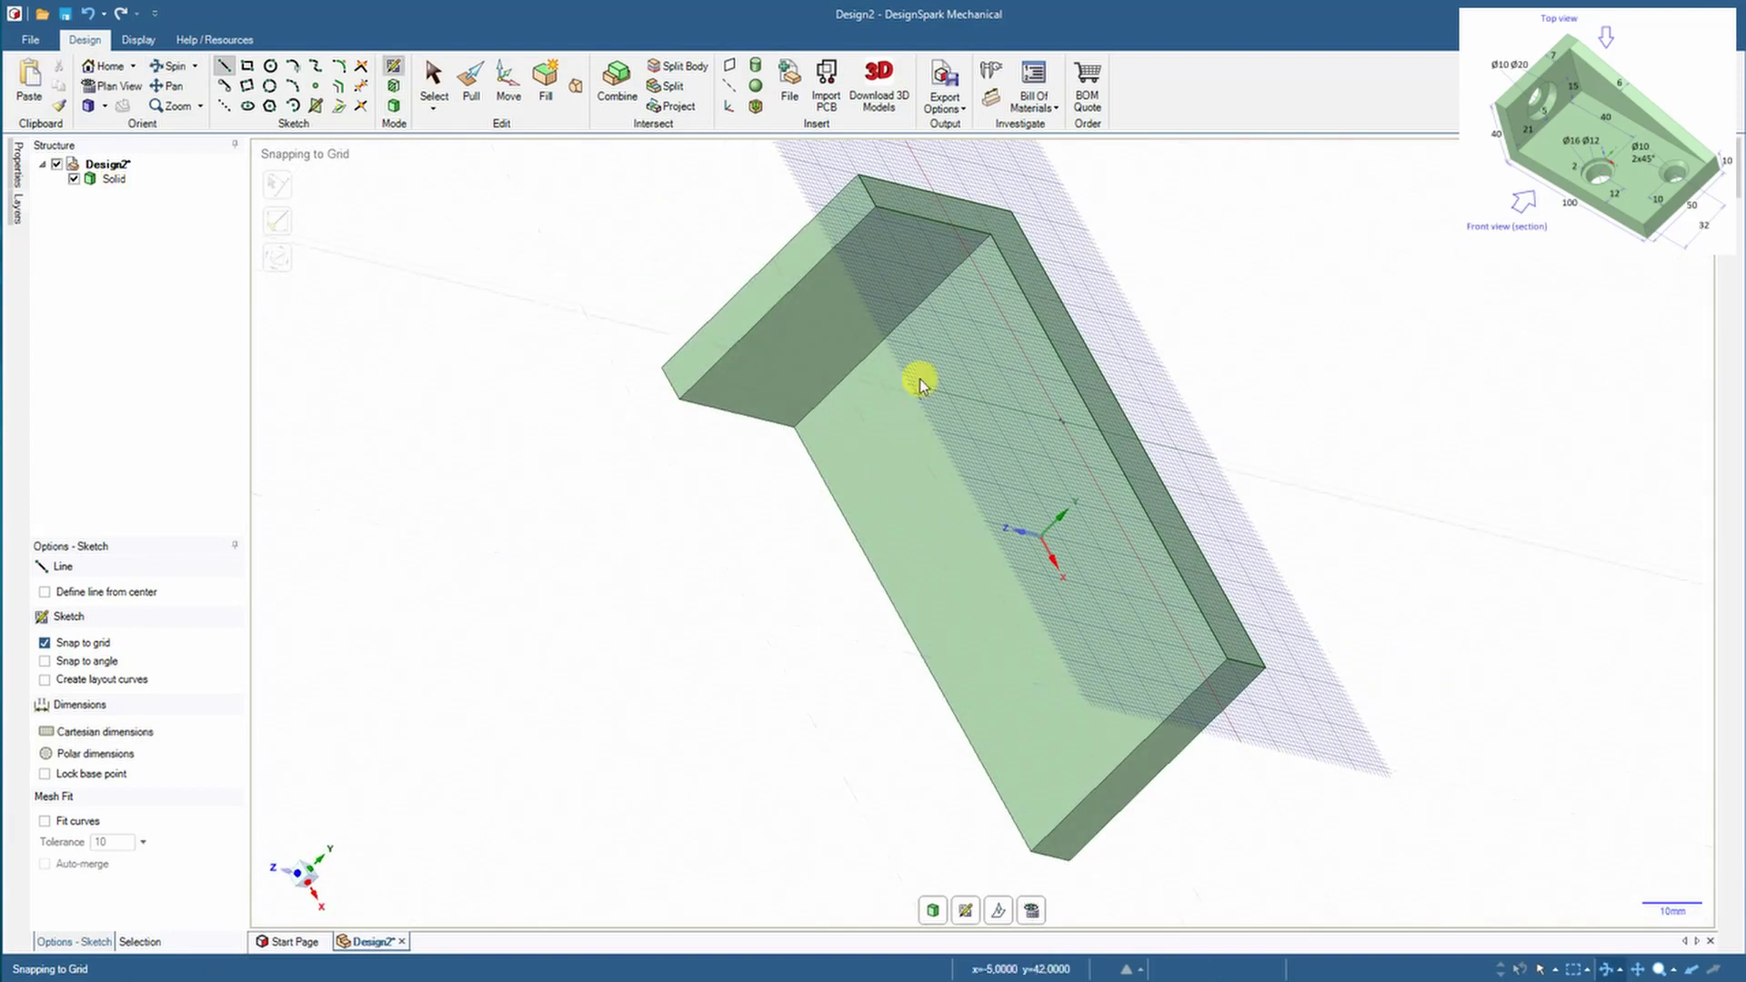
left_click(878, 209)
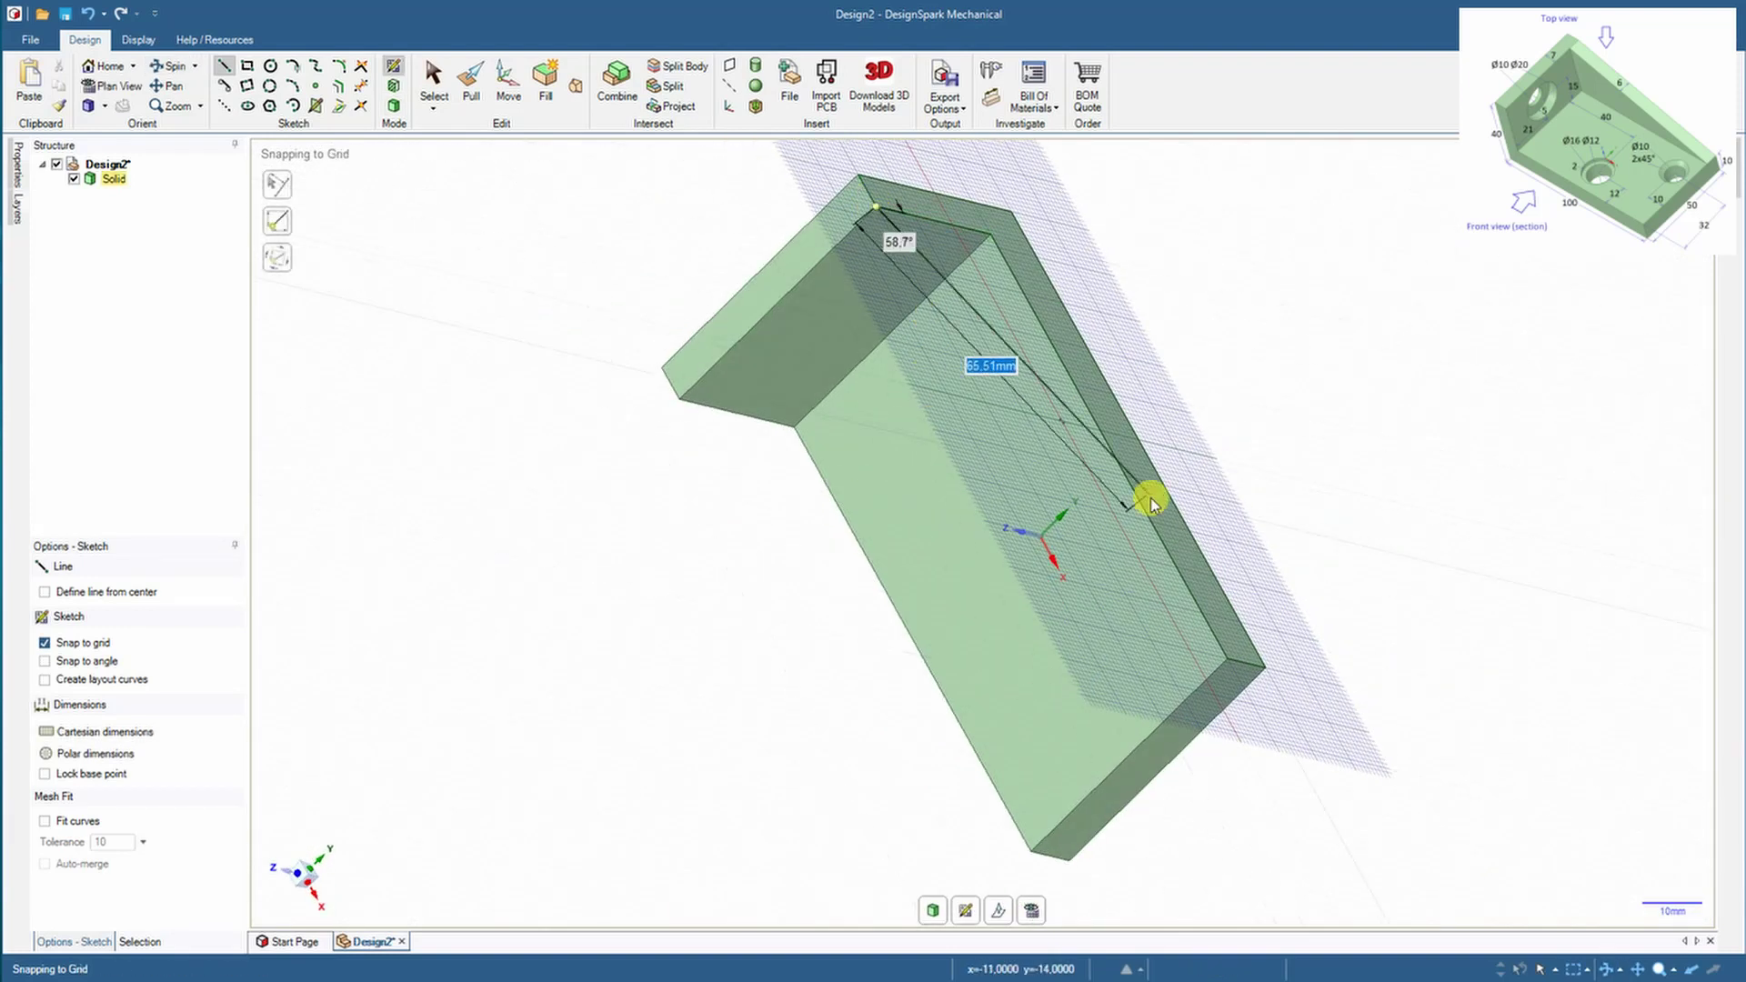
left_click(1228, 659)
left_click(393, 104)
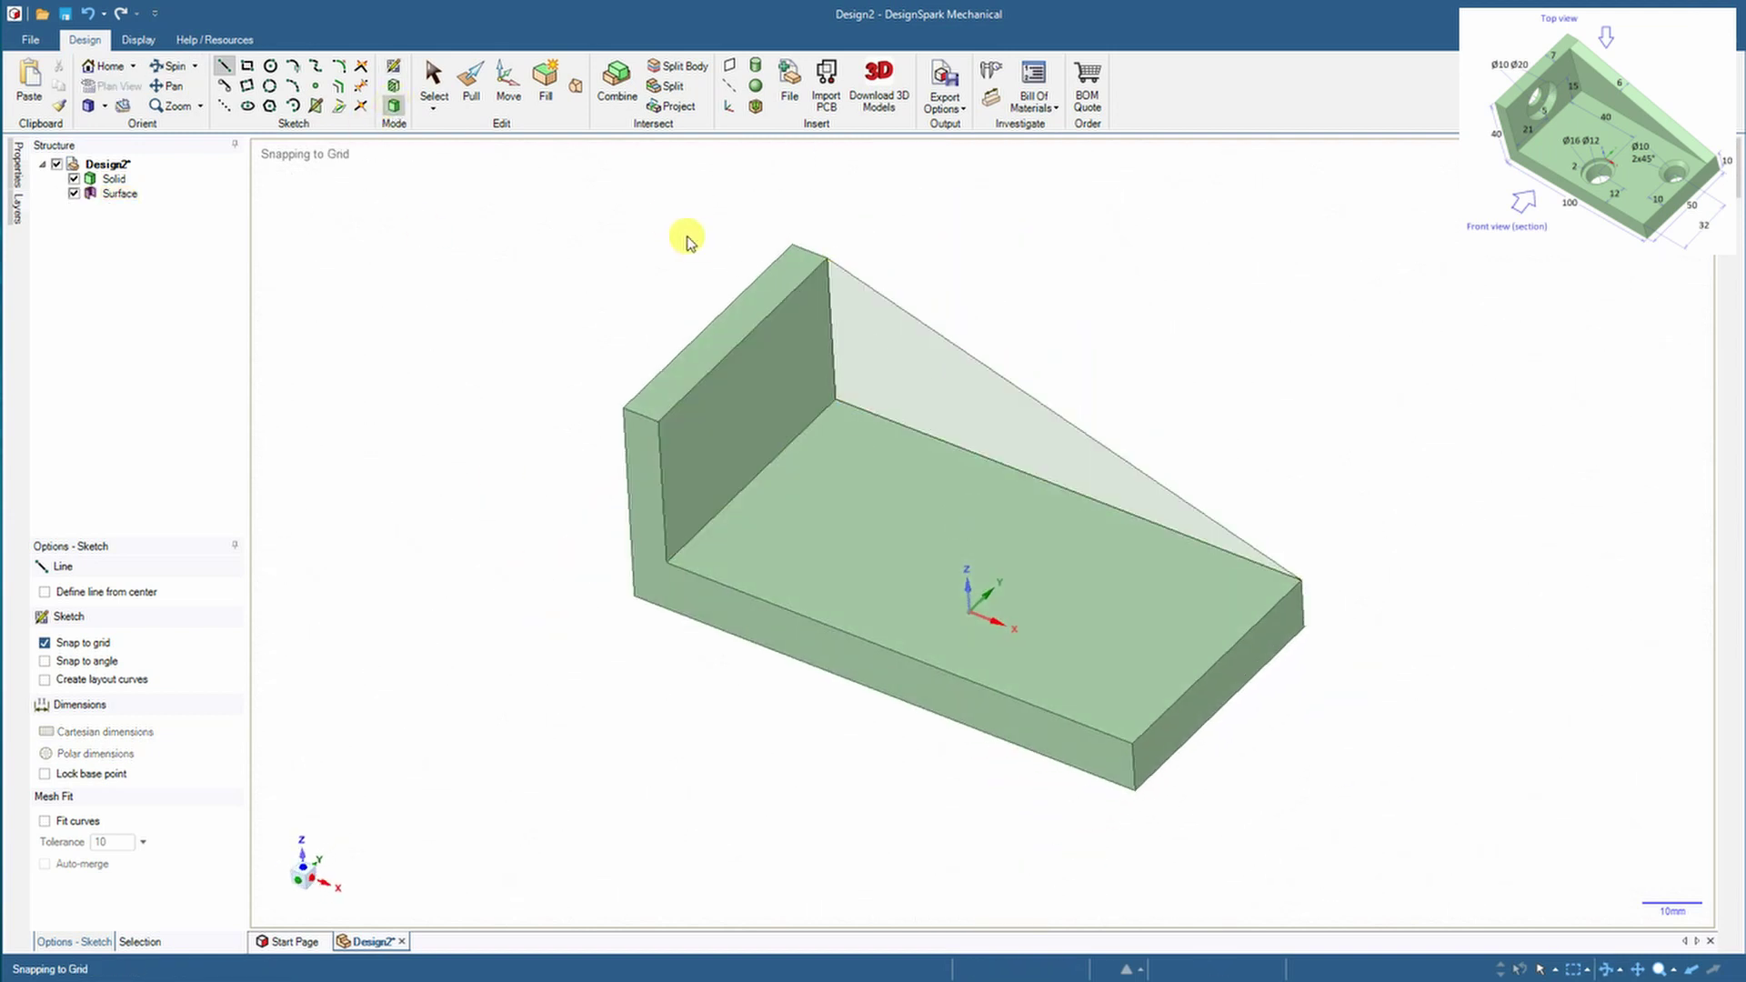
Pull the triangular surface into a sloped rib
left_click(471, 83)
left_click(960, 383)
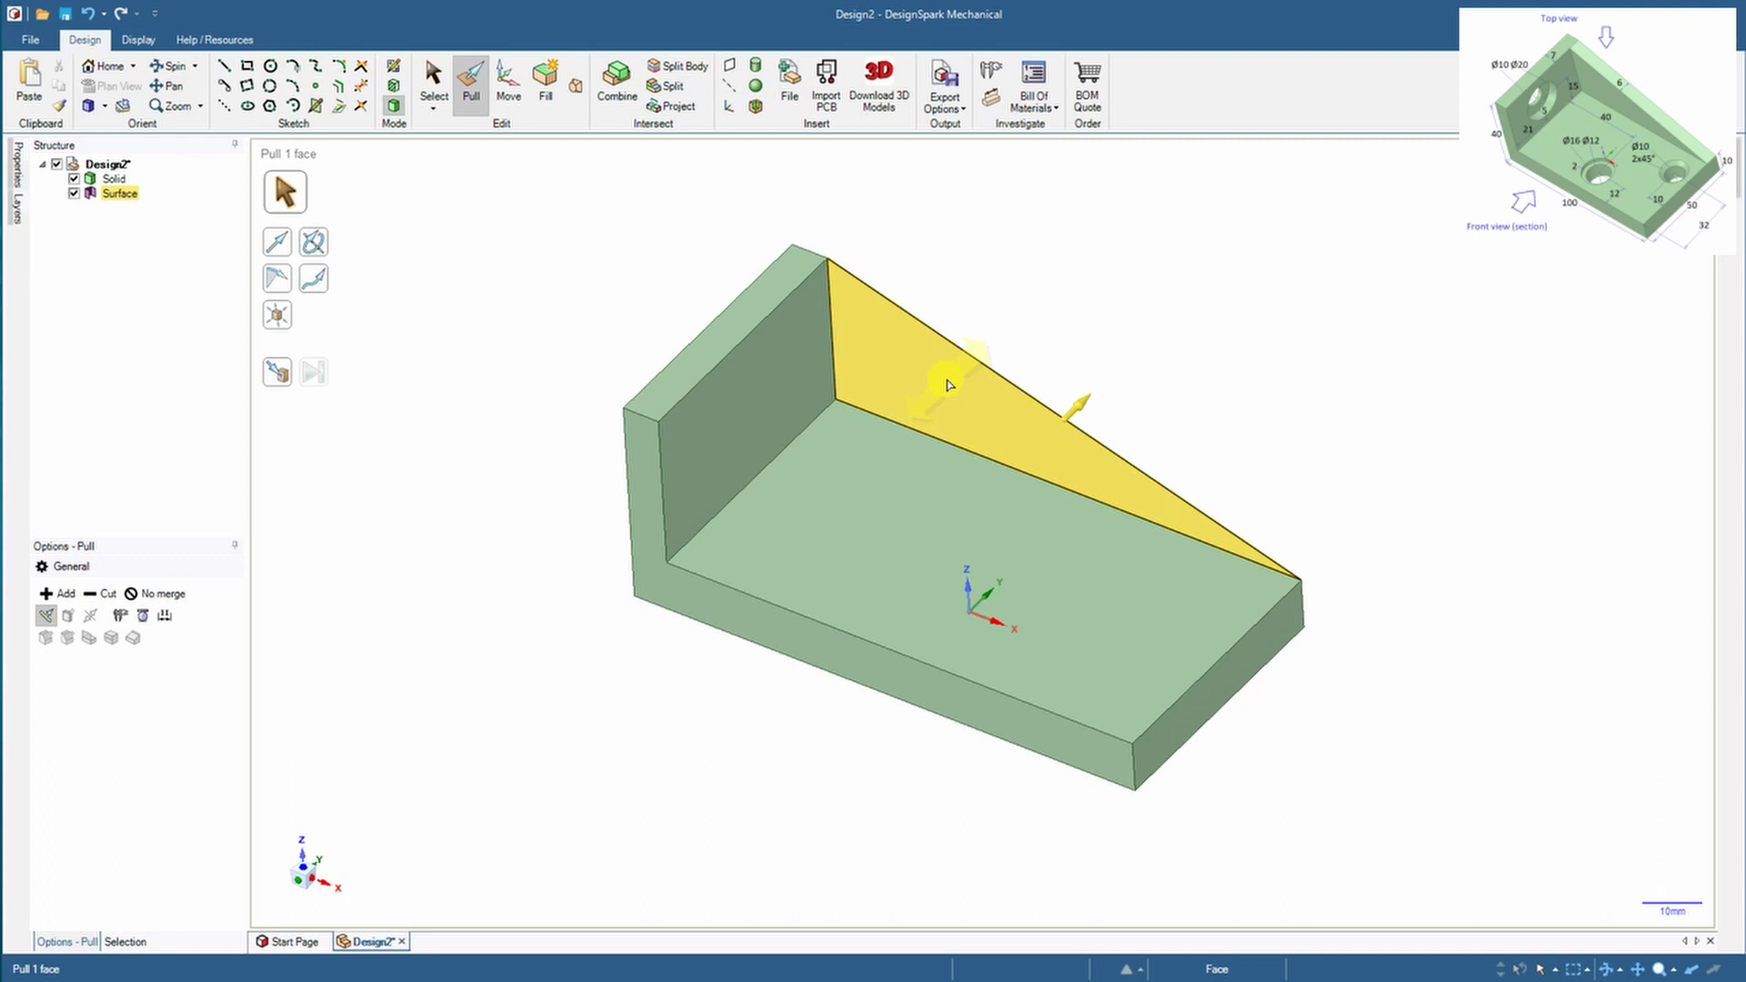
left_click_drag(949, 385, 928, 409)
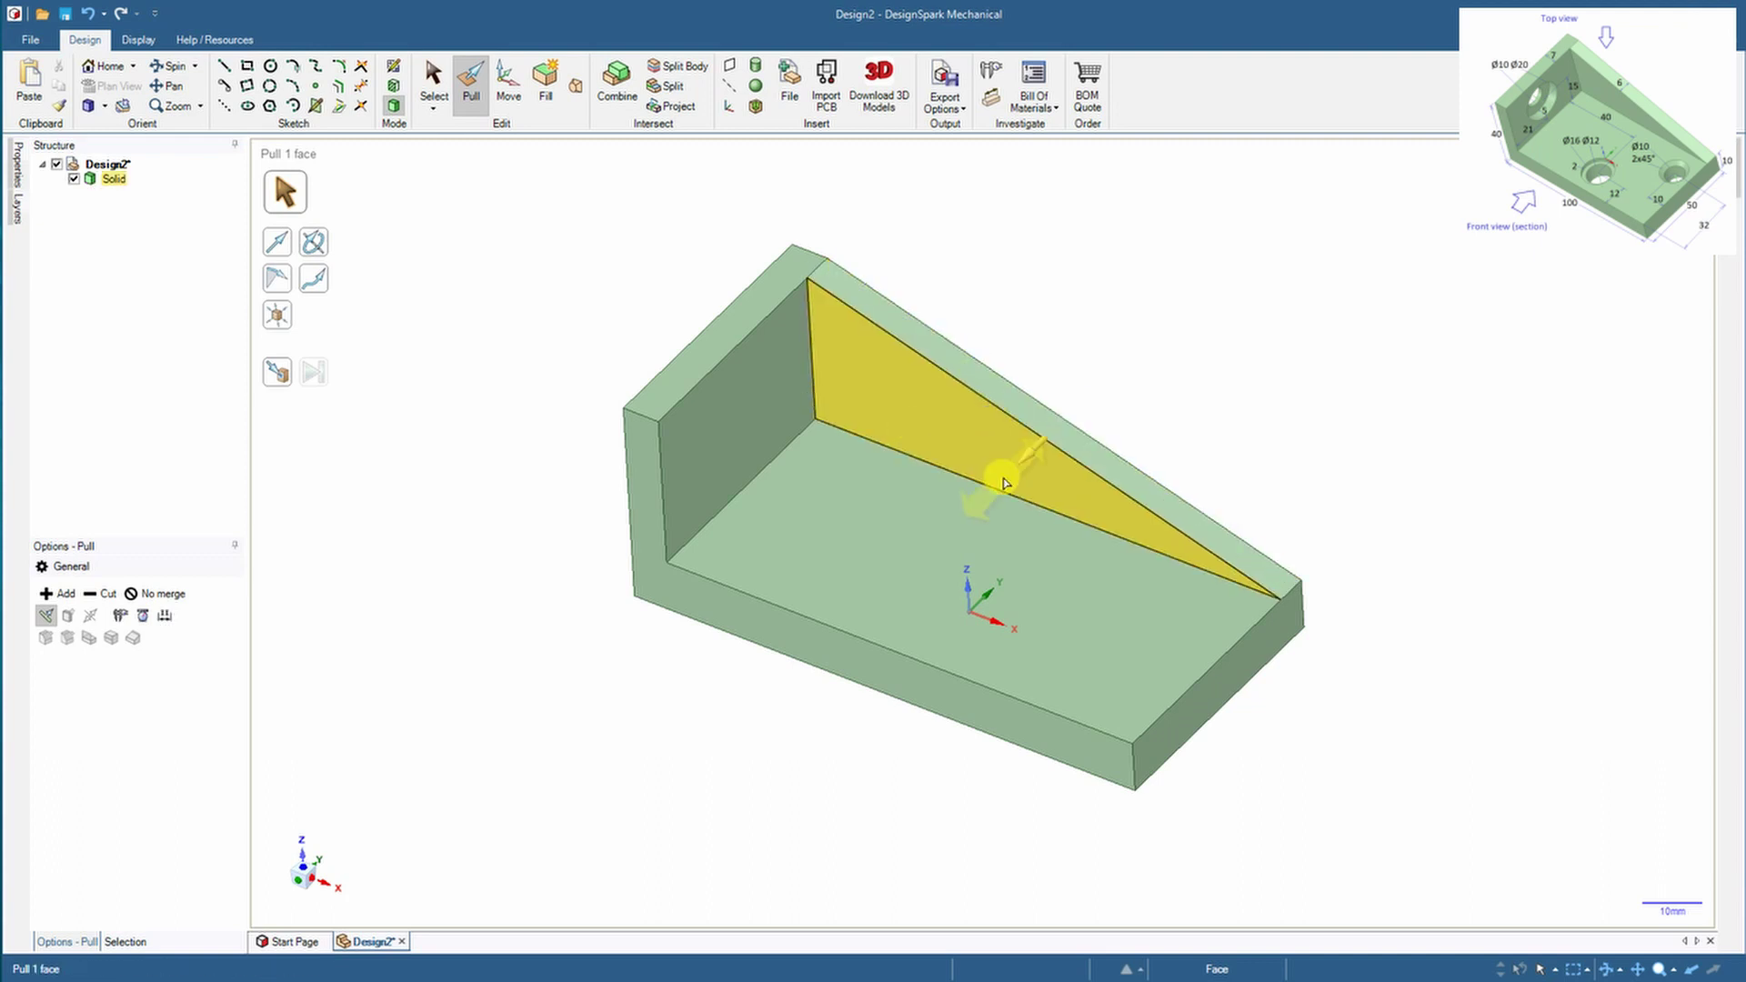
left_click(946, 489)
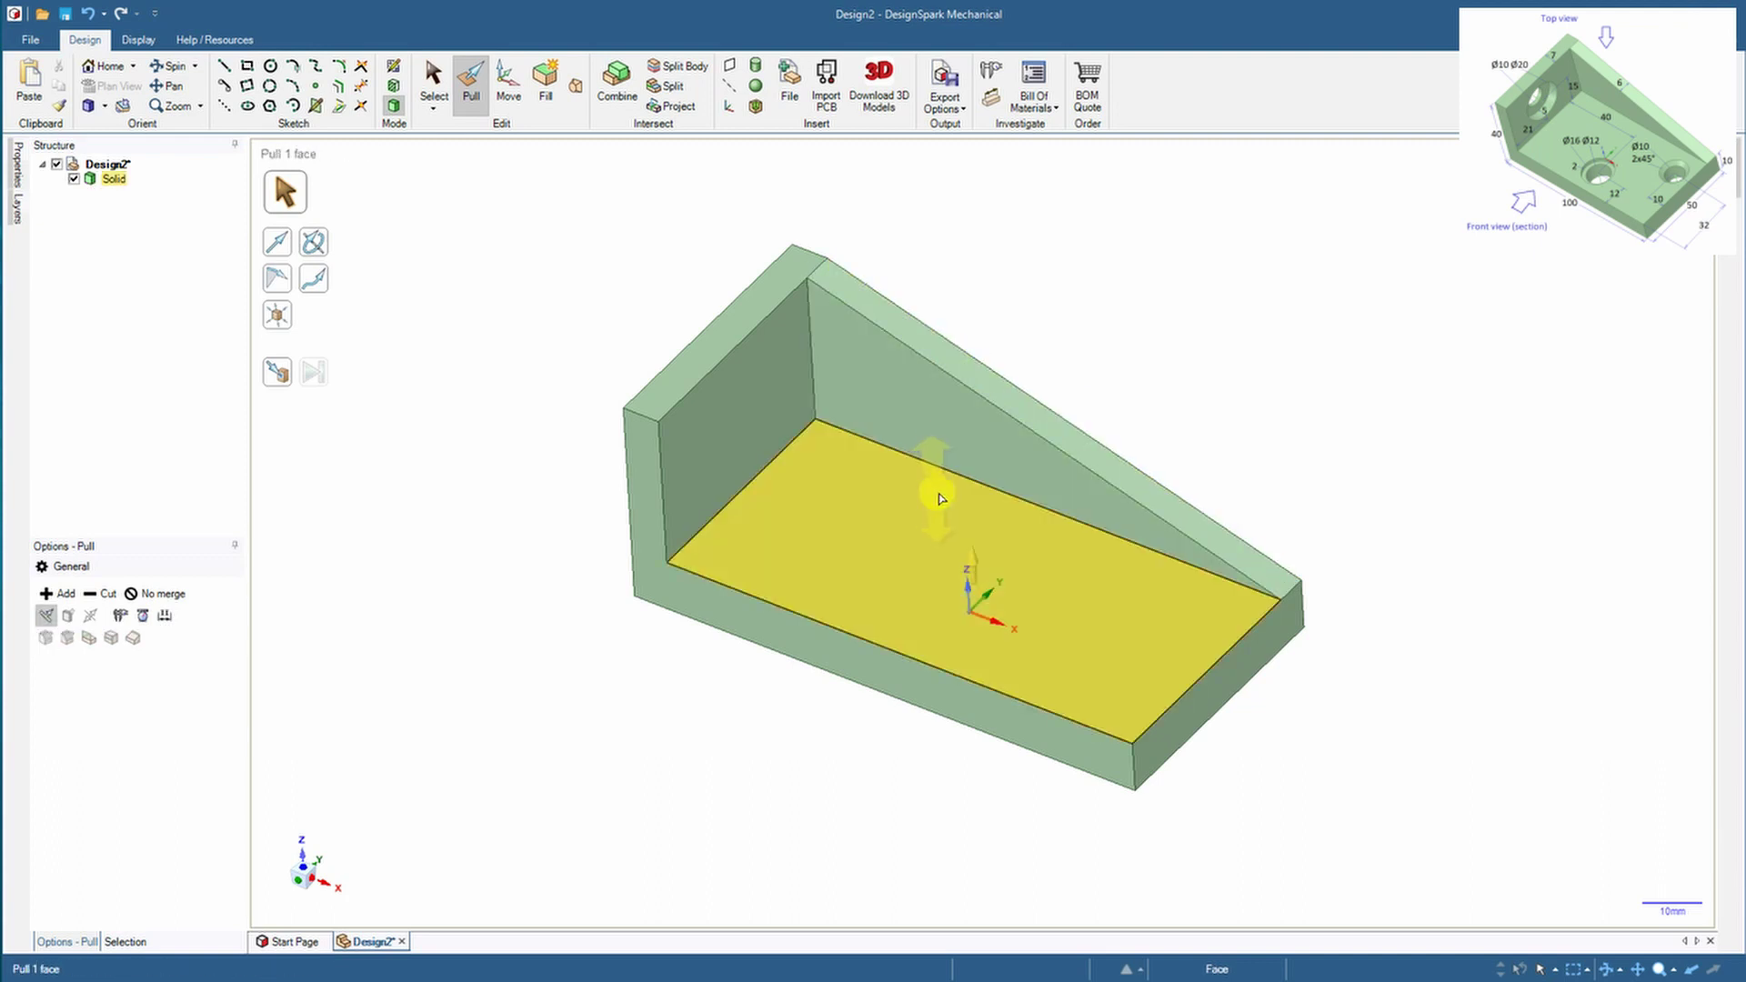
left_click(593, 279)
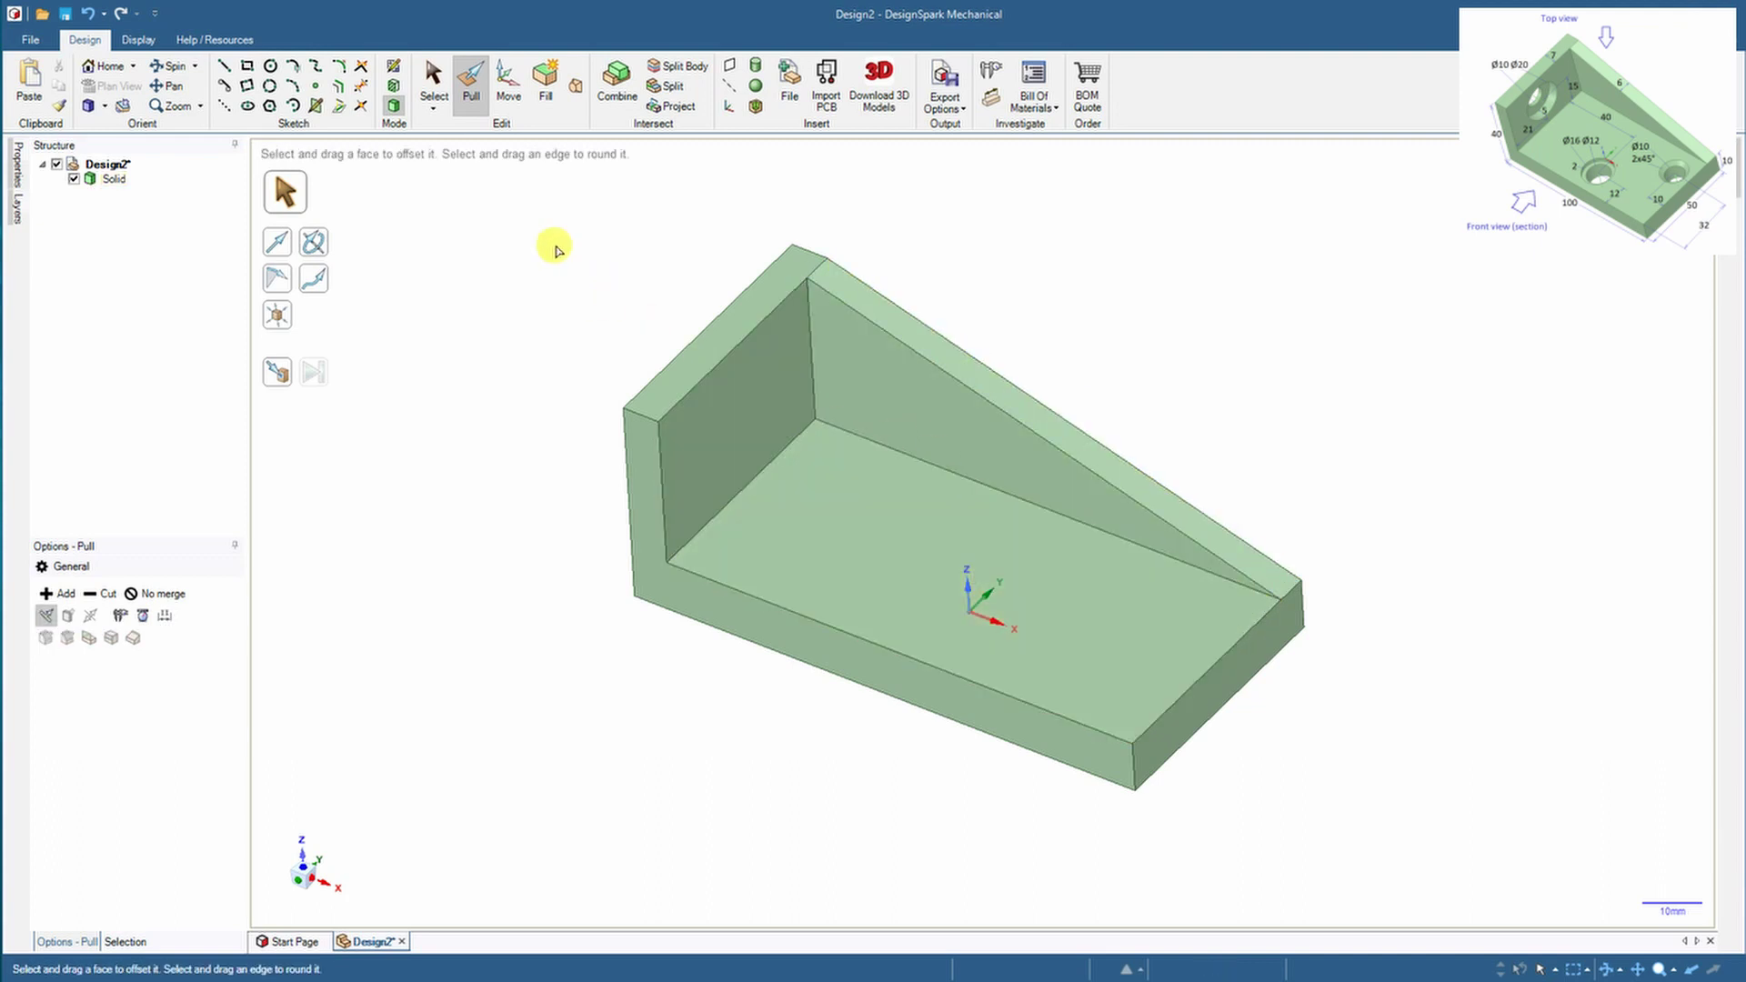
Sketch a Ø20 circle and a smaller concentric circle on the wall face
left_click(270, 69)
left_click(729, 439)
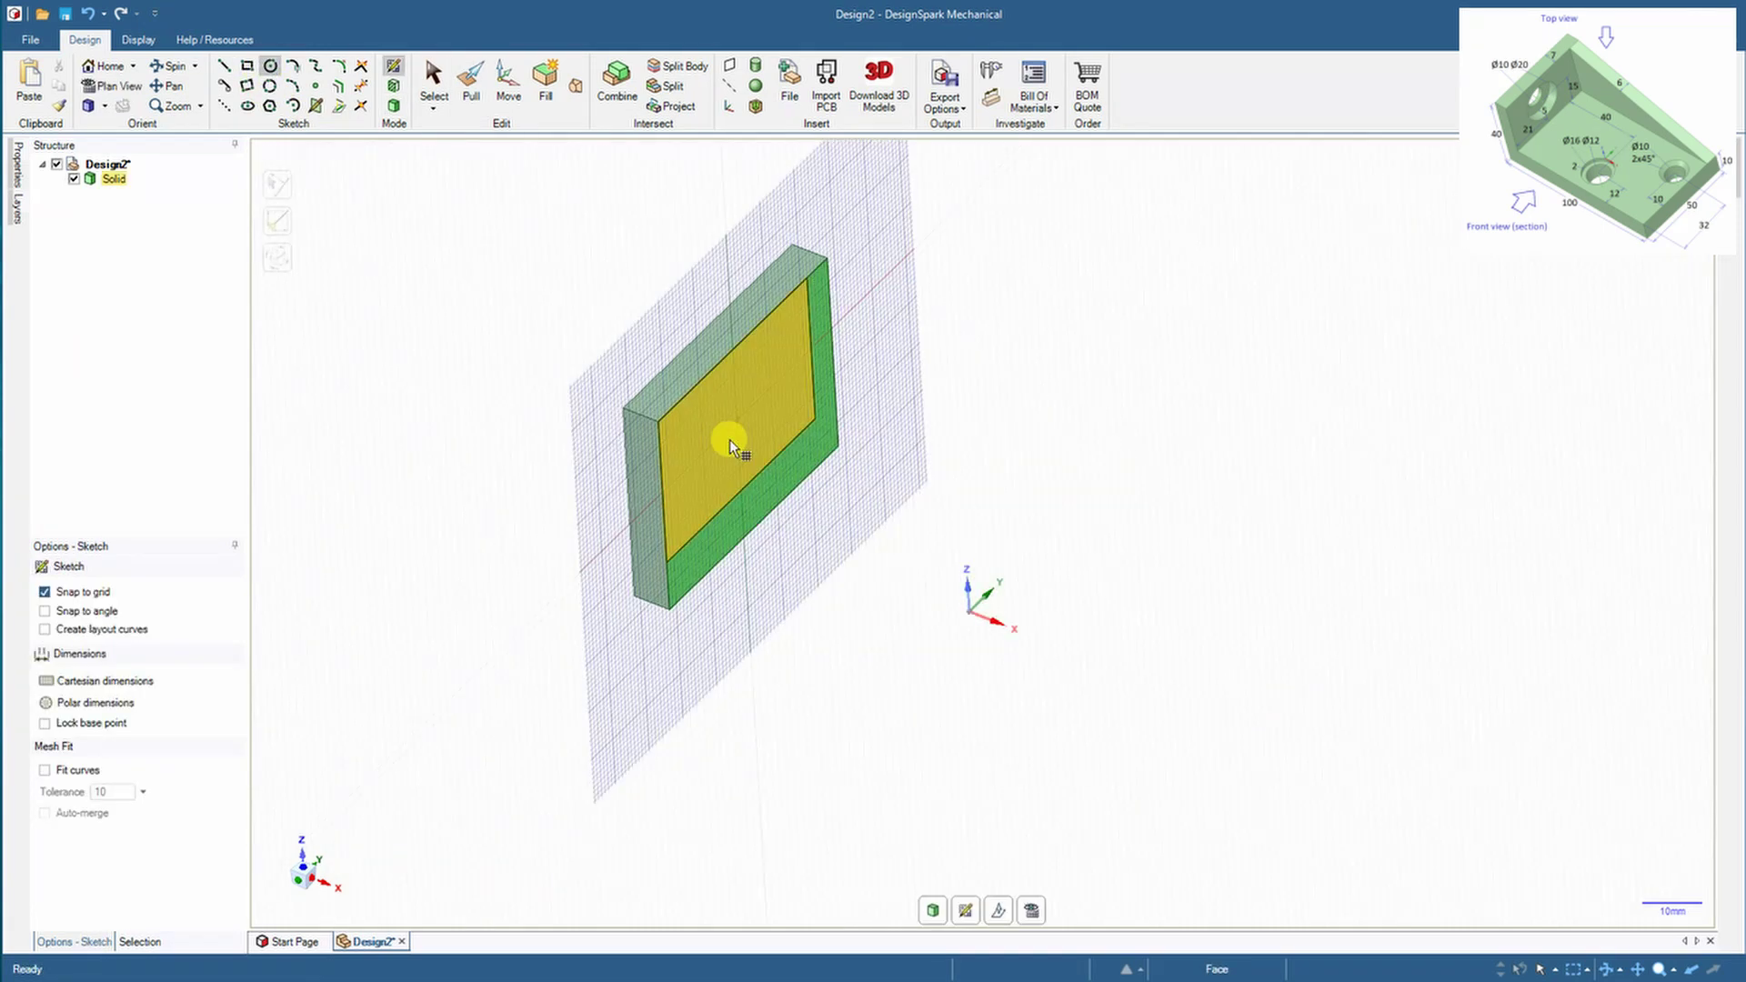
left_click(998, 905)
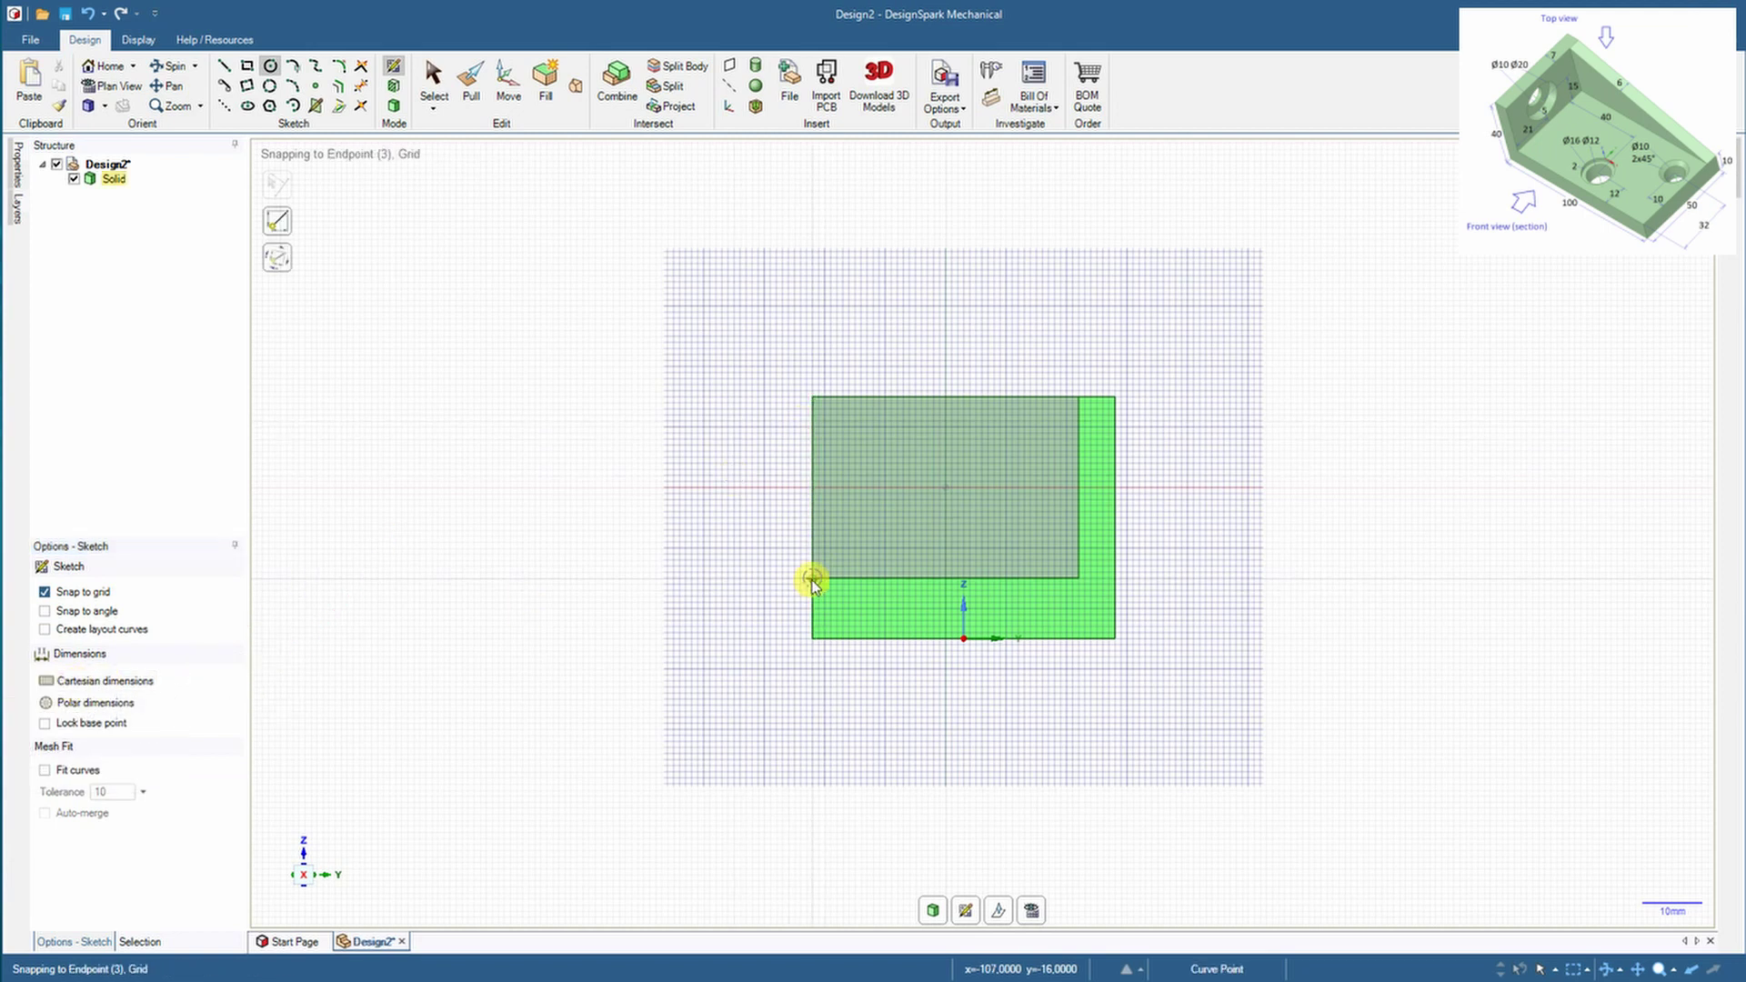
left_click(940, 489)
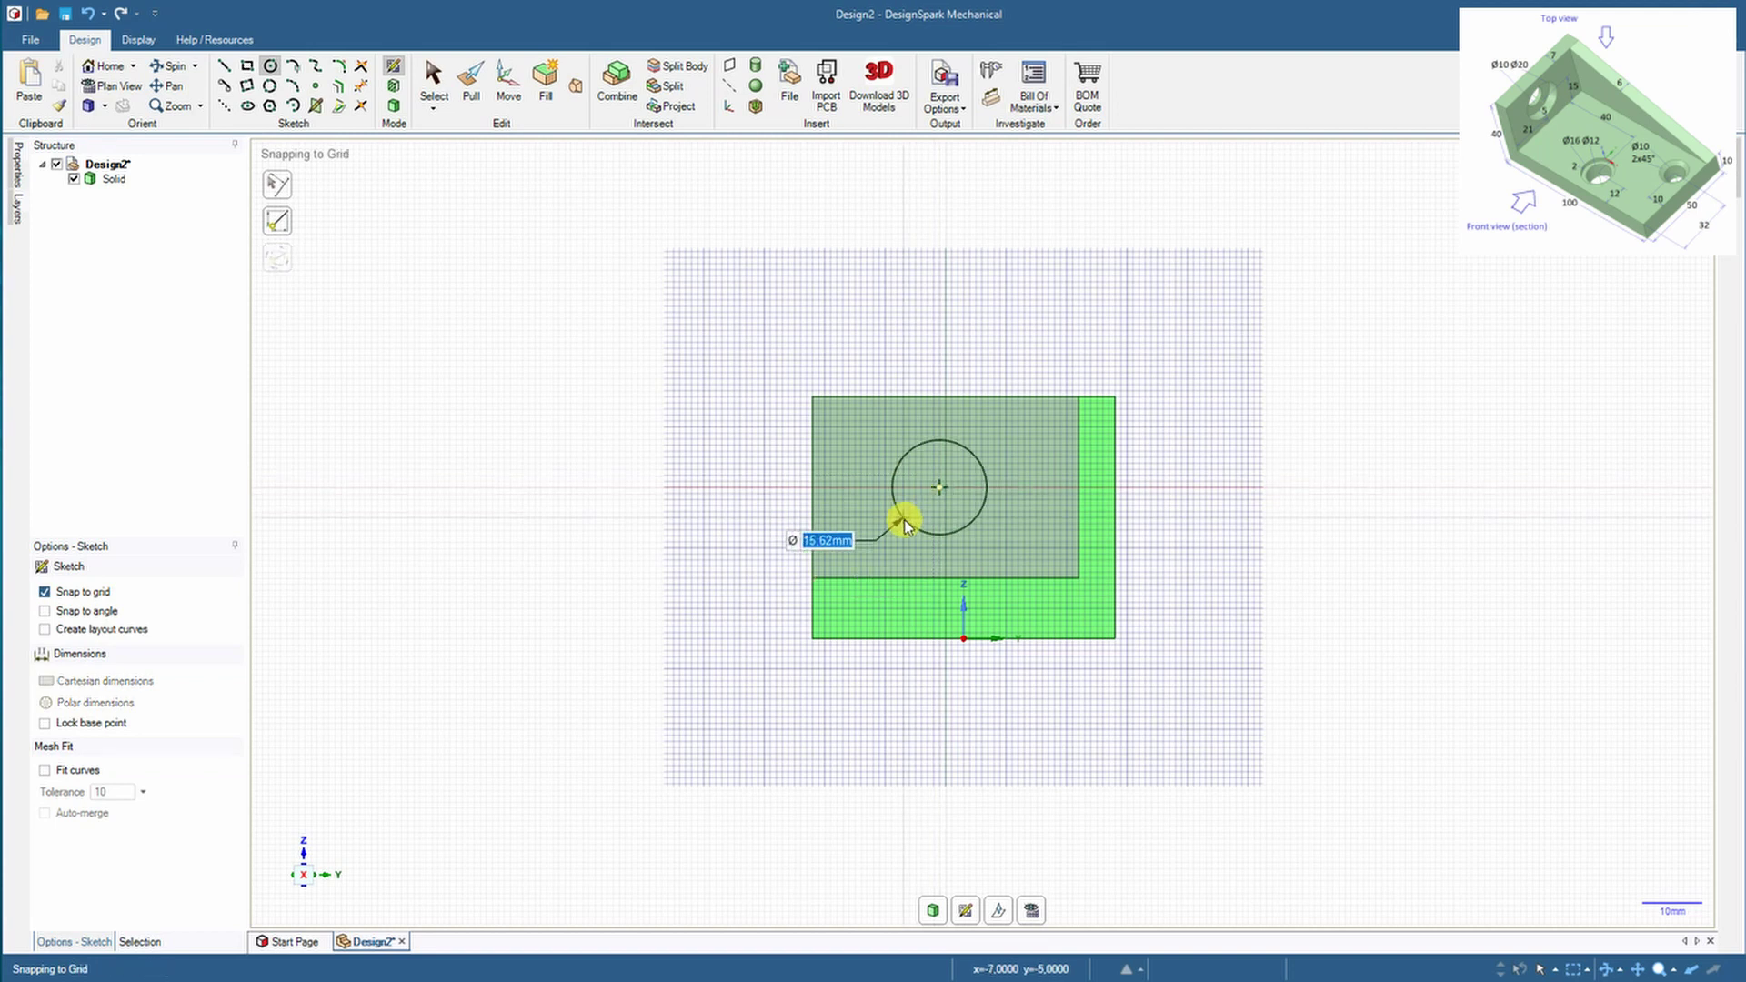
type("20")
key("Return")
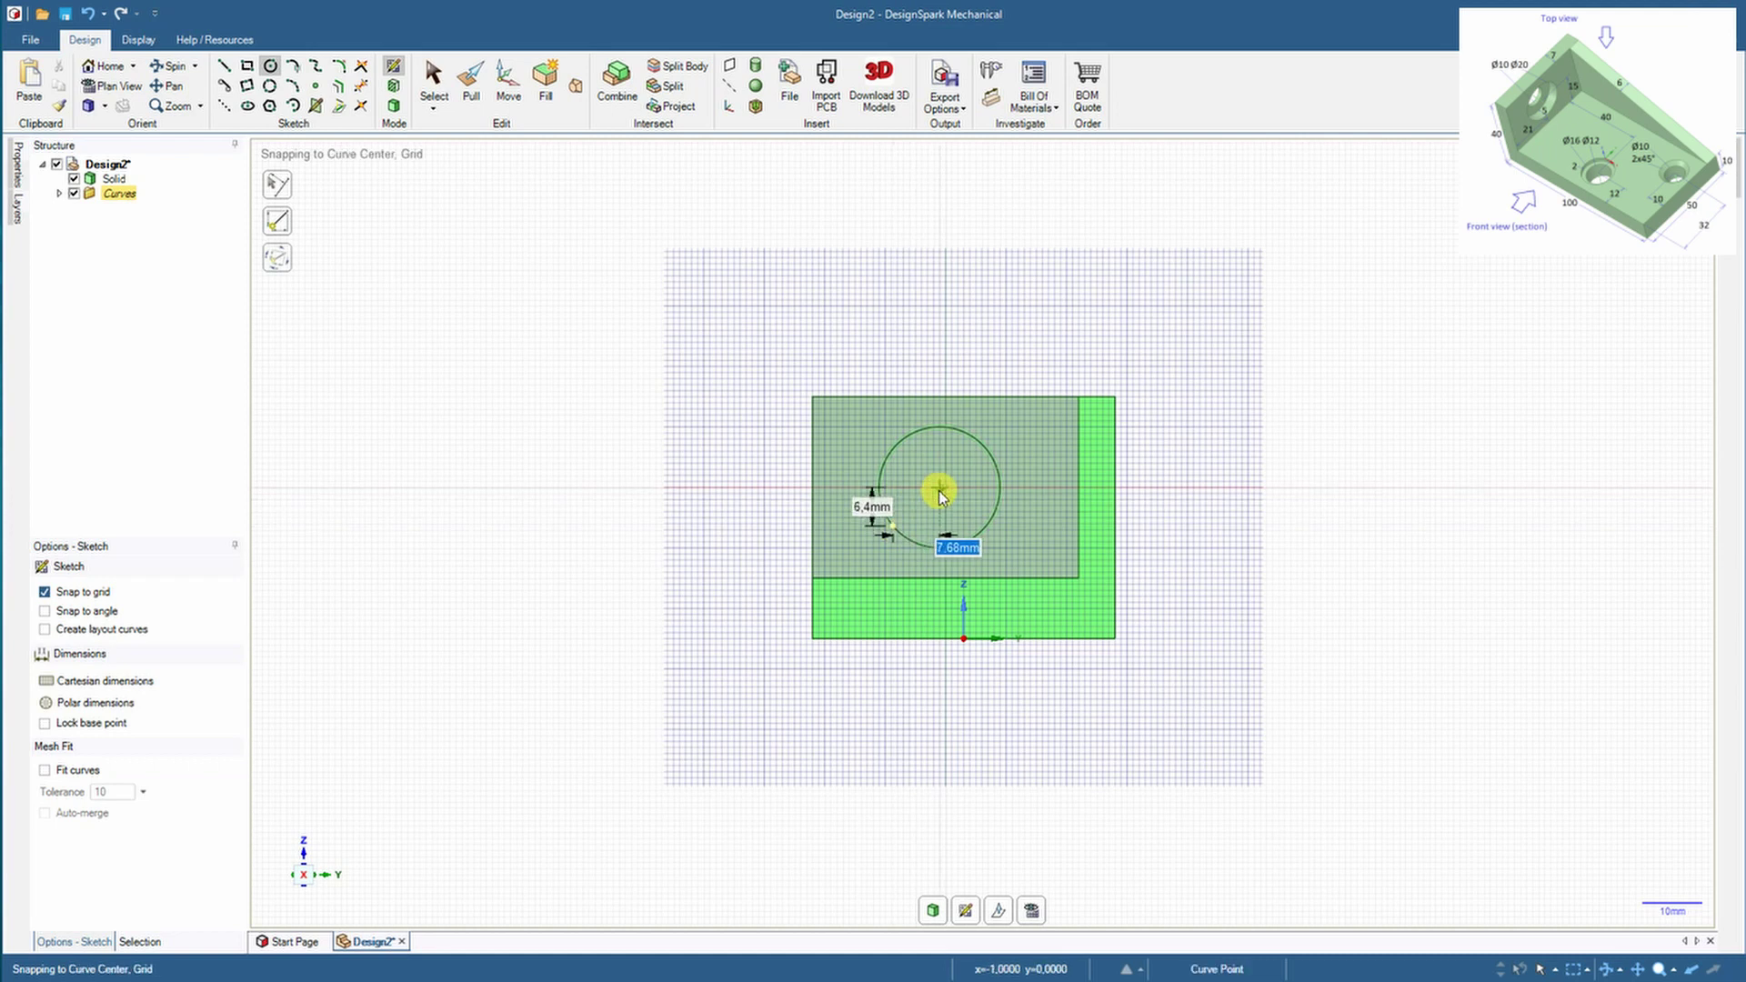
left_click(911, 507)
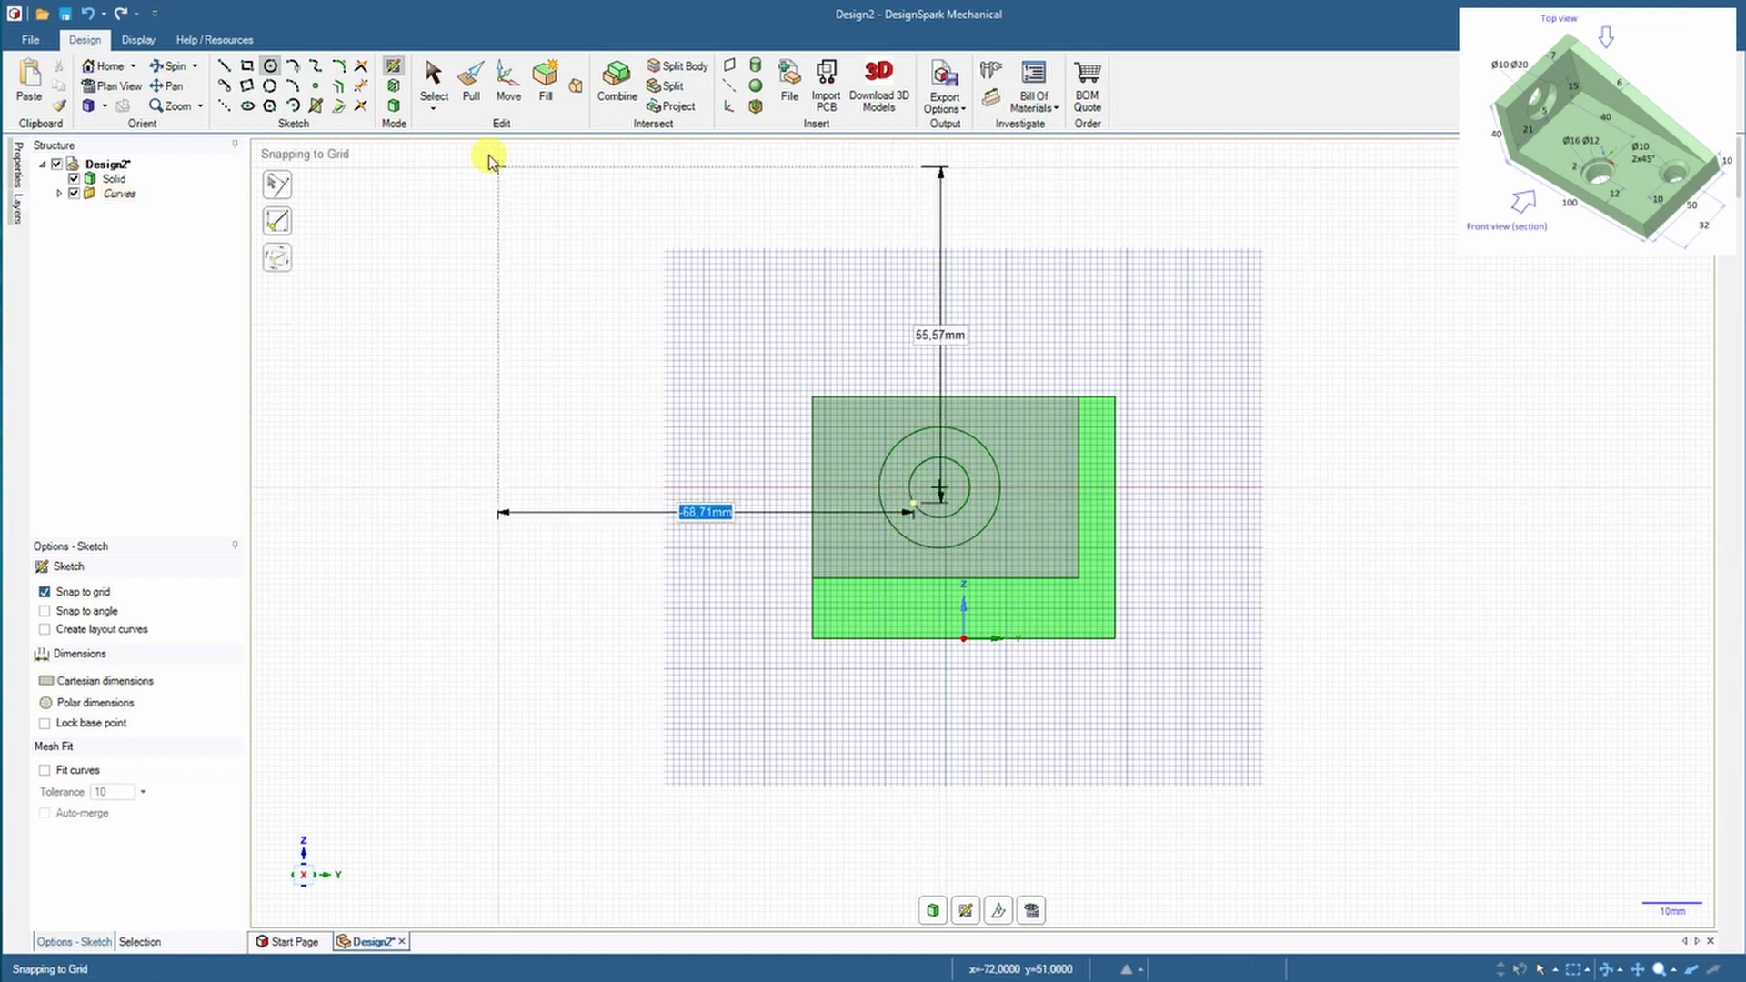
left_click(393, 107)
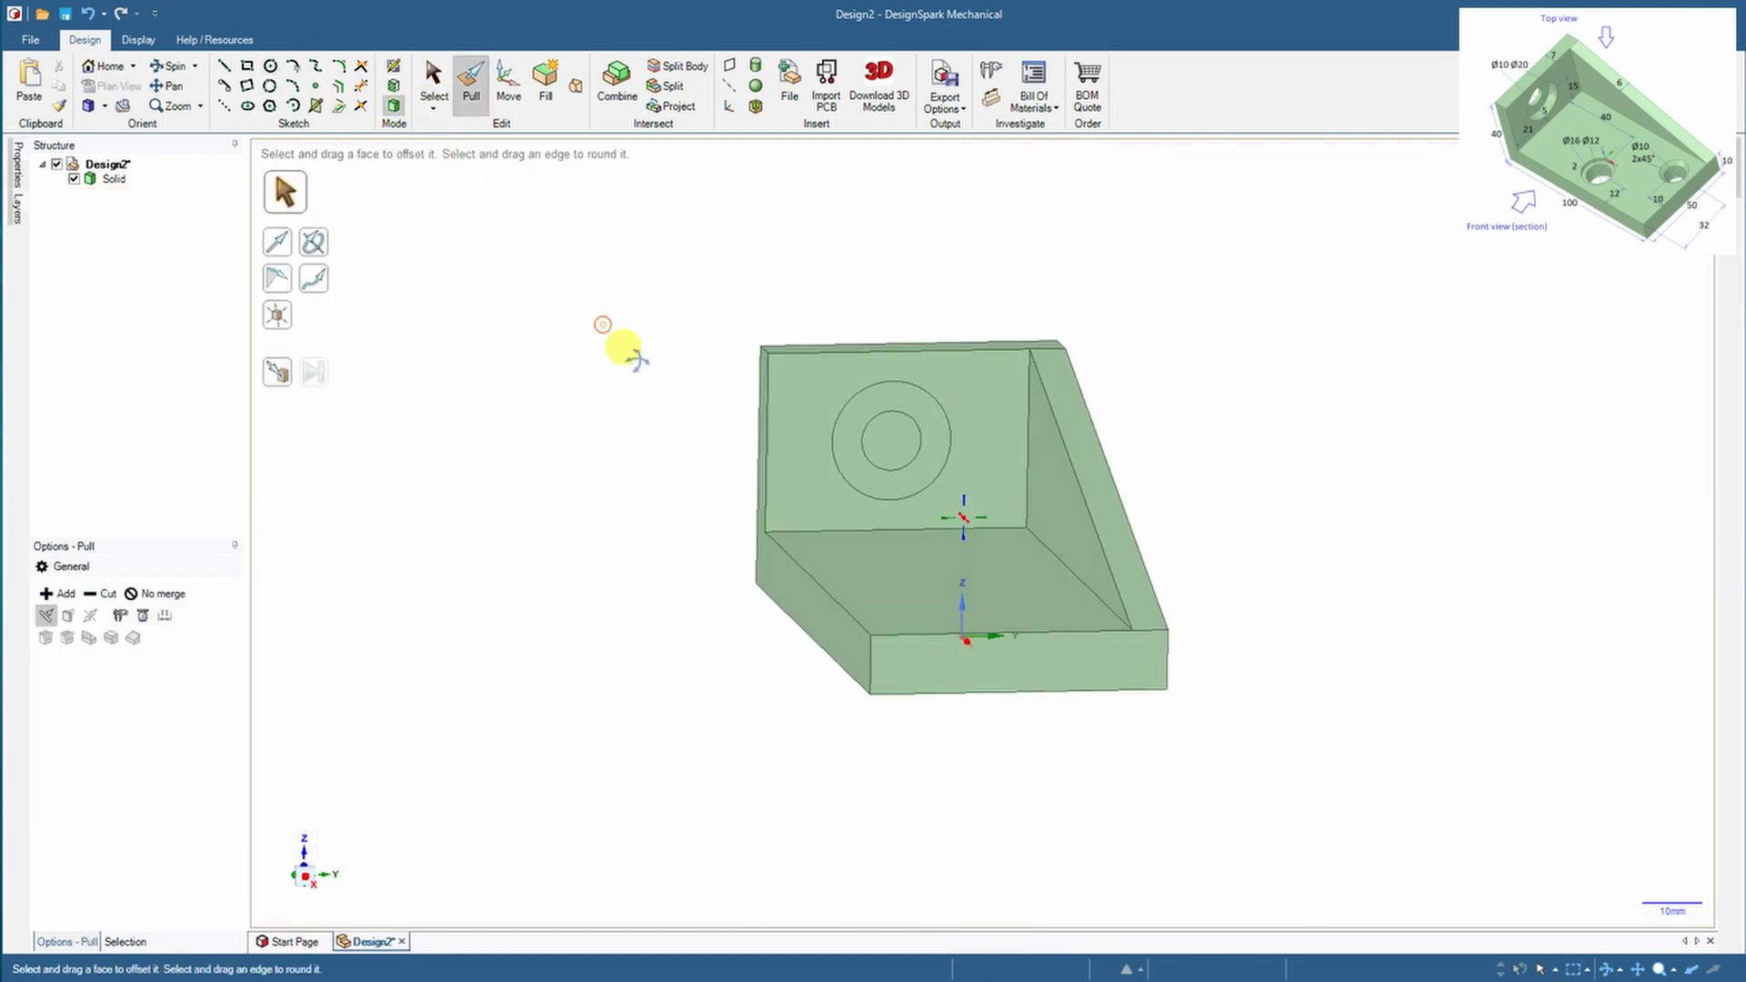
Pull the ring face into the wall to form the counterbored hole
left_click(846, 376)
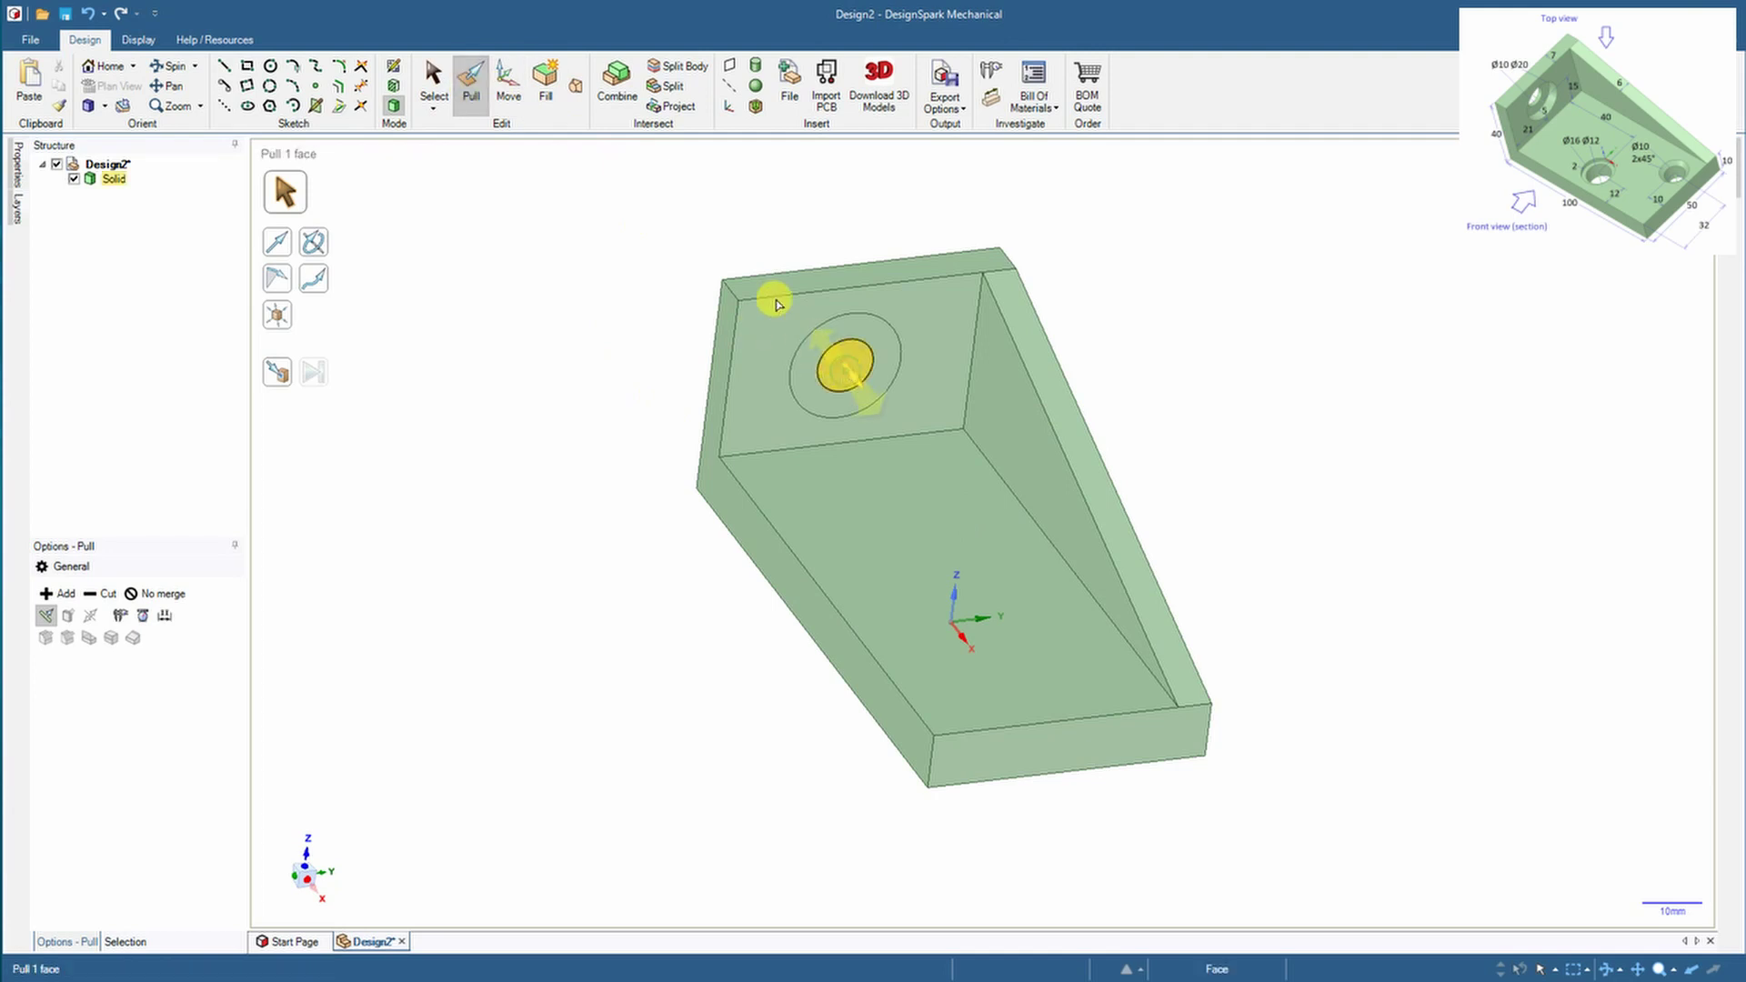
left_click_drag(816, 322, 876, 344)
key("Escape")
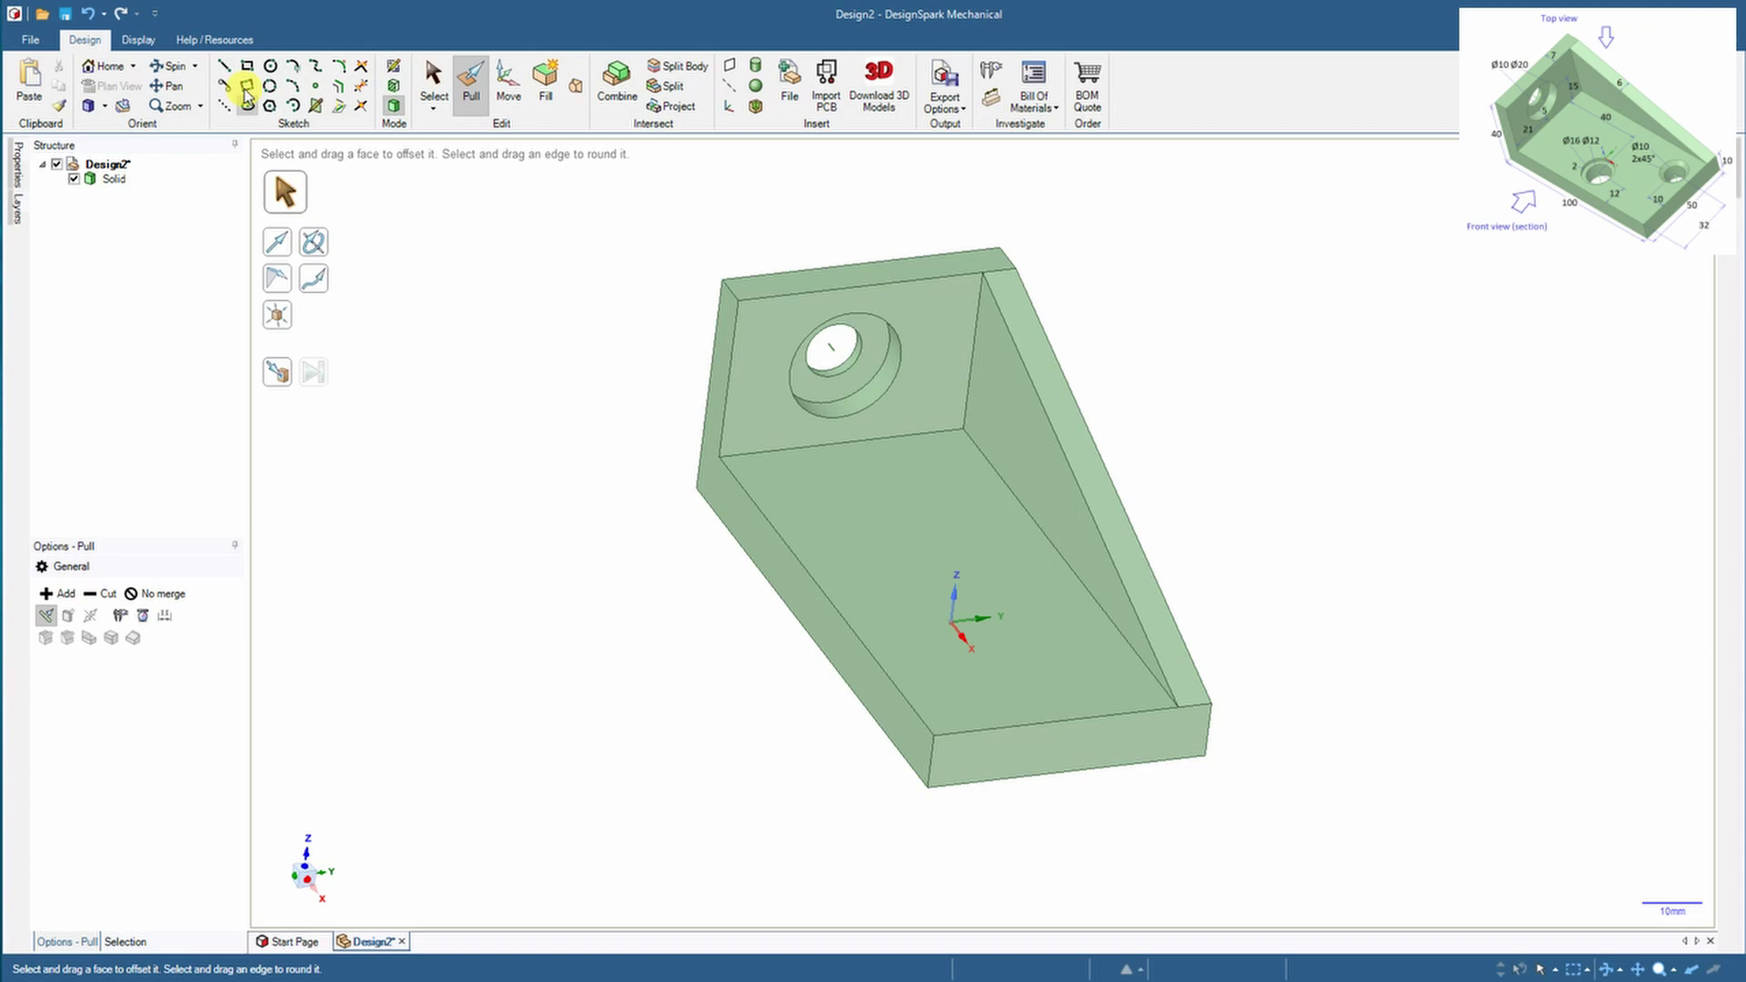
Start a sketch on the base plate's floor face in plan view, rotated 90°
left_click(921, 583)
key("k")
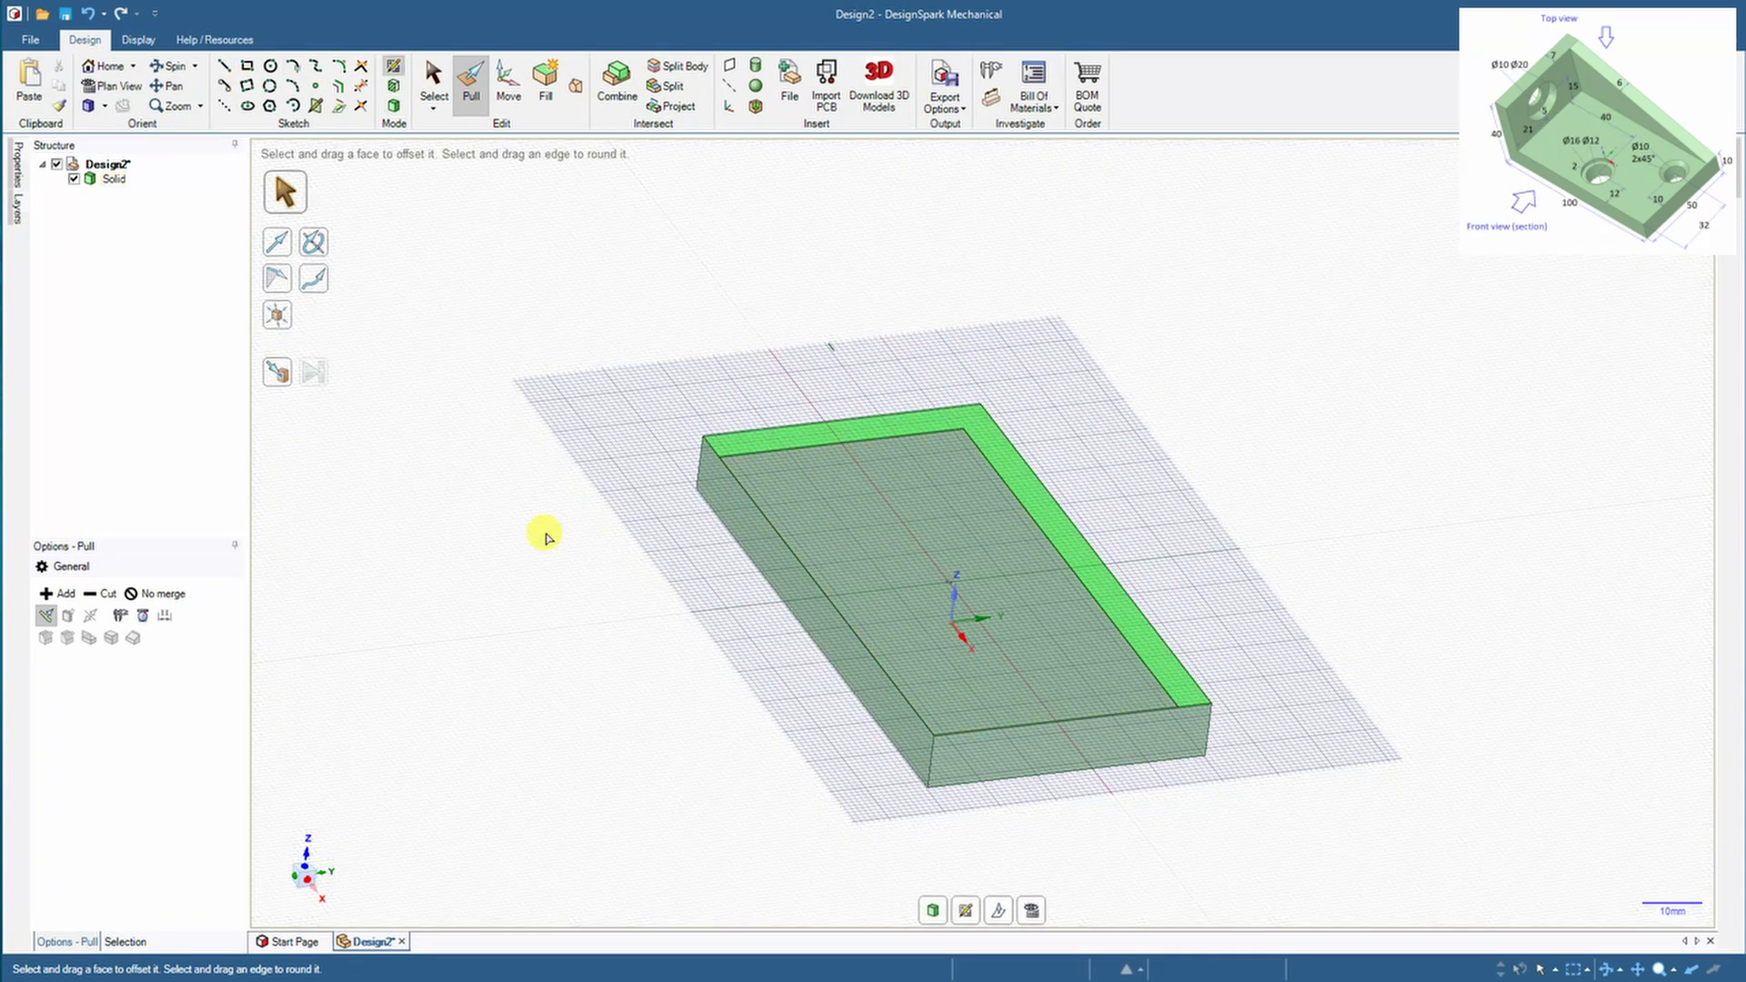
left_click(1019, 911)
mouse_move(331, 837)
left_mouse_down()
mouse_move(273, 827)
mouse_move(266, 855)
left_mouse_up()
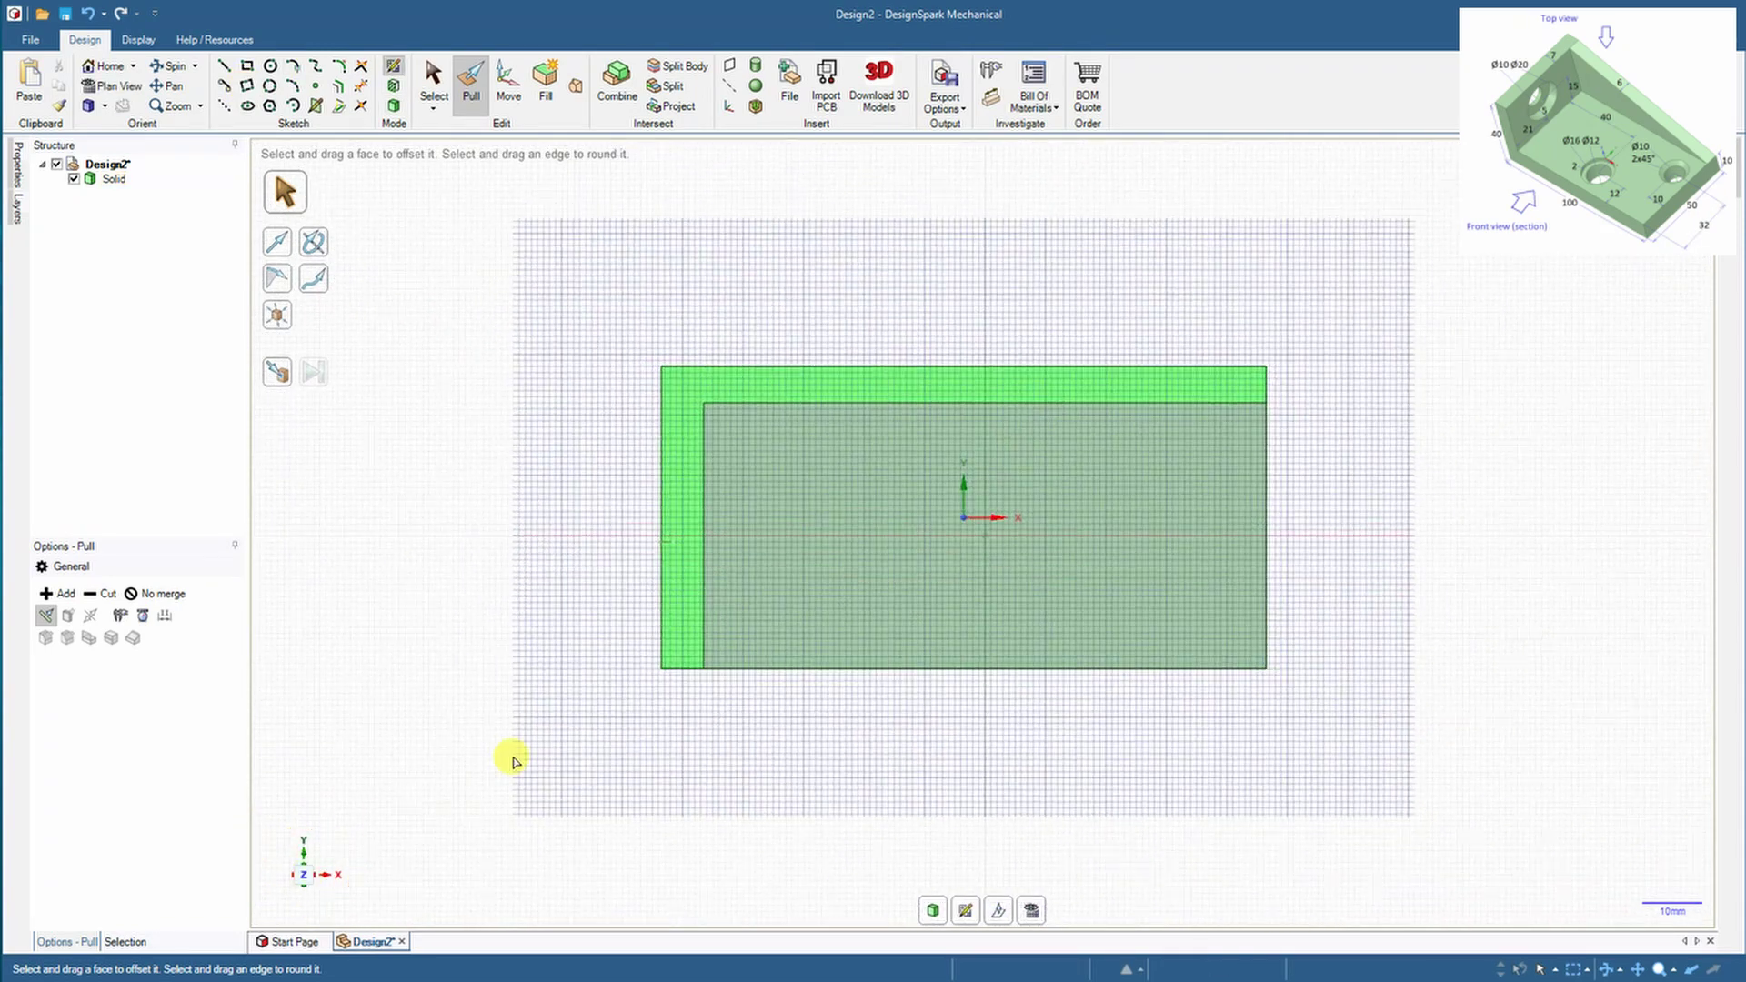
Draw concentric Ø16 and Ø12 circles centred 40 mm and 12 mm from the corner
left_click(270, 65)
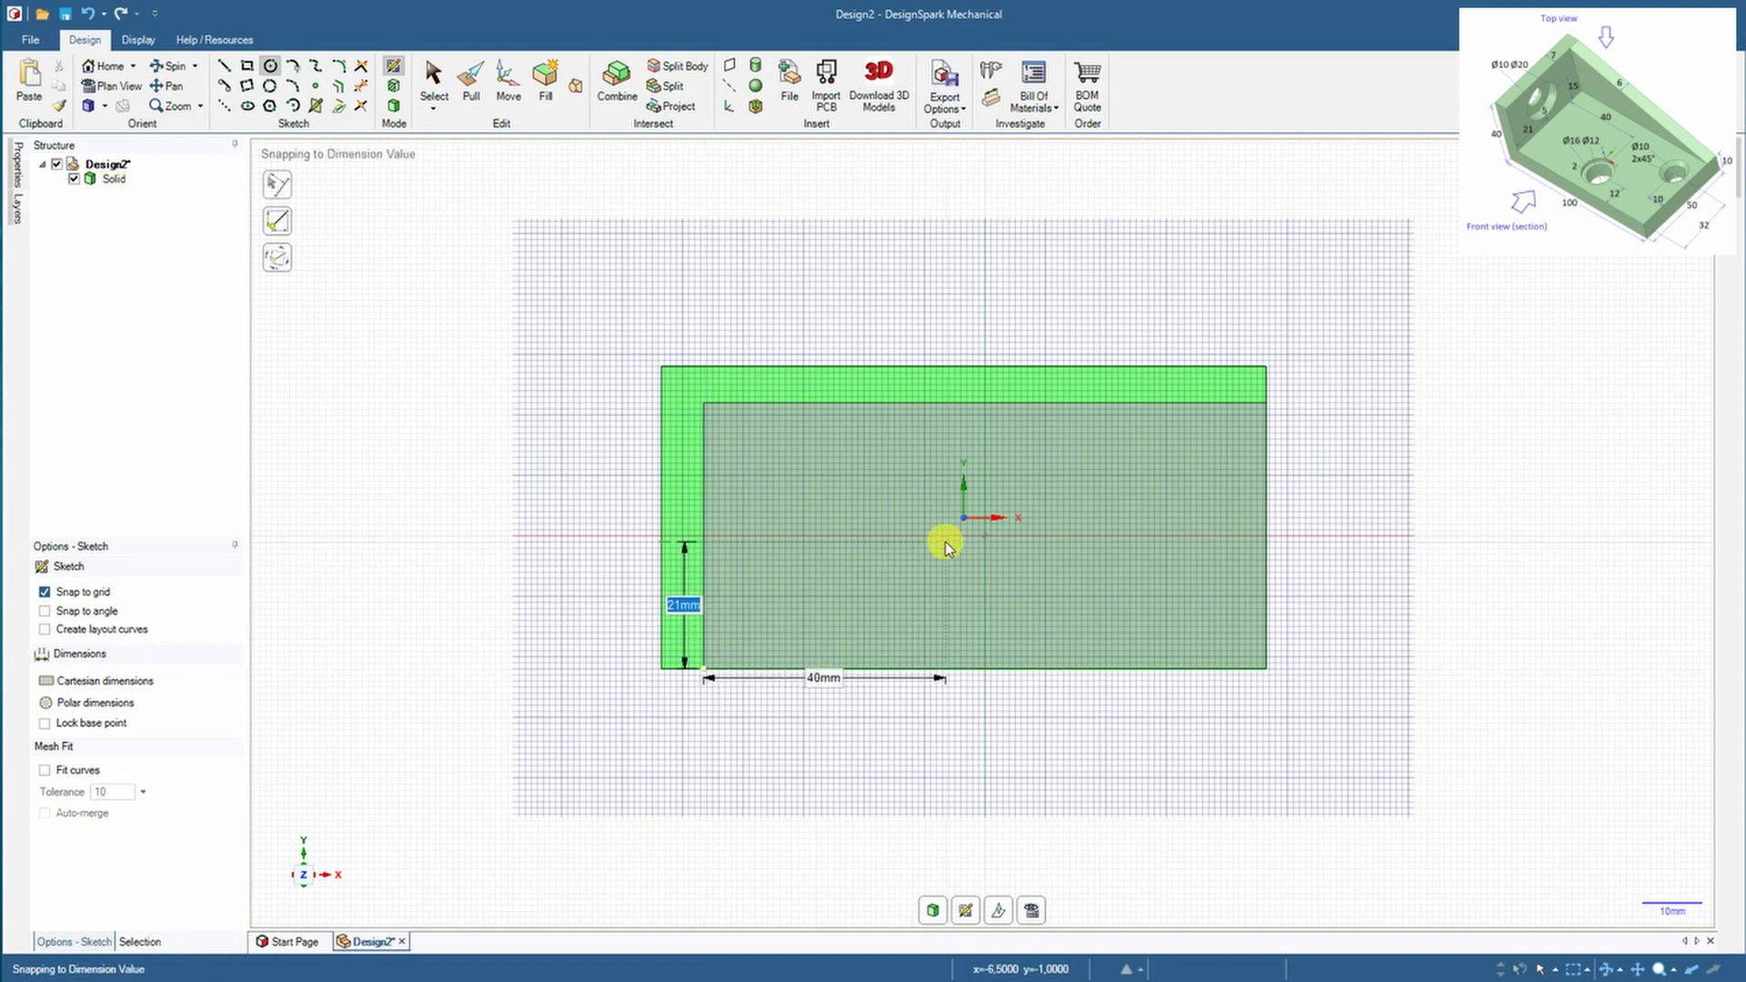
type("12")
left_click(946, 597)
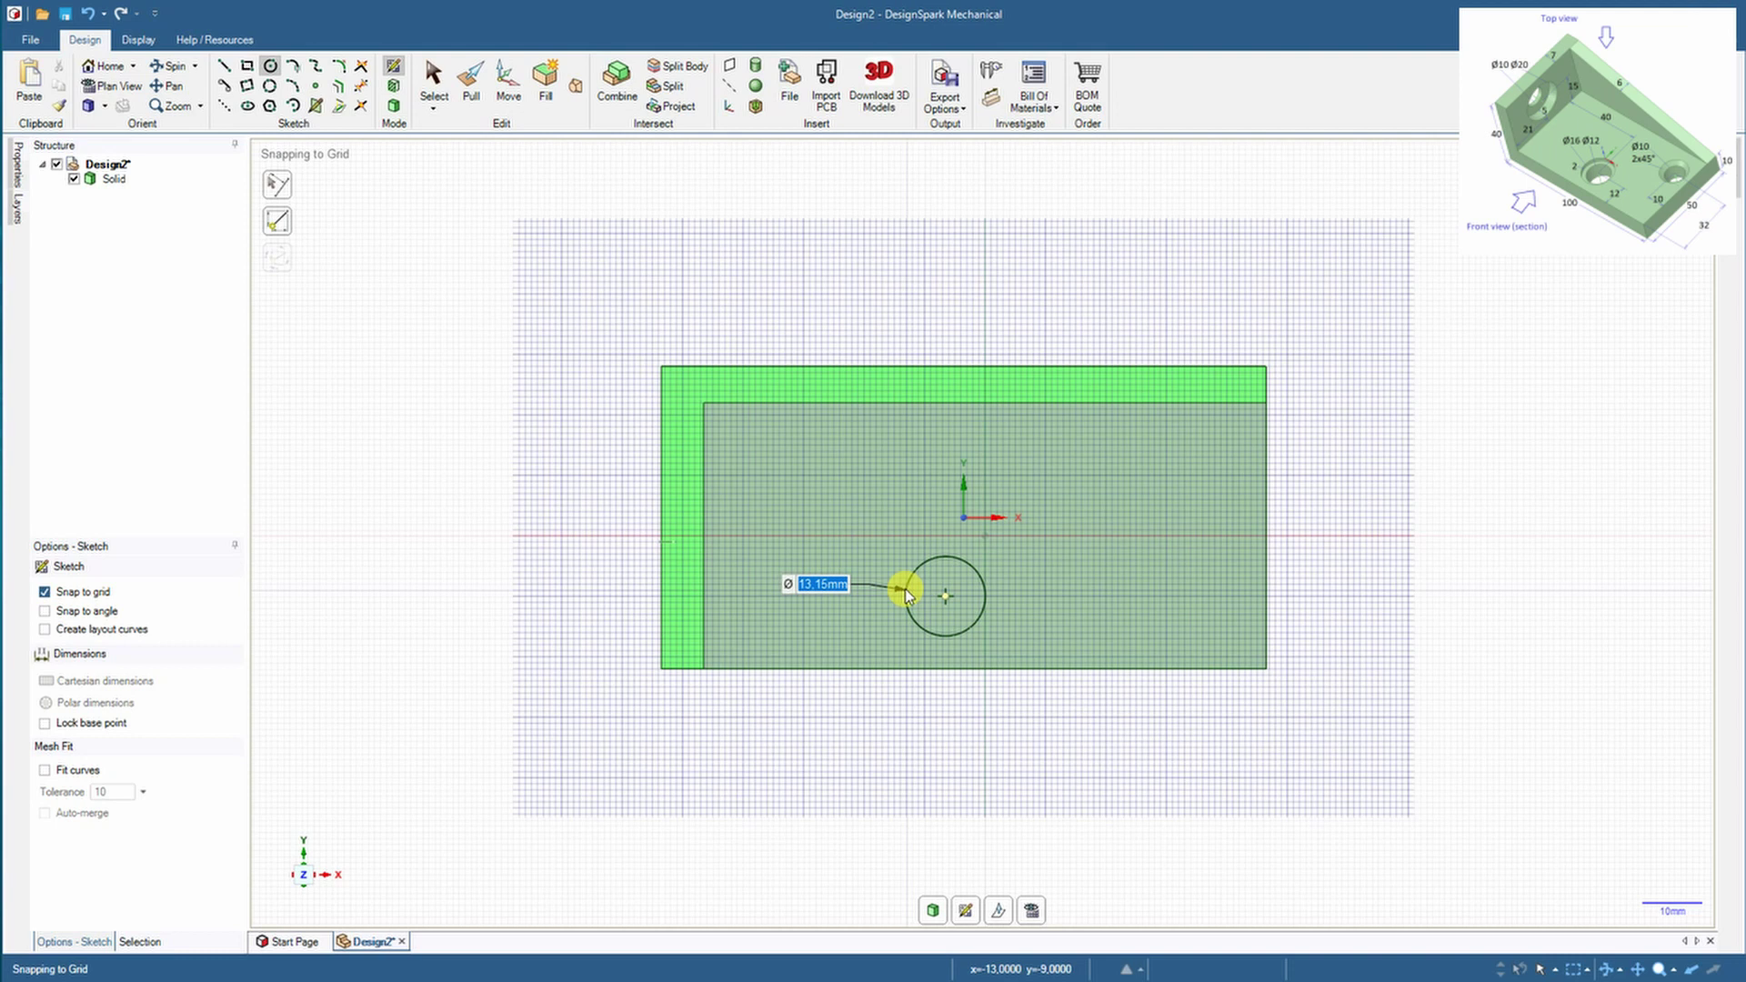
key("Return")
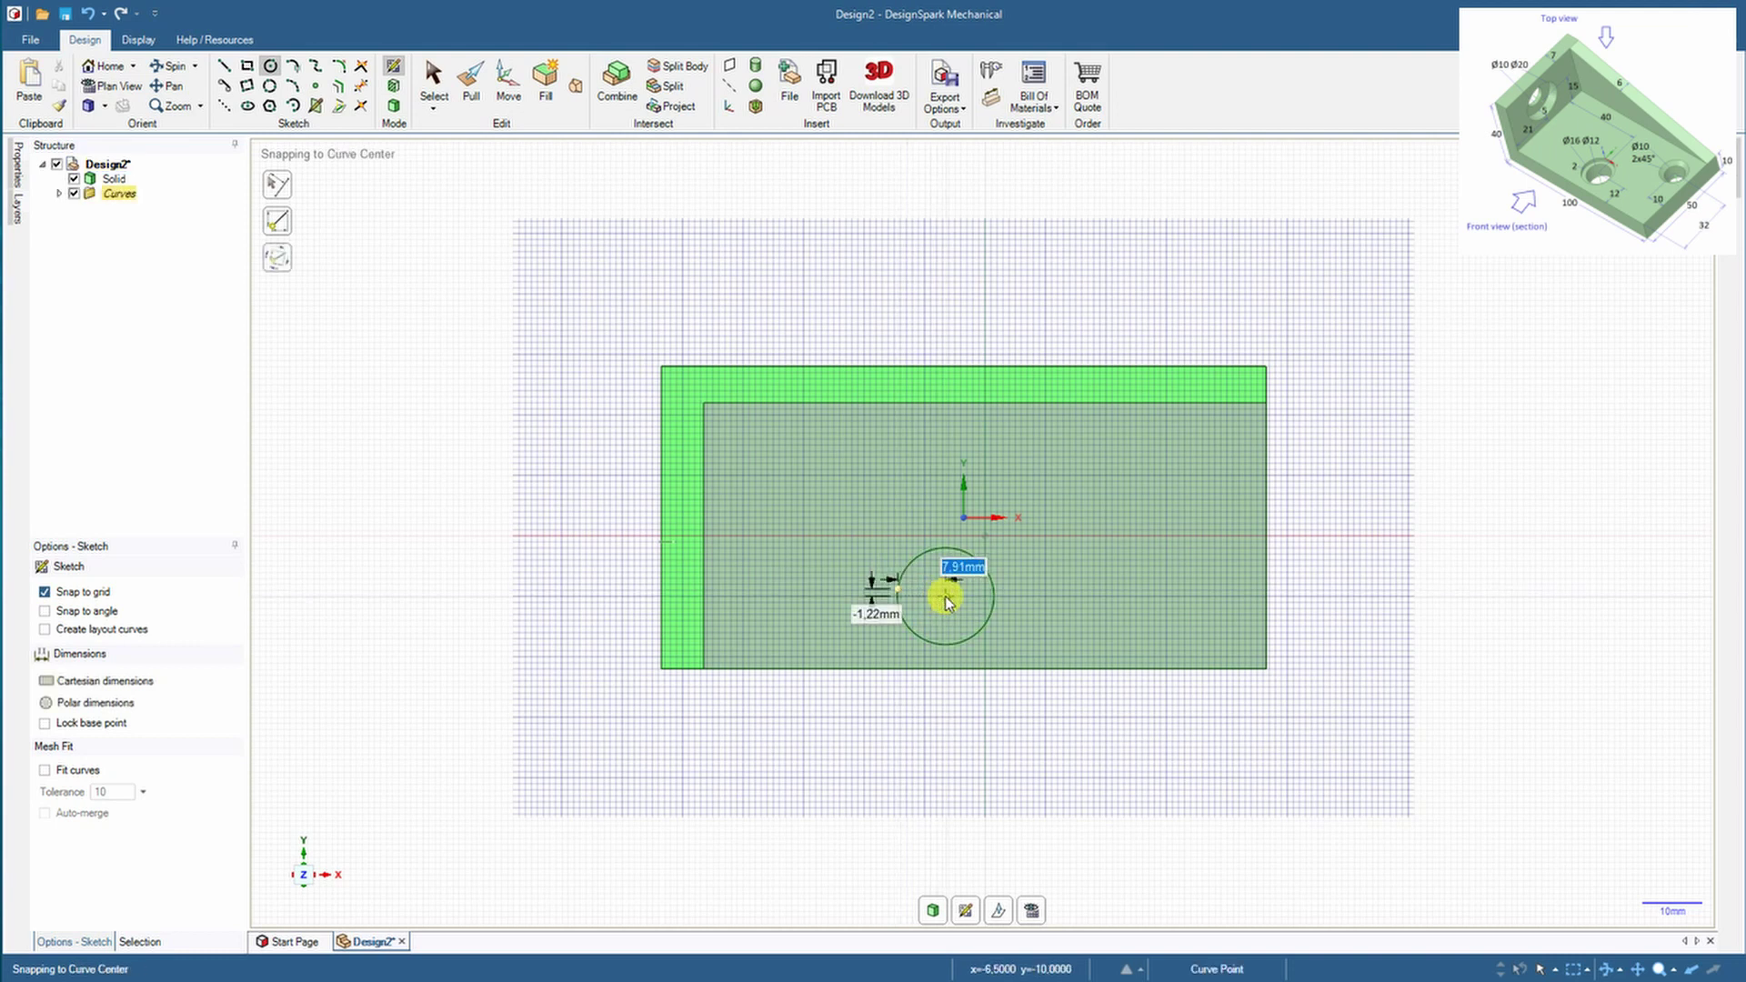
left_click(946, 596)
type("12")
key("Return")
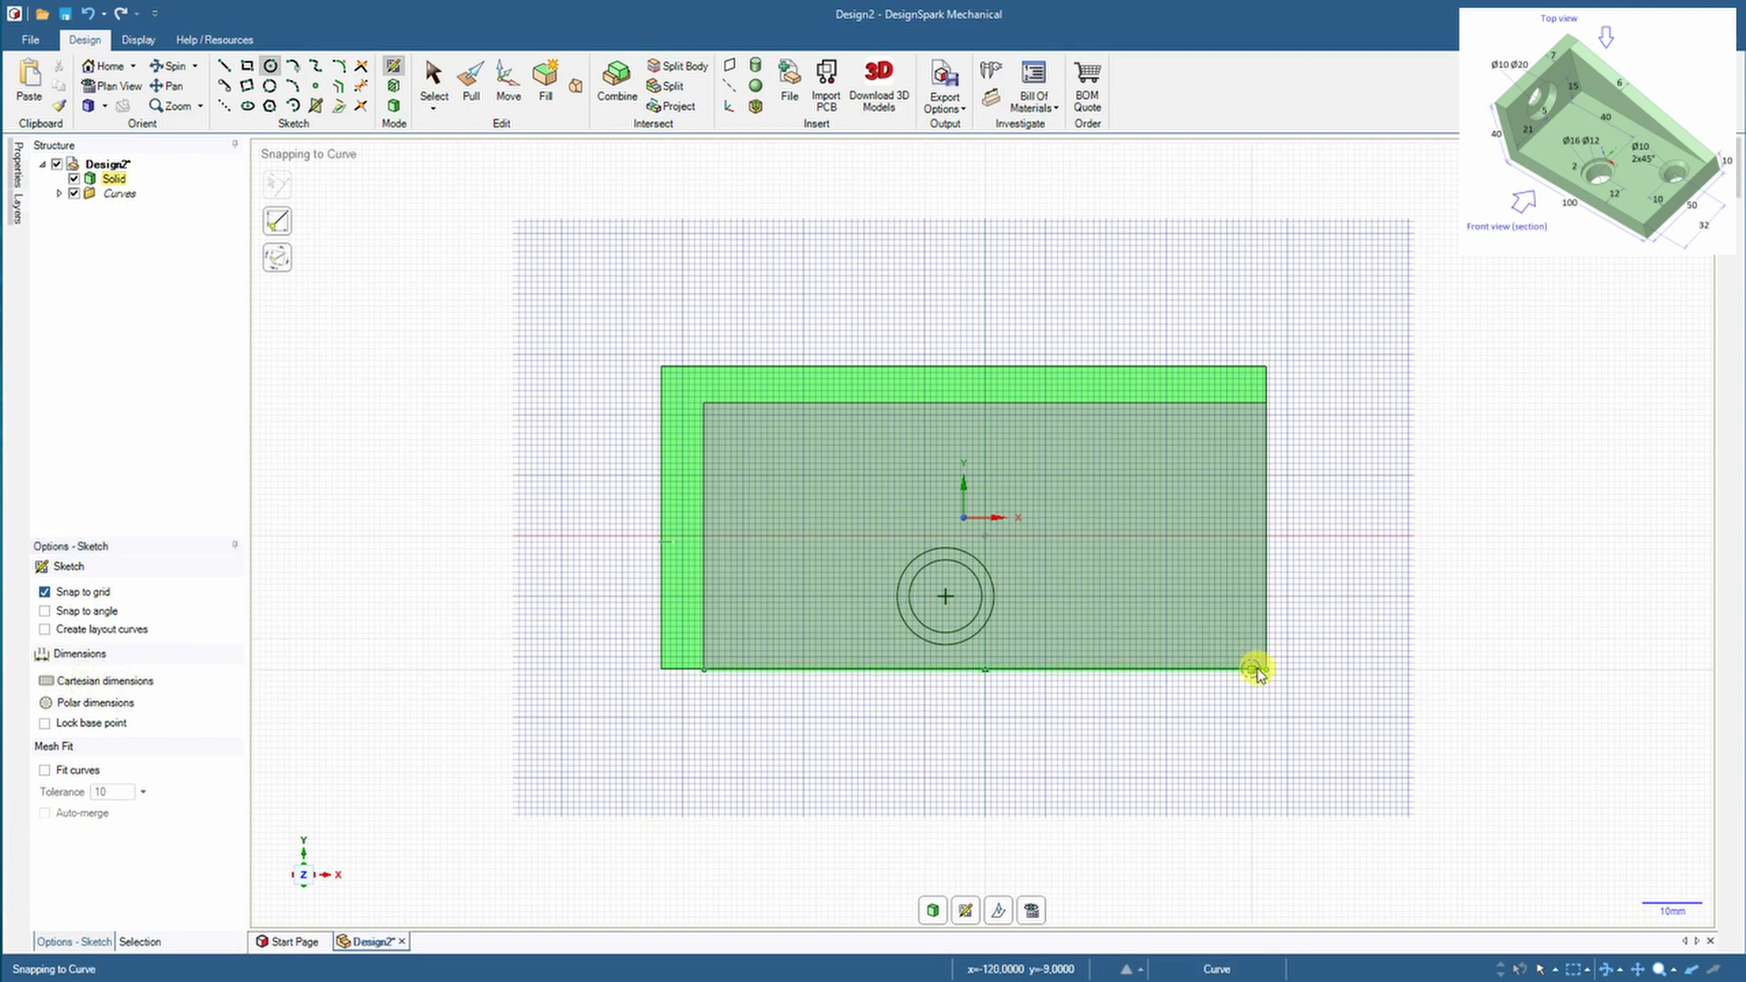
Add a Ø10 circle at offsets 32 and 10 mm, then return to 3D
mouse_move(1265, 670)
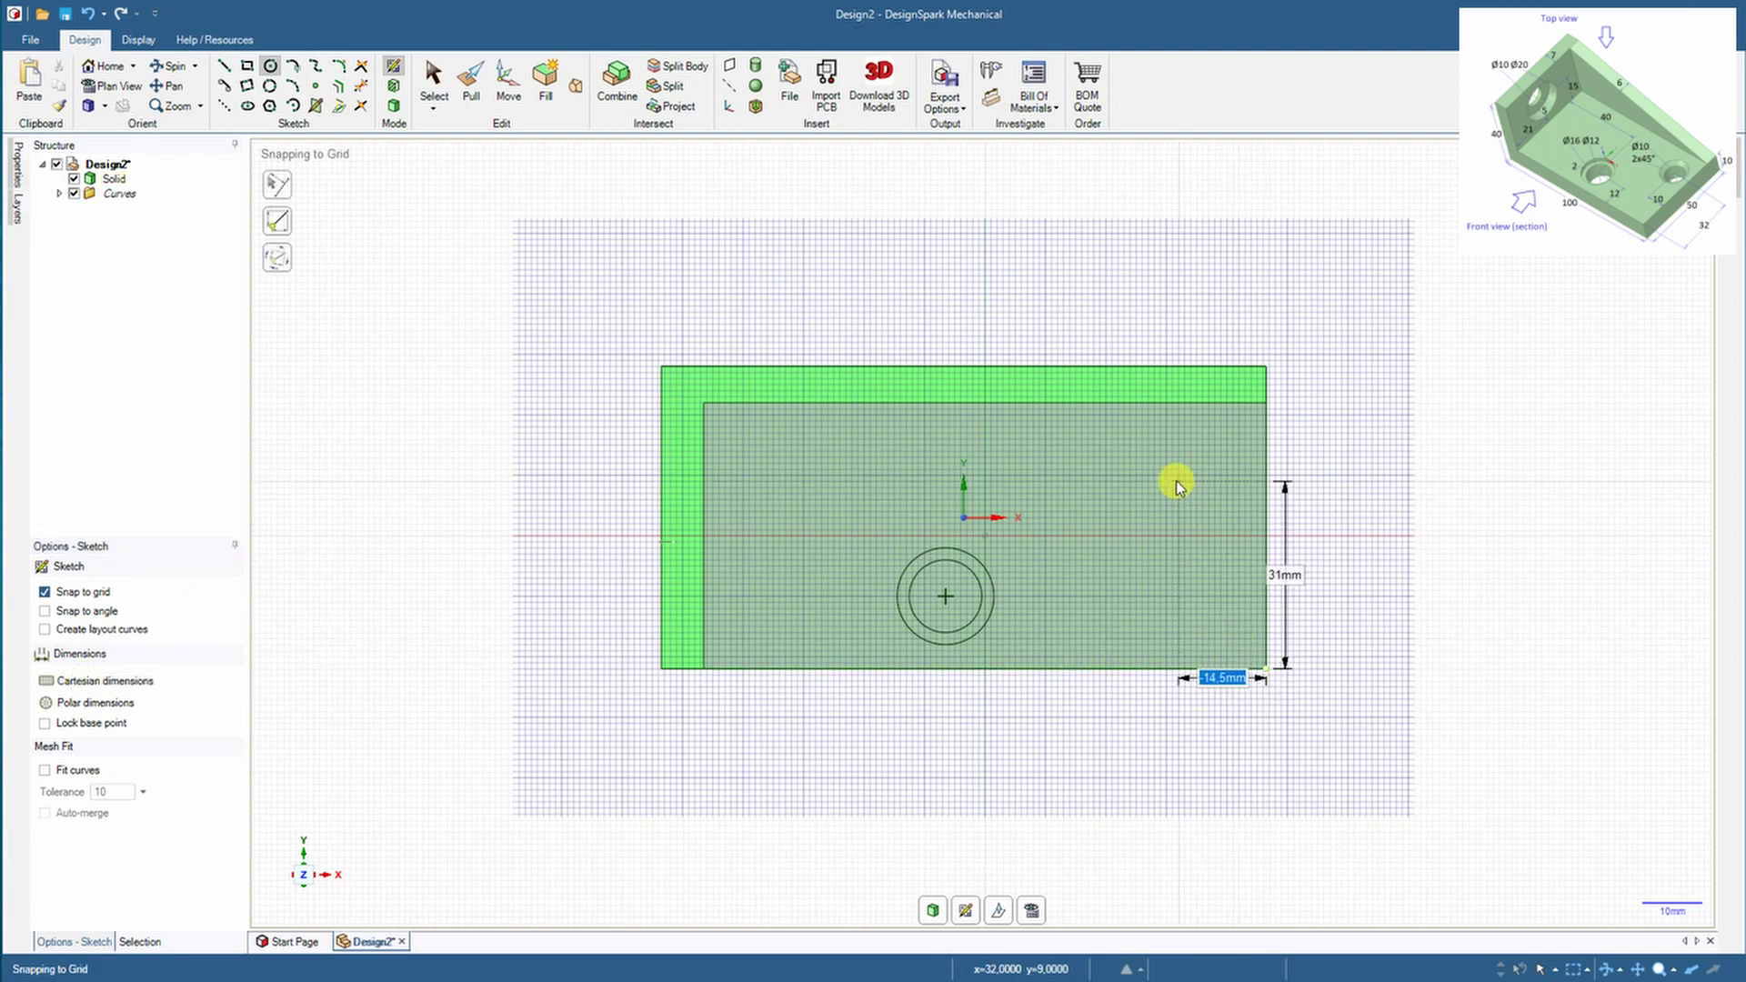
key("Tab")
type("32")
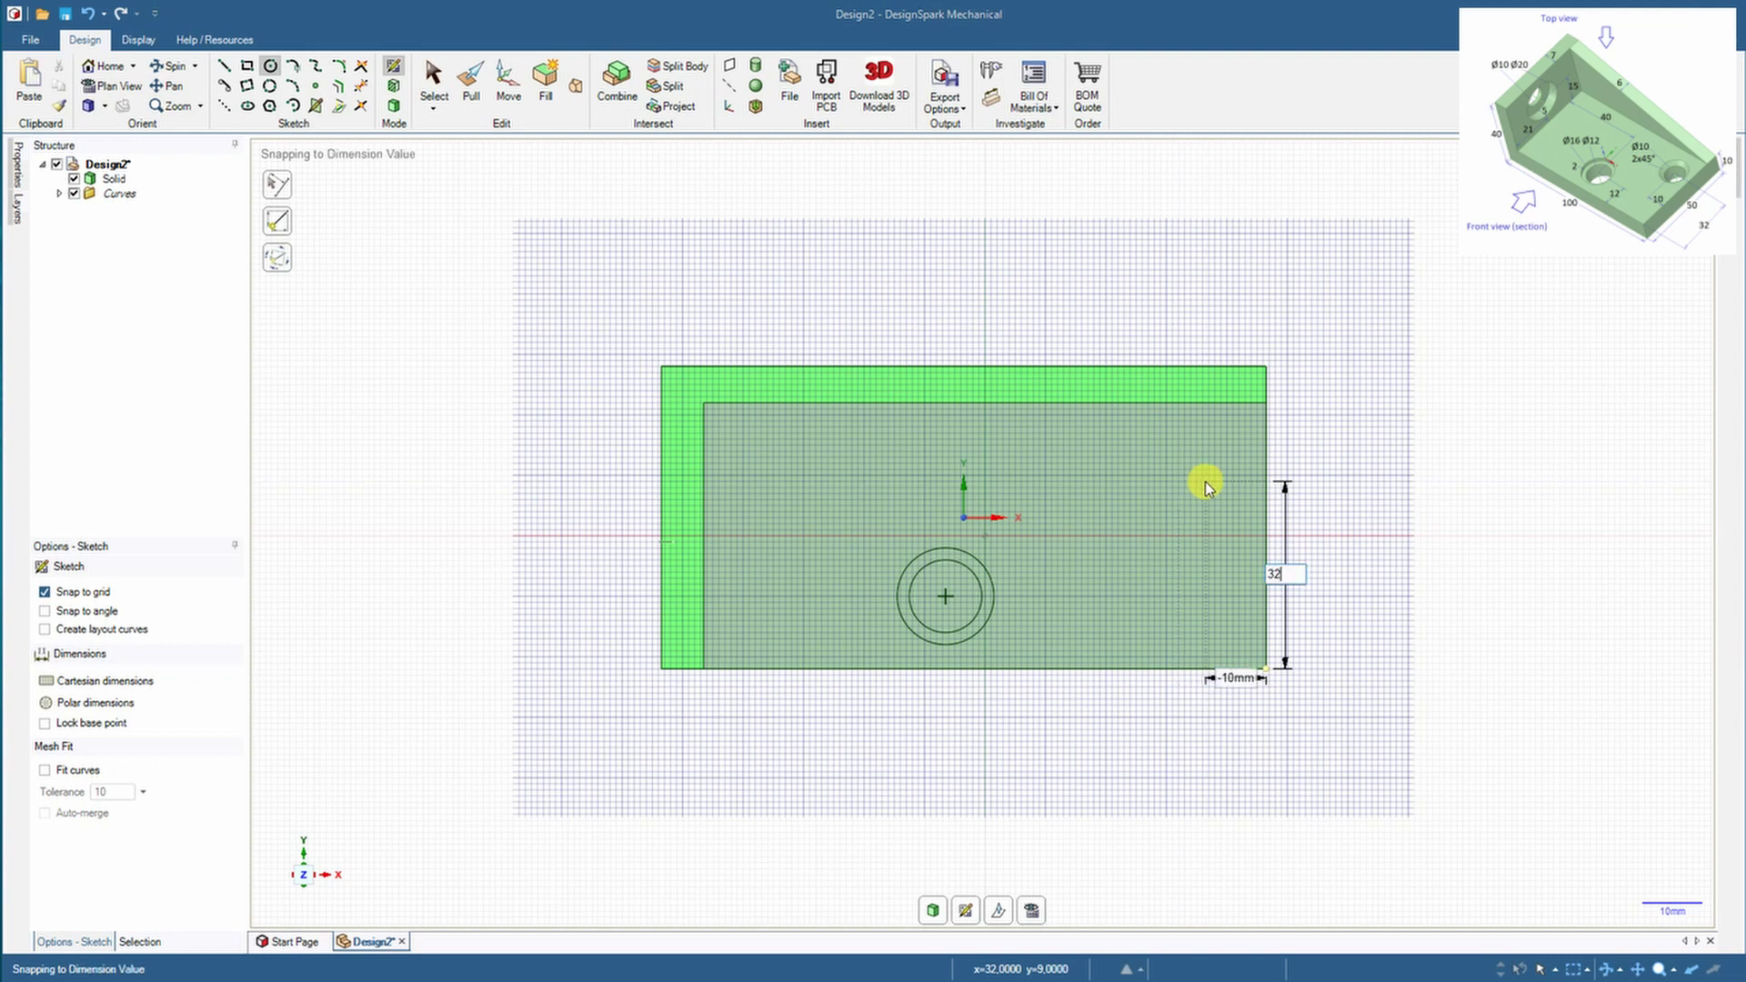
key("Return")
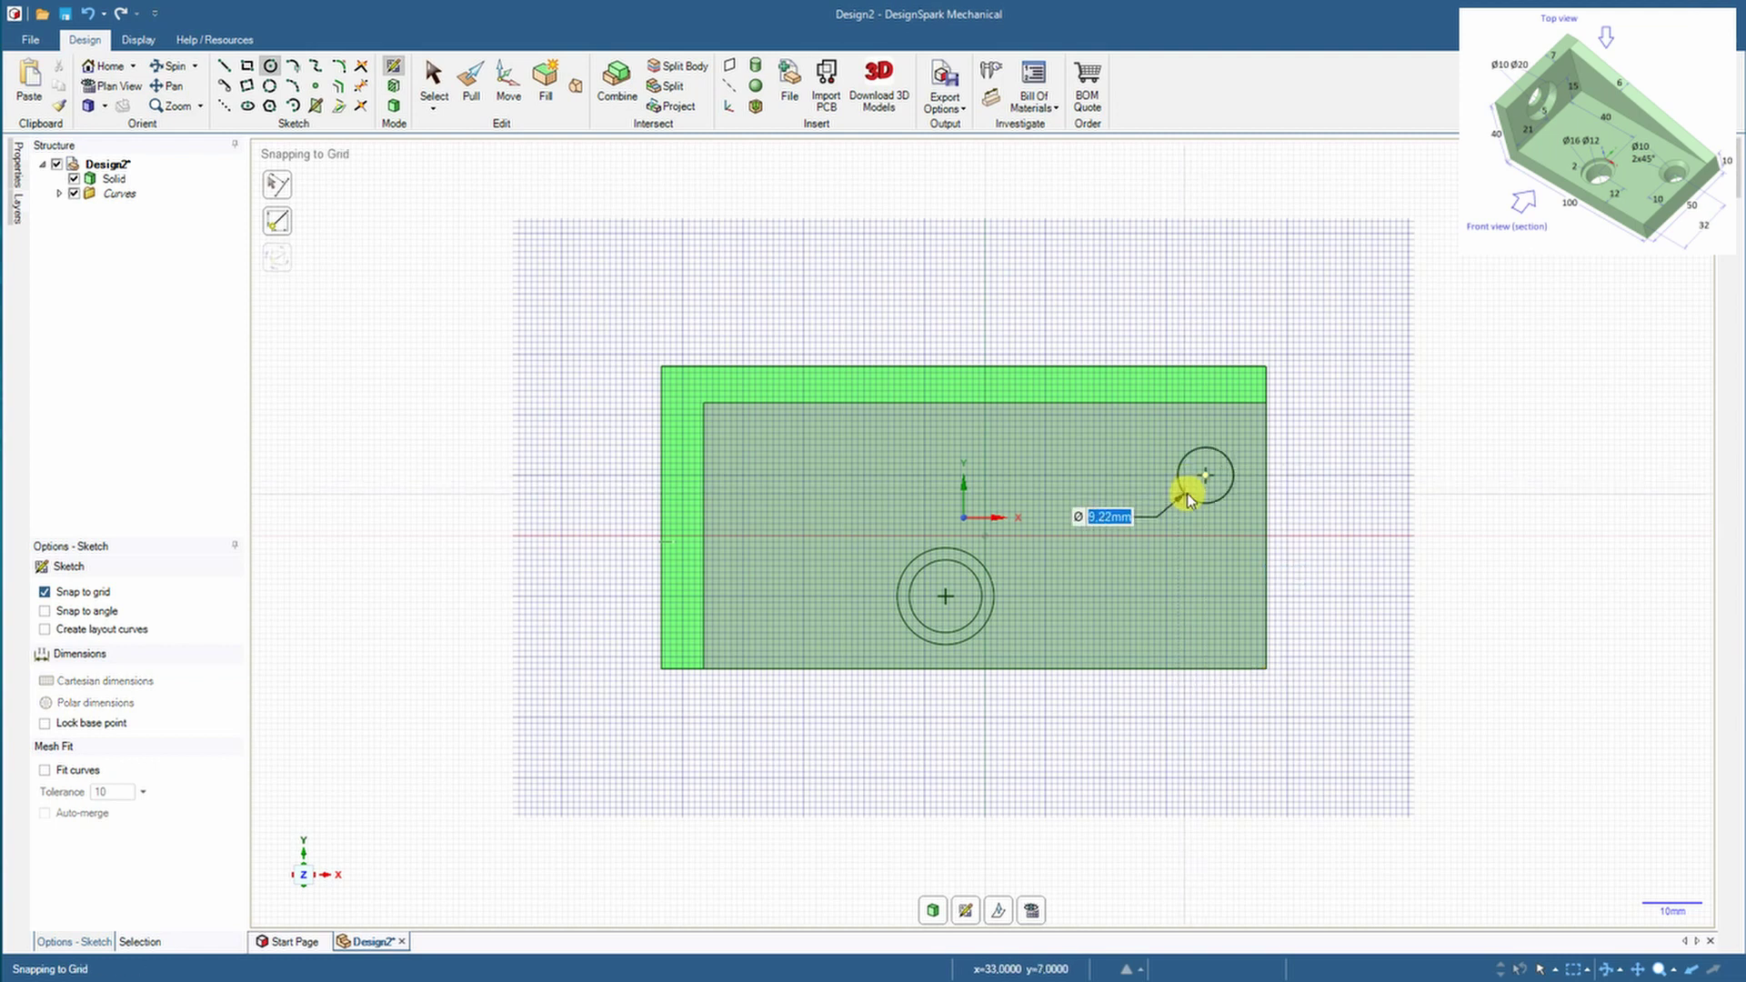
key("Return")
left_click(394, 105)
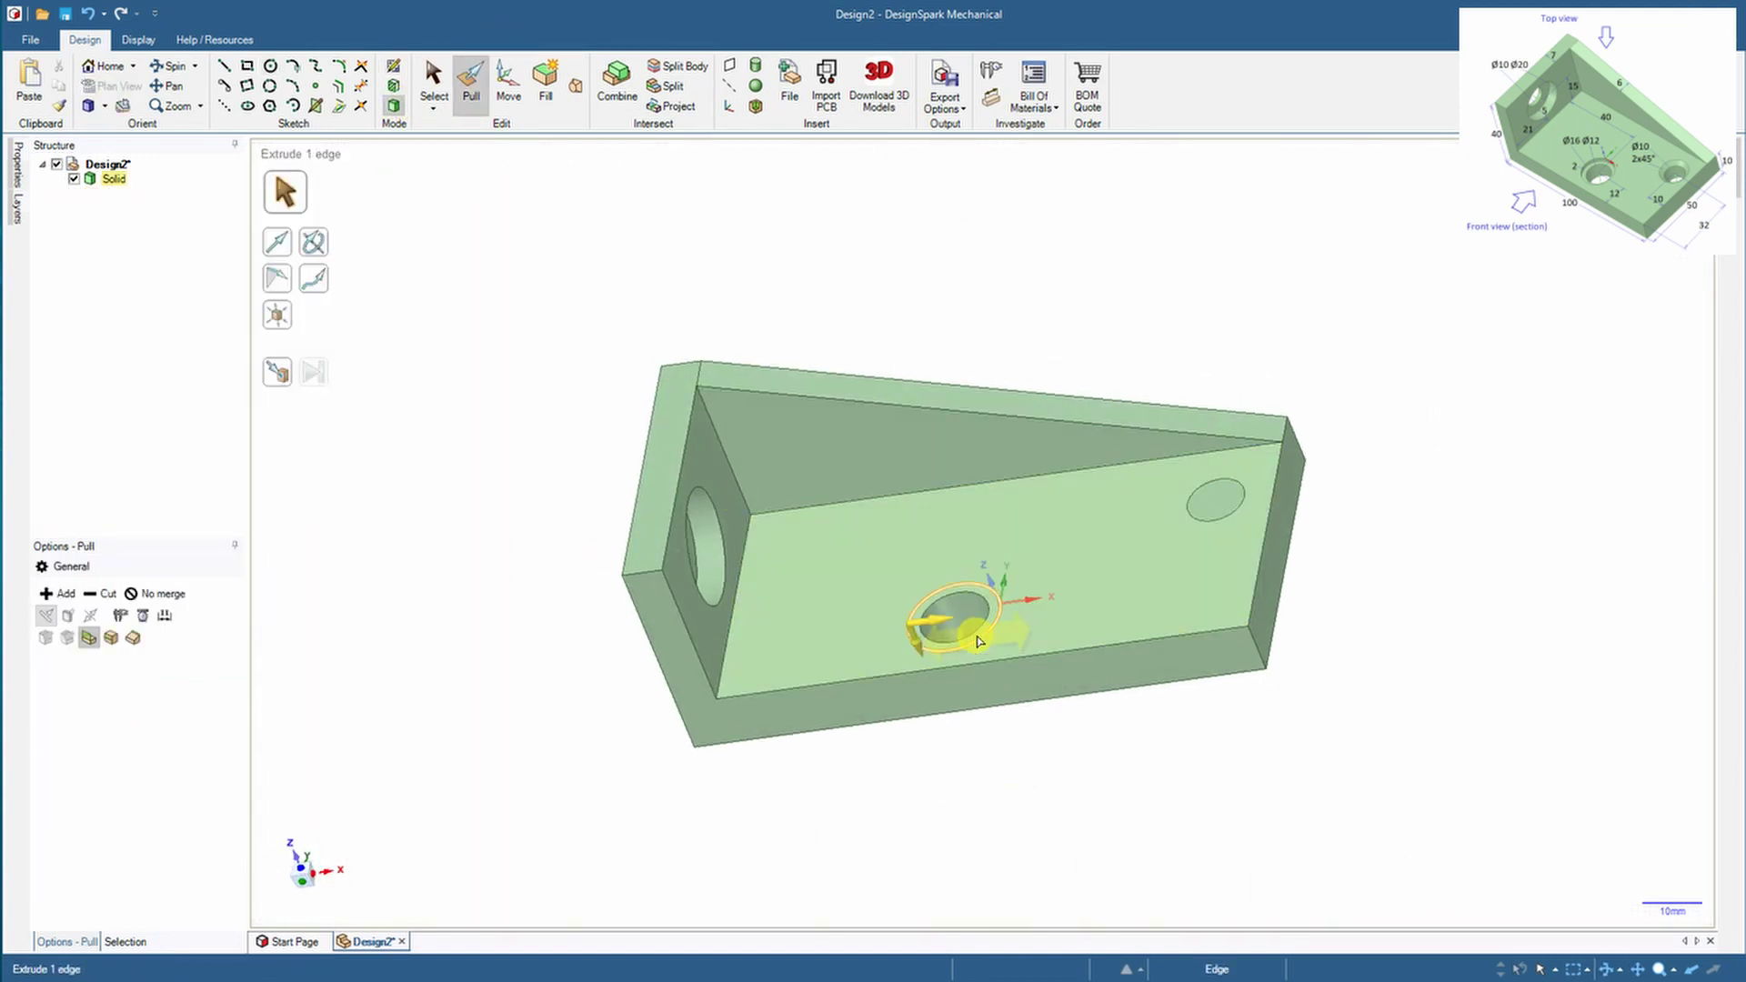
Cut the Ø12 hole with a 2 mm counterbore and the Ø10 hole through the plate
left_click(955, 615)
scroll(959, 611, "up", 2)
left_click_drag(959, 611, 1002, 613)
type("2")
key("Return")
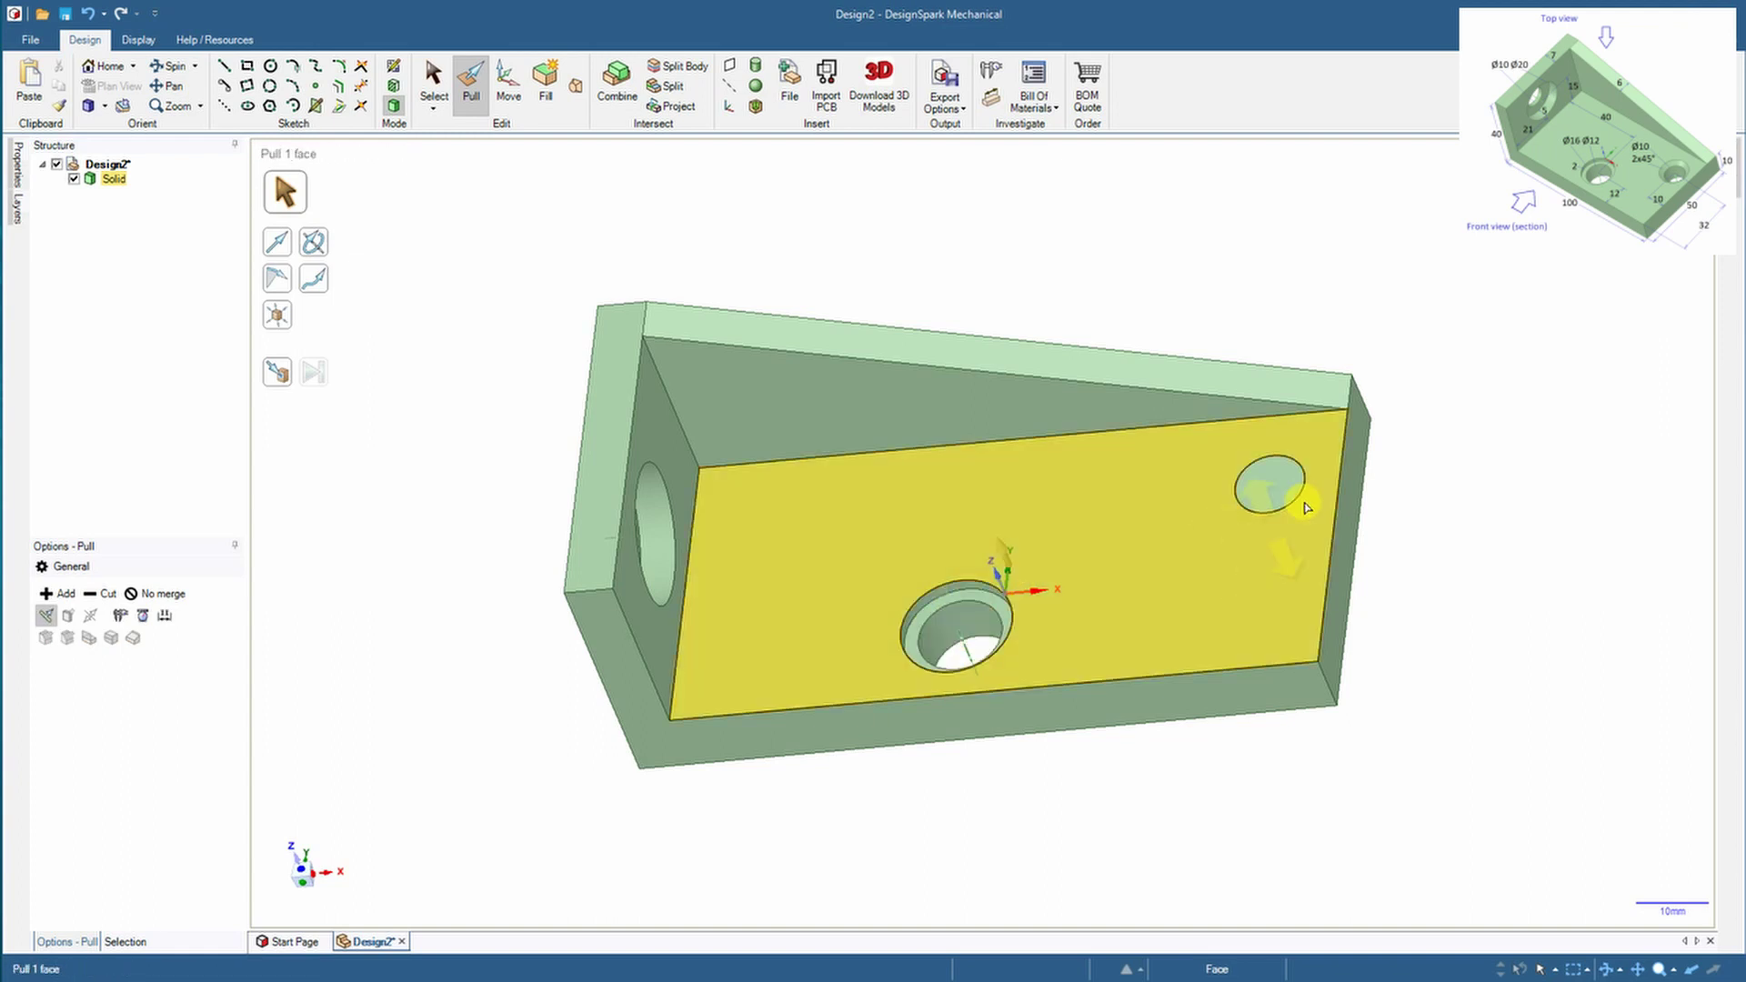
left_click_drag(1282, 487, 1262, 499)
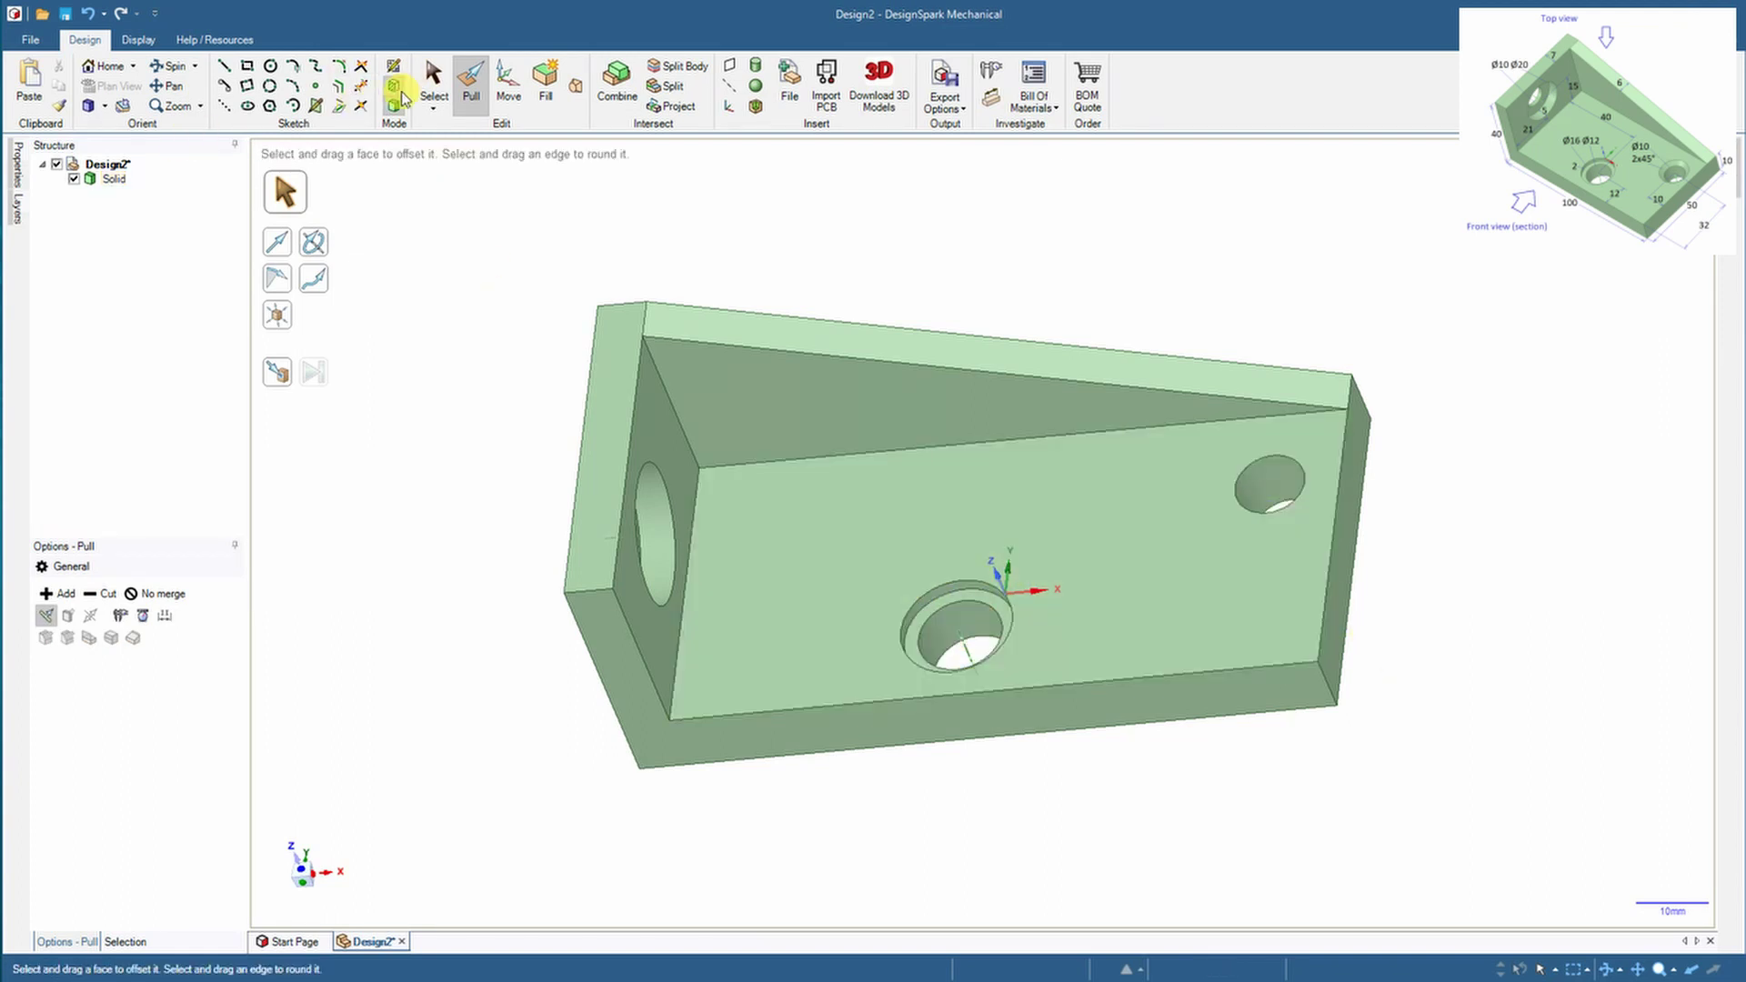
Chamfer the Ø10 hole's edge by 2 mm
left_click(437, 82)
left_click(1290, 462)
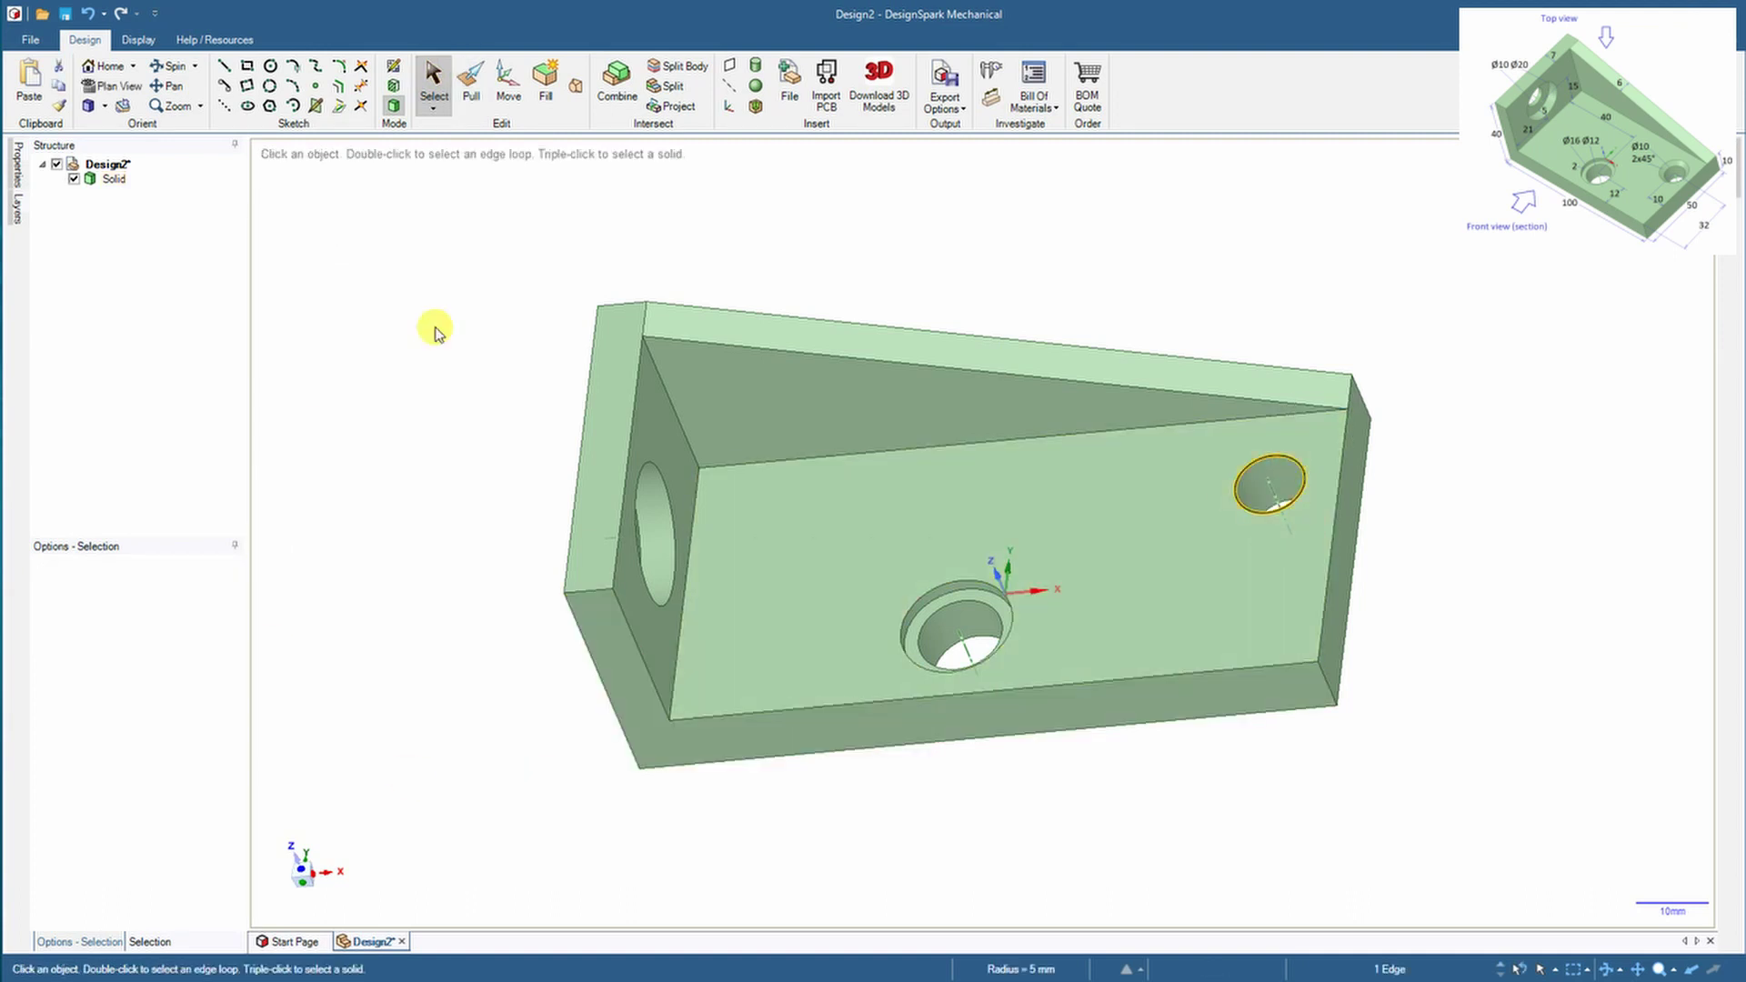
left_click(471, 86)
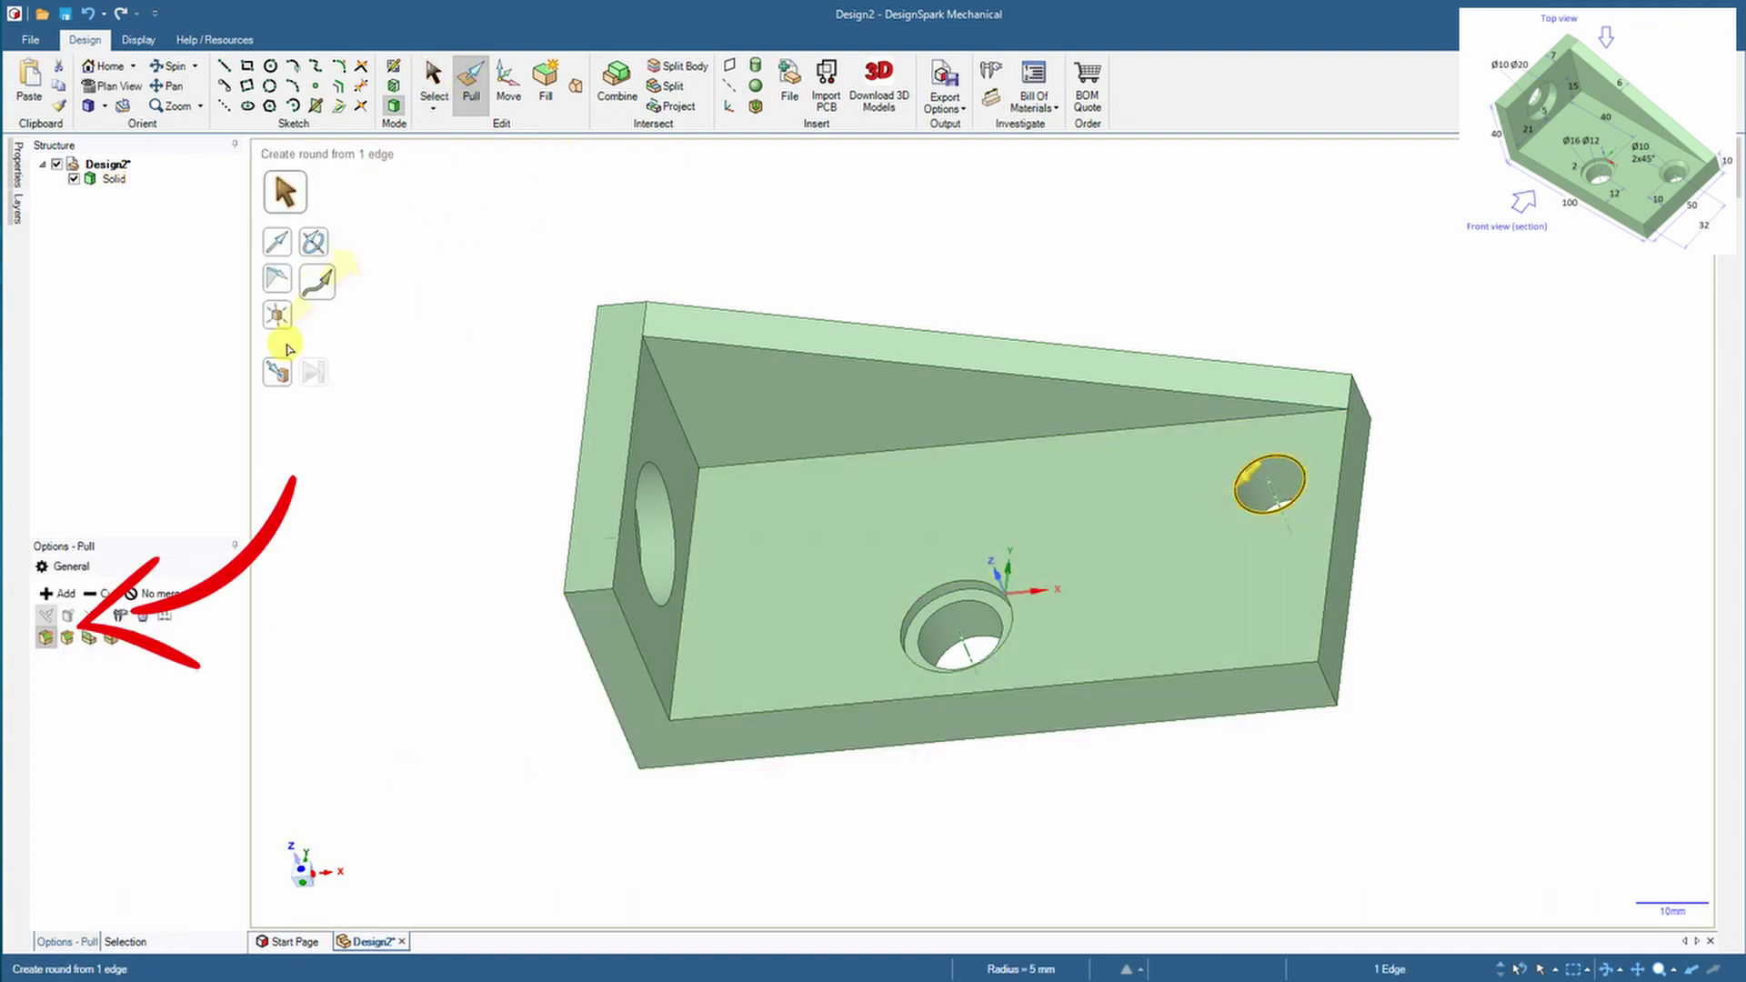
left_click(68, 639)
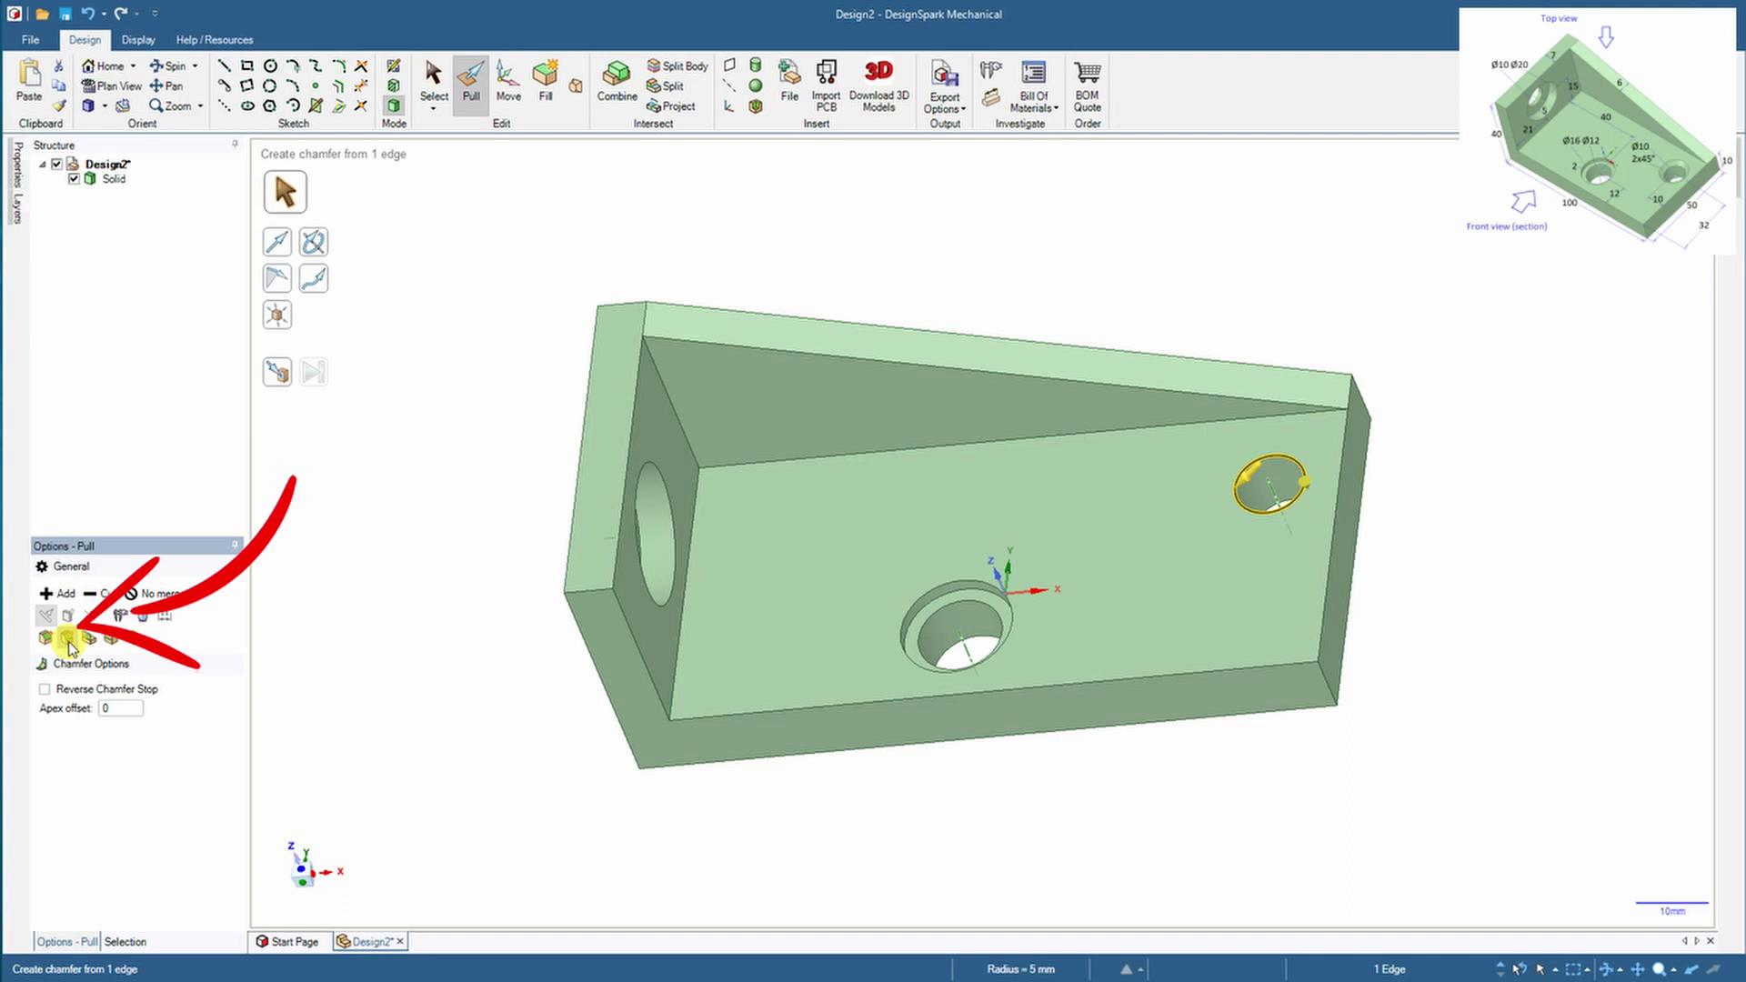
scroll(1283, 486, "up", 8)
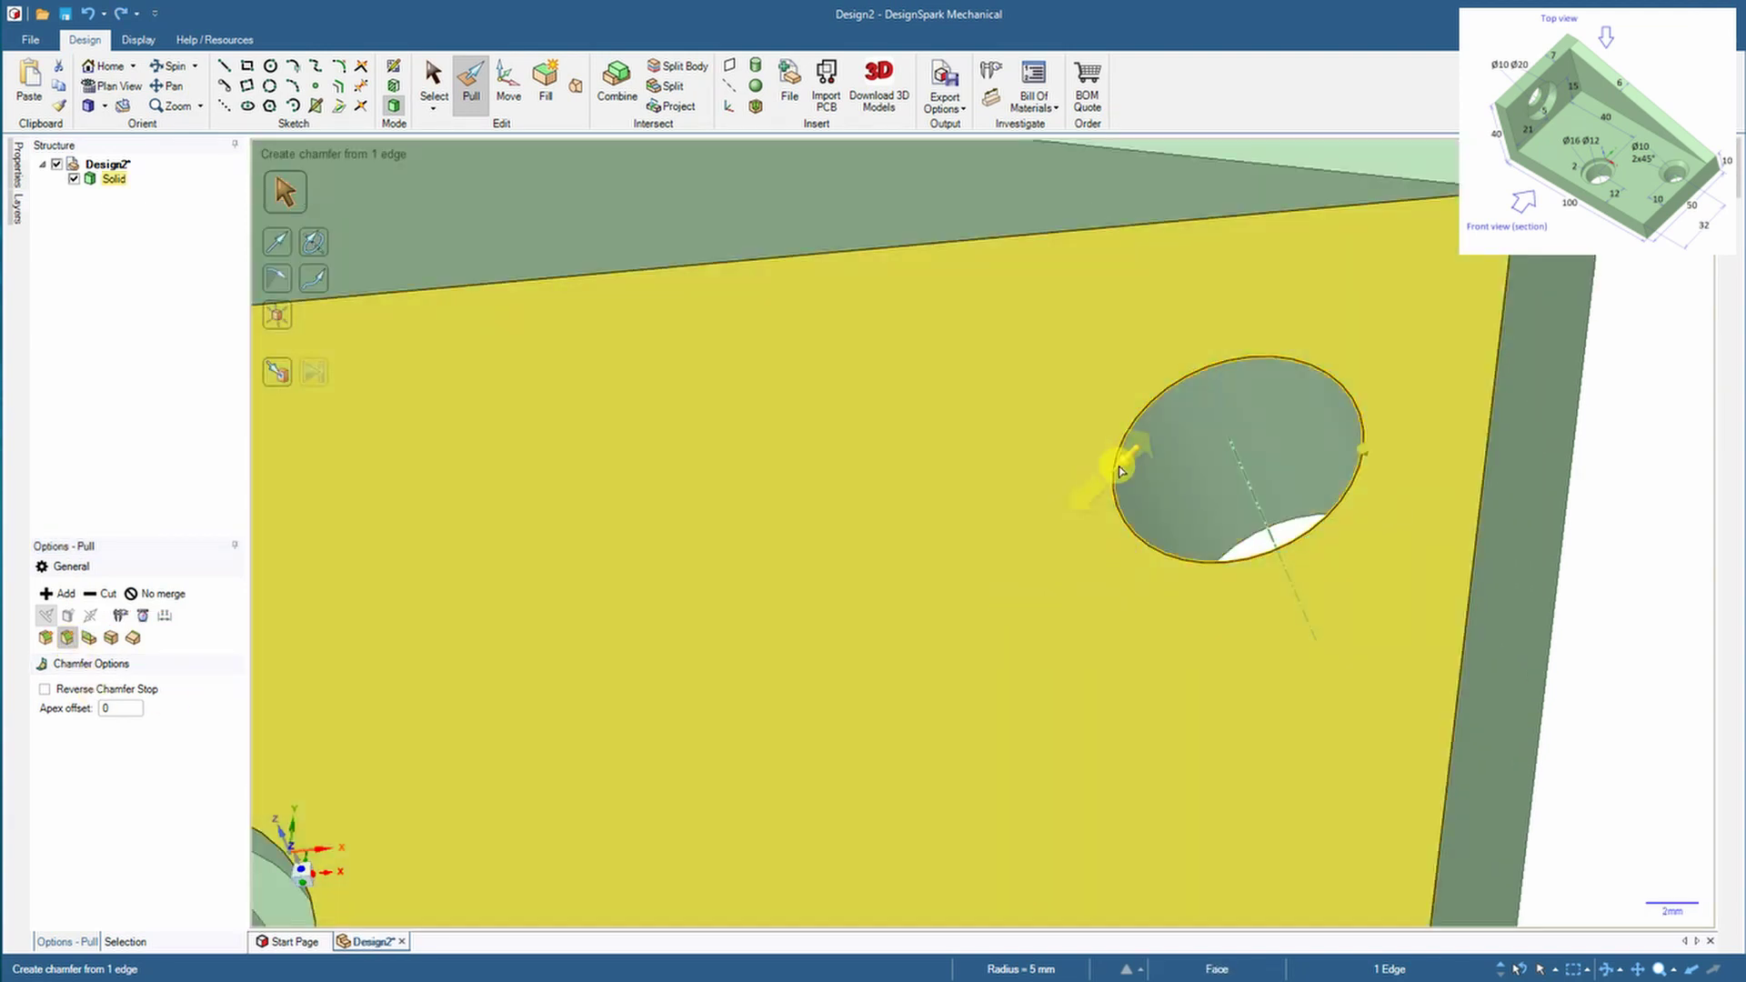
left_click_drag(1121, 470, 1046, 541)
scroll(1242, 482, "down", 5)
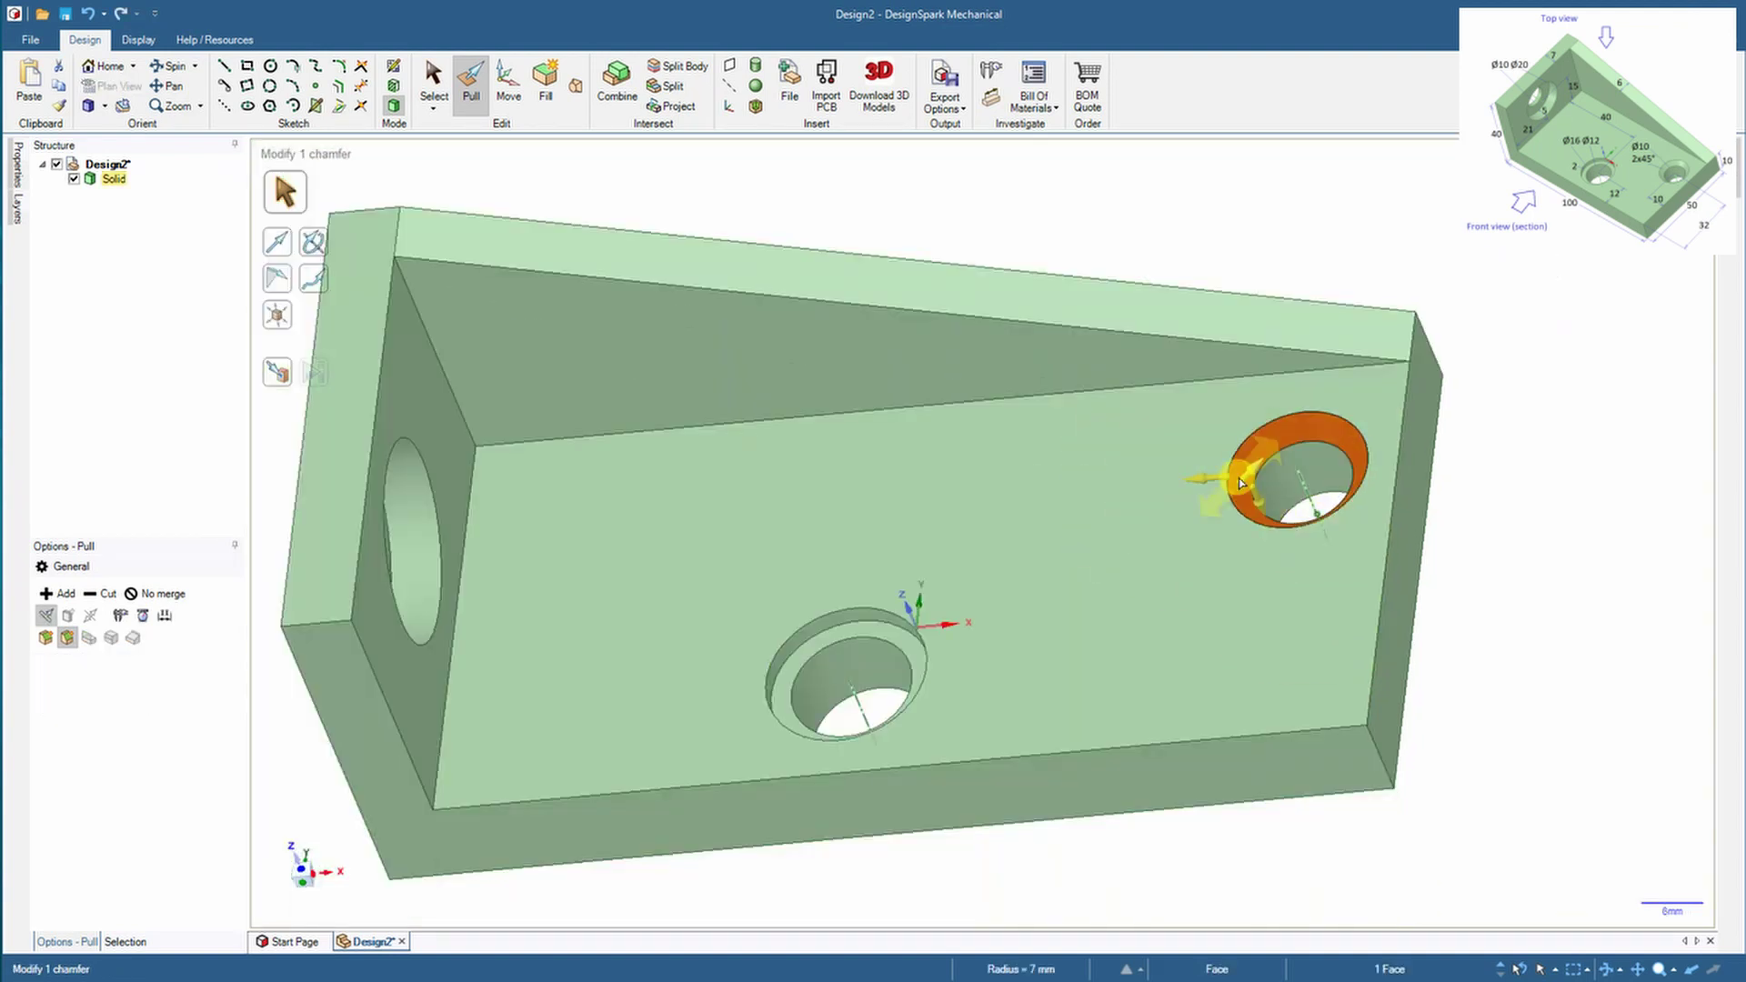
left_click(1520, 307)
scroll(1131, 576, "down", 3)
Orient the view flat onto the base plate's underside
middle_click_drag(531, 724, 167, 184)
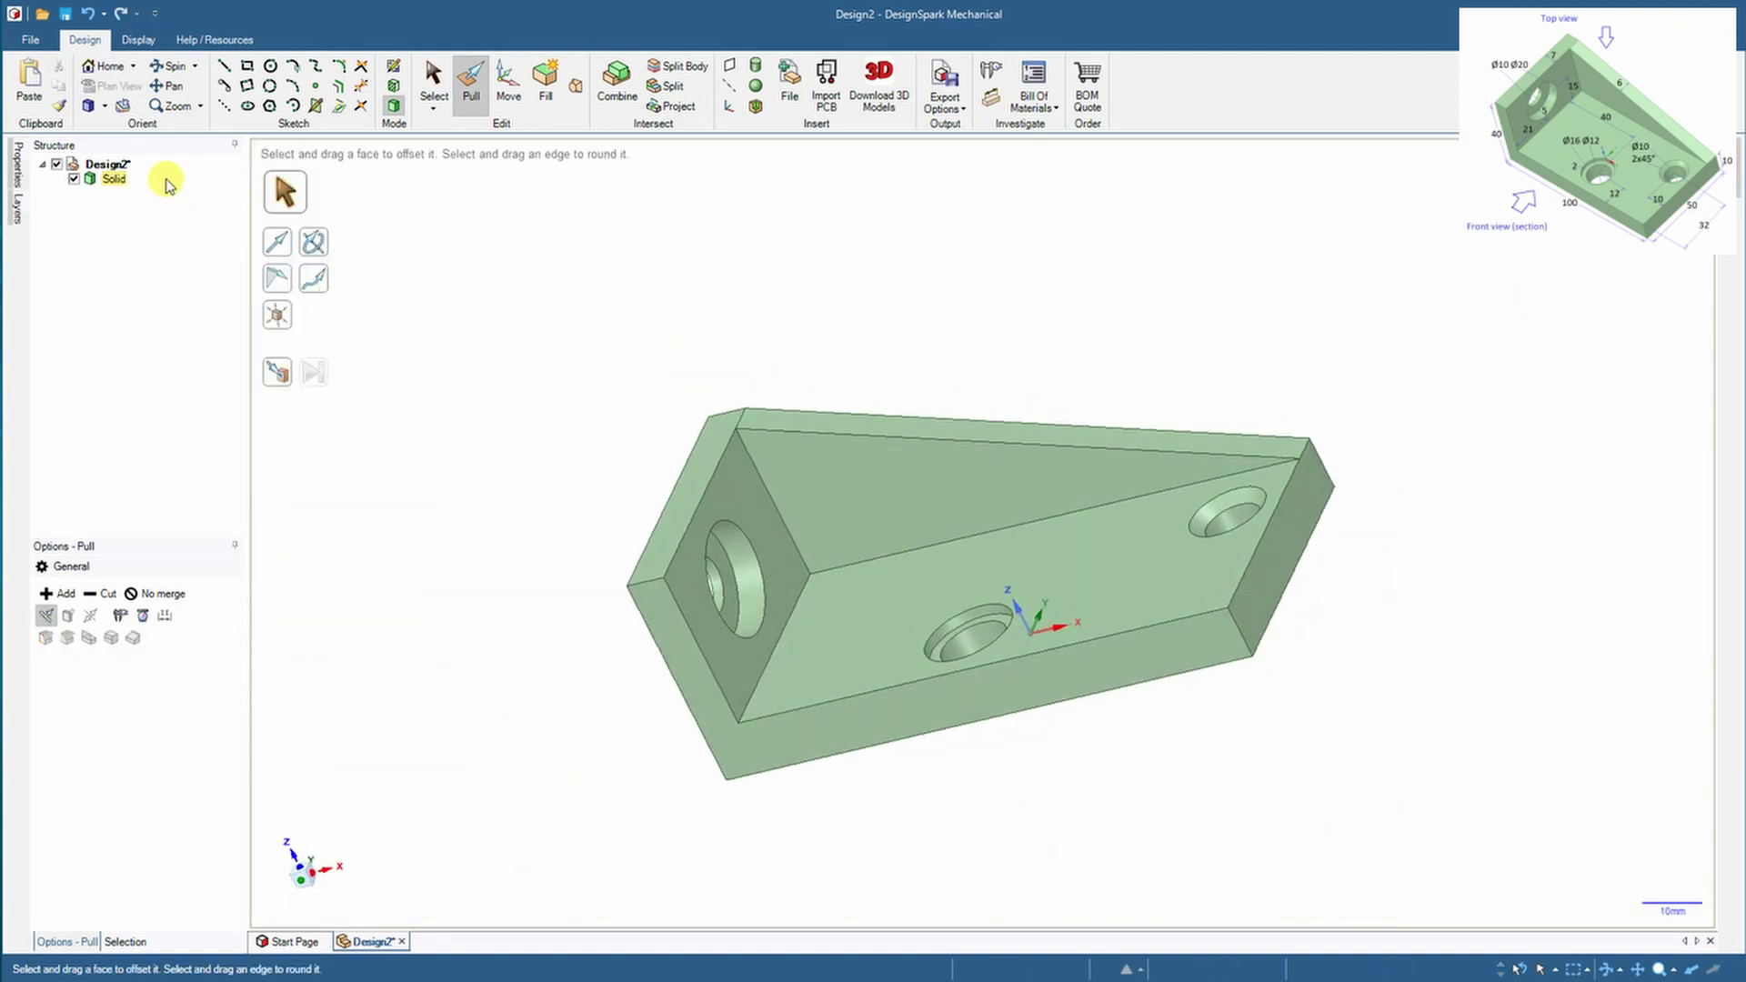
key("h")
scroll(1434, 440, "up", 3)
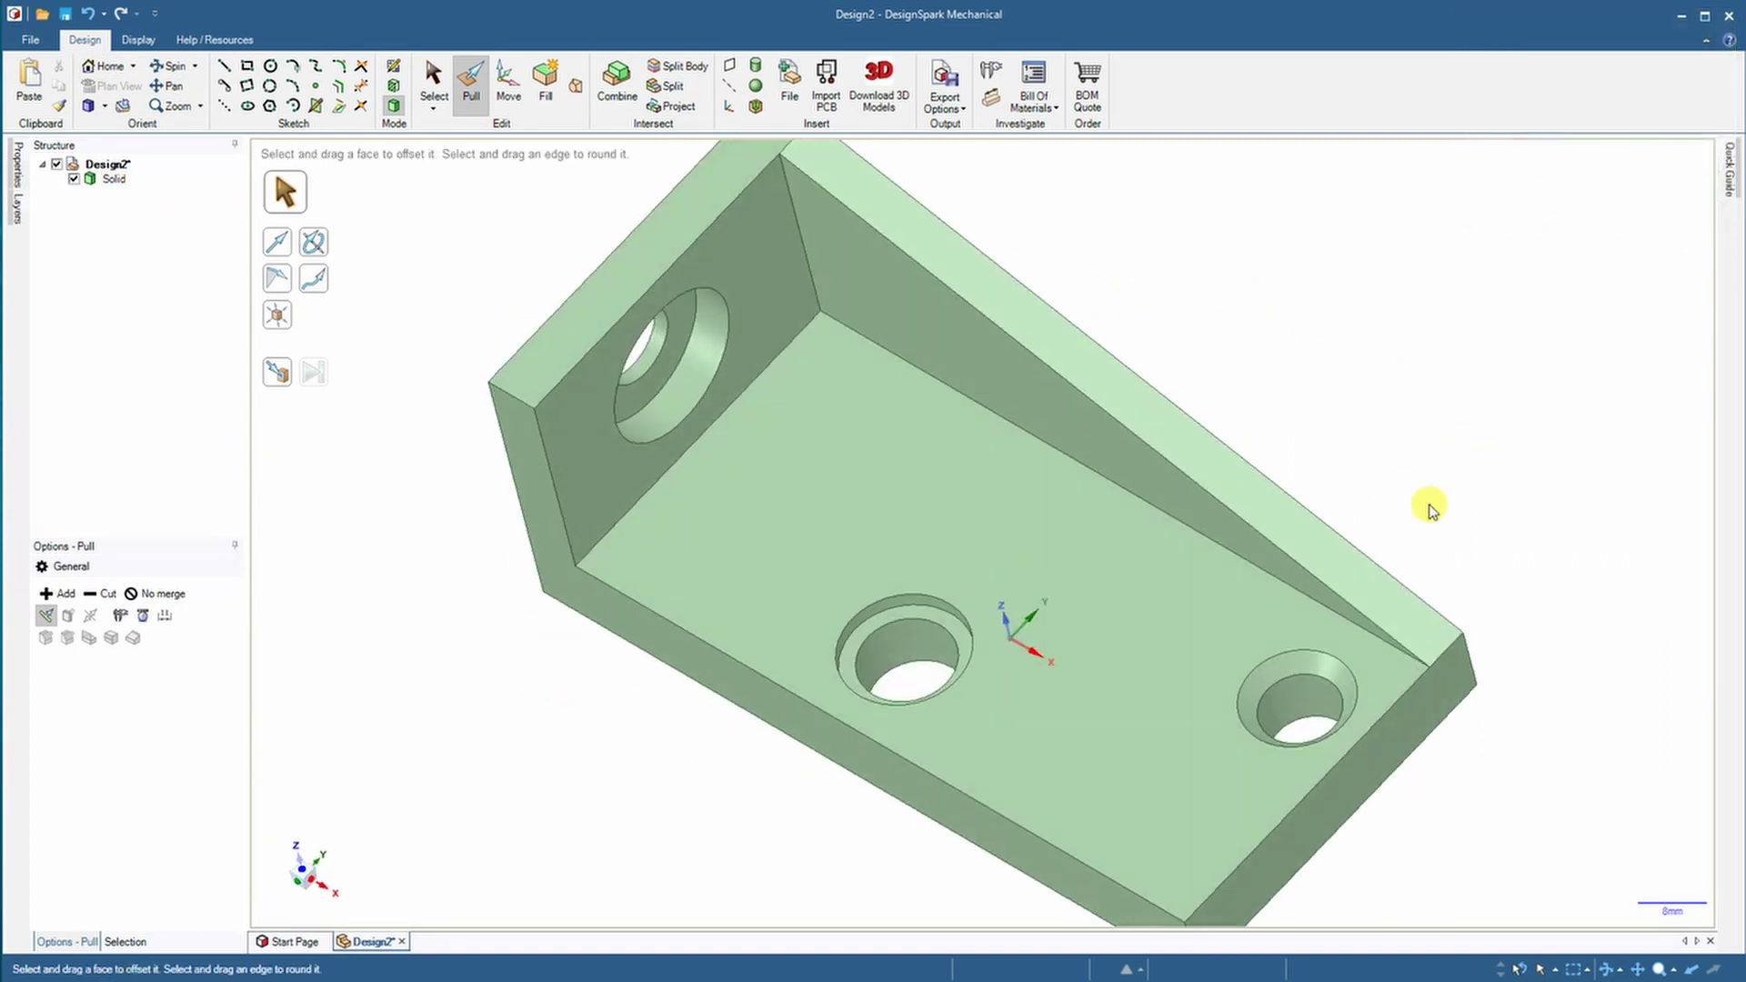
middle_click_drag(509, 752, 616, 420)
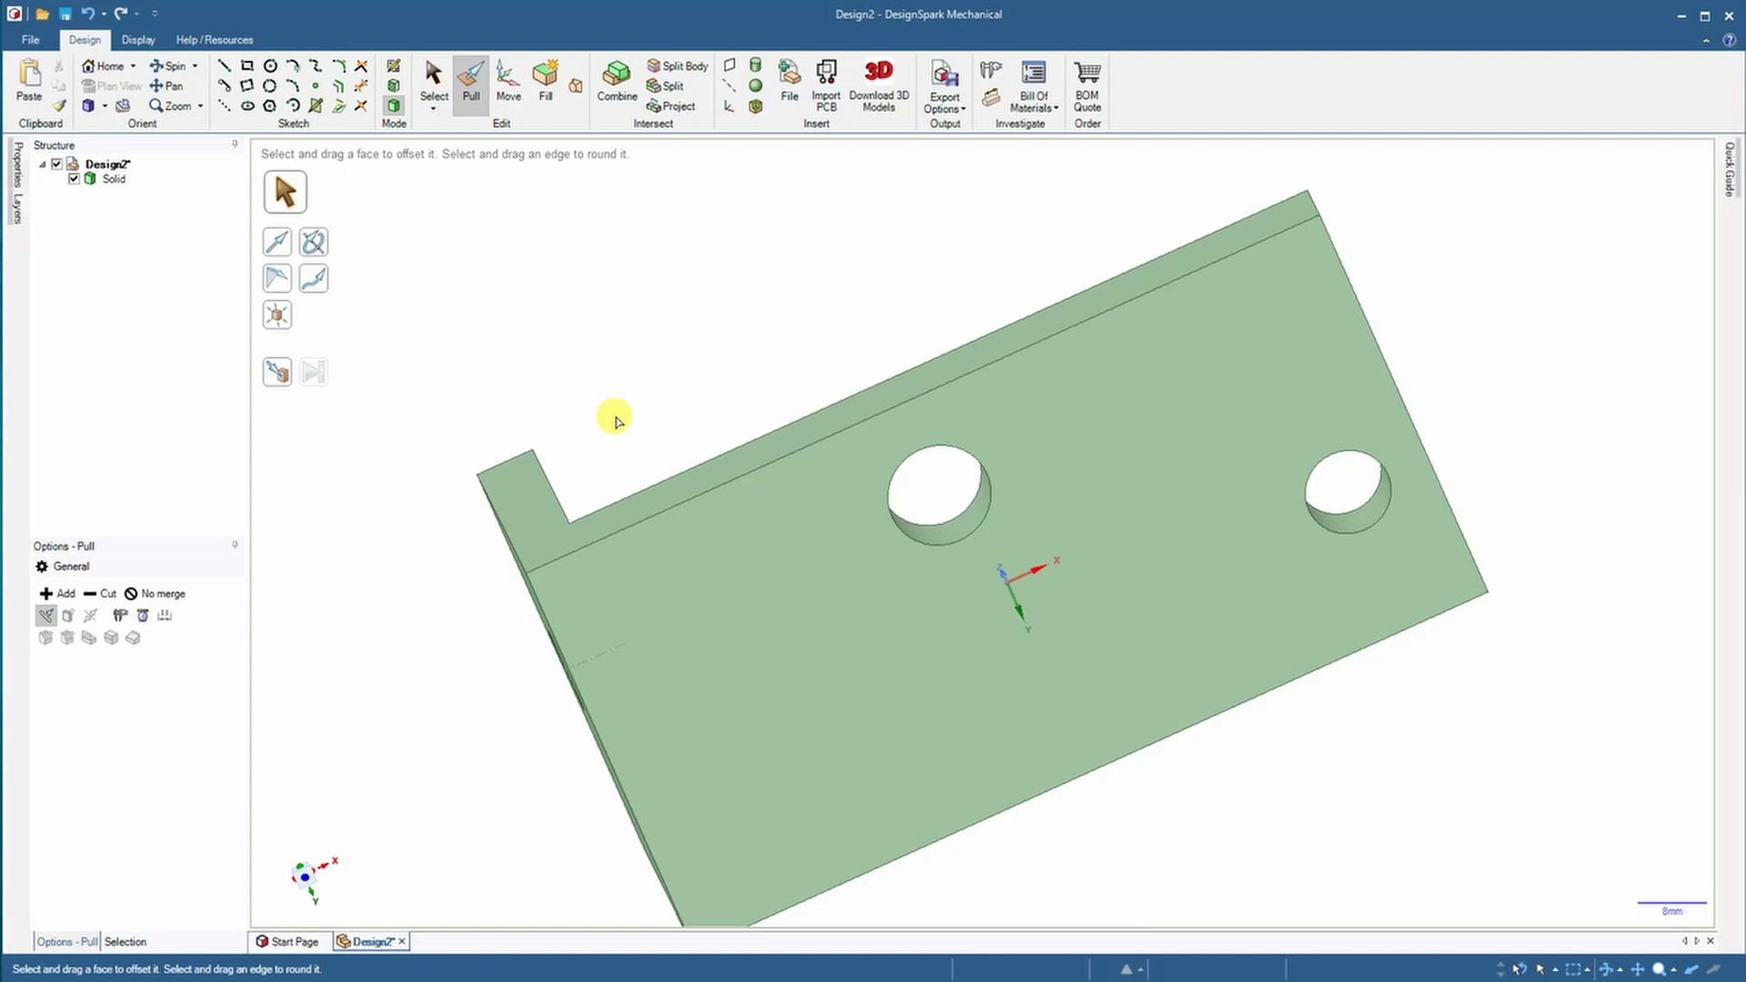
left_click(304, 875)
Sketch a stepped line from the left plate edge through both hole centres to the right edge
left_click(392, 67)
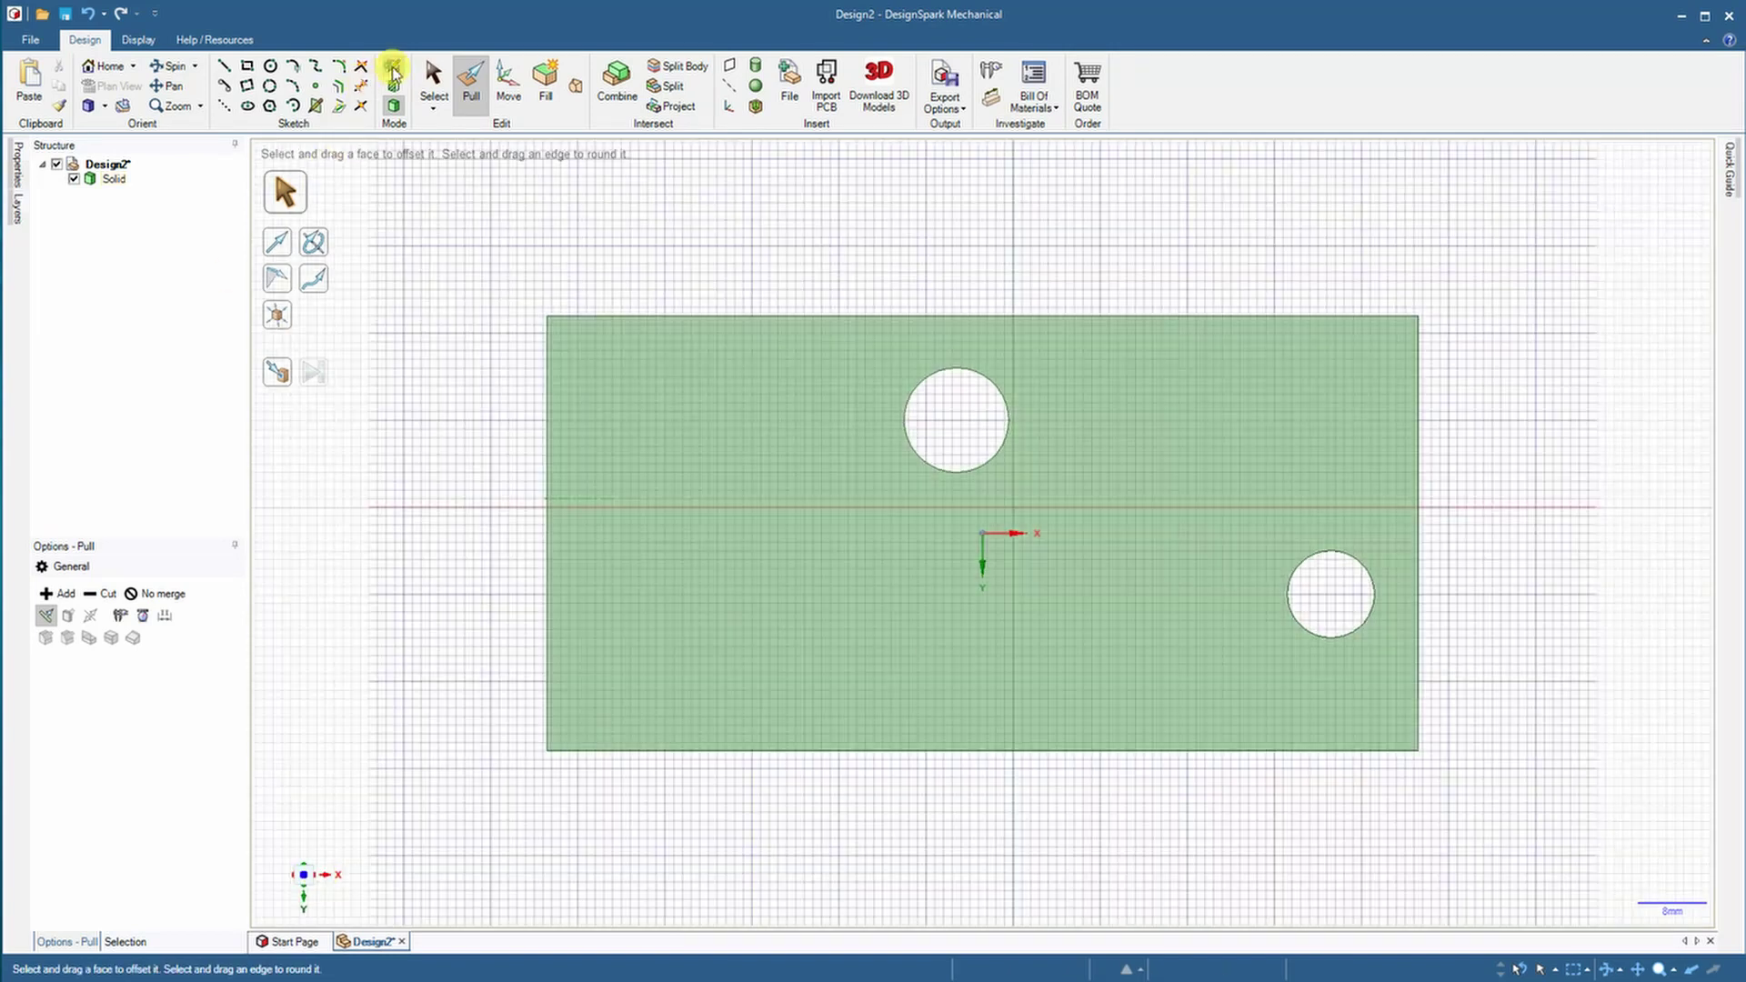
left_click(547, 498)
left_click(722, 499)
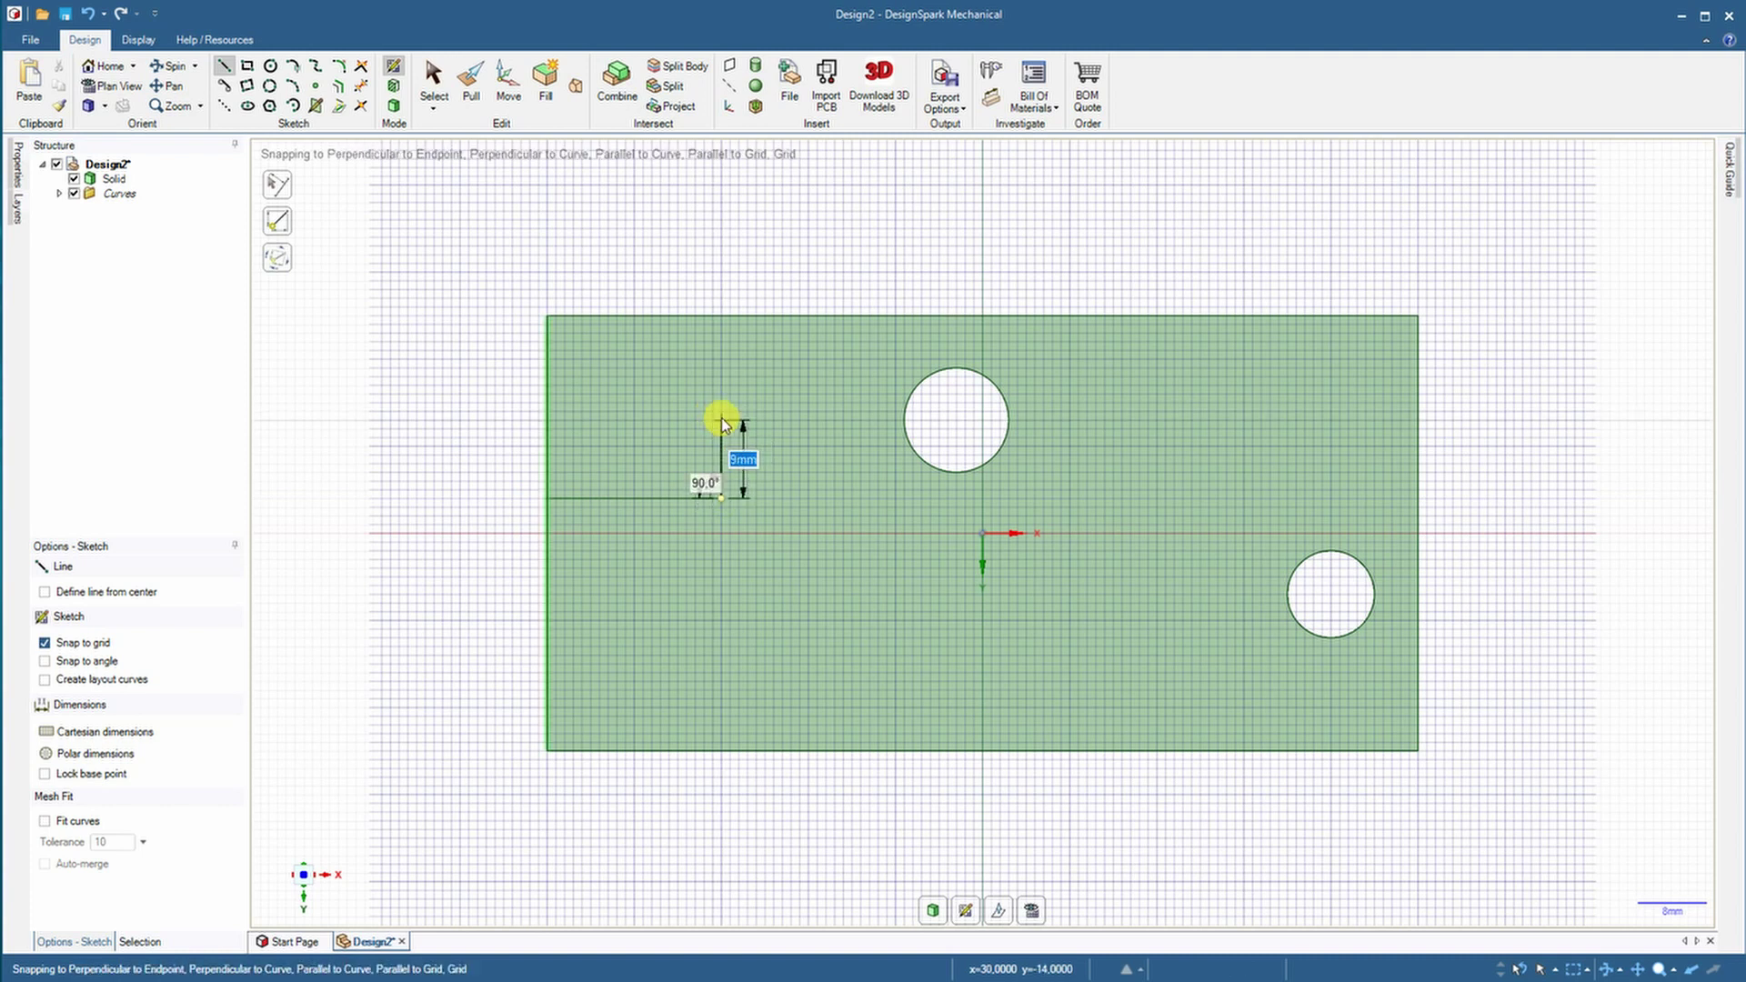
left_click(722, 420)
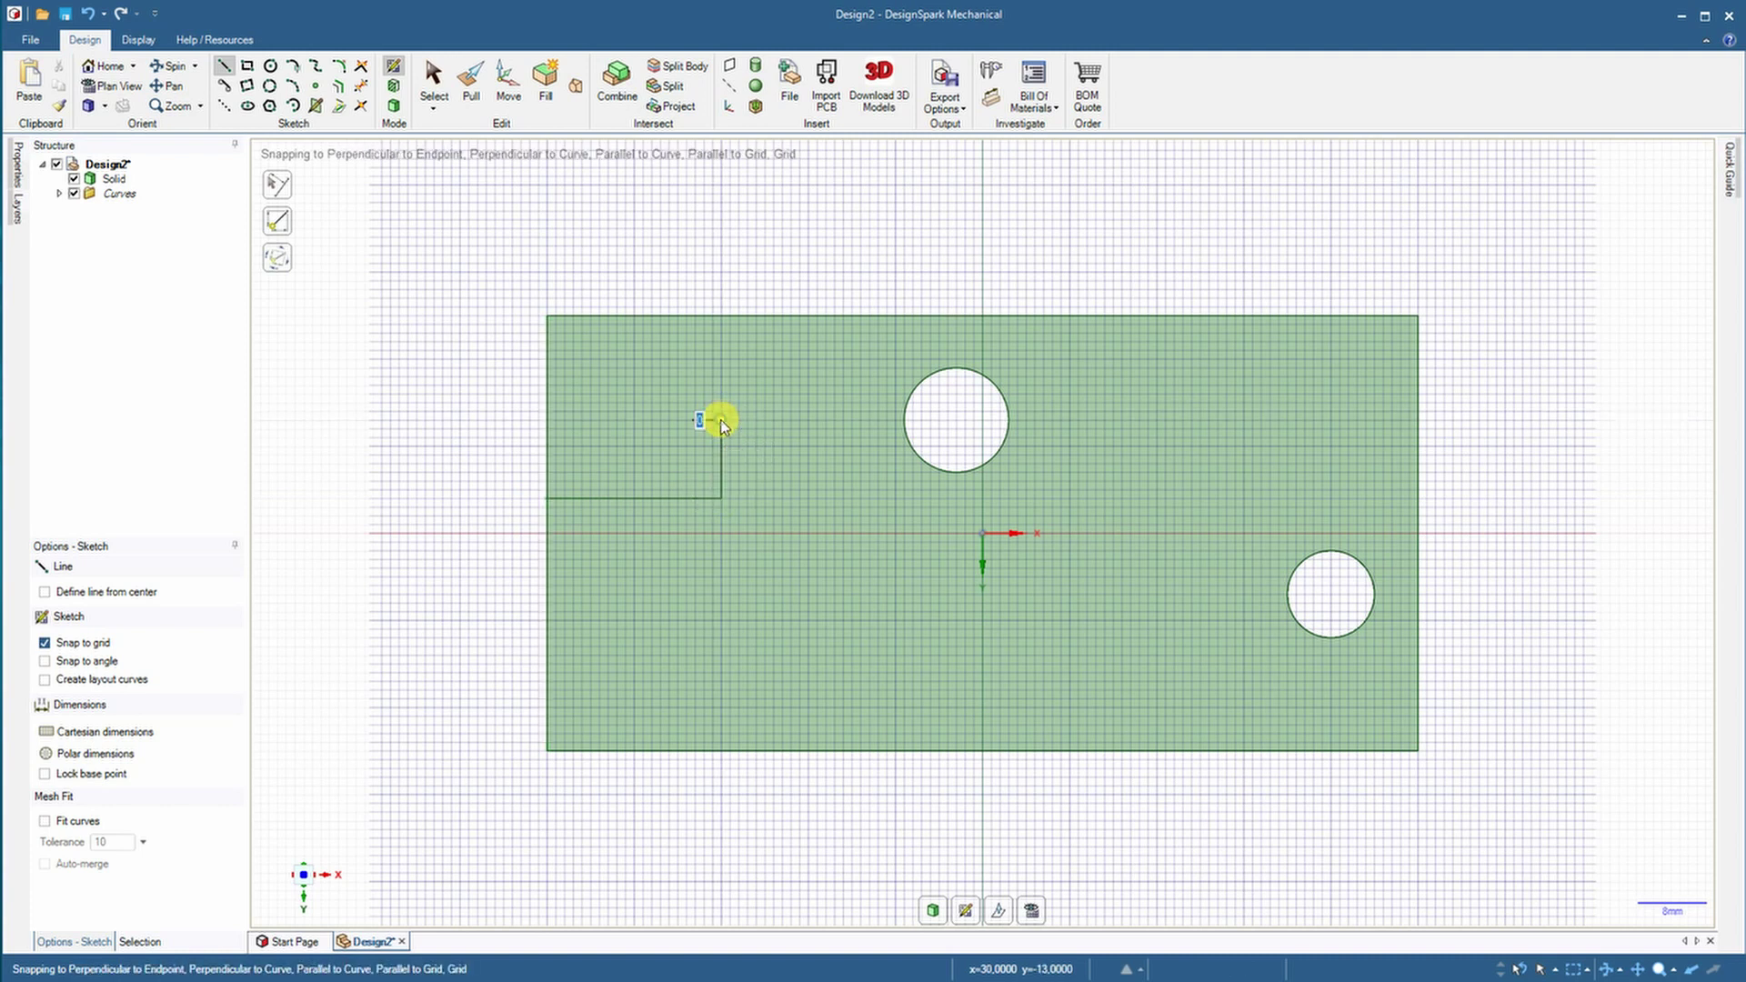
left_click(1157, 420)
left_click(1157, 595)
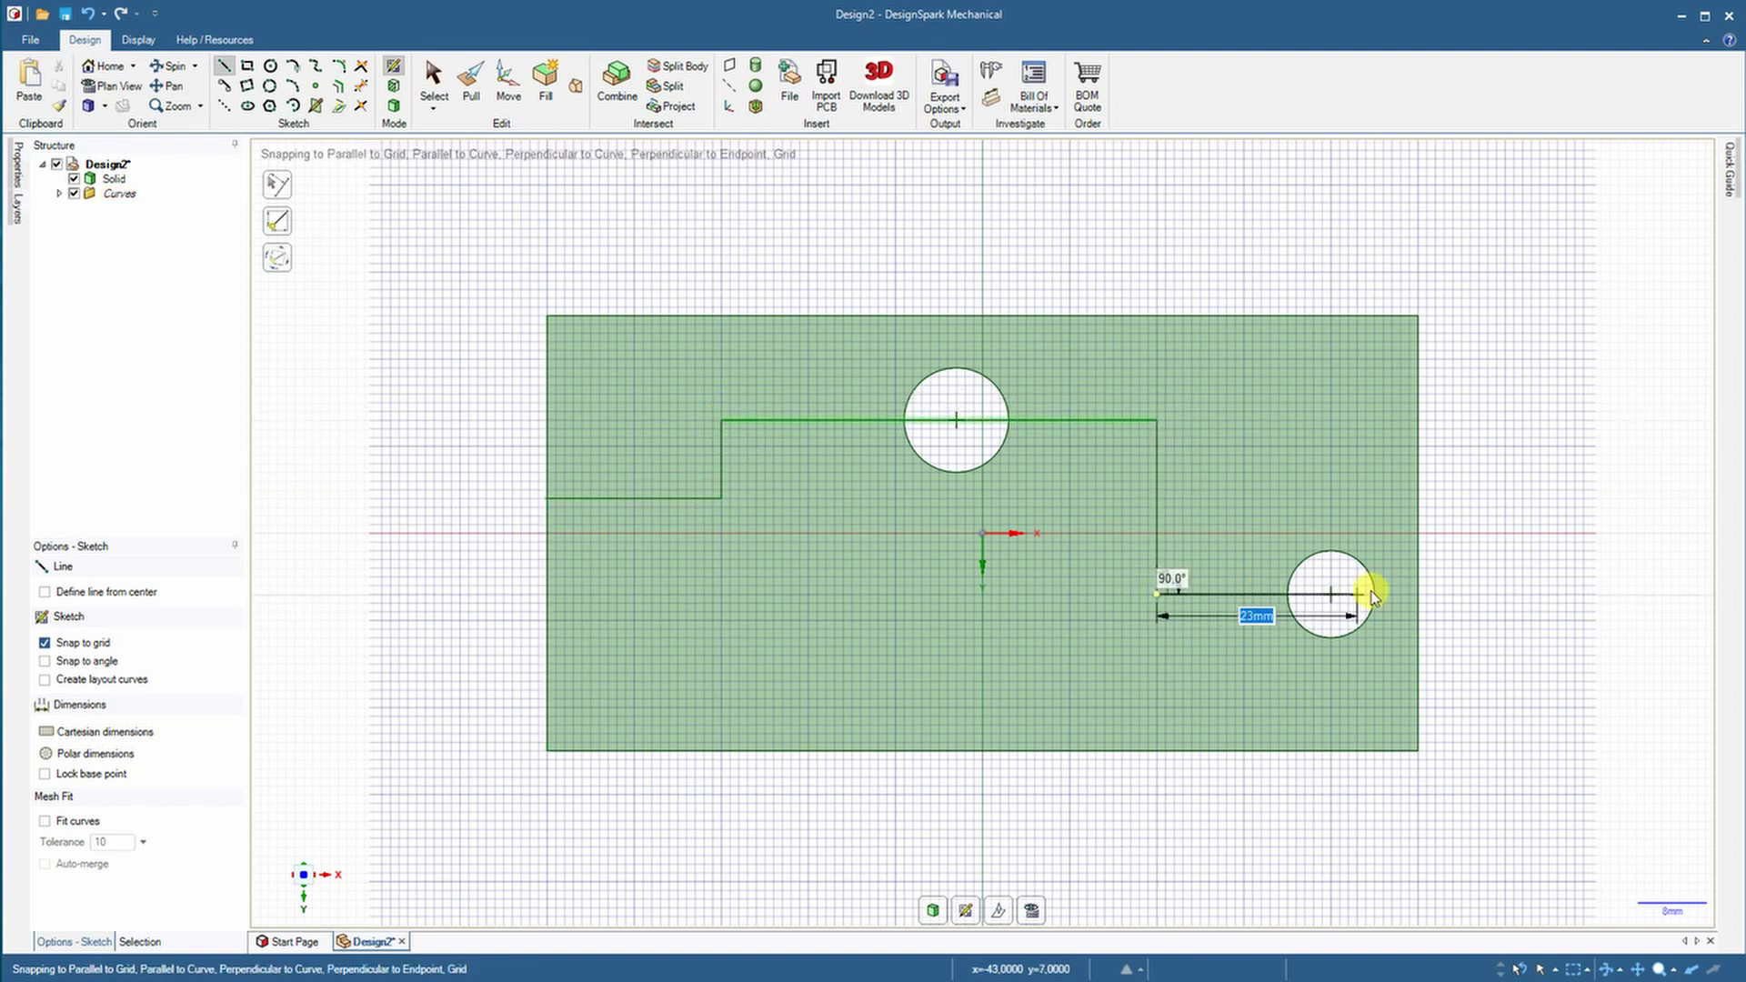
left_click(1415, 595)
Select the whole bracket body as Solid in Structure
middle_click_drag(1198, 331, 1092, 424)
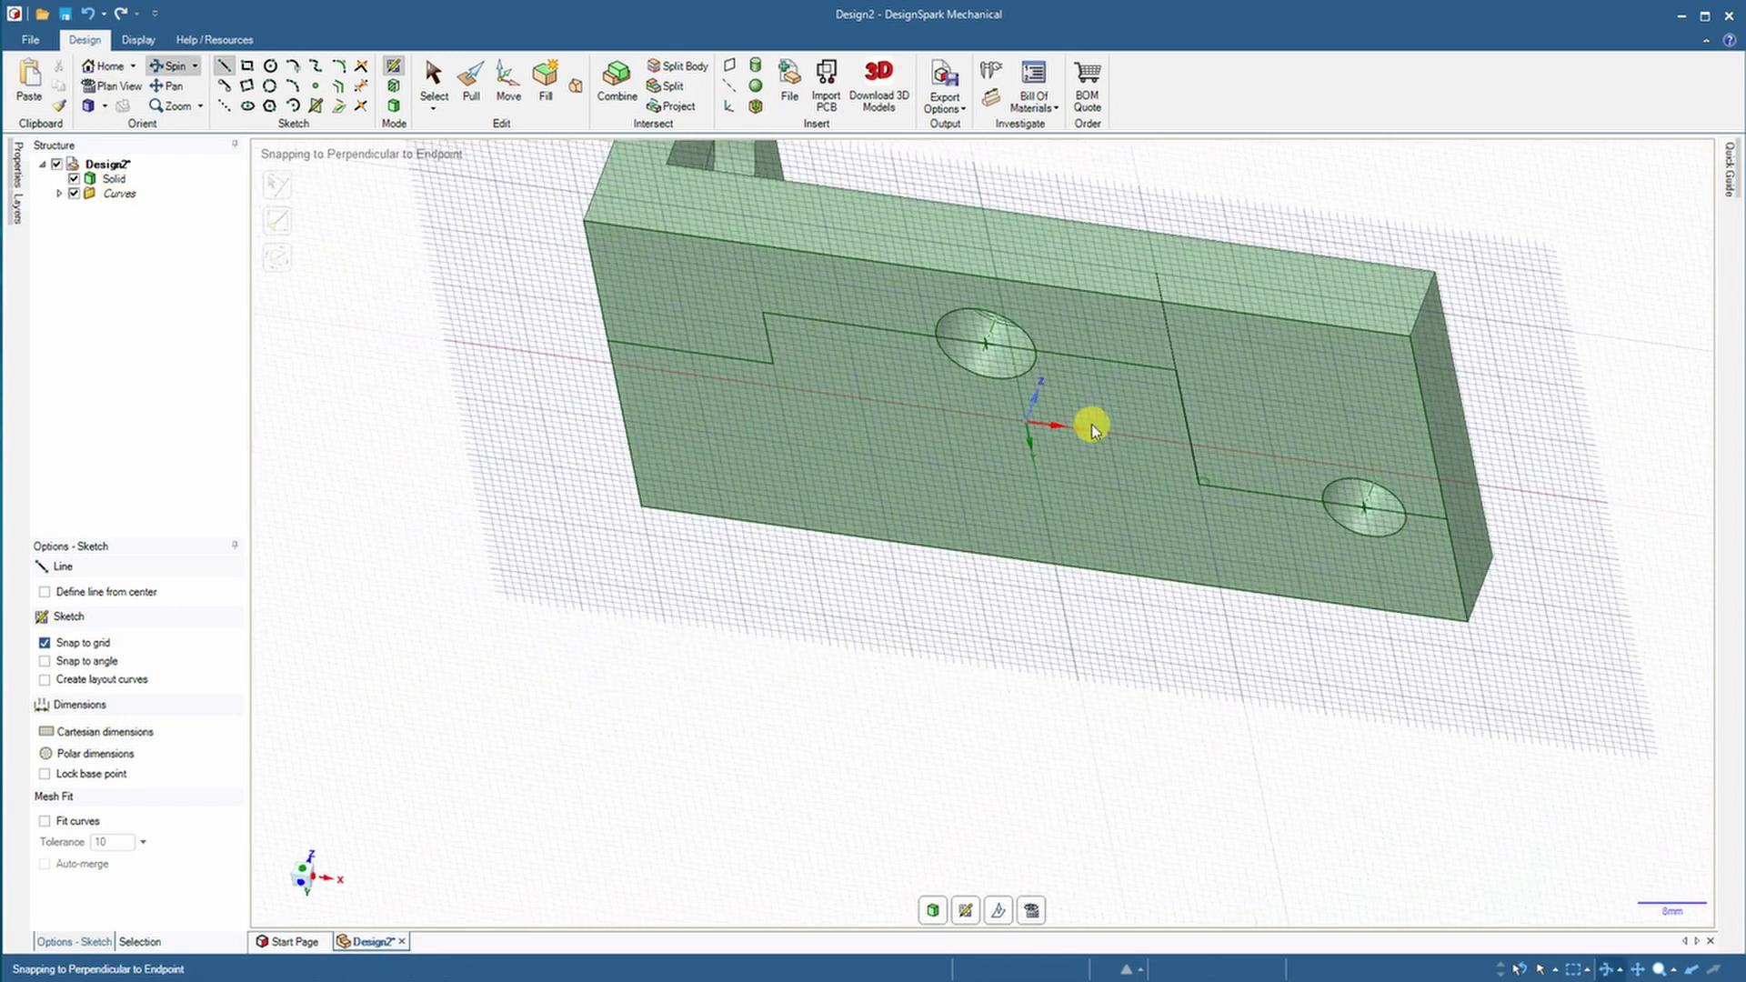
middle_click_drag(256, 272, 437, 600)
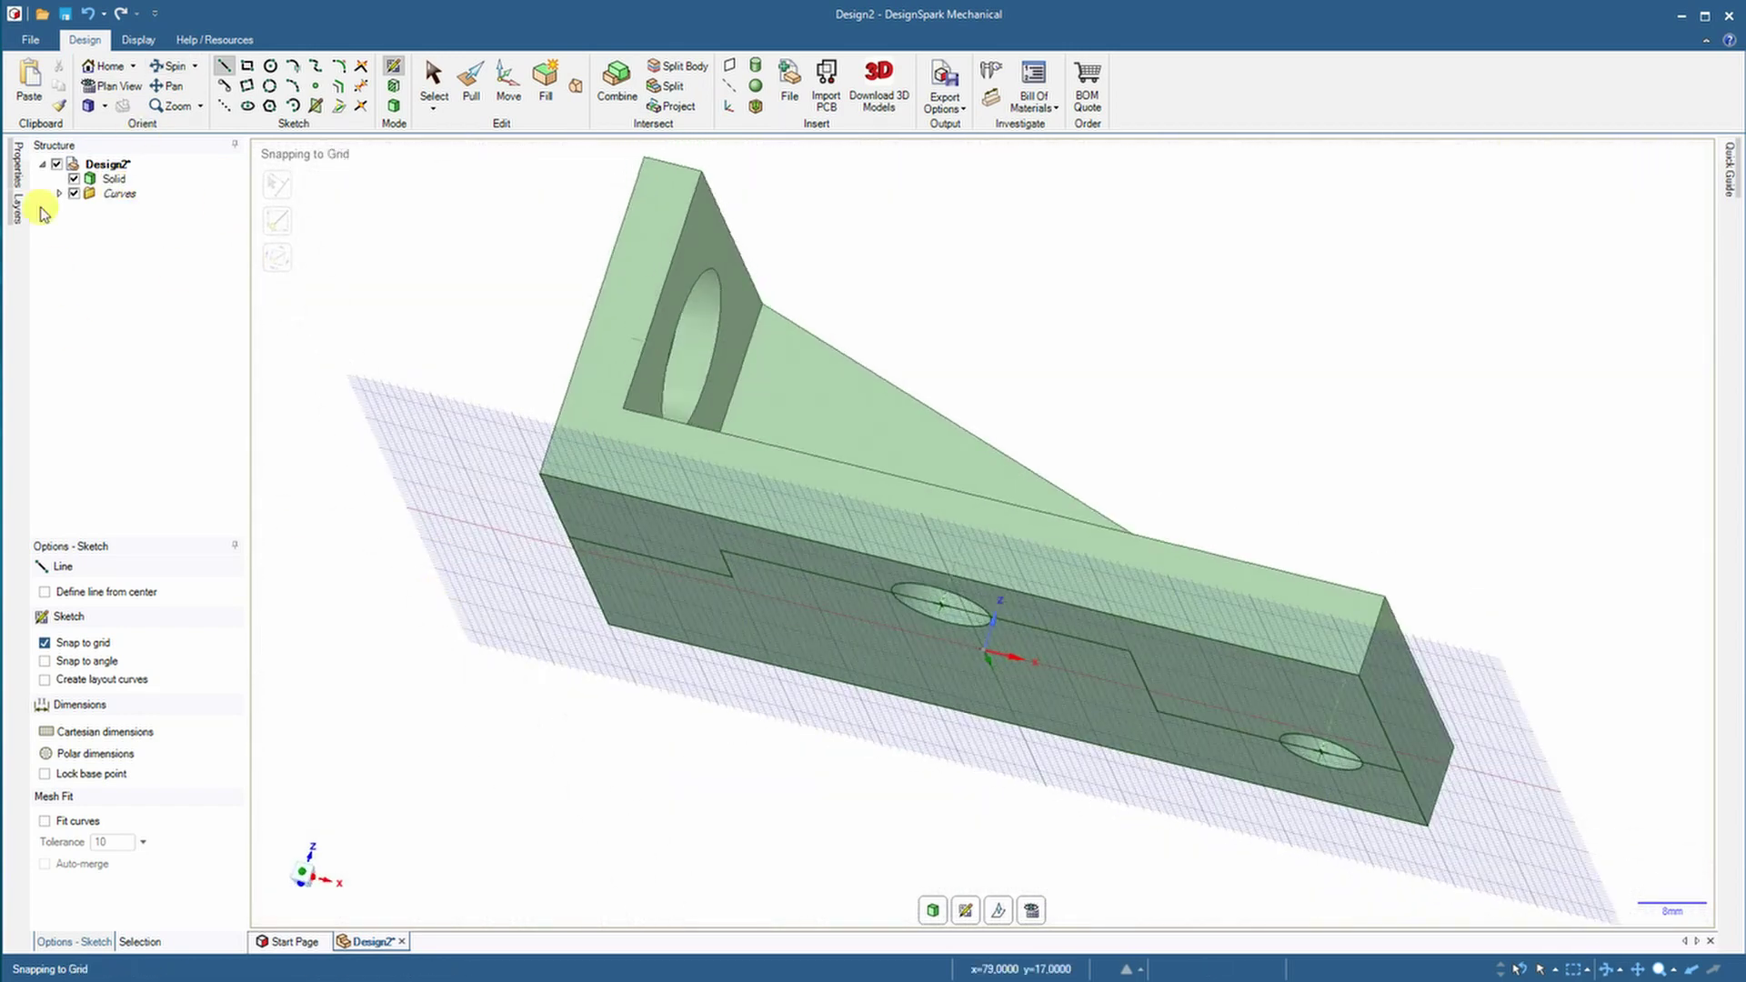
left_click(113, 180)
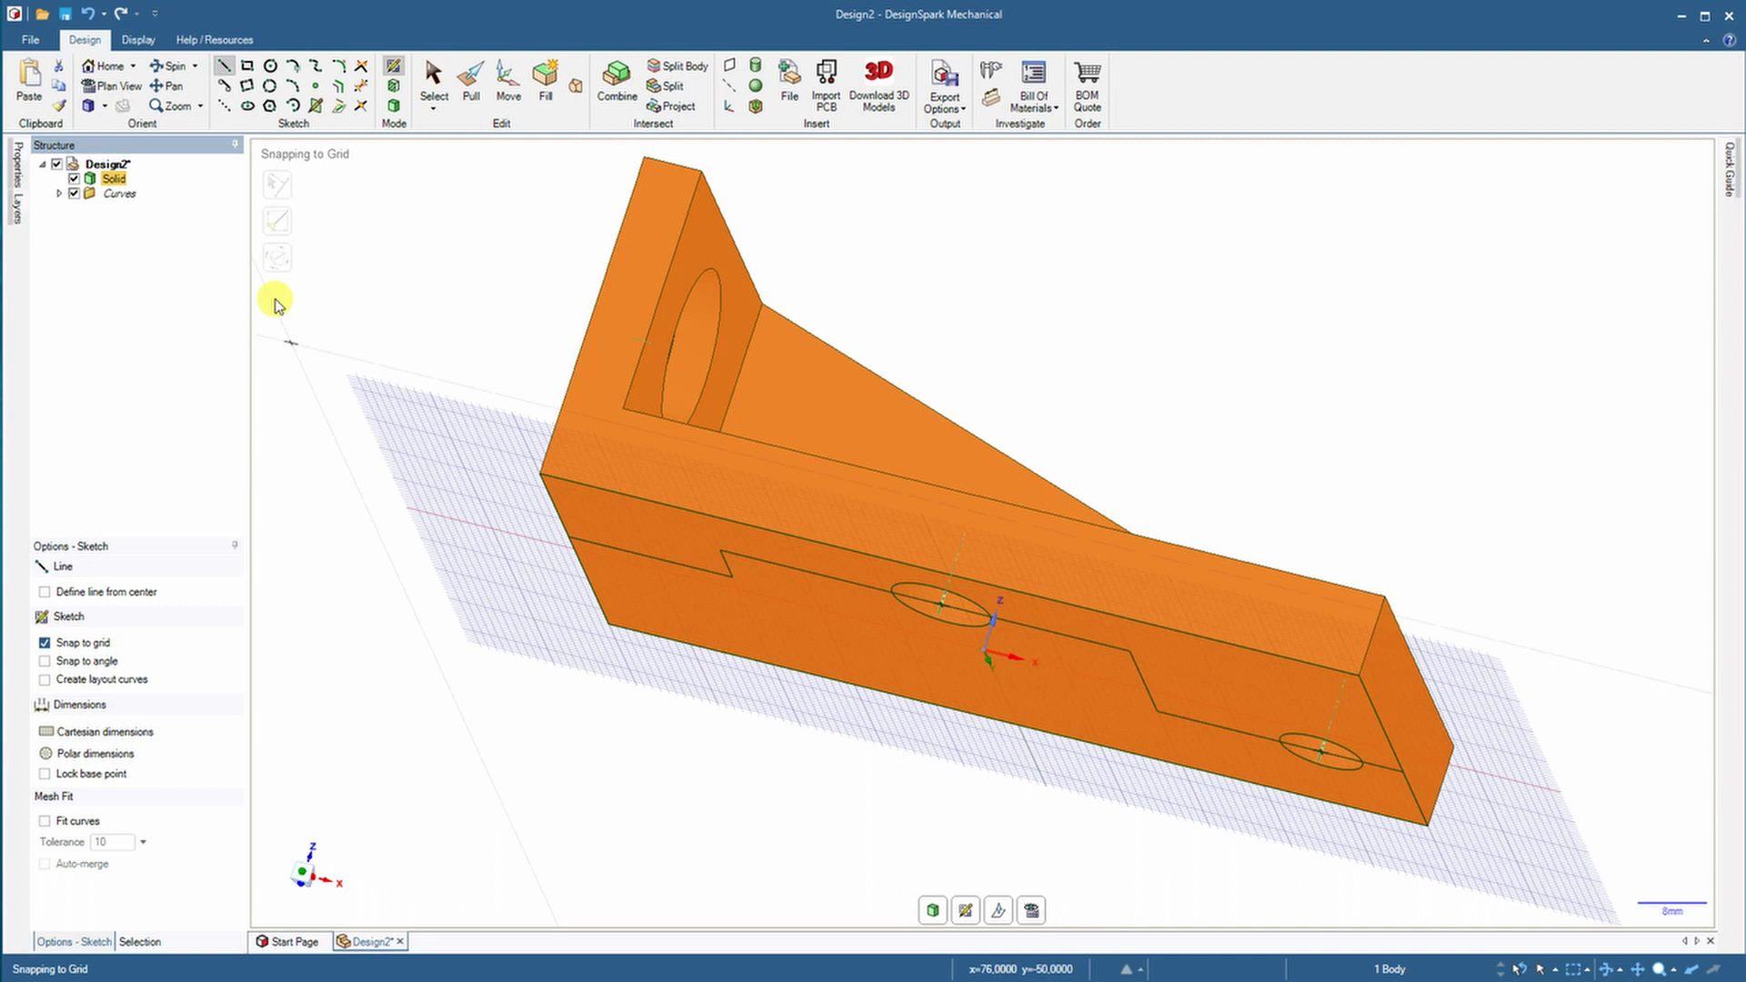
Pull the sketched section face through the body to split the bracket
key("ctrl+v")
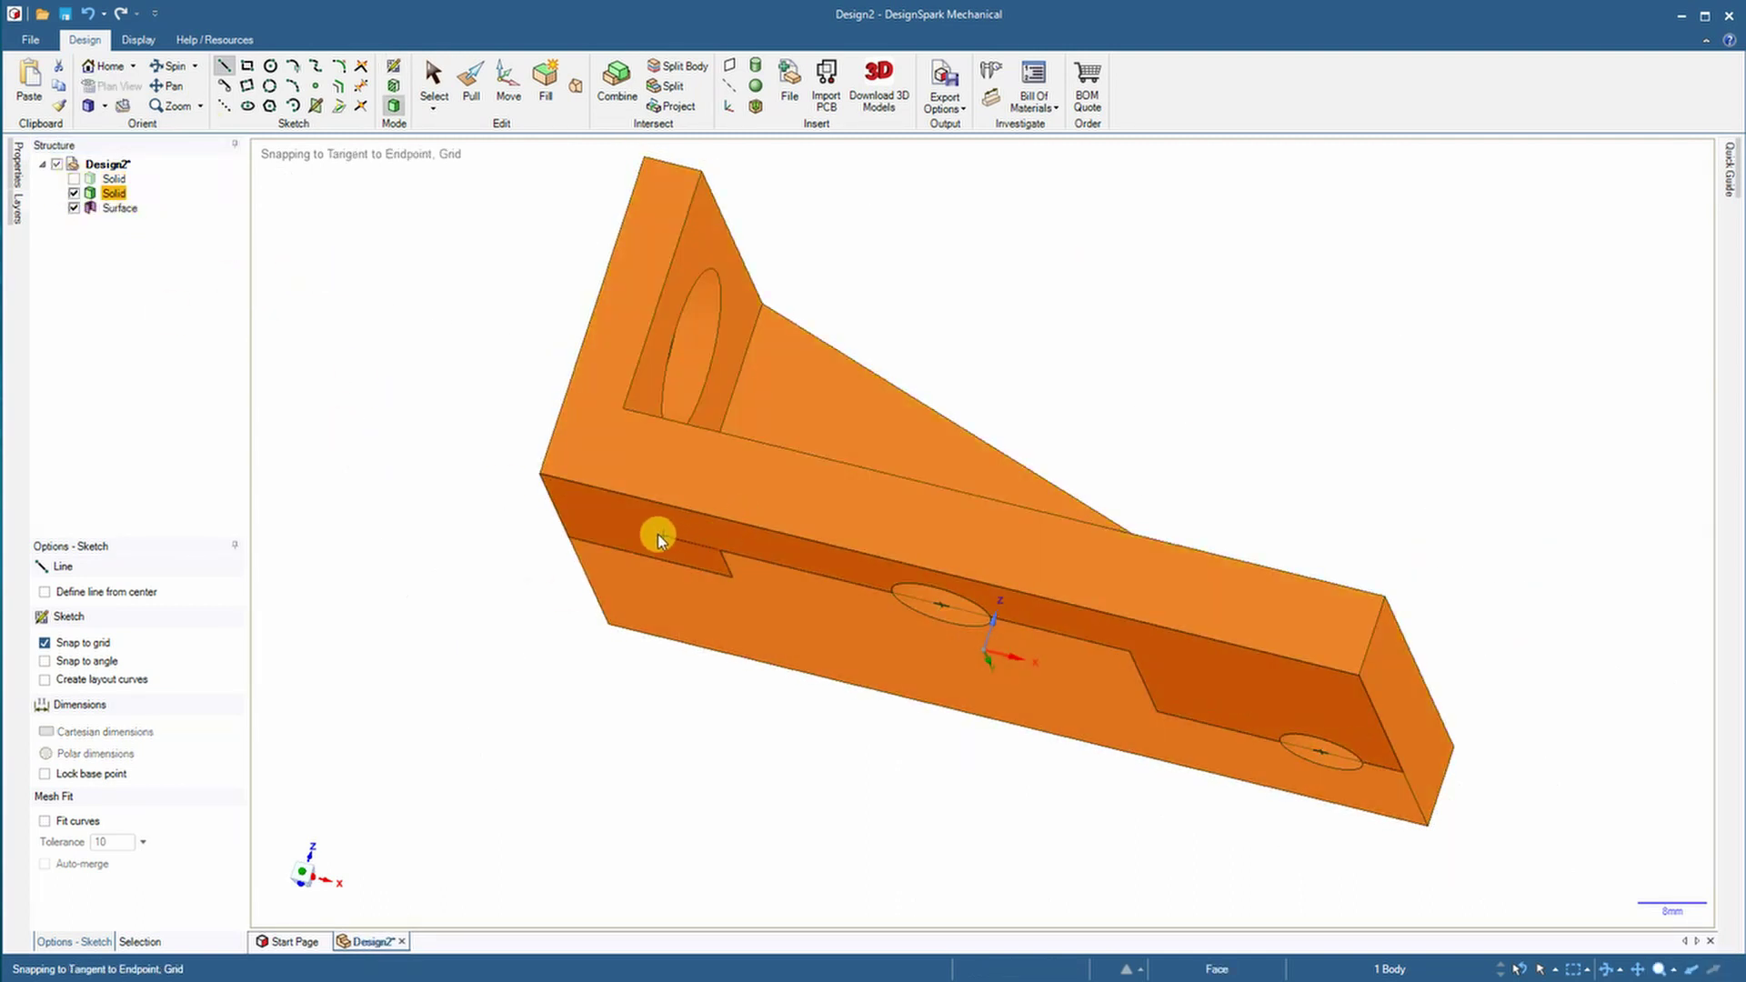
key("p")
left_click(630, 550)
left_click_drag(630, 550, 1060, 351)
left_click(943, 323)
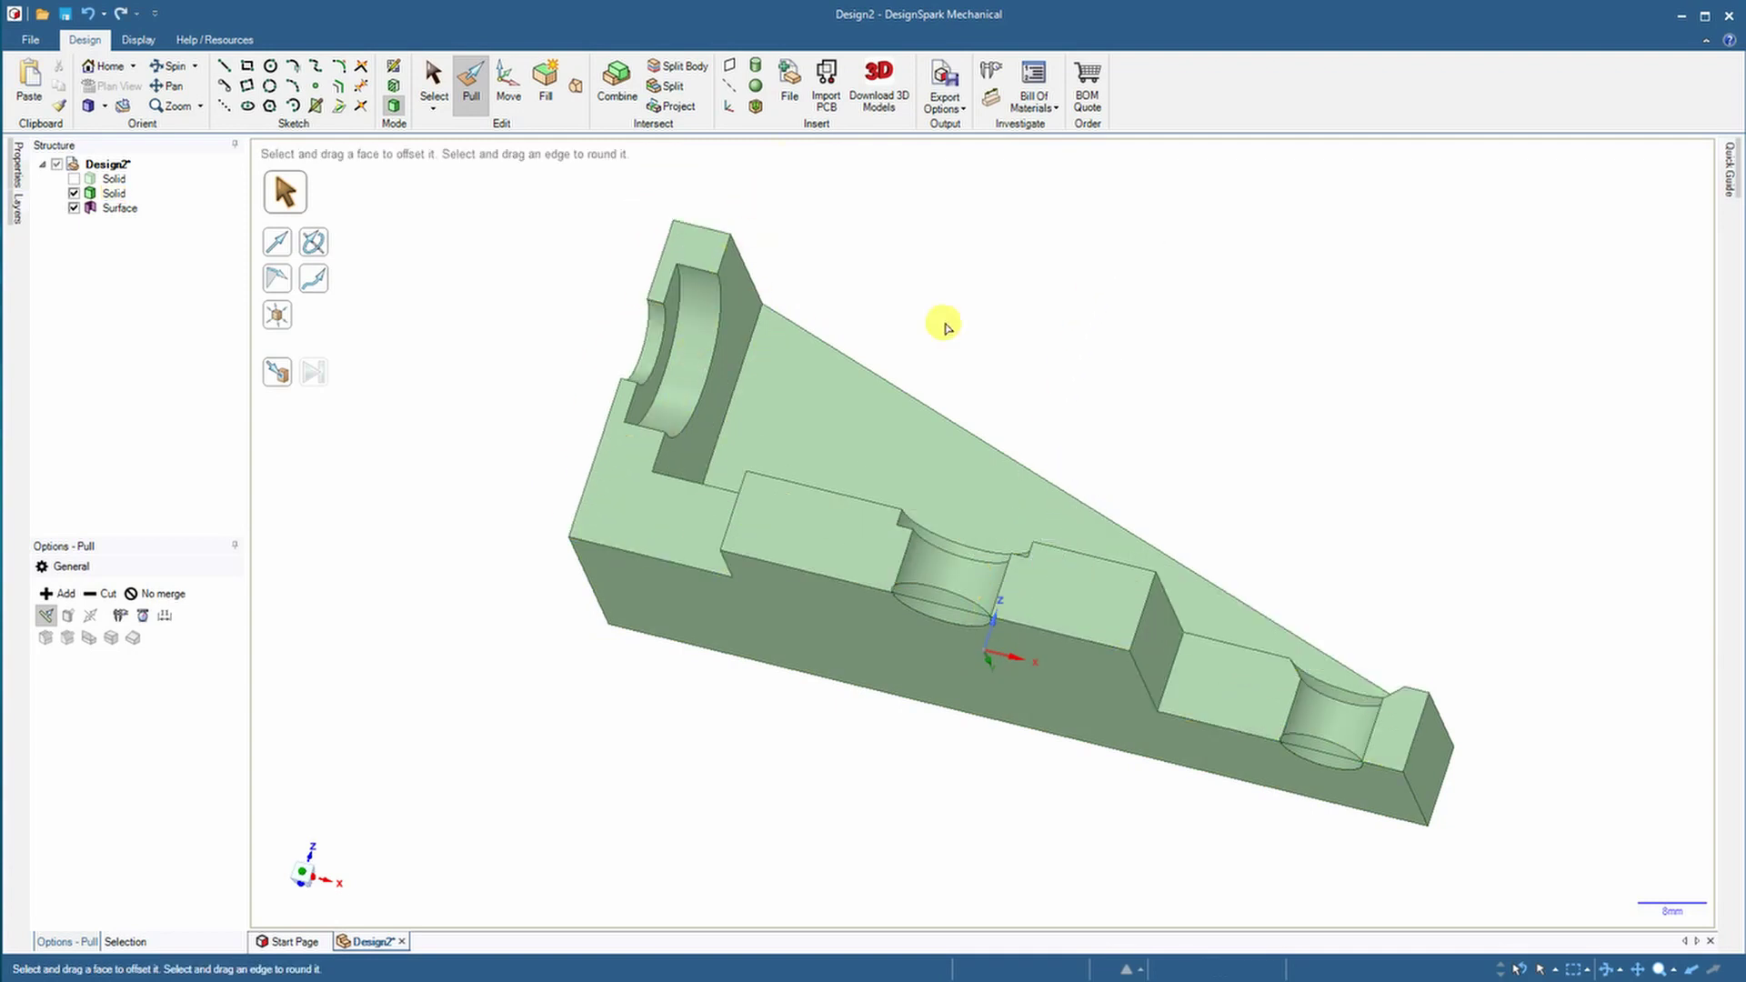
Return to the home view and show the first solid half, hiding the second
left_click(108, 67)
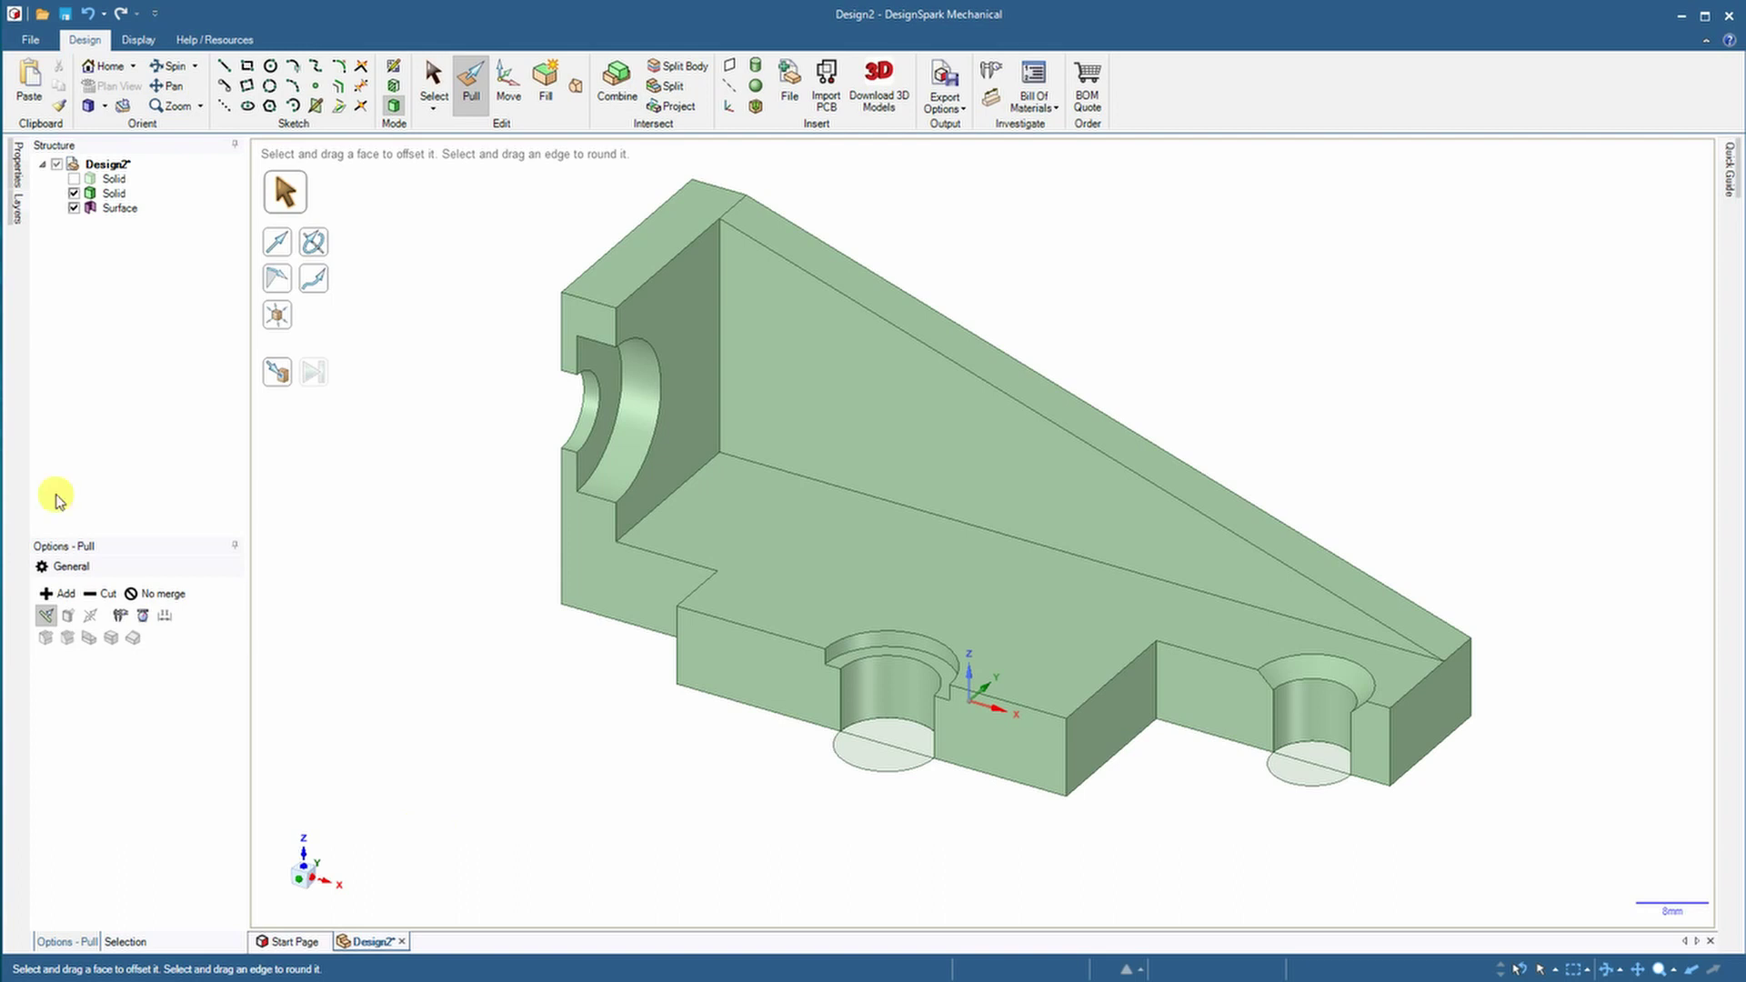
left_click(74, 178)
left_click(74, 193)
Pull a lower face about 13.3 mm and return to the home view
middle_click_drag(264, 555, 343, 467)
left_click(866, 804)
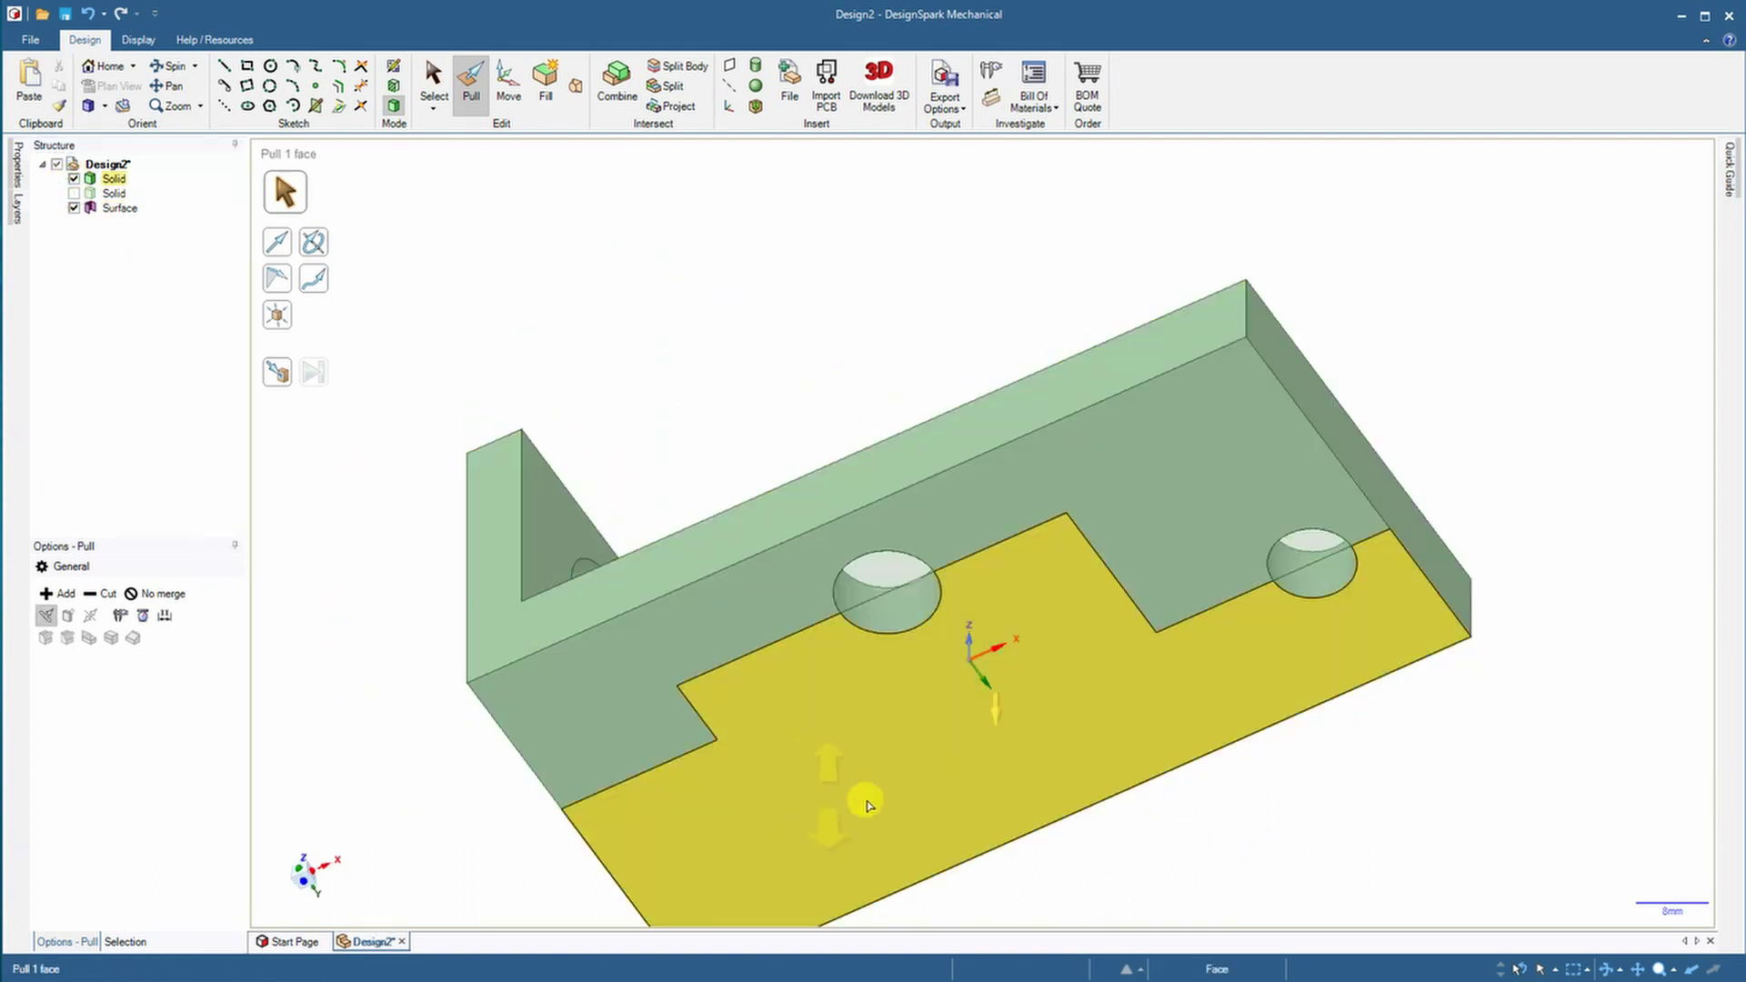
left_click(1282, 822)
middle_click_drag(1283, 822, 865, 674)
left_click(865, 674)
left_click_drag(865, 674, 1052, 624)
left_click(103, 66)
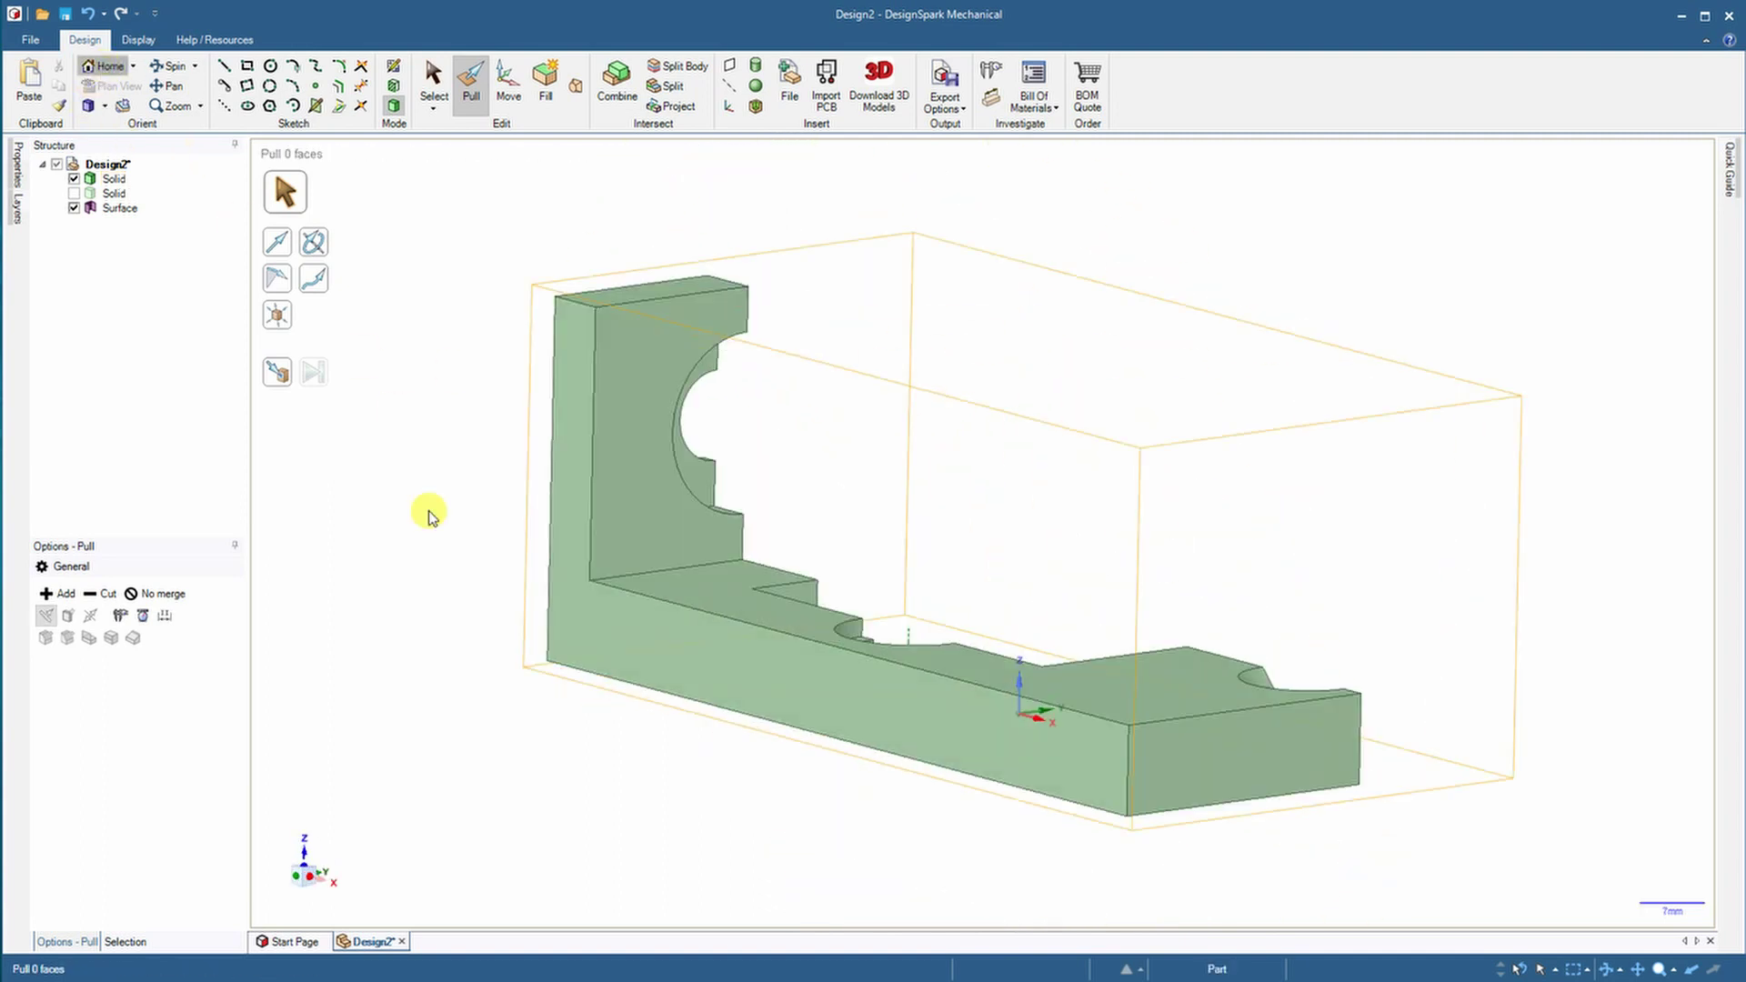
Show the second solid, hide the first half and the hole Surface discs
middle_click_drag(429, 515, 400, 480)
middle_click_drag(341, 323, 351, 353)
left_click(74, 193)
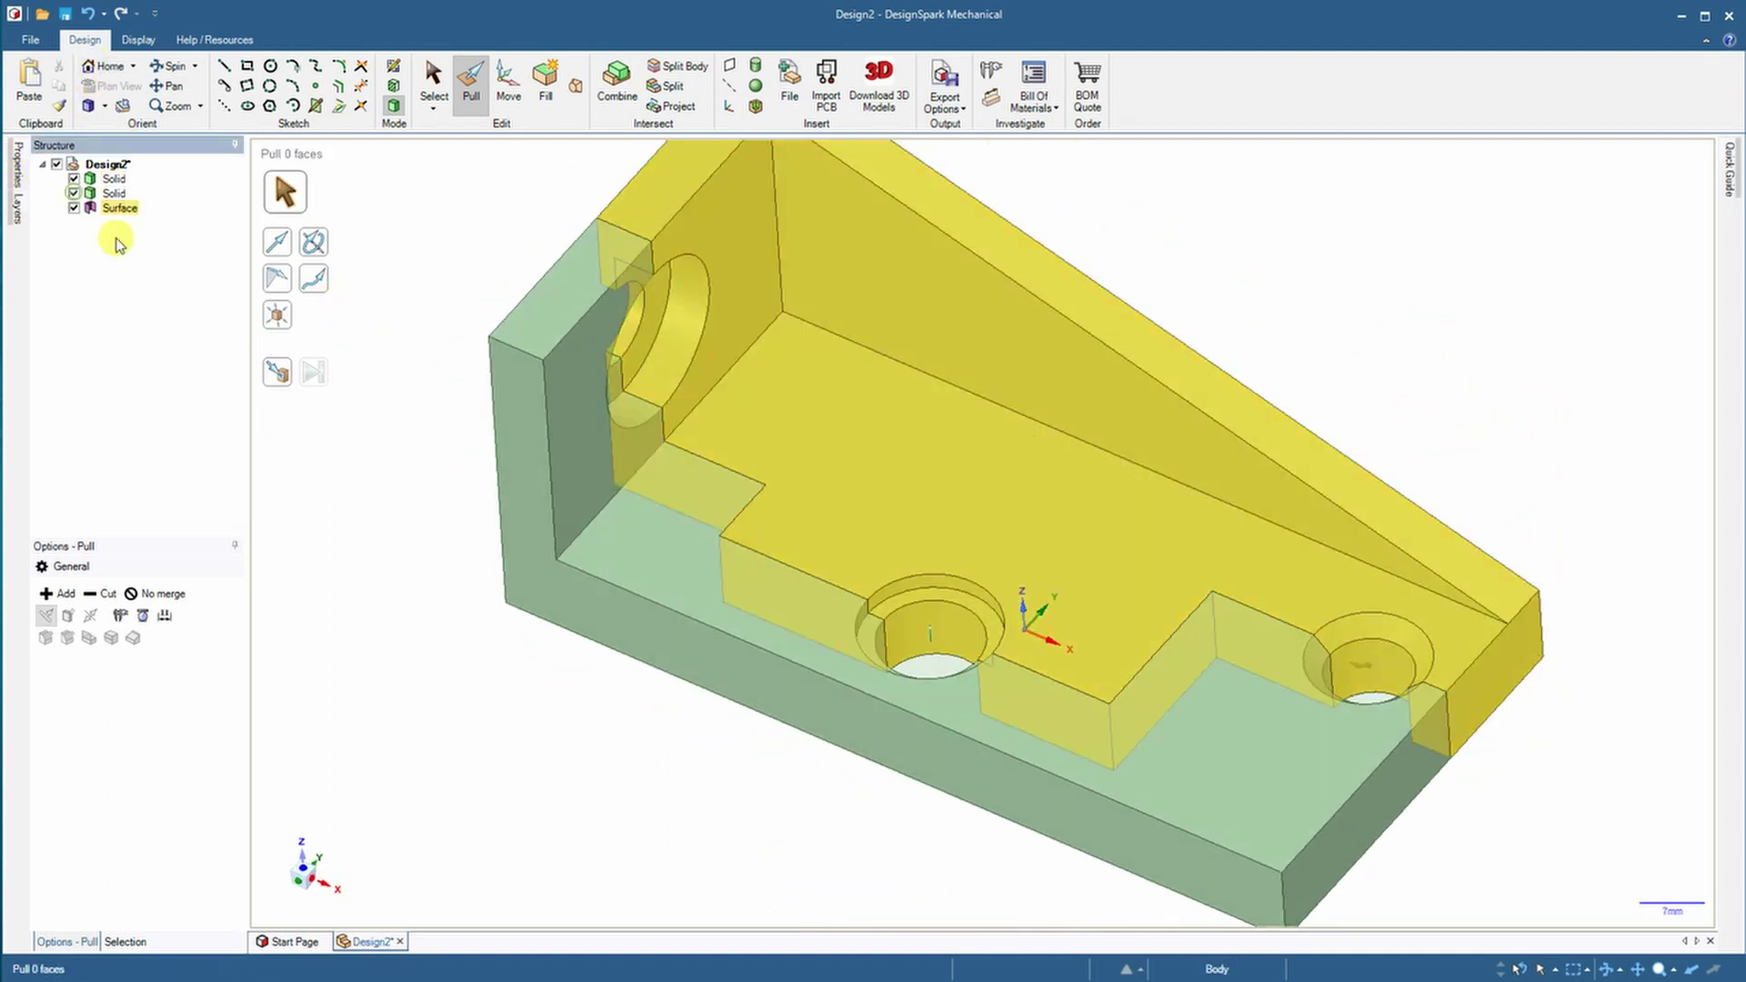
left_click(74, 178)
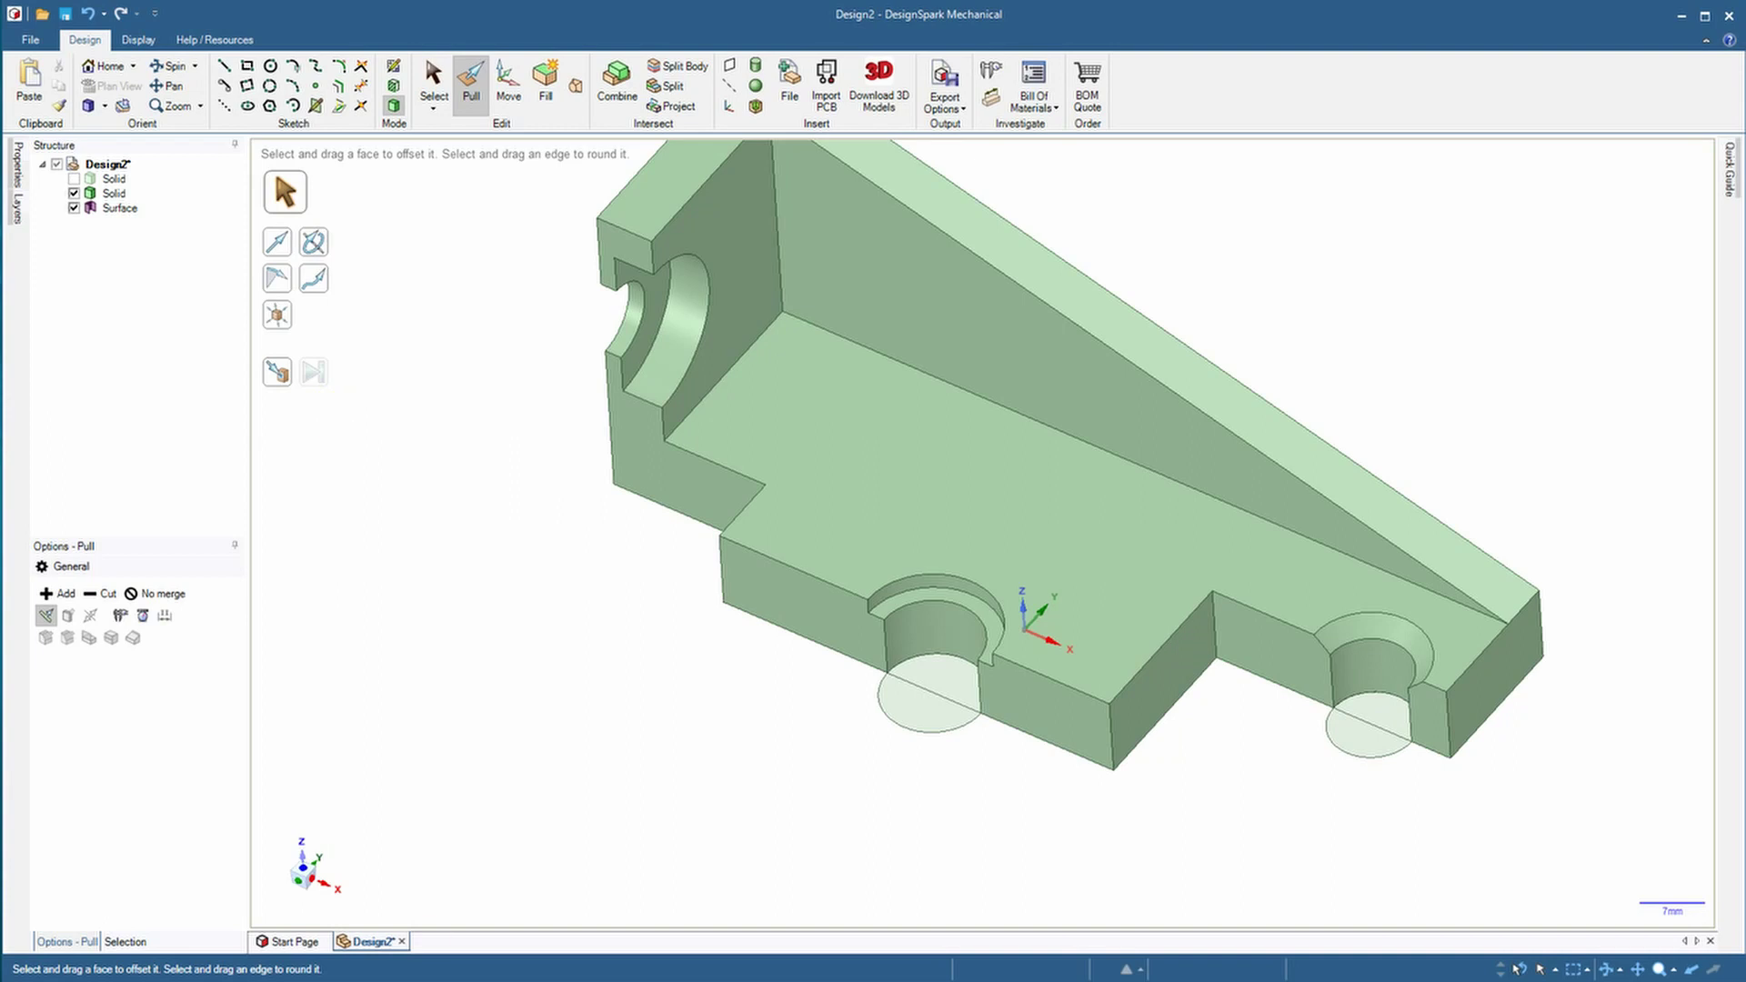
scroll(603, 788, "down", 2)
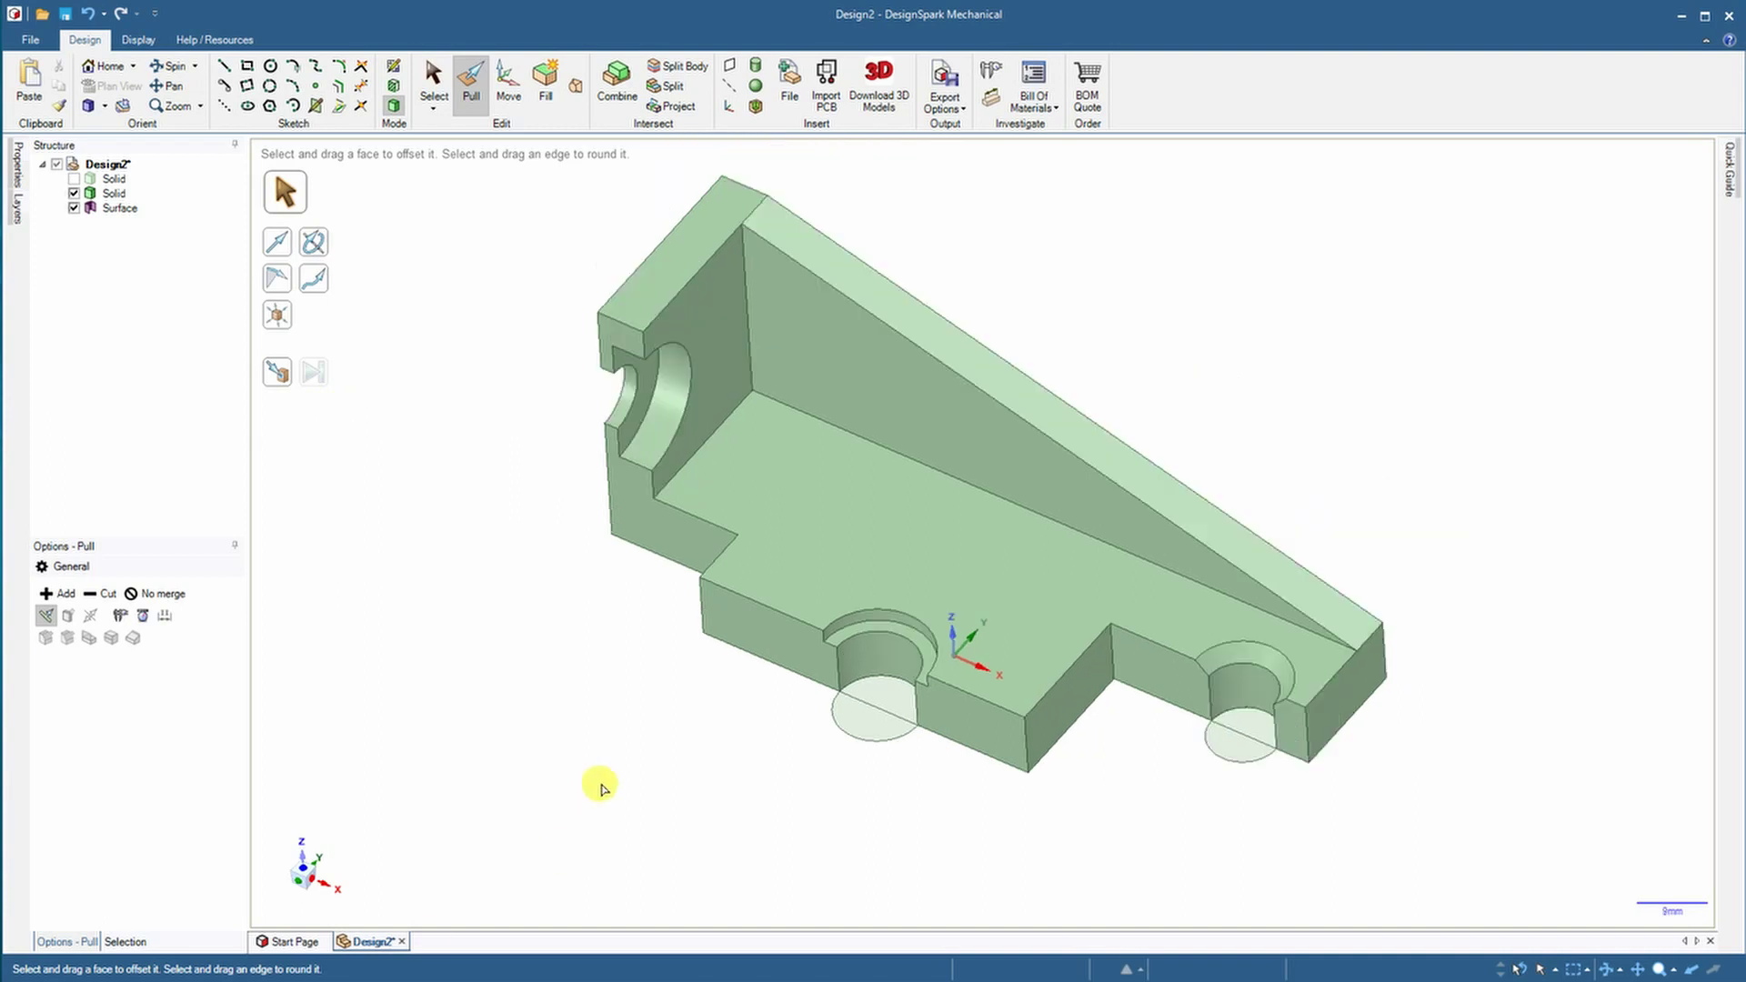
left_click(74, 208)
Snap the sectioned solid to a straight front view
mouse_move(502, 696)
middle_mouse_down()
mouse_move(523, 675)
mouse_move(428, 804)
middle_mouse_up()
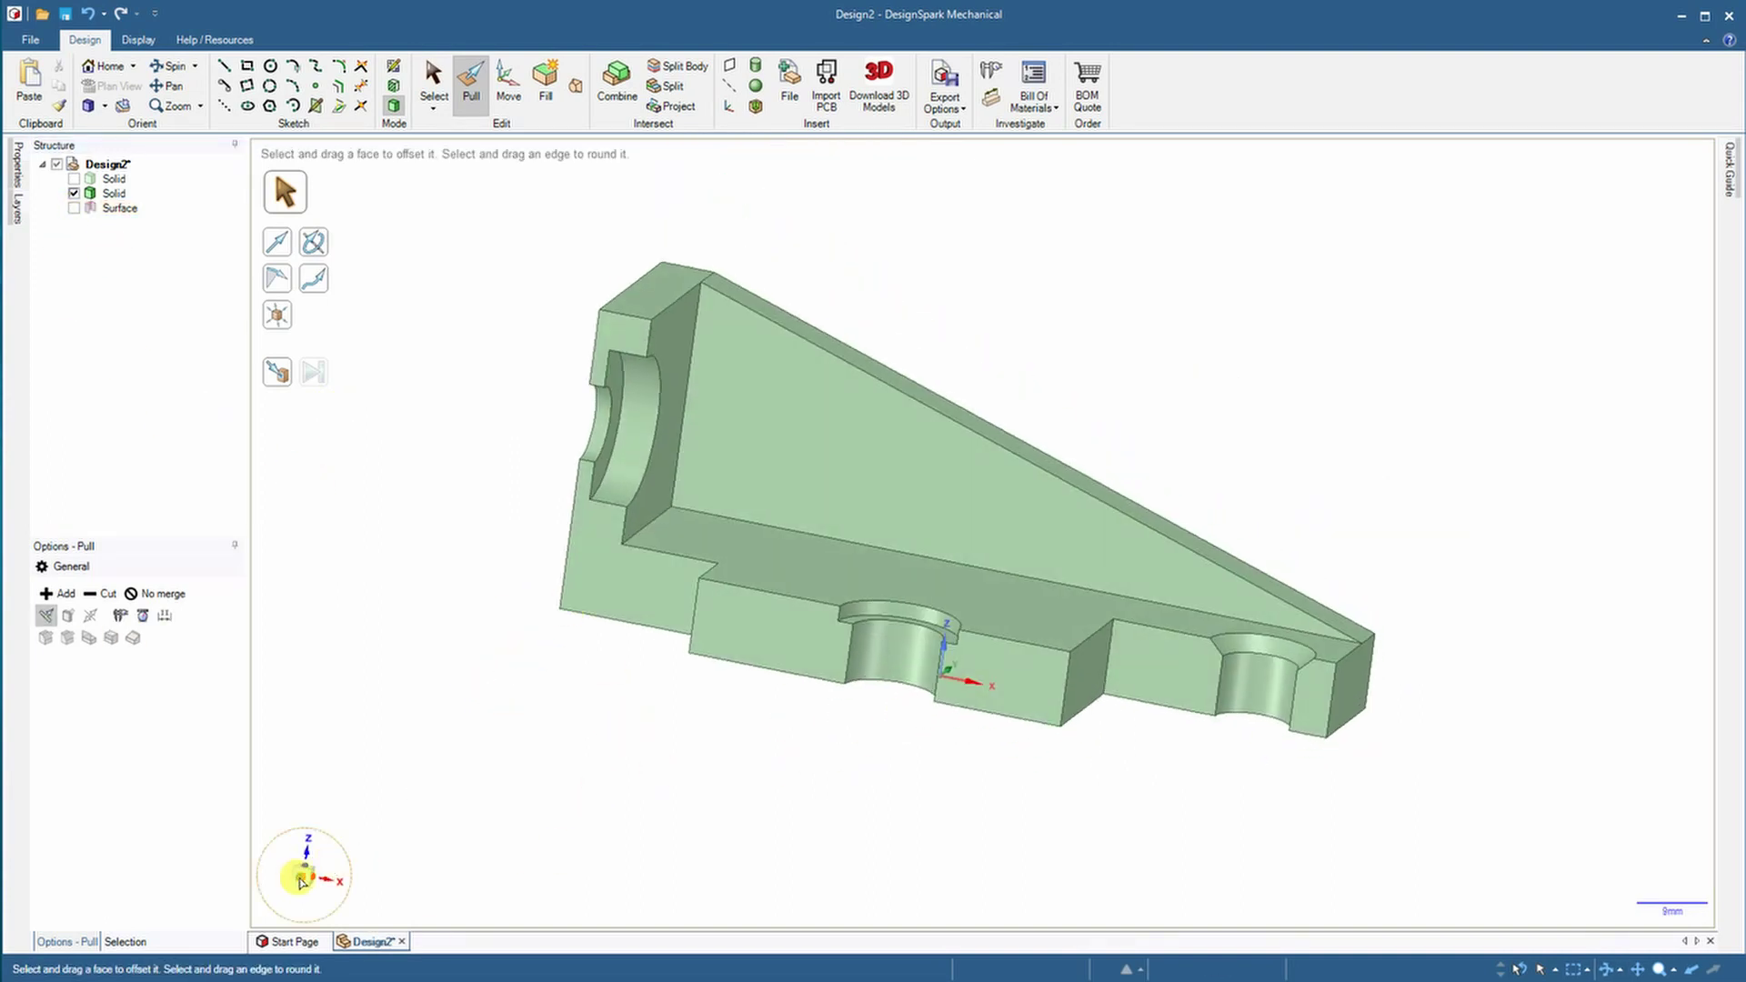
left_click(300, 881)
middle_click_drag(577, 795, 719, 782)
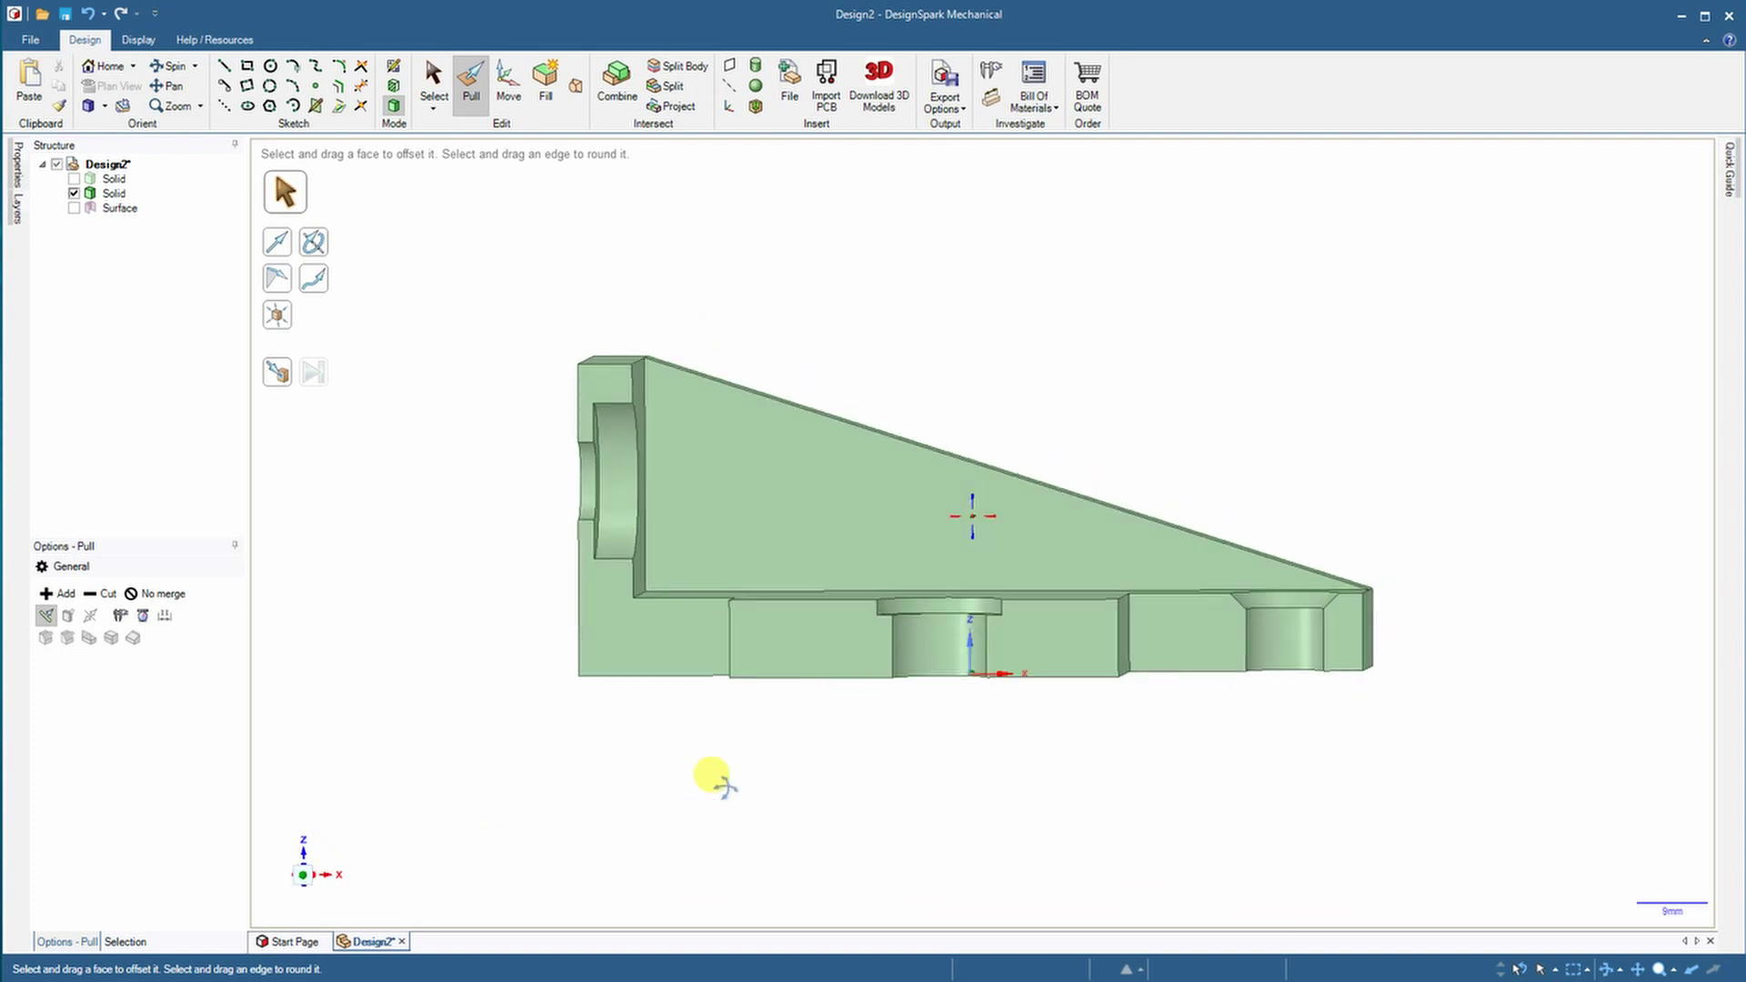
left_click(303, 873)
left_click(734, 612)
left_click(1117, 628)
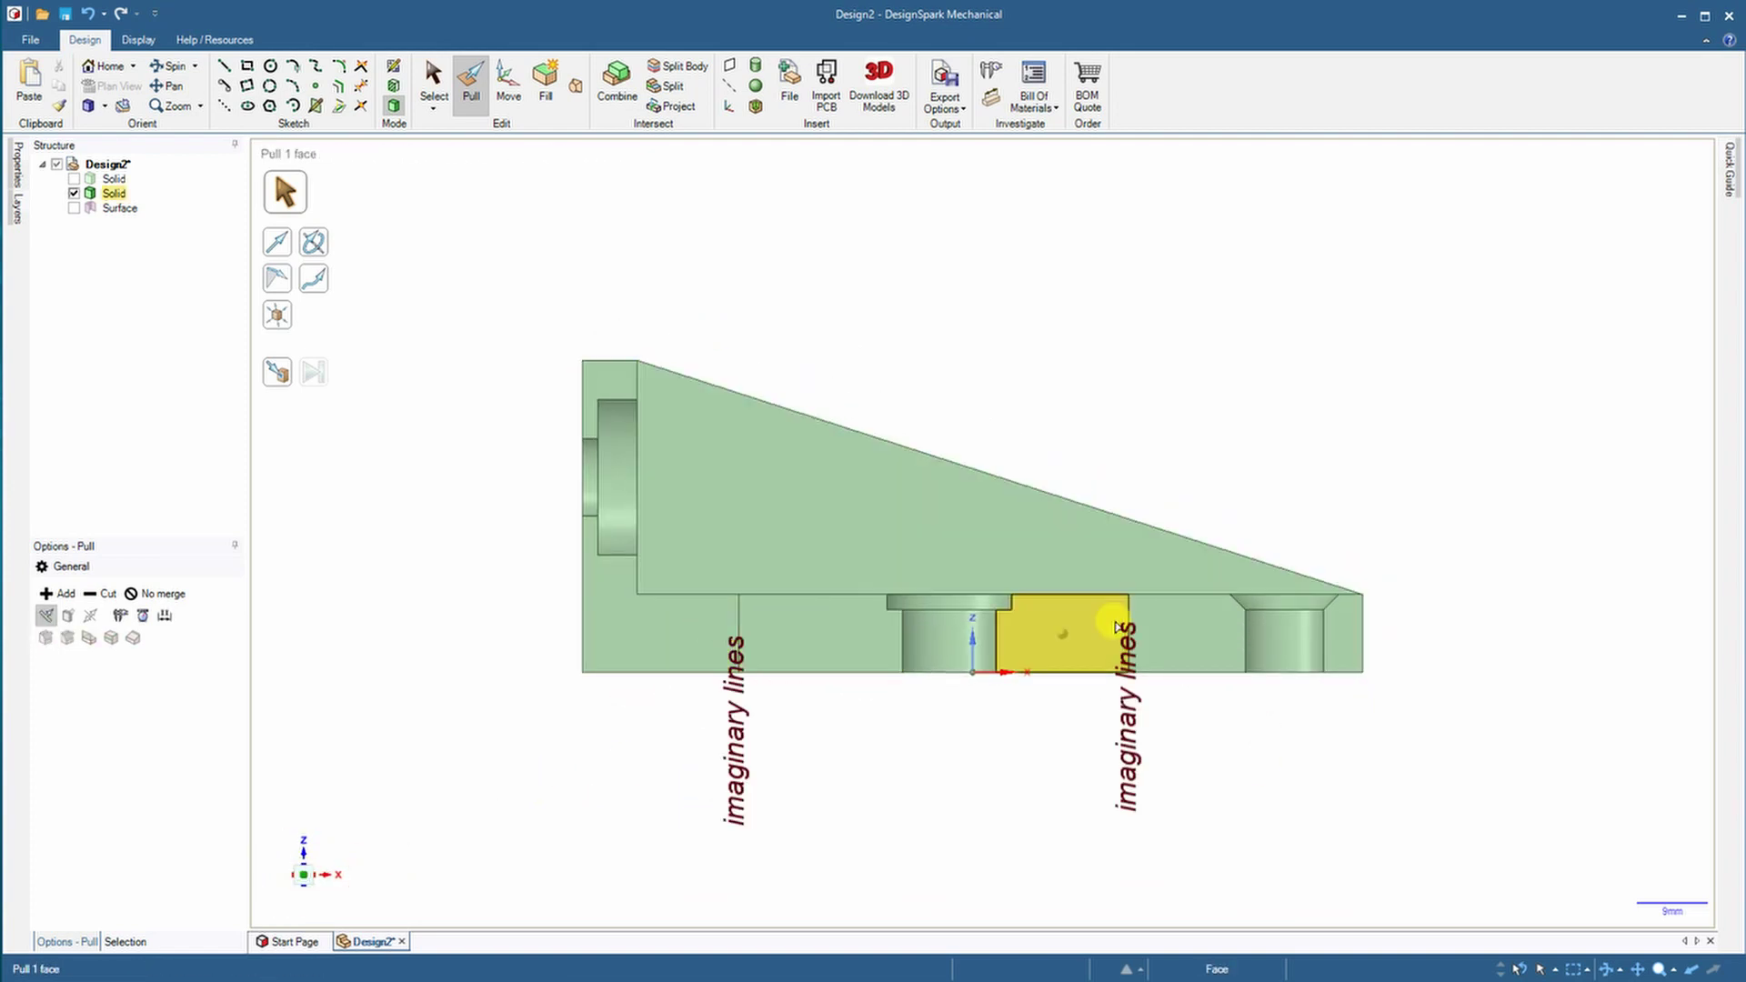
left_click(1025, 799)
mouse_move(1025, 799)
middle_mouse_down()
mouse_move(916, 865)
mouse_move(935, 881)
middle_mouse_up()
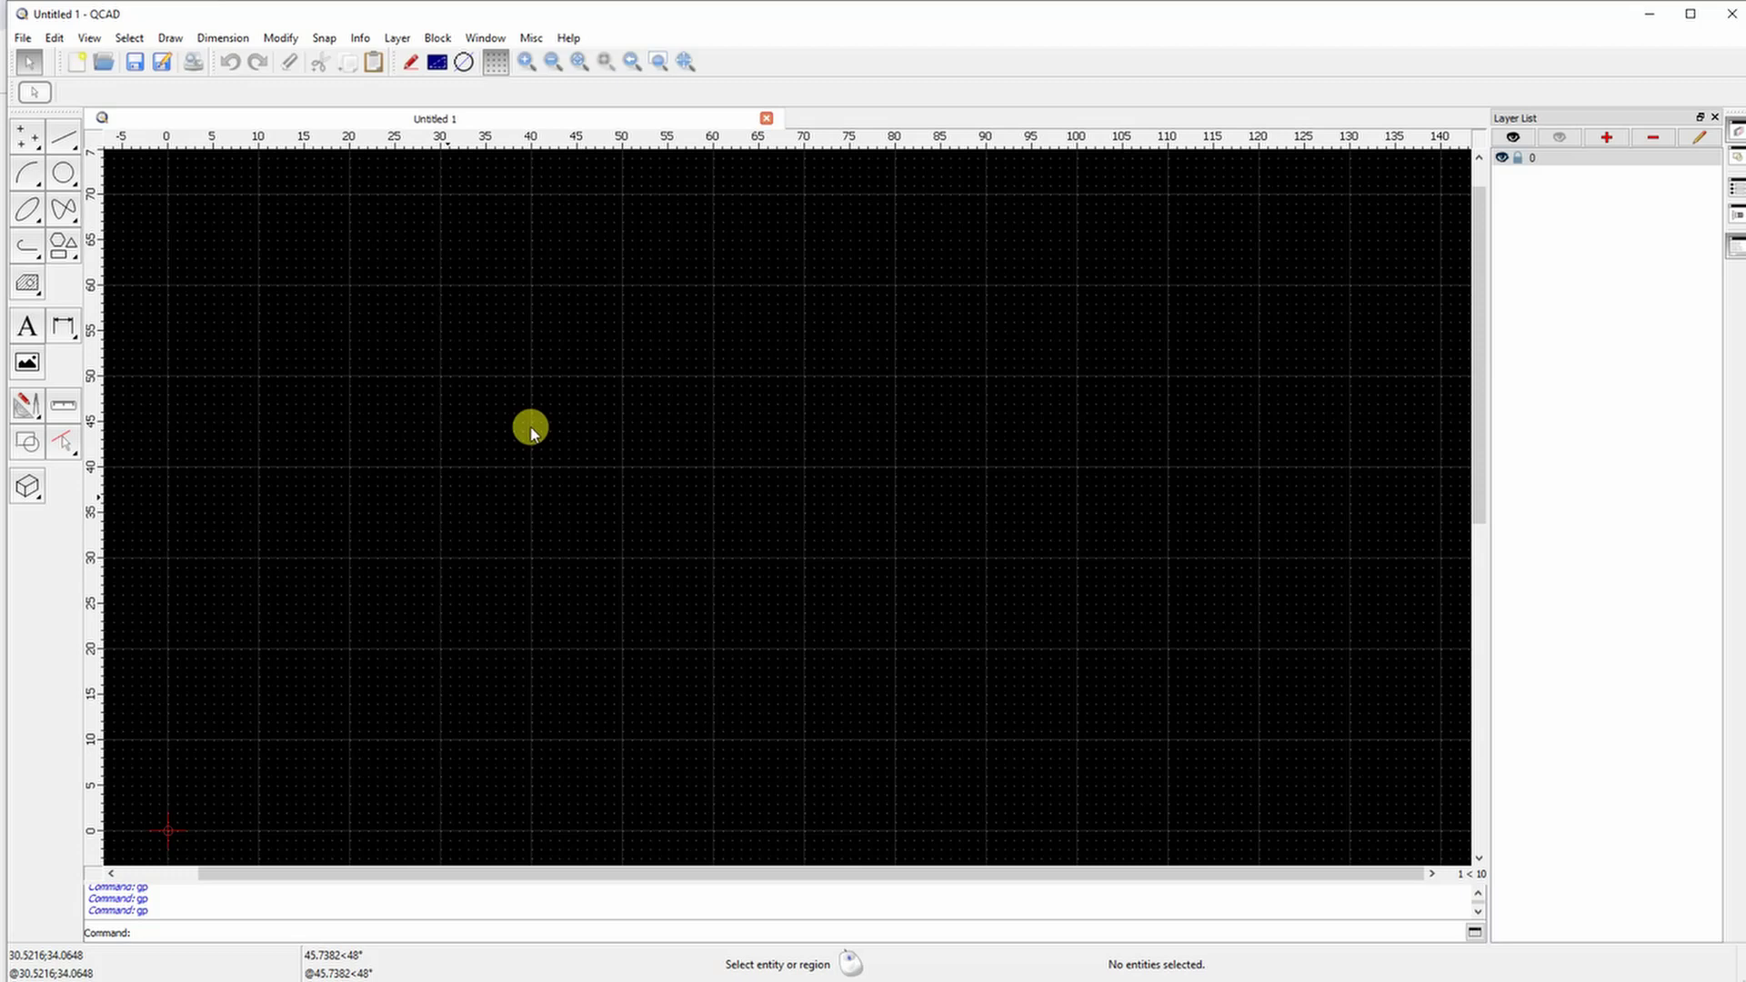
Add a red 'continous' layer with 0.50 mm lineweight
left_click(1607, 140)
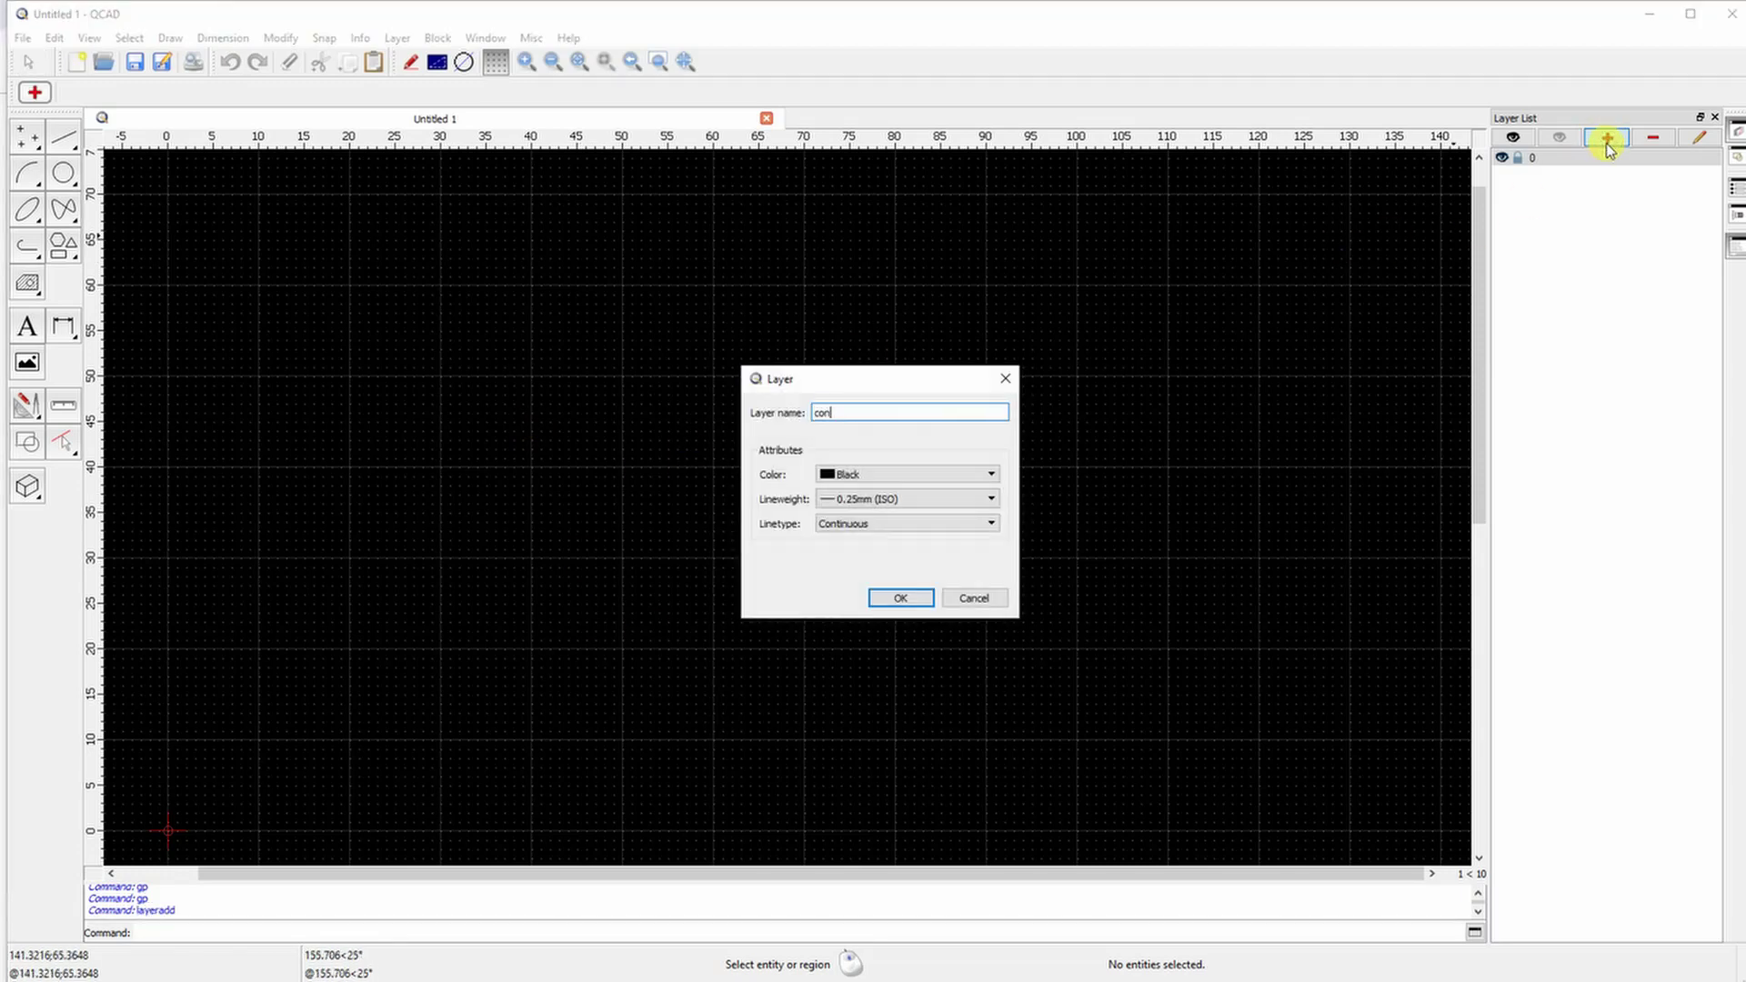
left_click(908, 473)
left_click(860, 512)
left_click(908, 498)
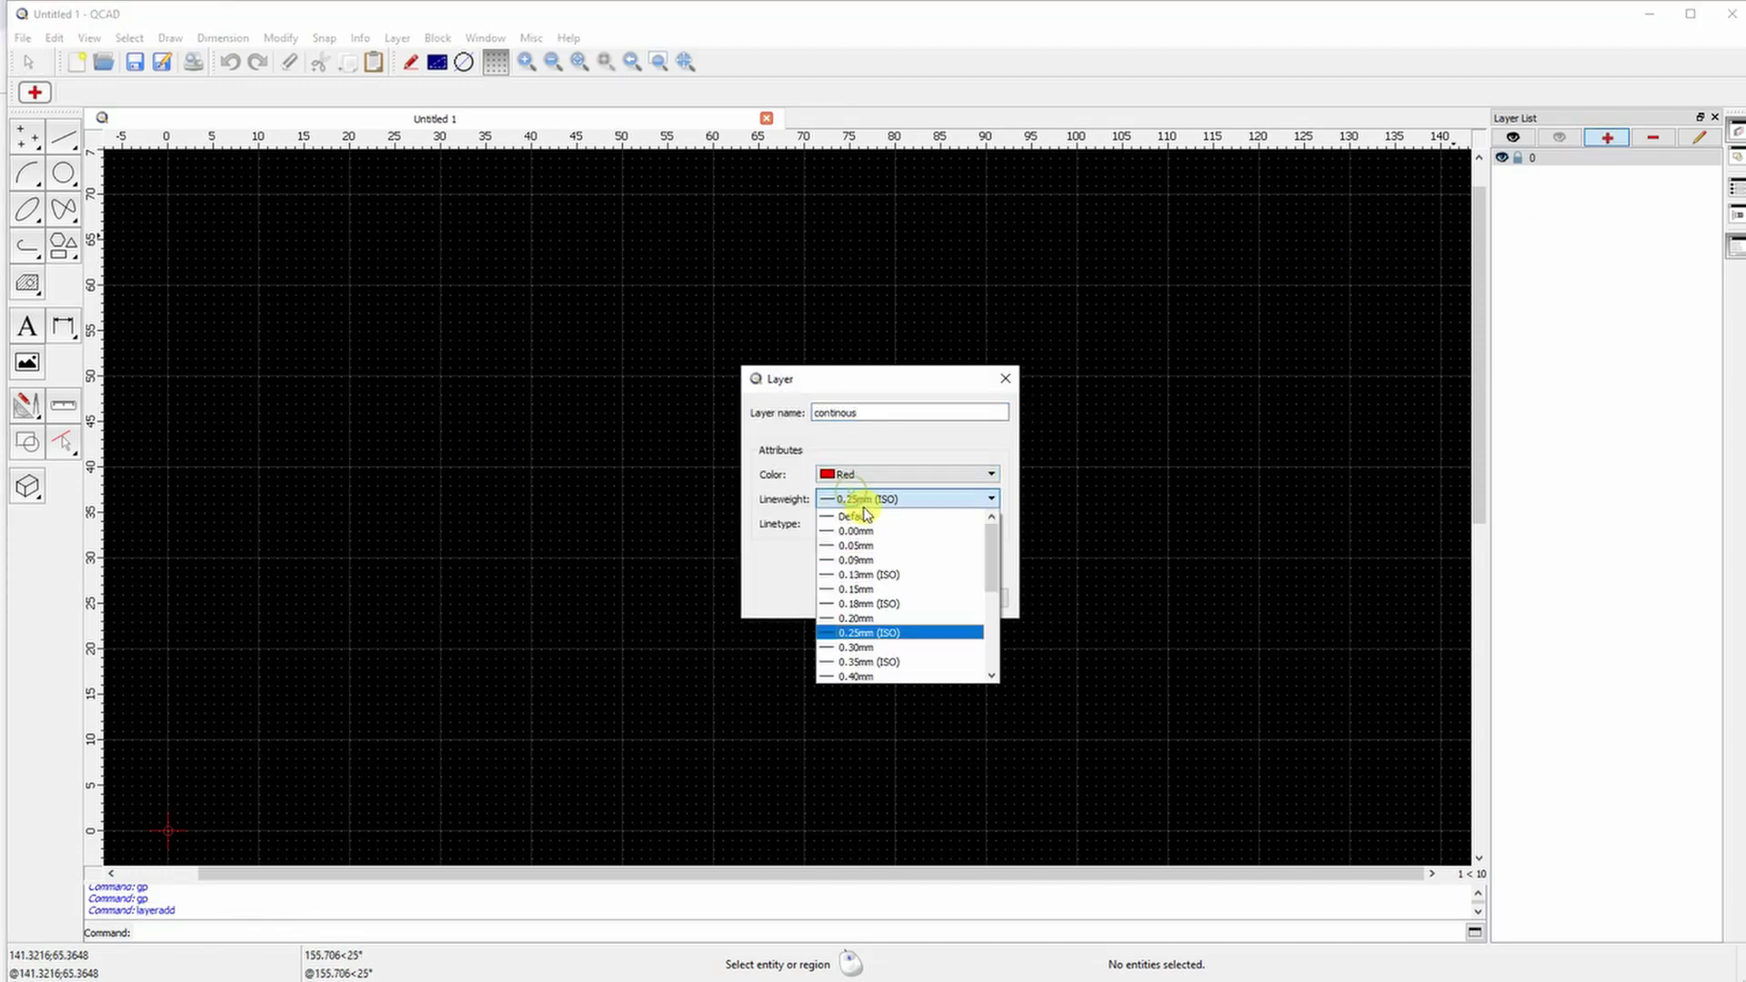
left_click(875, 645)
left_click(901, 598)
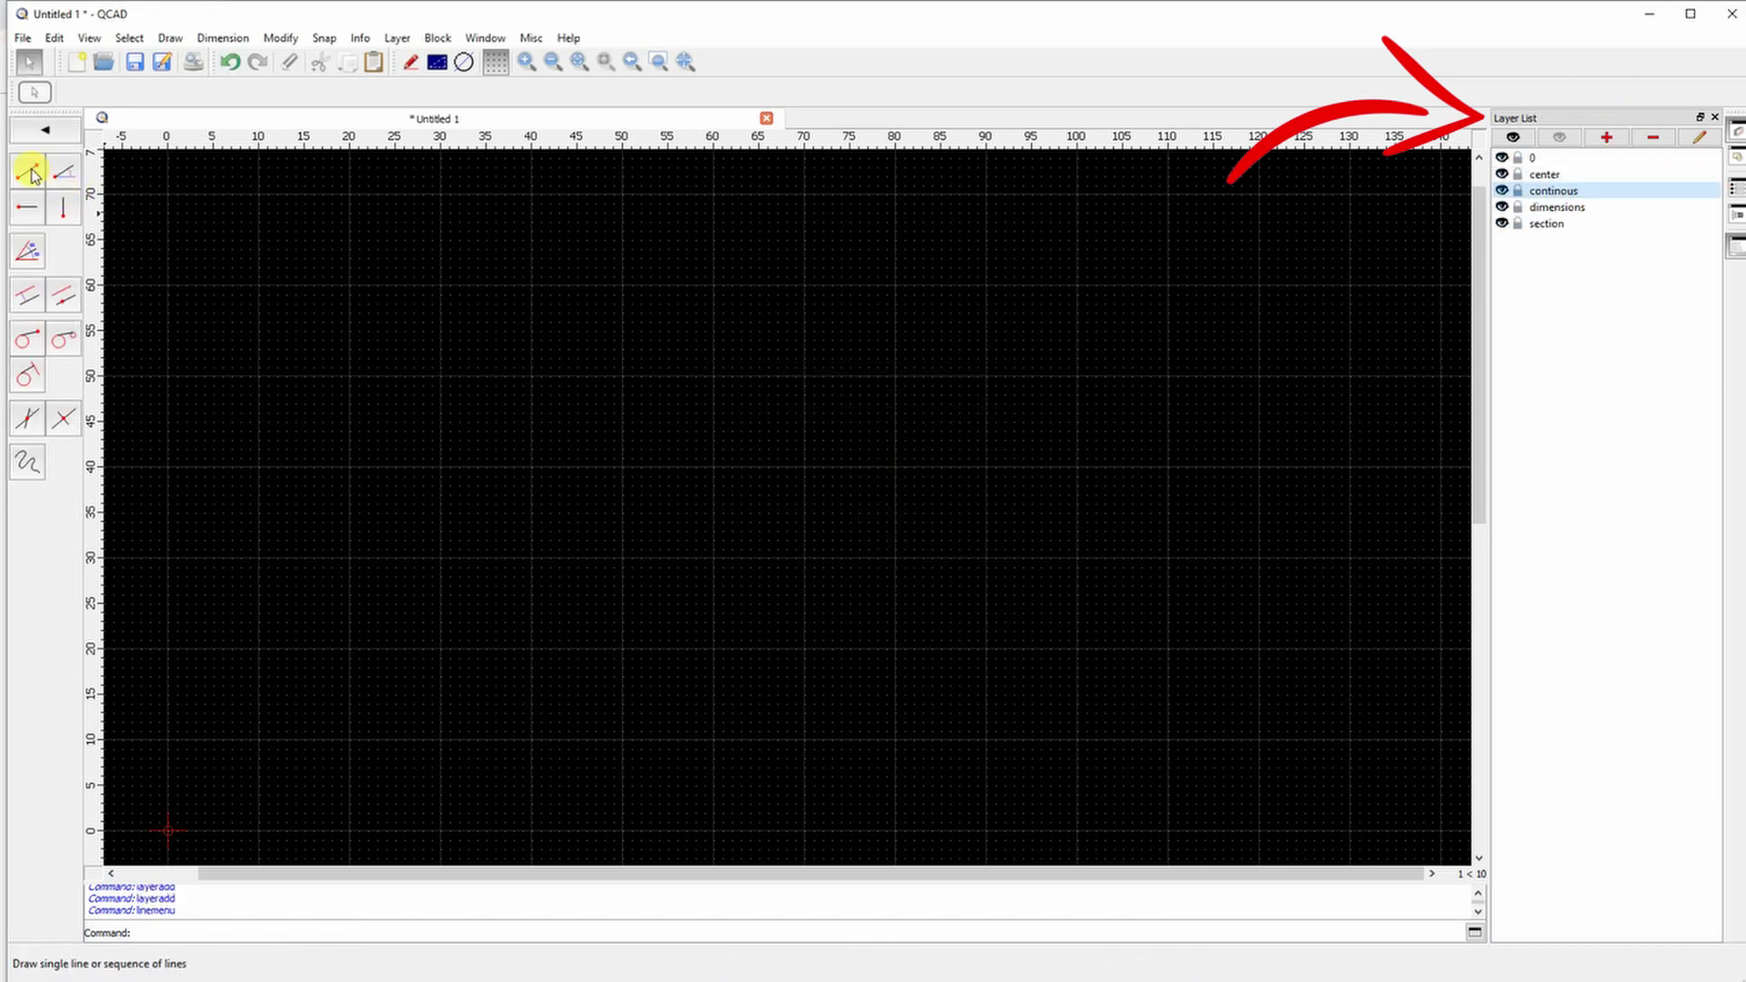
left_click(28, 167)
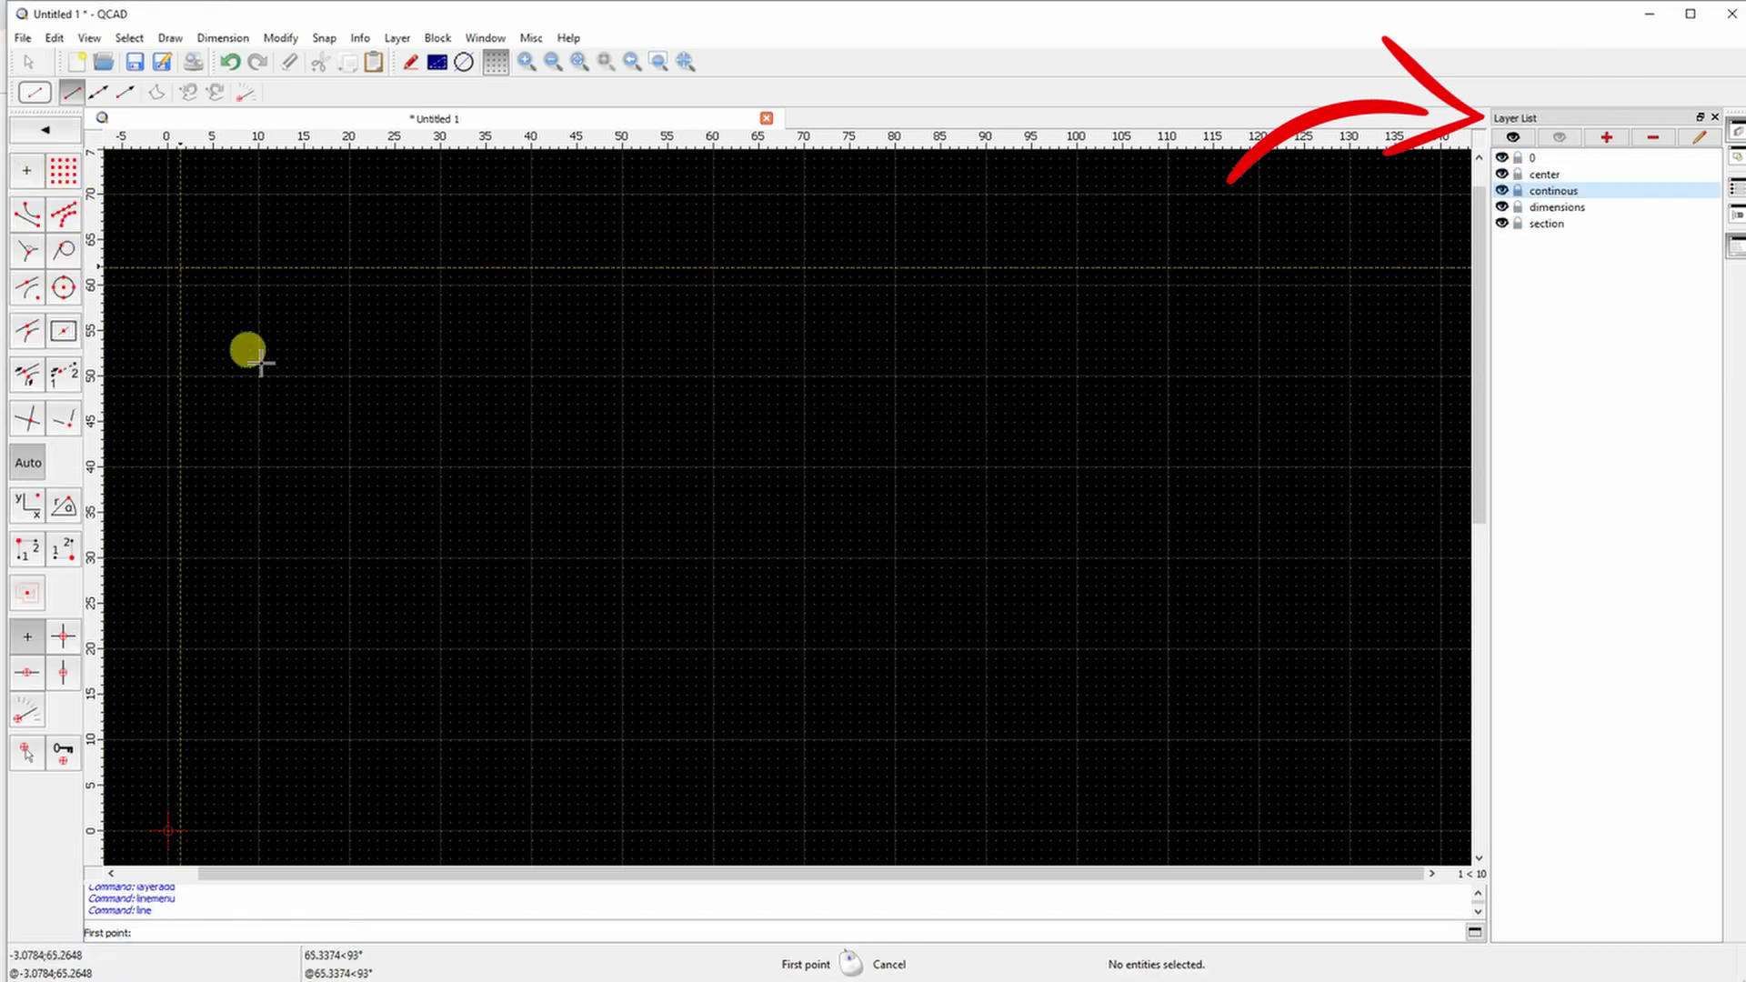
left_click(441, 650)
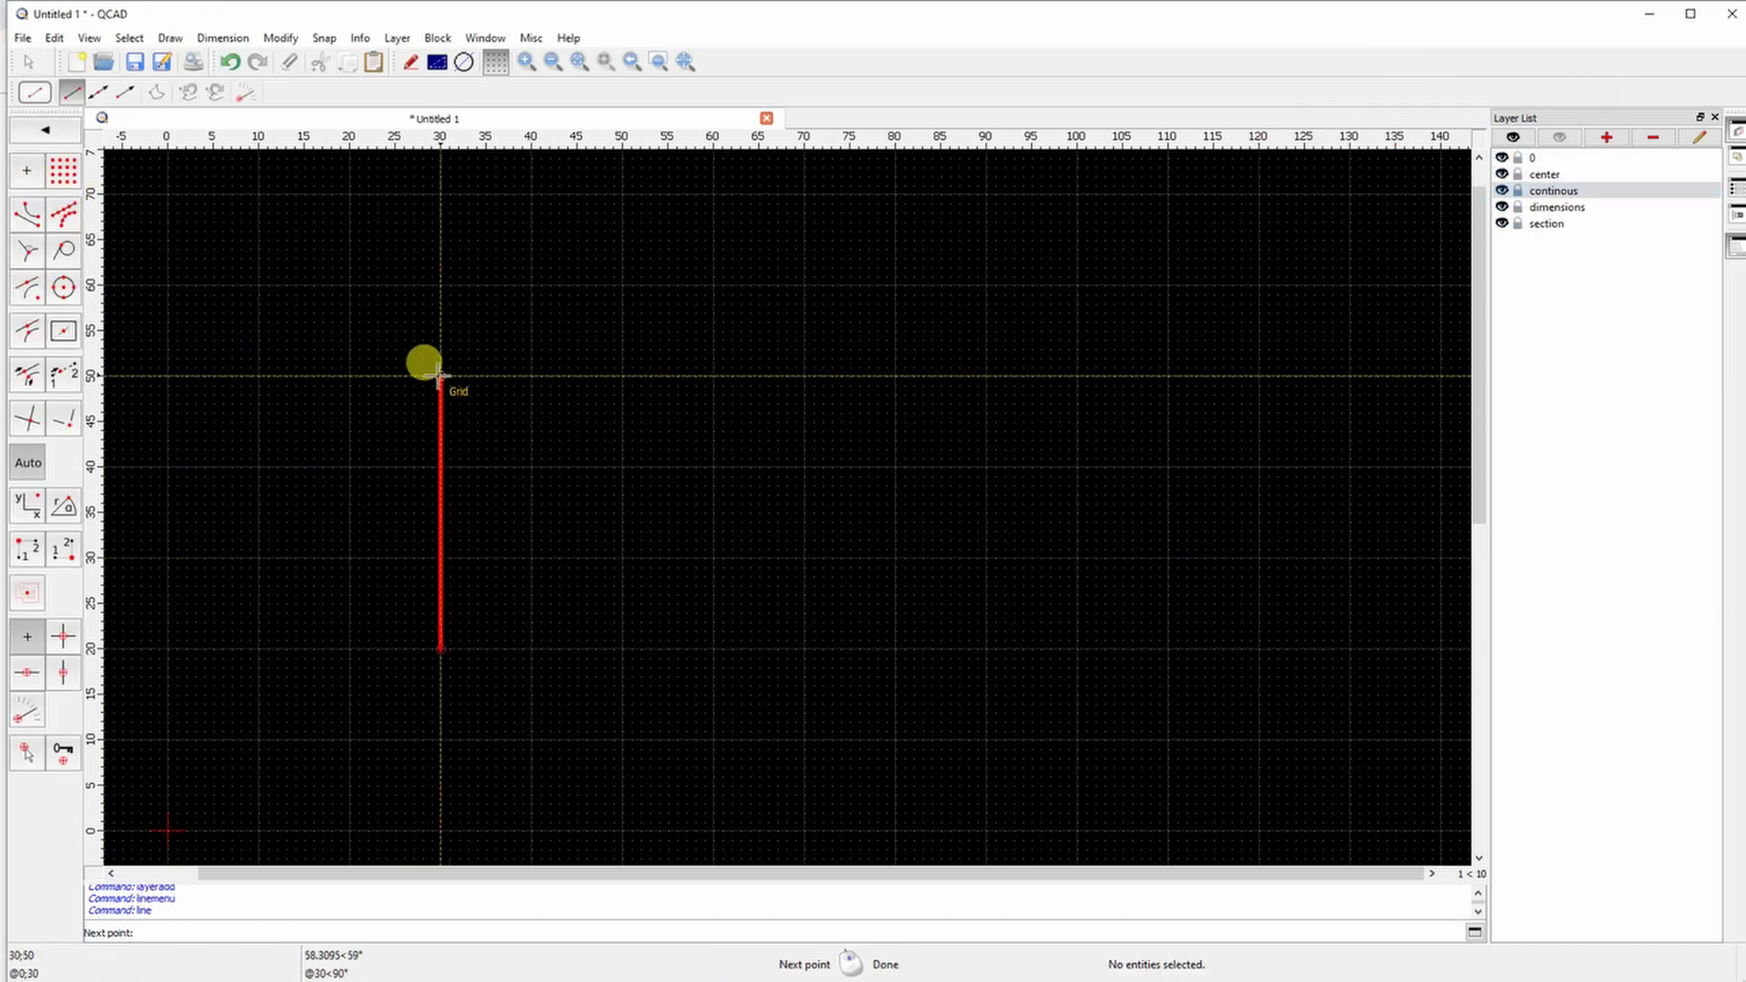
type("@0;50")
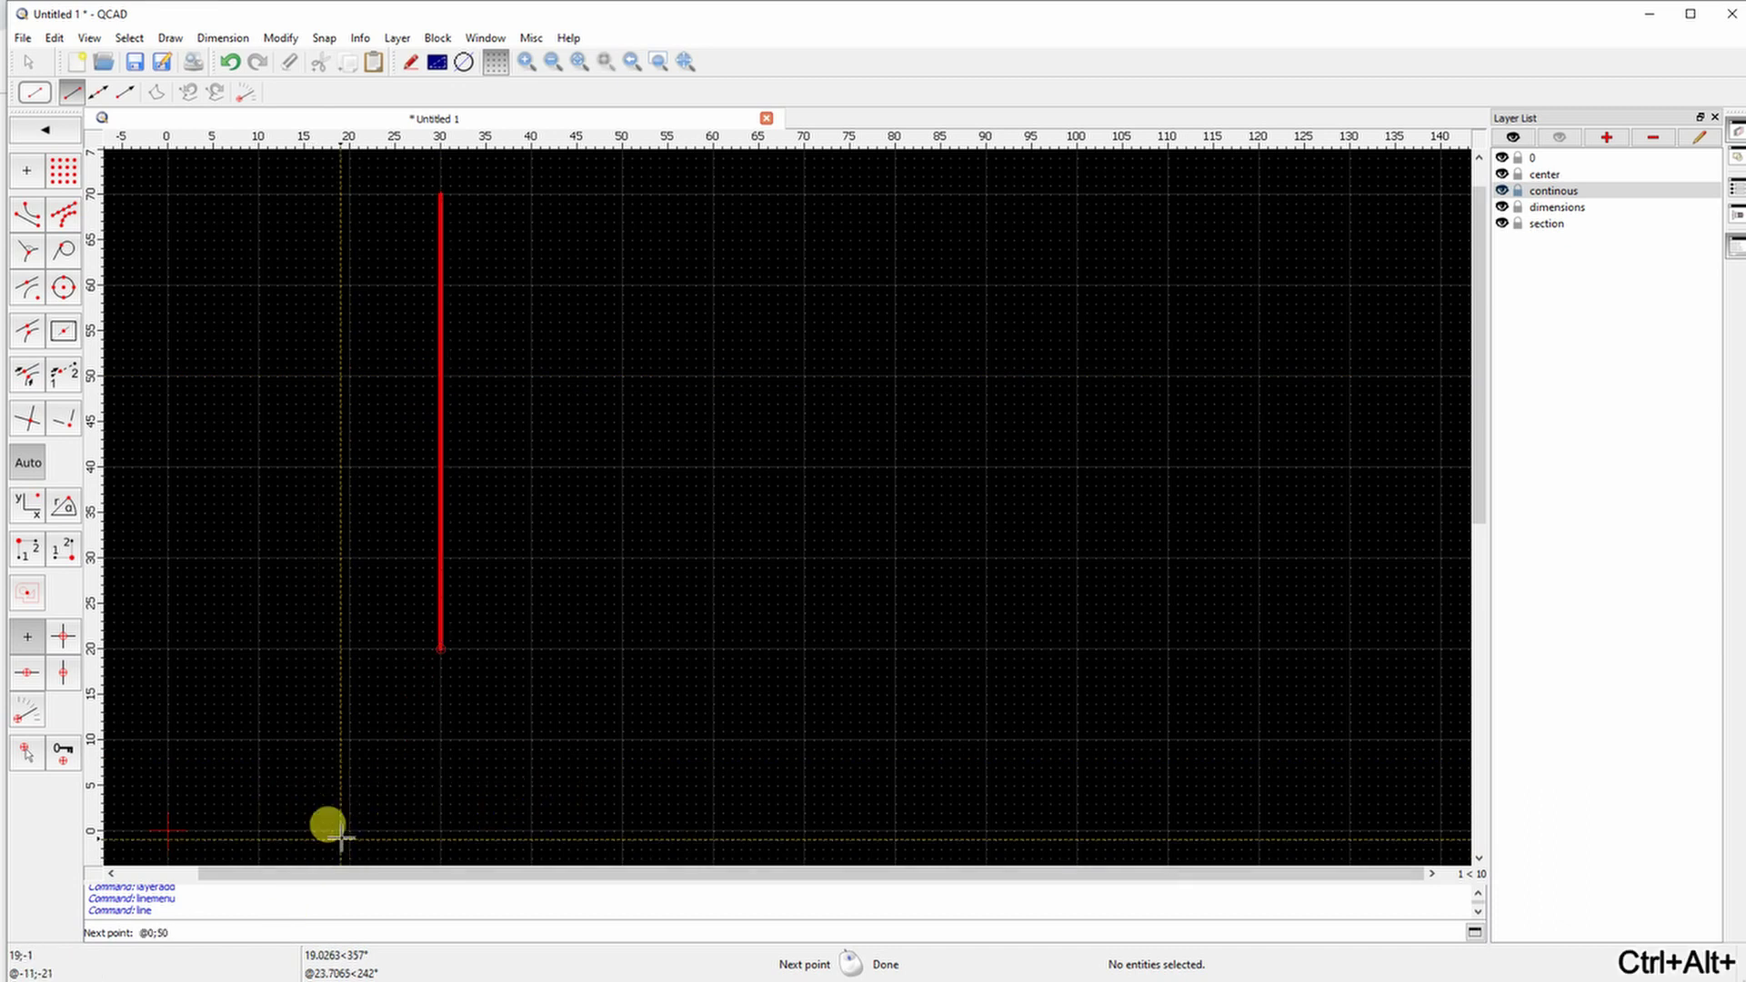
key("Return")
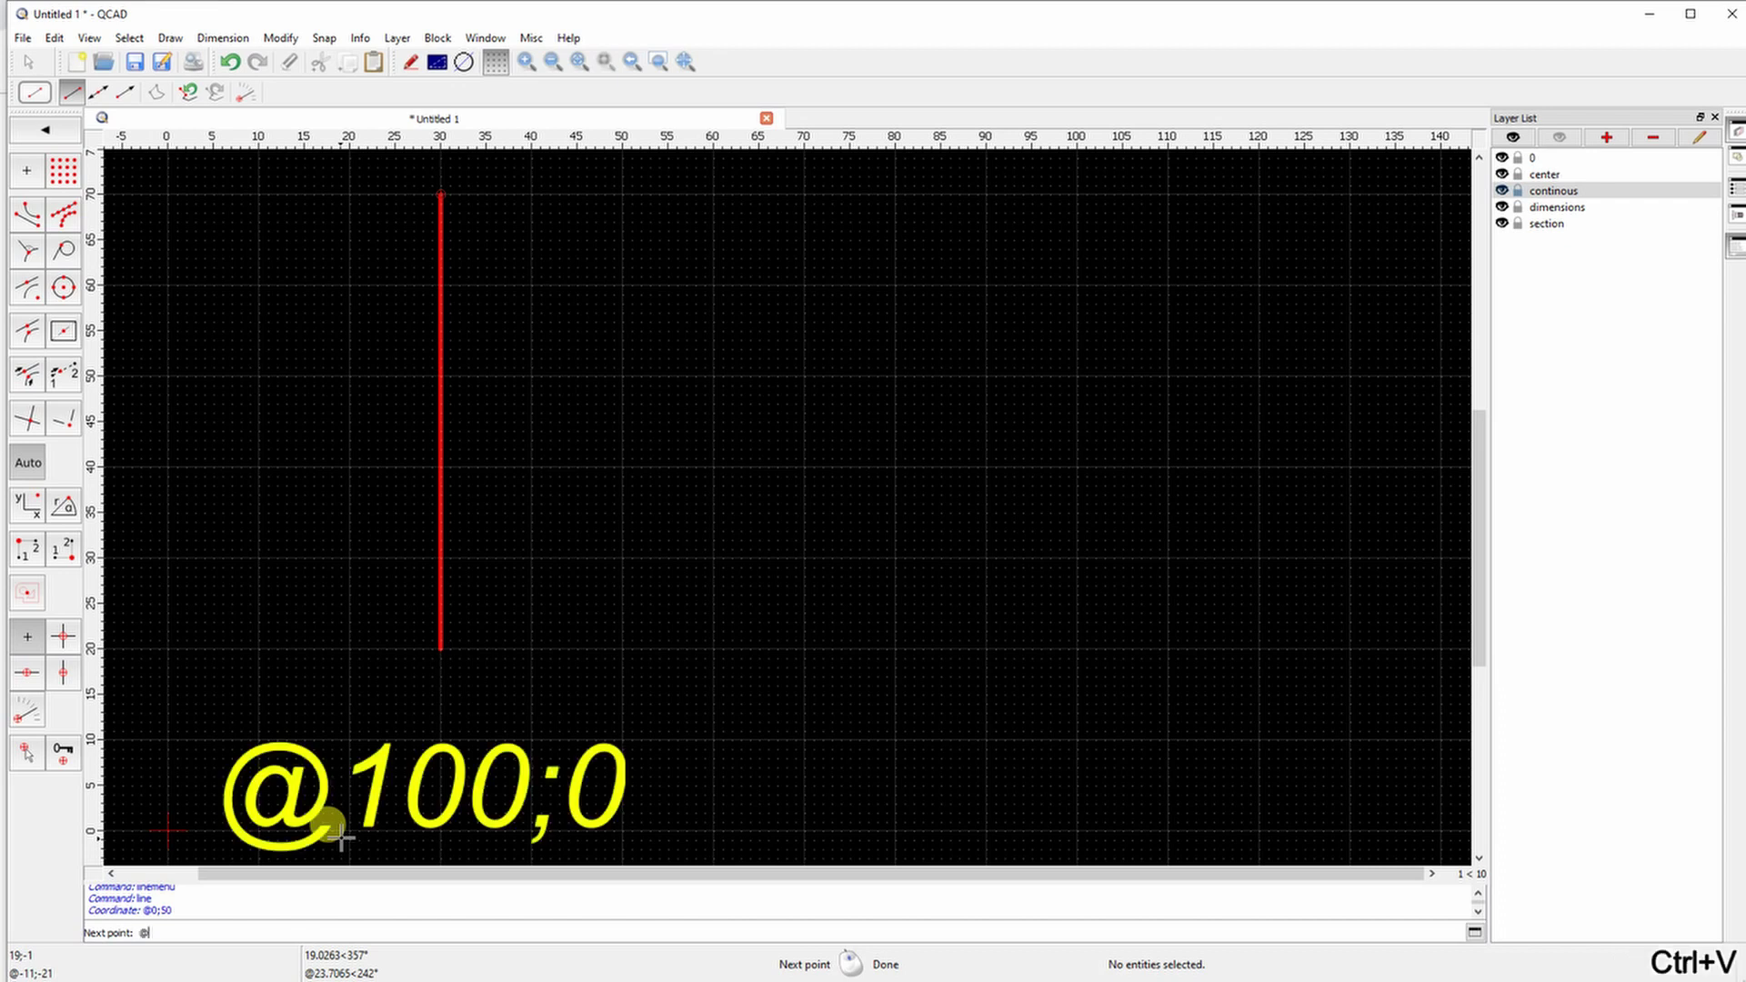
type("@100;0")
key("Return")
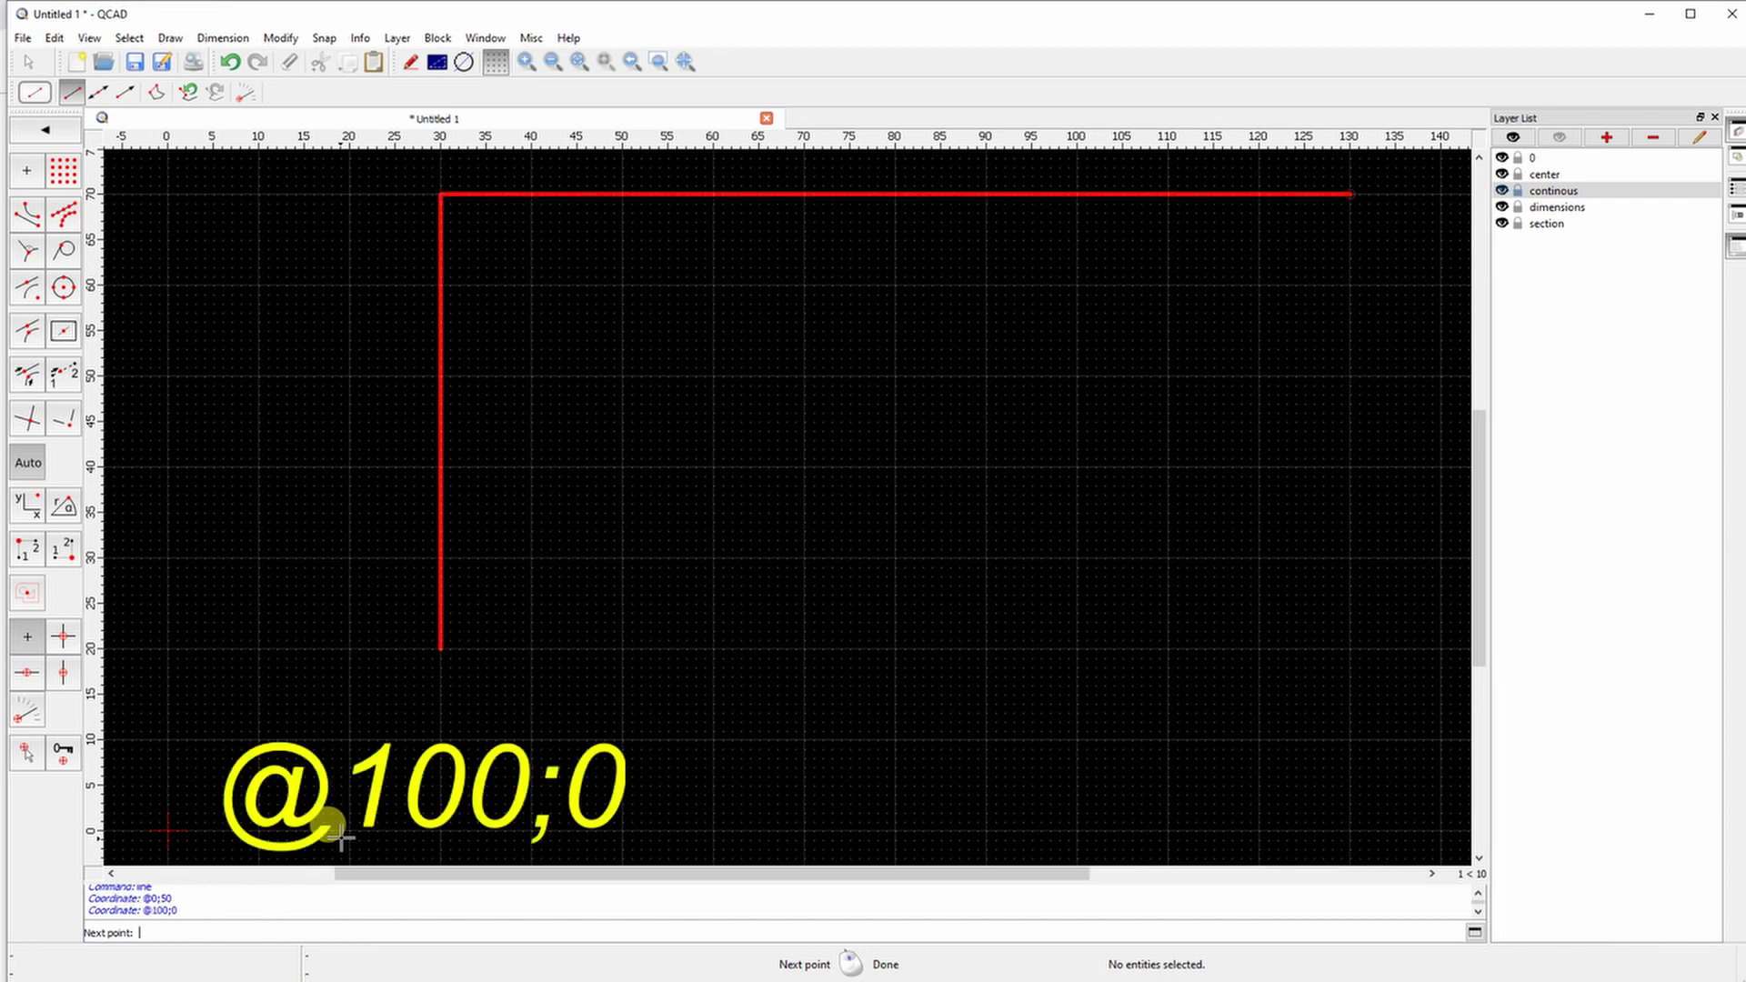
type("@")
type("0;")
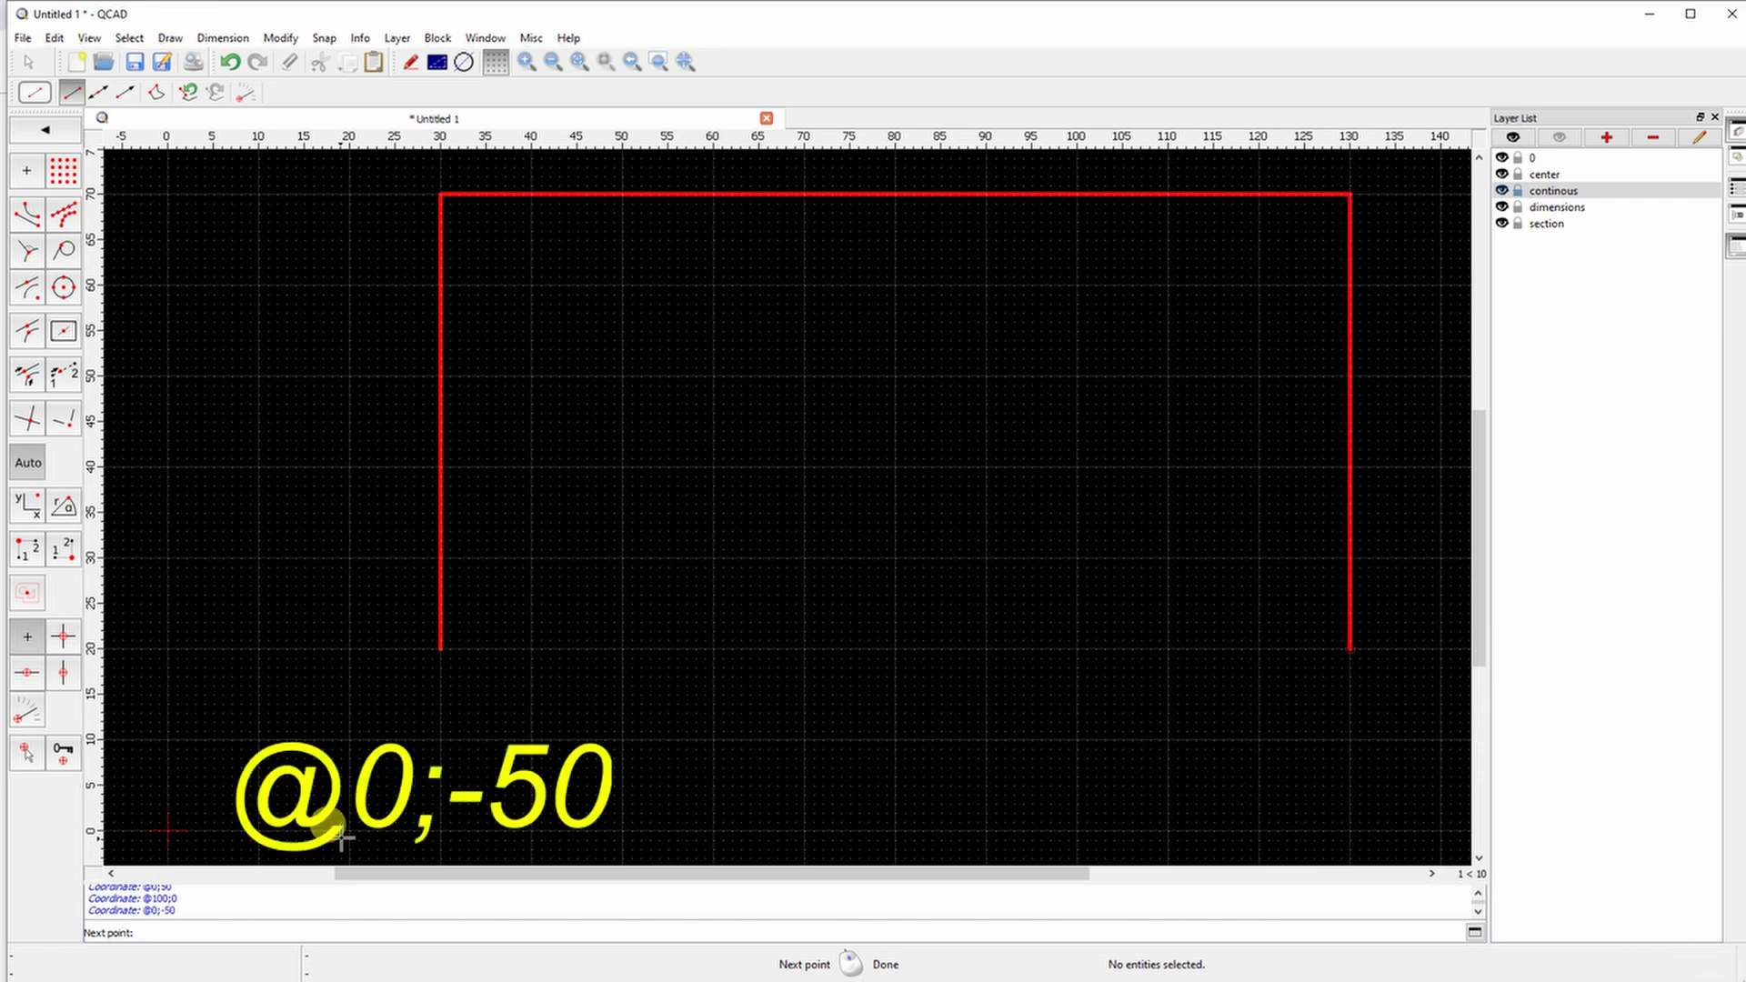
type("@")
type("-100;")
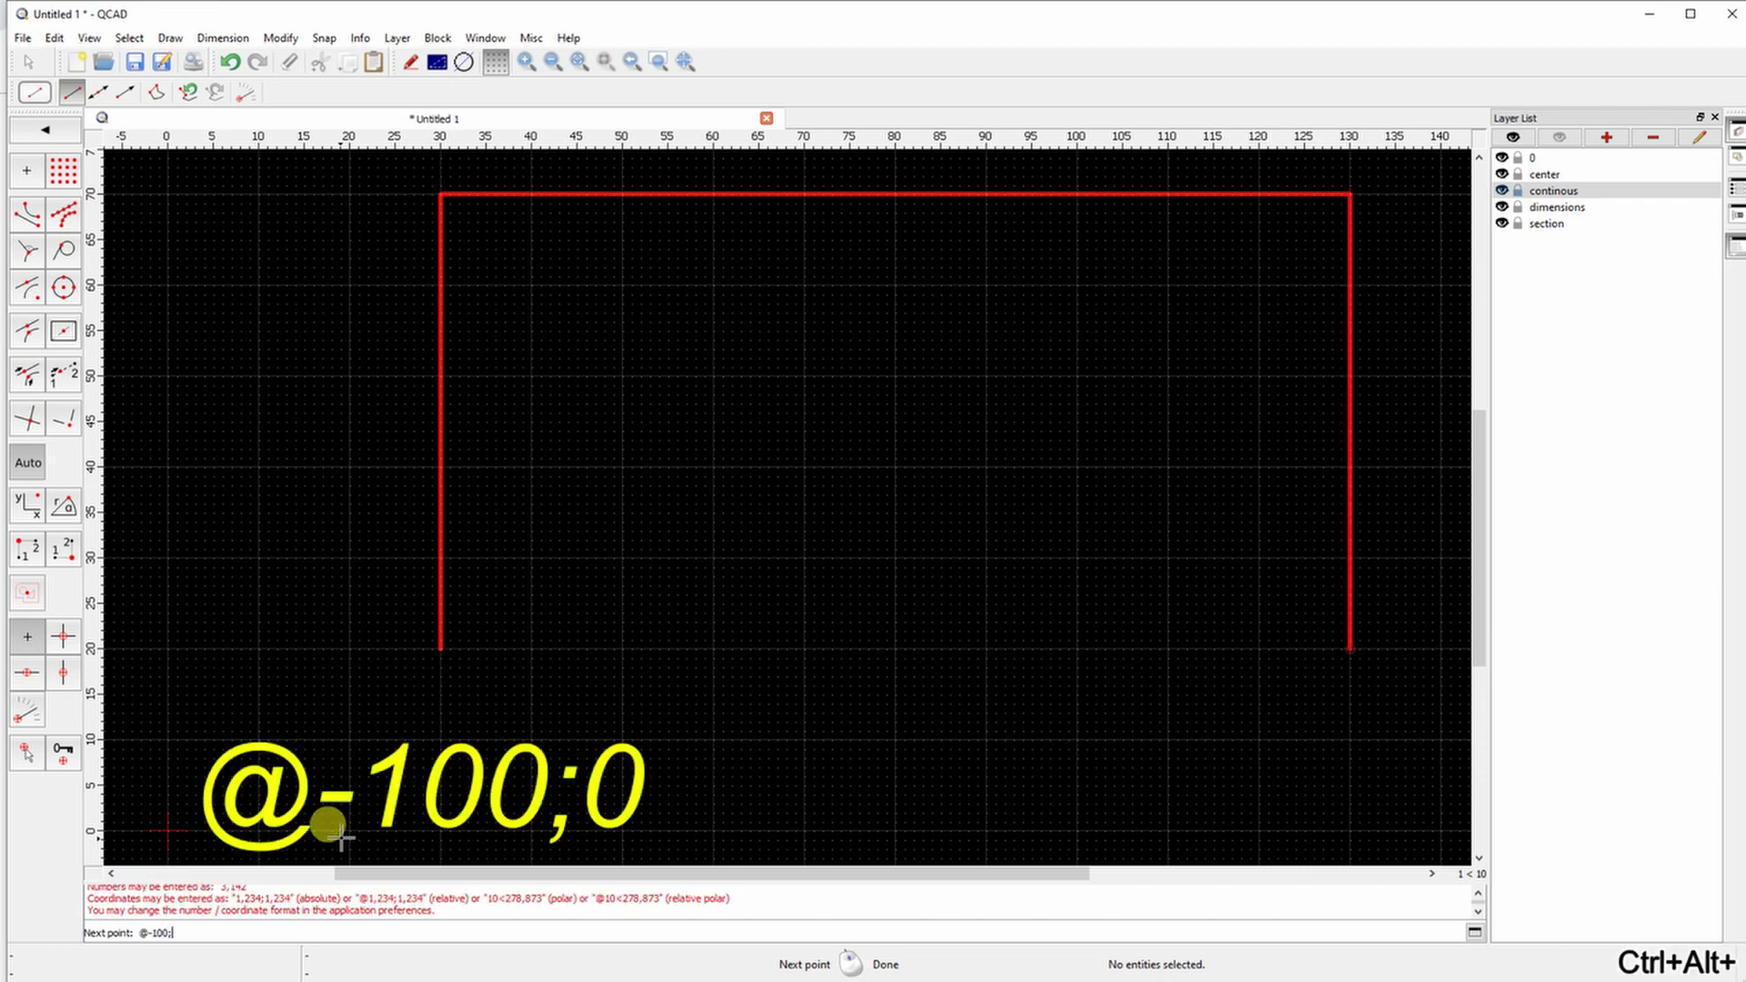
type("0")
key("Return")
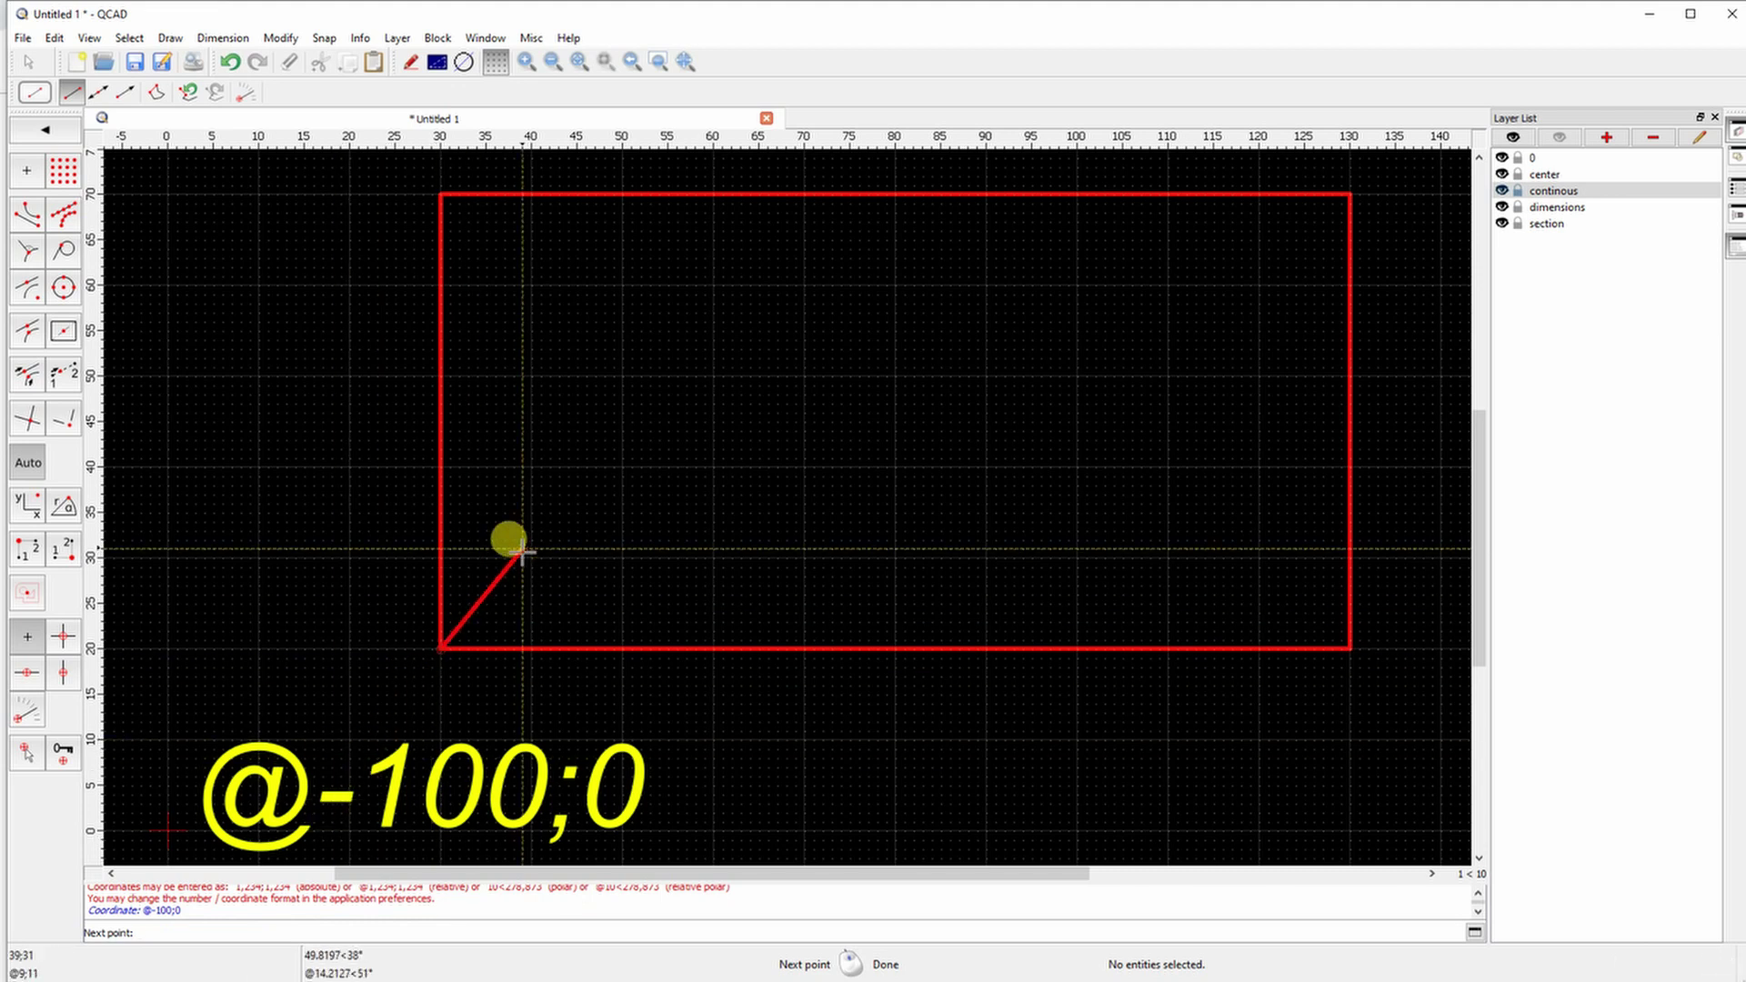
Draw an inner vertical line 7 mm right of the left edge, up to the top edge
left_click(45, 130)
left_click(36, 172)
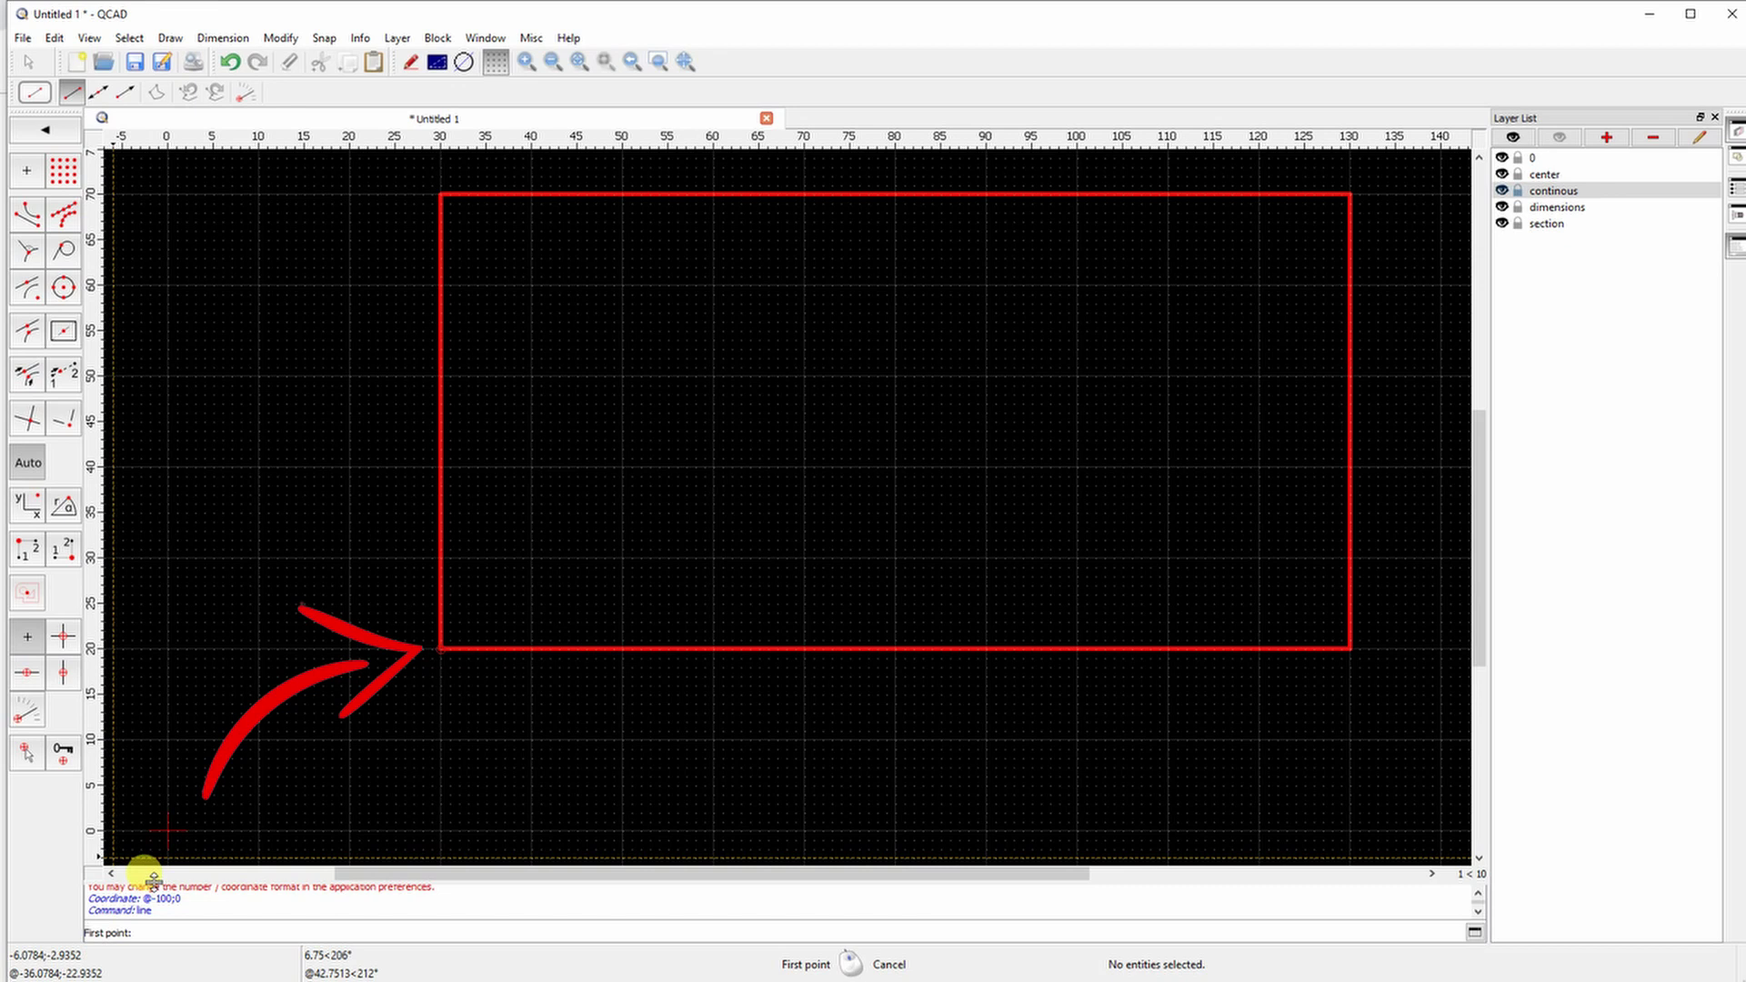
left_click(227, 932)
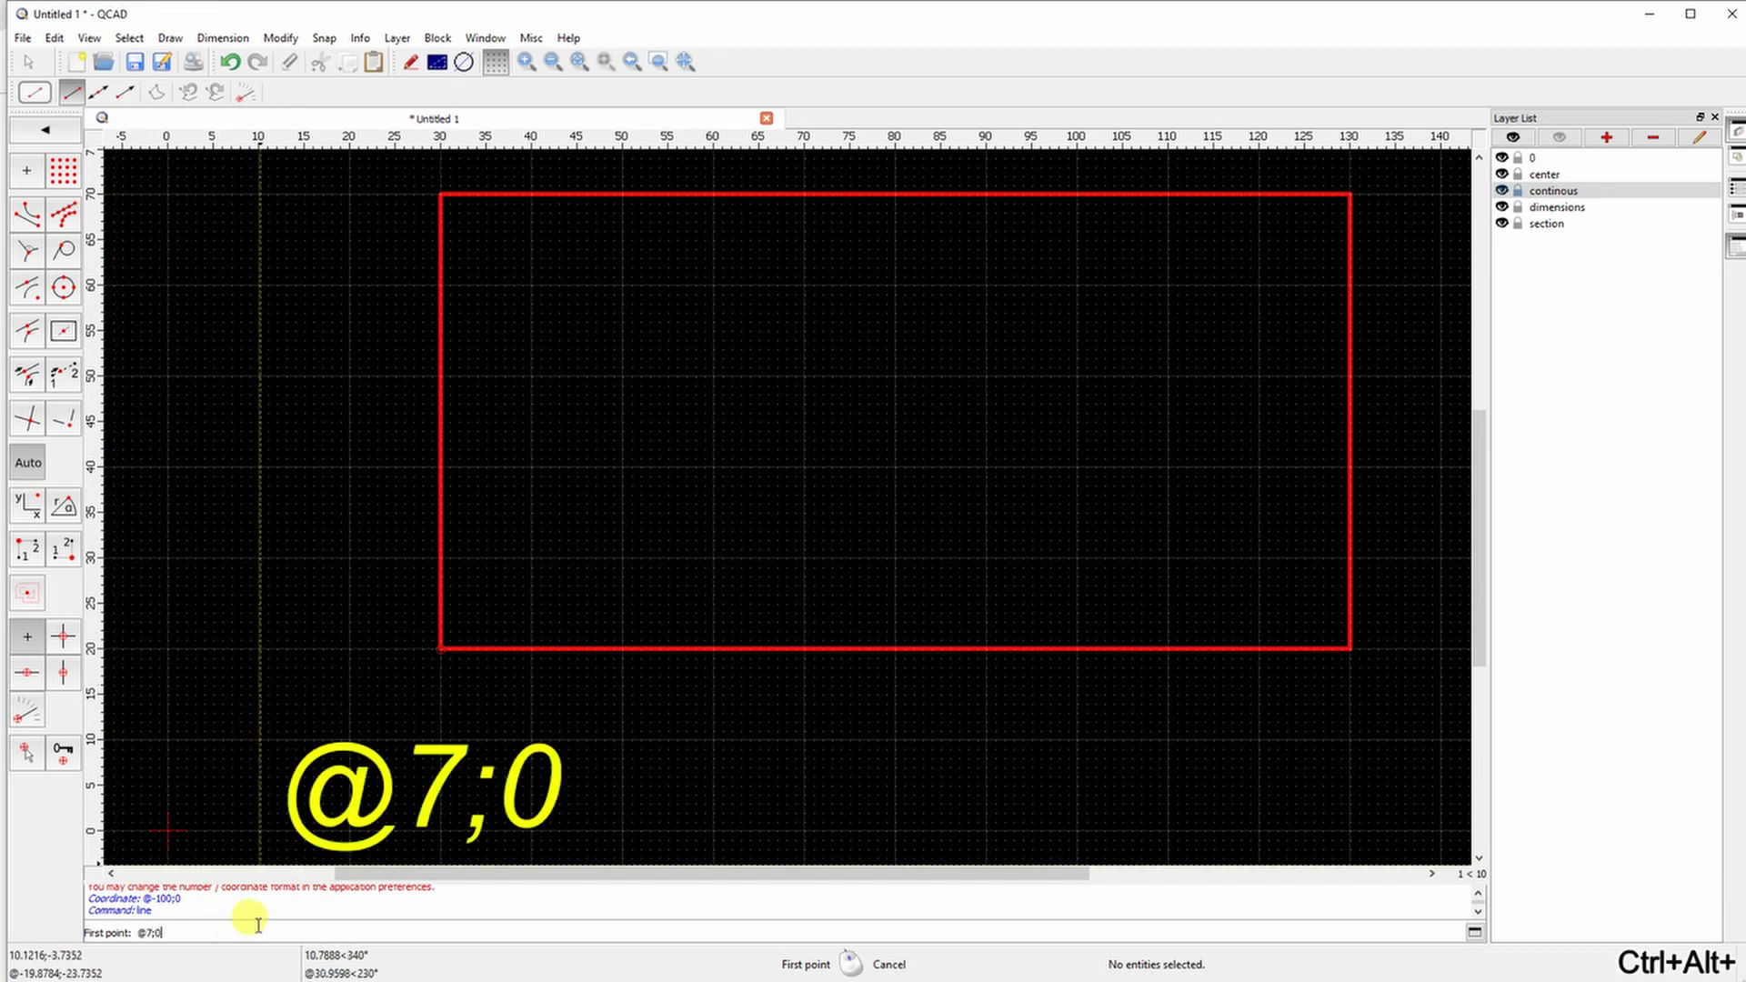
type("@7;0")
key("Return")
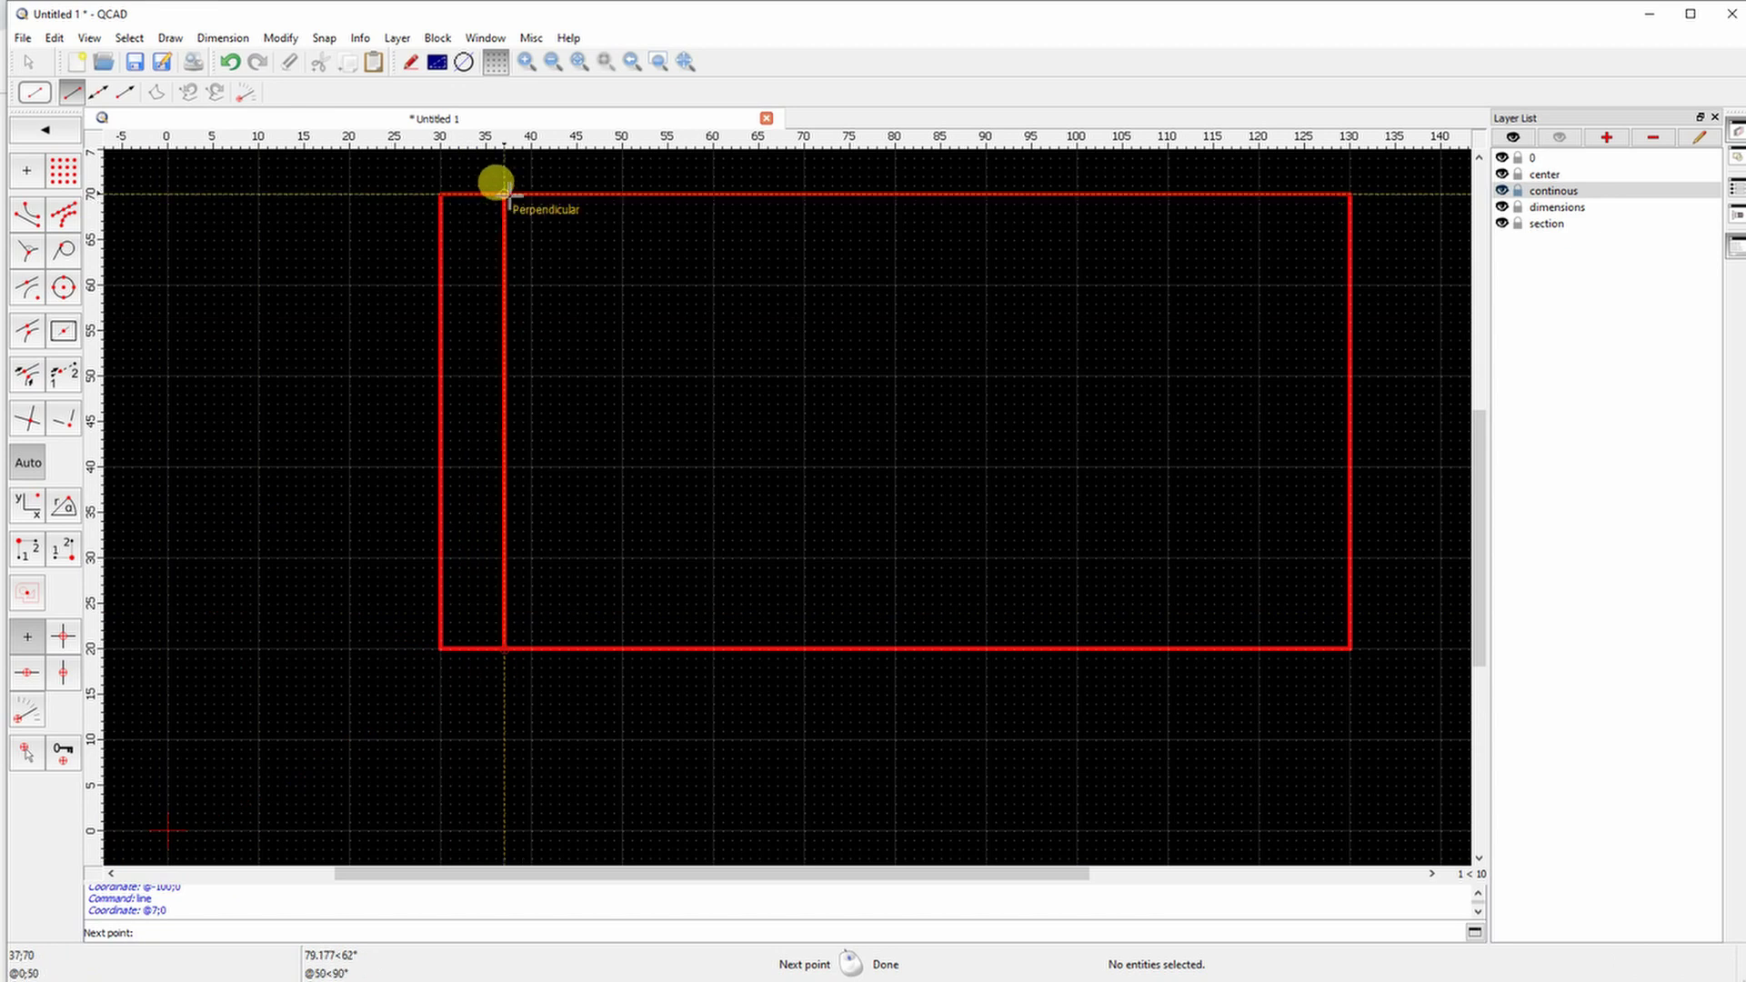
left_click(504, 194)
right_click(564, 275)
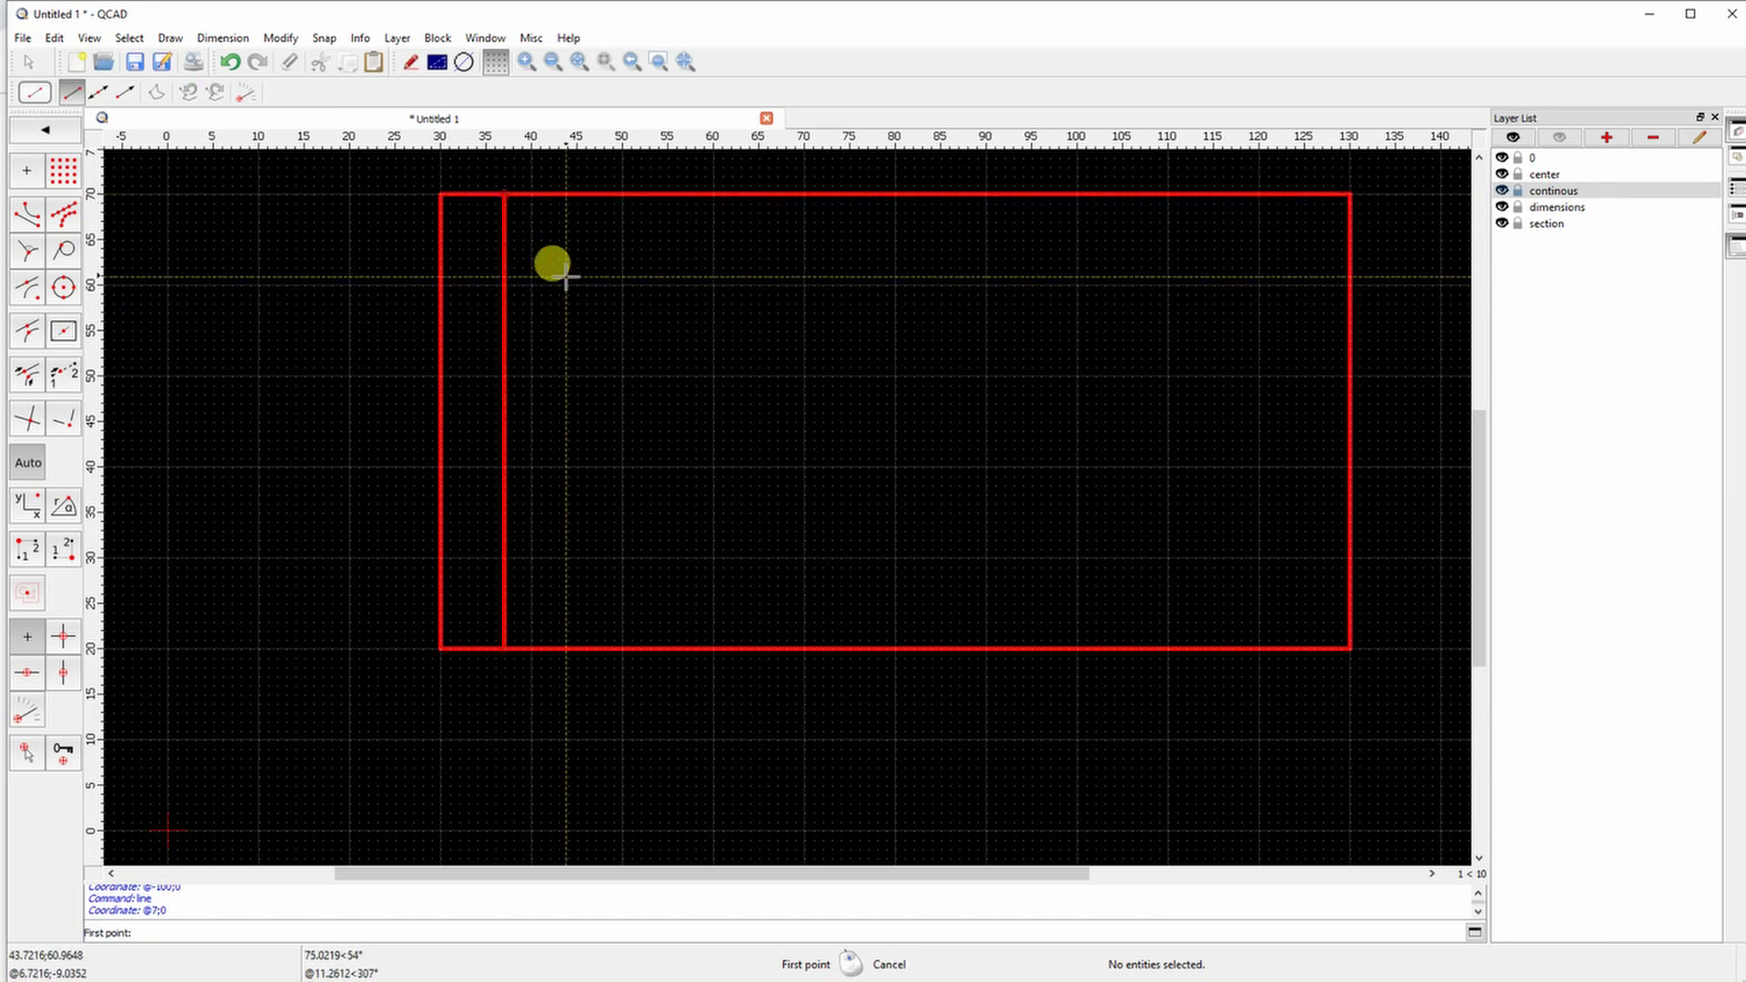
Draw a horizontal line 6 mm below the top, and set relative zero at the inner corner 37;20
left_click(46, 129)
left_click(63, 170)
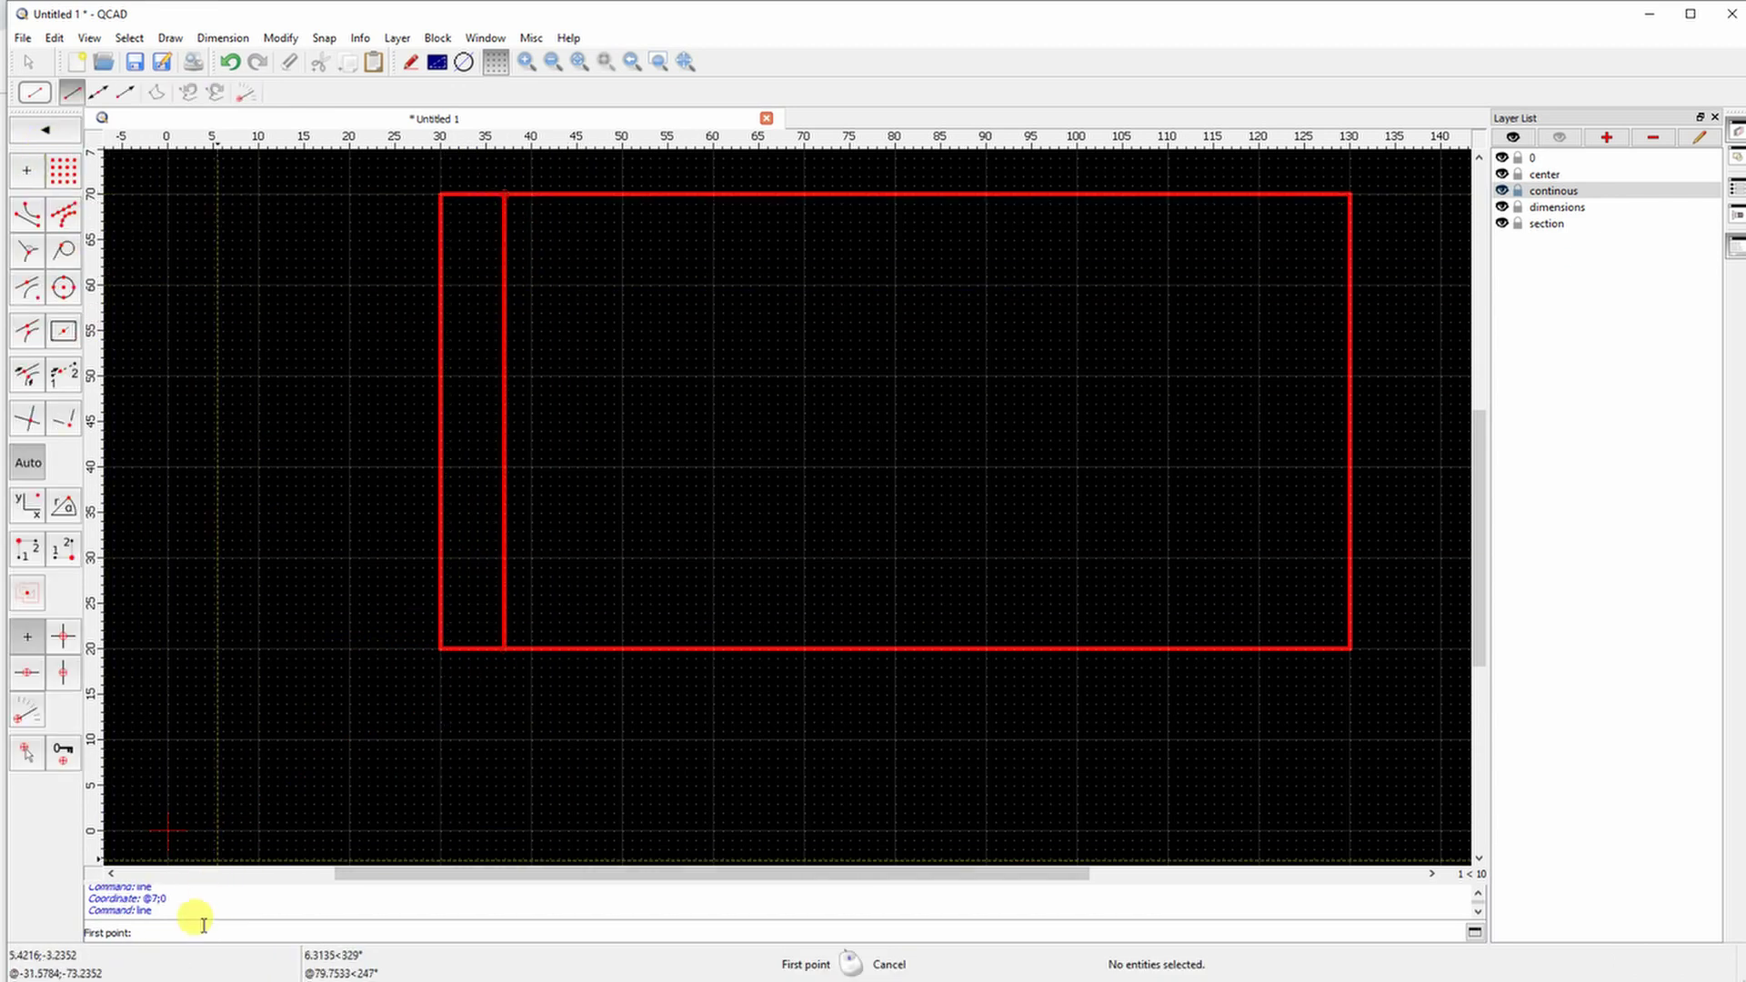
type("@")
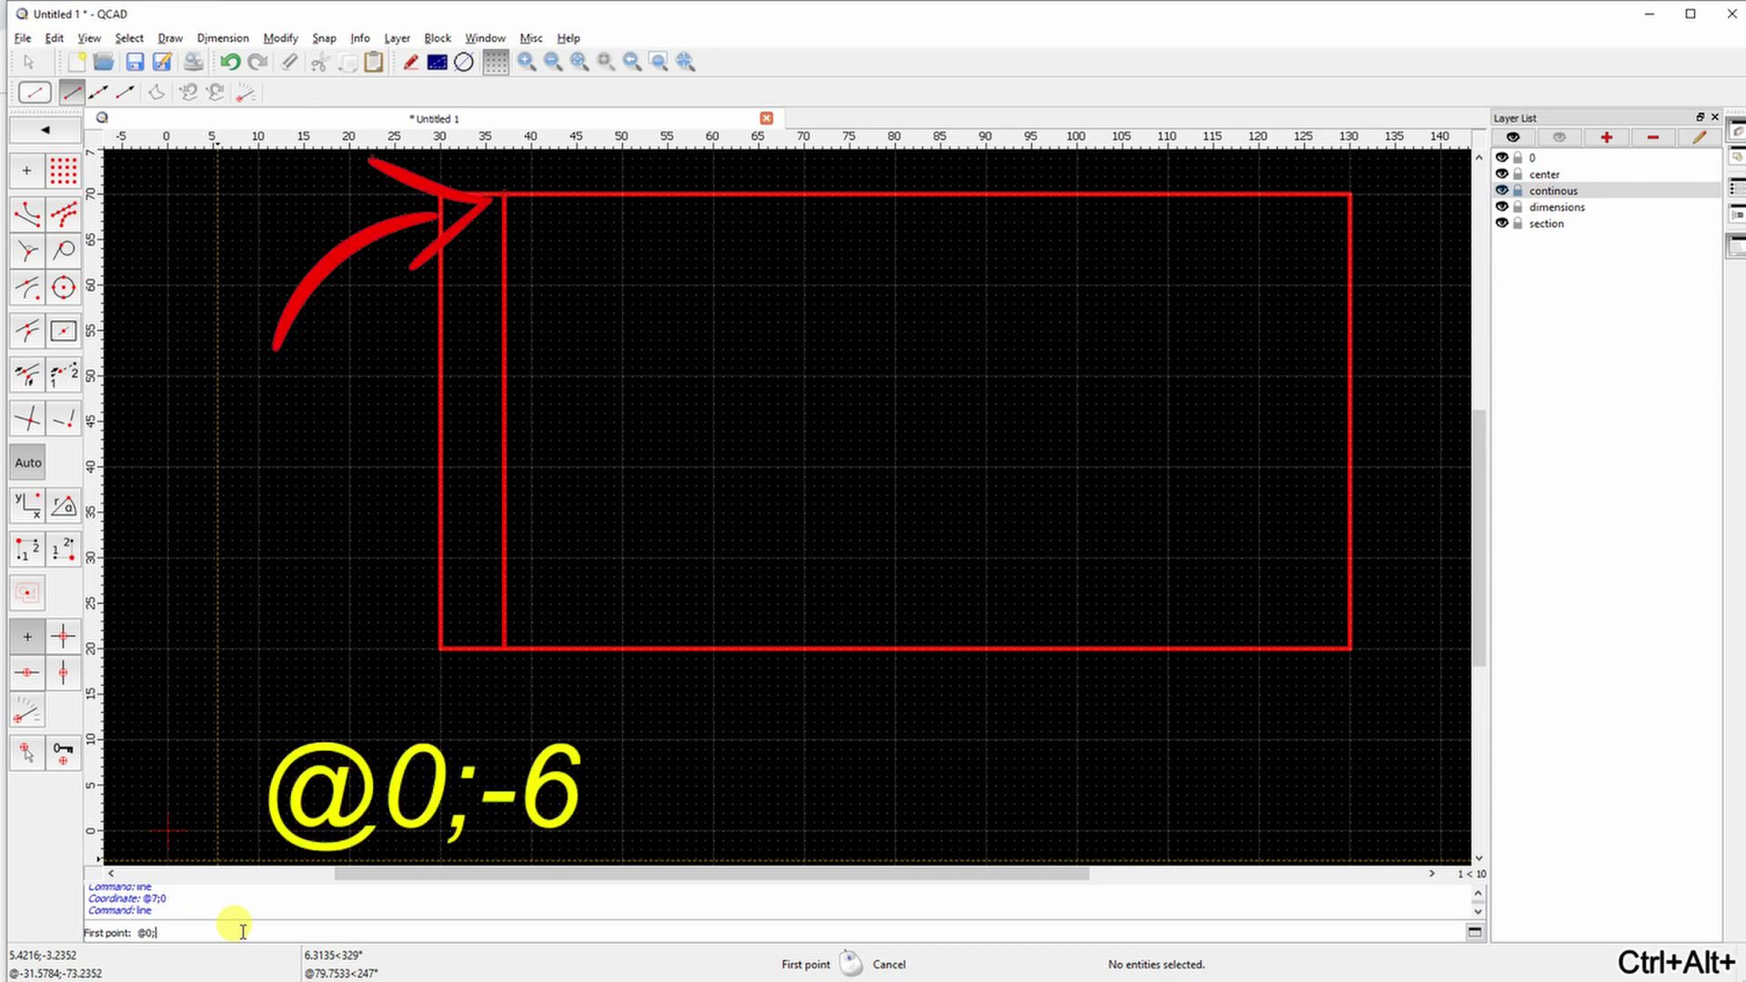
key("Return")
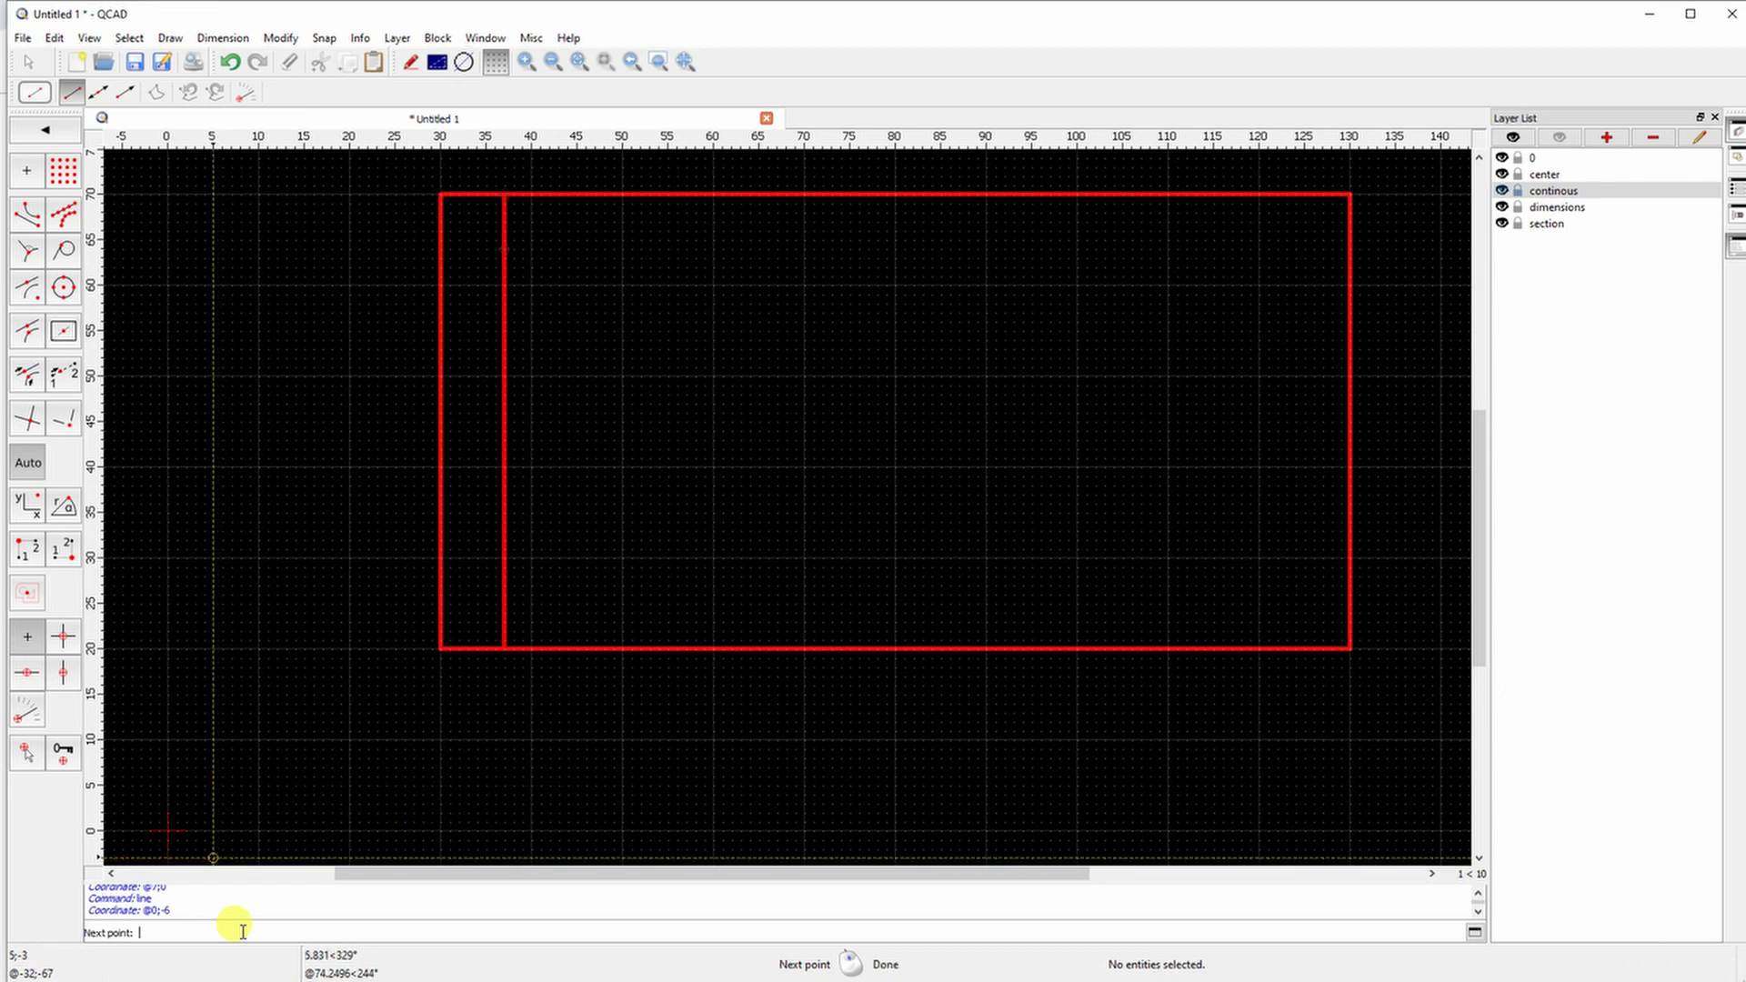
left_click(1348, 248)
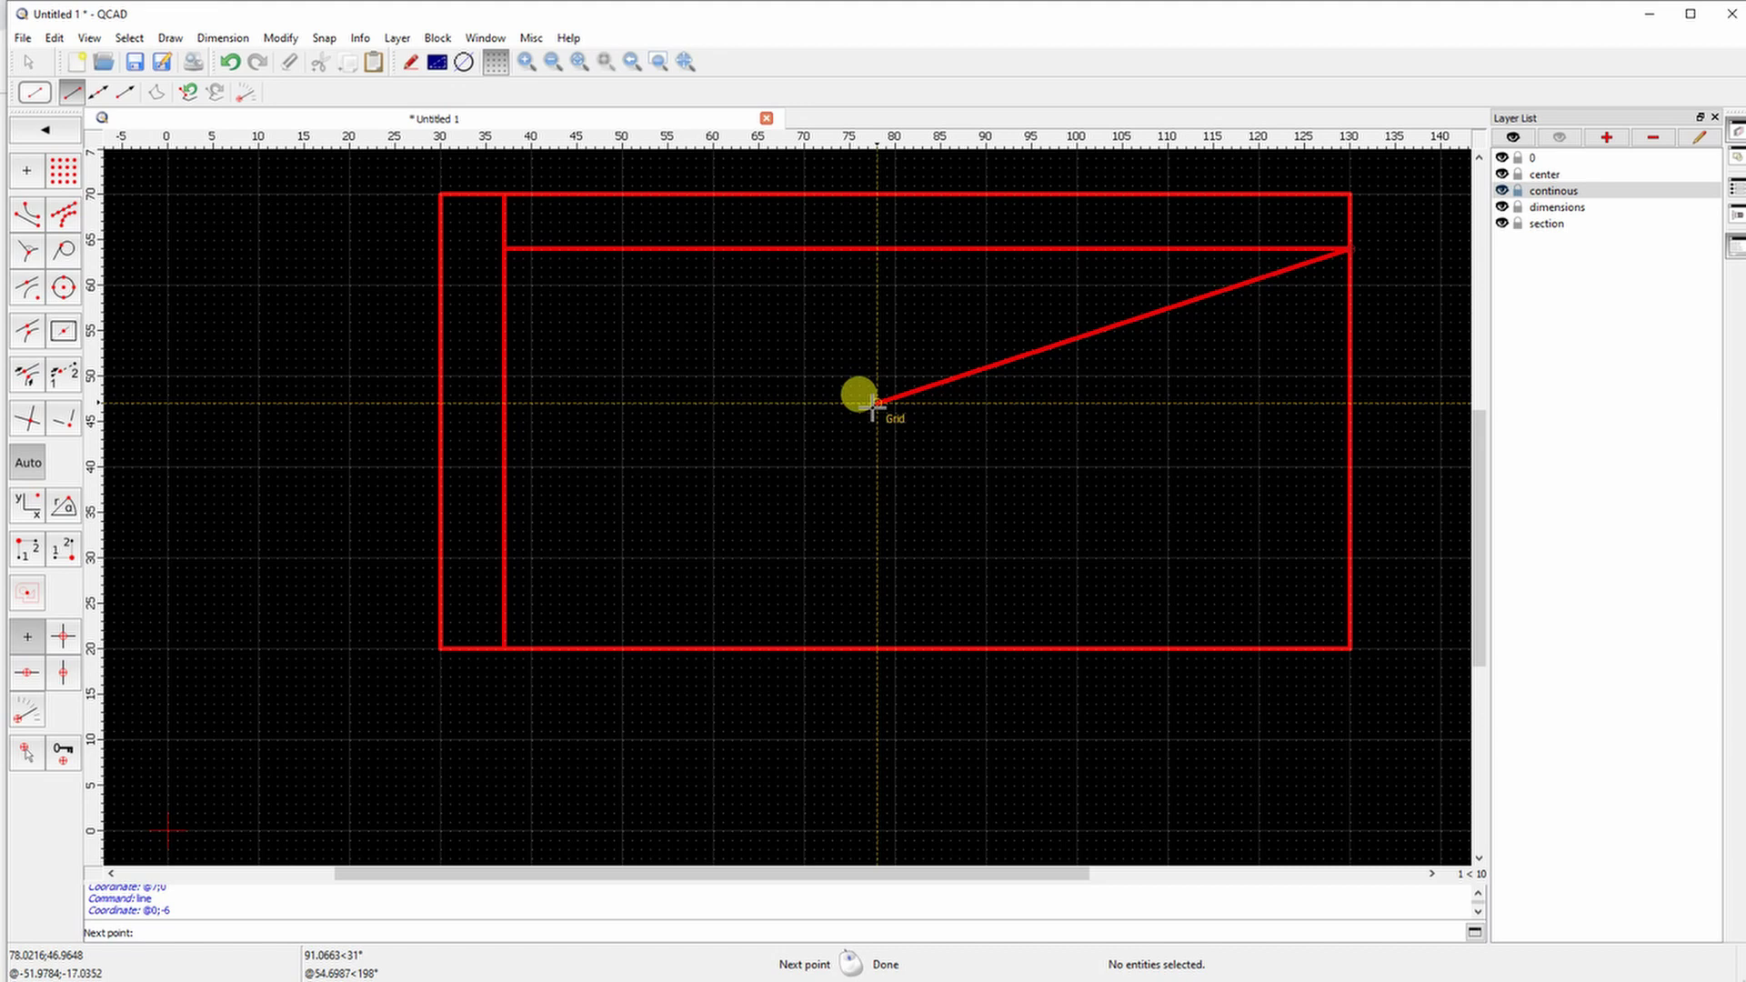
right_click(823, 419)
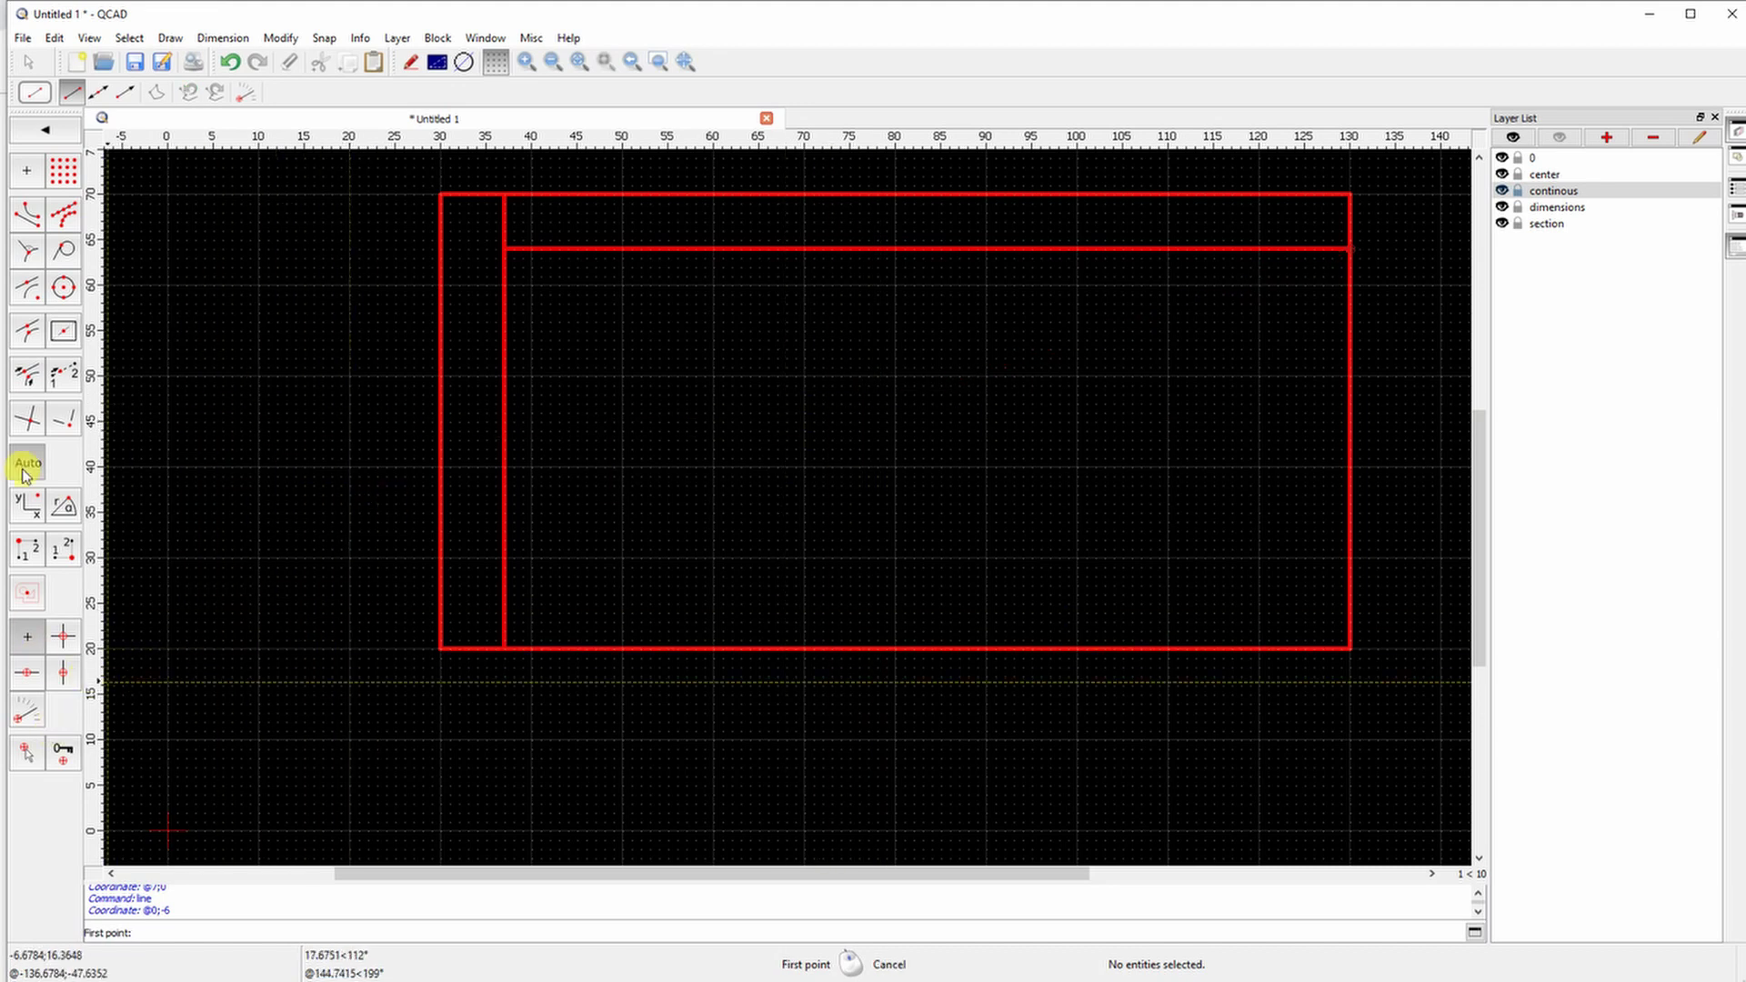
left_click(28, 756)
left_click(503, 649)
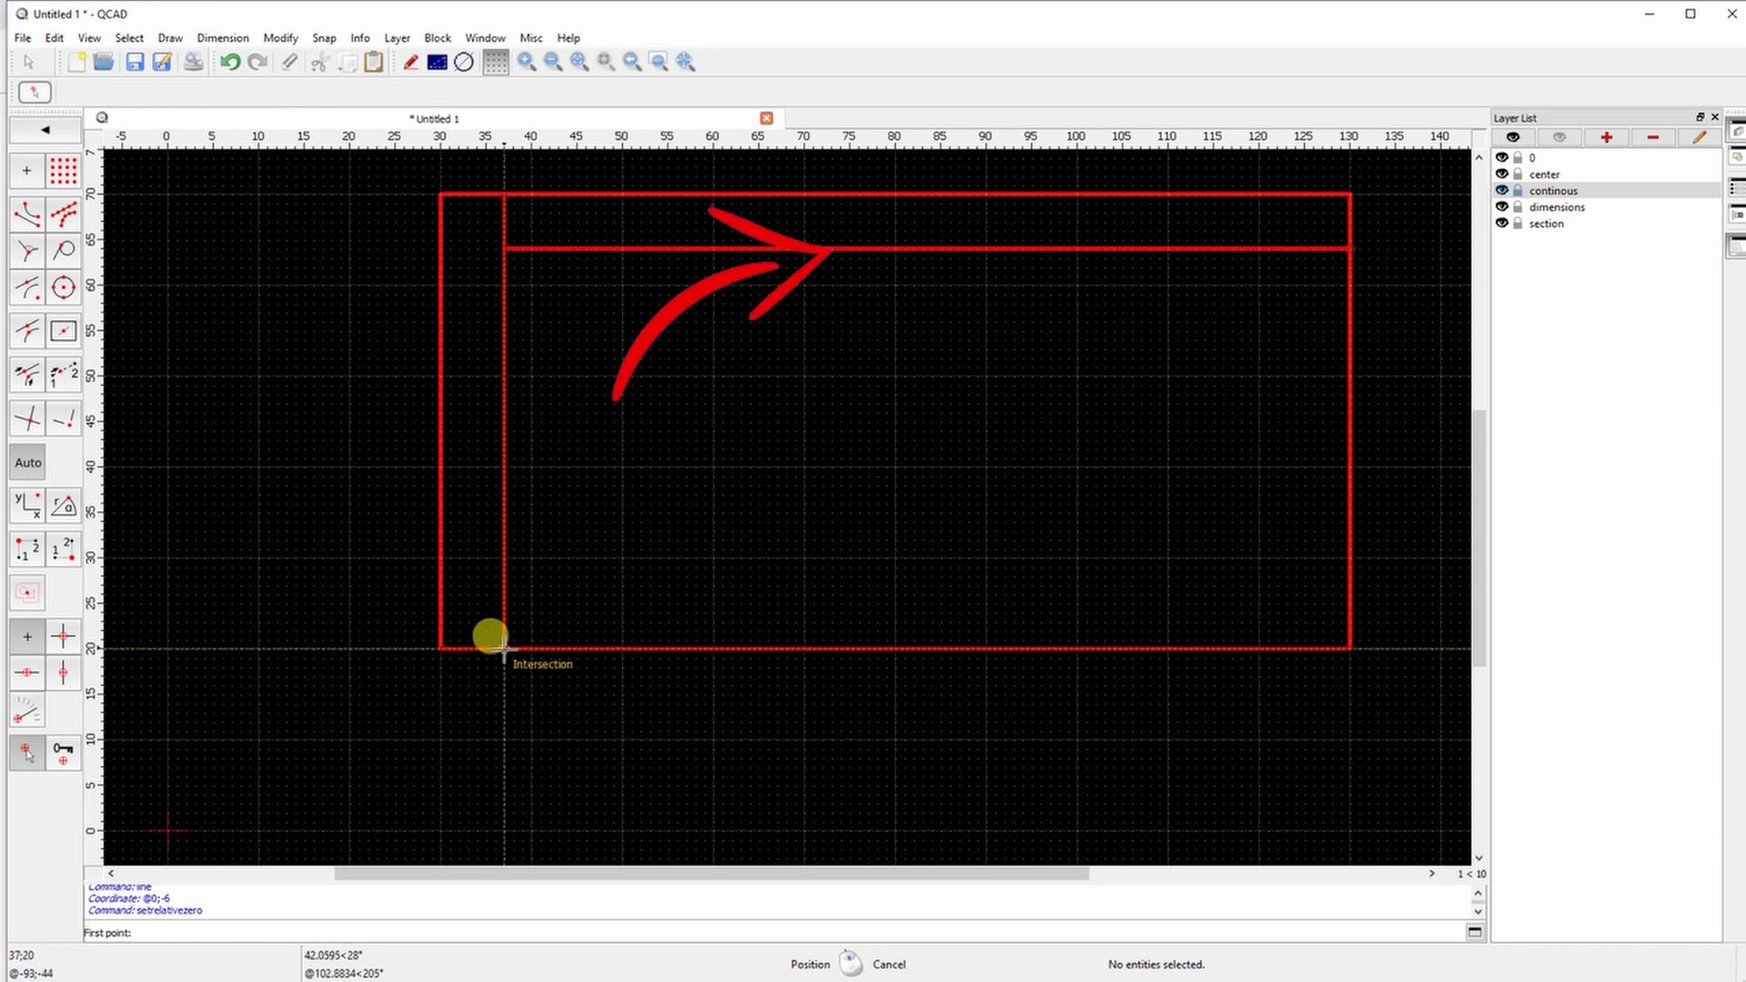
left_click(43, 133)
left_click(54, 176)
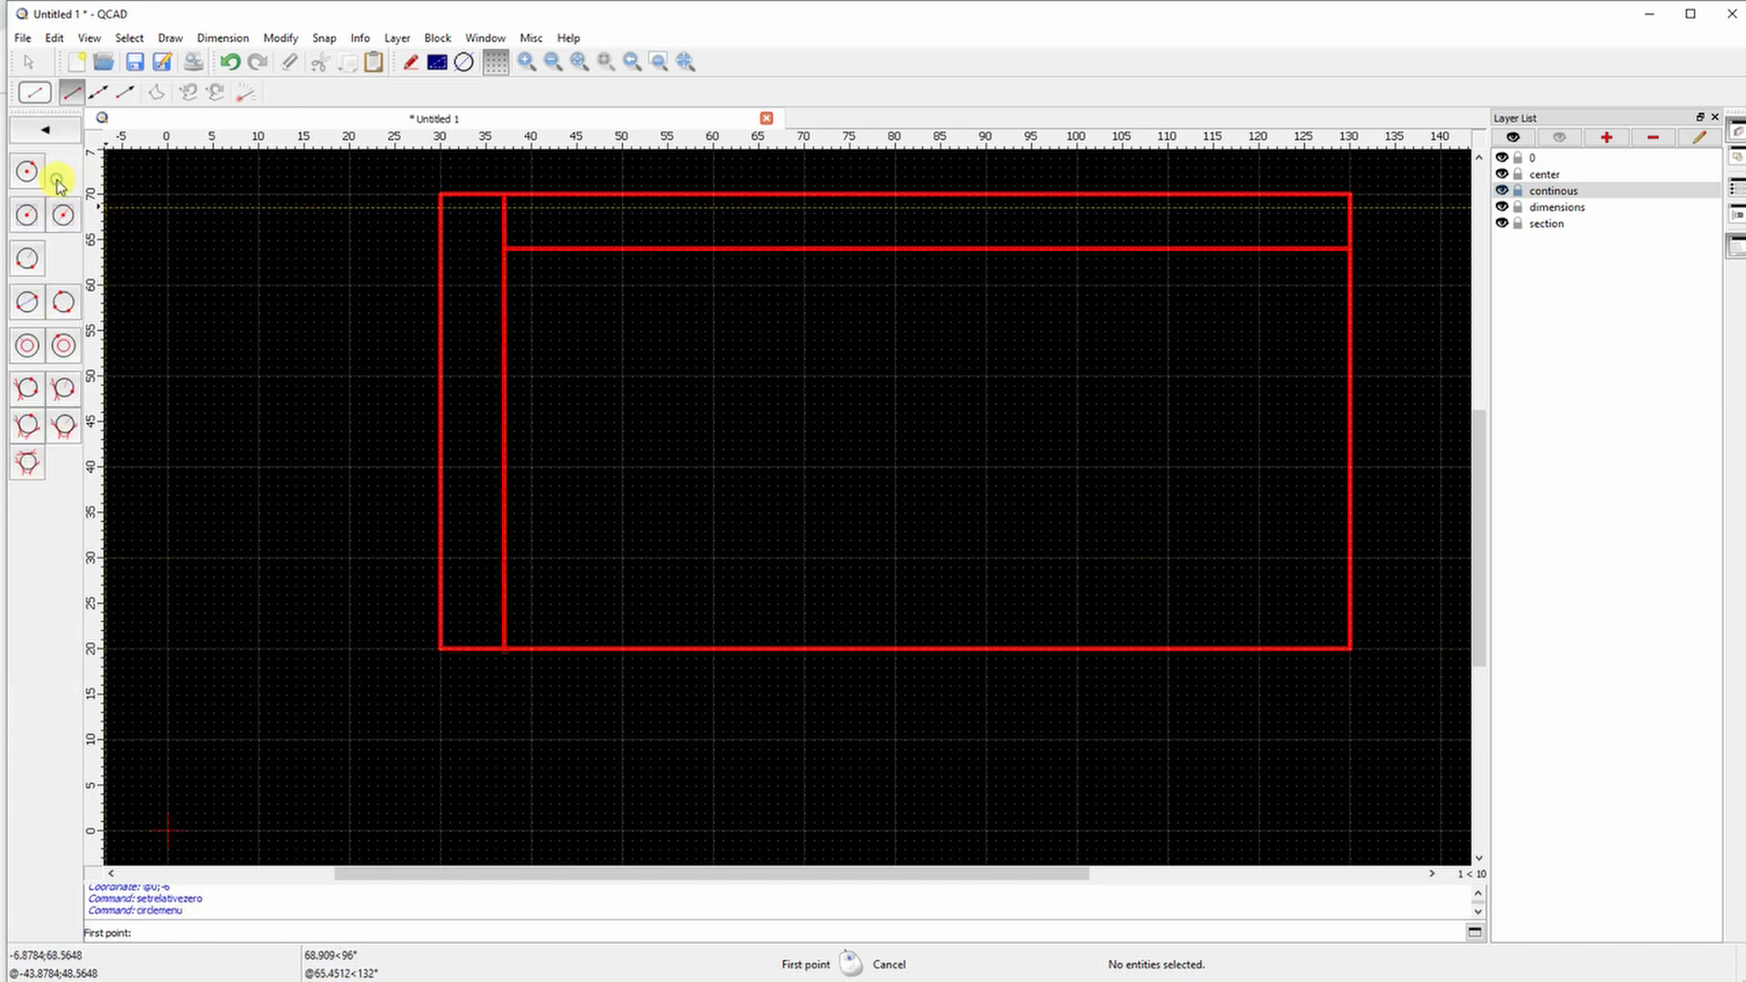
left_click(25, 173)
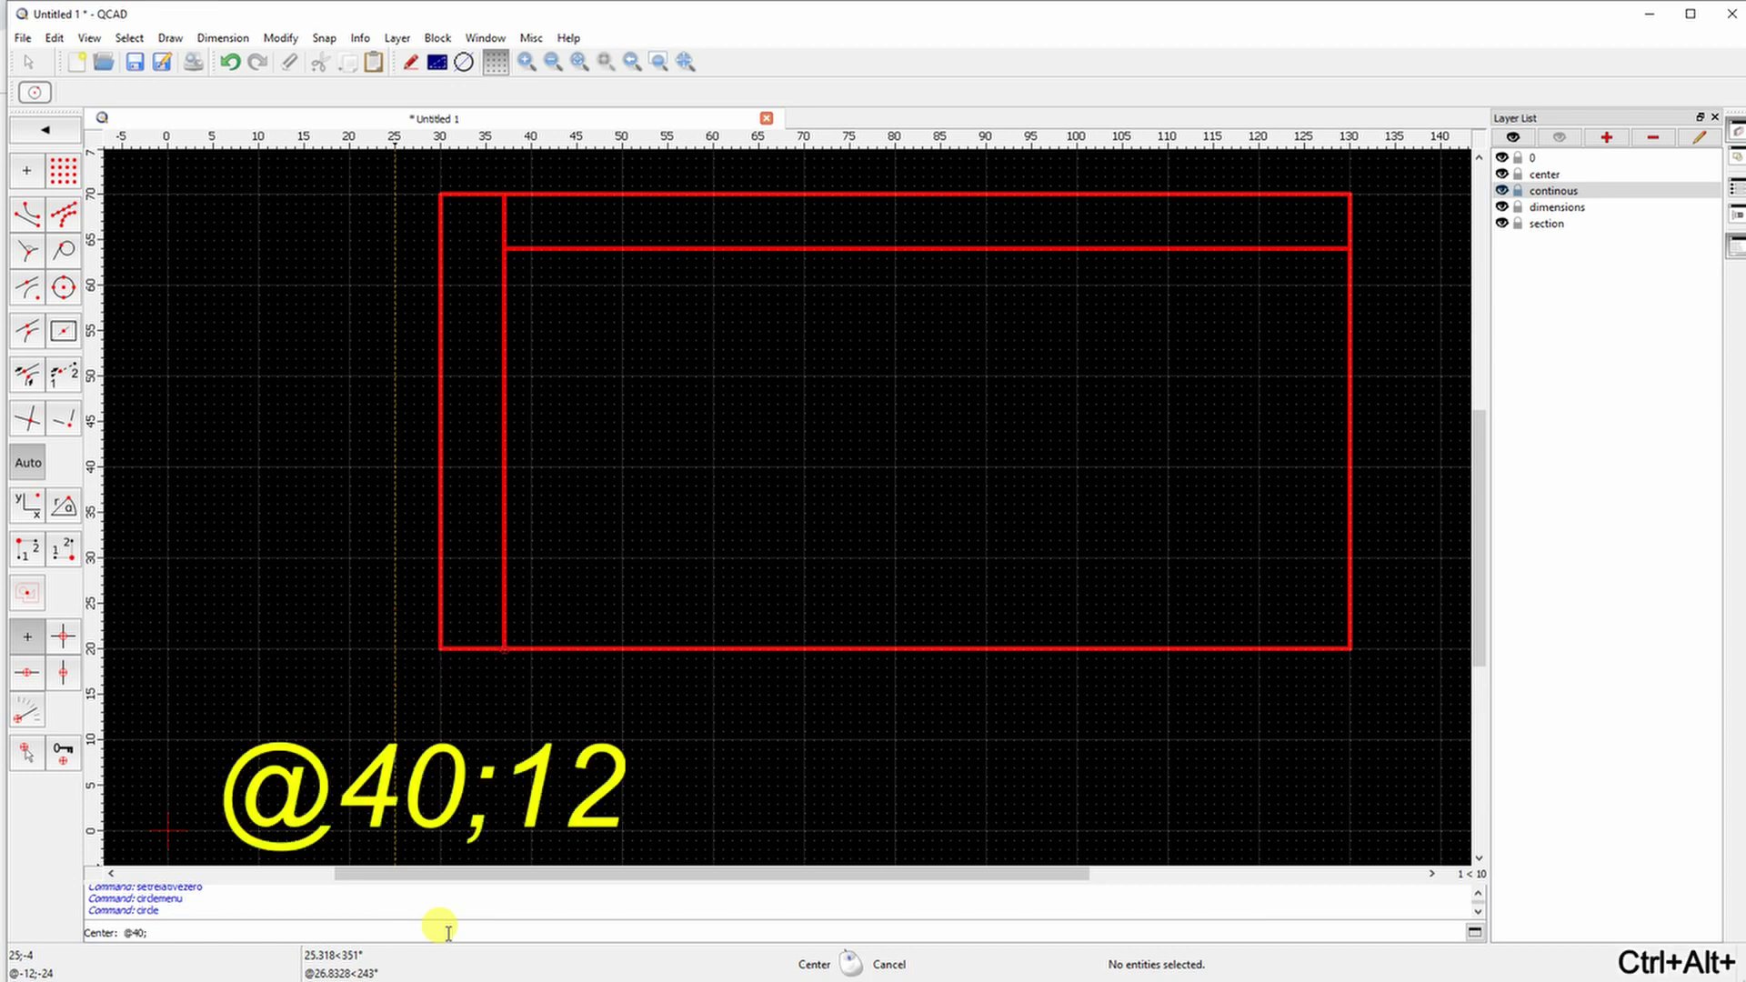
type("@40;12")
key("Return")
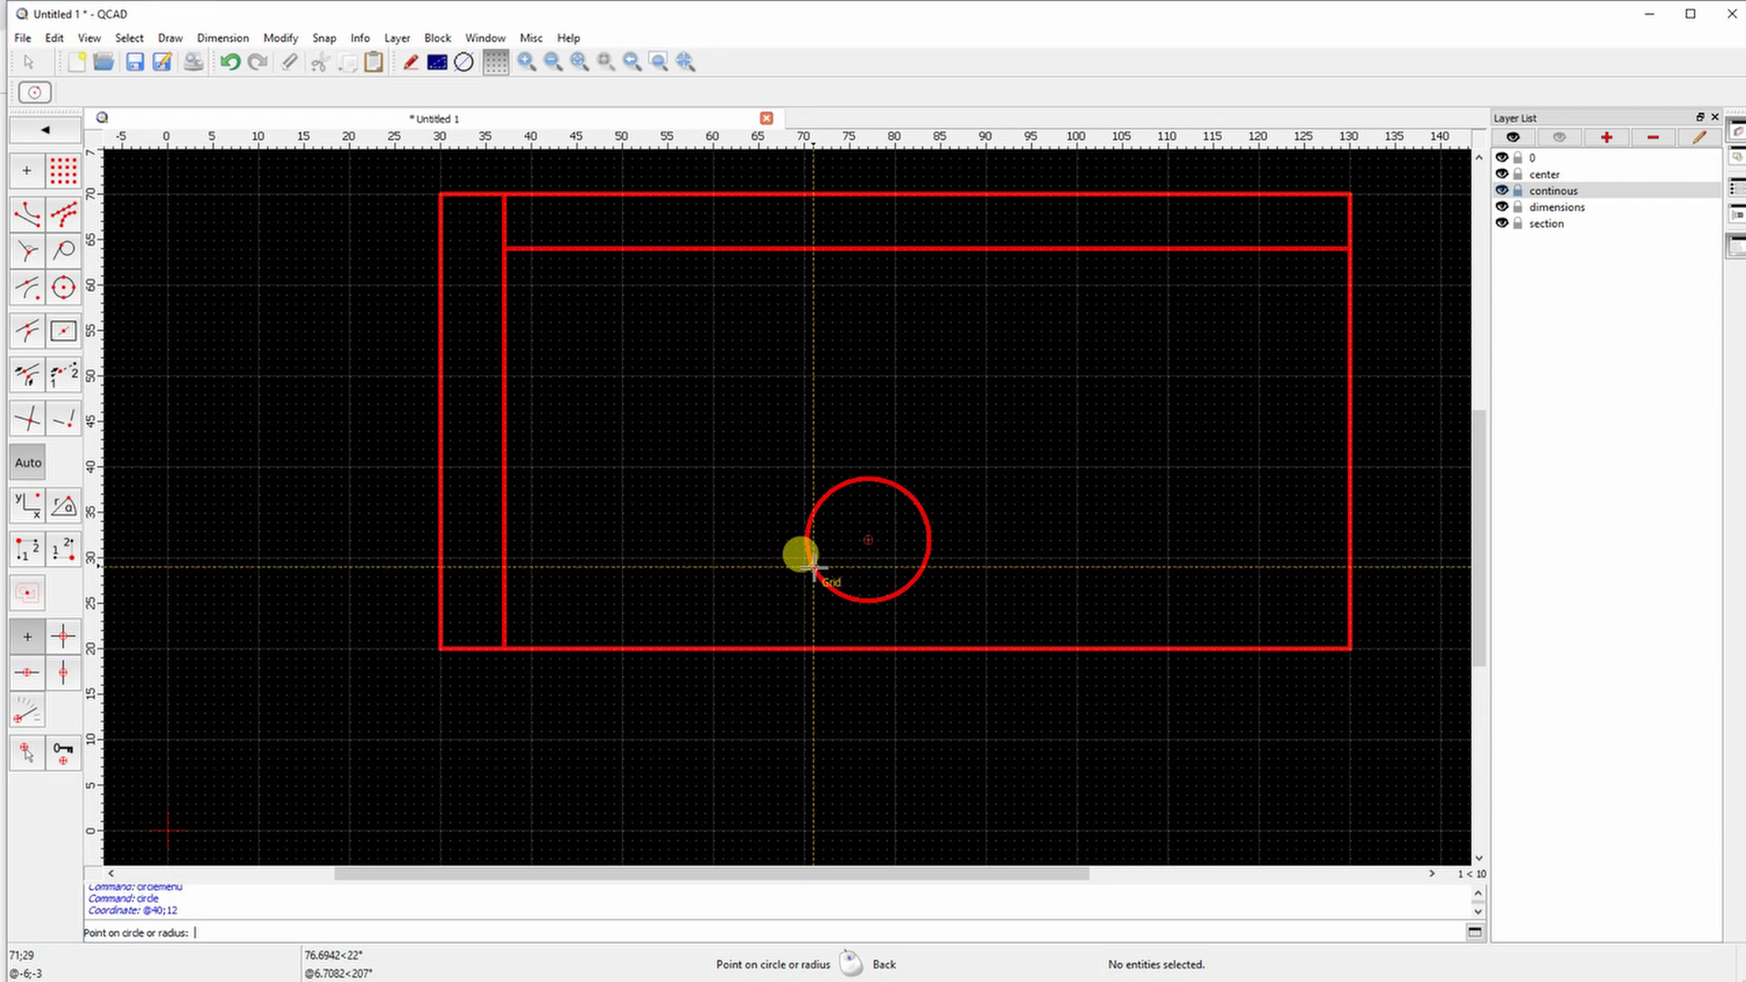
type("8")
key("Return")
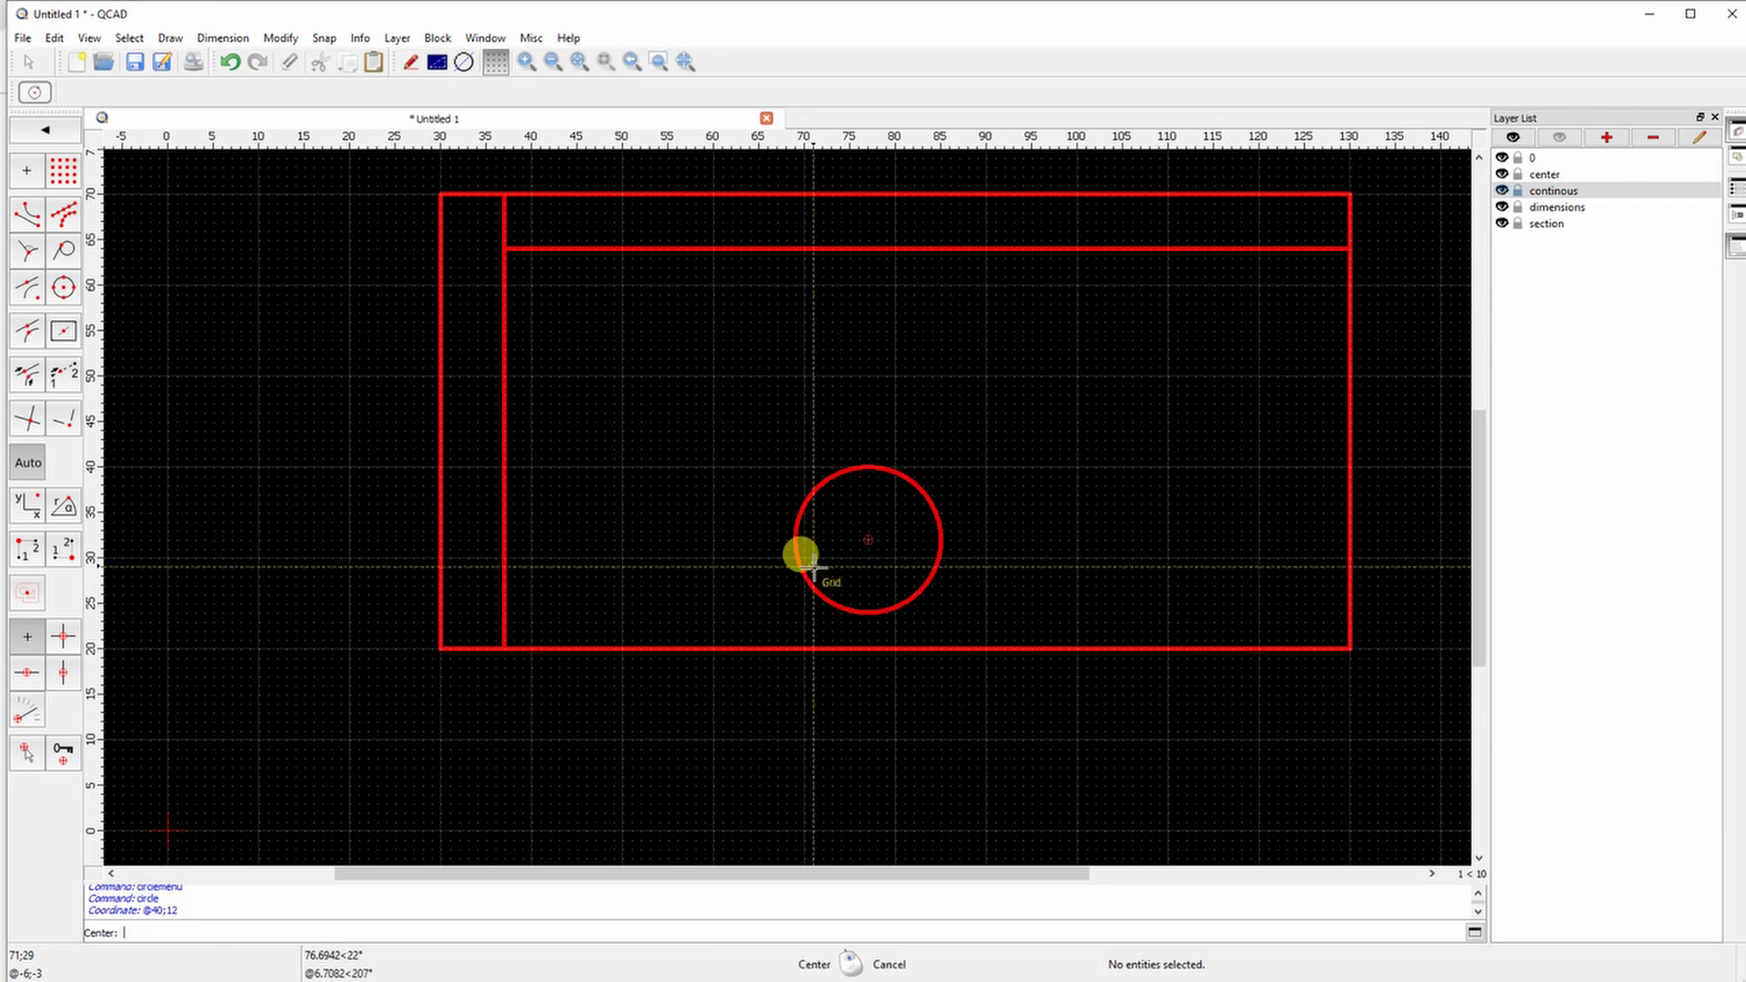
left_click(864, 538)
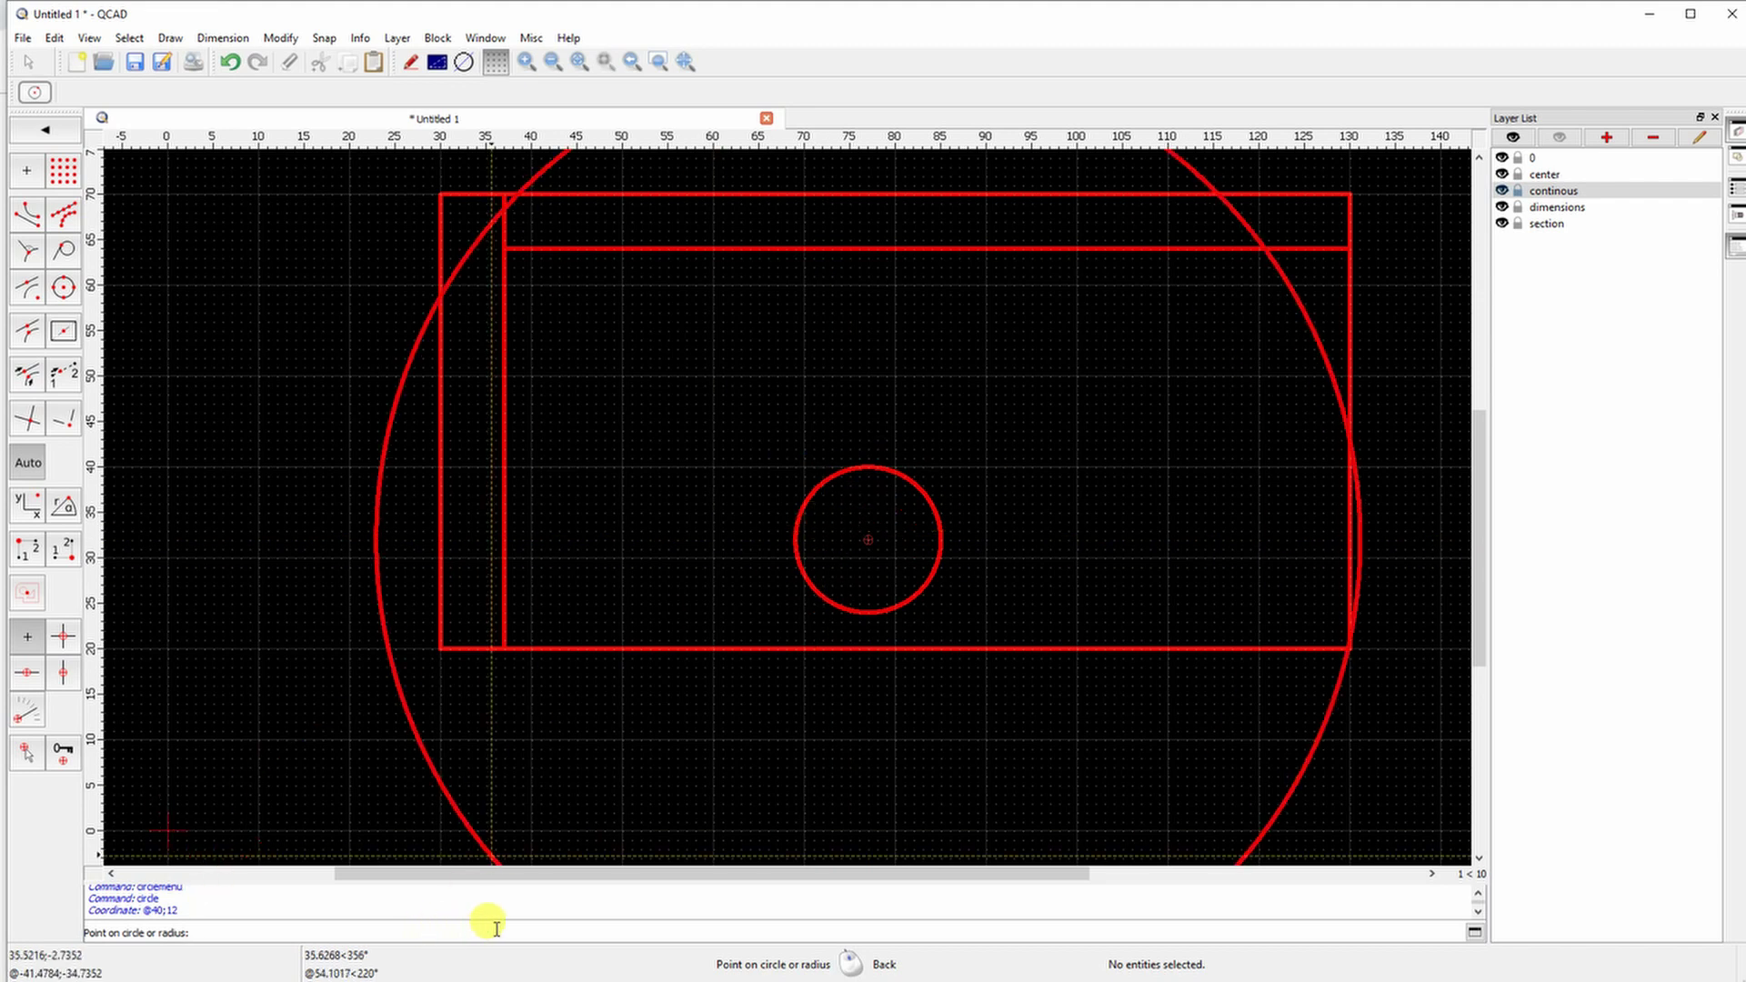
type("6")
key("Return")
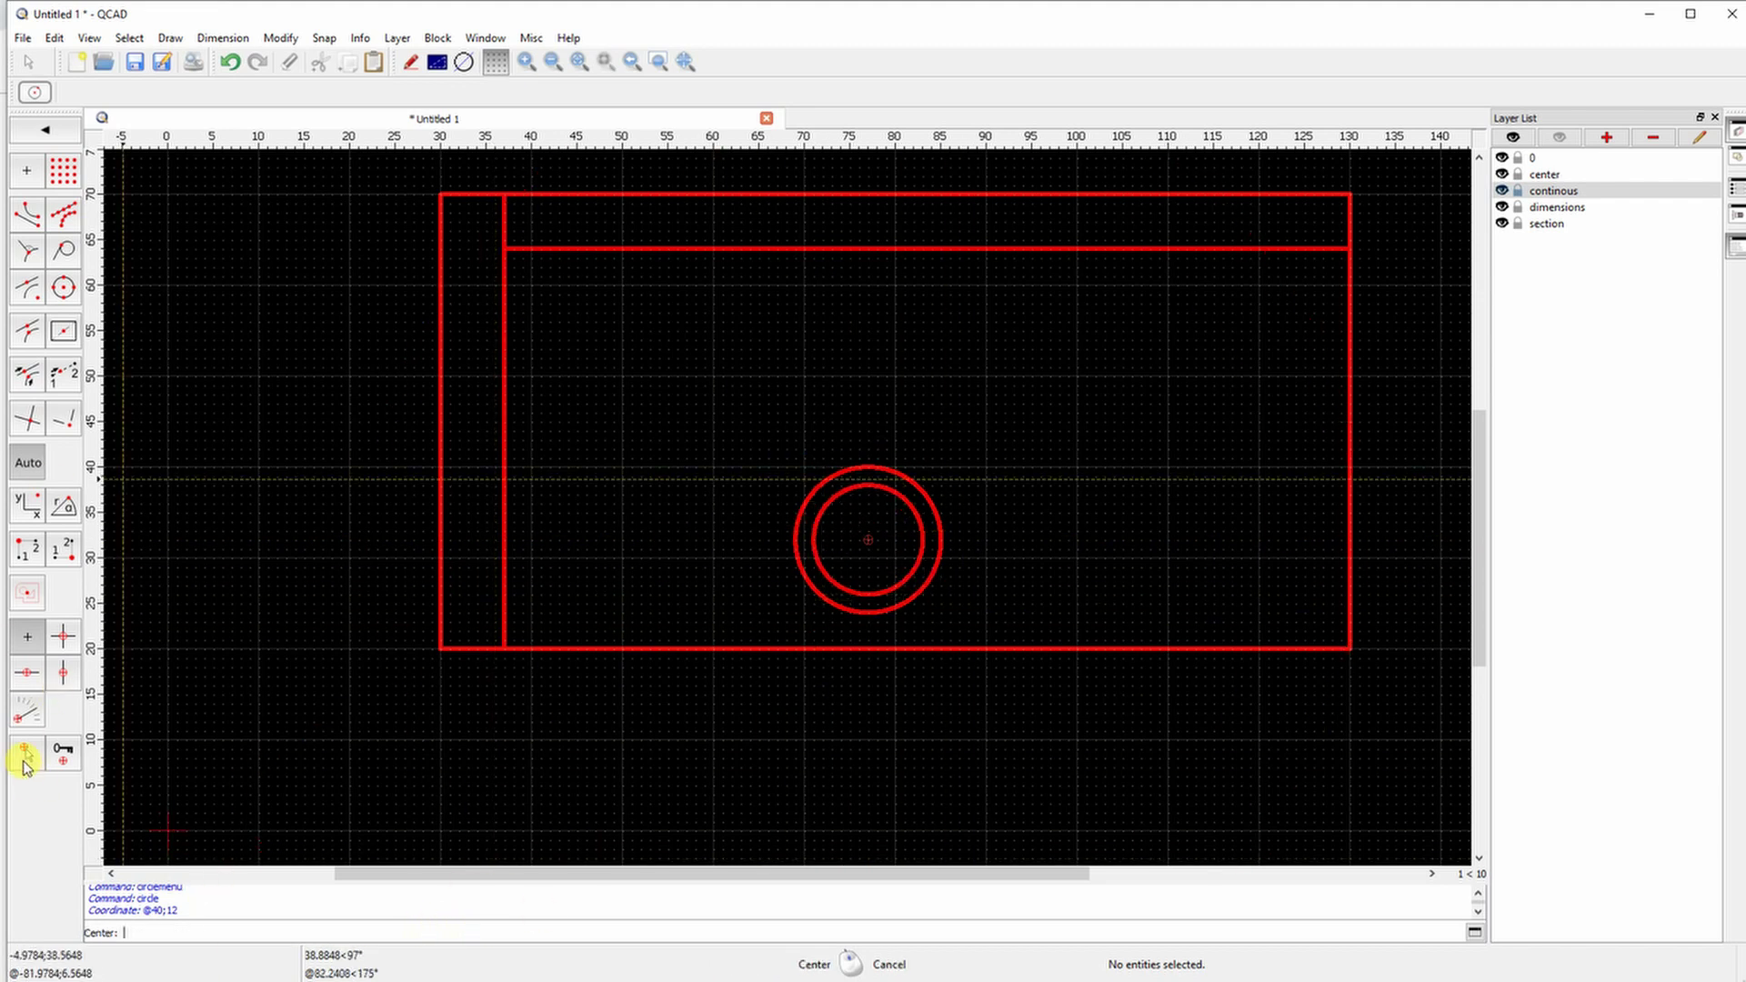
Move the relative zero to the rectangle's lower-right corner
left_click(25, 757)
left_click(1349, 649)
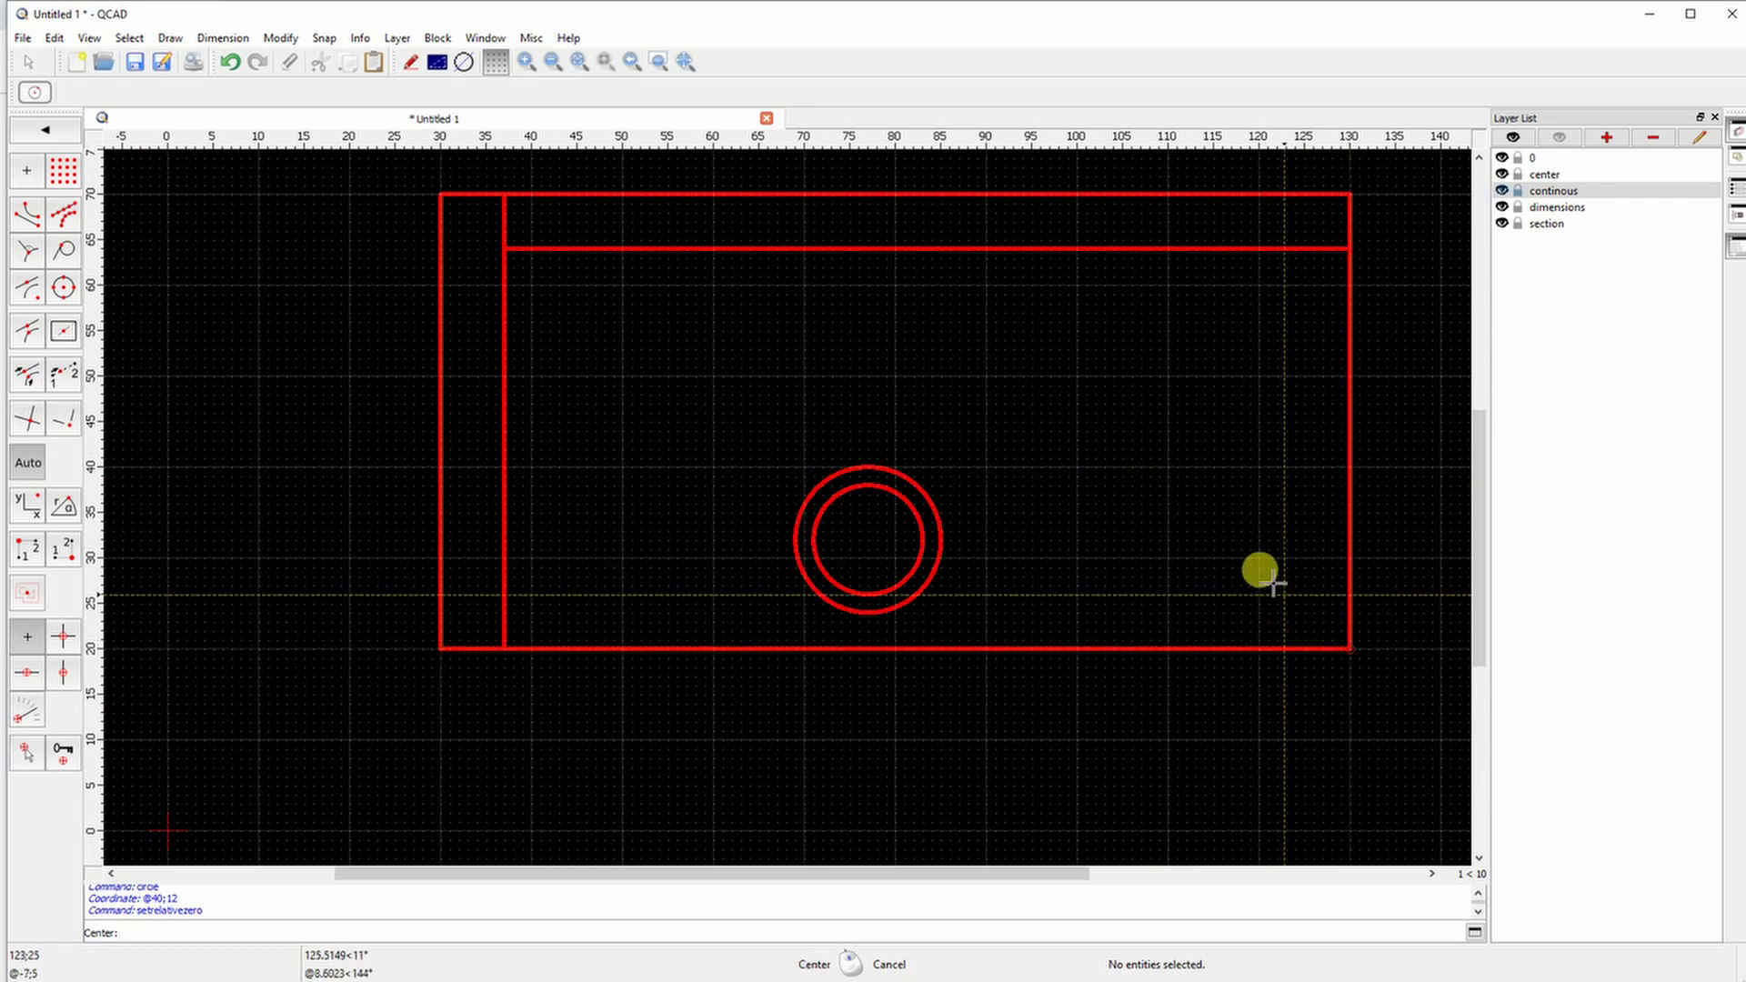
left_click(27, 753)
left_click(1348, 649)
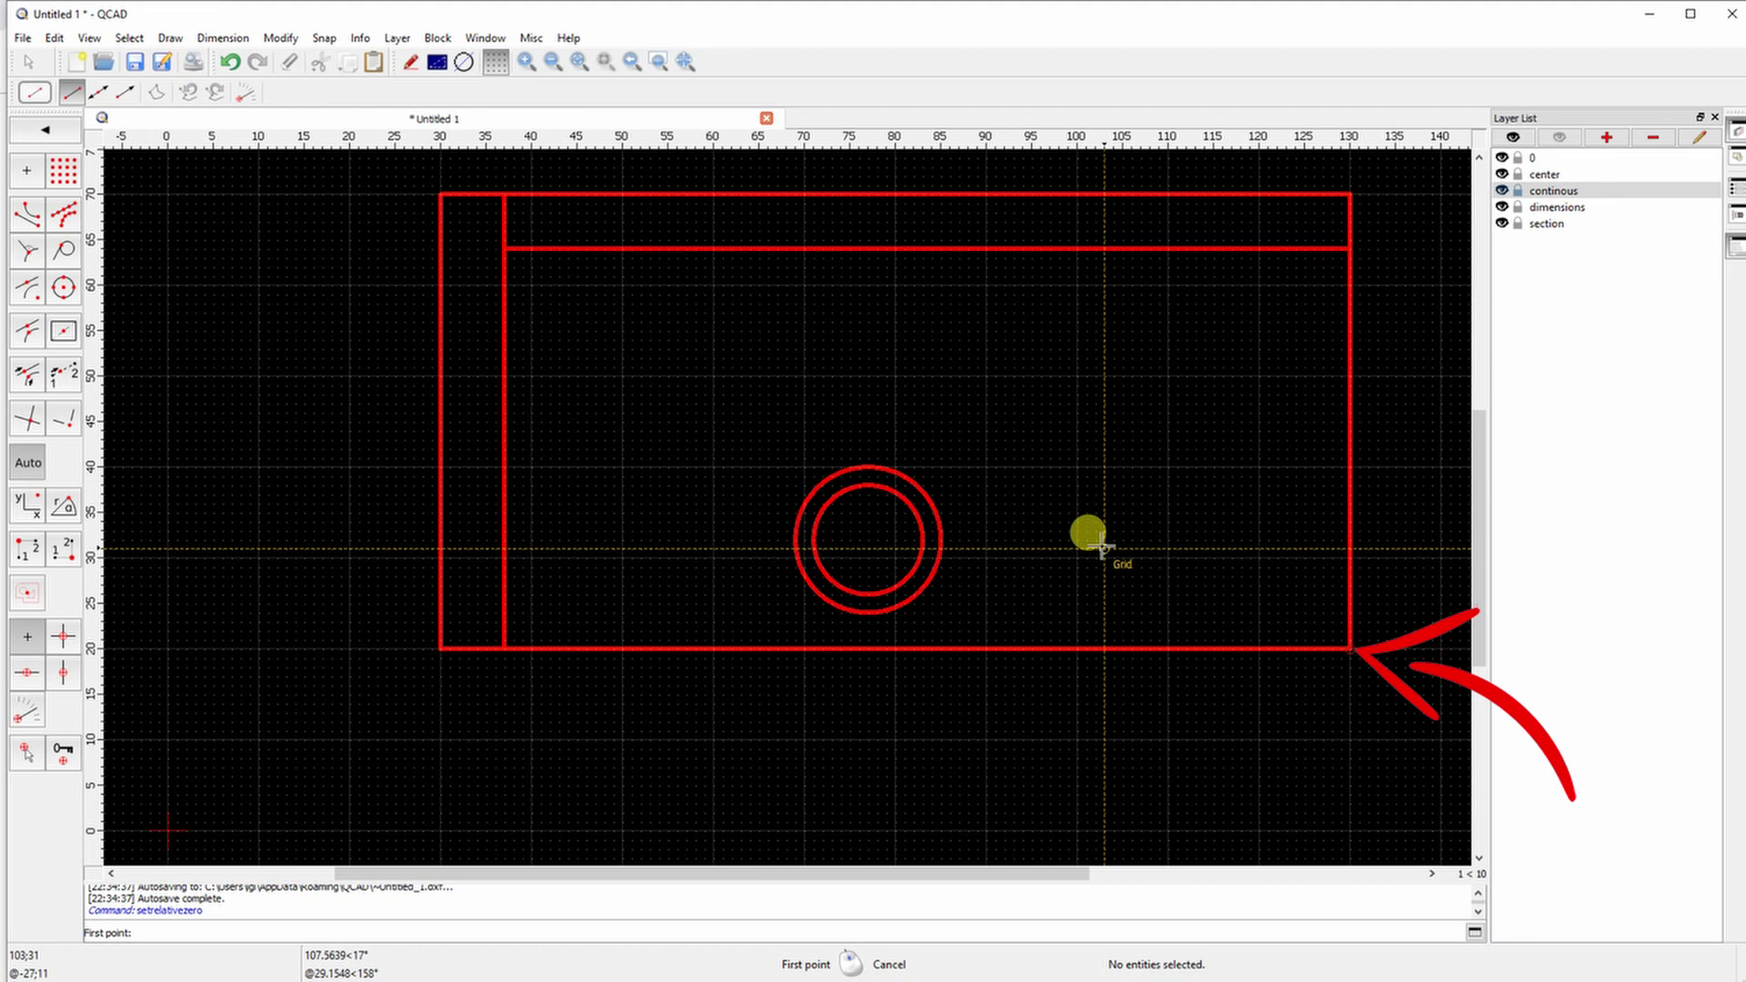
Draw concentric circles of radius 5 and 7 centred at @-10;32 from that corner
left_click(43, 130)
left_click(29, 166)
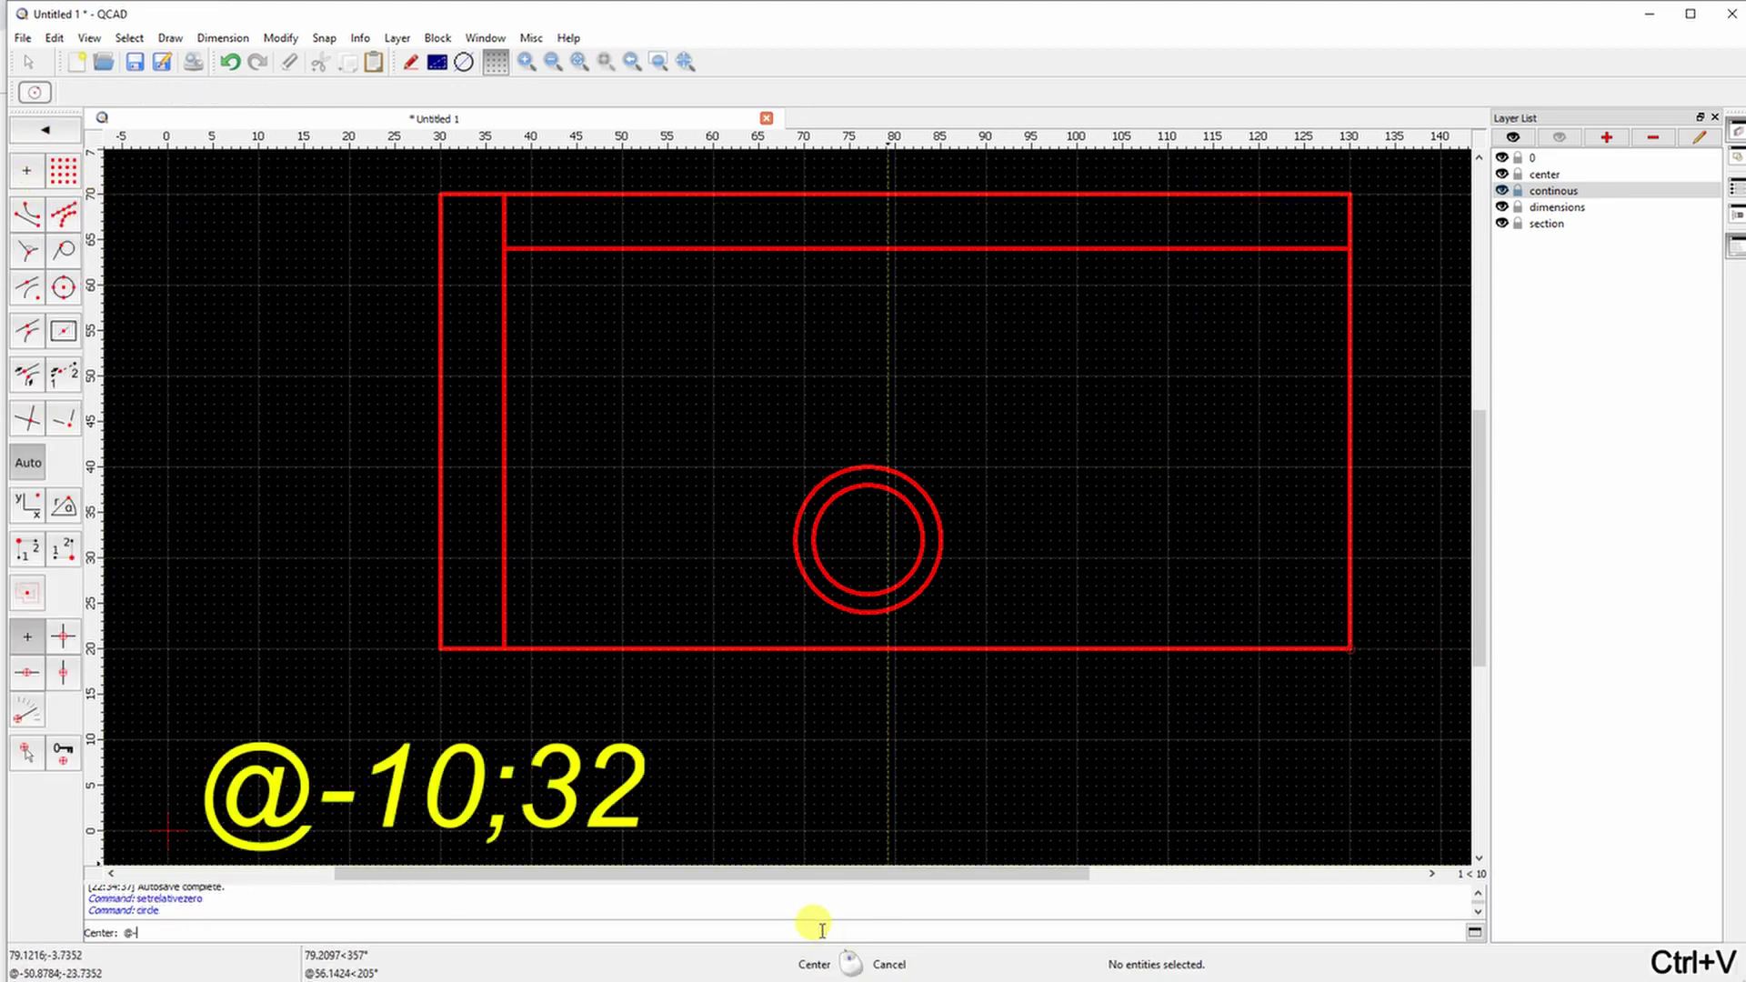
key("Return")
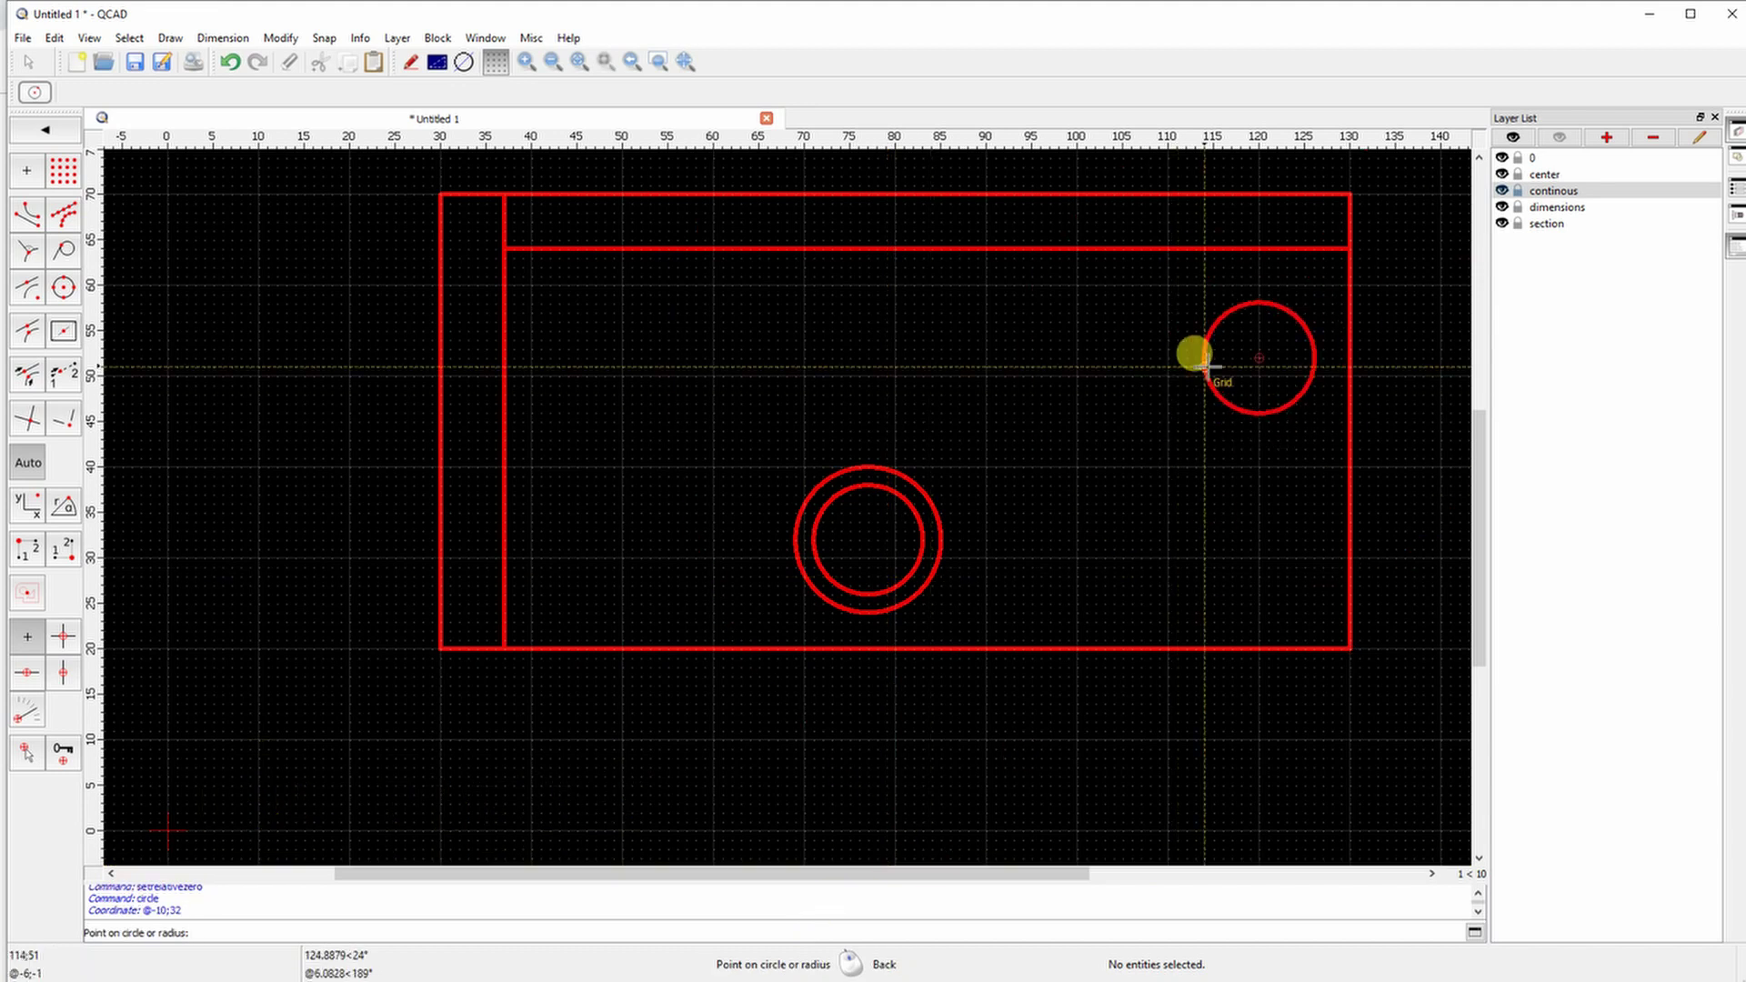
type("5")
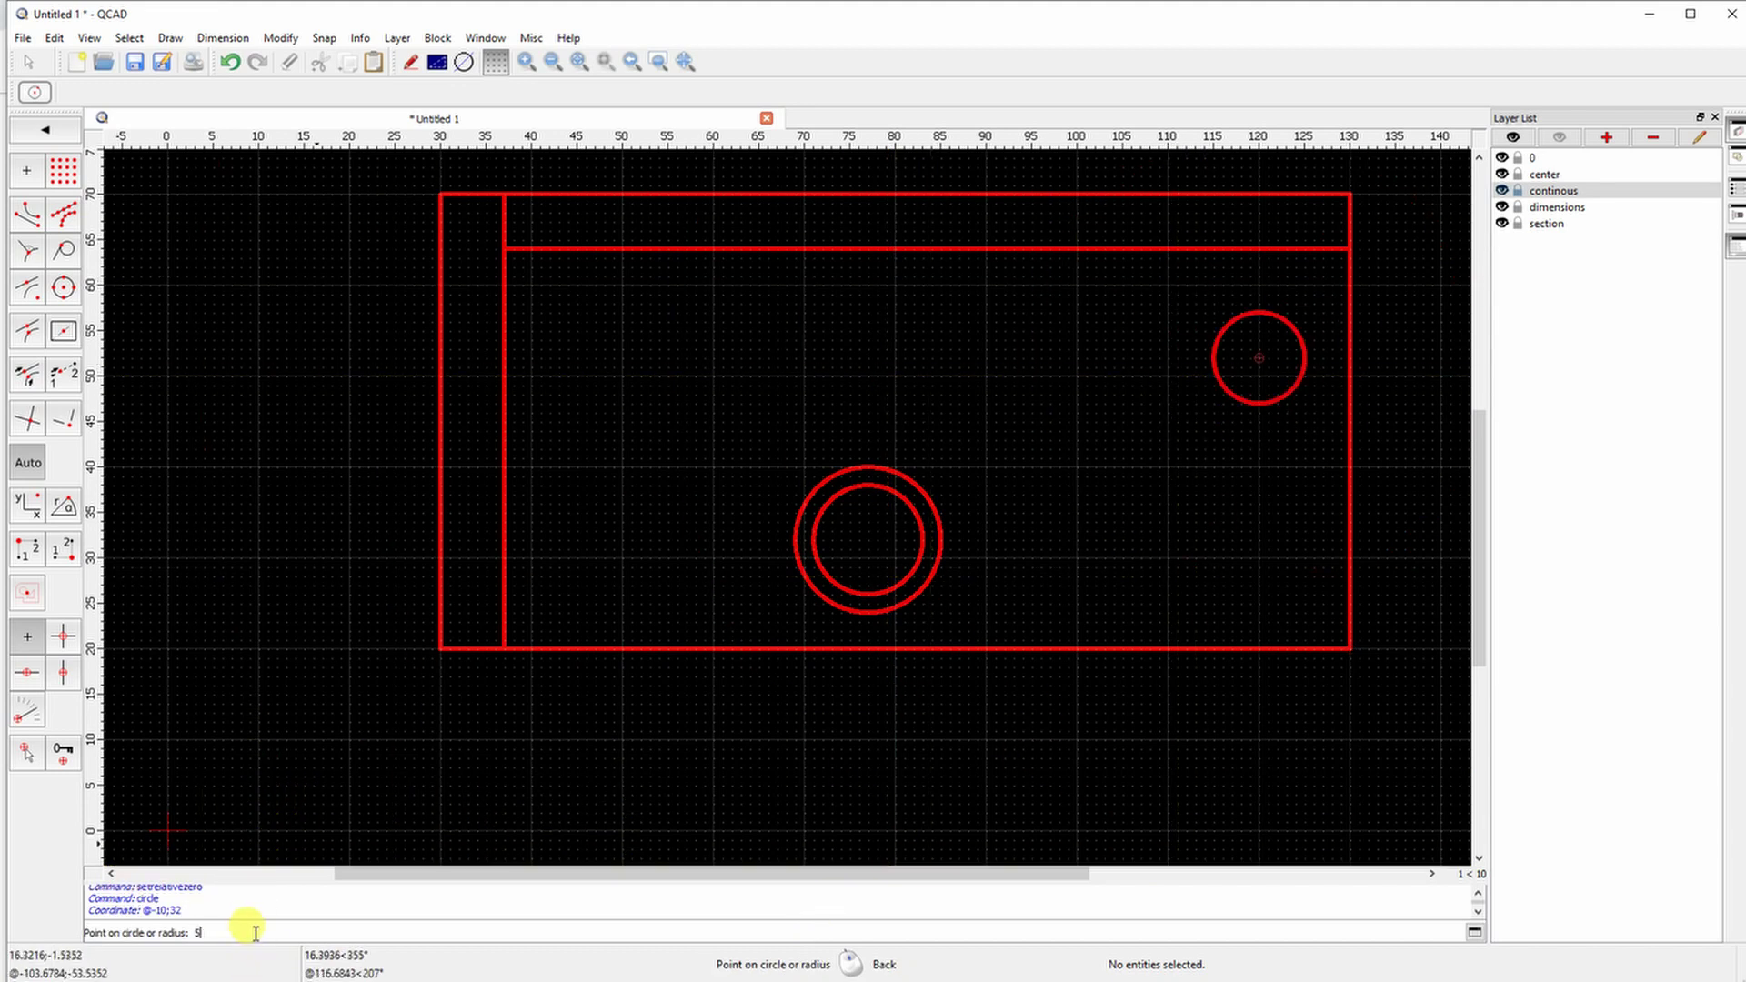
key("Return")
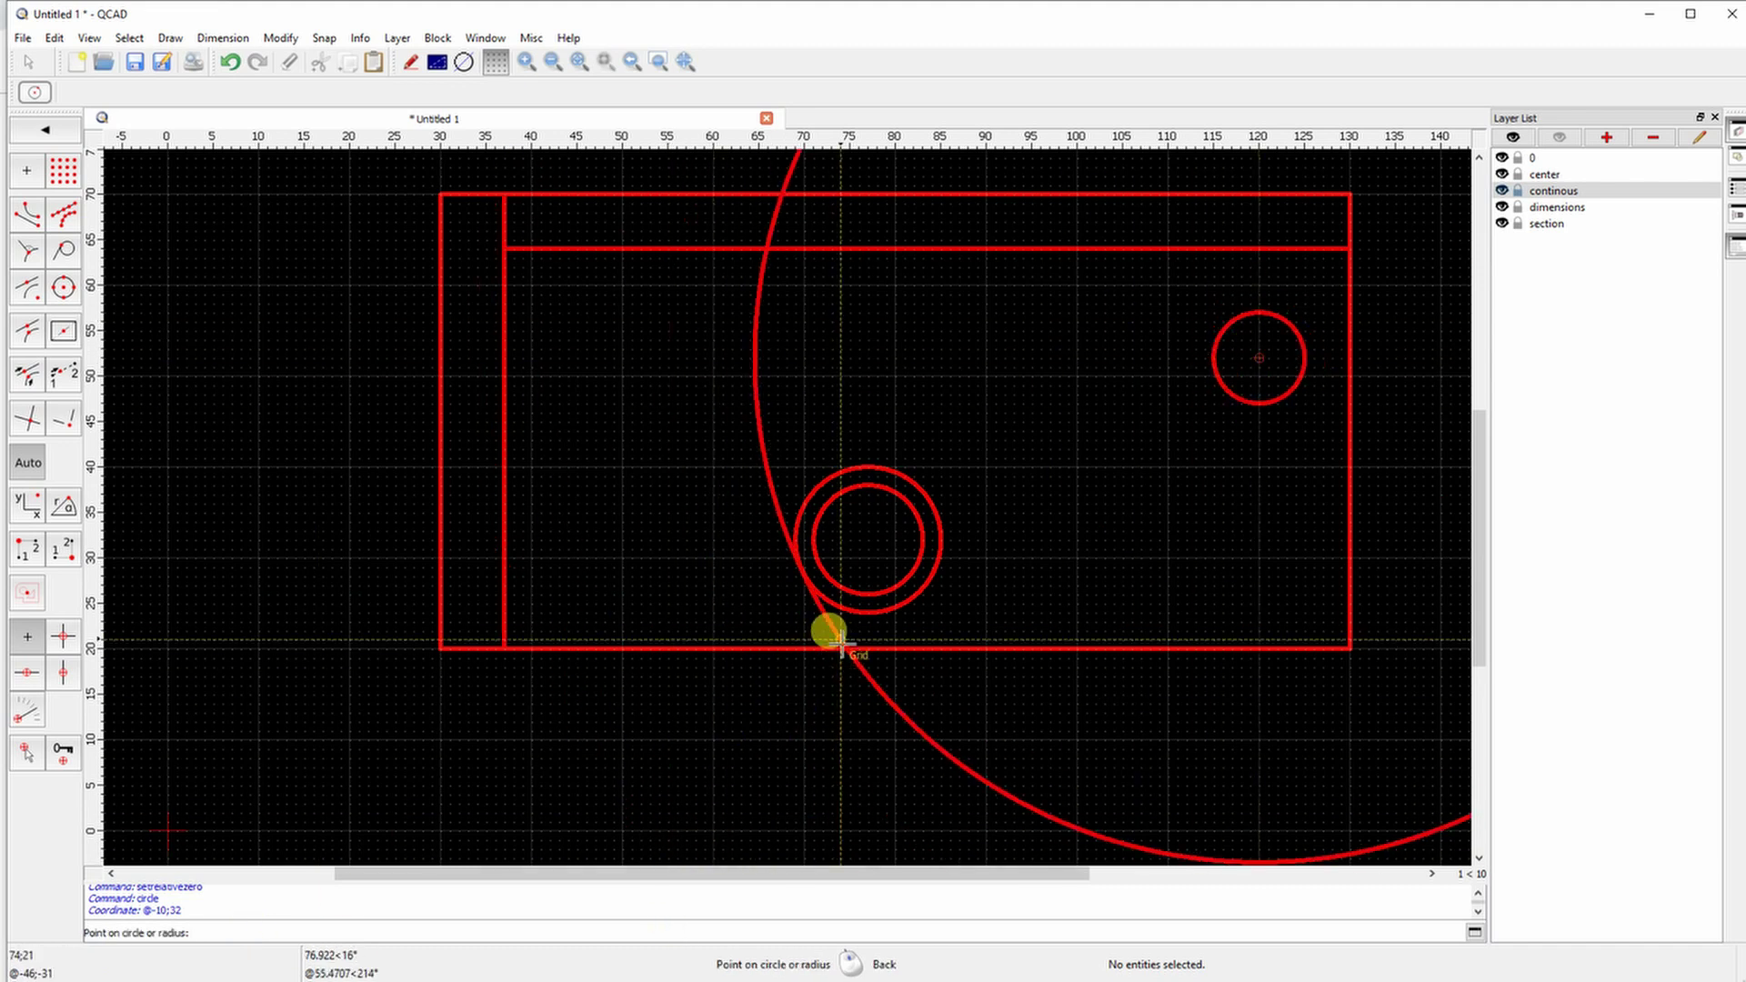
type("7")
key("Return")
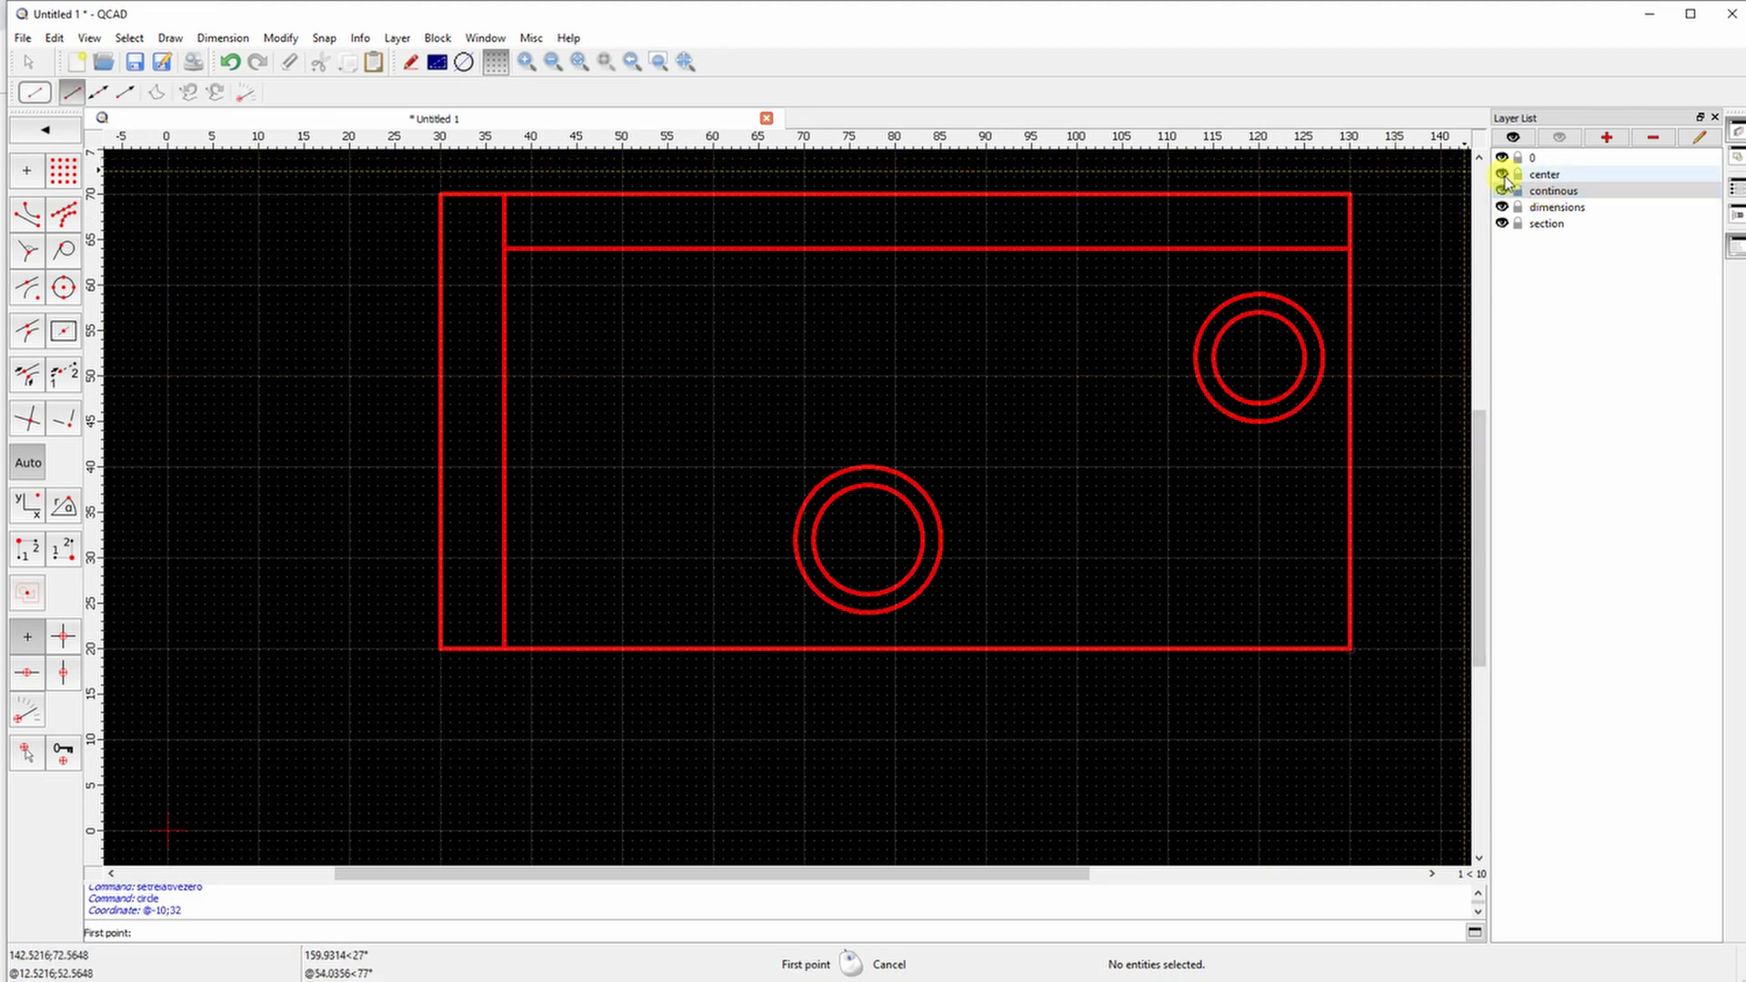
Draw horizontal and vertical centre lines through the right hole's centre
left_click(45, 133)
left_click(46, 133)
left_click(29, 171)
left_click(29, 171)
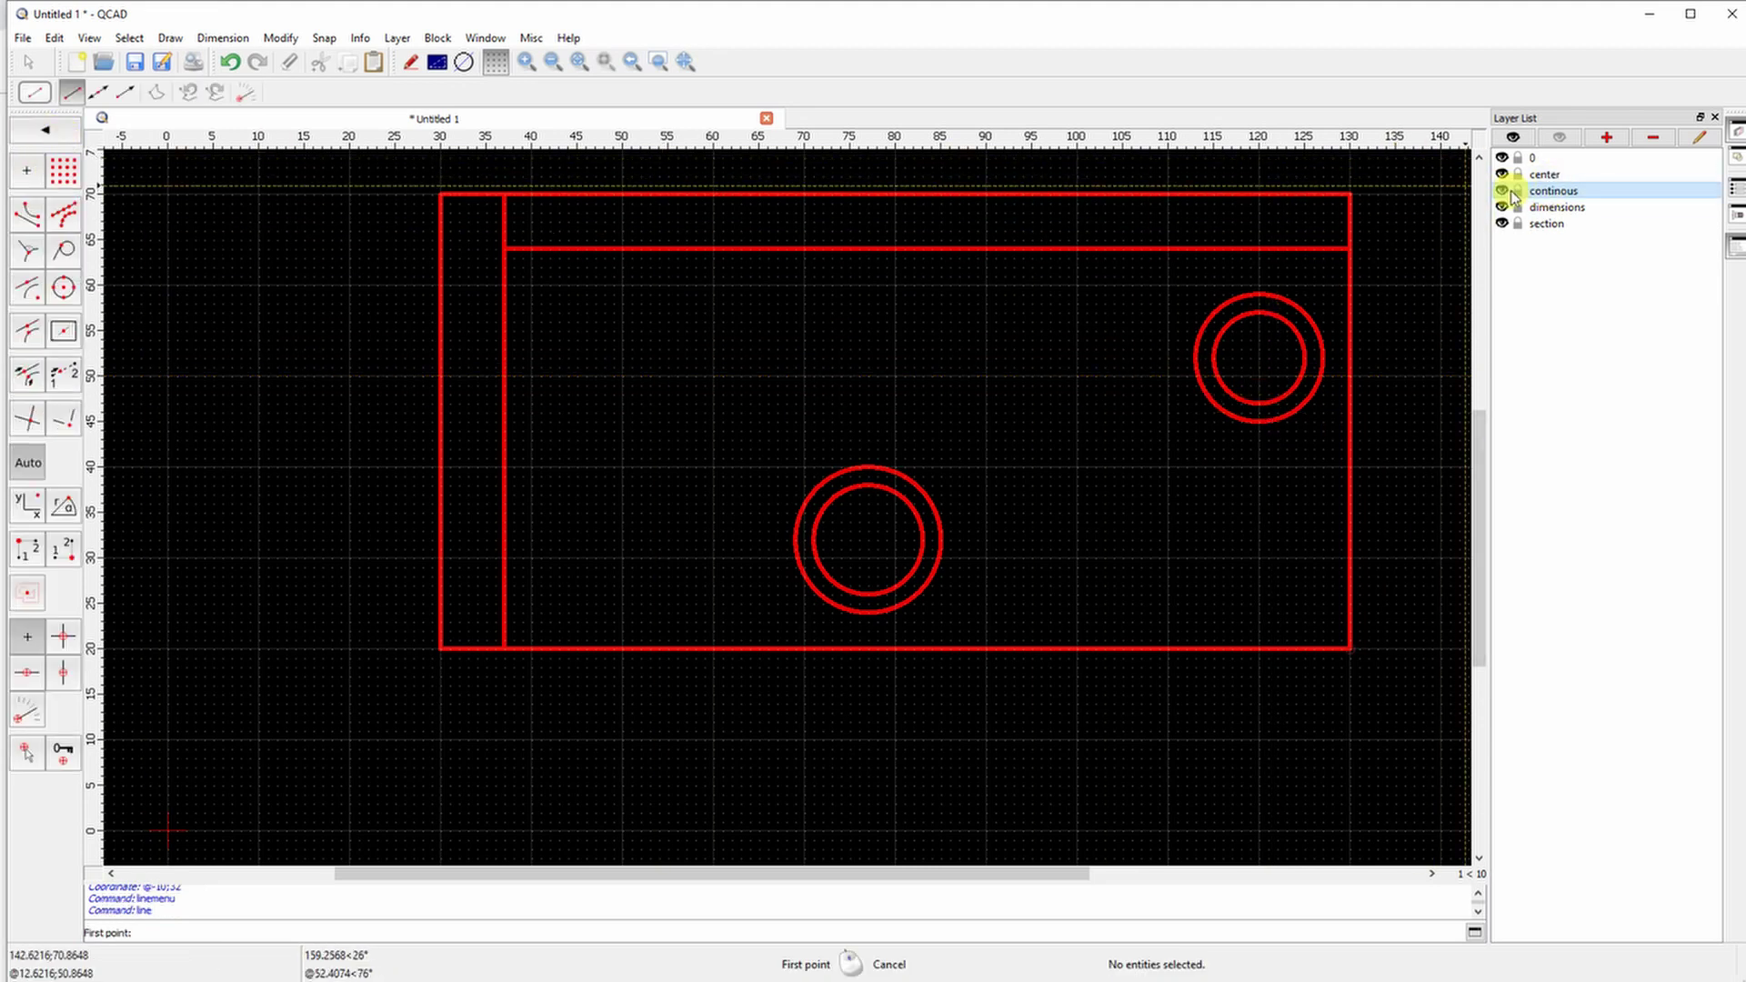
scroll(1252, 378, "up", 4)
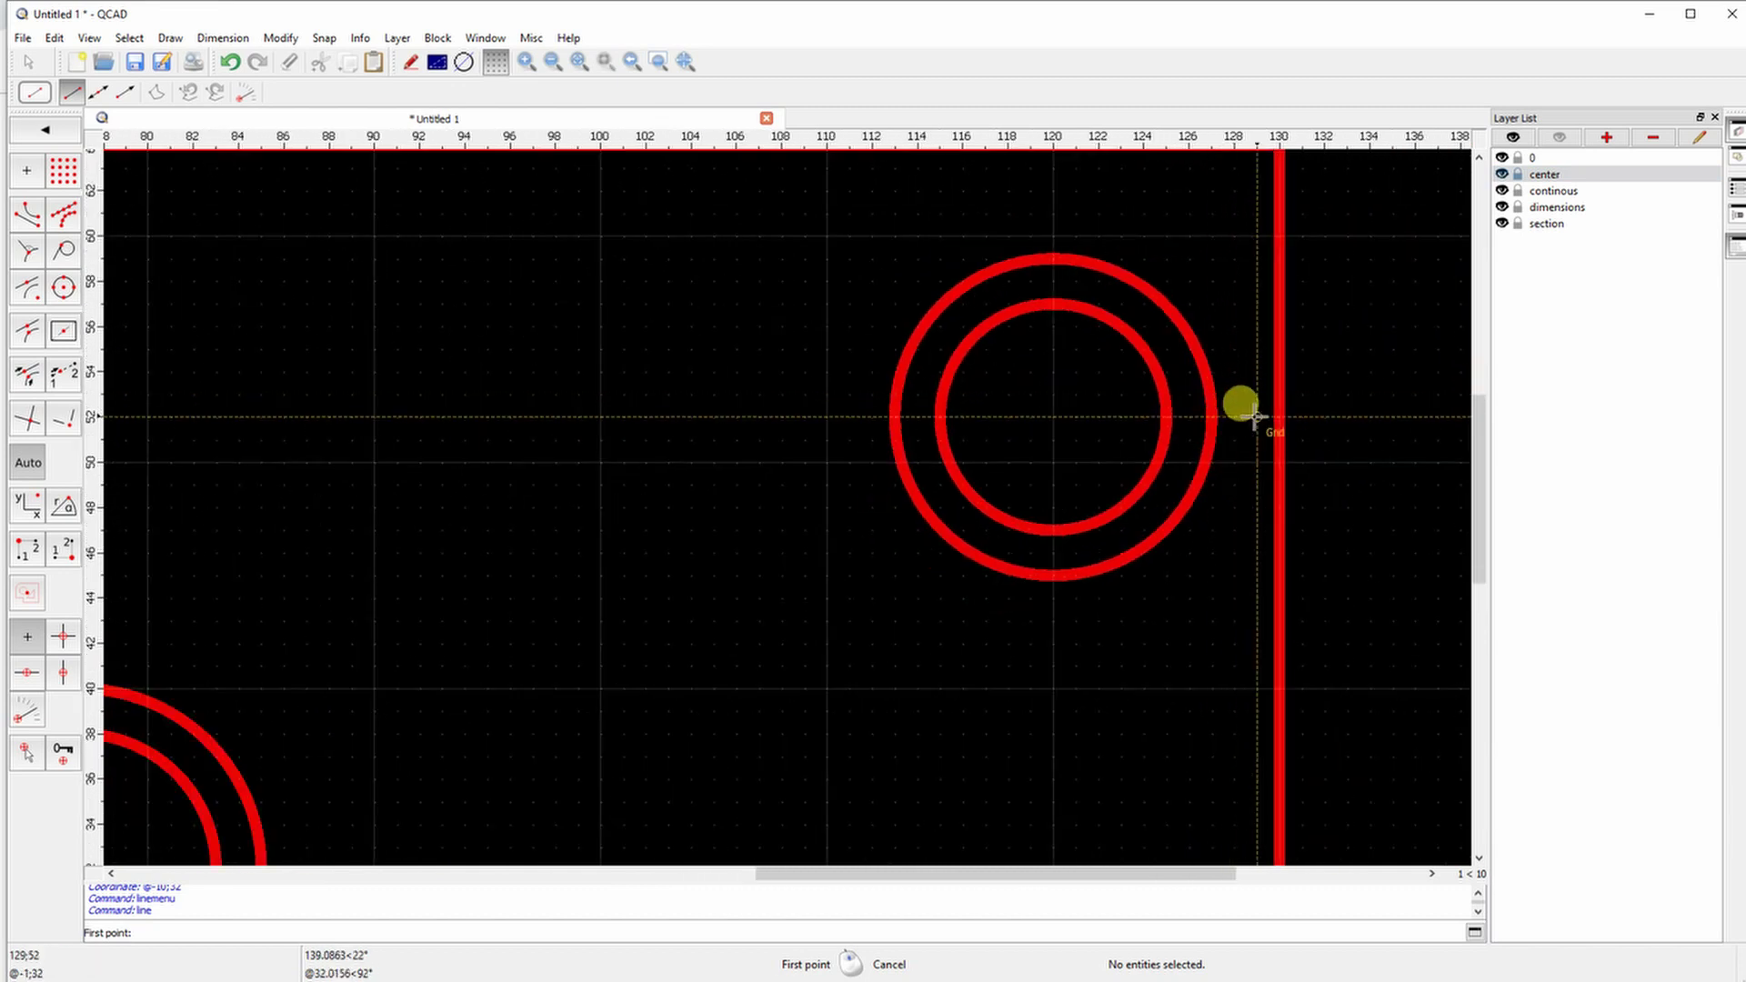
left_click(1235, 417)
left_click(871, 416)
key("Escape")
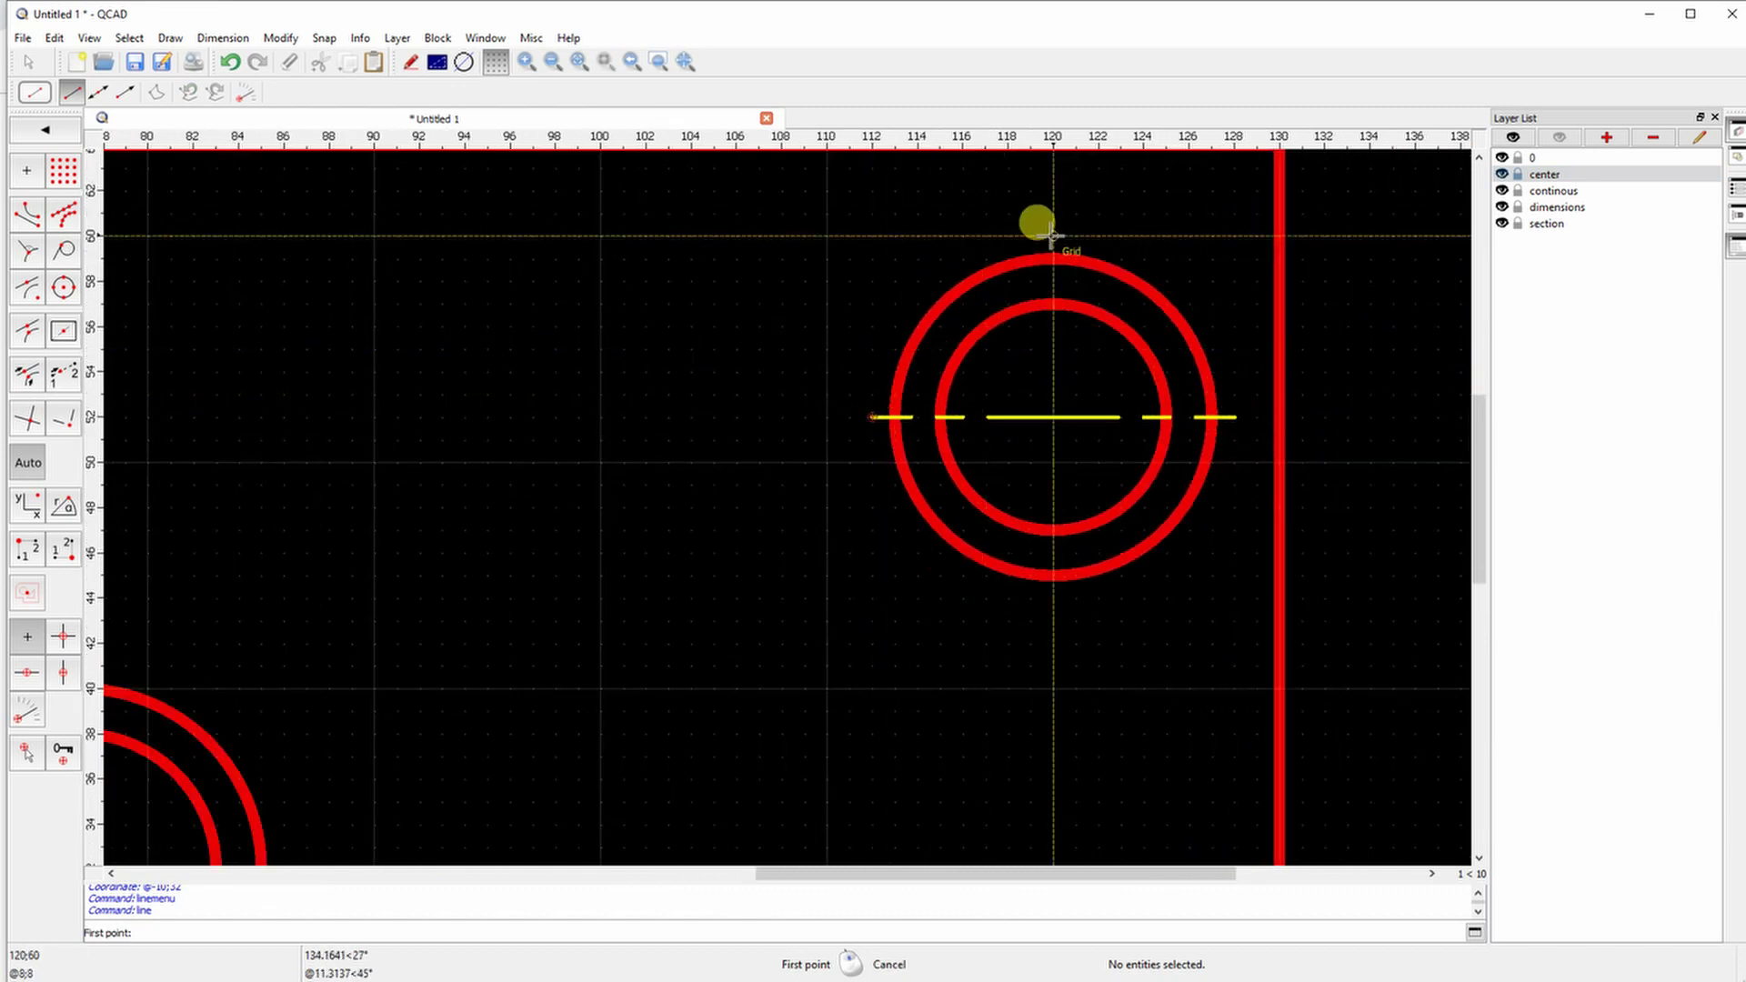
left_click(1052, 234)
left_click(1053, 598)
scroll(868, 598, "down", 3)
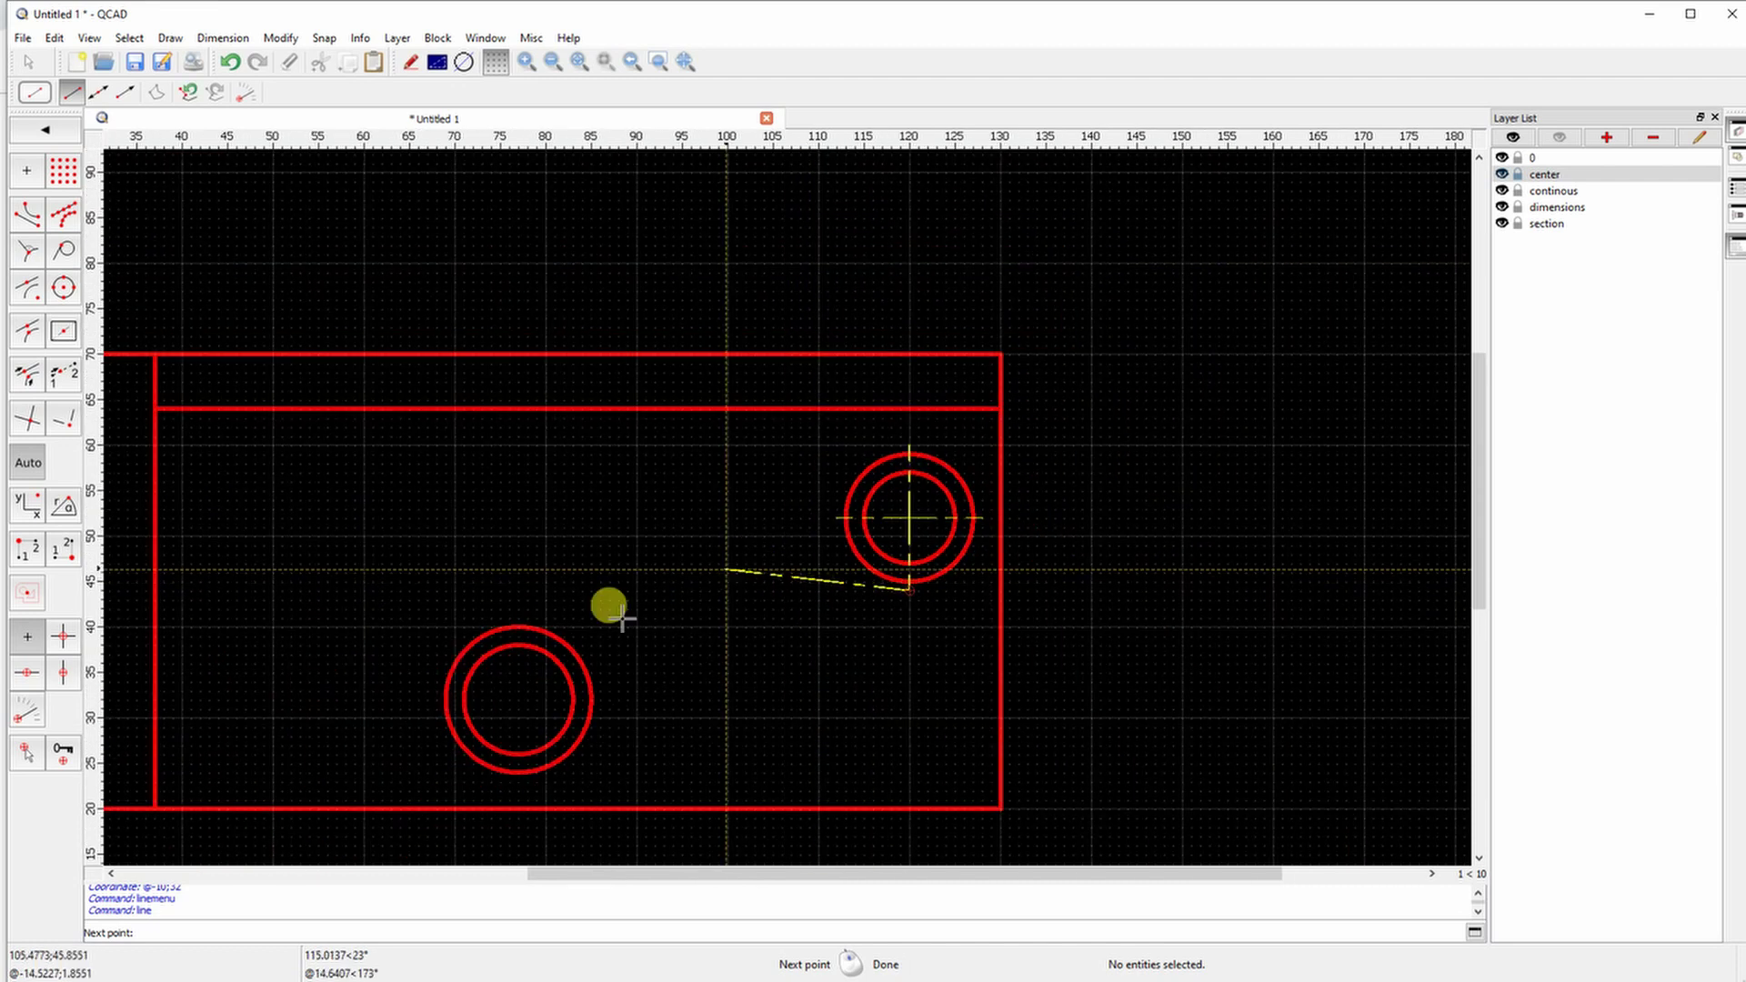
key("Escape")
Draw vertical and horizontal centre lines through the left hole's centre
scroll(479, 694, "up", 5)
left_click(651, 344)
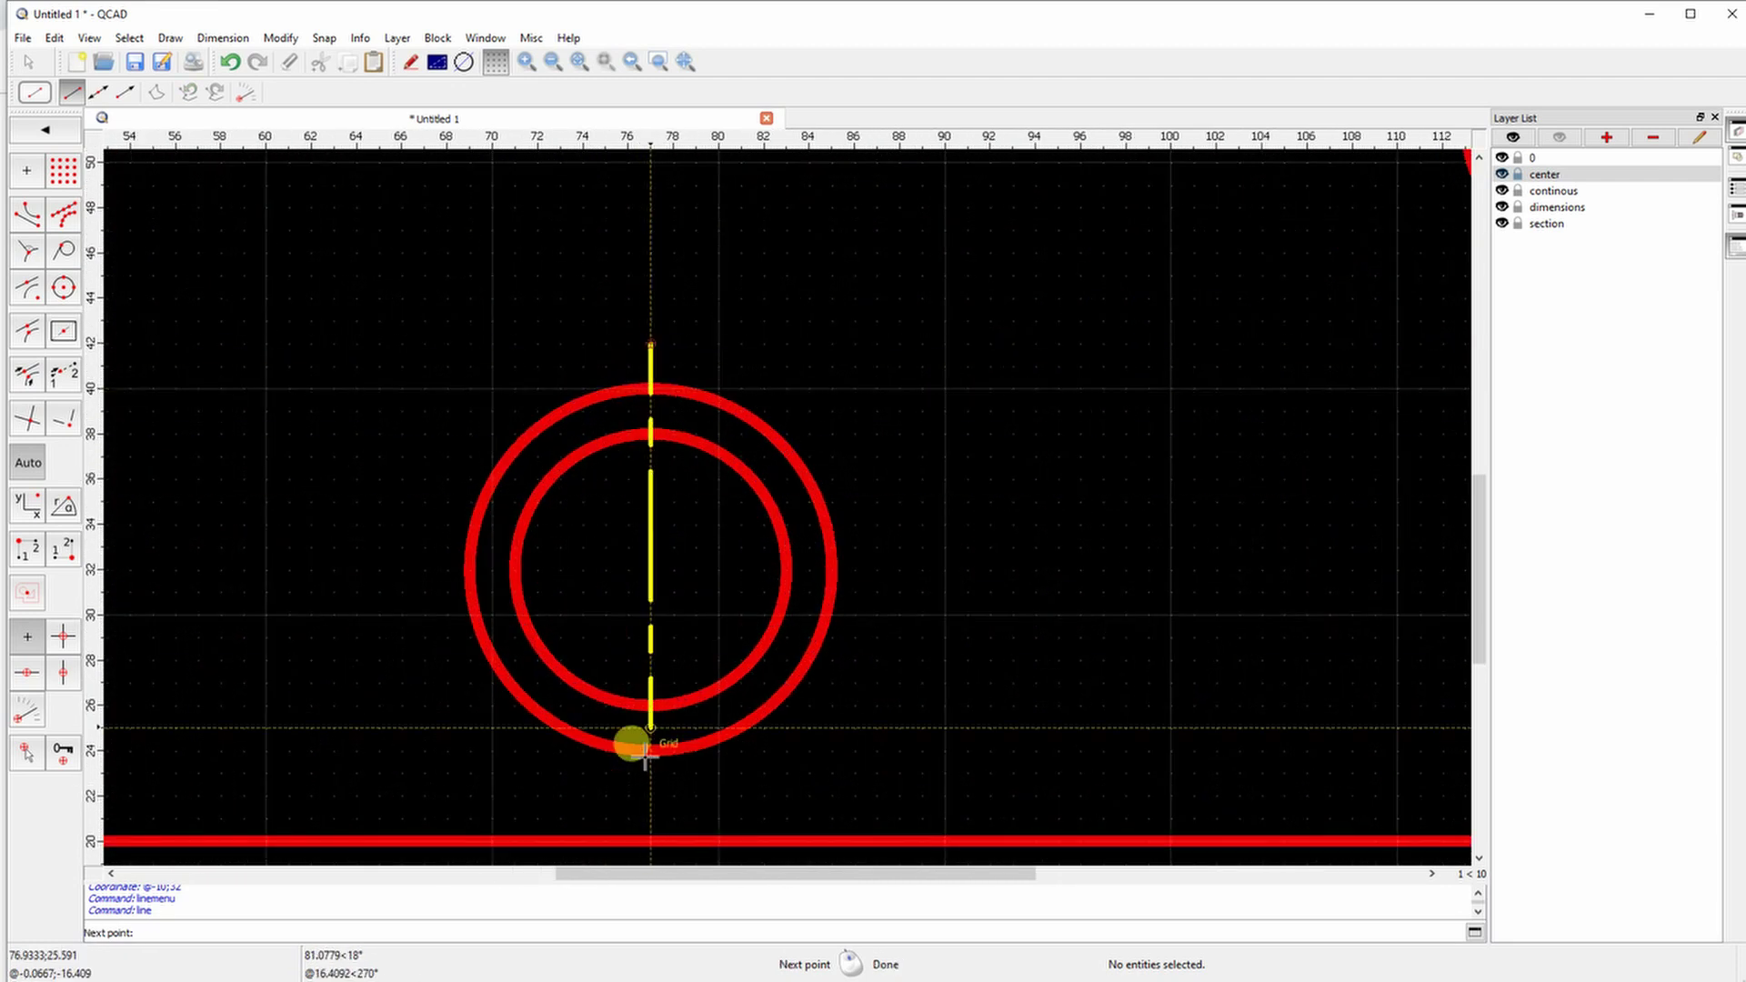
left_click(650, 796)
key("Escape")
left_click(424, 570)
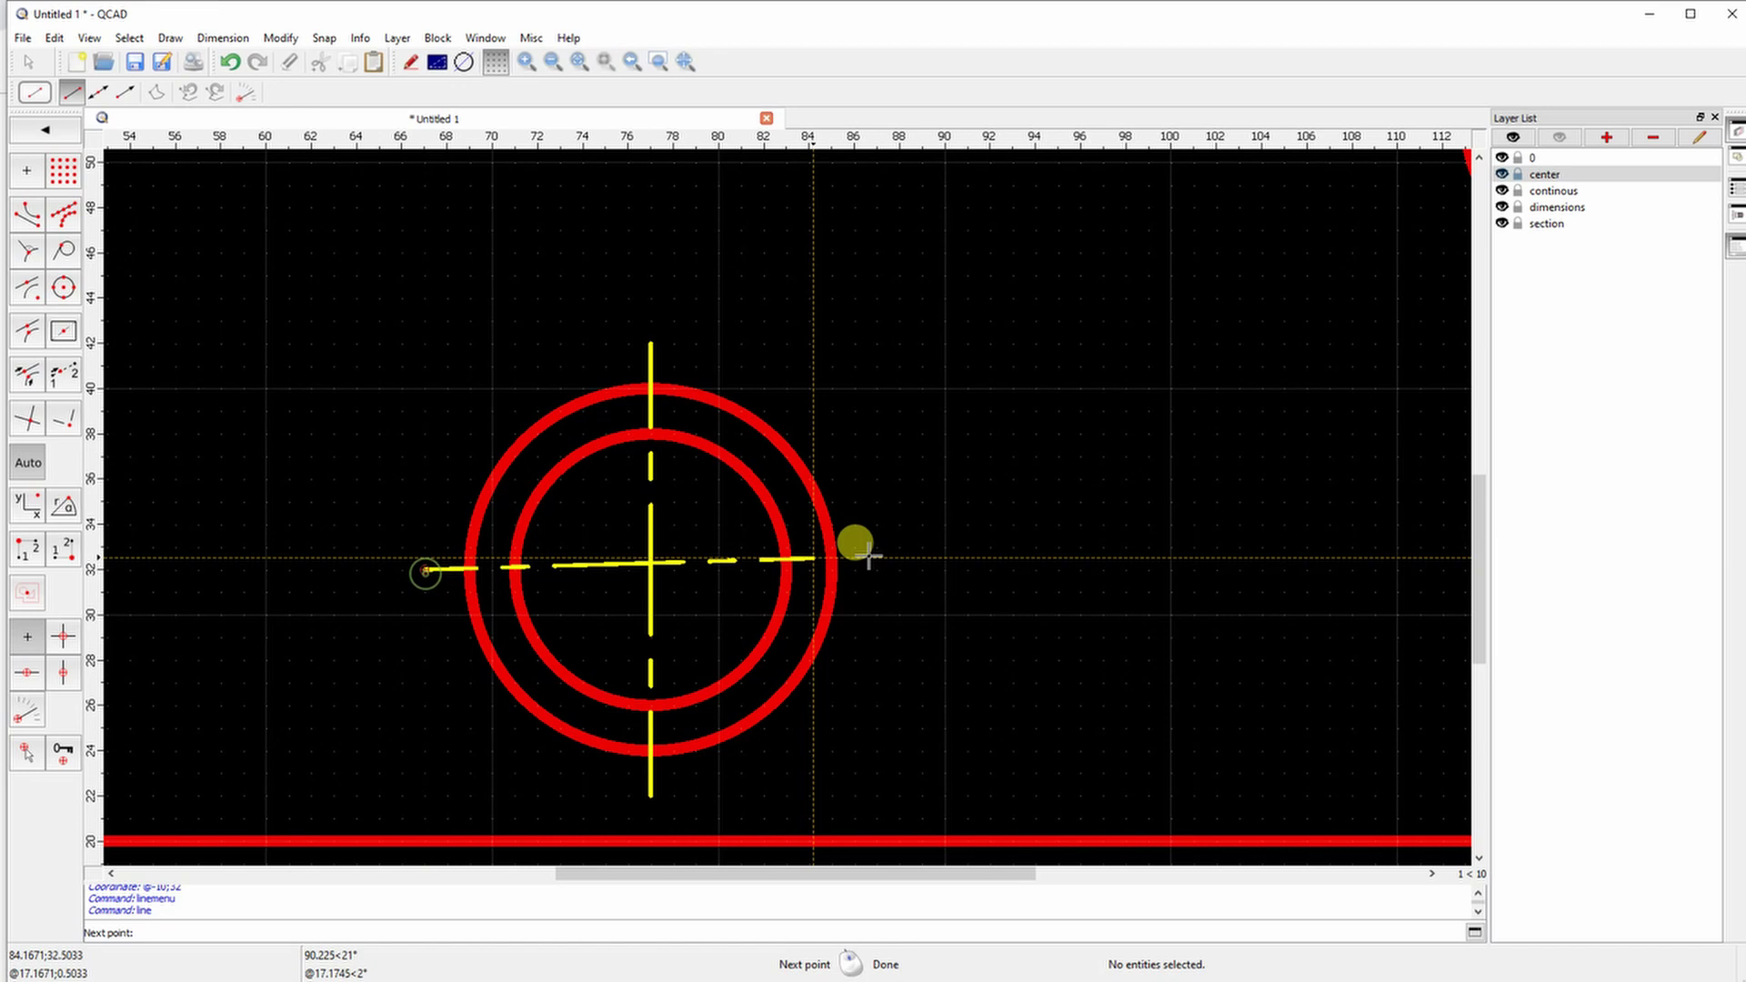
left_click(878, 570)
scroll(801, 564, "down", 4)
key("Escape")
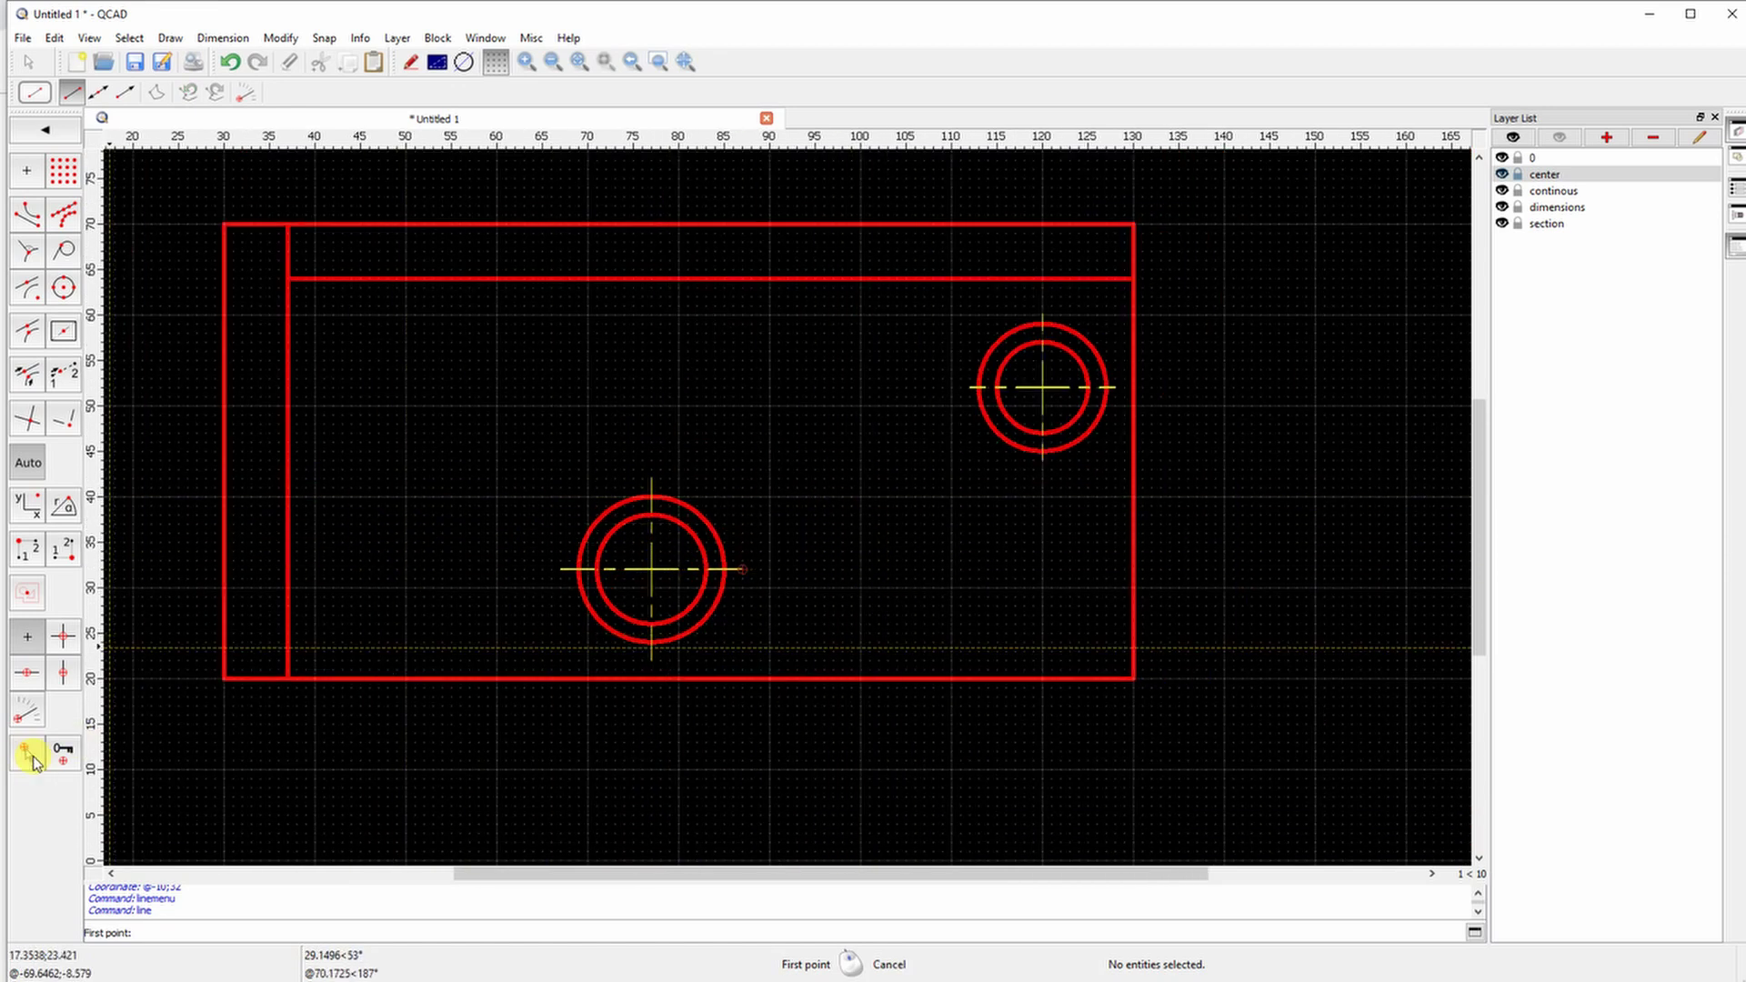
Set relative zero at the inner lower corner and draw a centre line 21 mm above it, ending left of the part
left_click(26, 753)
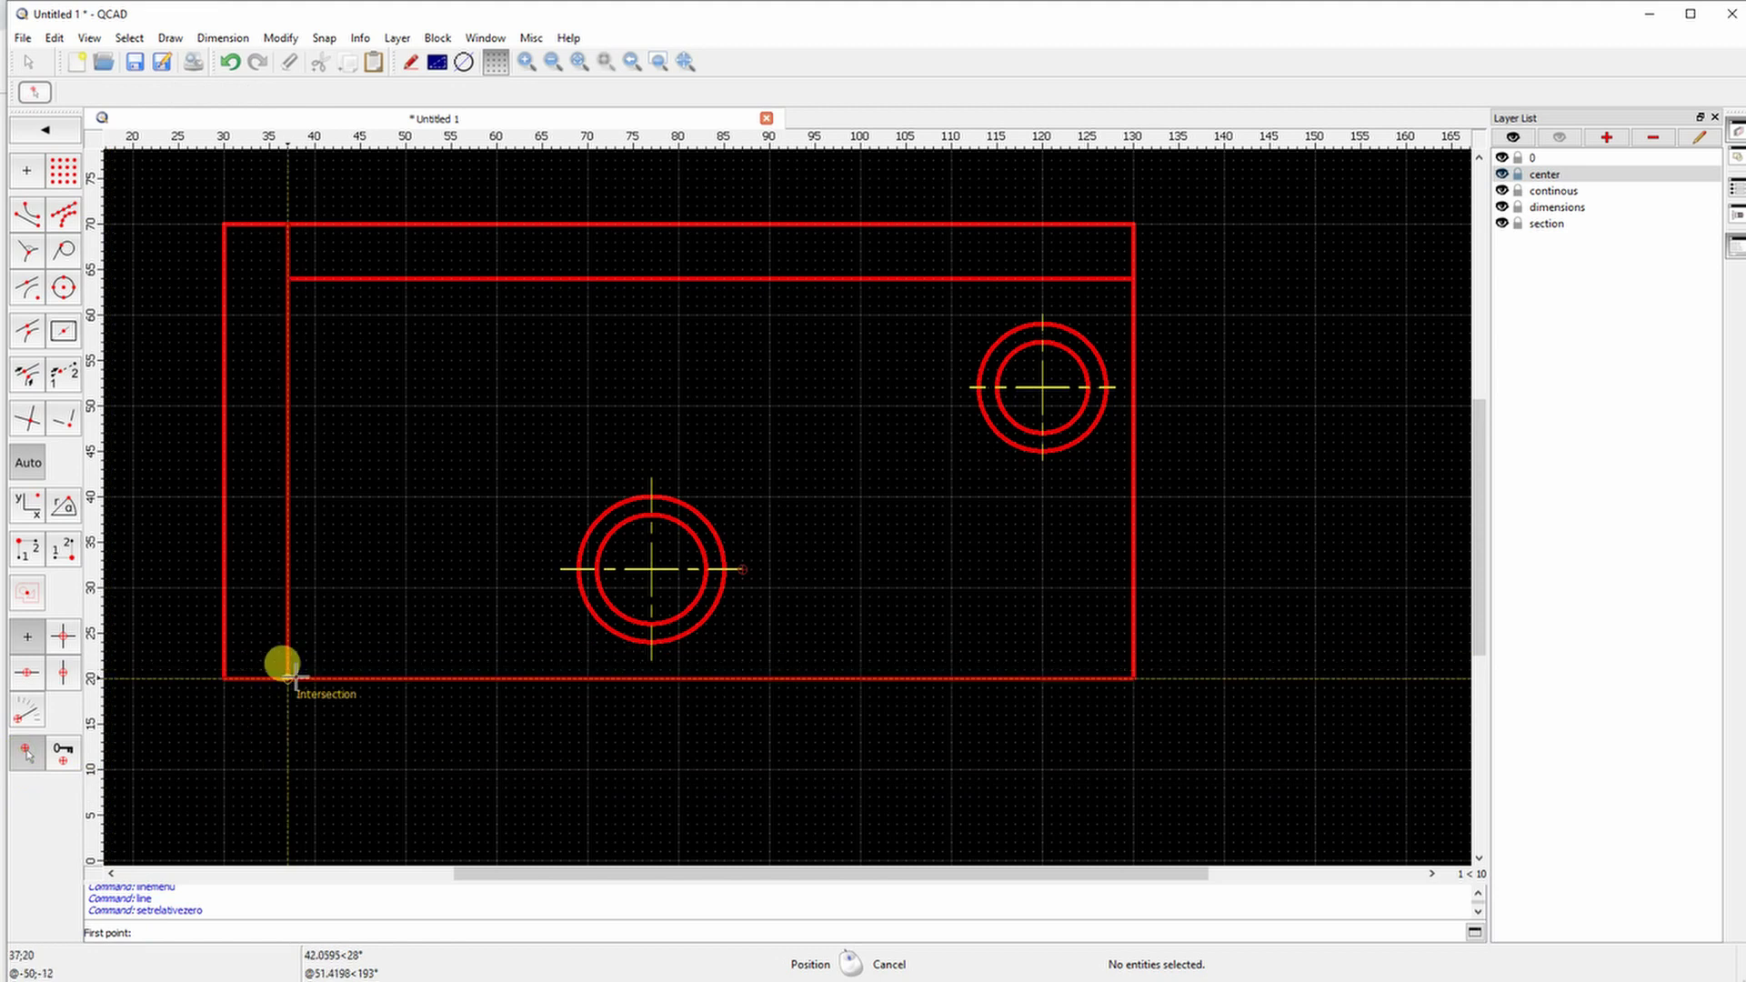
left_click(287, 678)
type("@")
type("0")
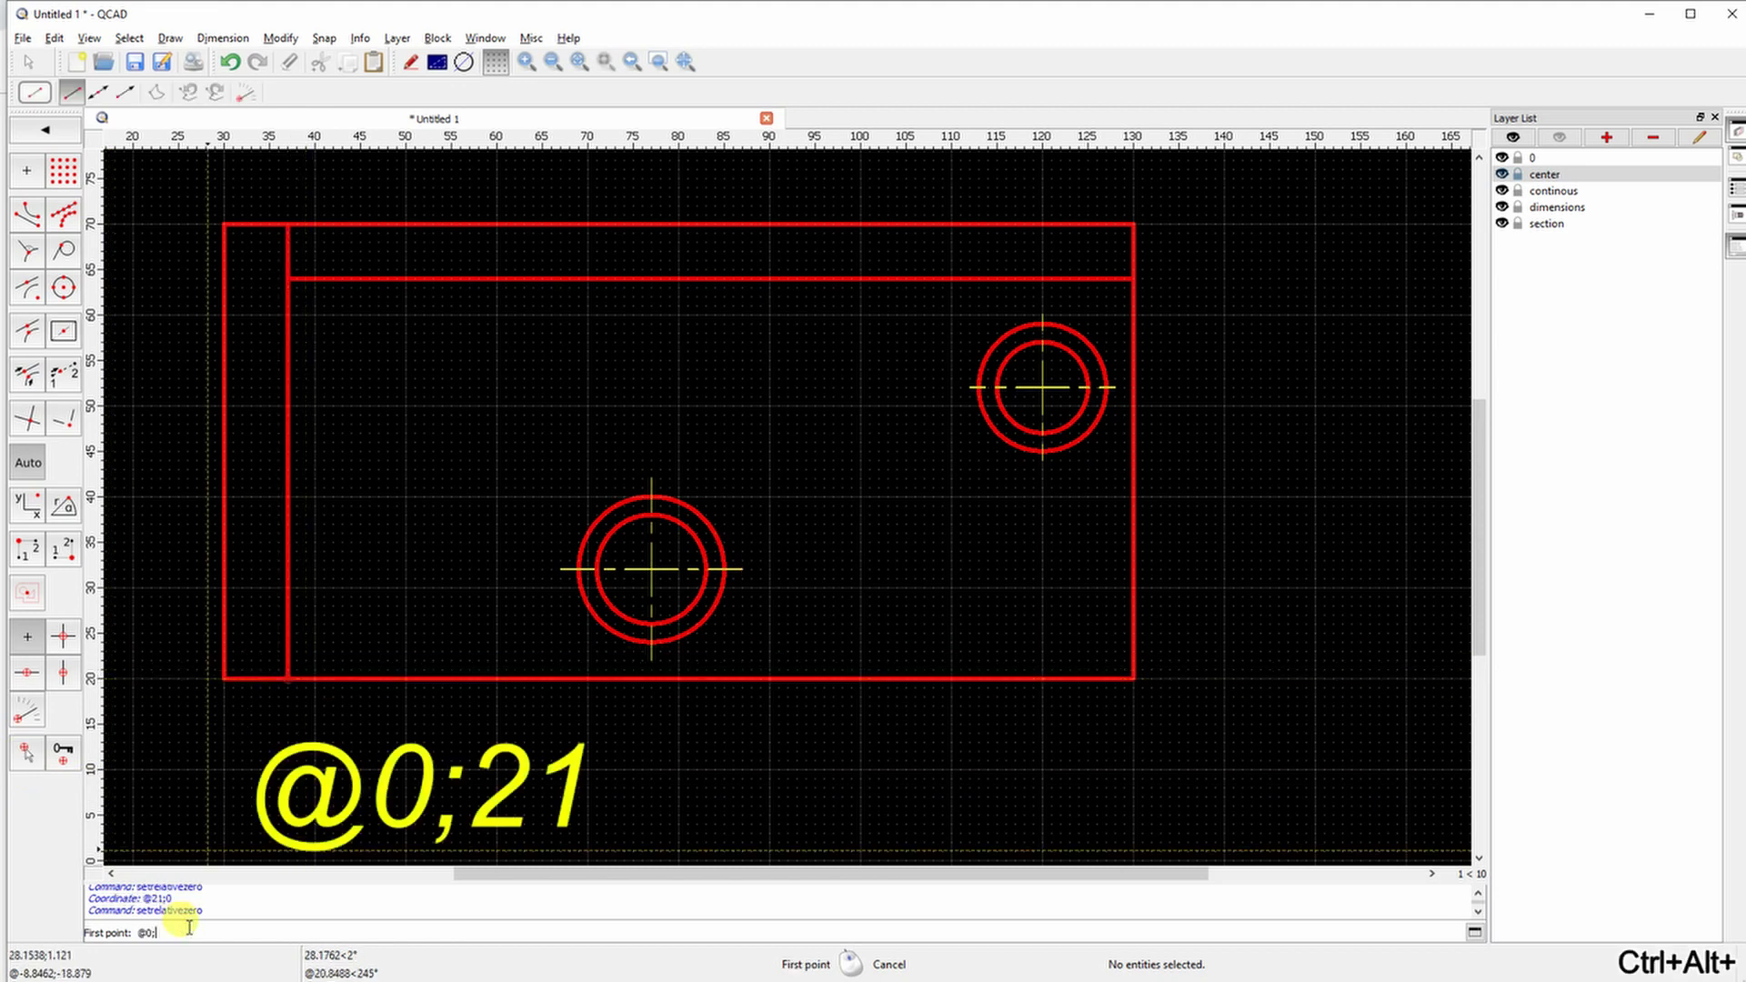
key("Return")
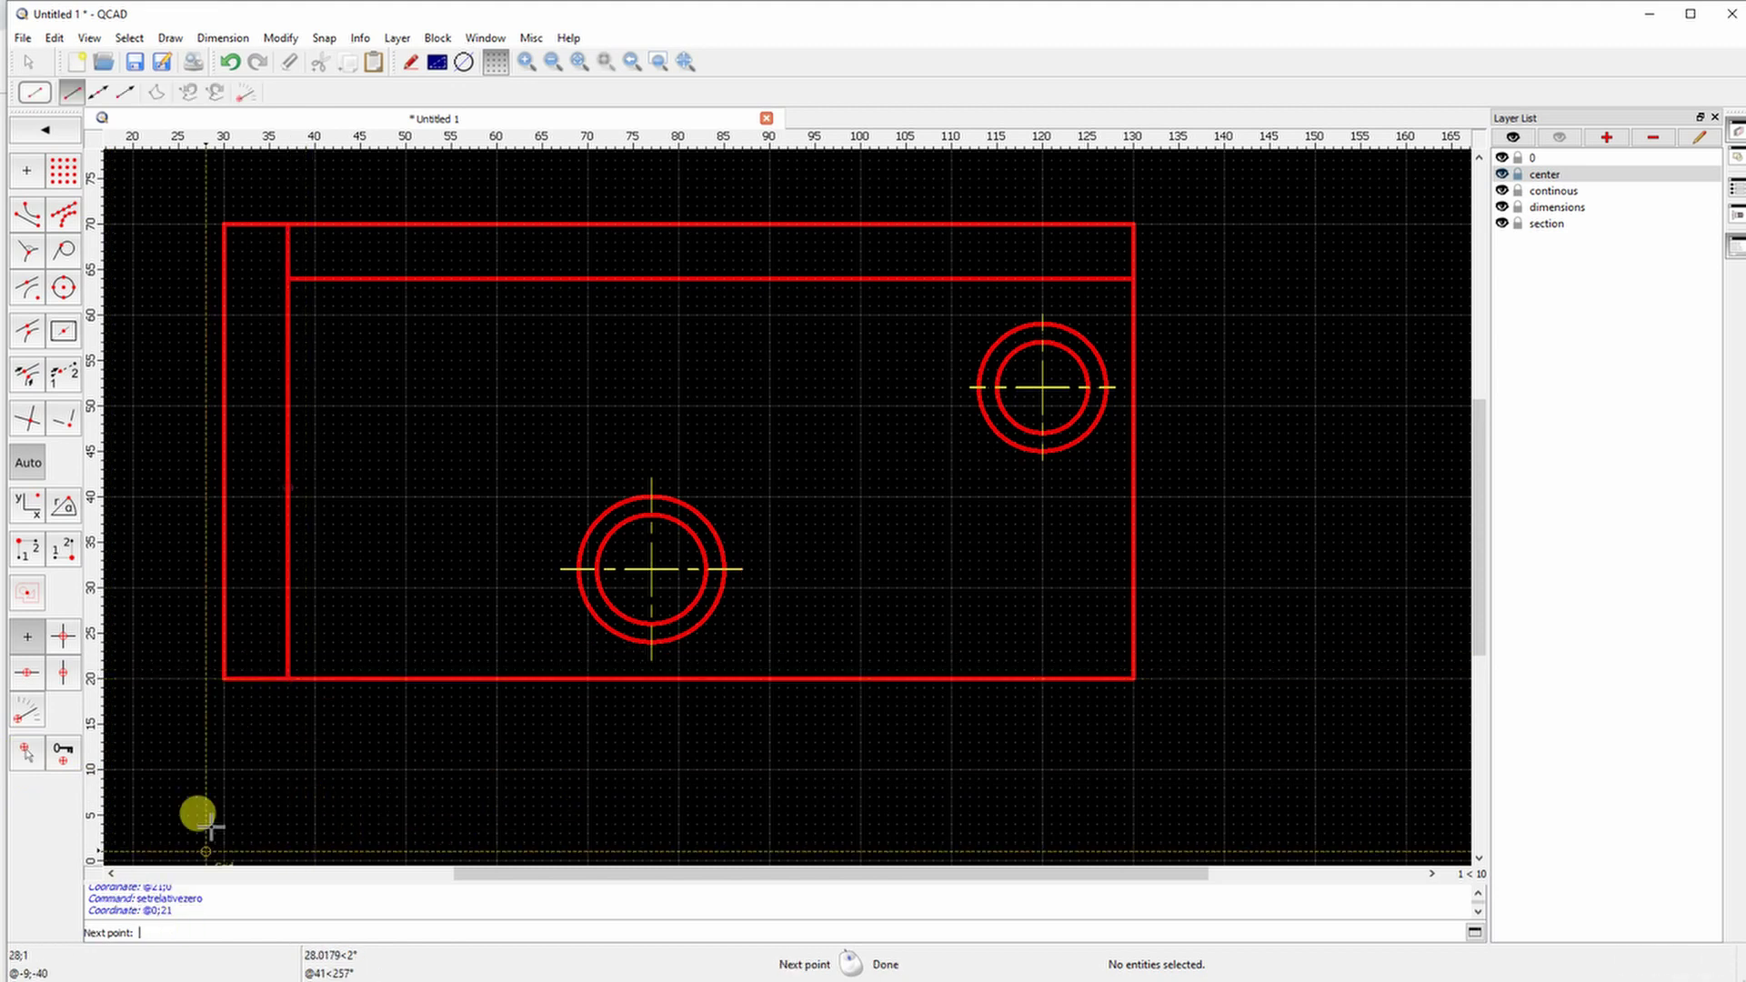
left_click(197, 488)
scroll(273, 488, "up", 5)
key("Escape")
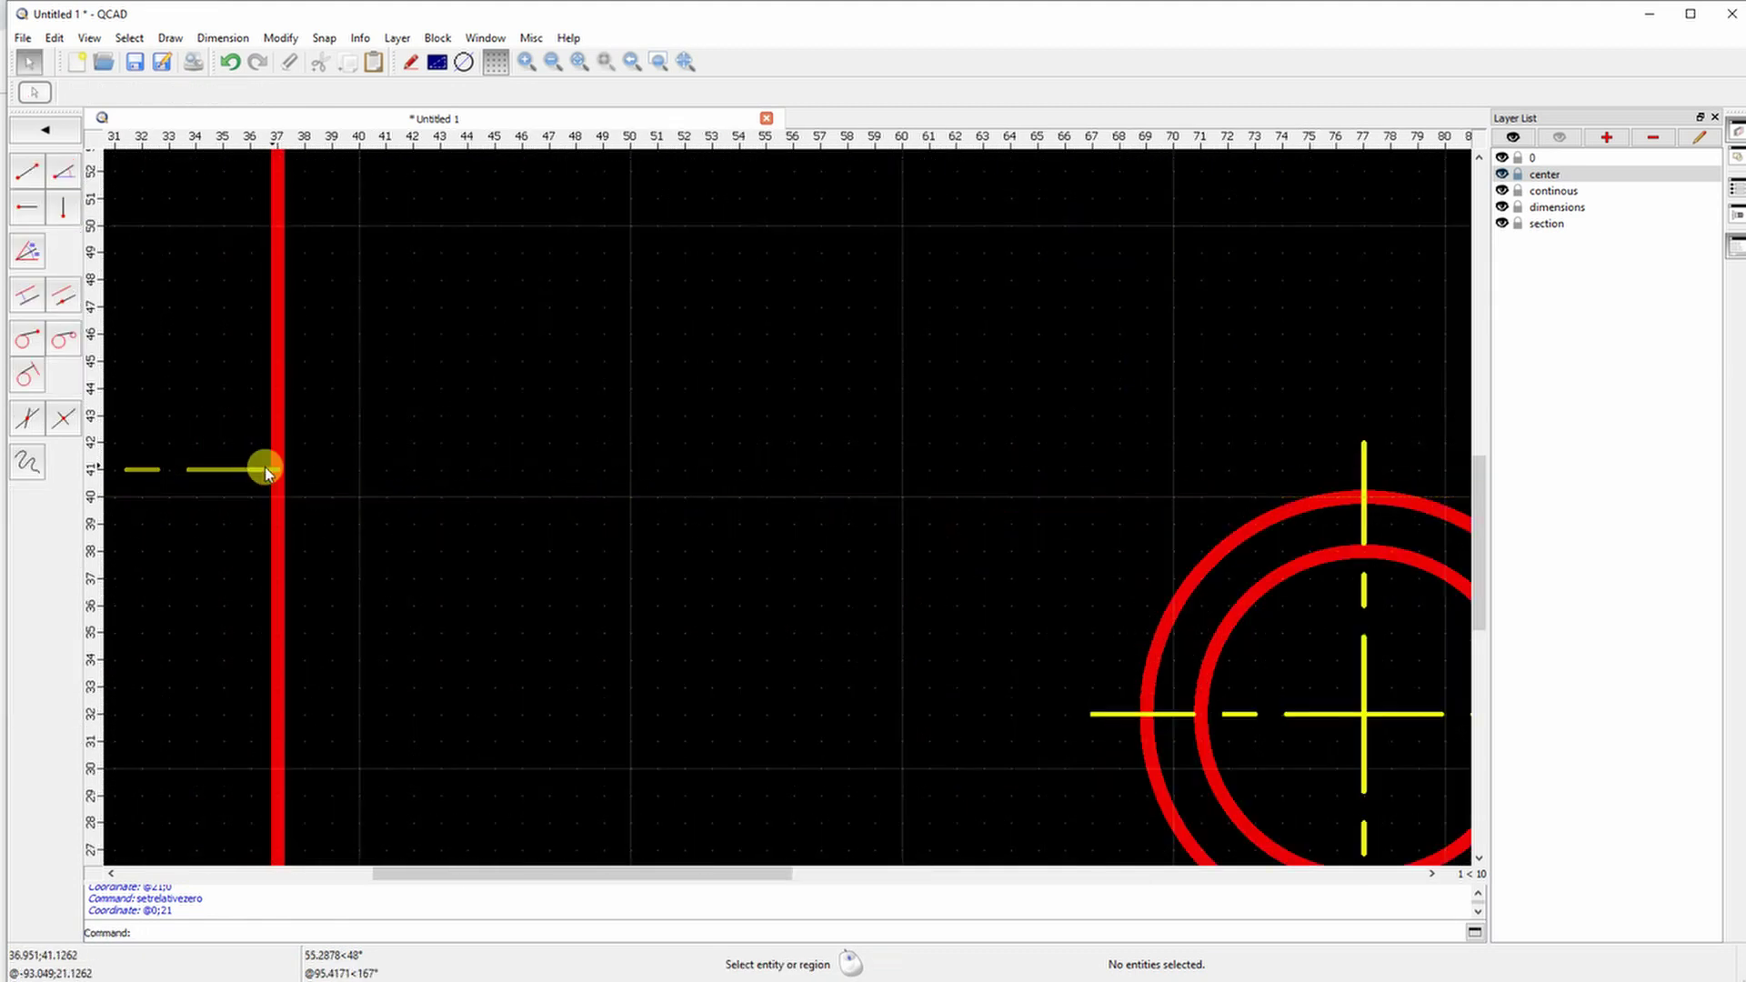
Stretch the short centre line's right end to x=40
left_click(276, 470)
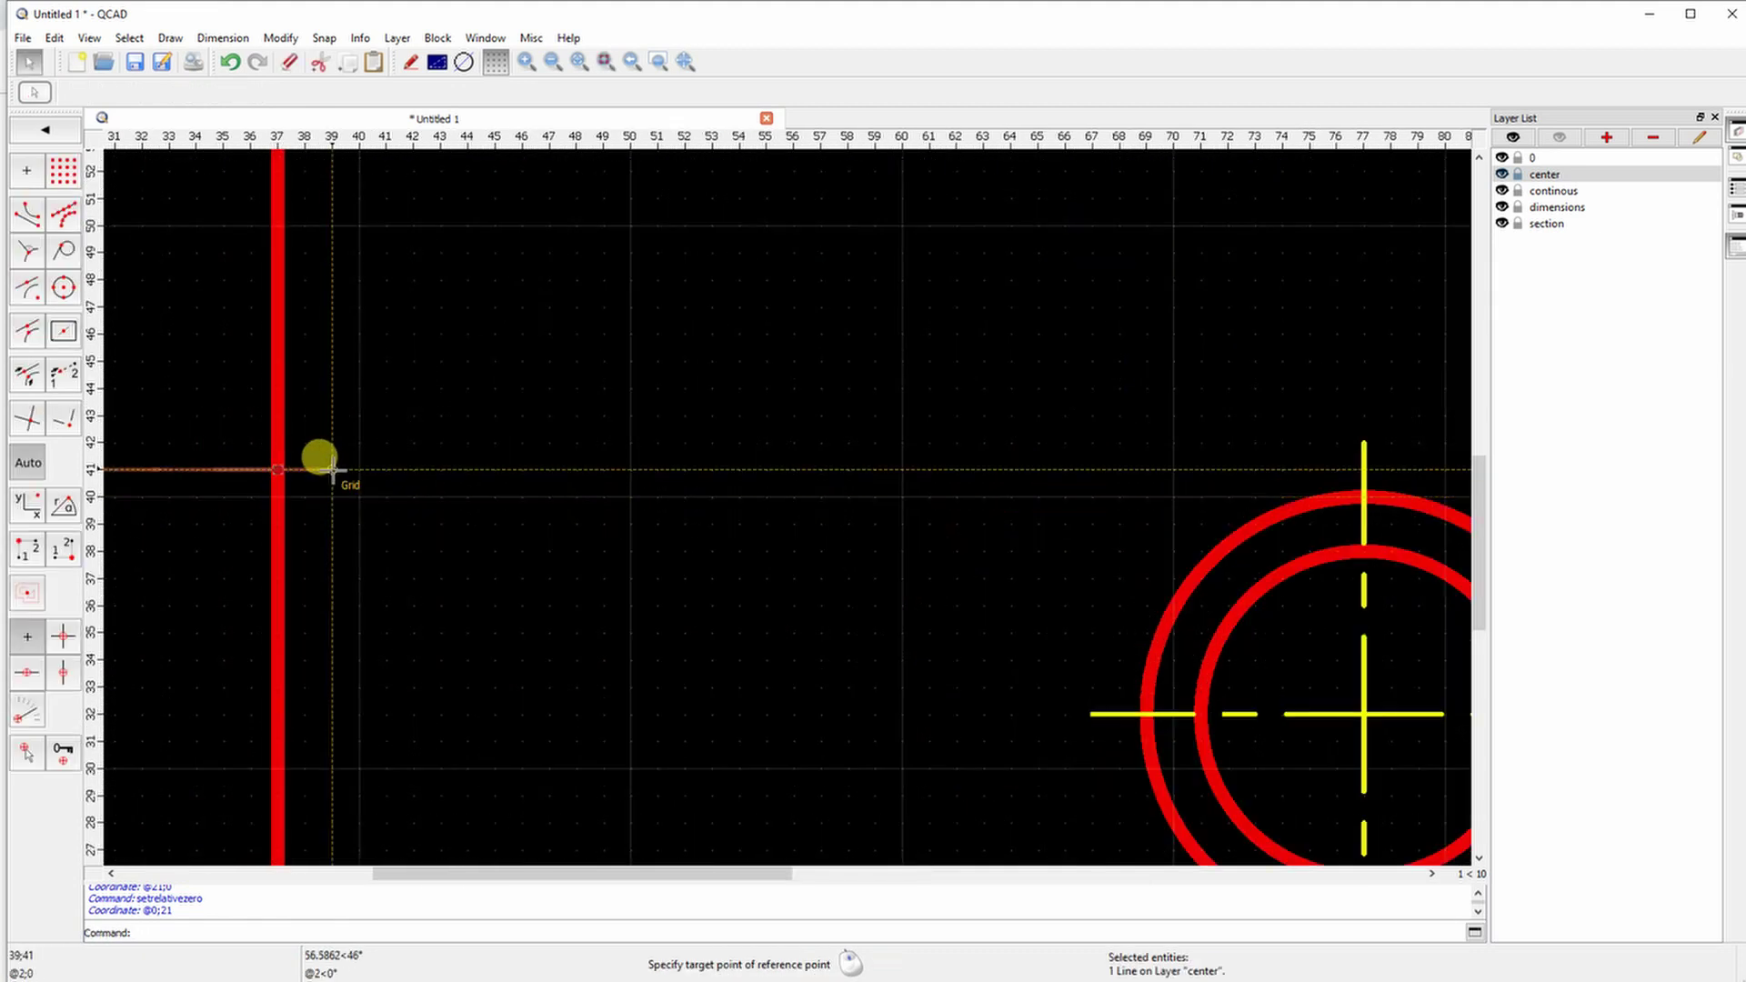
left_click(357, 470)
scroll(273, 520, "down", 8)
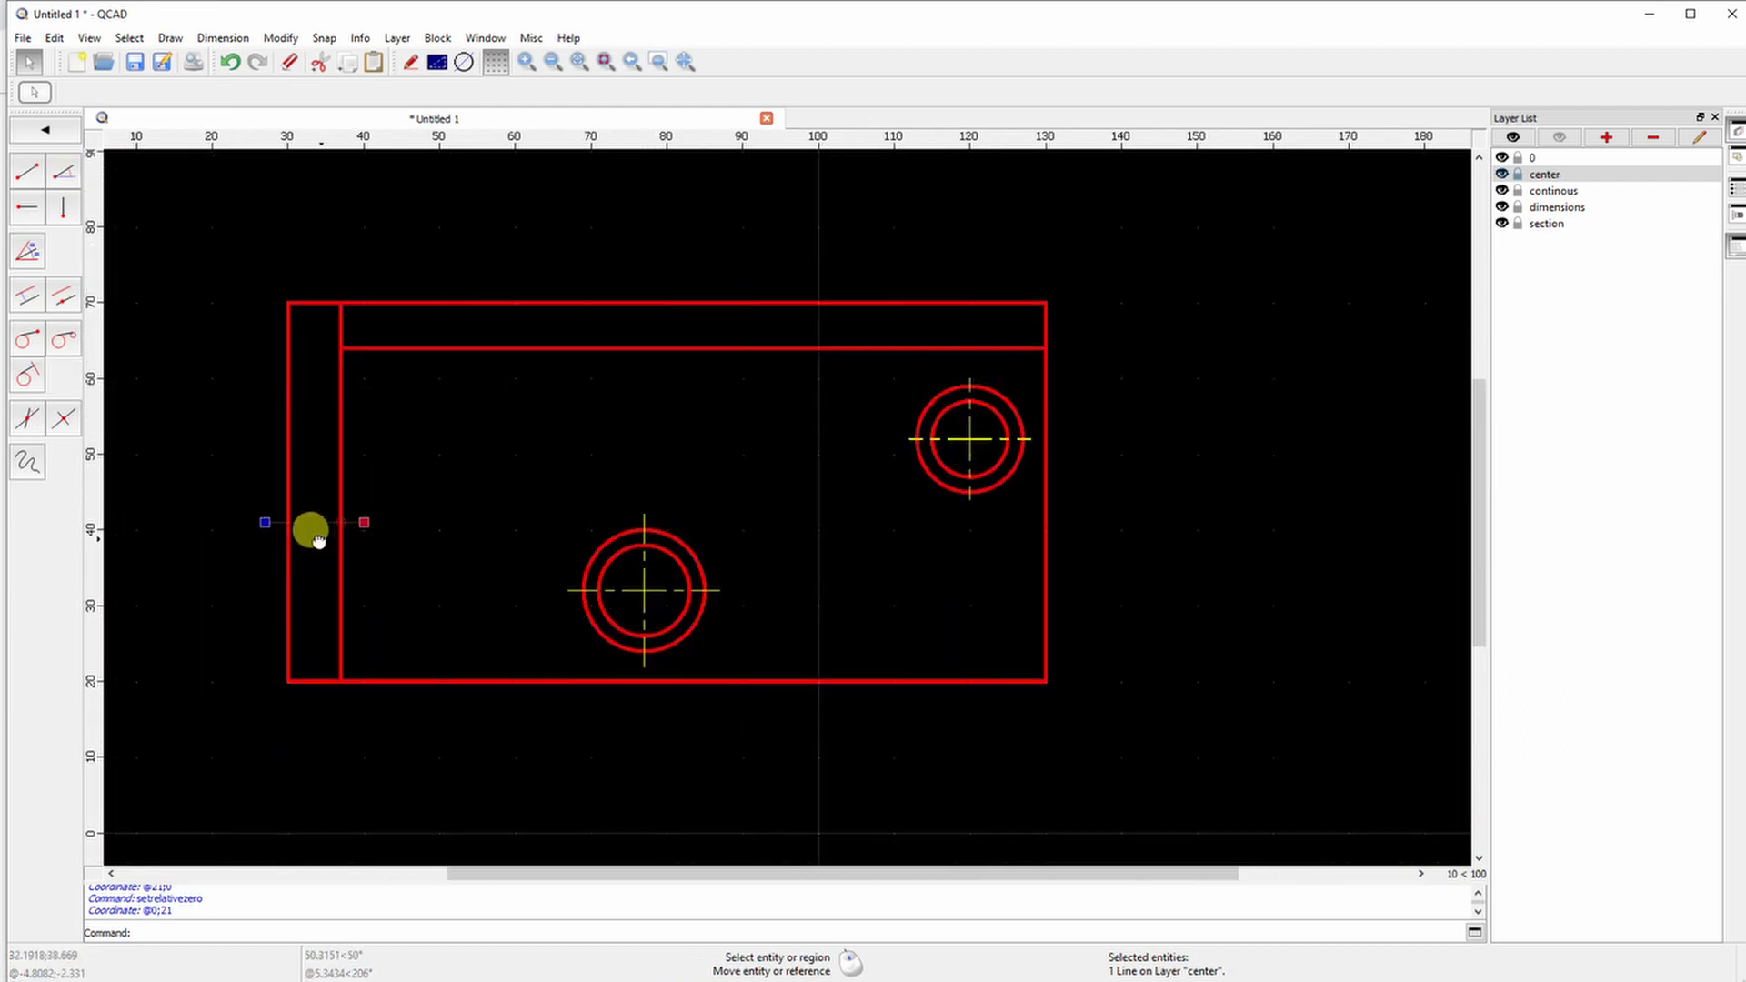
scroll(312, 535, "up", 4)
scroll(255, 473, "down", 3)
key("Escape")
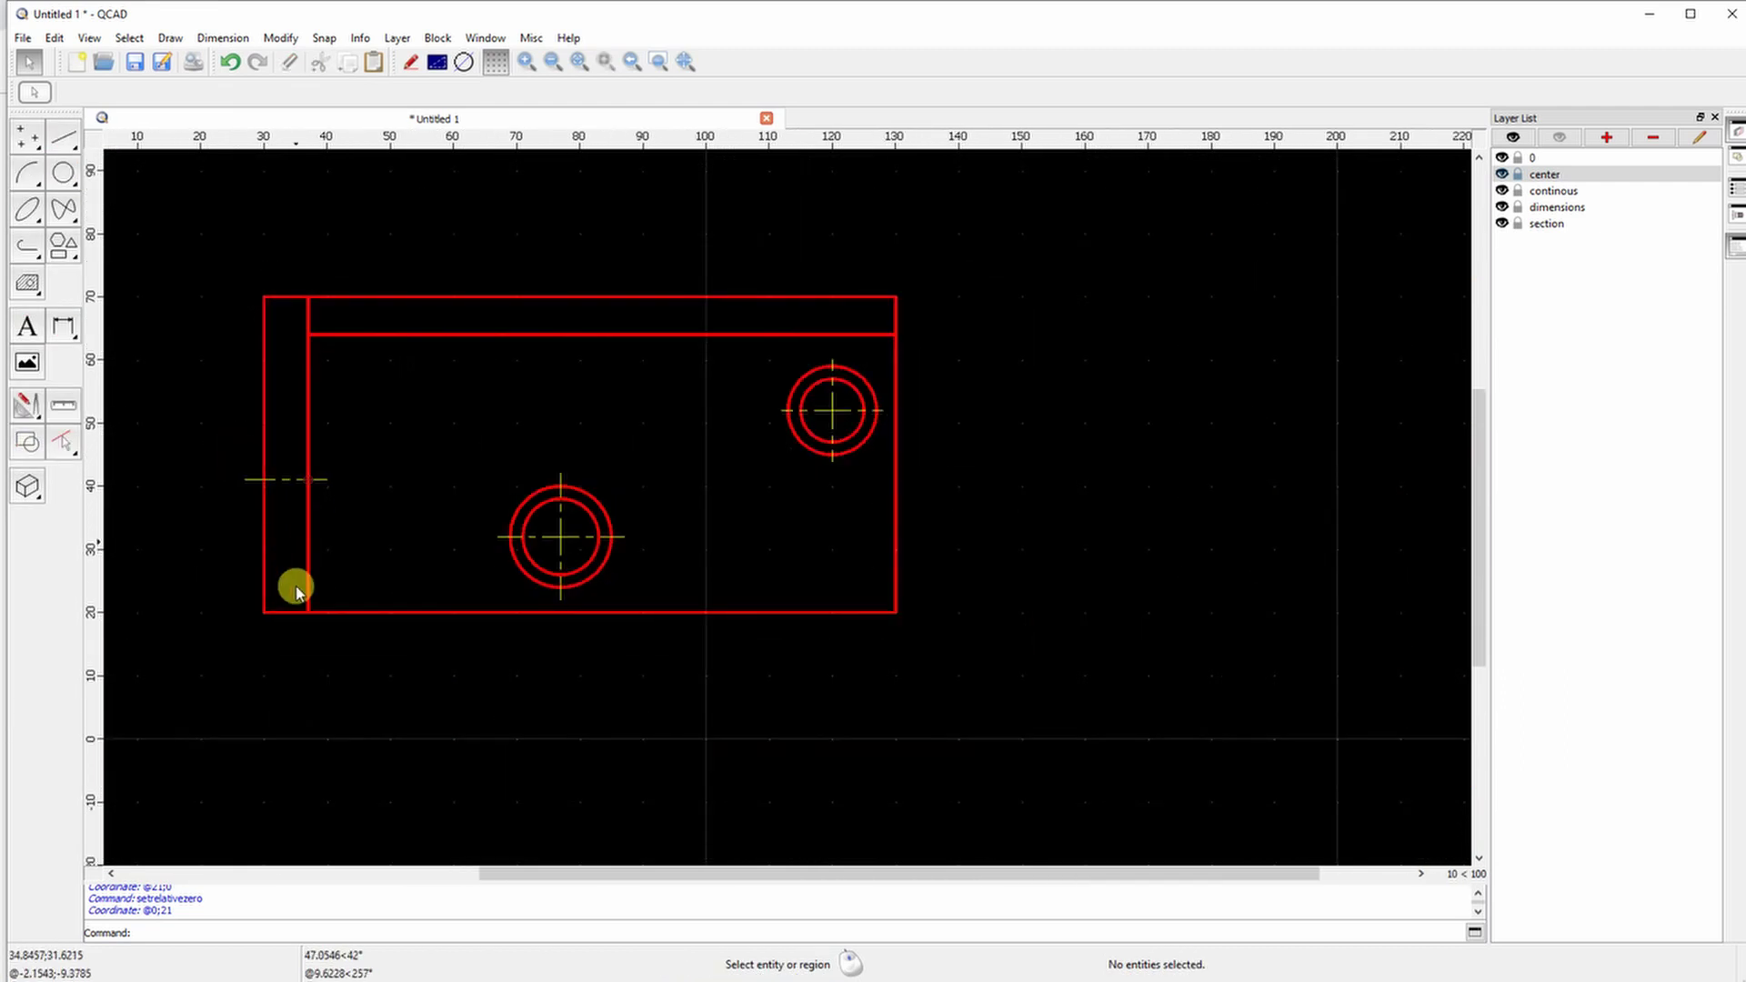
left_click(60, 145)
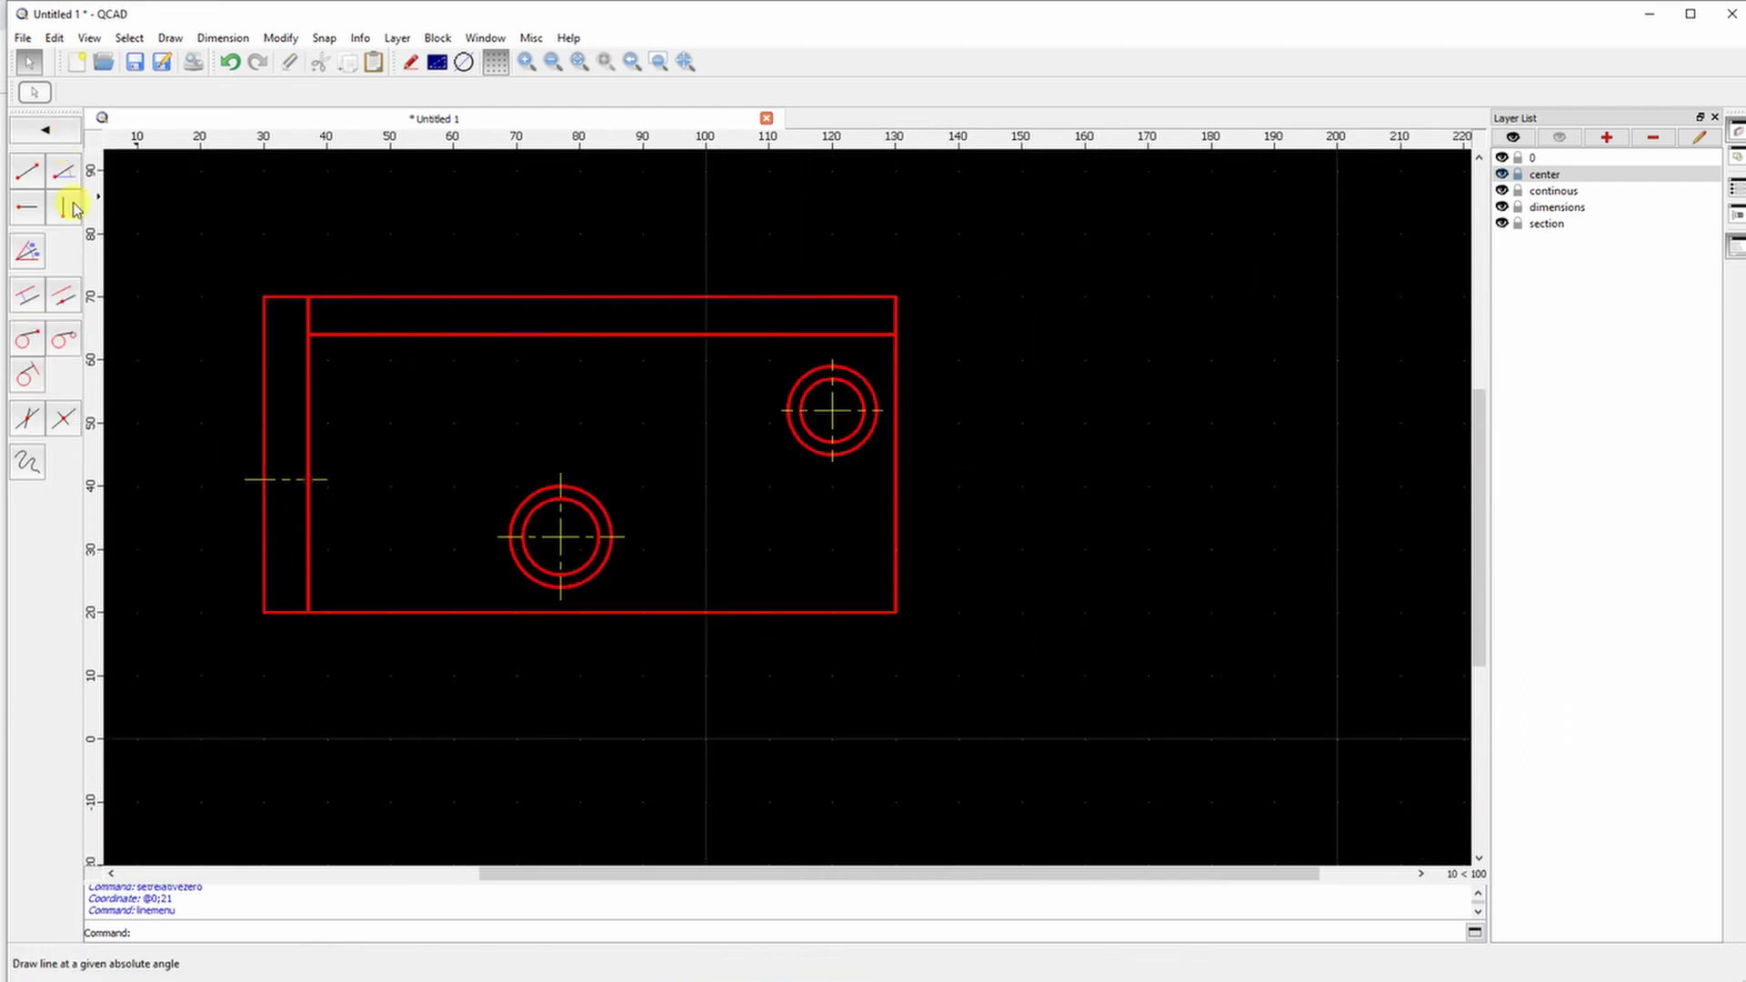
Draw the stepped cutting line through both hole centres, ending just past the right edge
left_click(26, 176)
left_click(325, 479)
scroll(325, 480, "up", 6)
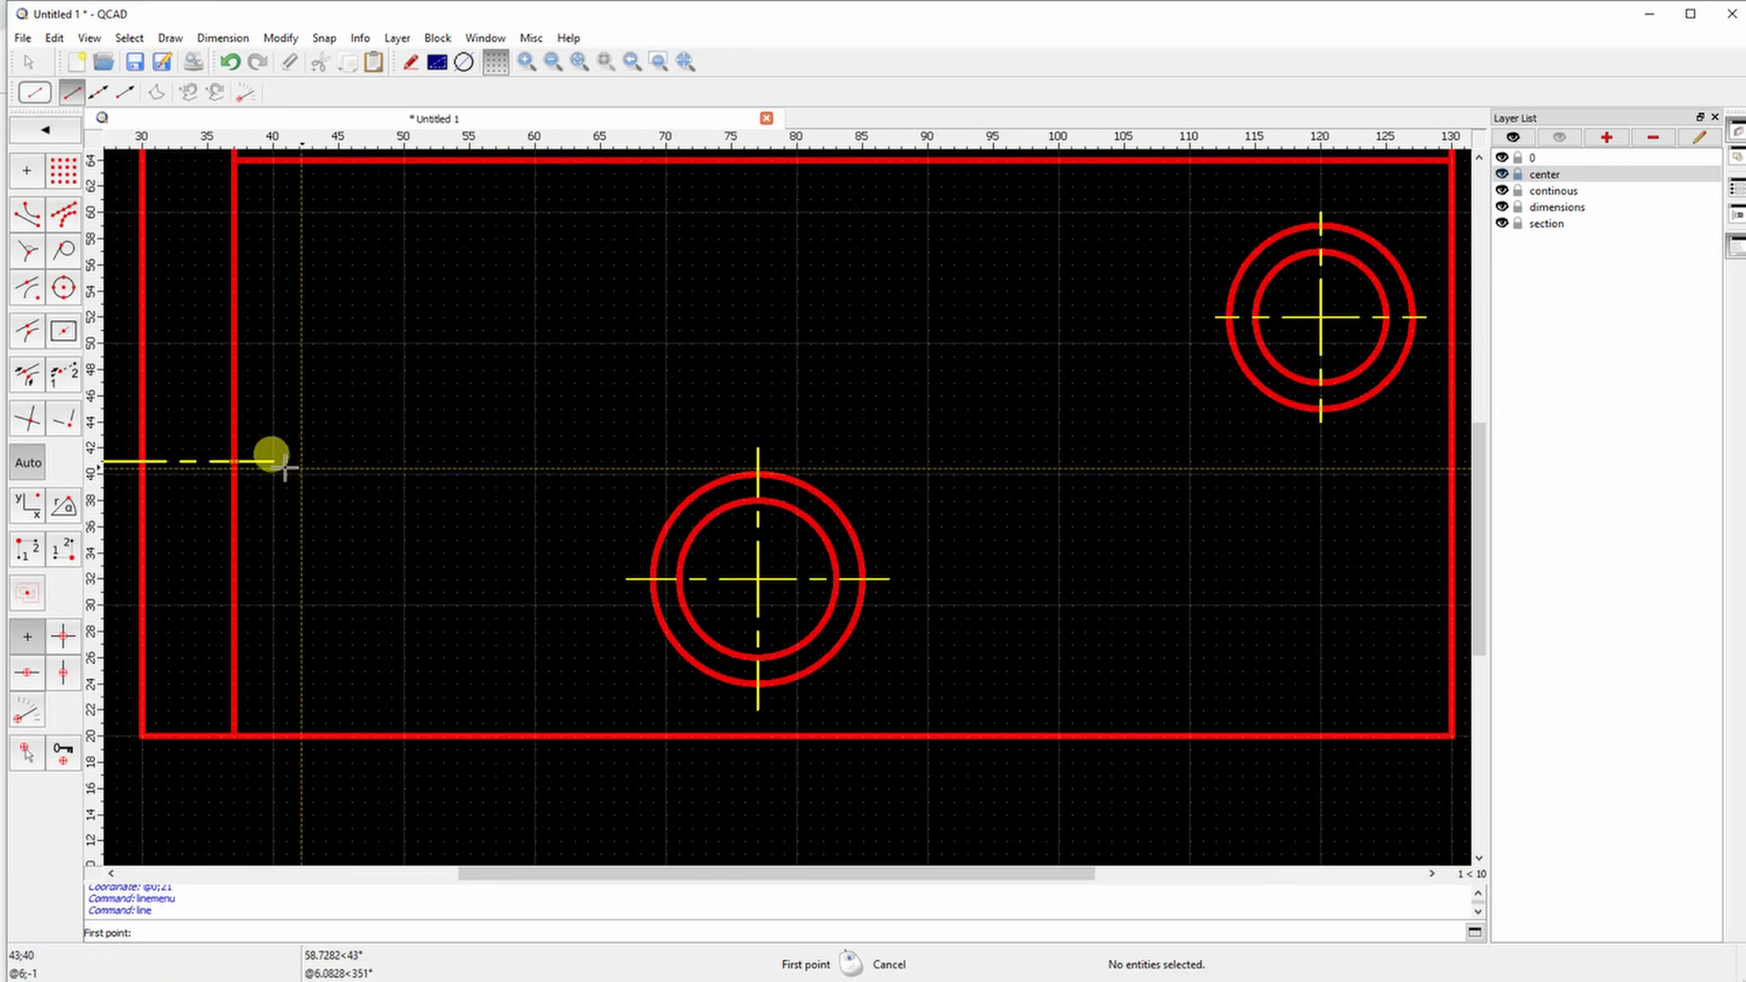
left_click(430, 461)
left_click(430, 578)
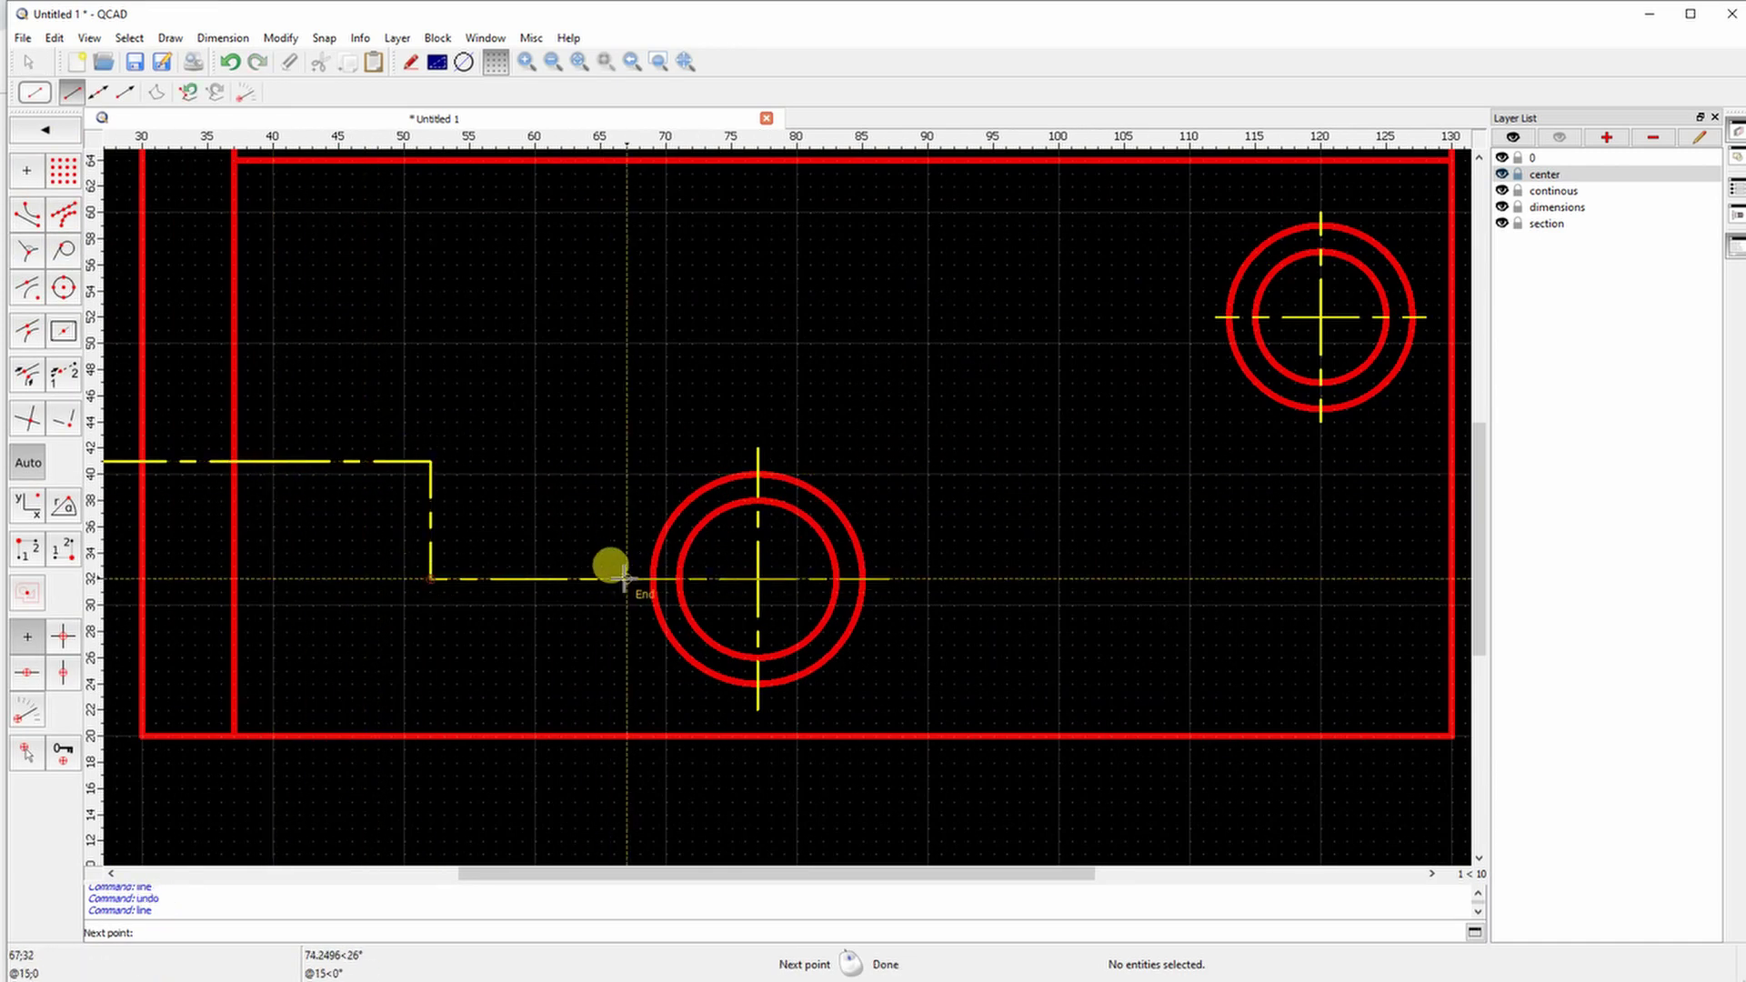
left_click(628, 578)
left_click(889, 578)
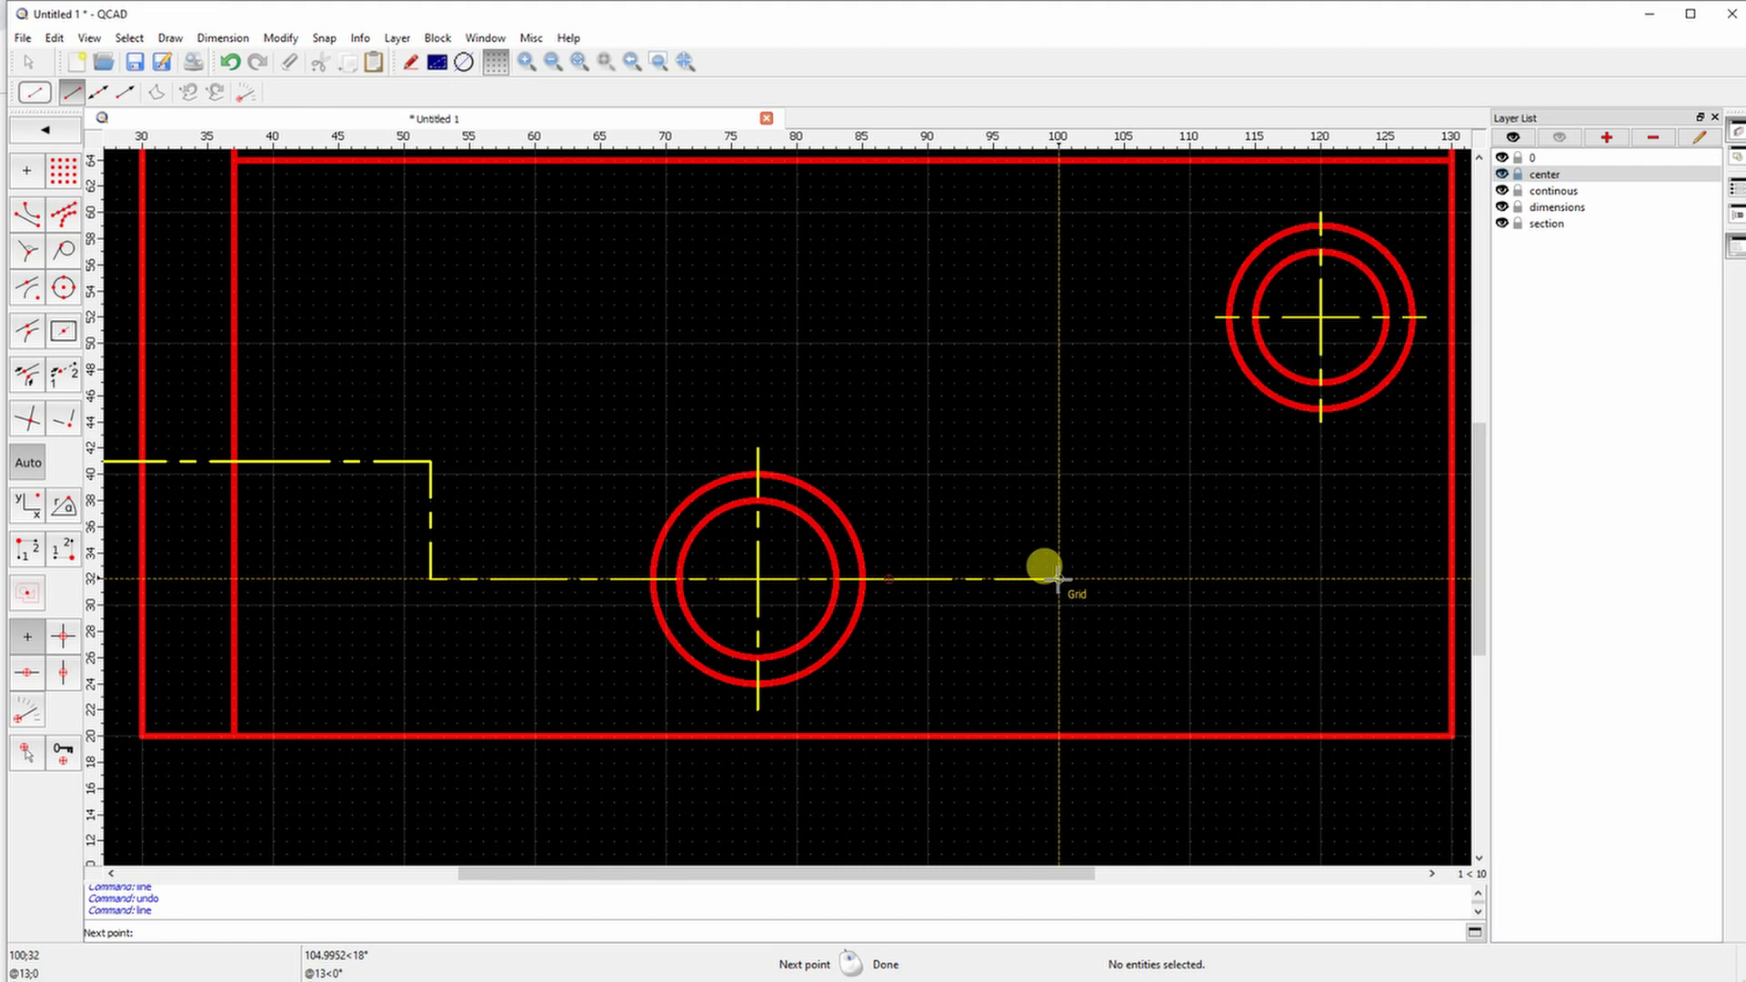
left_click(1058, 578)
left_click(1058, 317)
left_click(1215, 317)
right_click(1333, 339)
Add the short thick strokes at the cutting line's right end
scroll(1334, 340, "up", 1)
middle_click_drag(1333, 339, 908, 400)
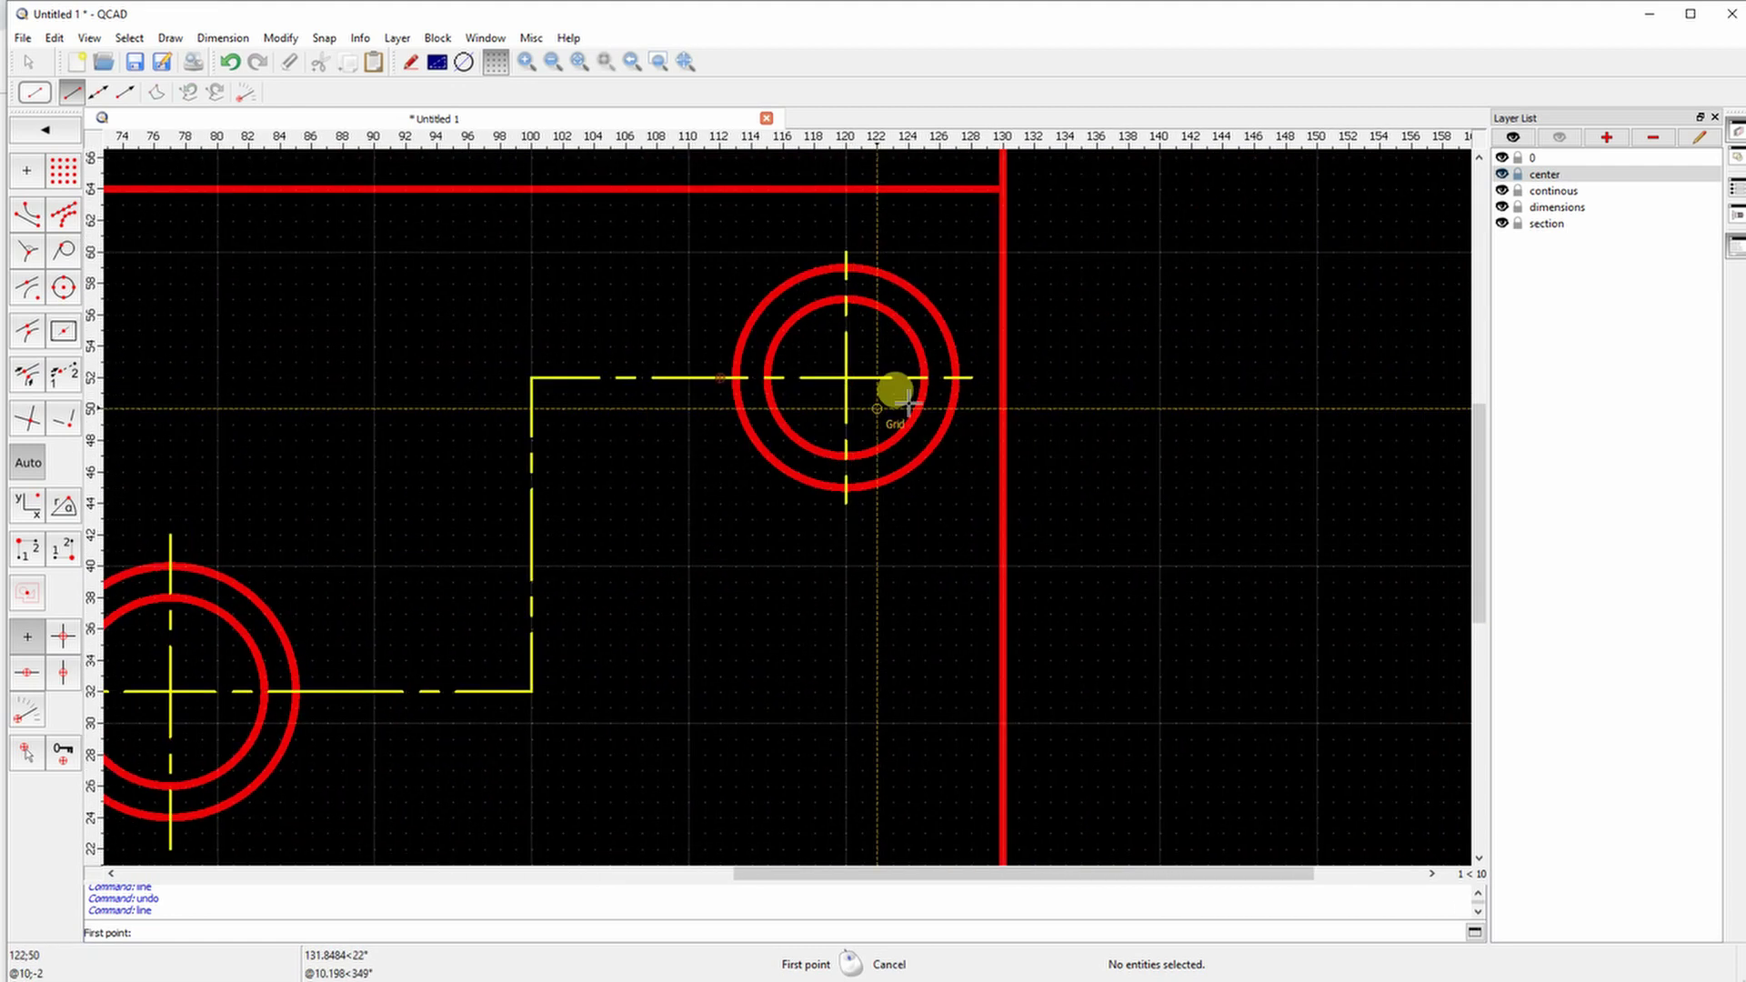
scroll(907, 400, "down", 1)
left_click(982, 382)
left_click(1021, 382)
right_click(865, 436)
scroll(865, 436, "down", 5)
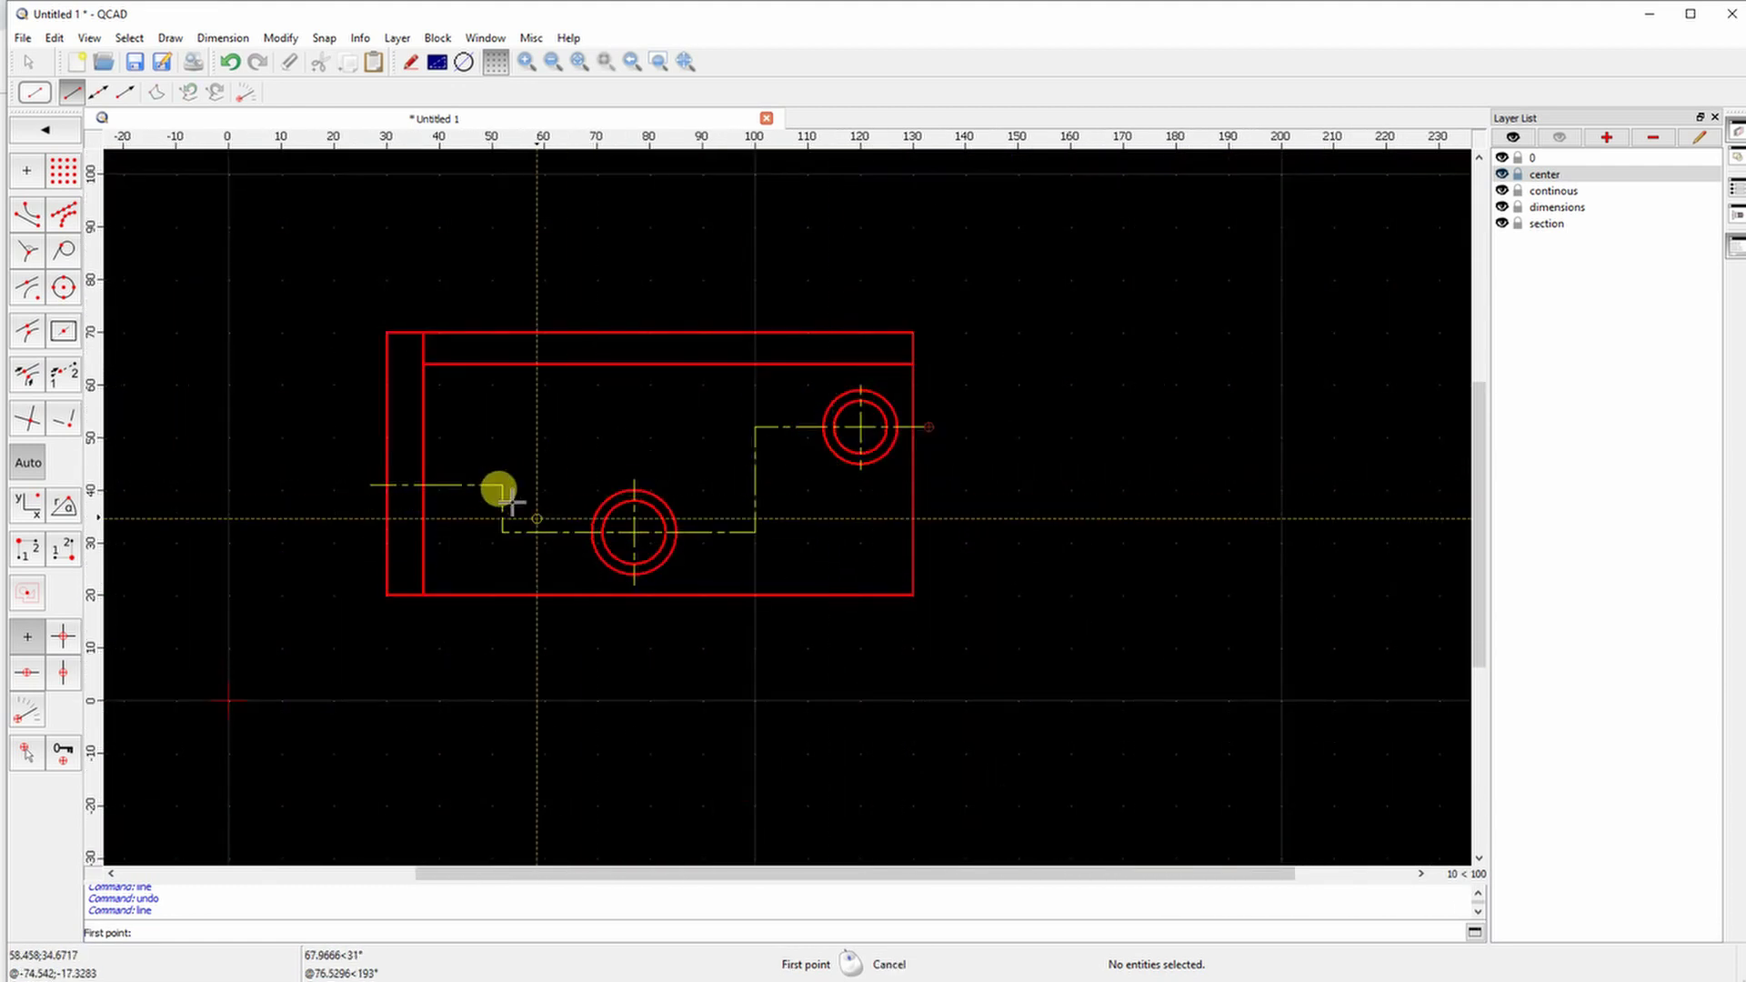
scroll(973, 323, "up", 4)
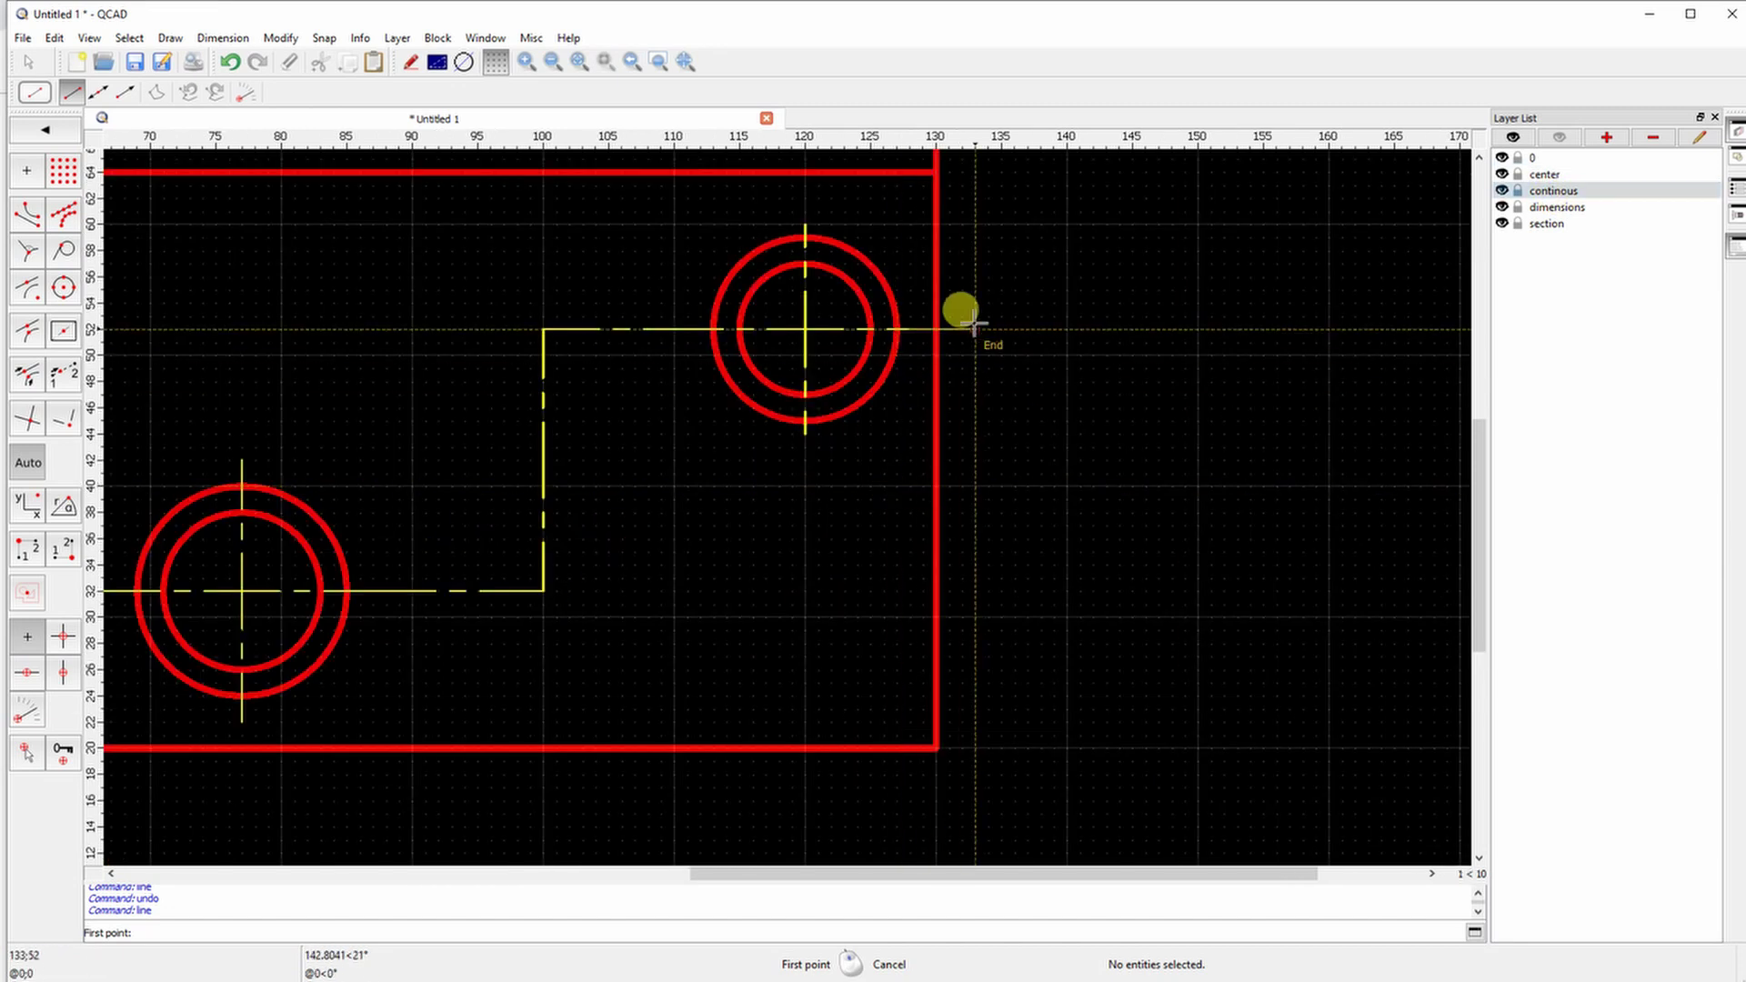
left_click(1031, 329)
right_click(615, 363)
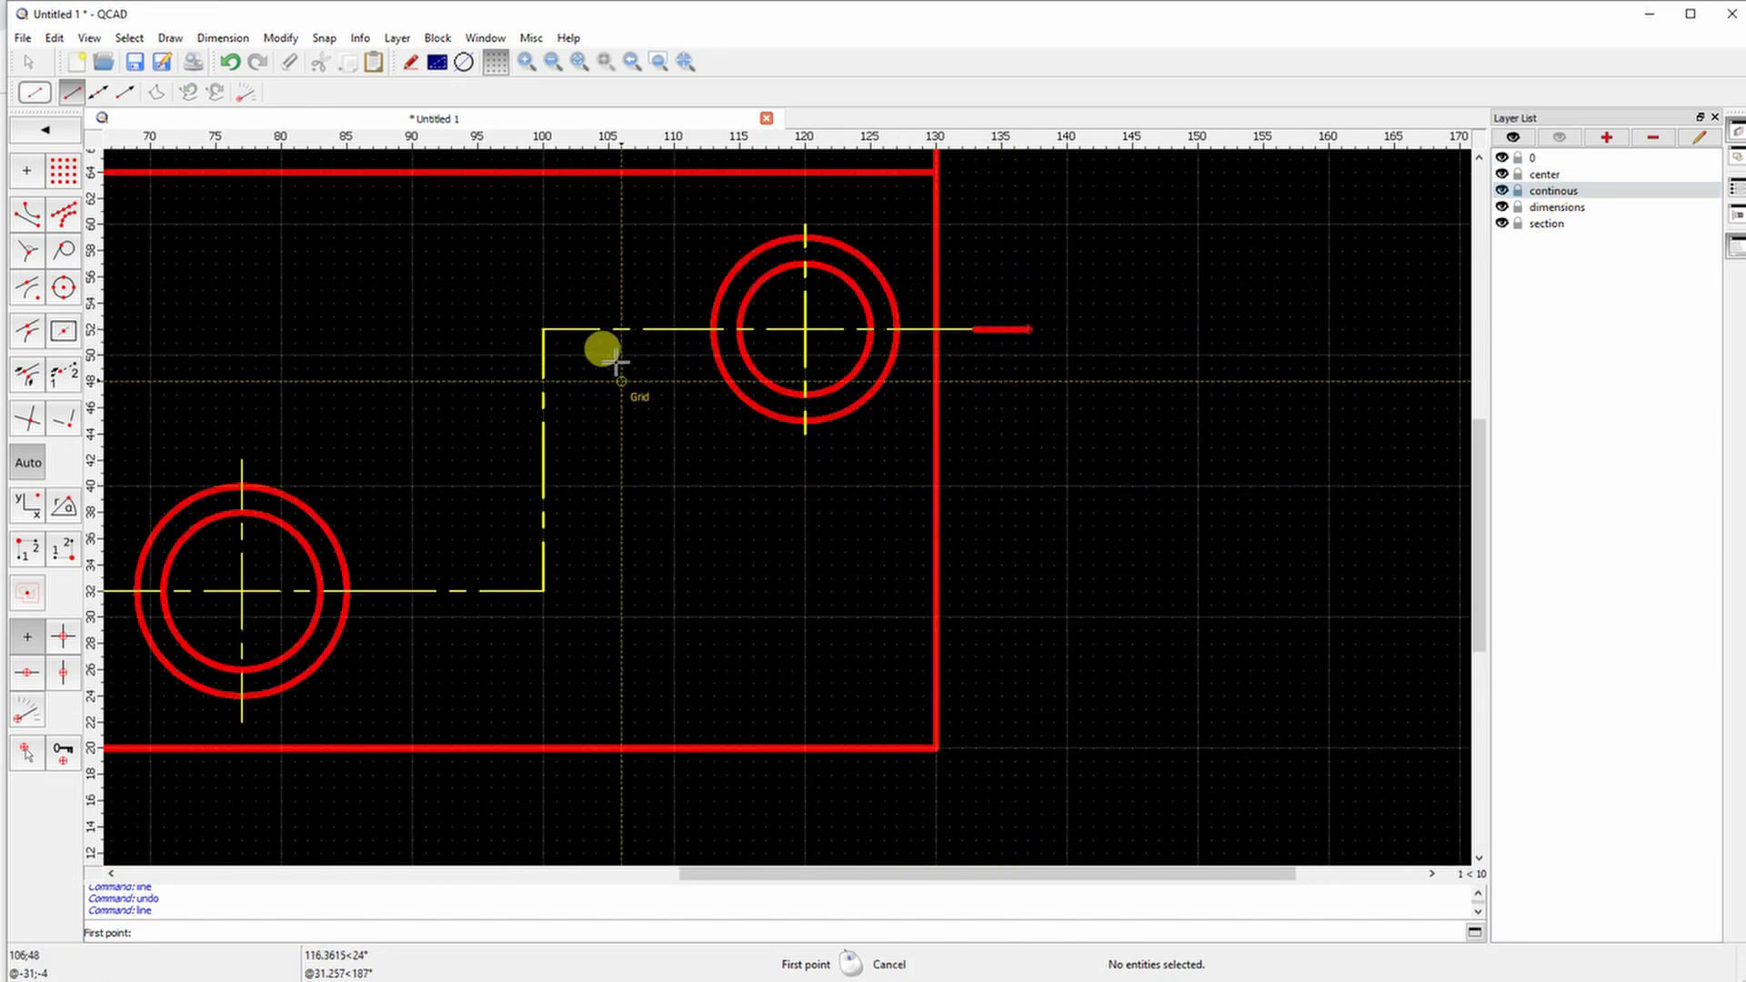
Thicken the corners of both steps of the cutting line
left_click(582, 330)
left_click(543, 329)
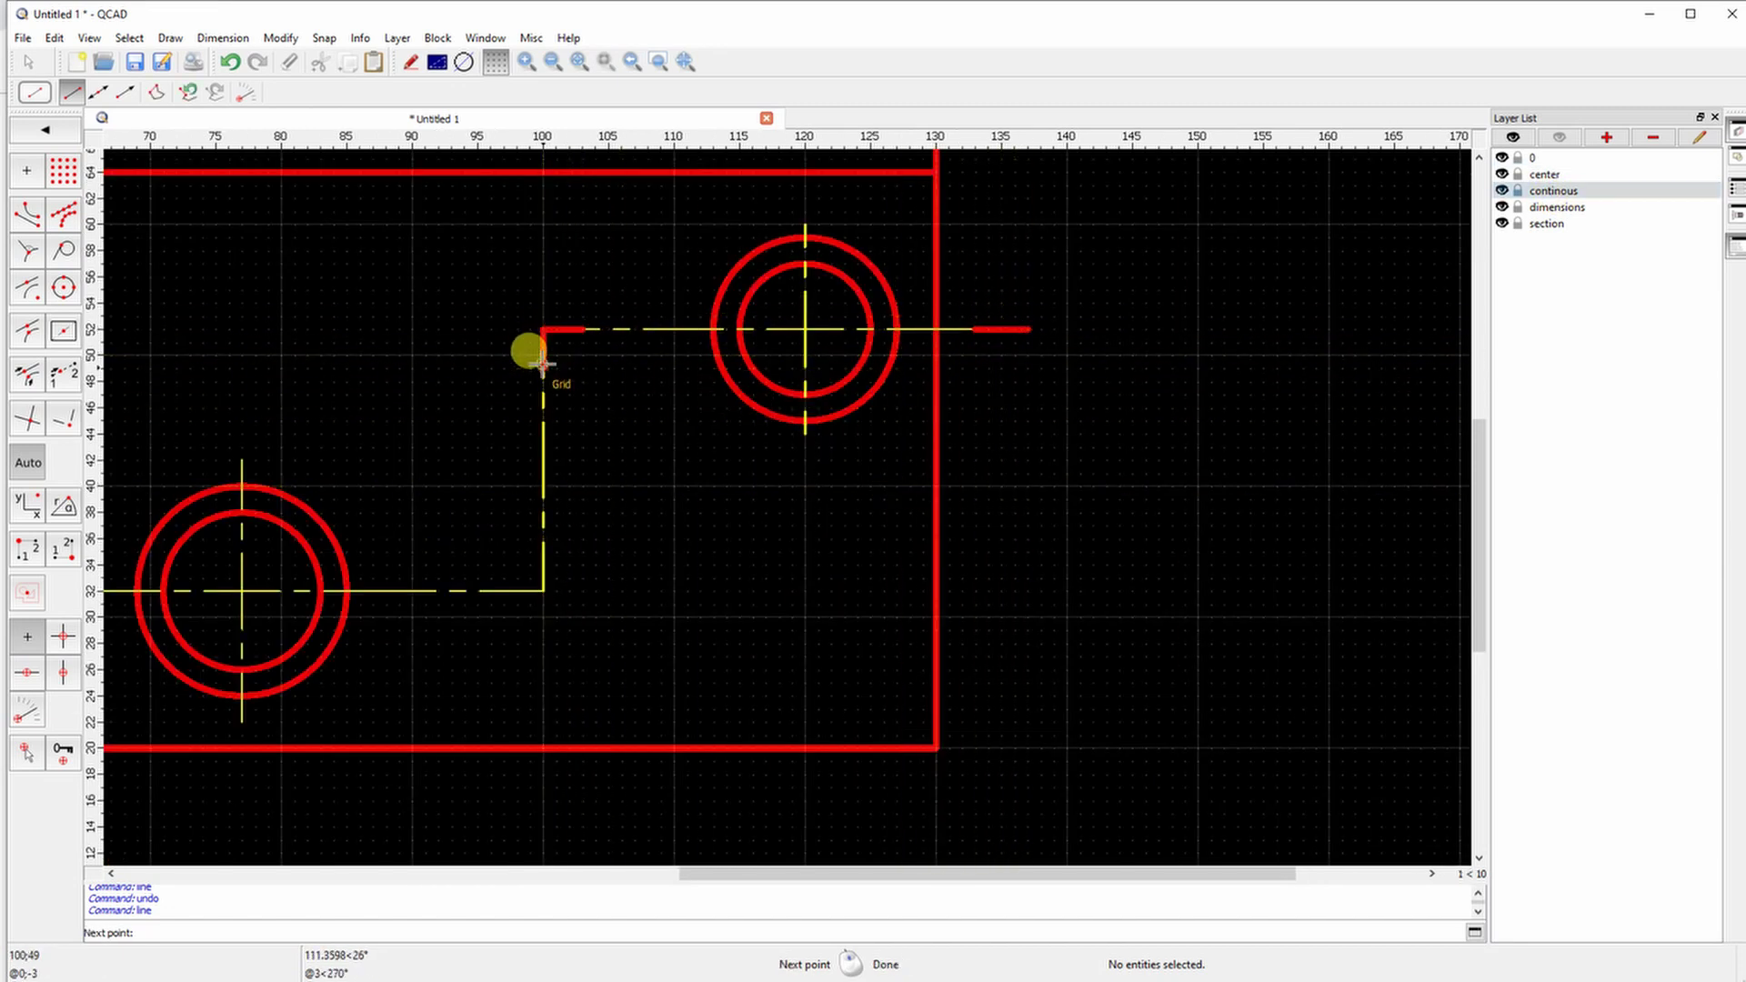
left_click(543, 591)
scroll(341, 477, "left", 5, "shift")
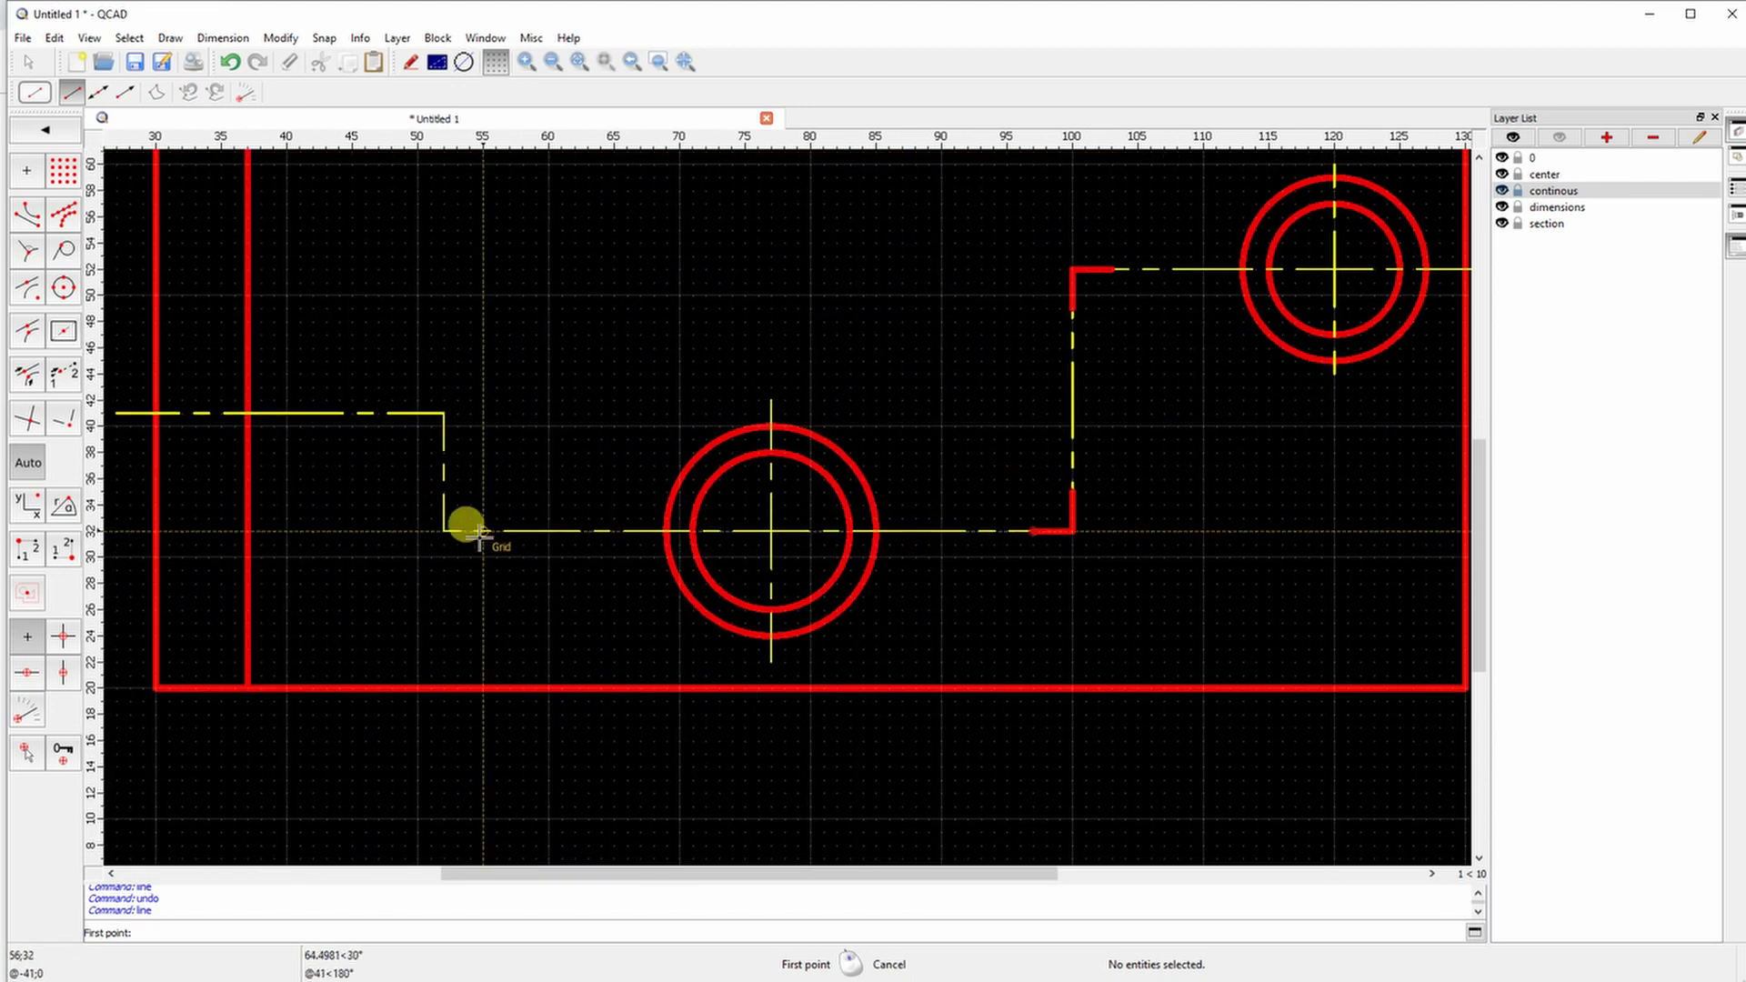
left_click(443, 530)
left_click(442, 414)
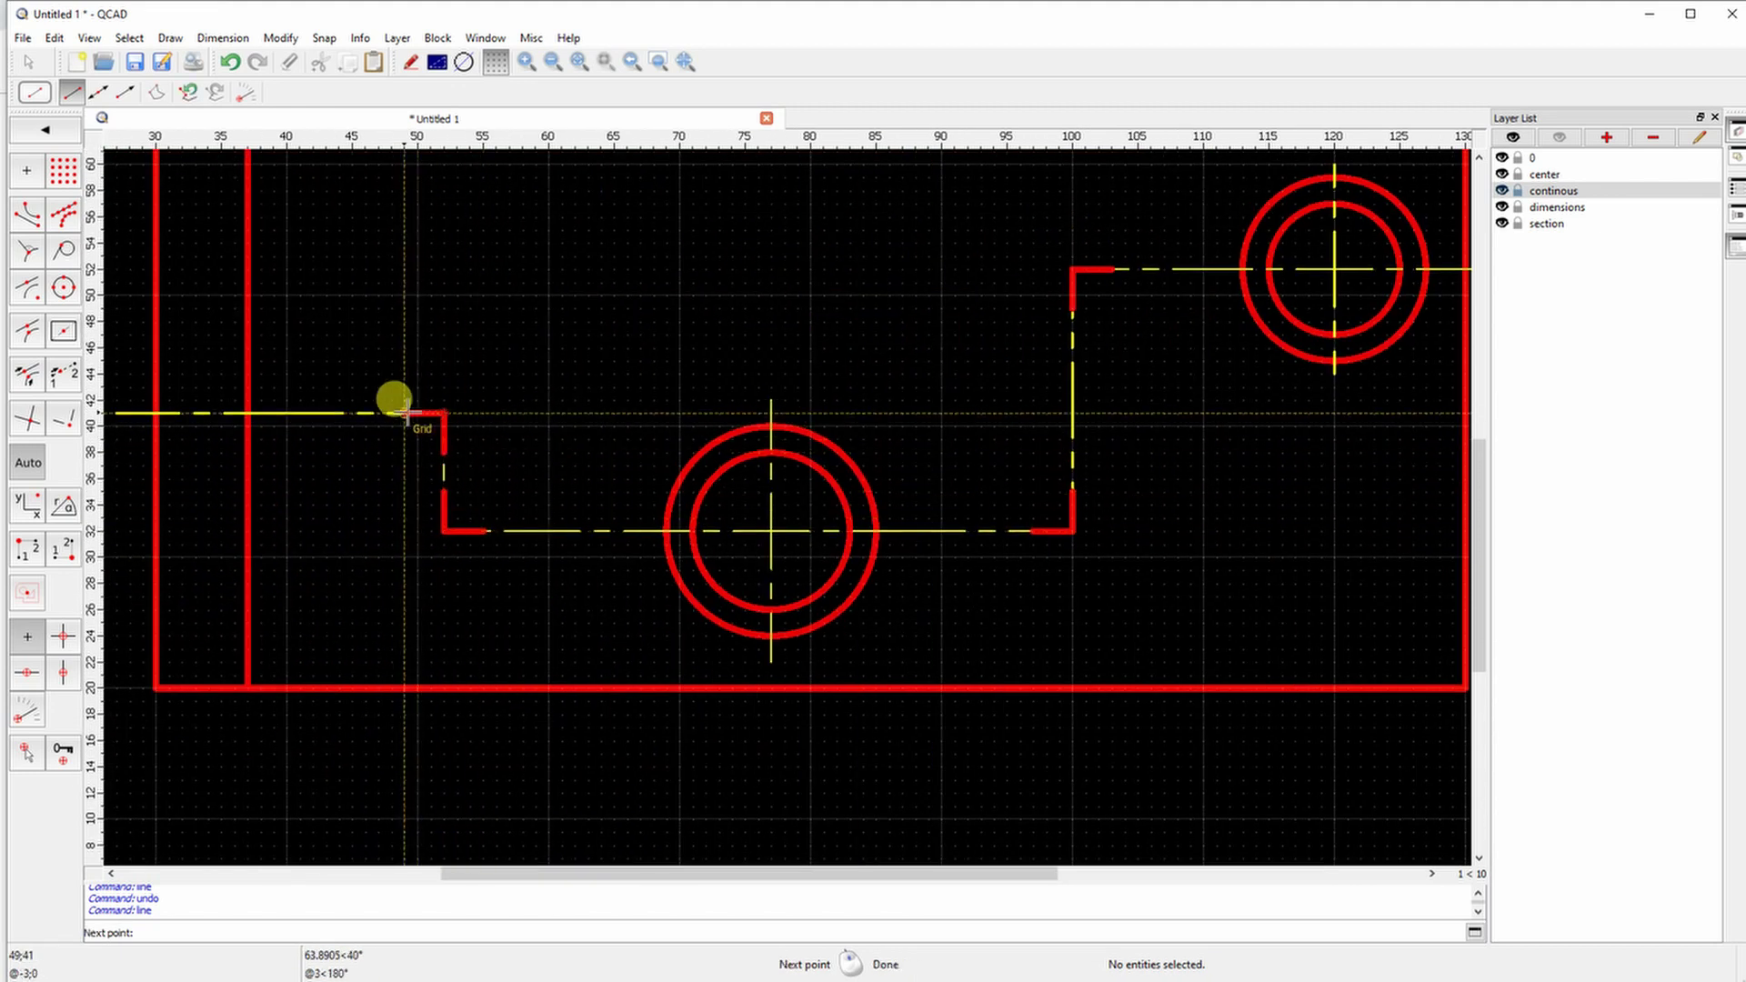
left_click(403, 413)
right_click(277, 394)
Draw the thick left end stroke and the viewing arrow shafts at both ends
scroll(495, 411, "left", 4, "shift")
left_click(495, 411)
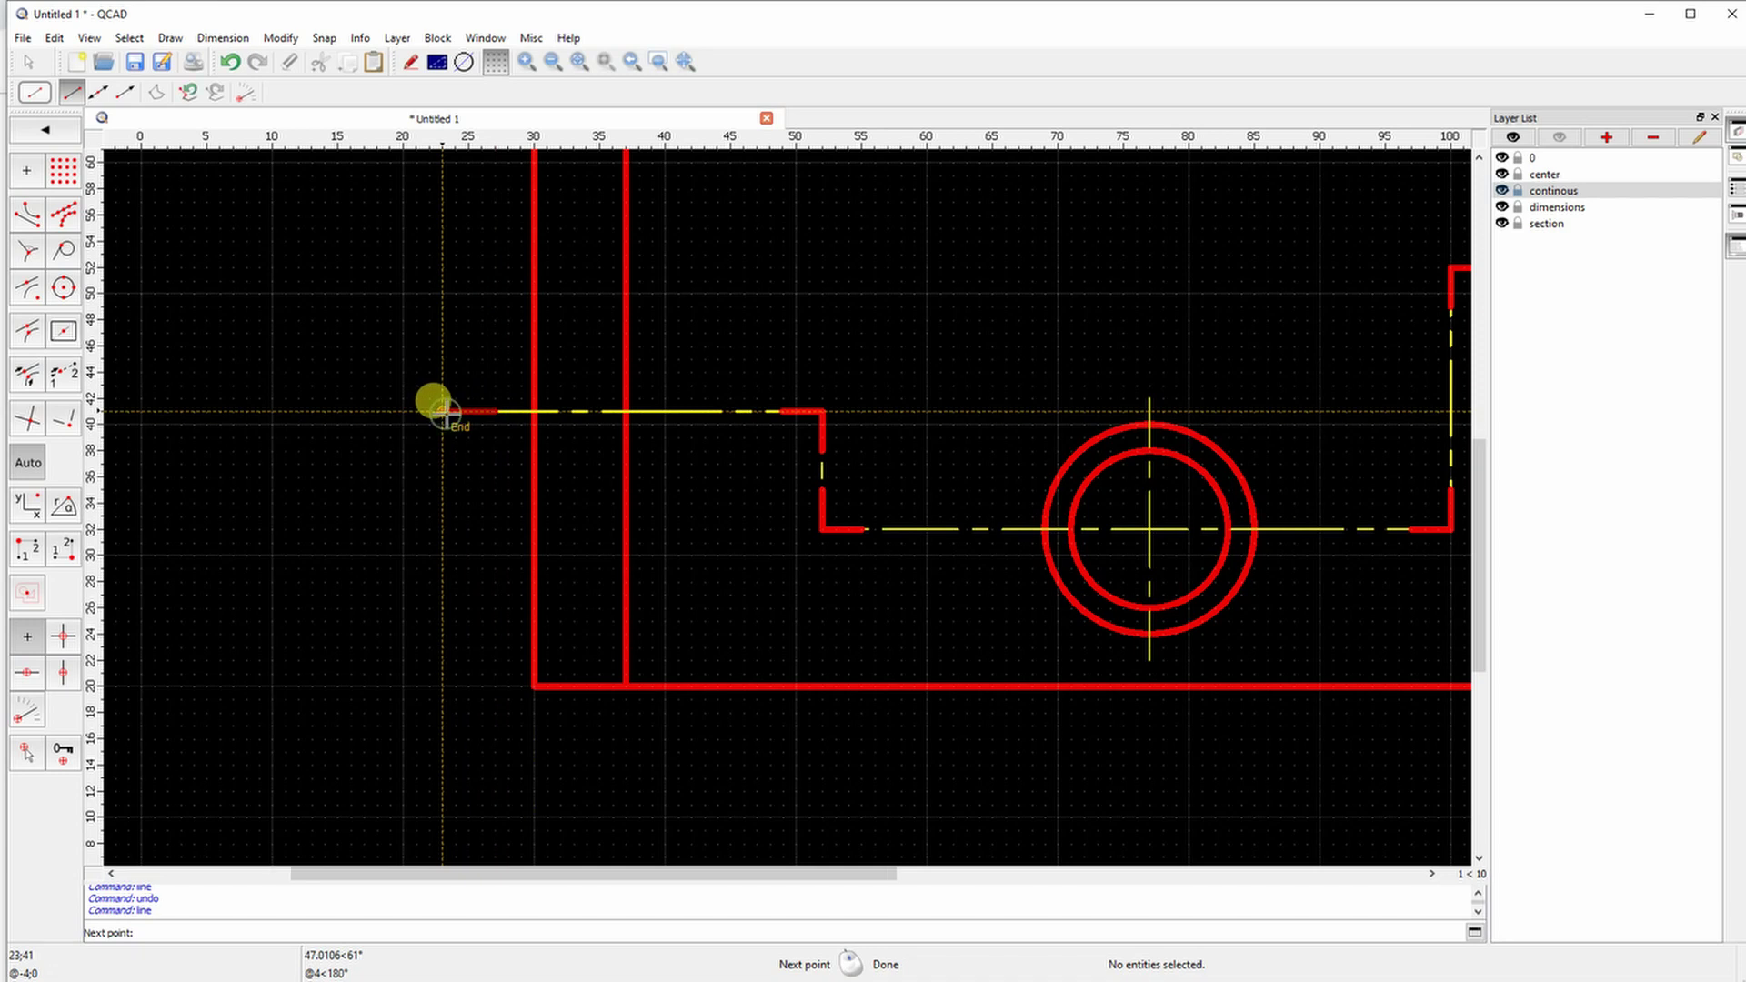
left_click(443, 411)
left_click(469, 544)
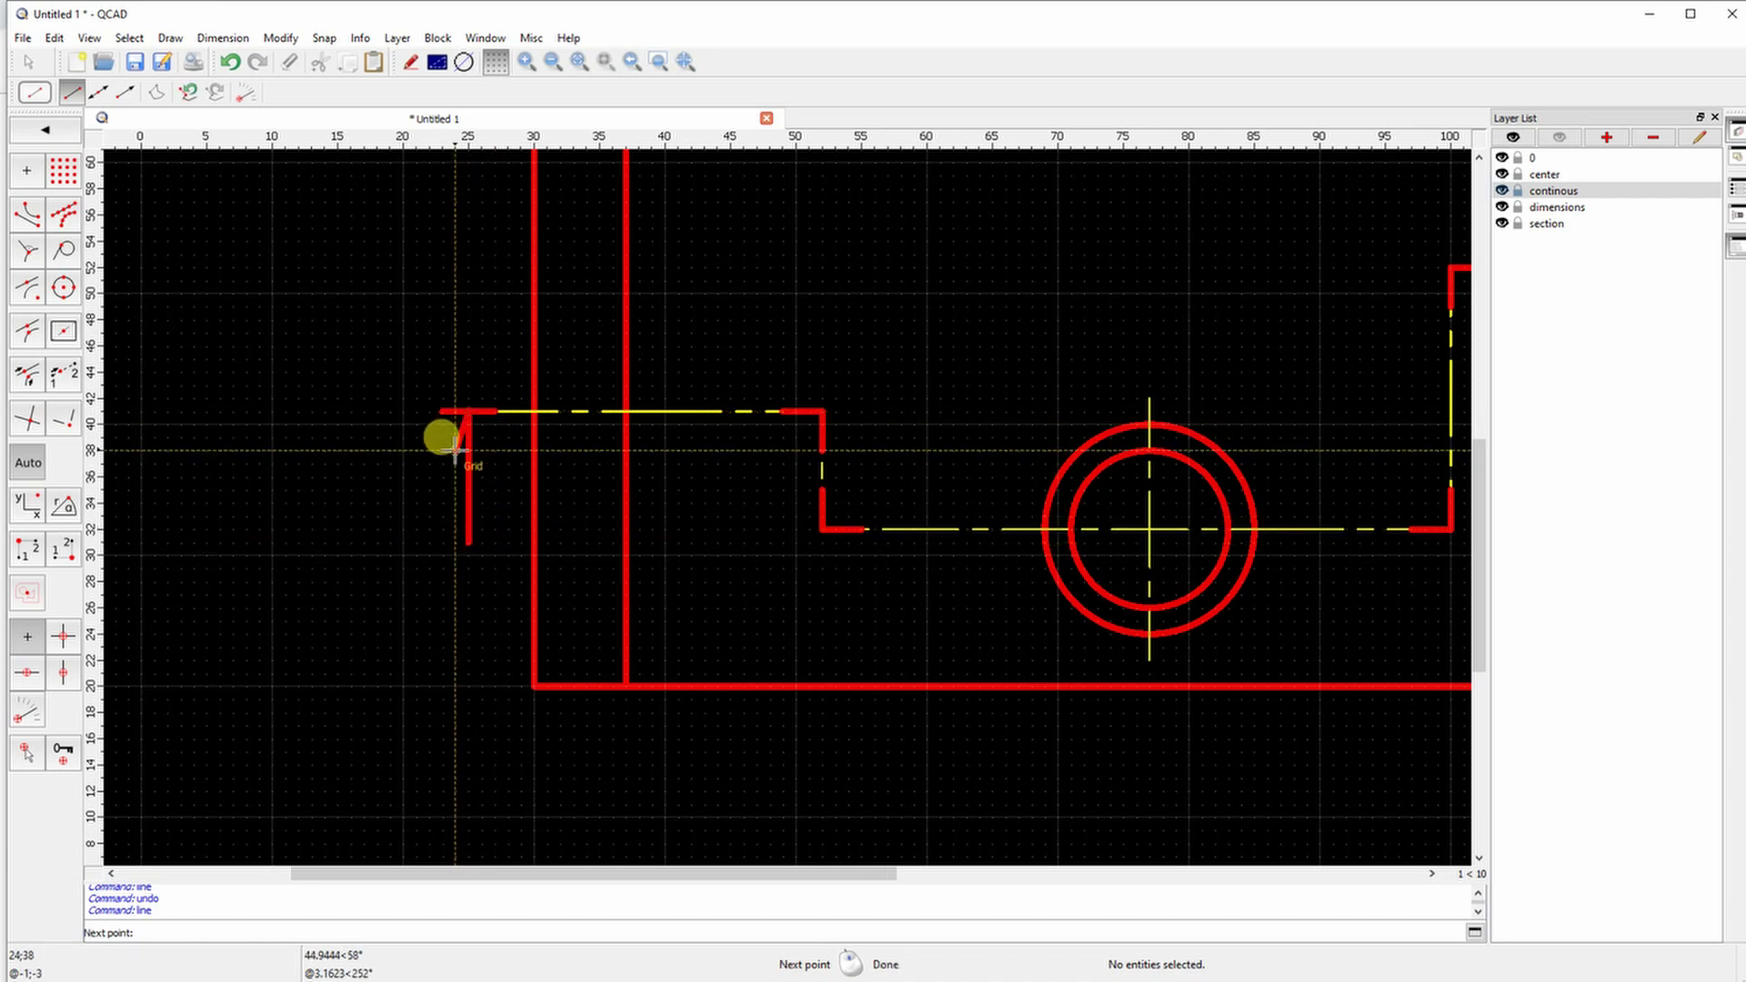
right_click(467, 429)
scroll(473, 455, "down", 5)
scroll(1091, 401, "up", 5)
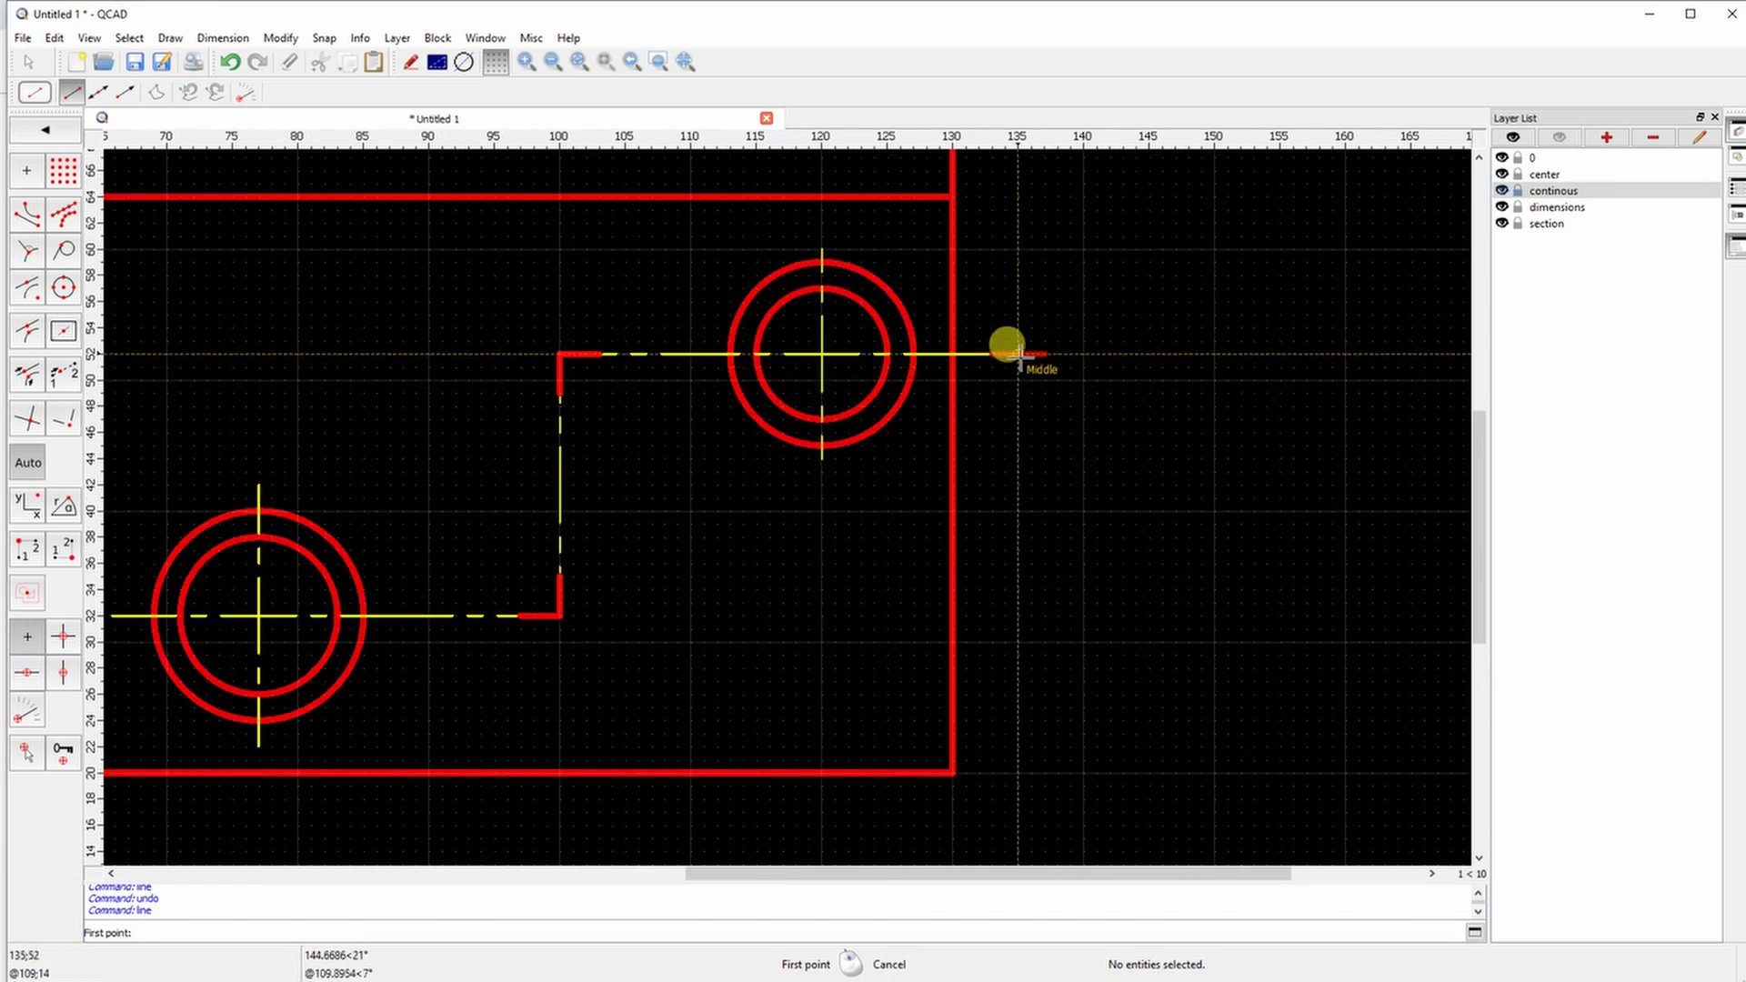
left_click(1017, 354)
left_click(1017, 487)
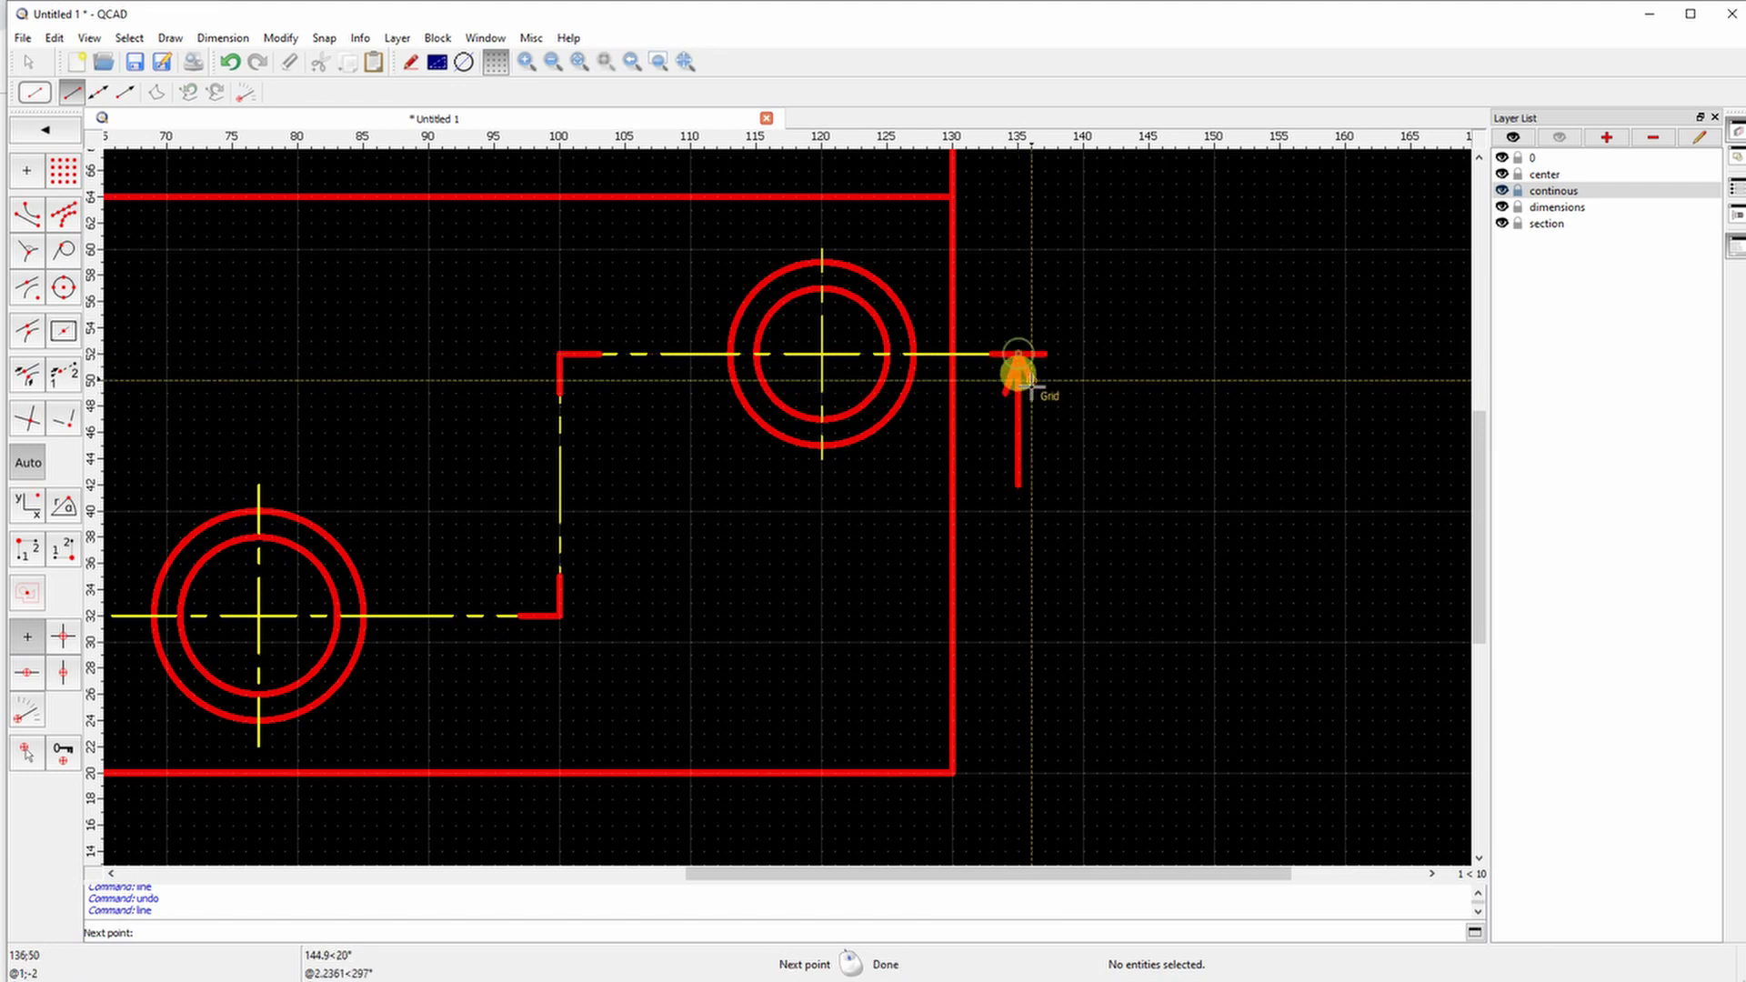
right_click(1019, 373)
scroll(877, 437, "down", 4)
Draw the section profile: base x 30–130, right edge up to y 110, top back to x 36, sloping rib
scroll(545, 445, "down", 2)
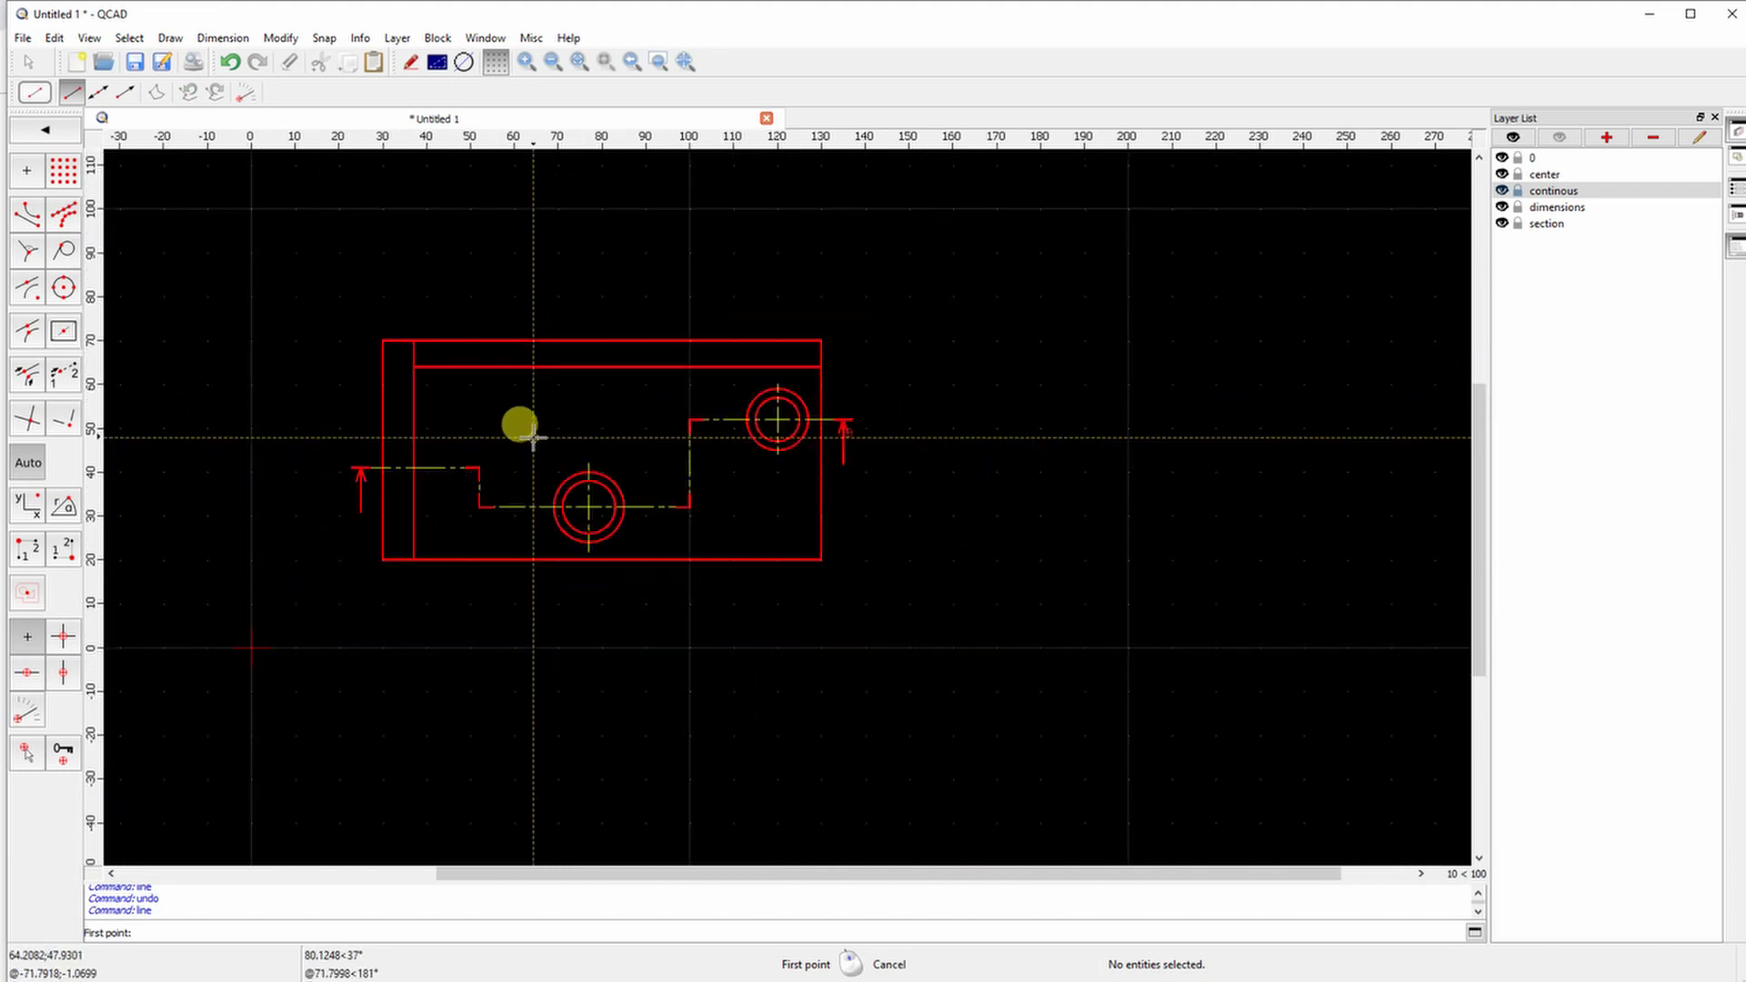
middle_click_drag(454, 350, 467, 507)
left_click(45, 130)
left_click(27, 171)
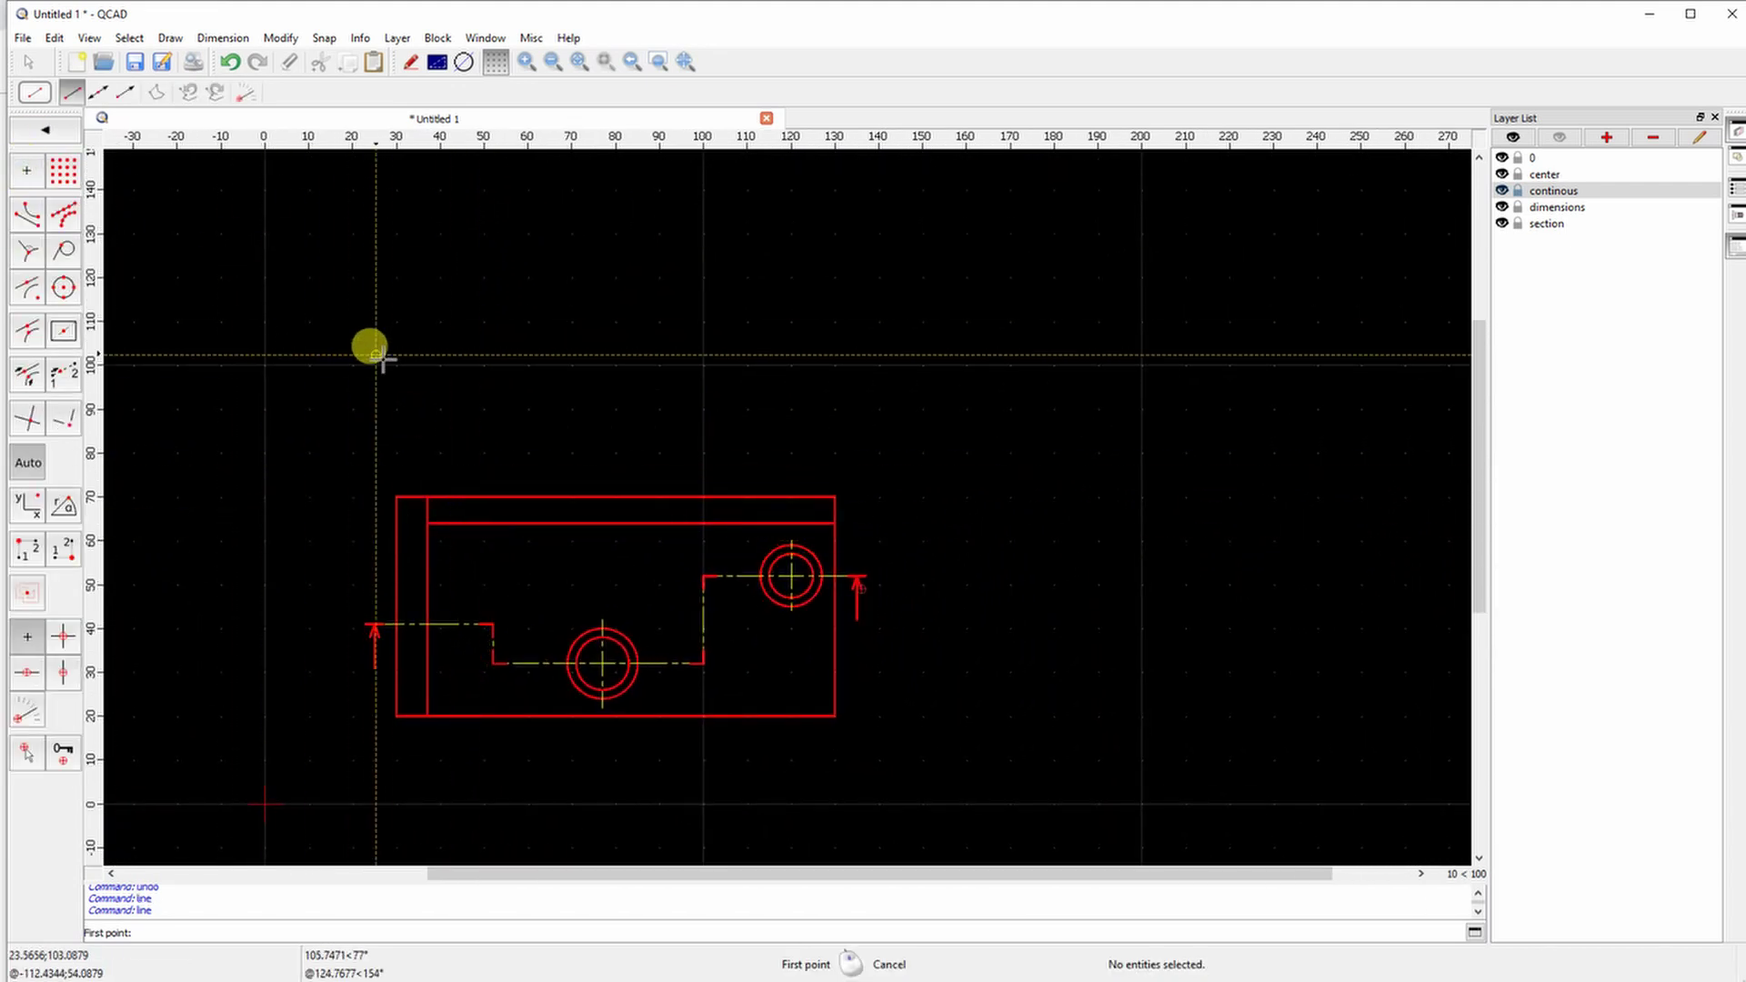
left_click(834, 365)
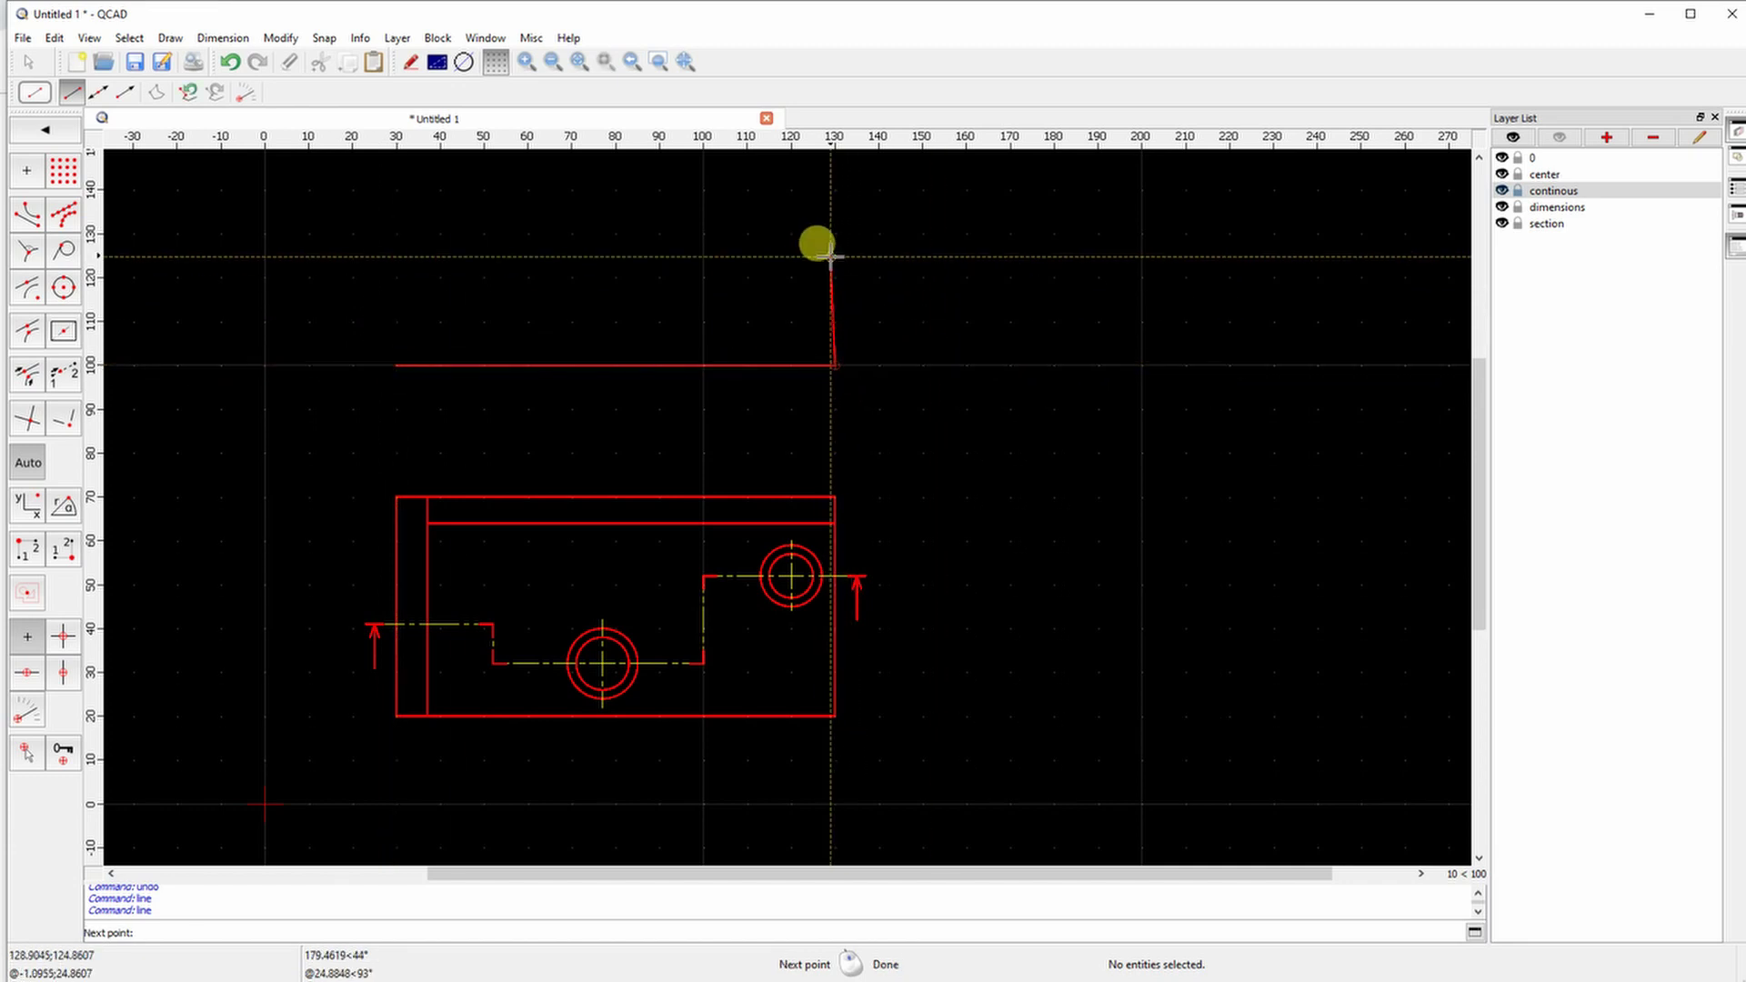
middle_click_drag(814, 246, 822, 353)
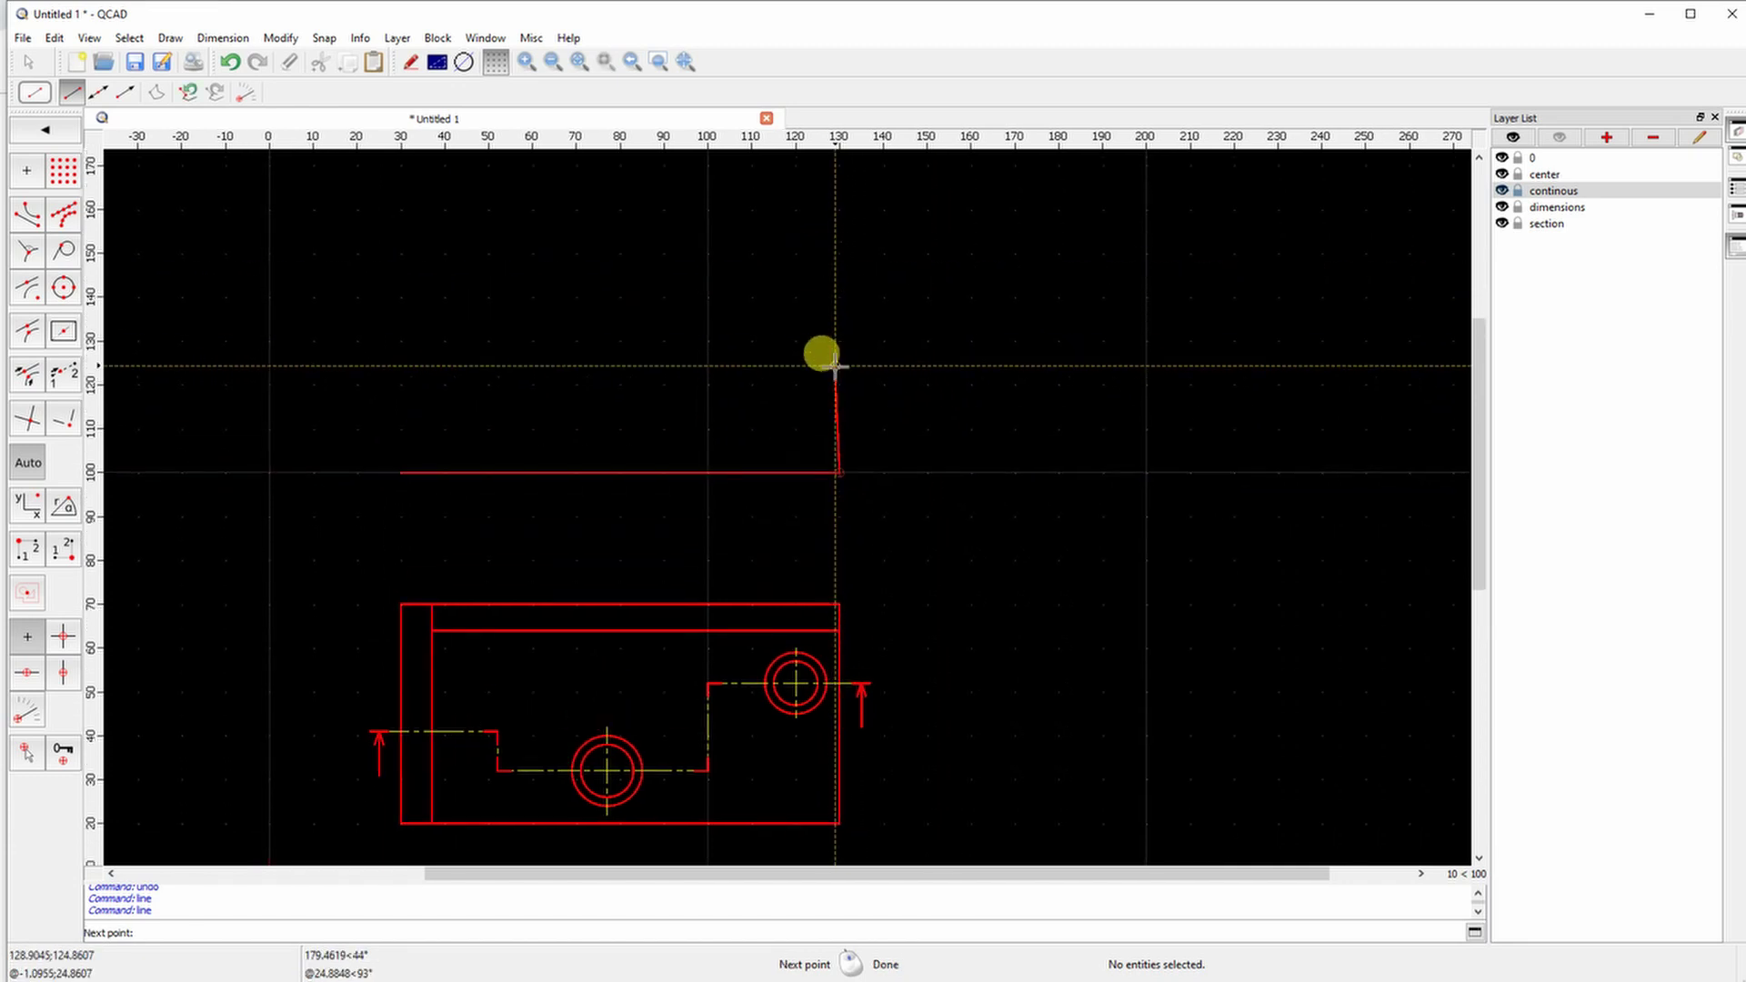
left_click(840, 427)
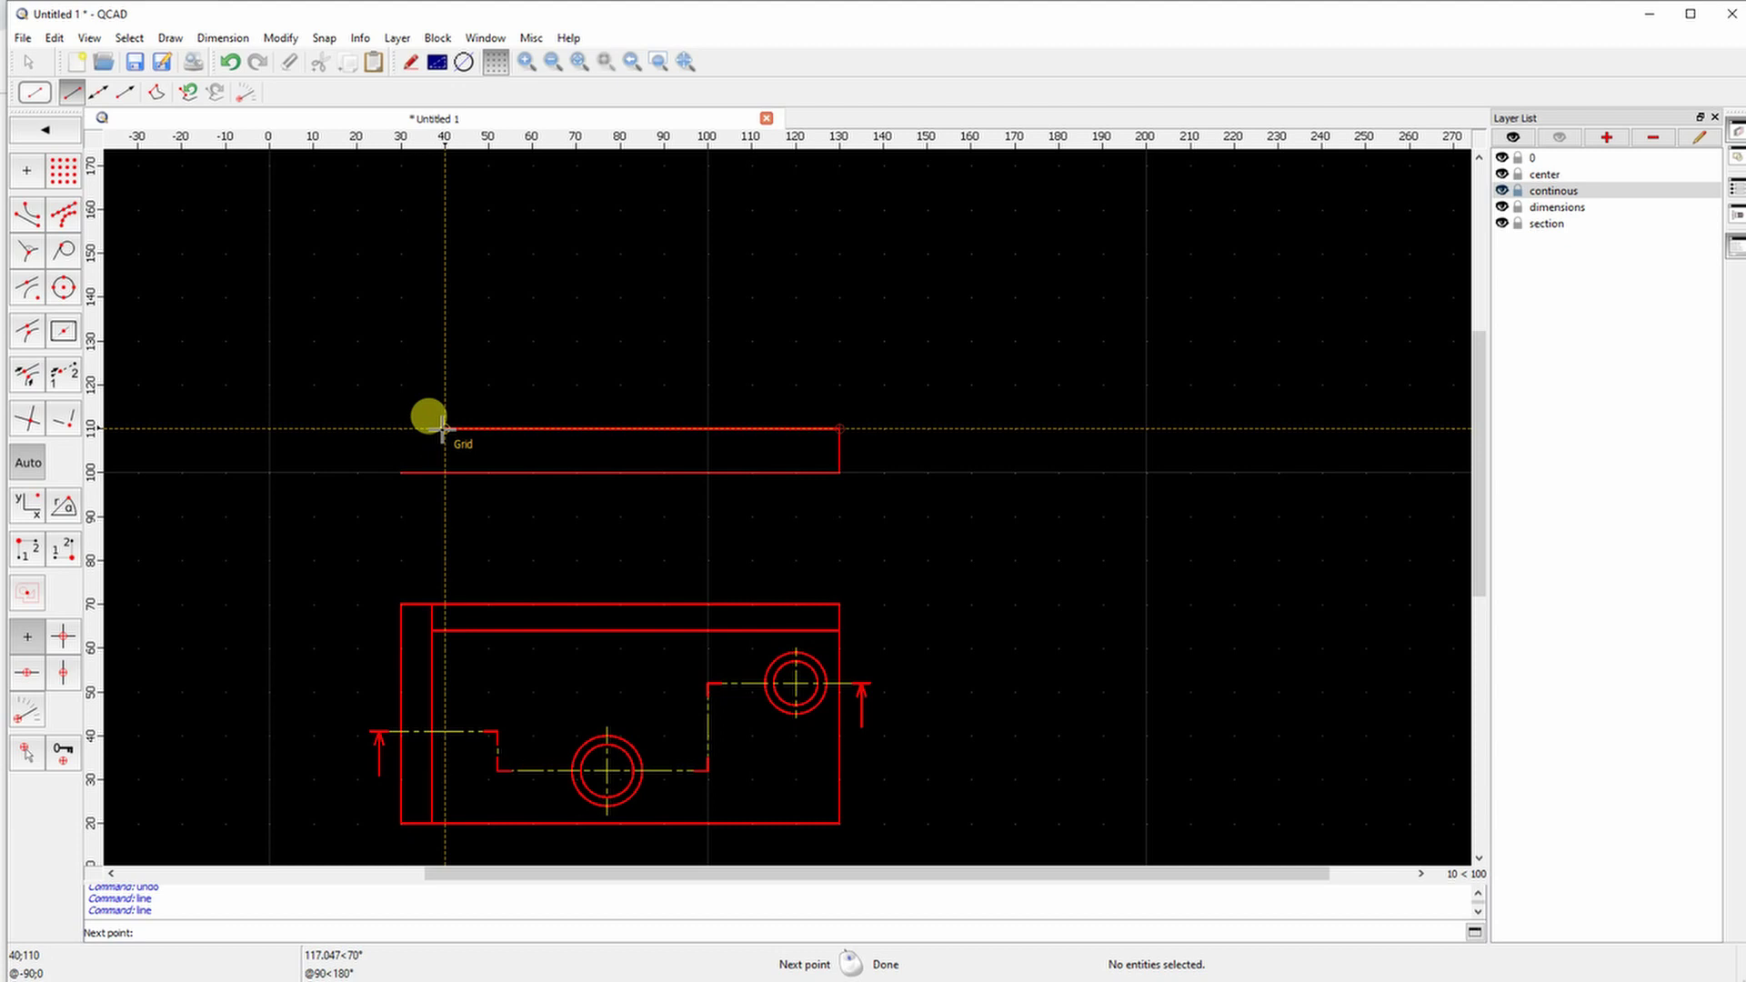
scroll(443, 427, "up", 4)
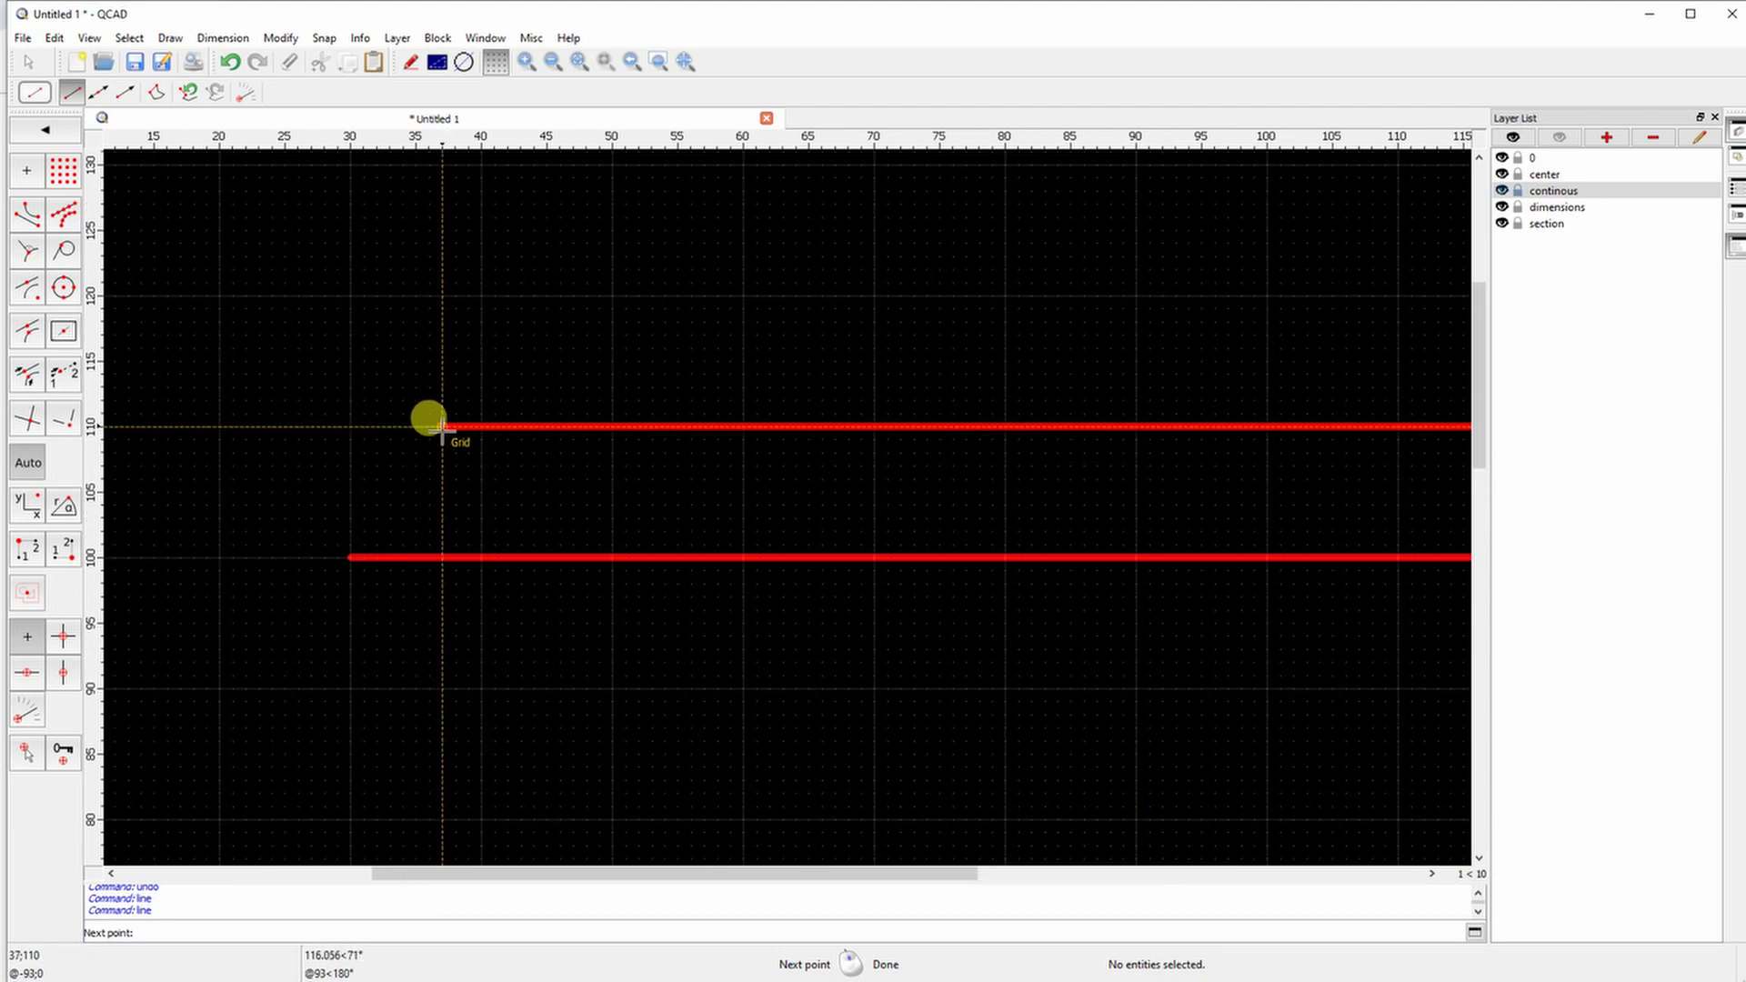
left_click(442, 425)
scroll(441, 423, "down", 2)
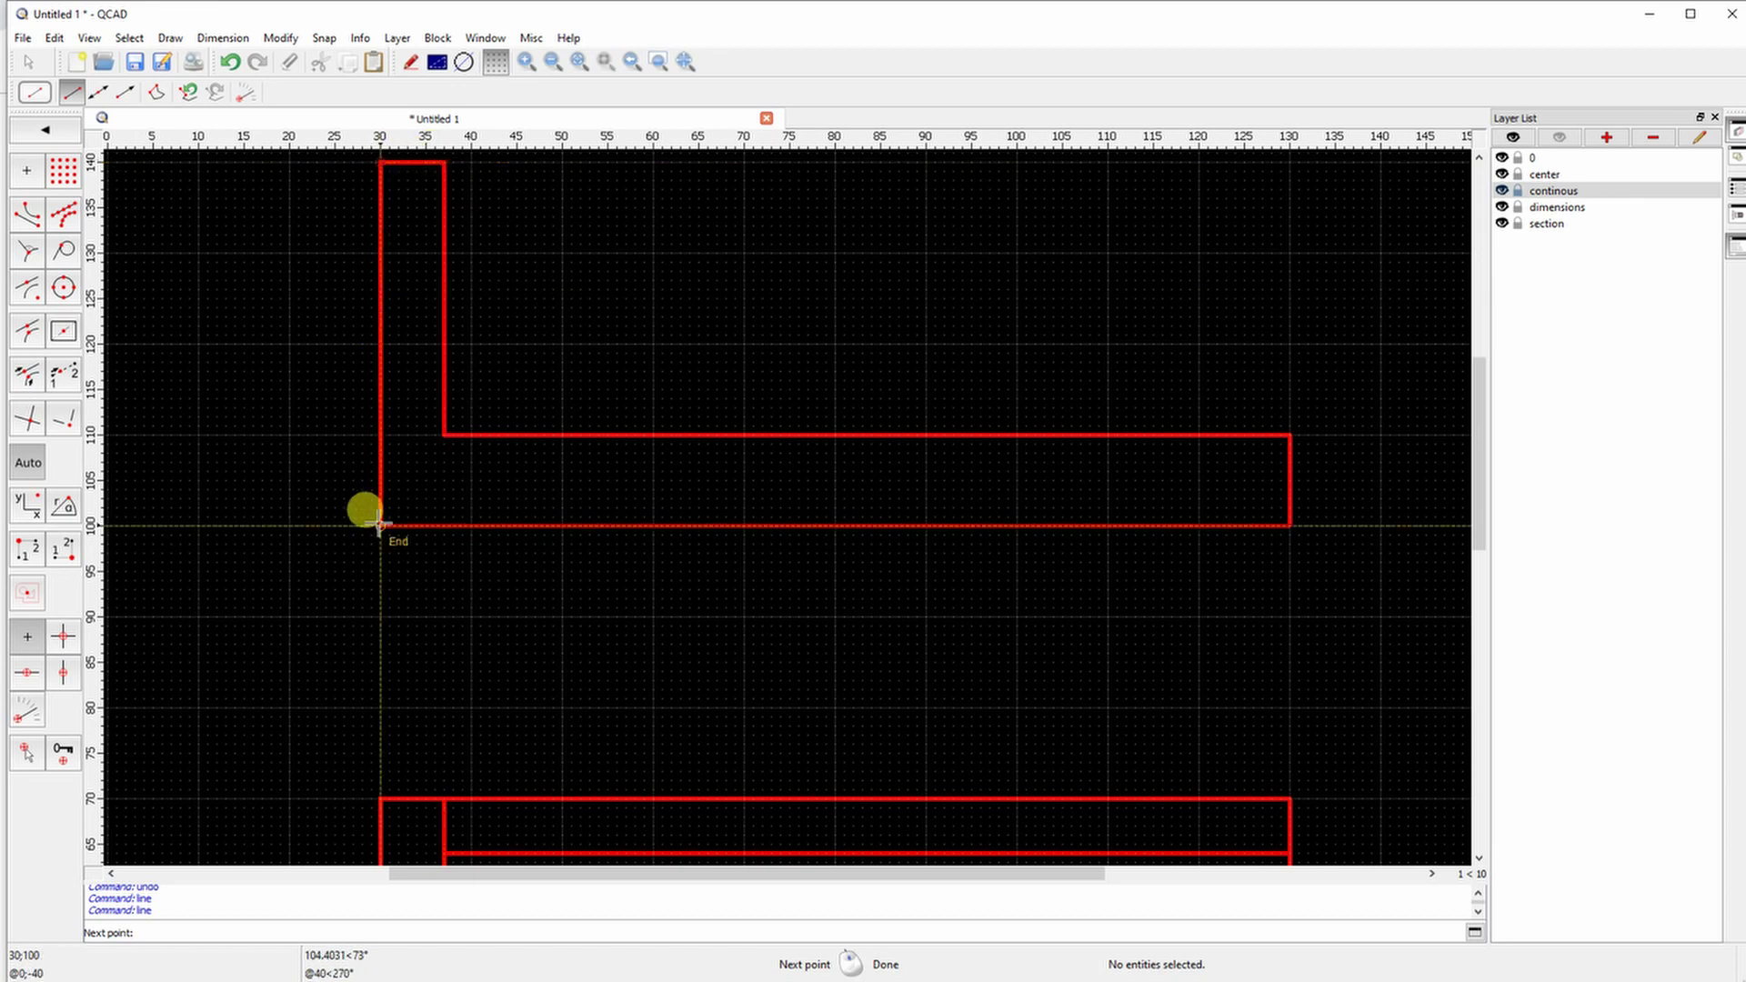
scroll(423, 471, "down", 3)
left_click(924, 452)
right_click(737, 522)
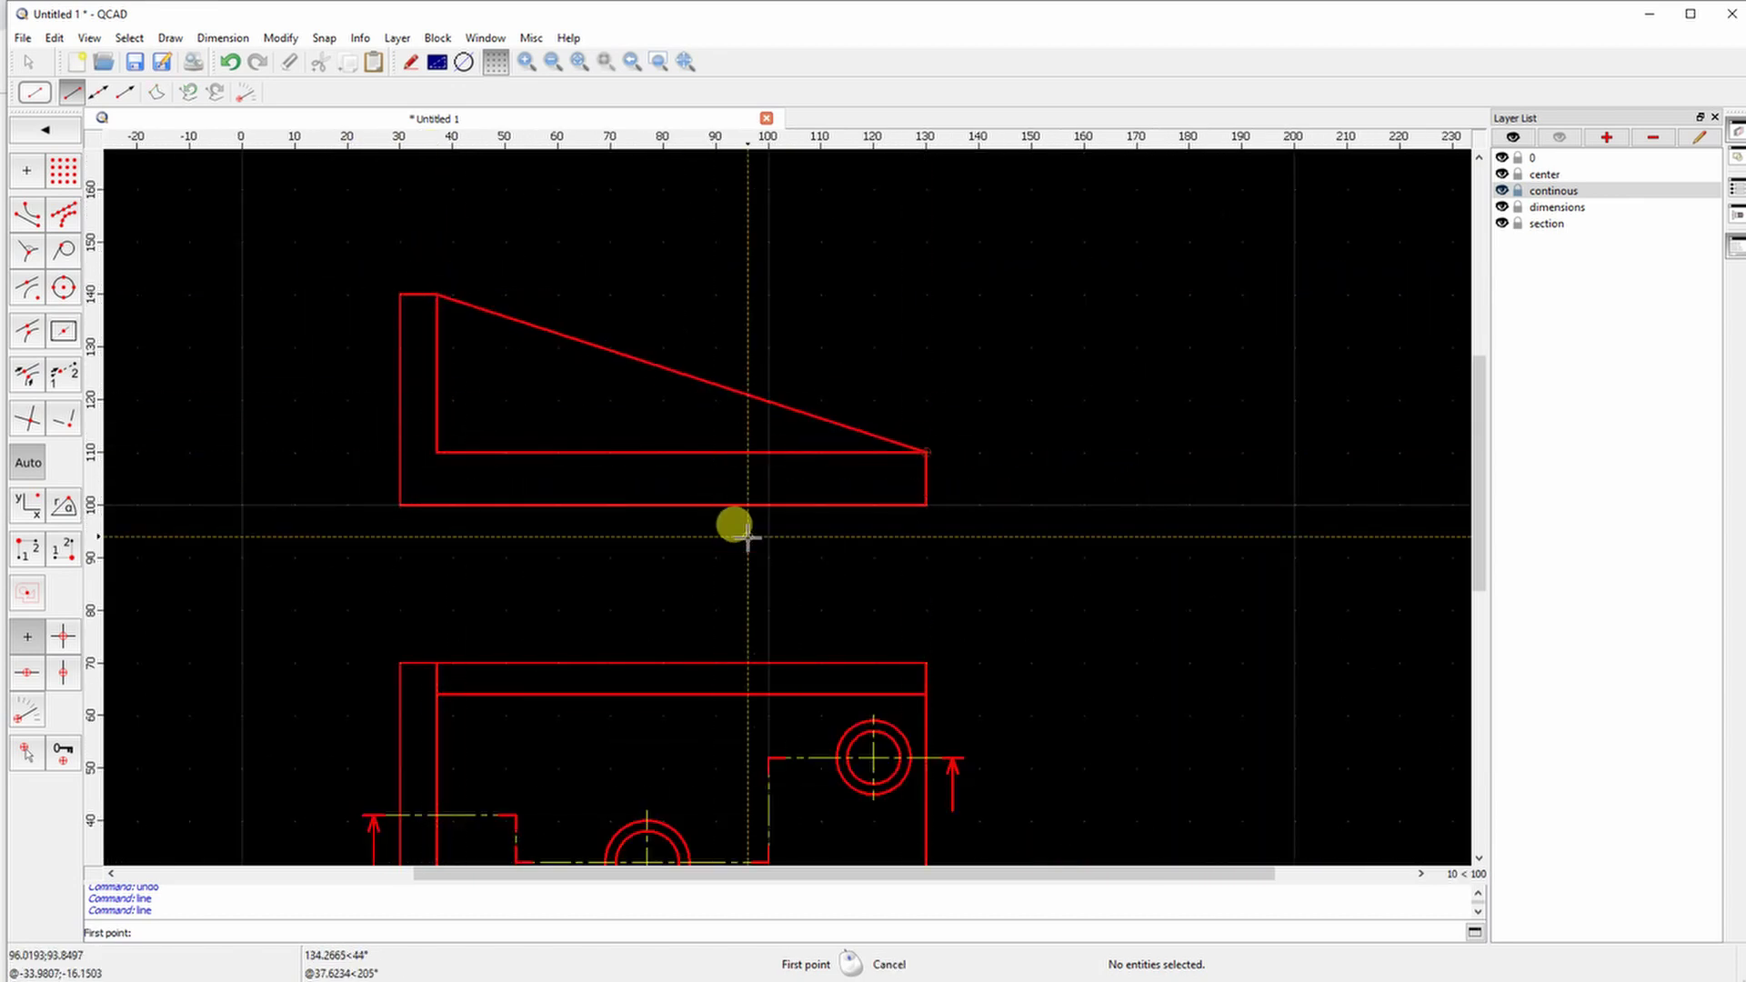
scroll(792, 409, "up", 3)
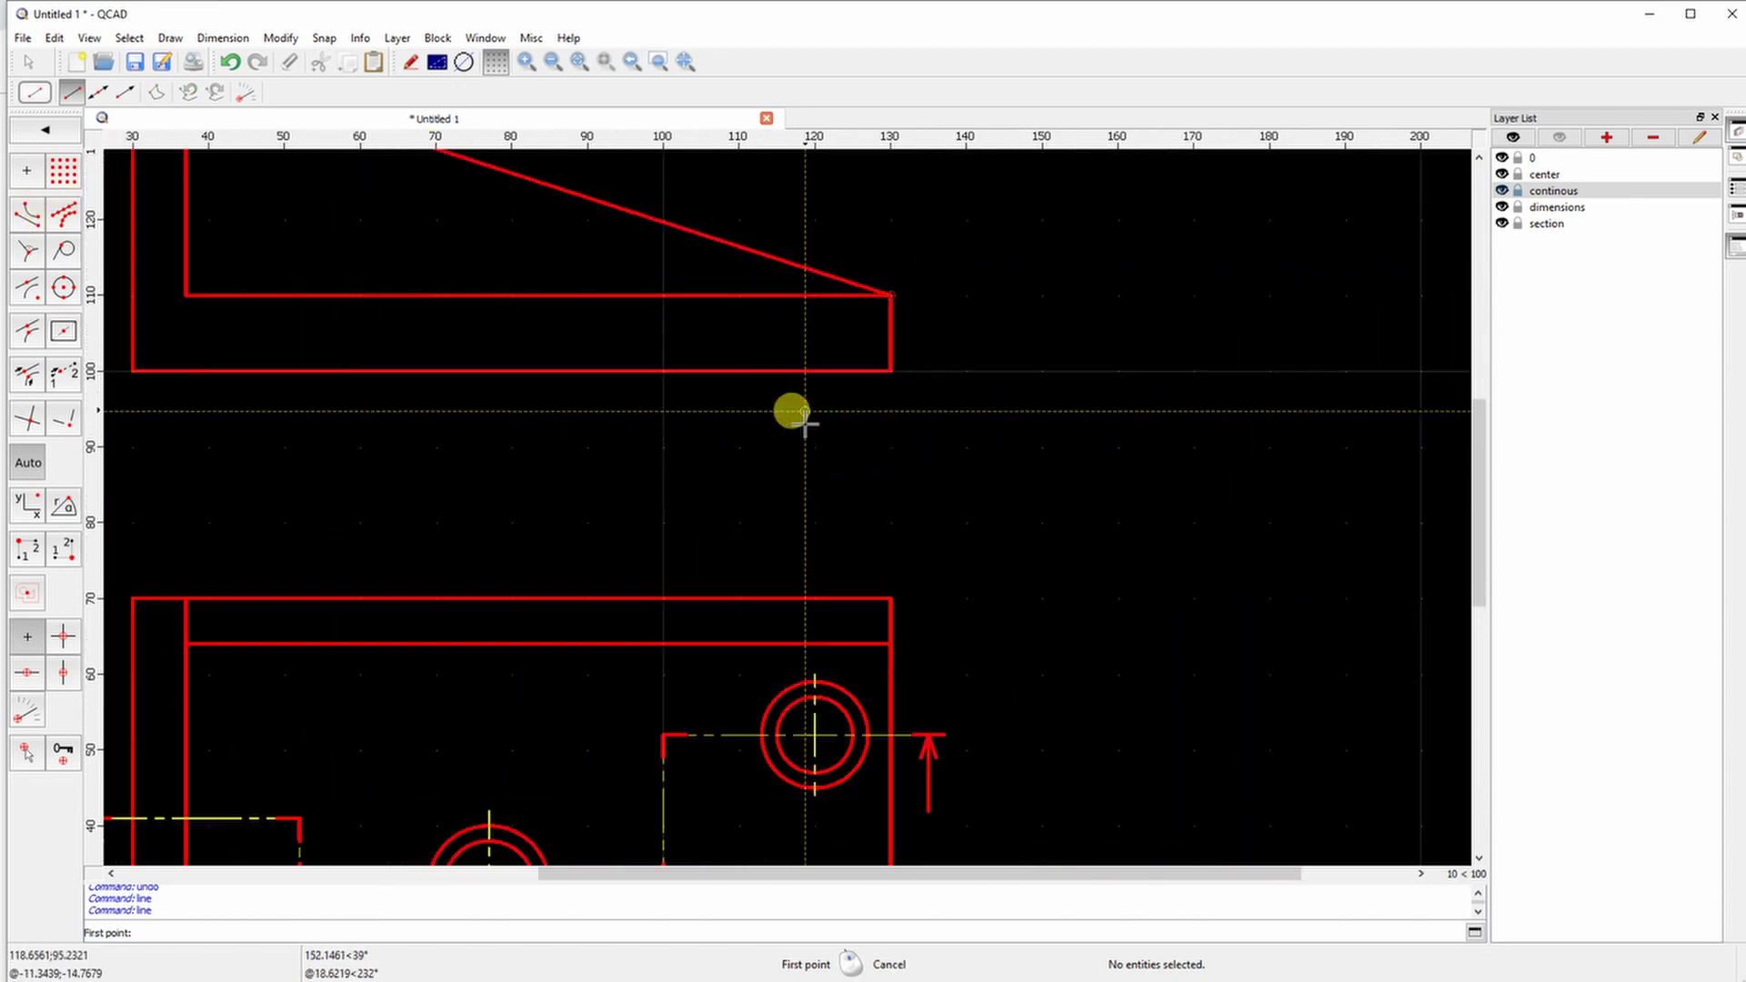
On the center layer, draw the right hole's vertical centre line and the short horizontal centre line at left
left_click(1544, 174)
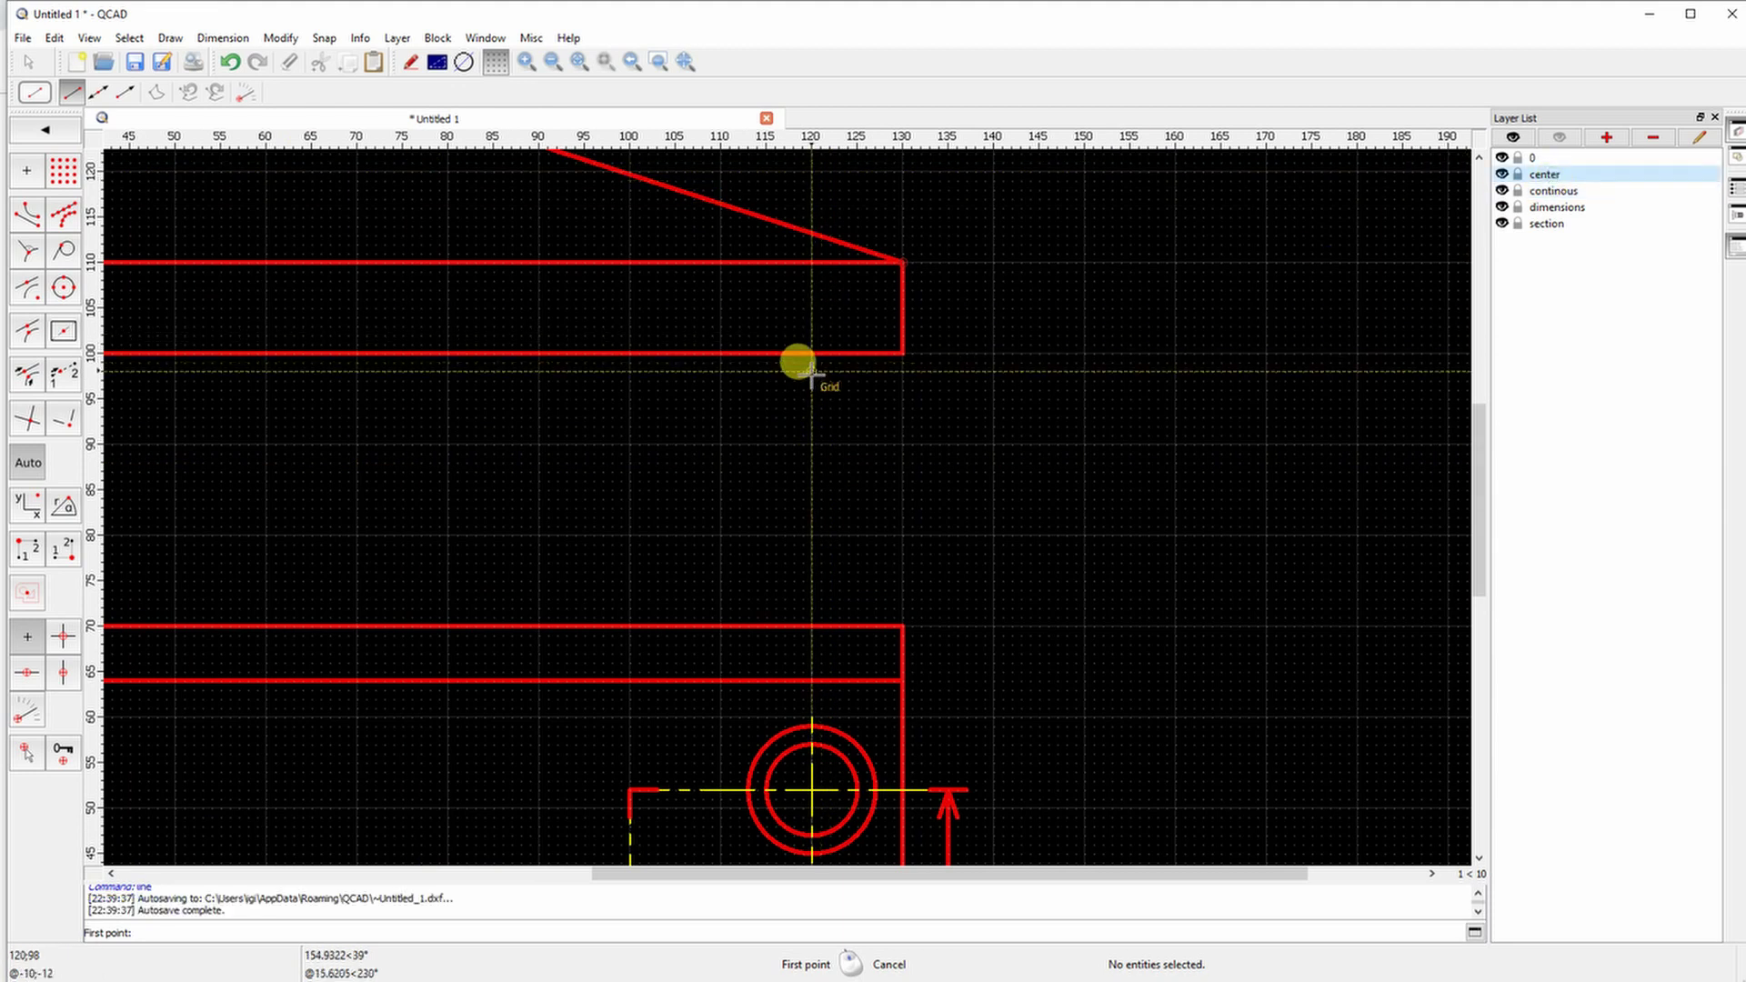
left_click(811, 371)
left_click(801, 264)
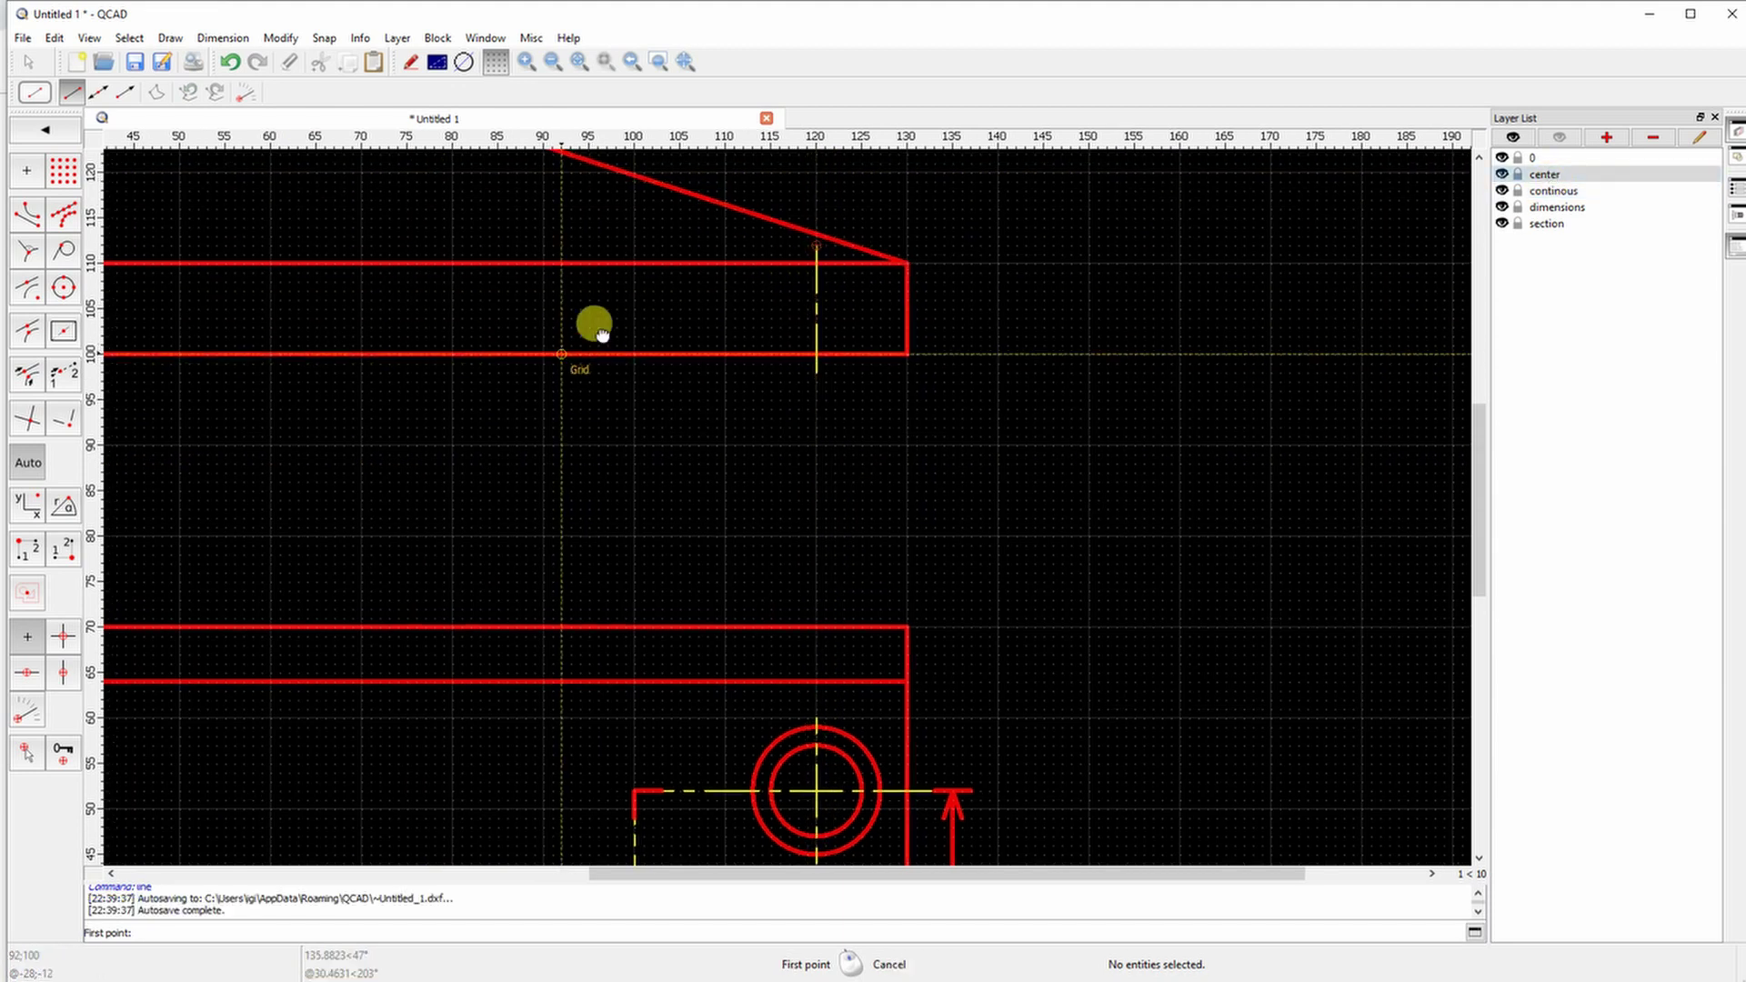
right_click(593, 332)
middle_click_drag(448, 372, 621, 270)
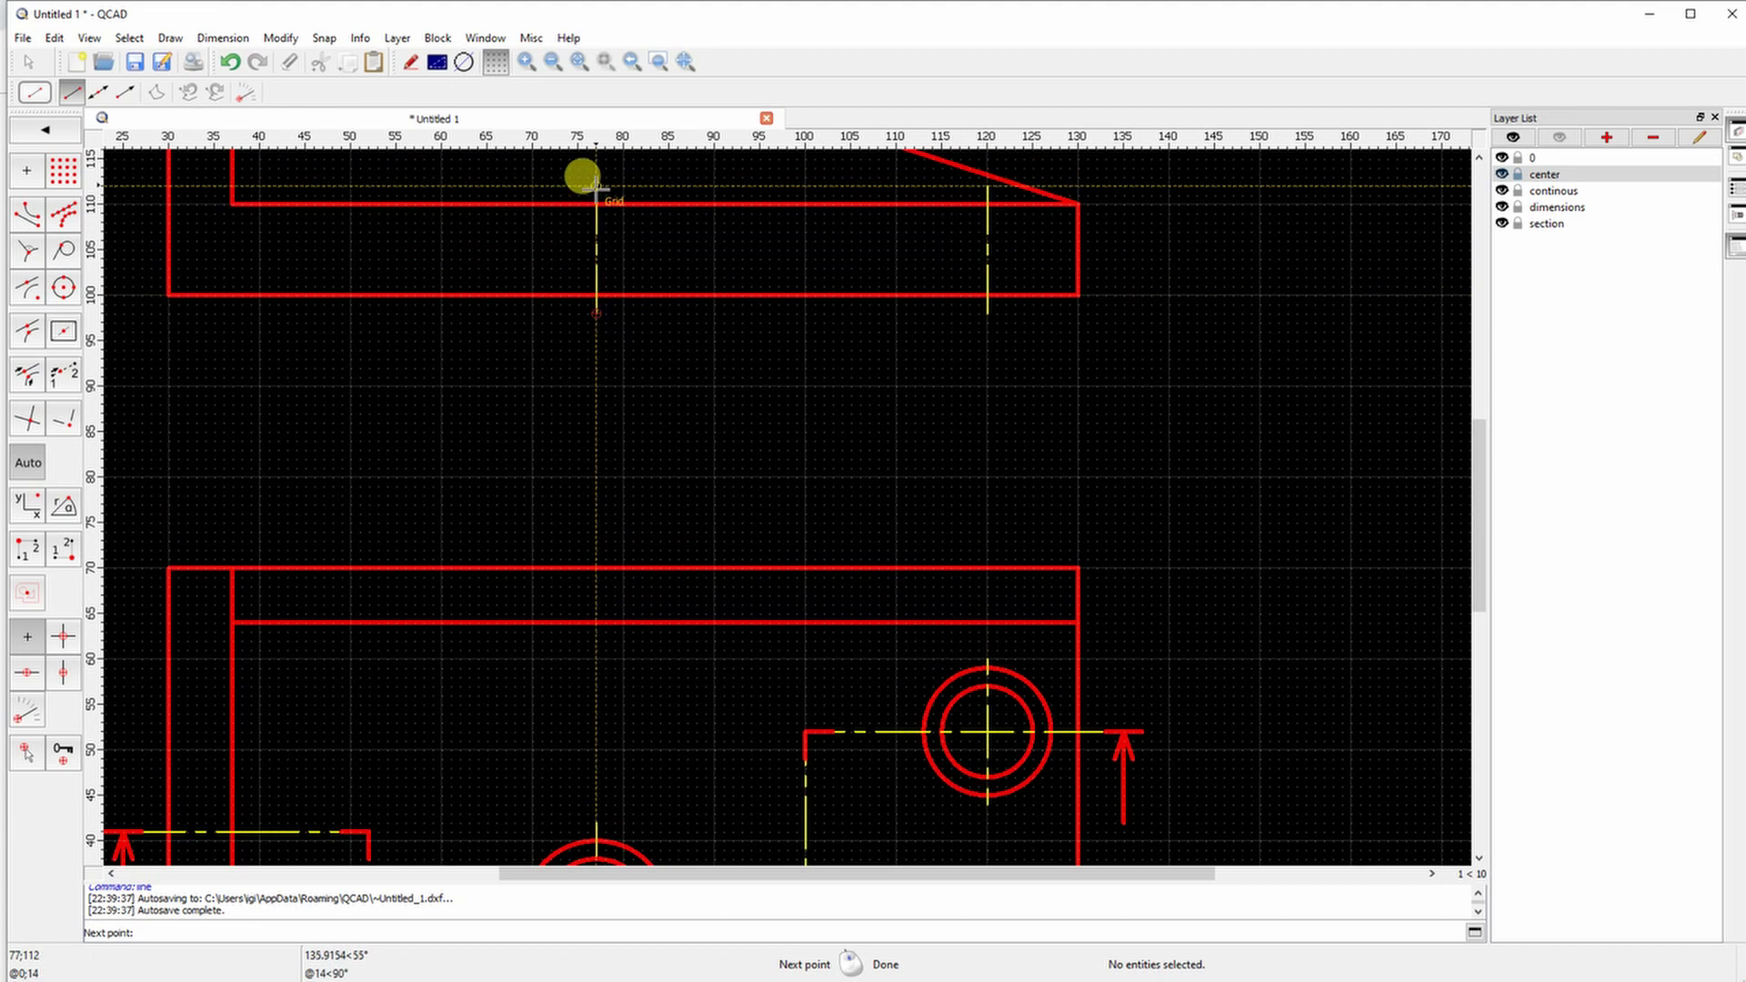
middle_click_drag(546, 214, 443, 424)
scroll(443, 425, "down", 1)
scroll(323, 338, "up", 2)
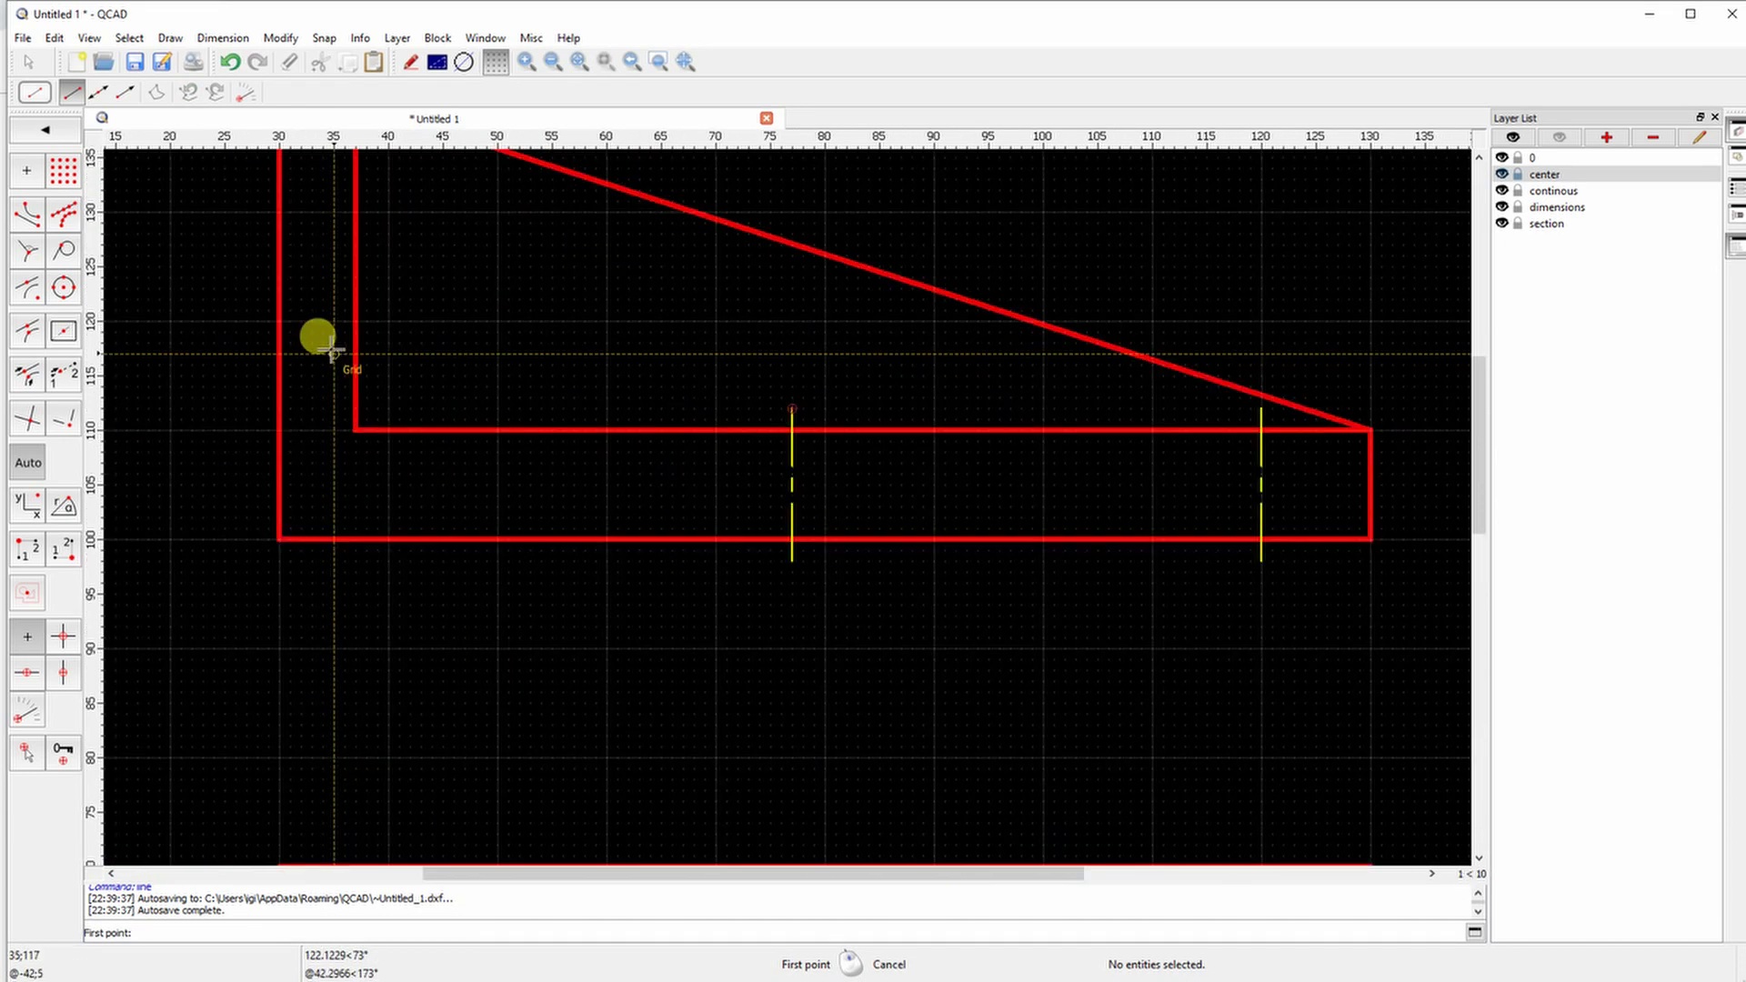
left_click(257, 267)
right_click(437, 339)
On the continuous layer, draw the right base hole's edges, chamfers and counterbore floor at x 125, y 108
left_click(1553, 190)
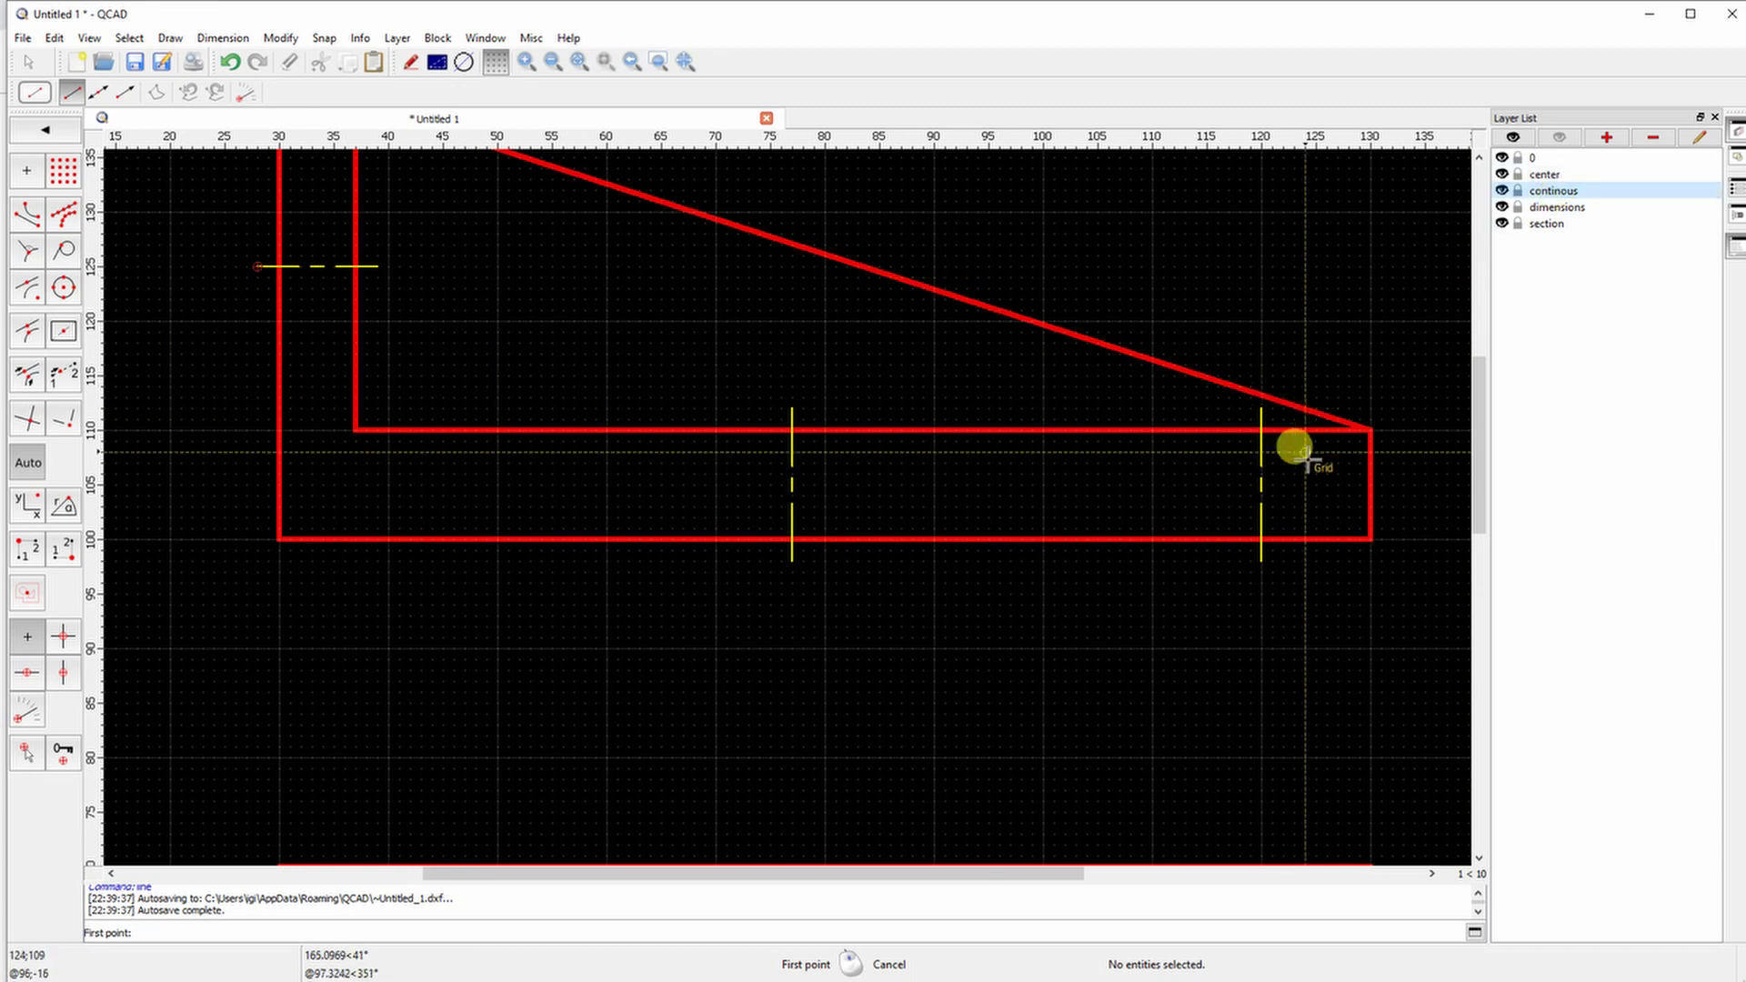
left_click(1316, 540)
left_click(1316, 453)
left_click(1335, 431)
right_click(1215, 528)
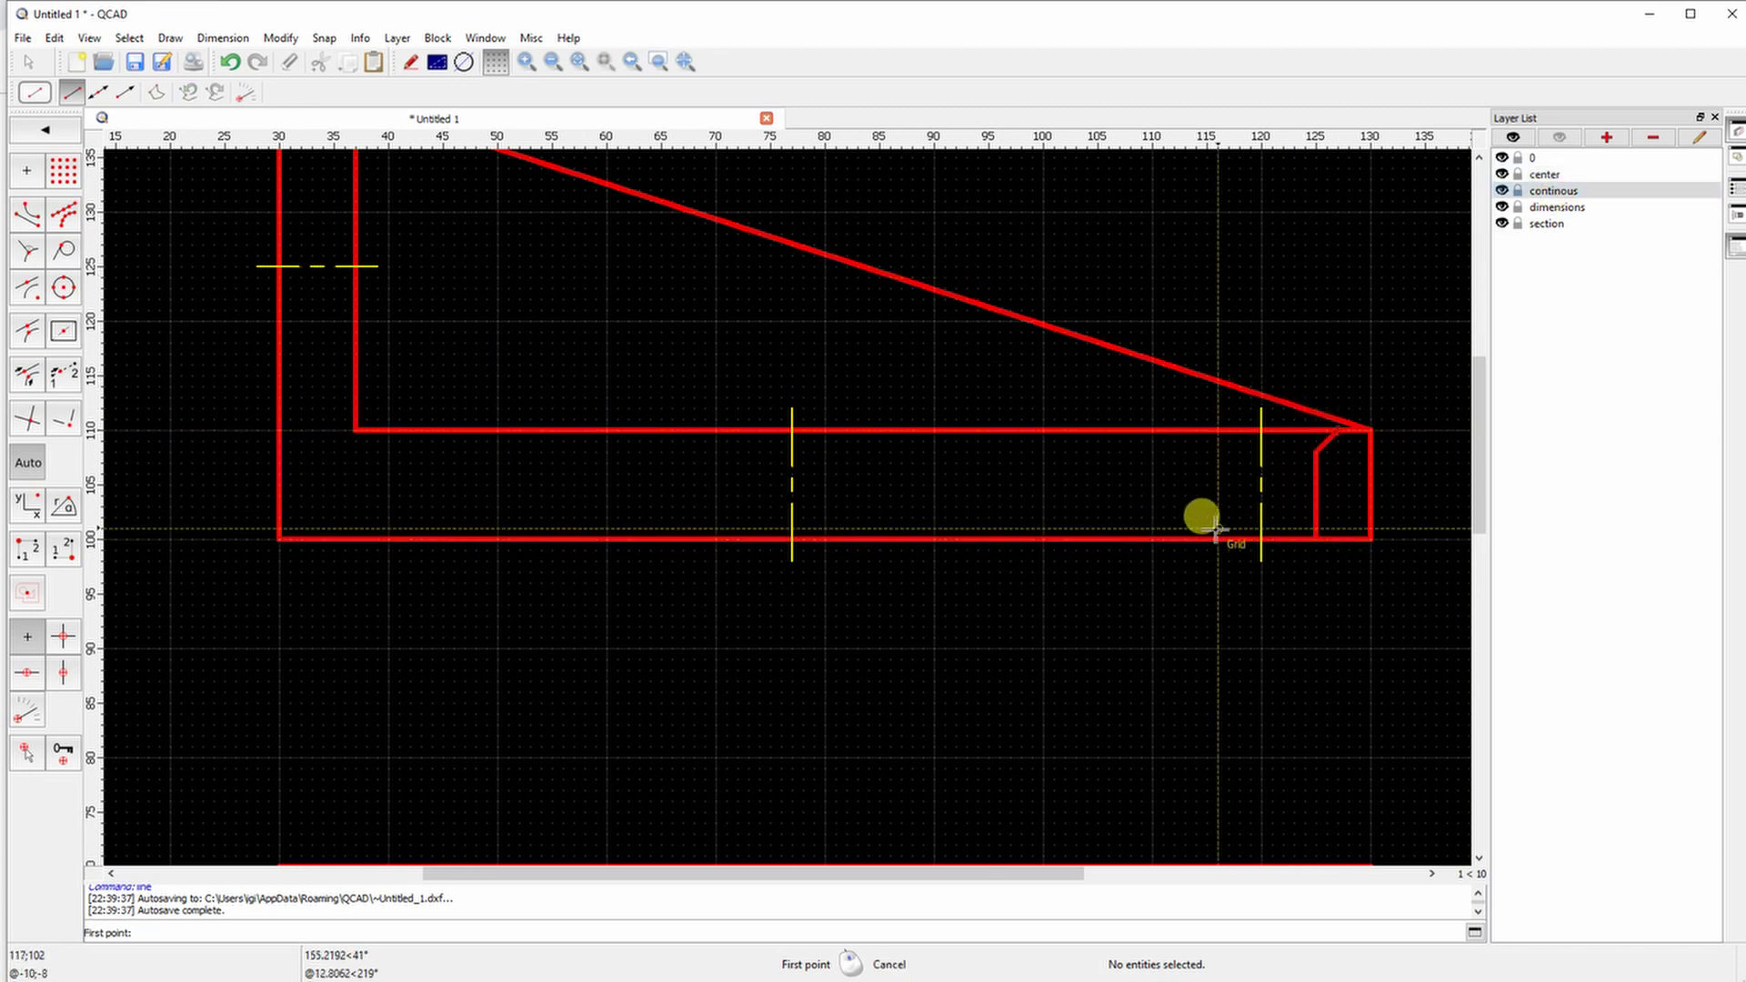
left_click(1206, 539)
left_click(1187, 431)
right_click(1237, 441)
left_click(1206, 452)
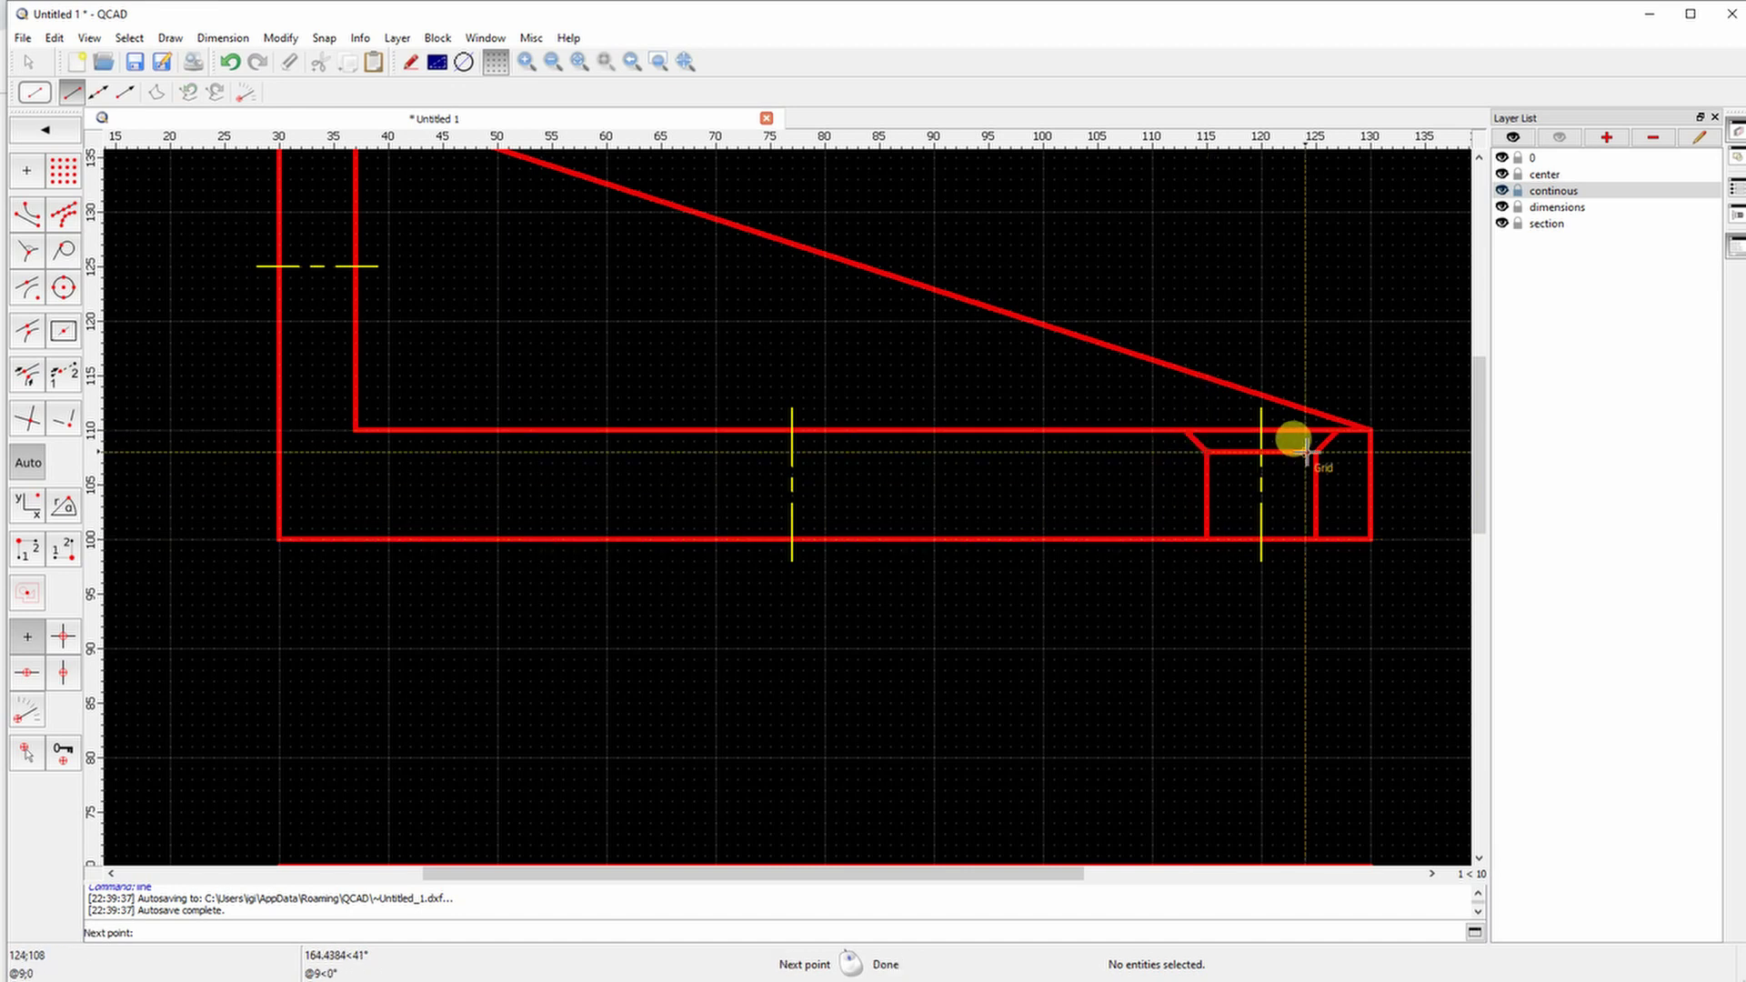
left_click(1316, 452)
right_click(1000, 482)
Draw both vertical edges of the left base hole up to the top line
scroll(816, 518, "up", 2)
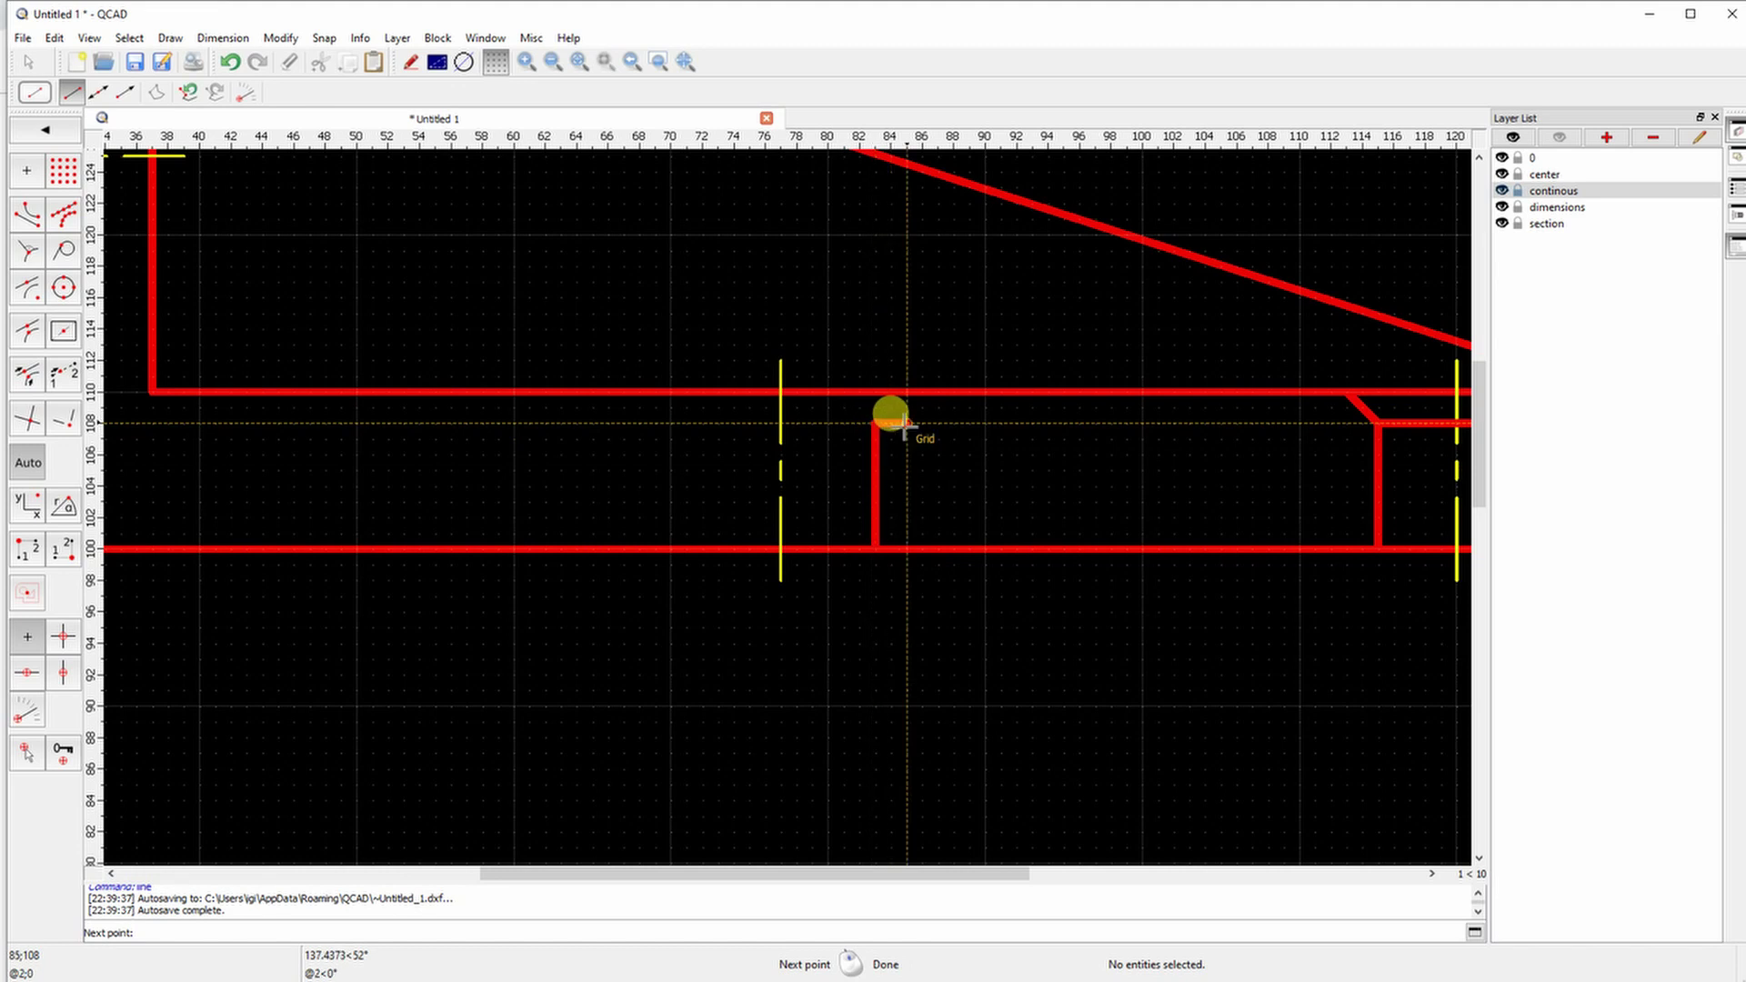
left_click(907, 393)
right_click(800, 464)
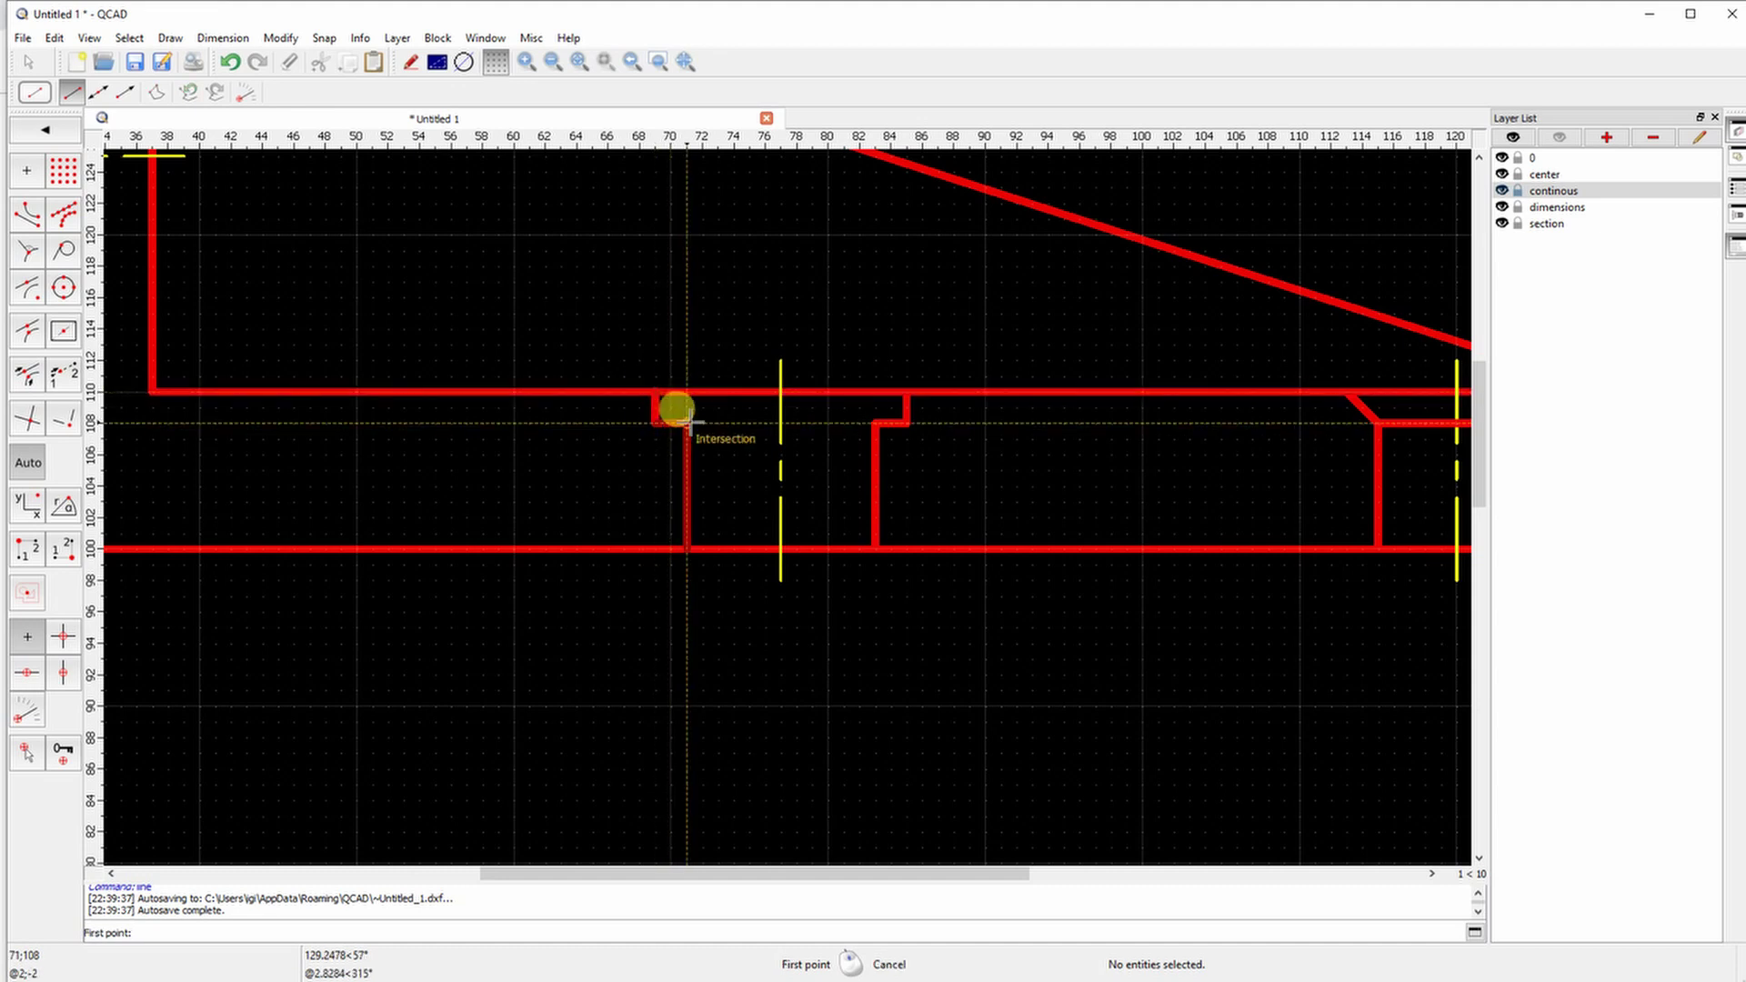
left_click(871, 423)
right_click(775, 464)
Draw the recess in the vertical wall: its upward side and the top line across
scroll(713, 499, "down", 3)
scroll(430, 332, "up", 3)
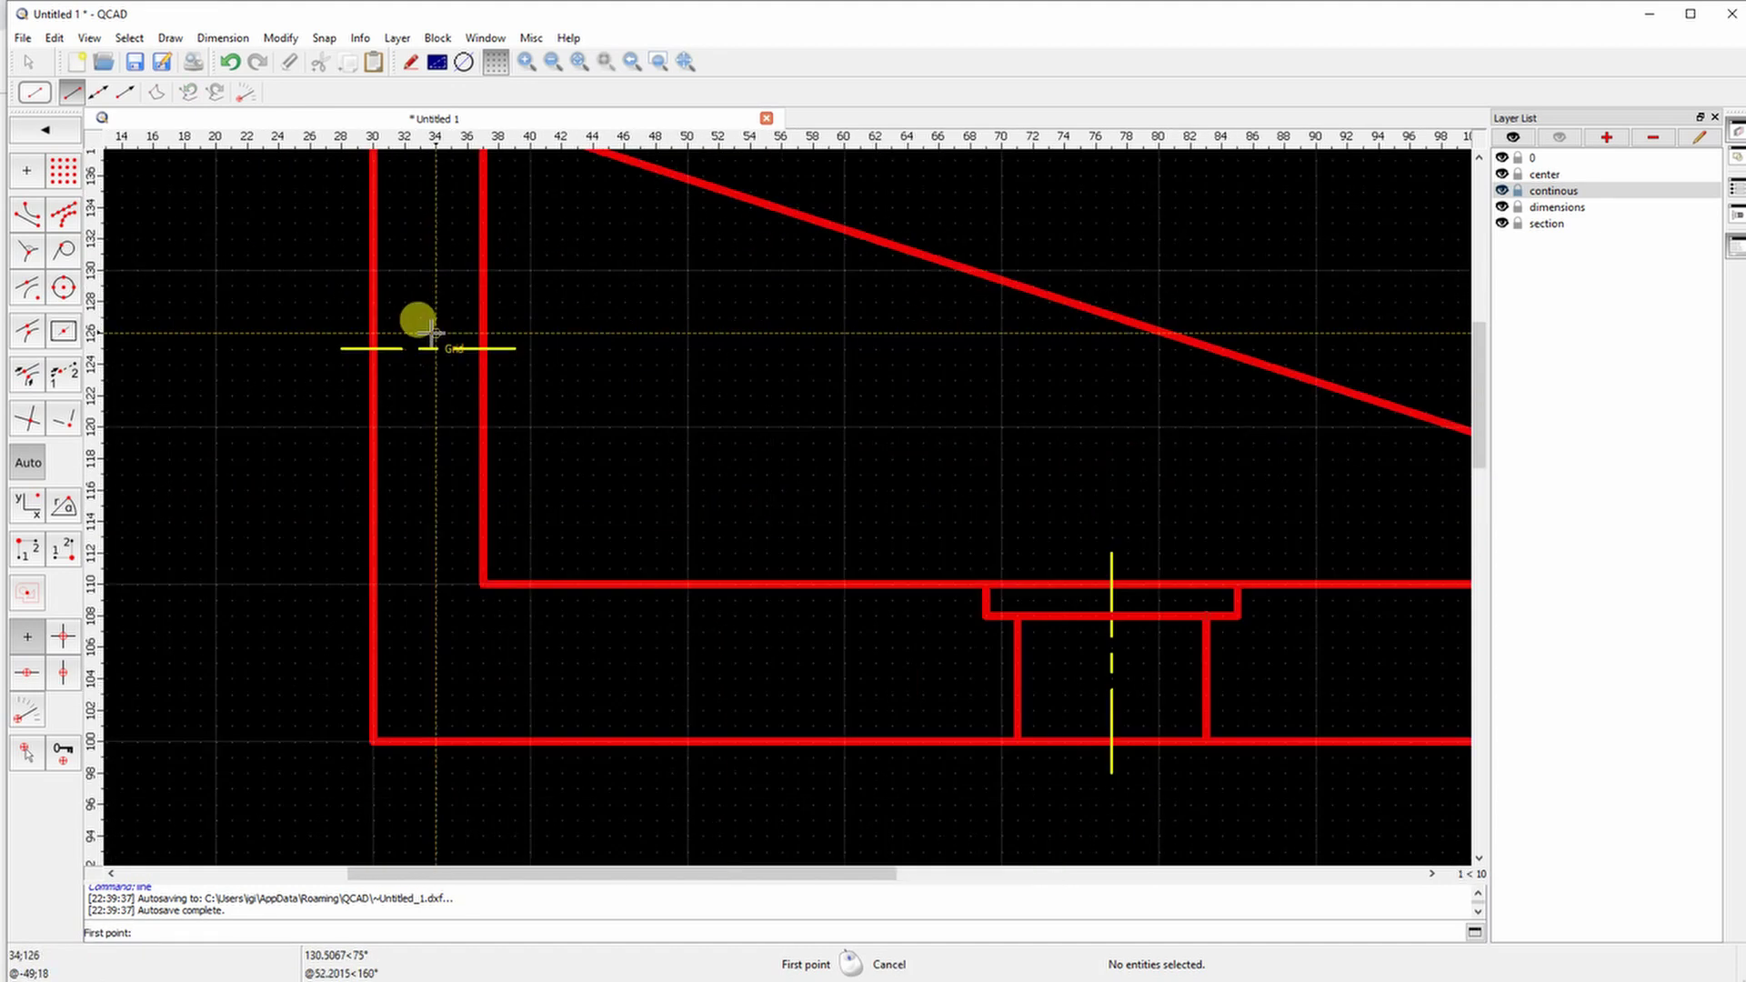
scroll(430, 332, "up", 2)
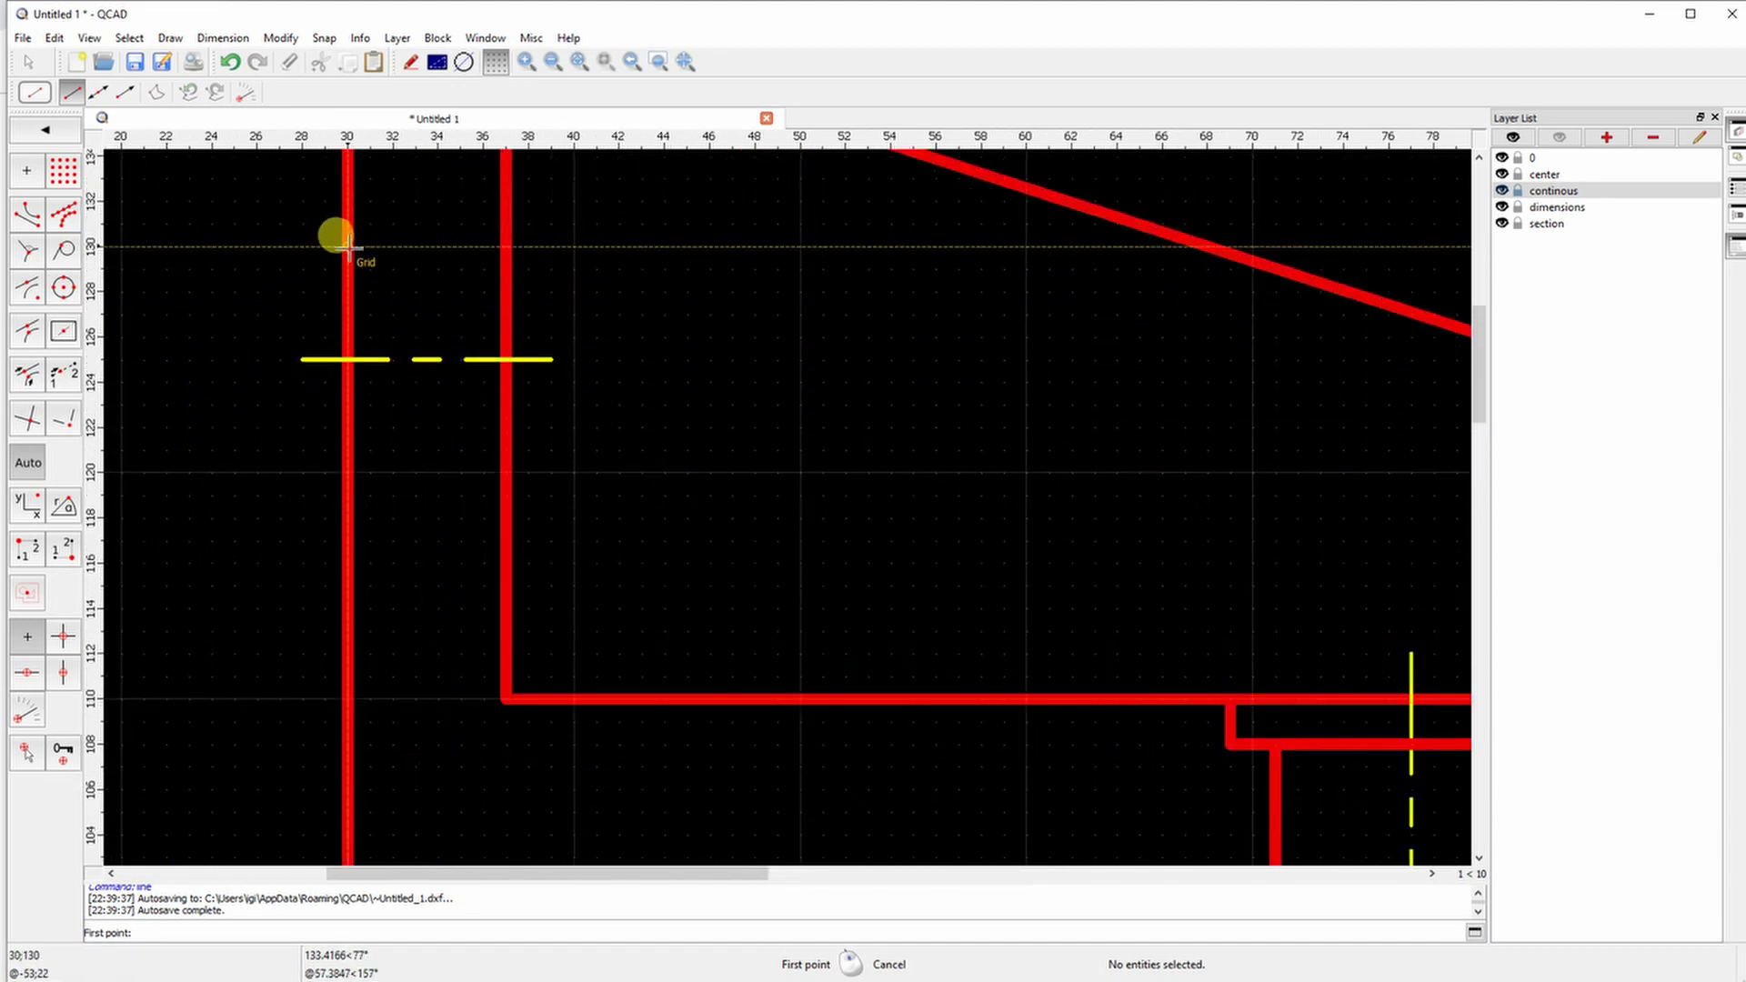
middle_click_drag(347, 278, 352, 373)
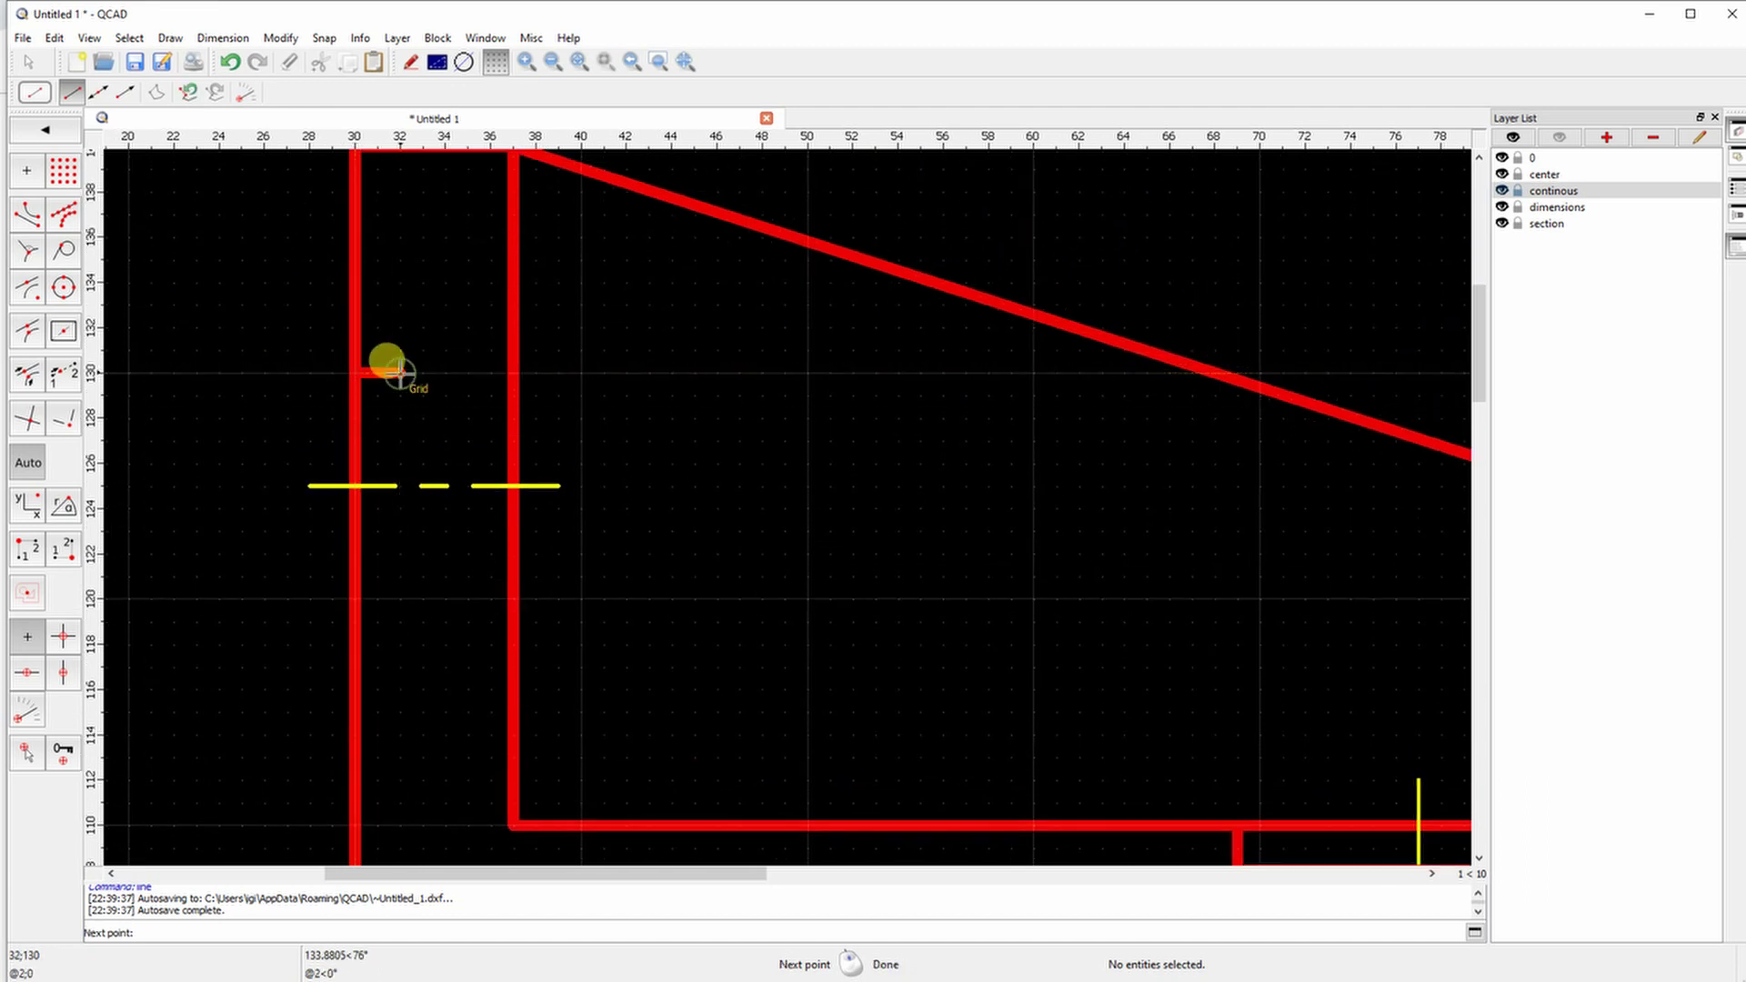
middle_click_drag(400, 273, 400, 322)
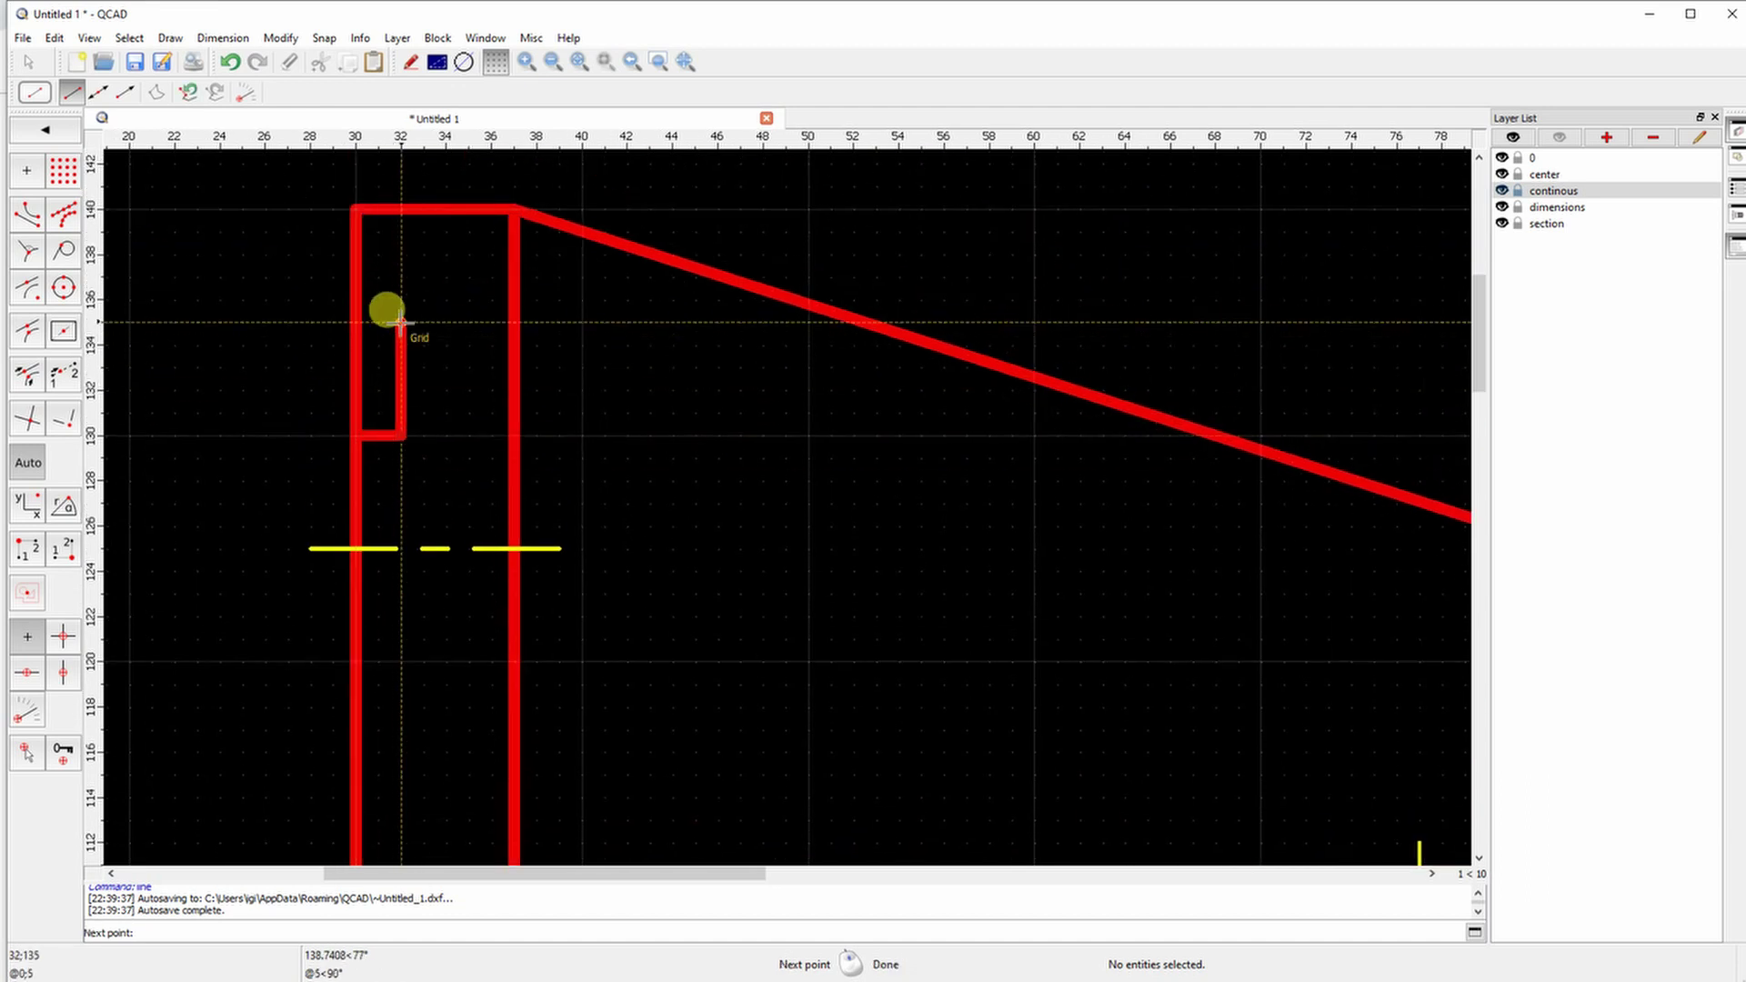
left_click(401, 323)
left_click(514, 323)
right_click(514, 323)
left_click(357, 661)
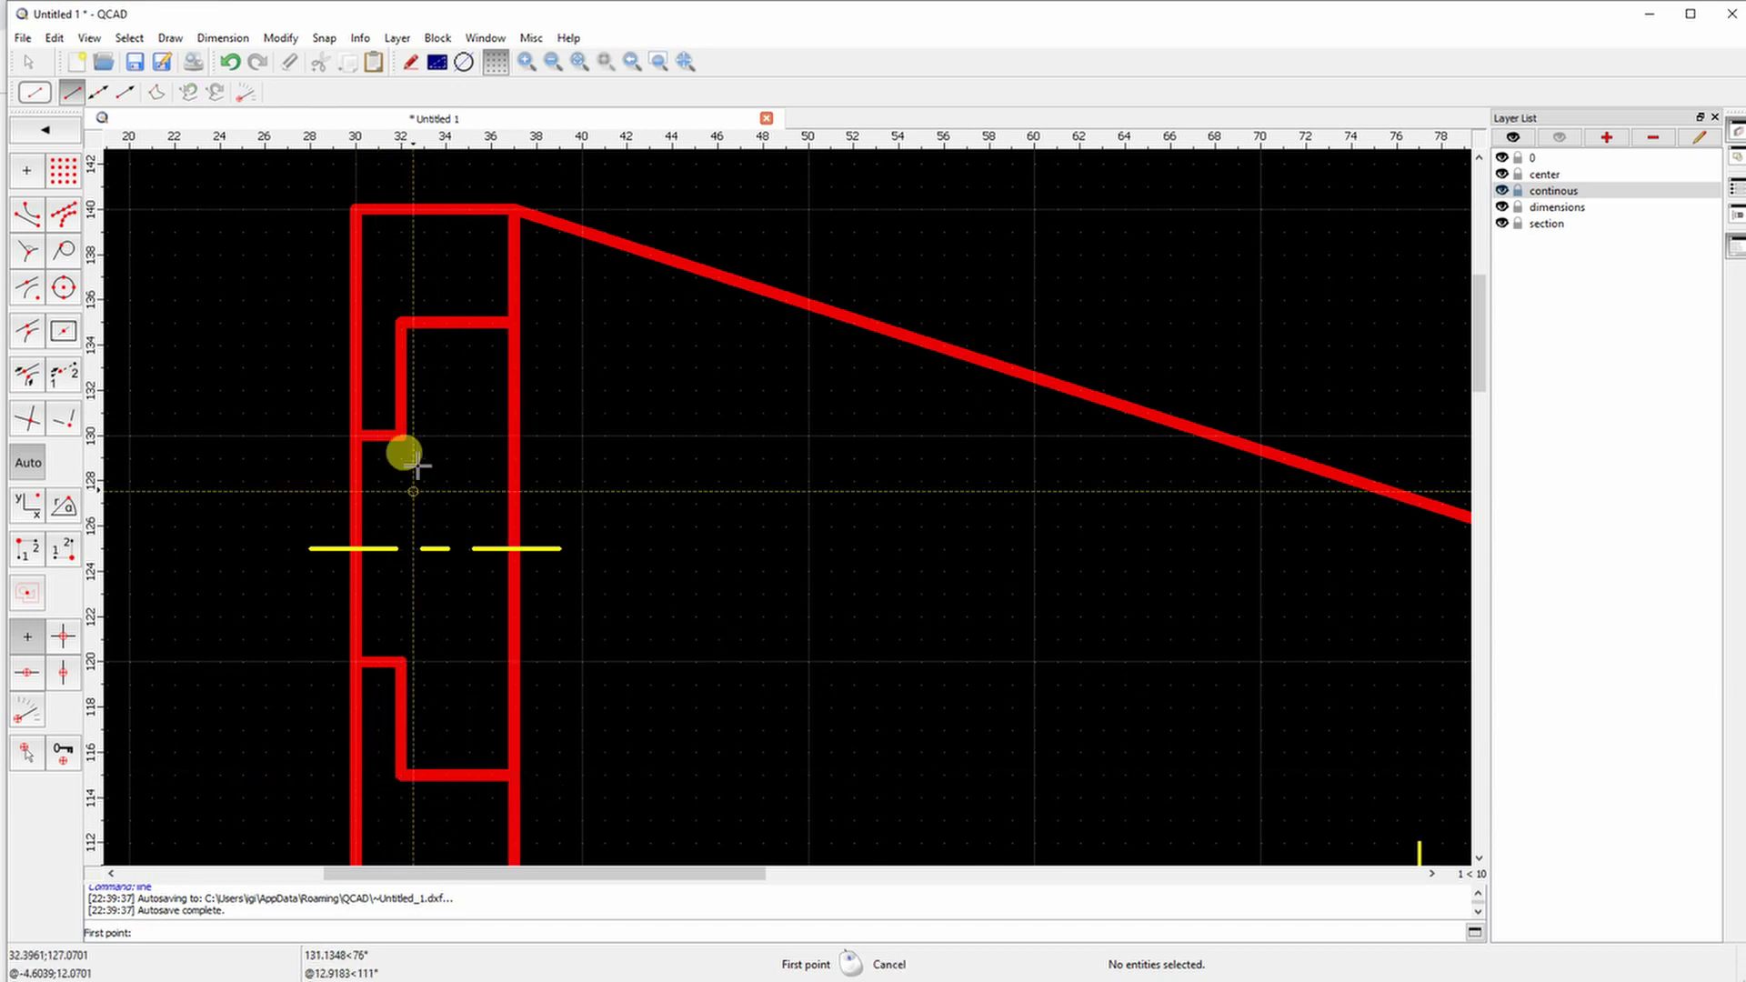
scroll(507, 515, "down", 5)
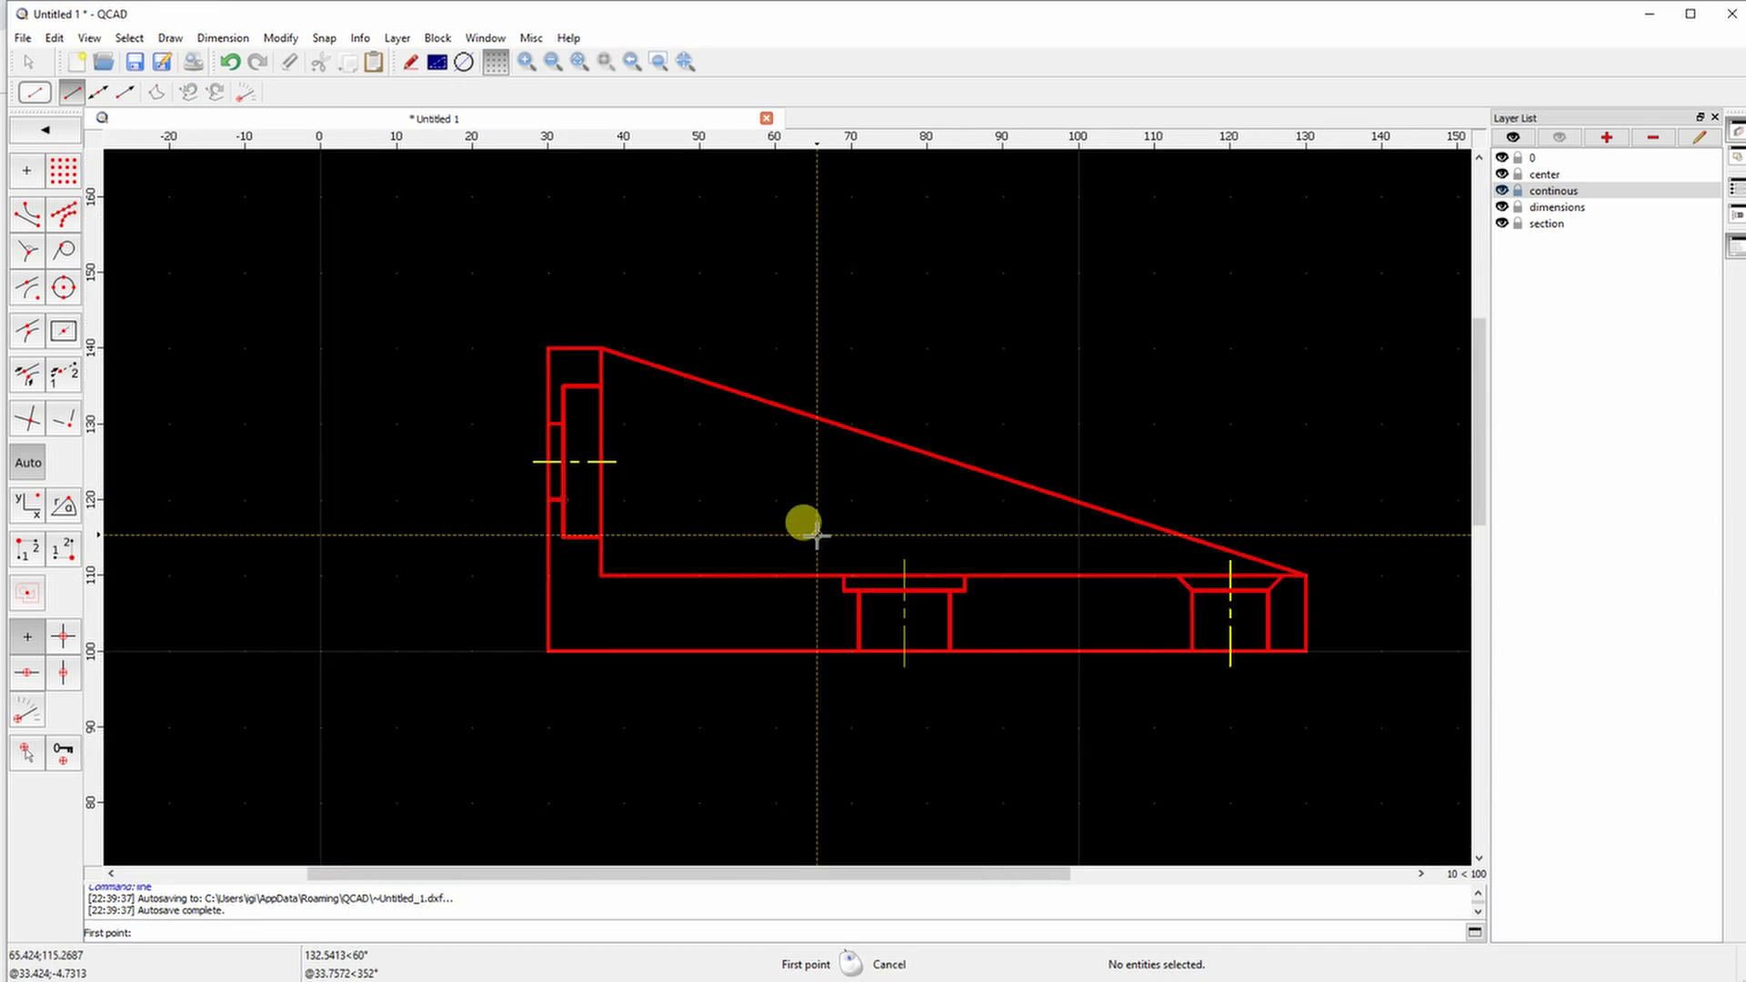
scroll(779, 682, "down", 3)
scroll(740, 527, "up", 1)
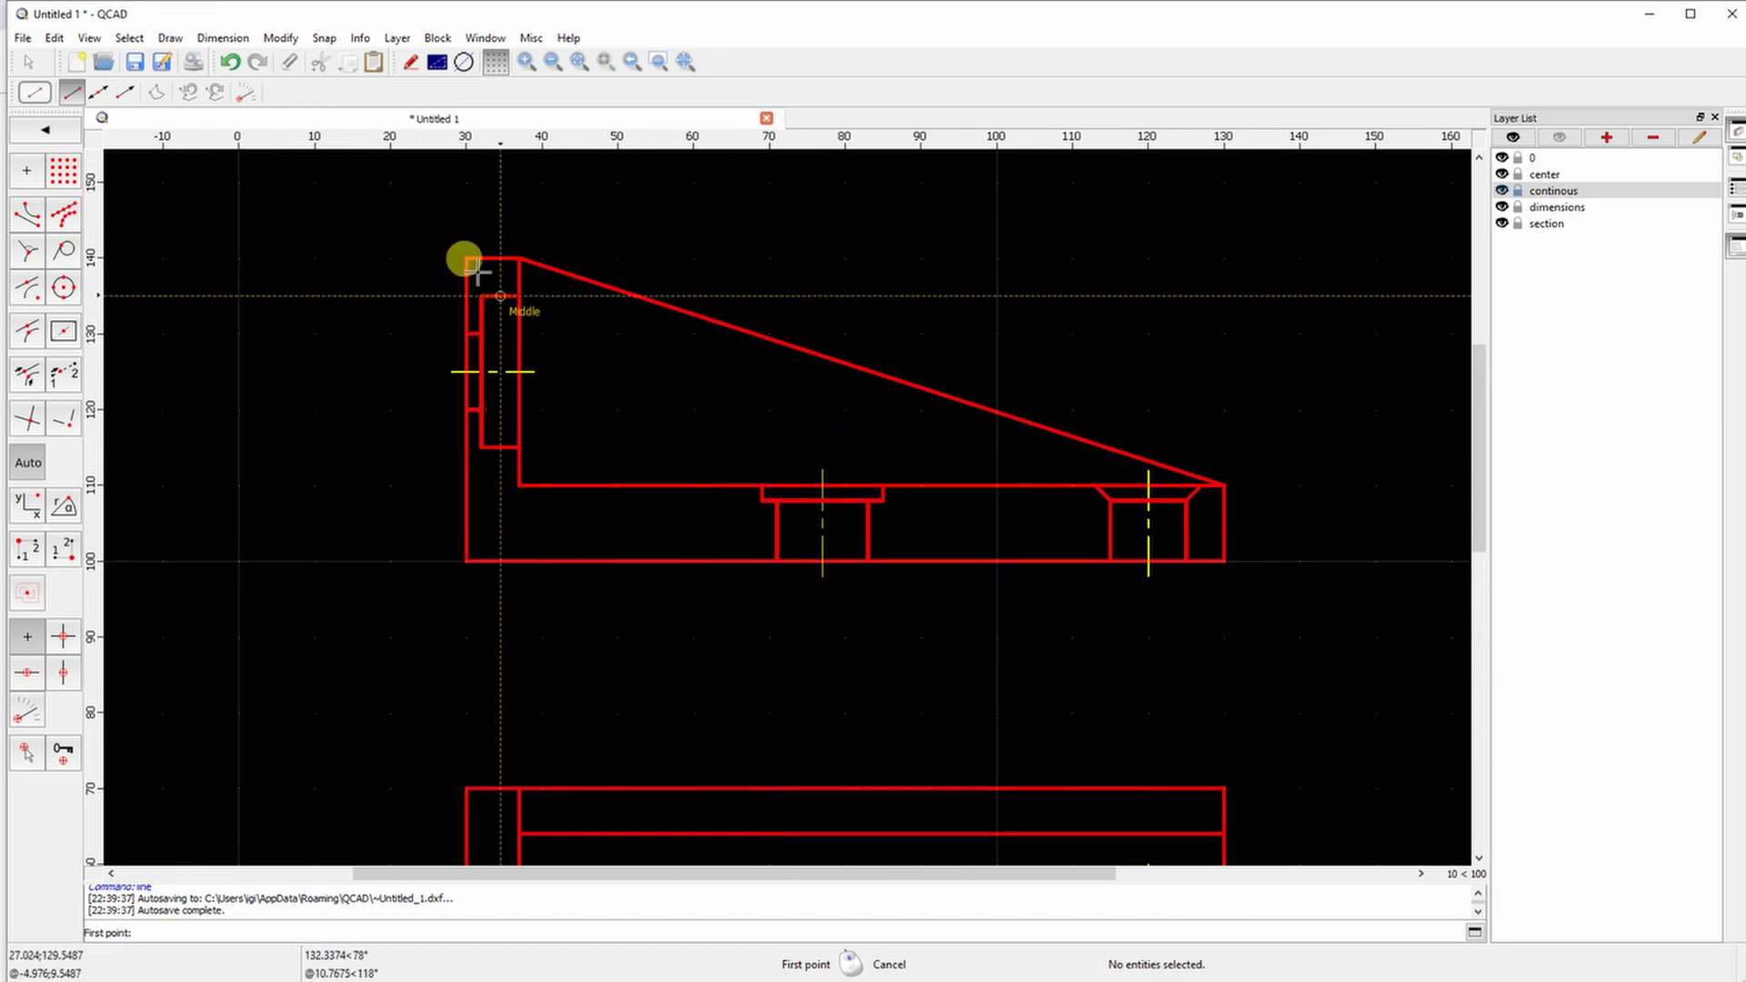
Make 'section' the current layer and leave the Line tool
left_click(1546, 223)
left_click(45, 130)
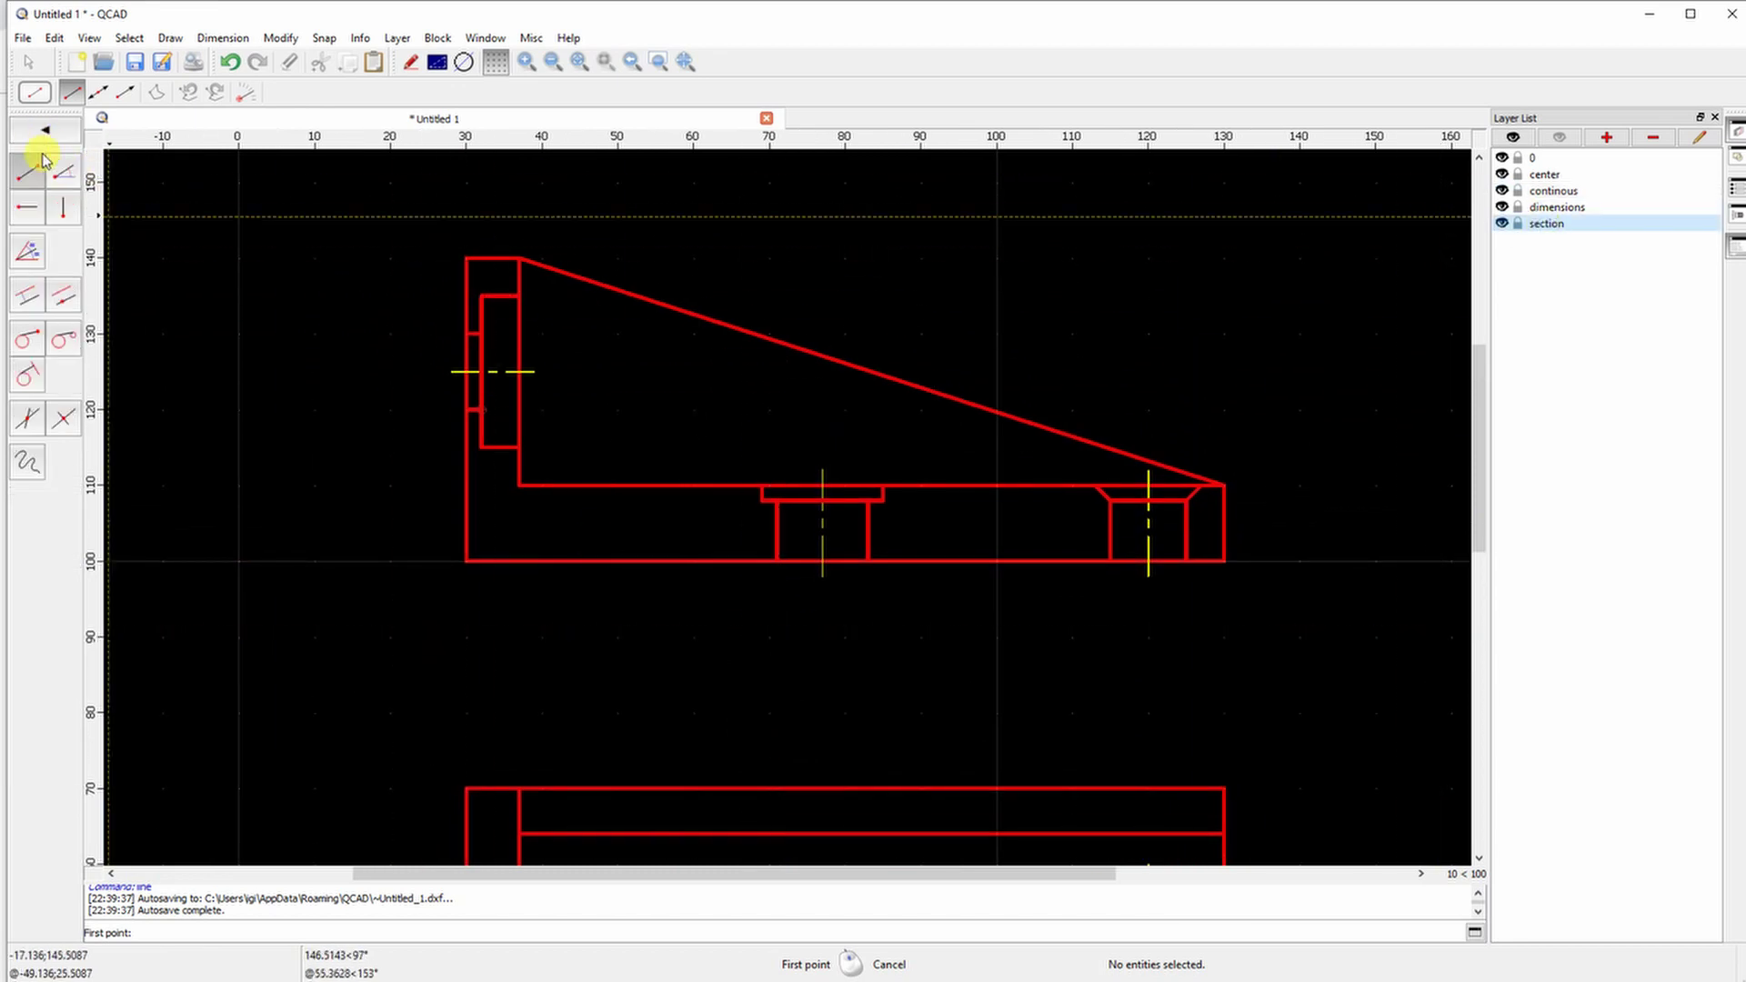
left_click(33, 93)
left_click(1722, 971)
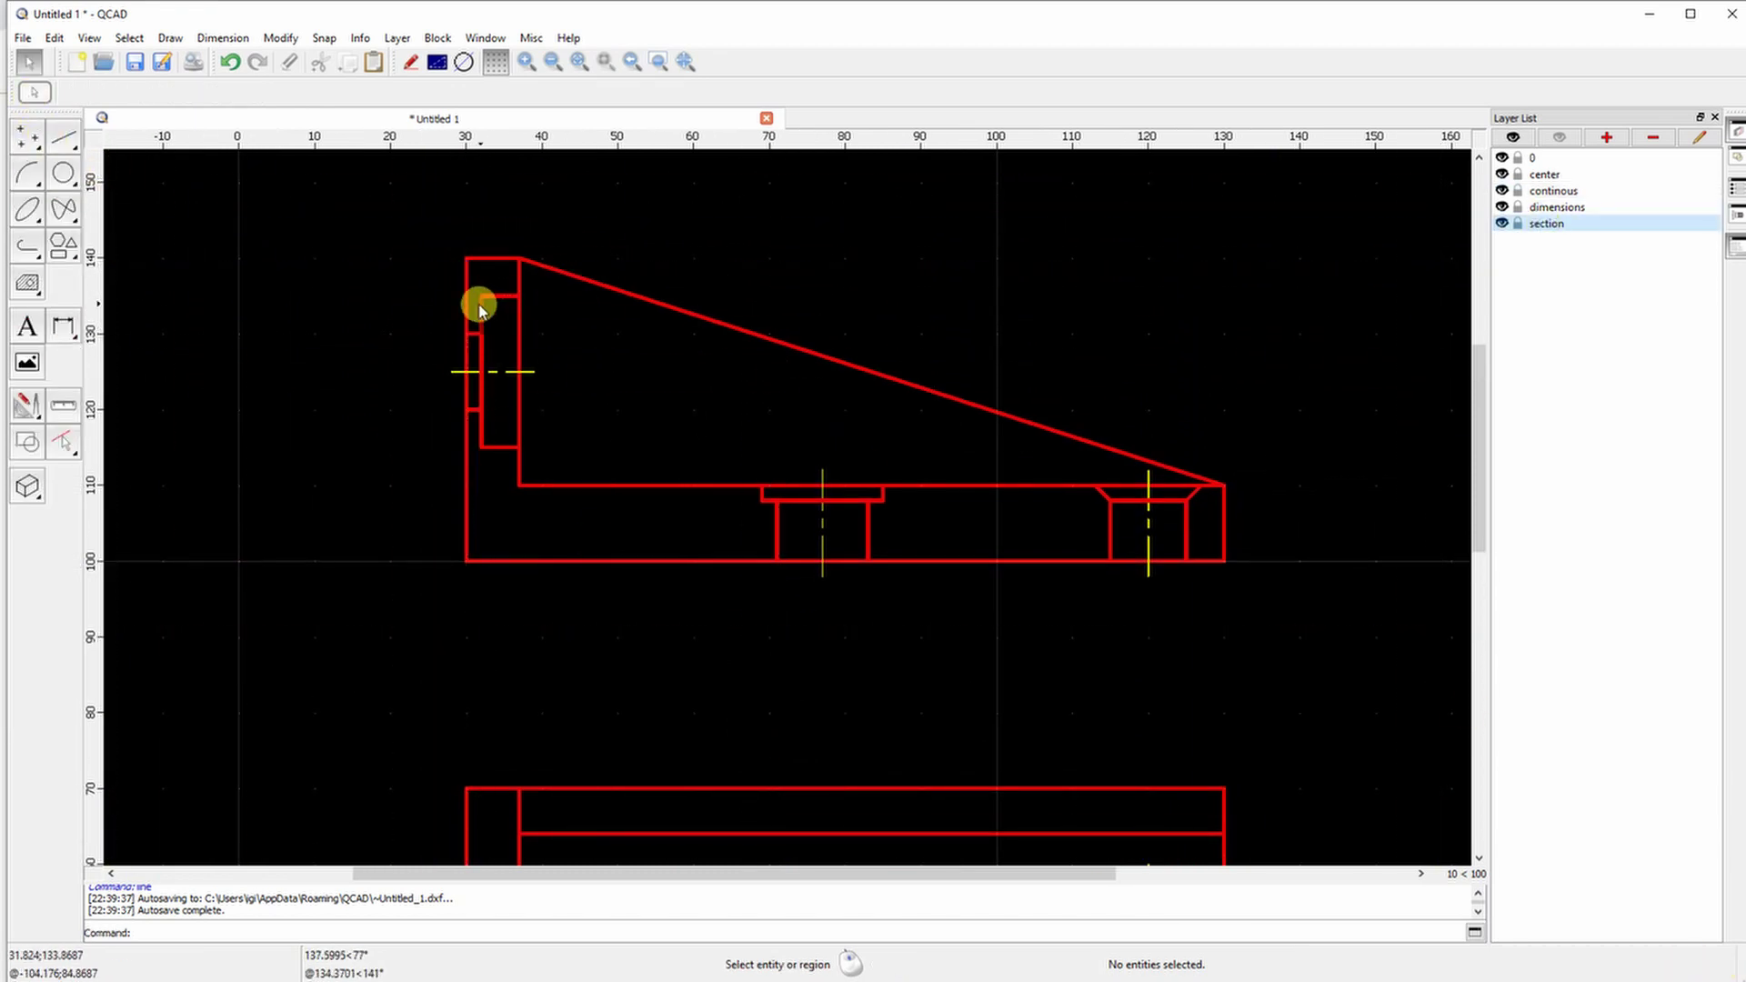
scroll(459, 355, "up", 3)
Divide the recess line and an outline line at their intersection points
left_click(33, 409)
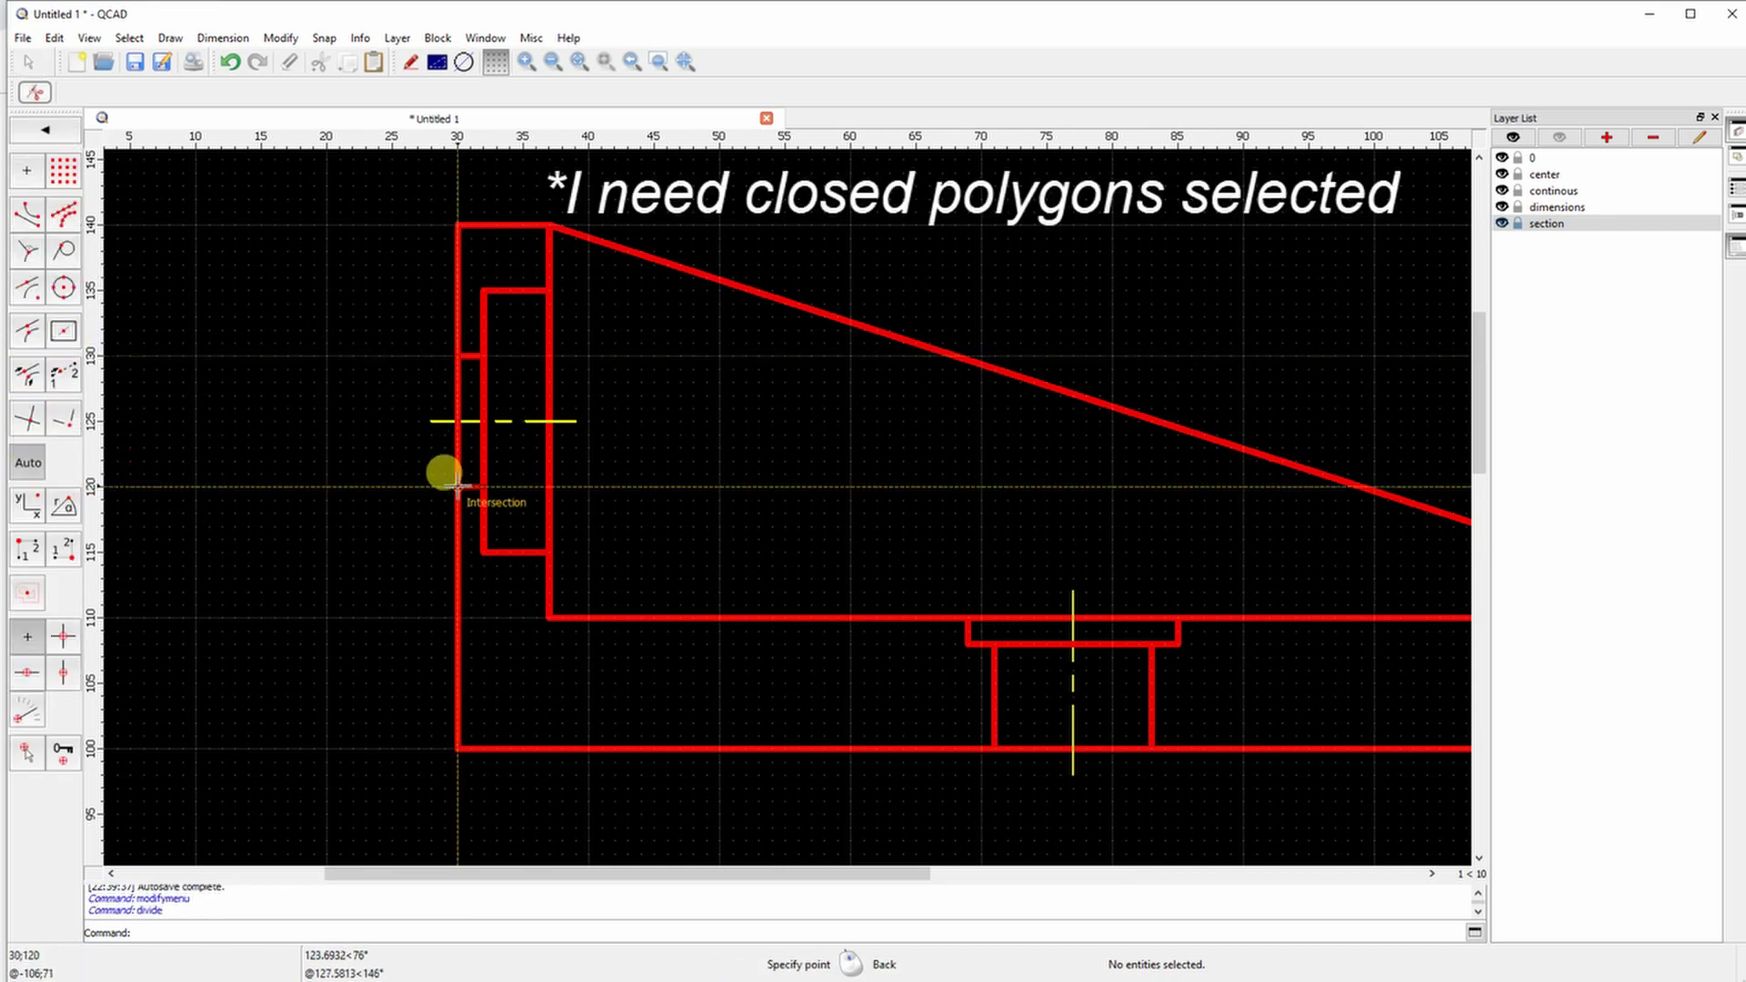
left_click(32, 134)
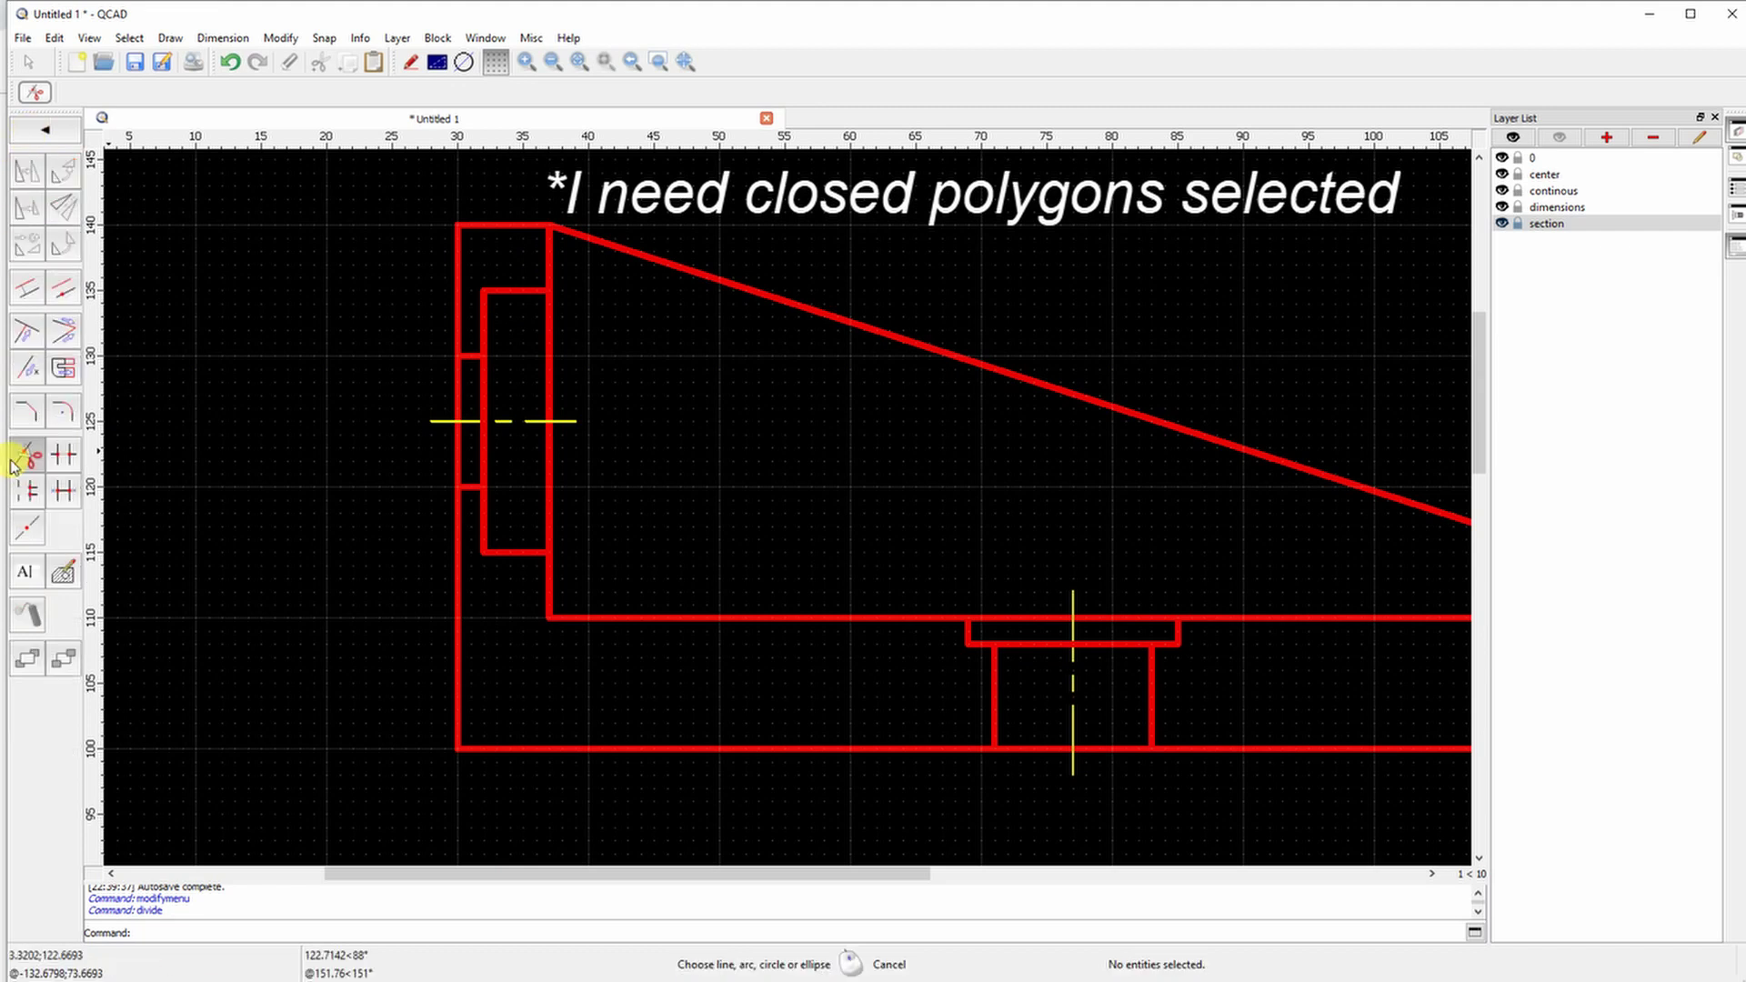
left_click(549, 552)
left_click(993, 749)
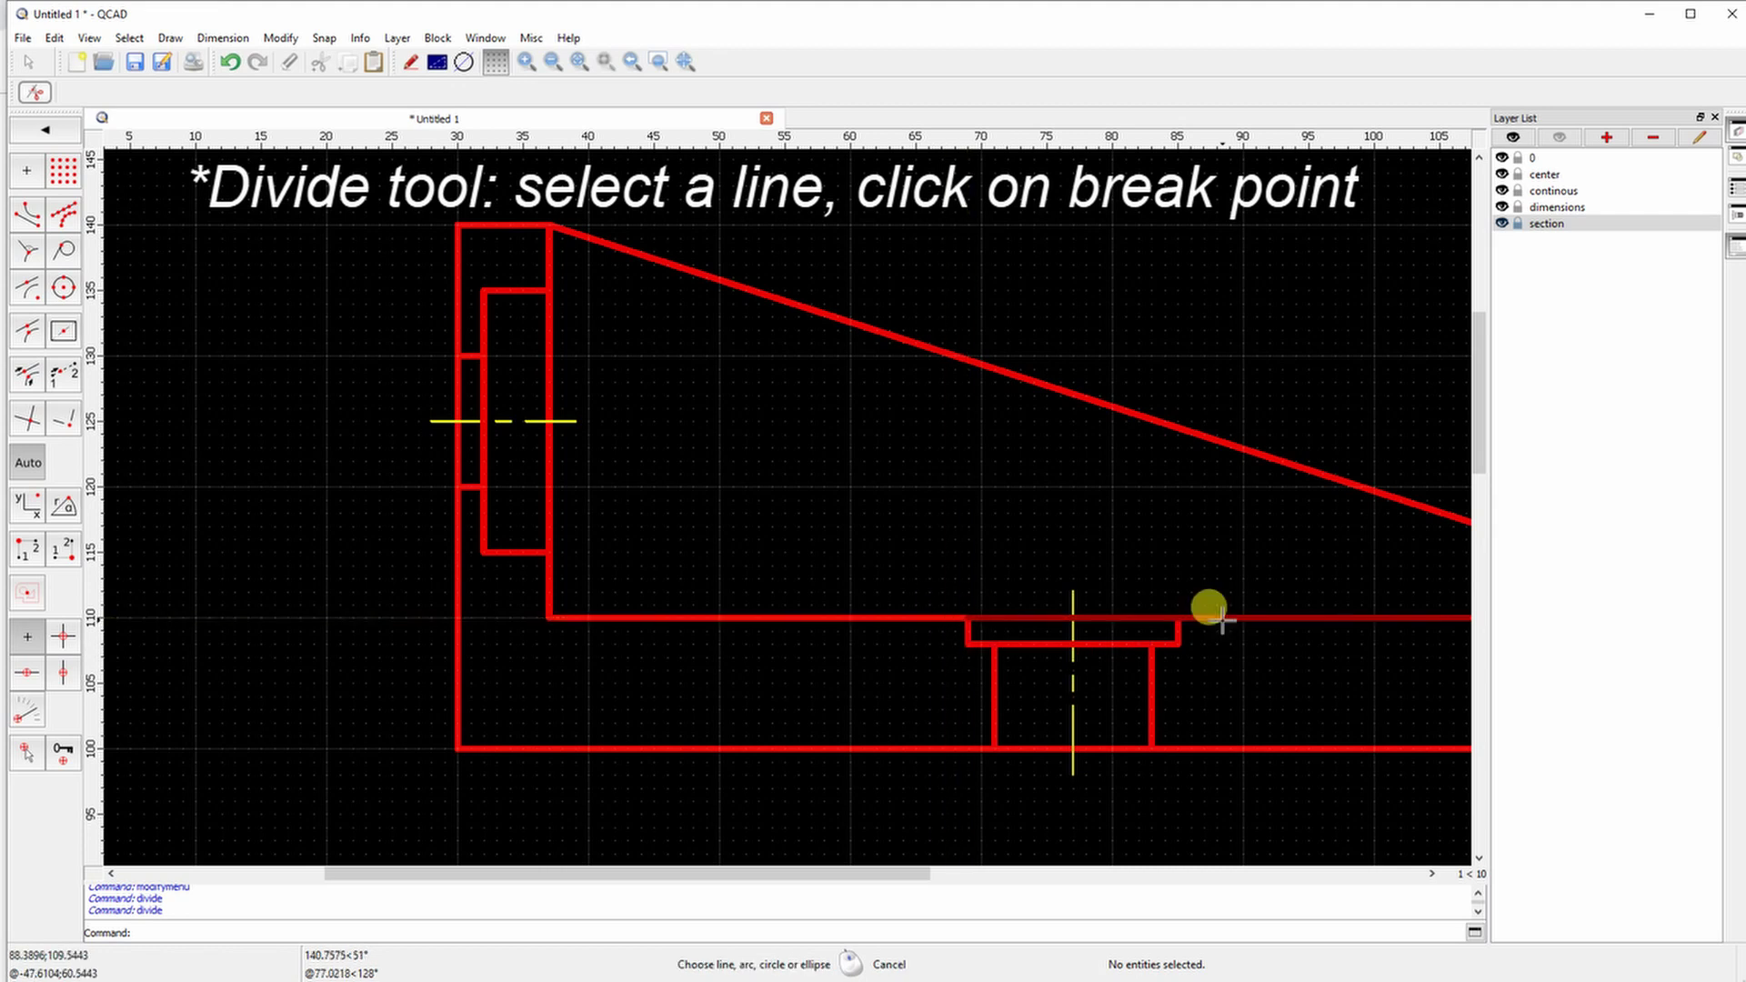
scroll(1178, 748, "right", 10)
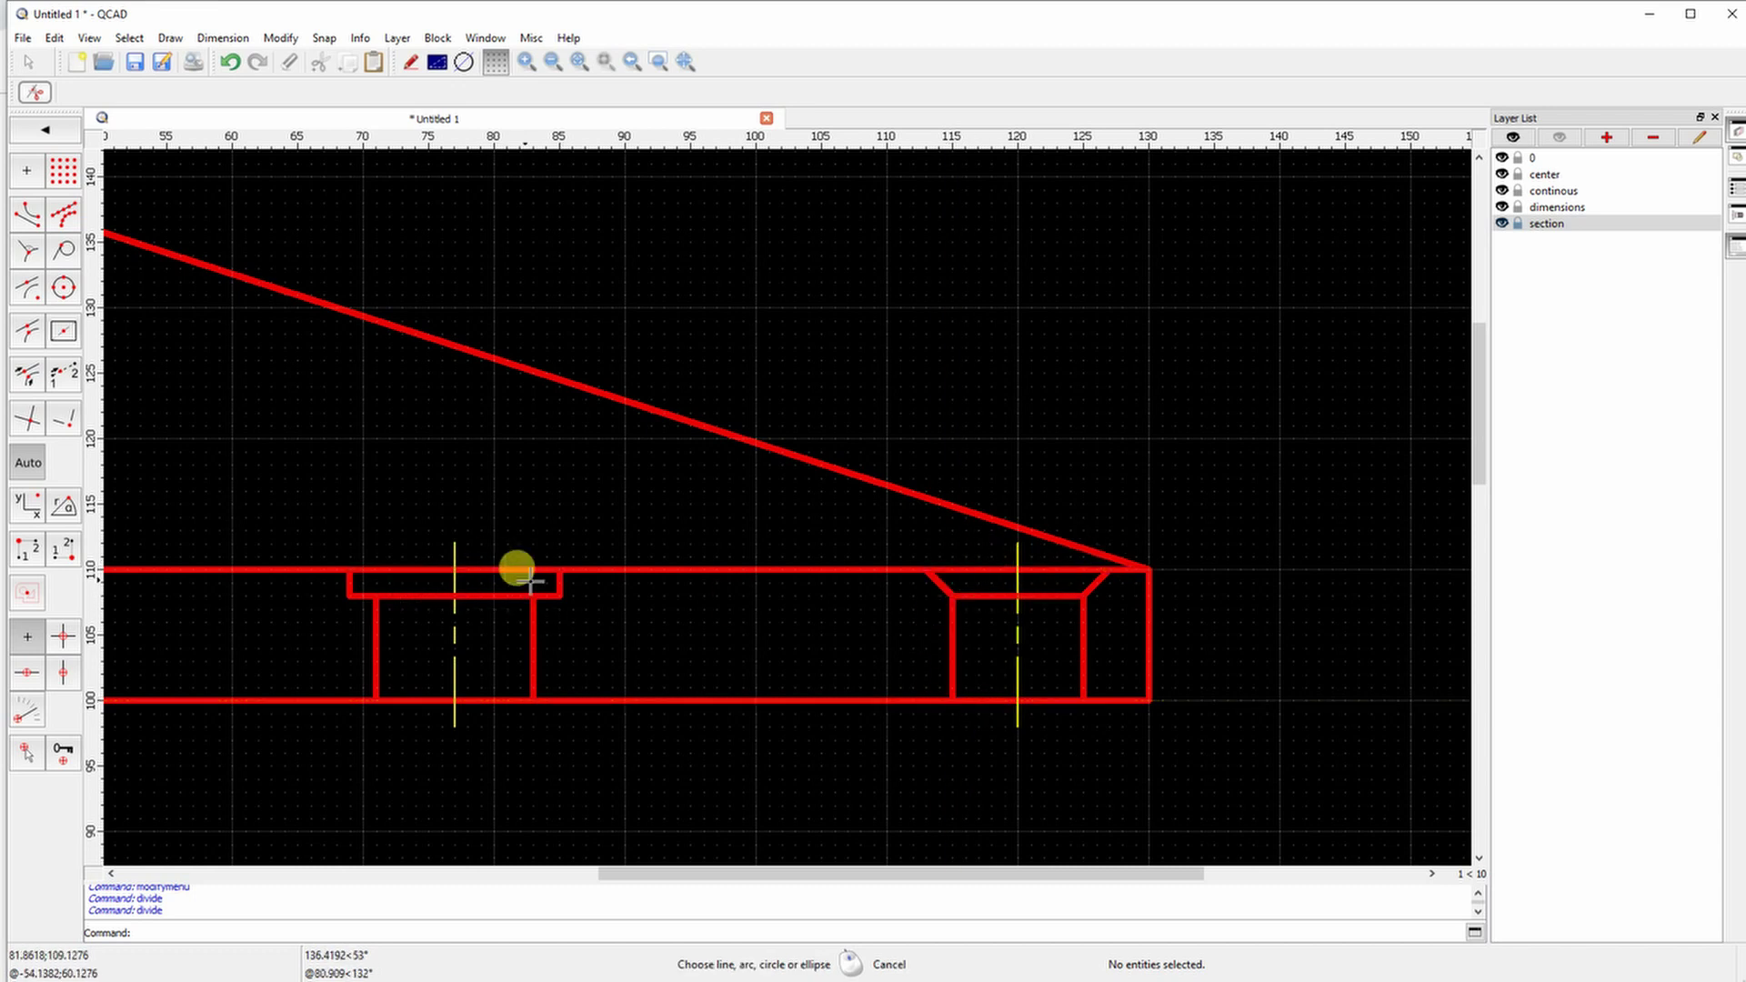
scroll(476, 421, "down", 4)
scroll(670, 428, "up", 3)
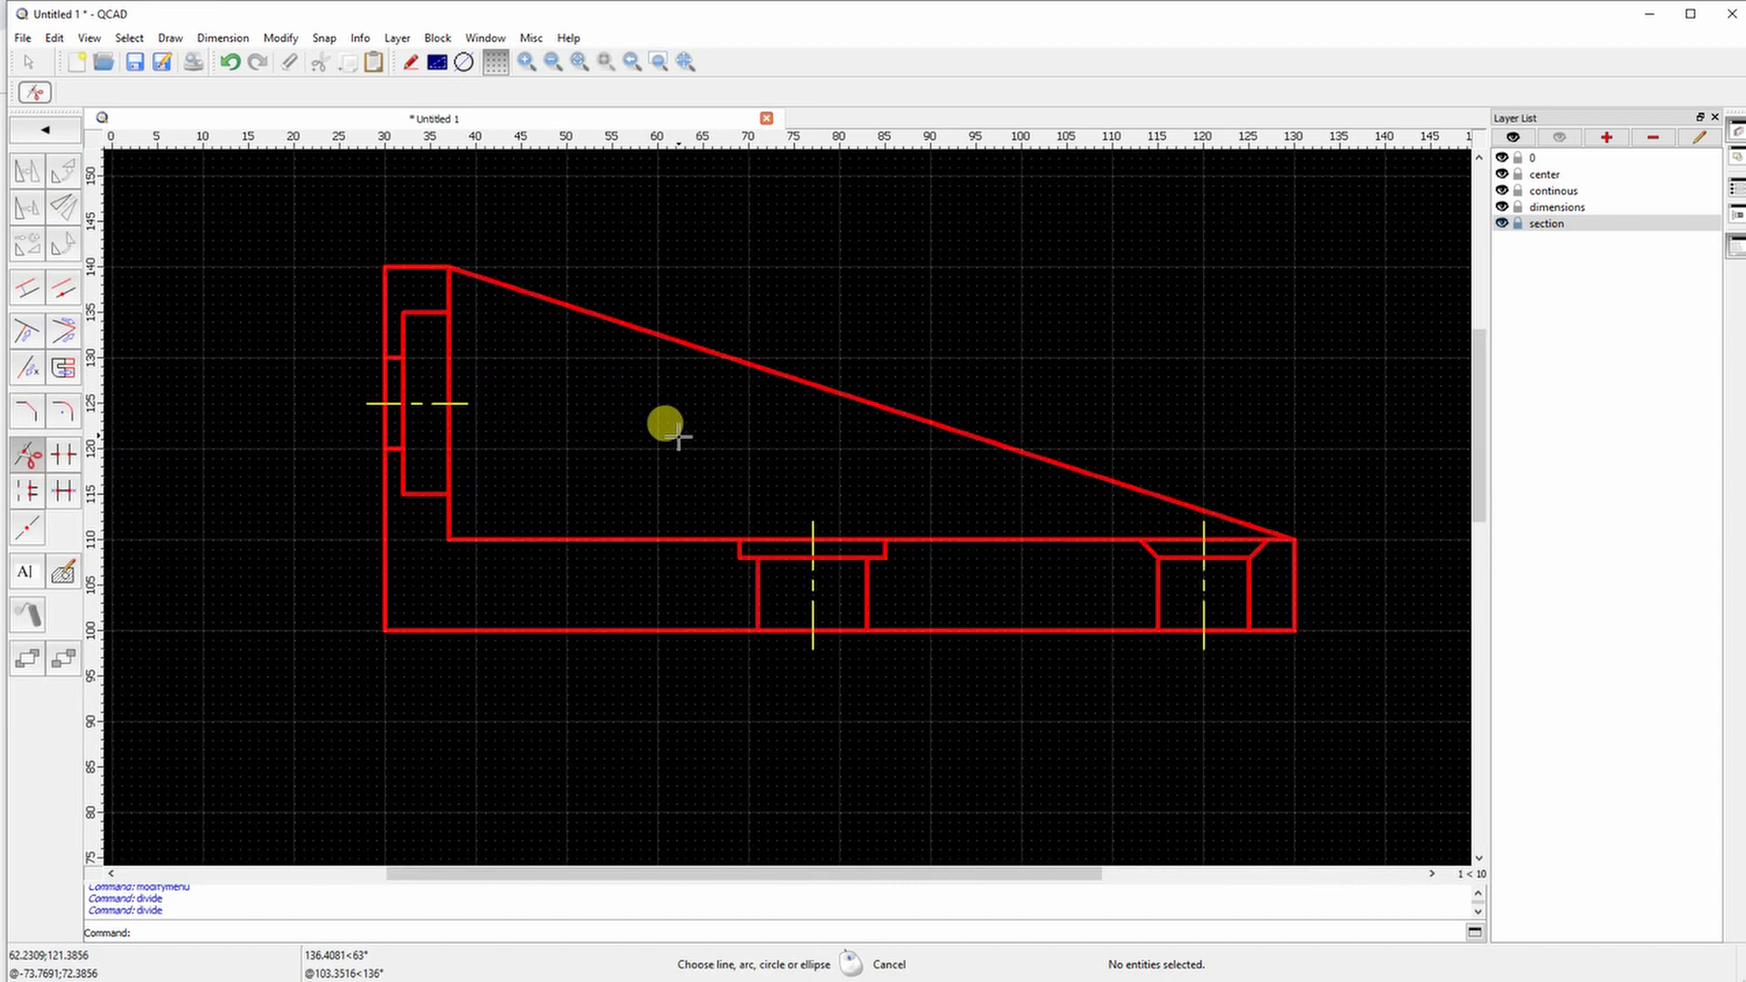
Select the boundary lines of the wall recess, base, flange, web and right hole
left_click(38, 136)
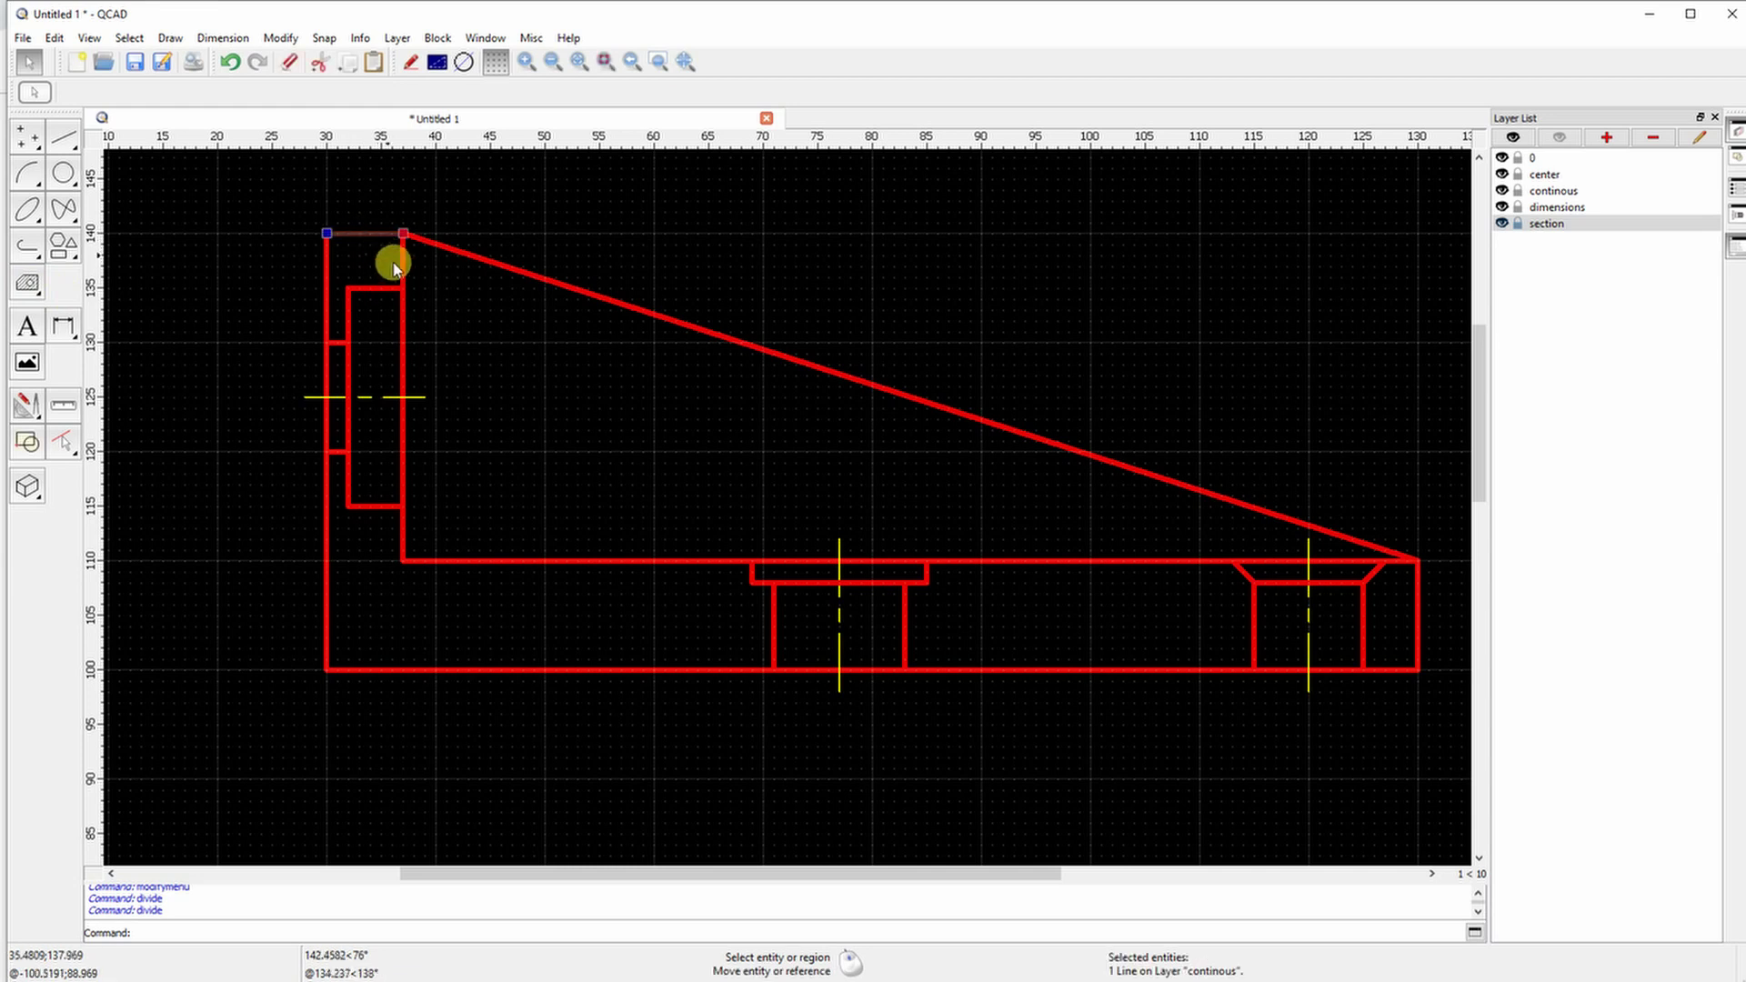
left_click_drag(378, 350, 378, 353)
left_click_drag(312, 219, 410, 304)
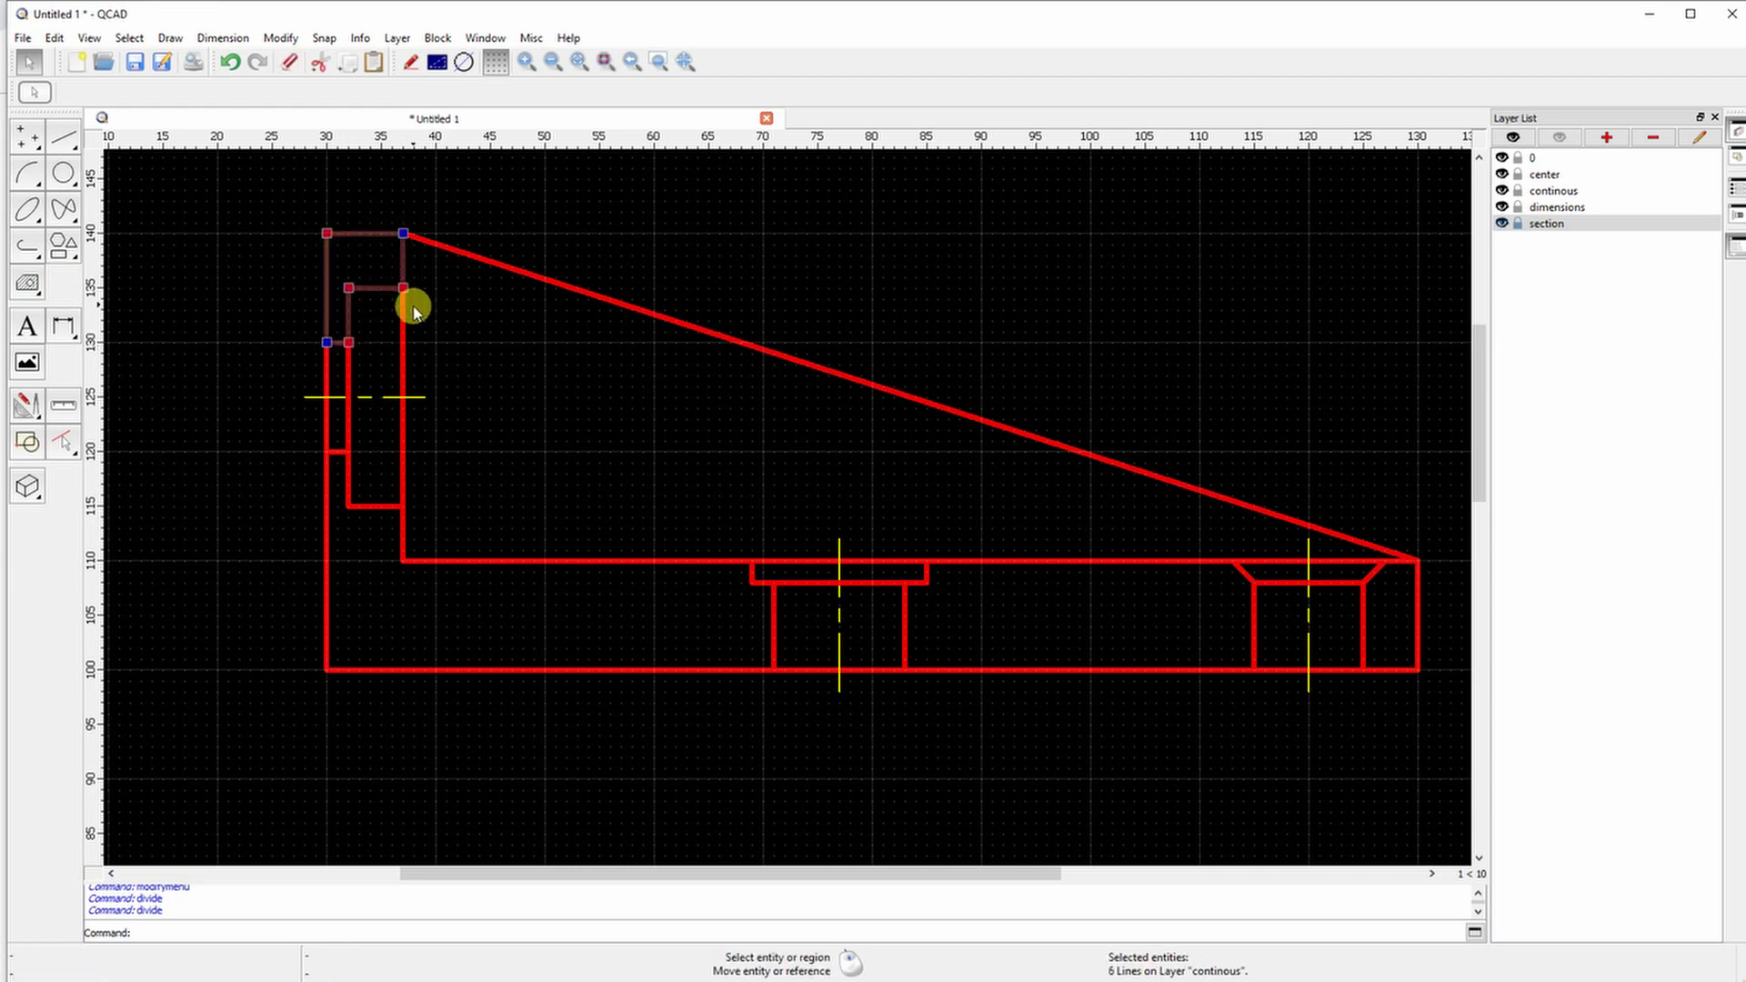
left_click_drag(291, 441, 436, 599)
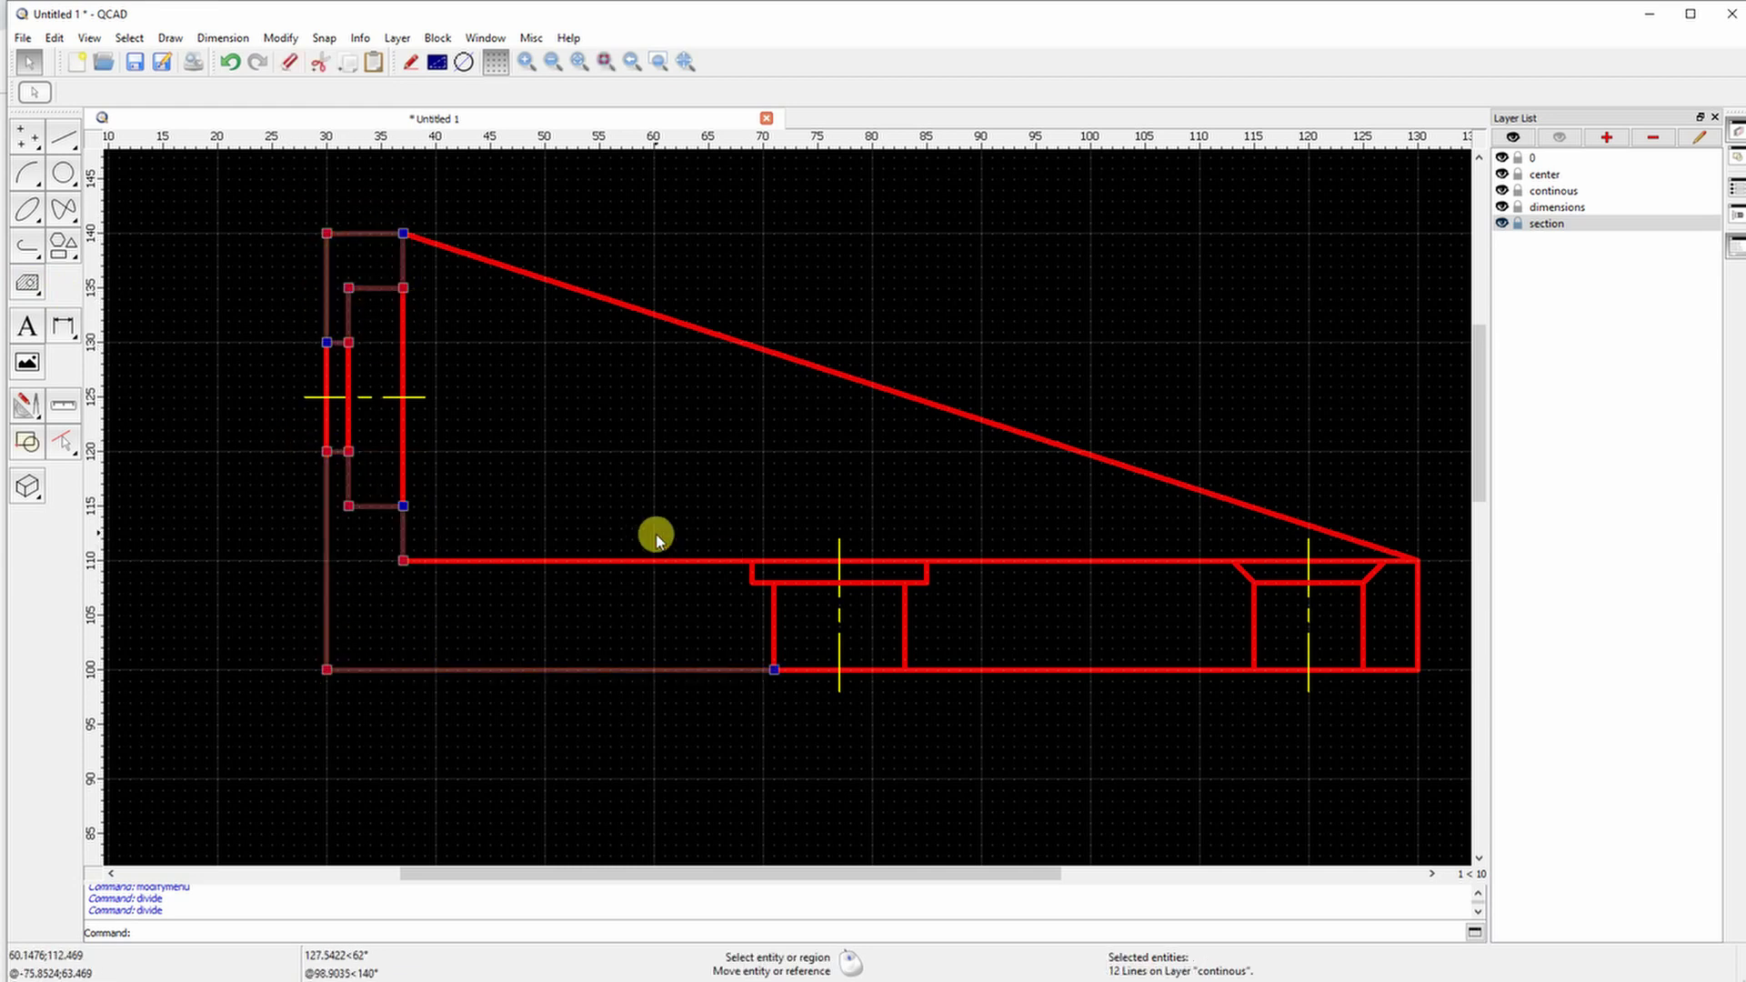
left_click_drag(615, 593, 615, 593)
left_click_drag(694, 534, 781, 715)
left_click_drag(888, 524, 950, 690)
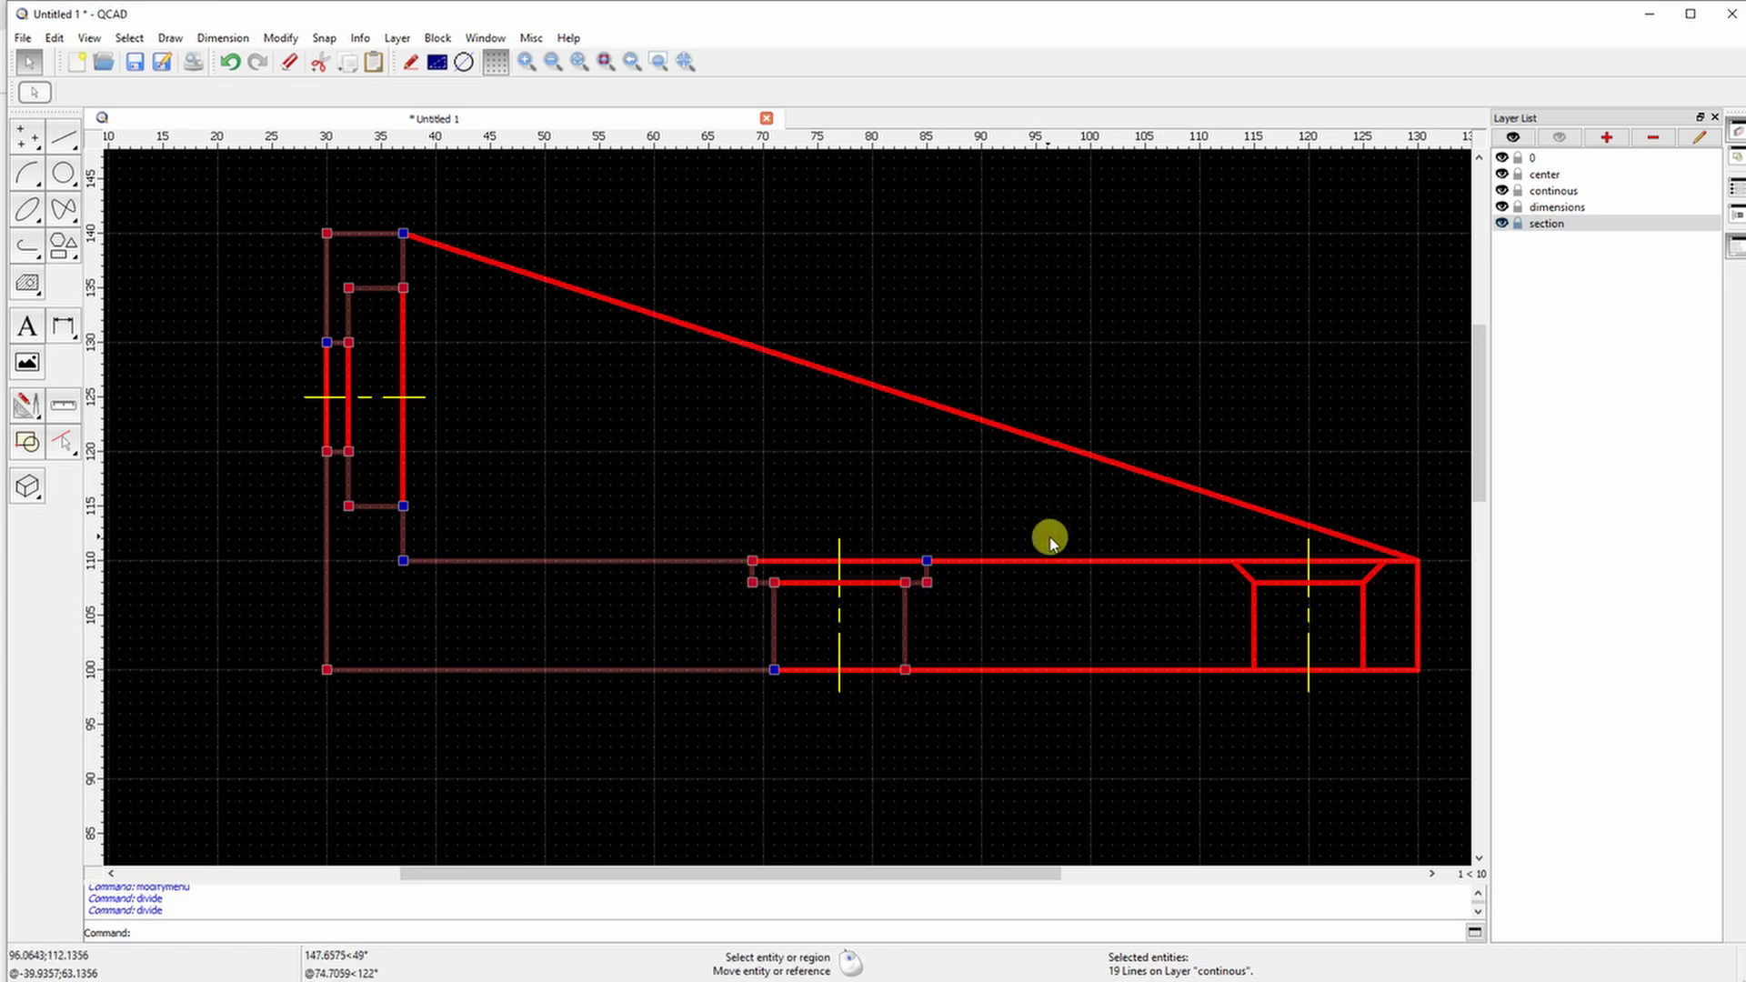
left_click_drag(1203, 544, 1333, 653)
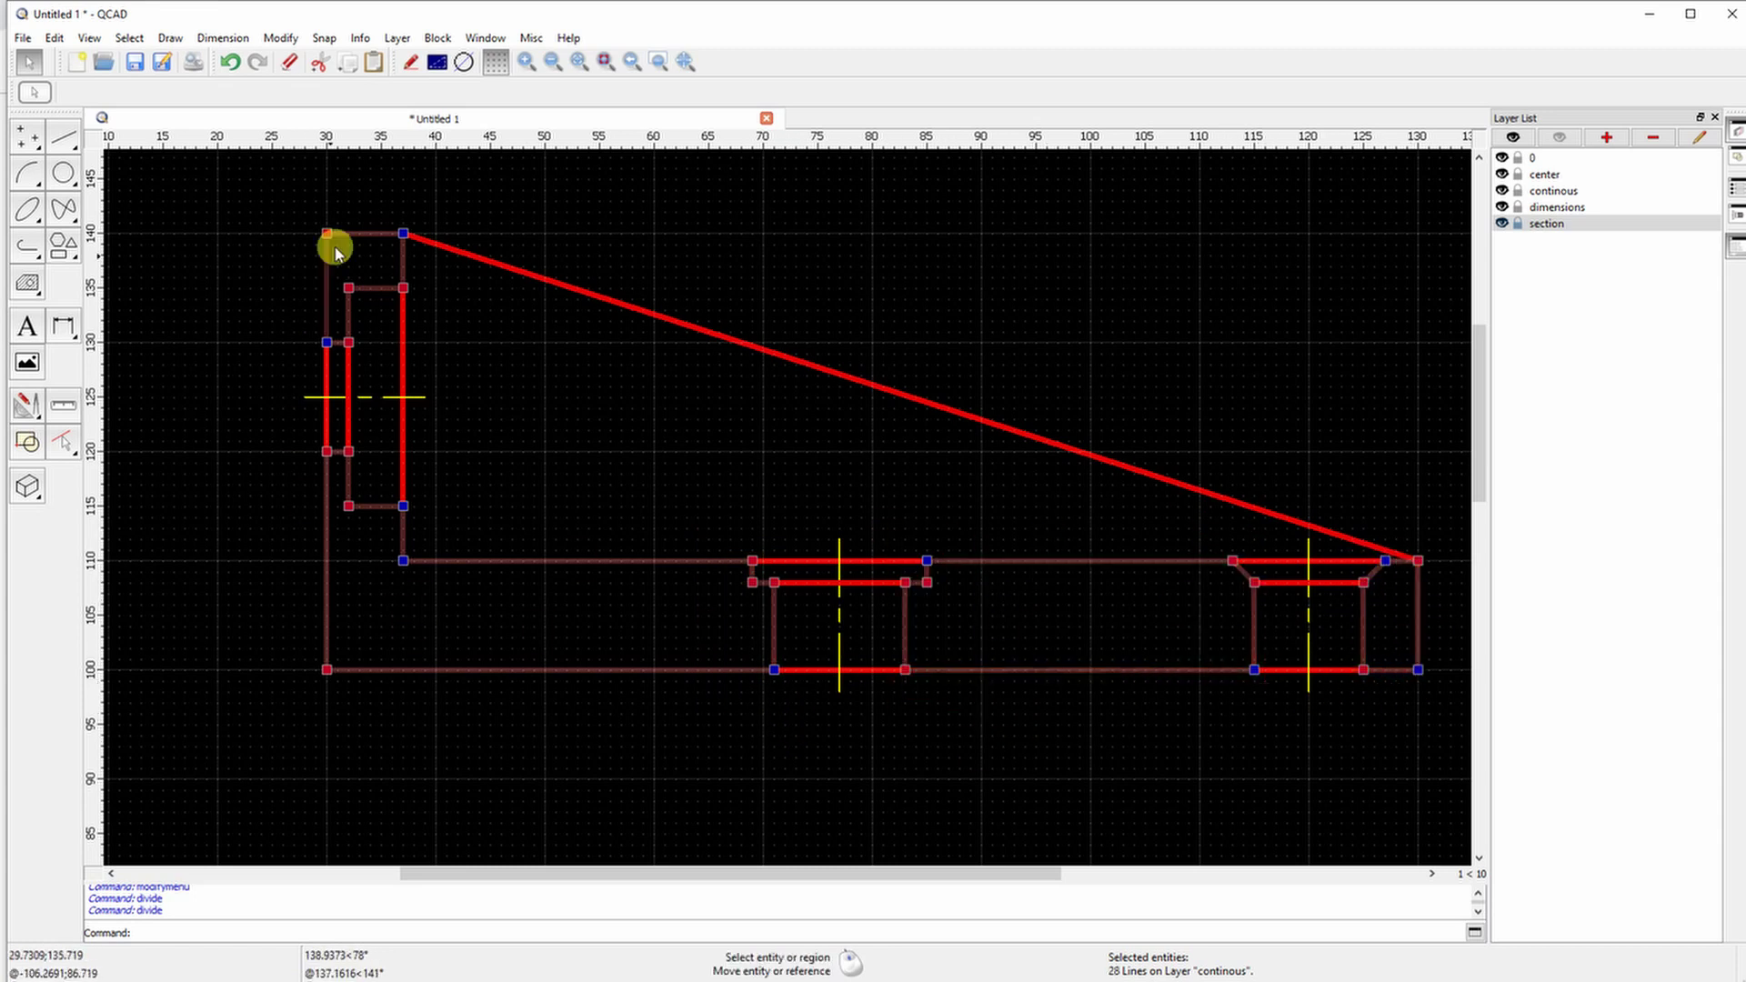
Hatch the selected boundary with ANSI31 at scale 1.0
left_click(27, 282)
left_click(28, 175)
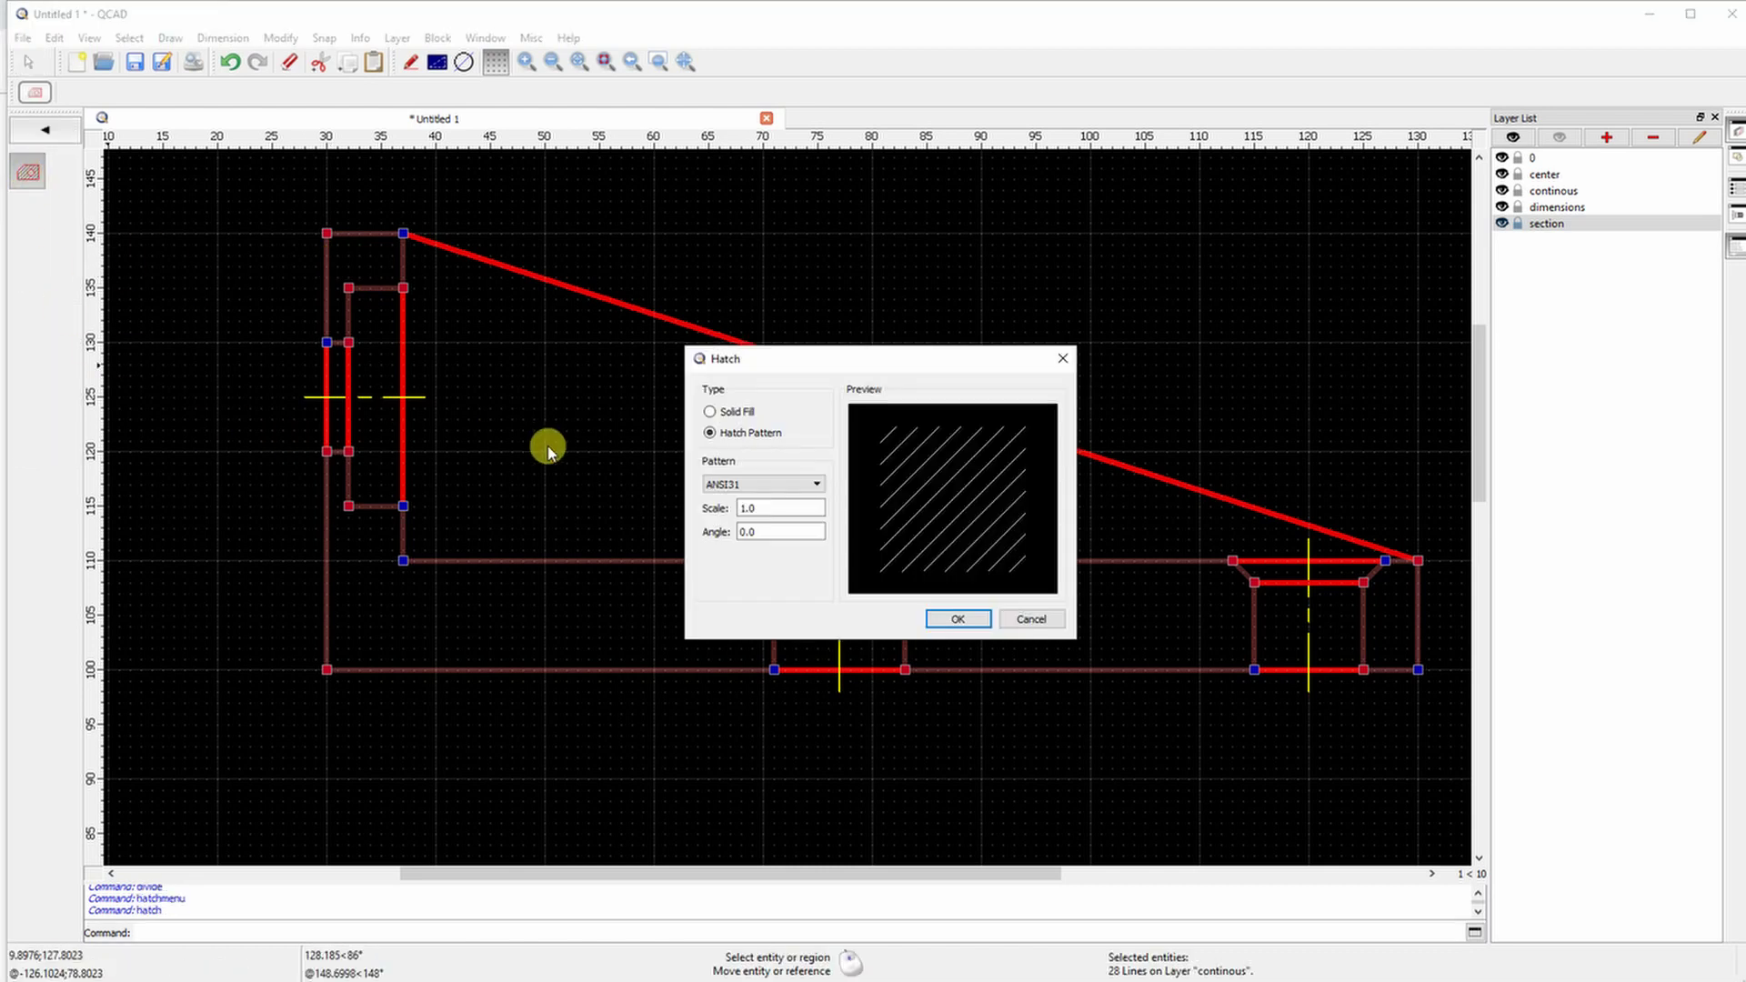
left_click(959, 621)
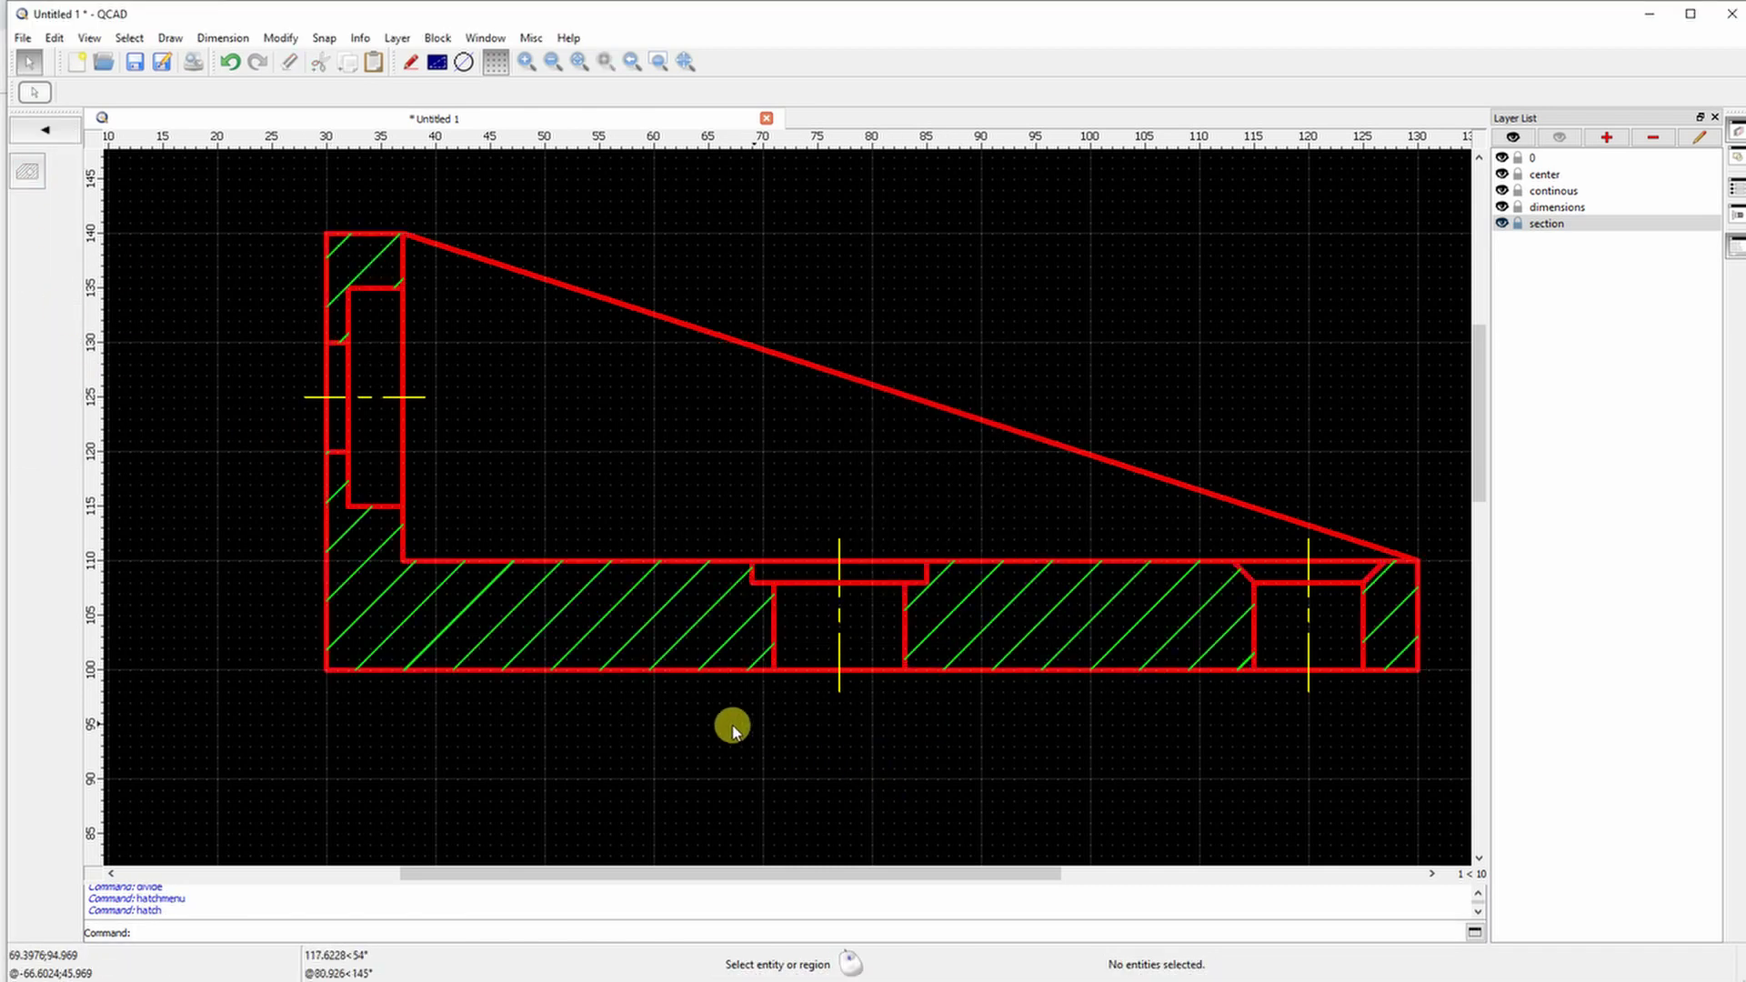
scroll(733, 728, "down", 4)
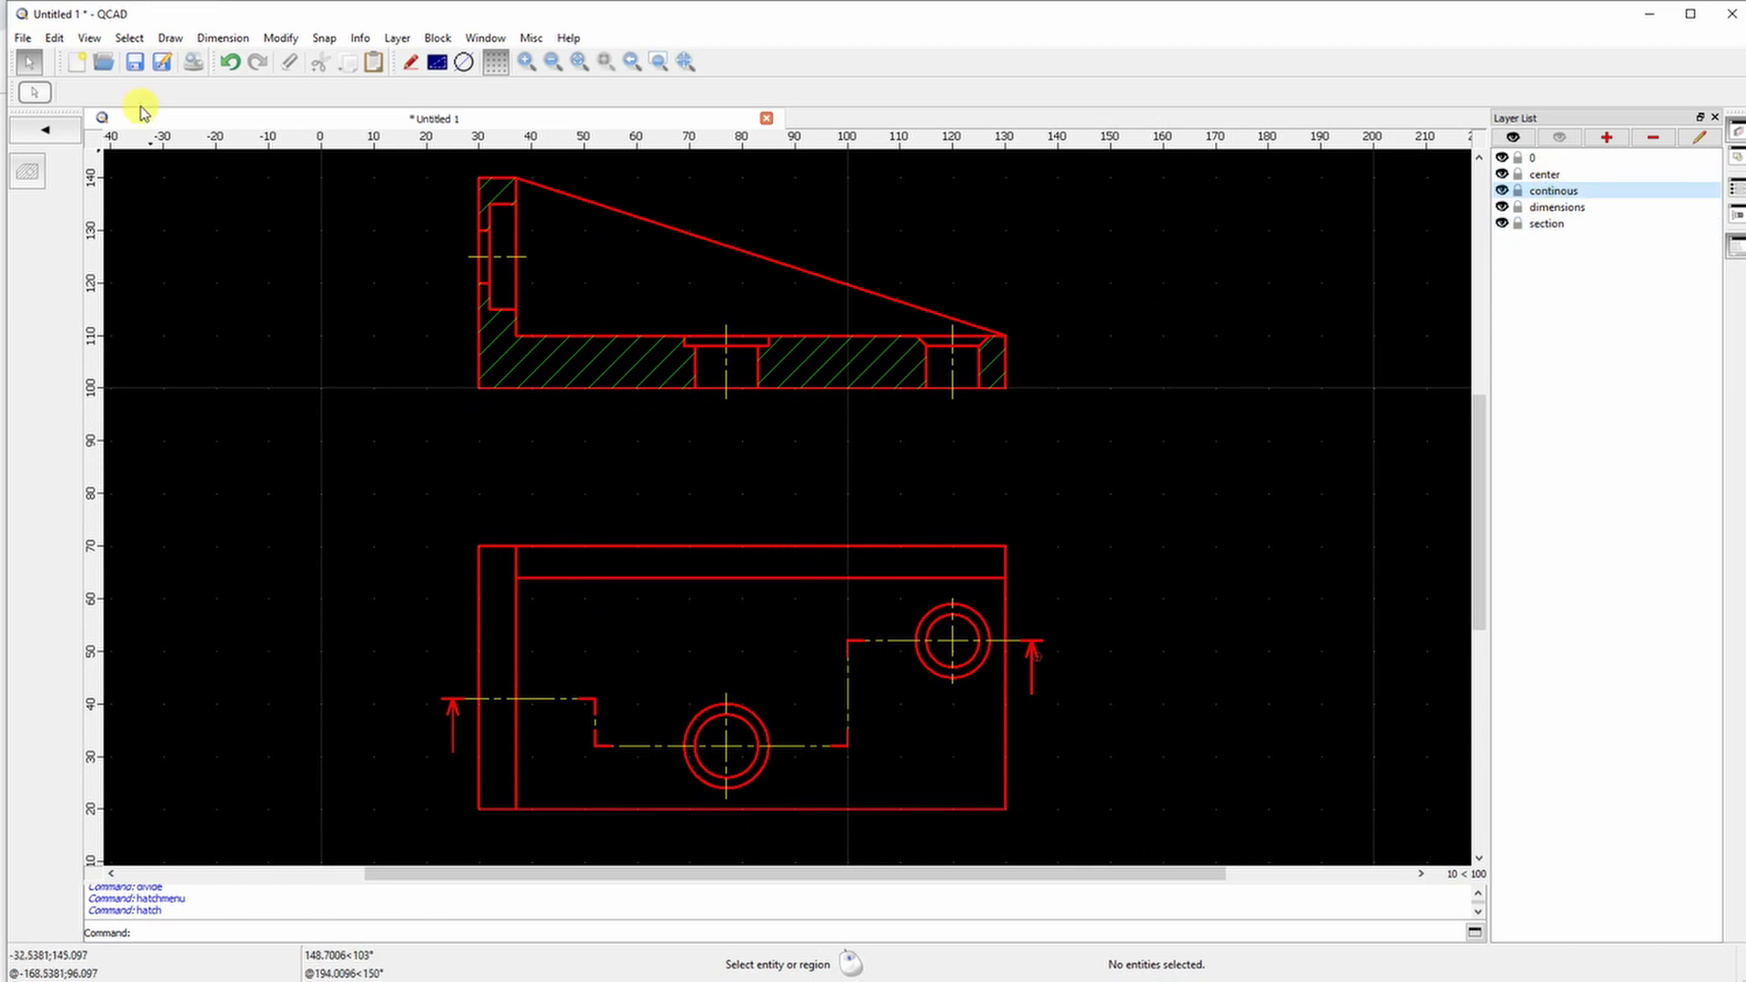
Label each cutting-line arrow with the letter 'A'
left_click(55, 132)
left_click(30, 295)
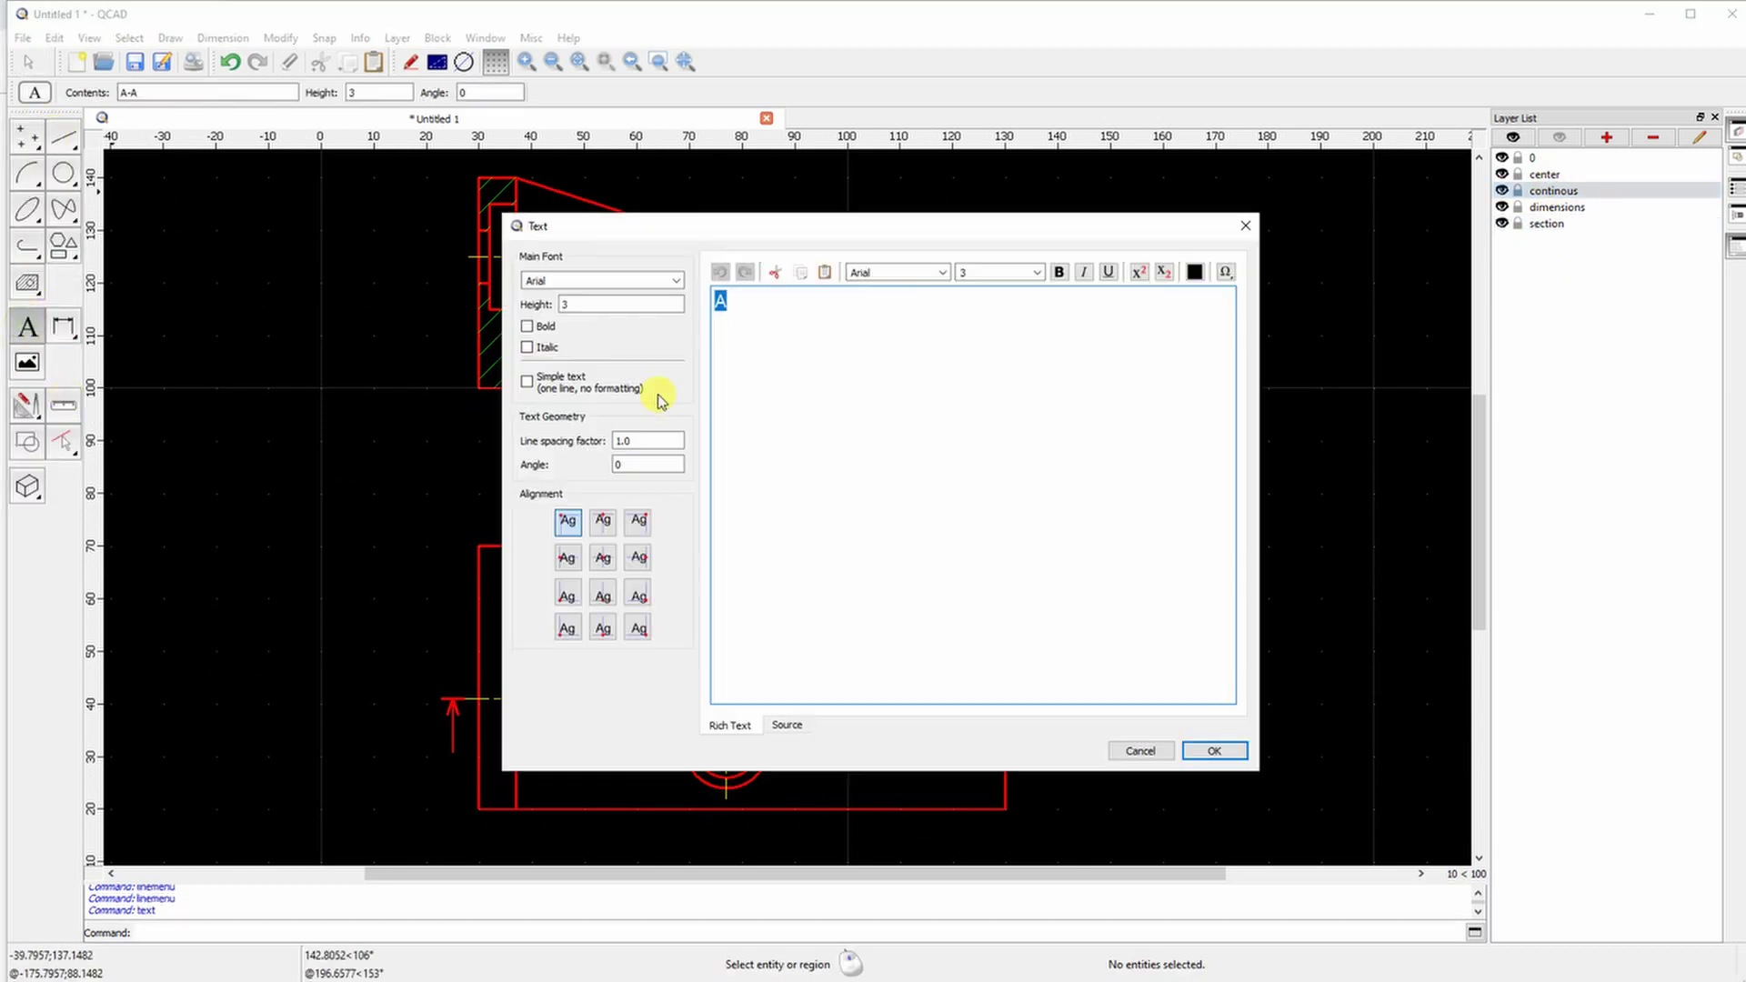
left_click(1216, 751)
scroll(1034, 681, "up", 3)
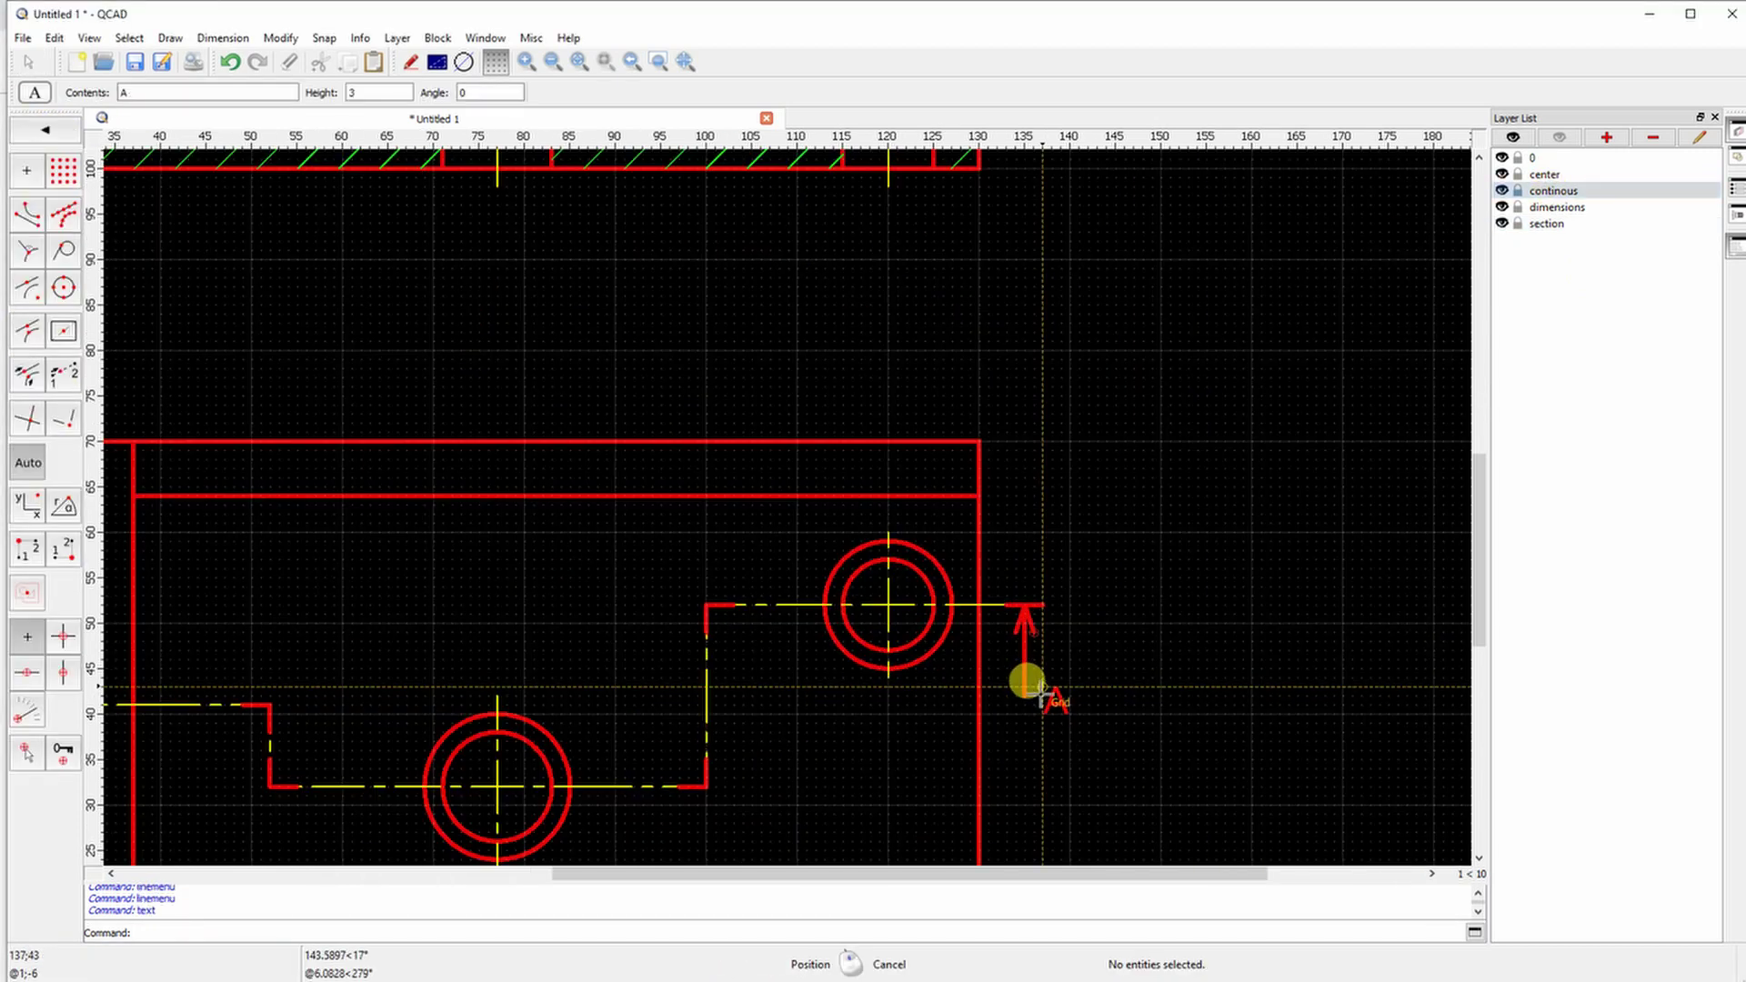
left_click(1022, 683)
scroll(1022, 683, "down", 2)
scroll(643, 593, "up", 2)
scroll(643, 593, "down", 2)
scroll(401, 680, "up", 2)
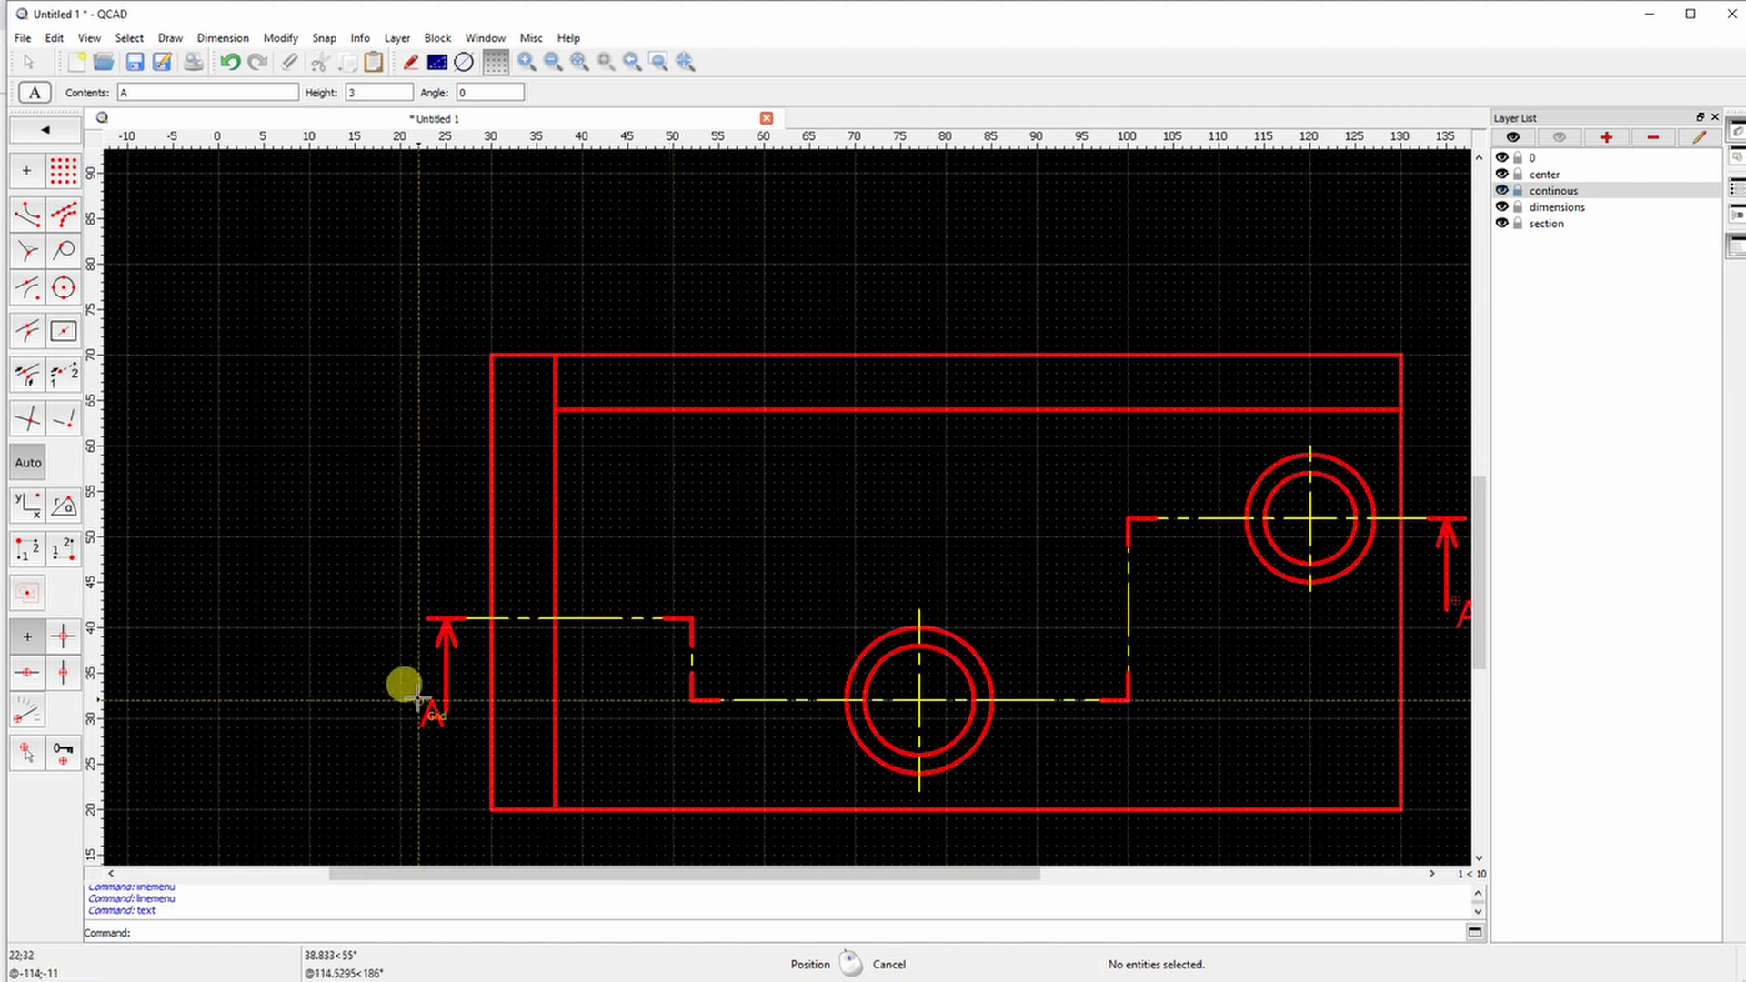
left_click(400, 682)
scroll(522, 394, "down", 4)
scroll(499, 385, "up", 3, "ctrl")
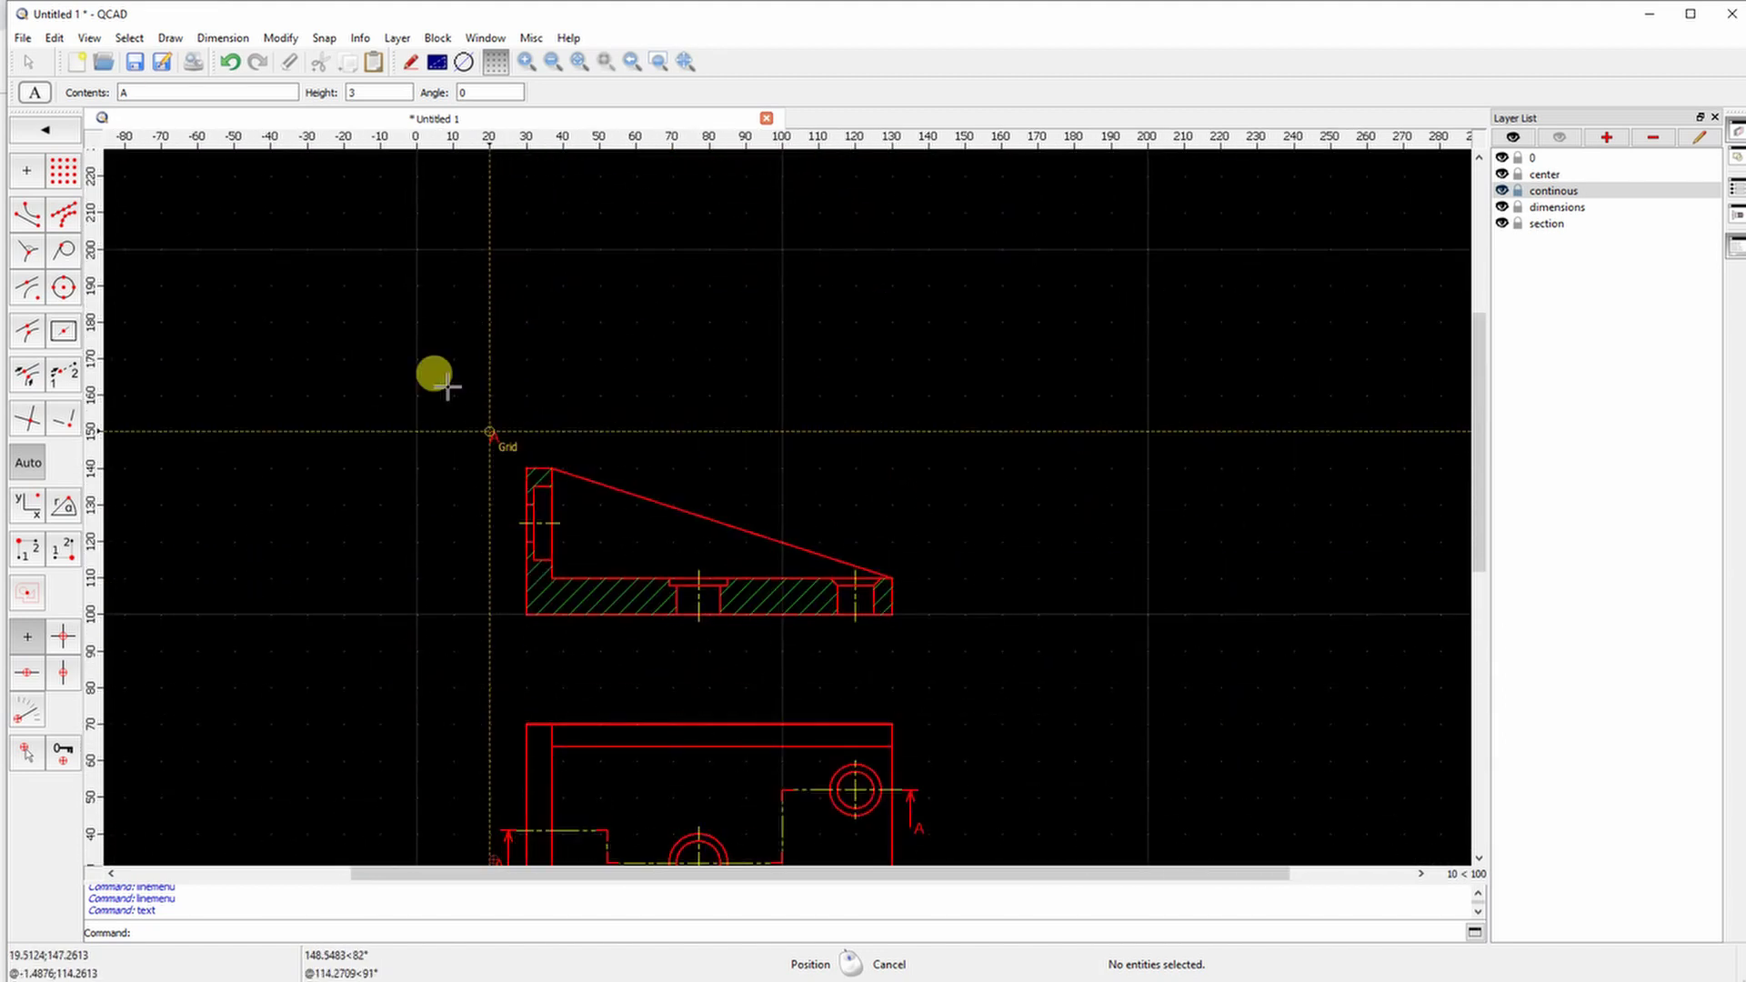
Place the 'A-A' title above the section view and make dimensions the current layer
left_click(481, 448)
right_click(504, 438)
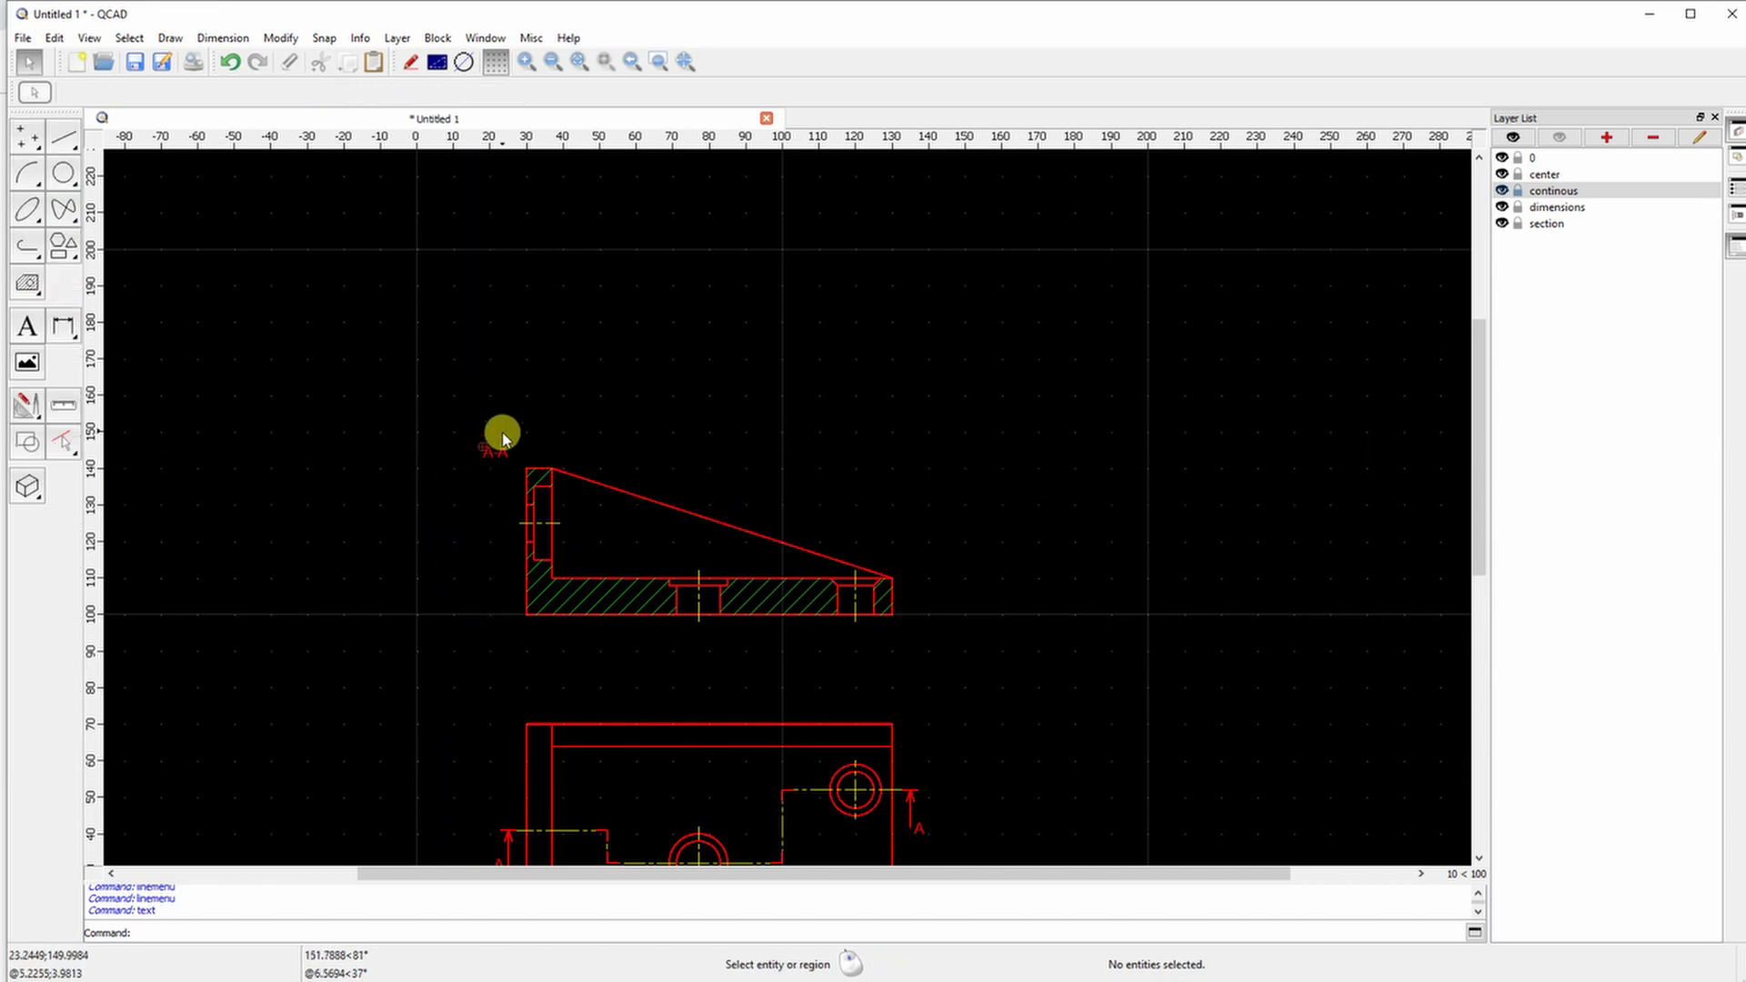
scroll(1014, 311, "down", 3)
scroll(791, 473, "up", 1, "ctrl")
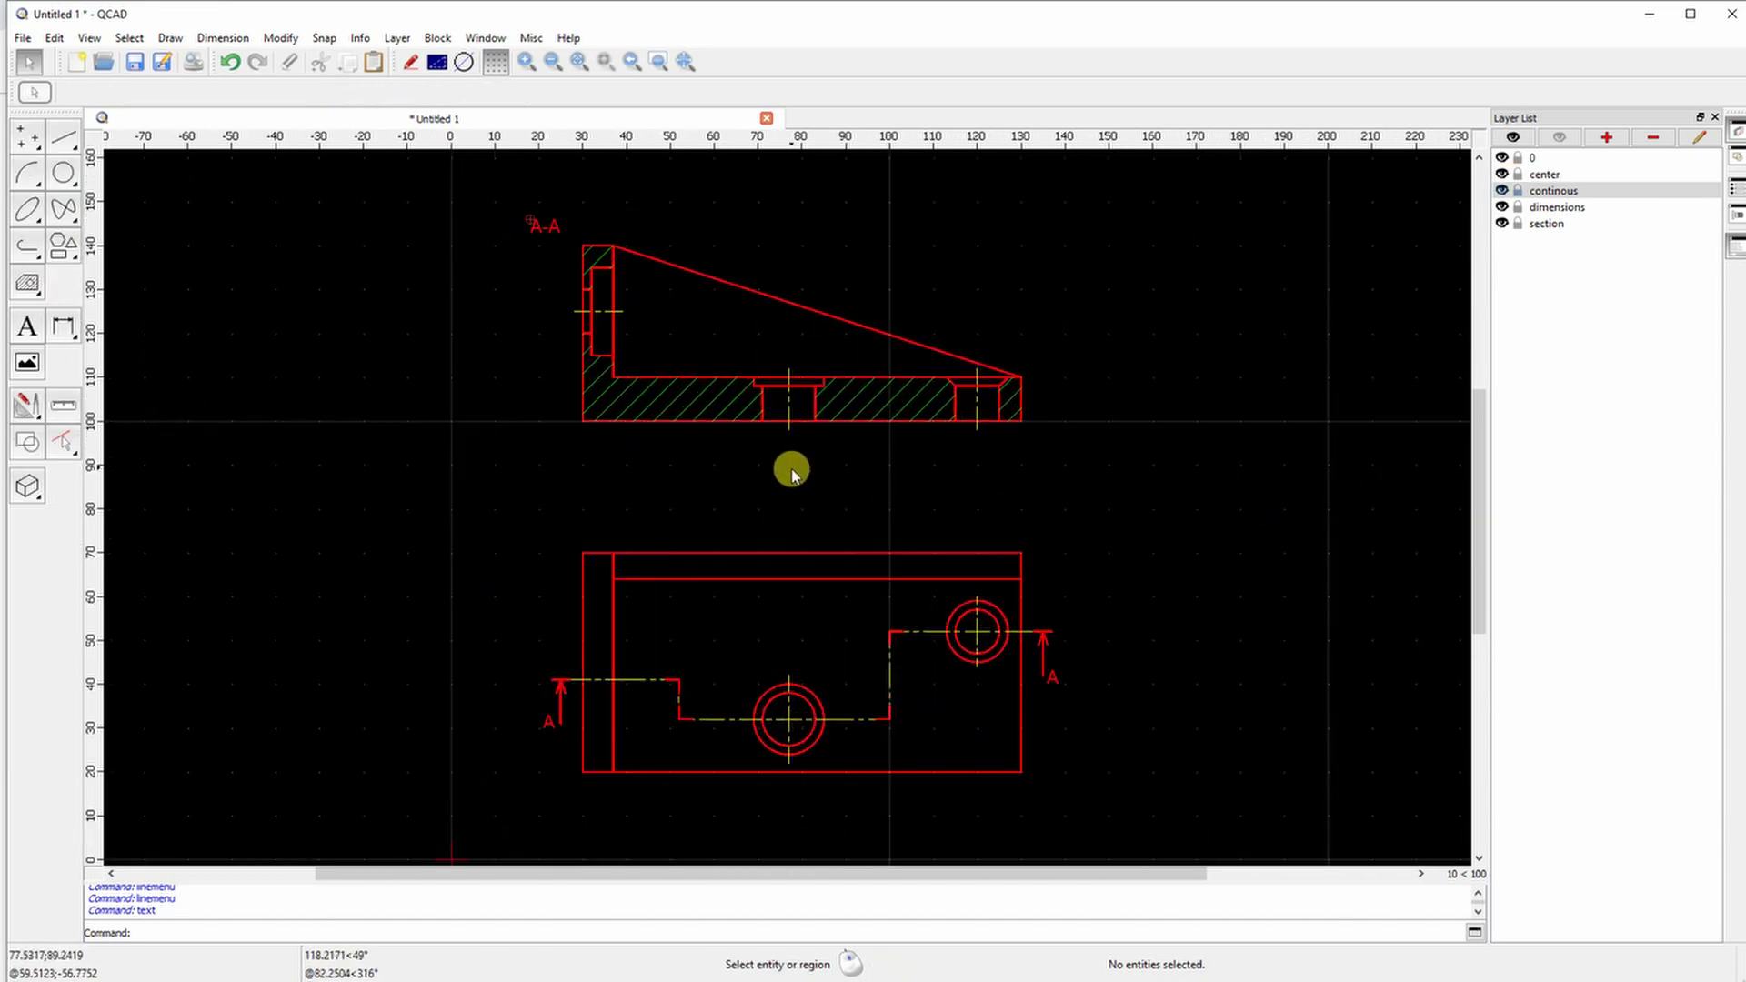
left_click(1548, 208)
Add vertical dimensions 10, 25 and 40 to the left of the section
left_click(64, 327)
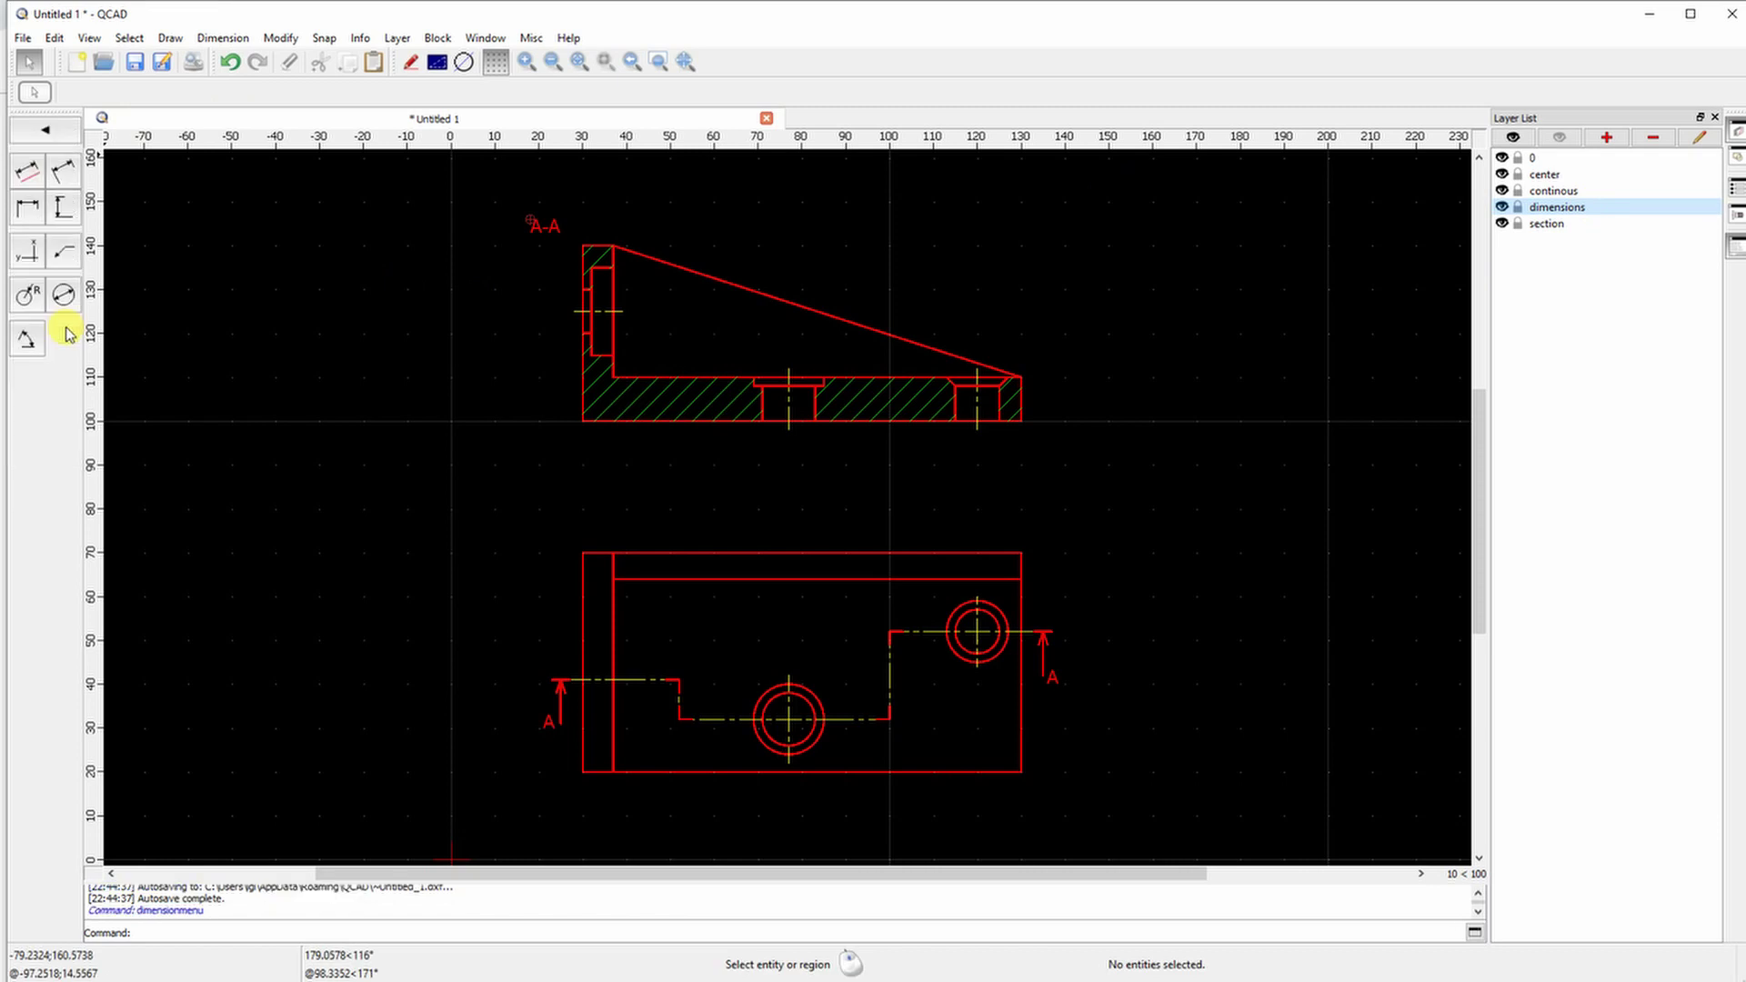
left_click(57, 214)
scroll(571, 278, "up", 1, "ctrl")
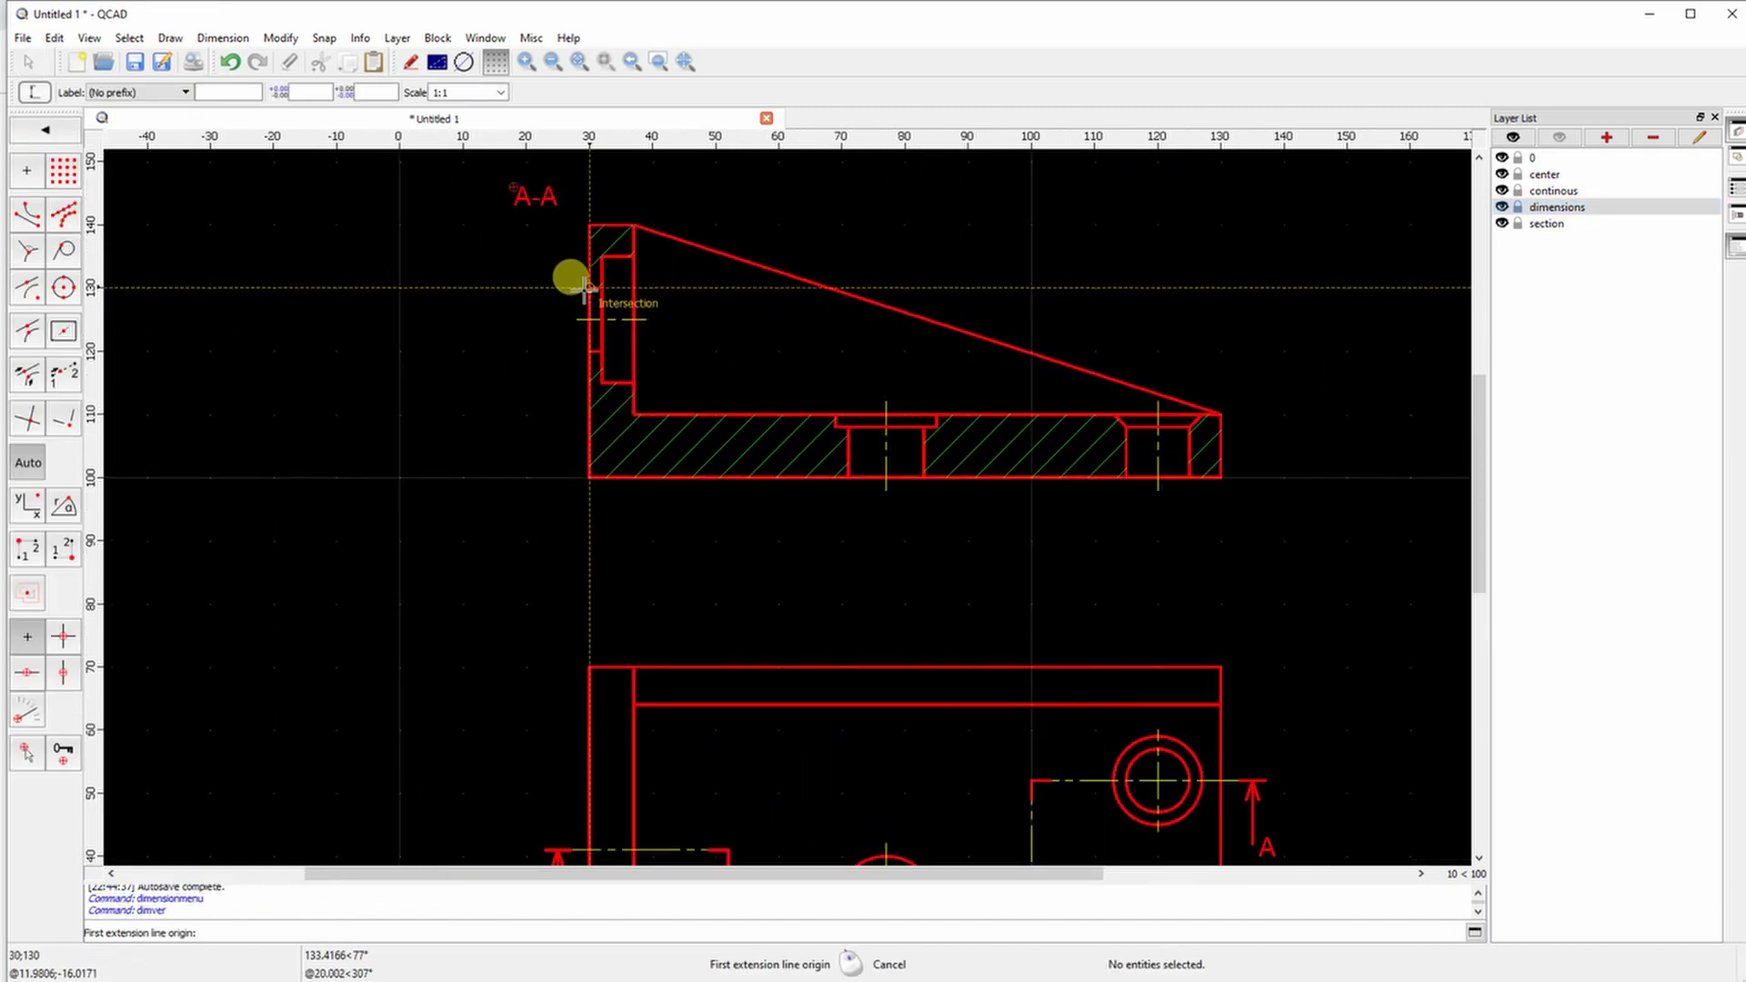
left_click(586, 288)
left_click(582, 351)
left_click(526, 338)
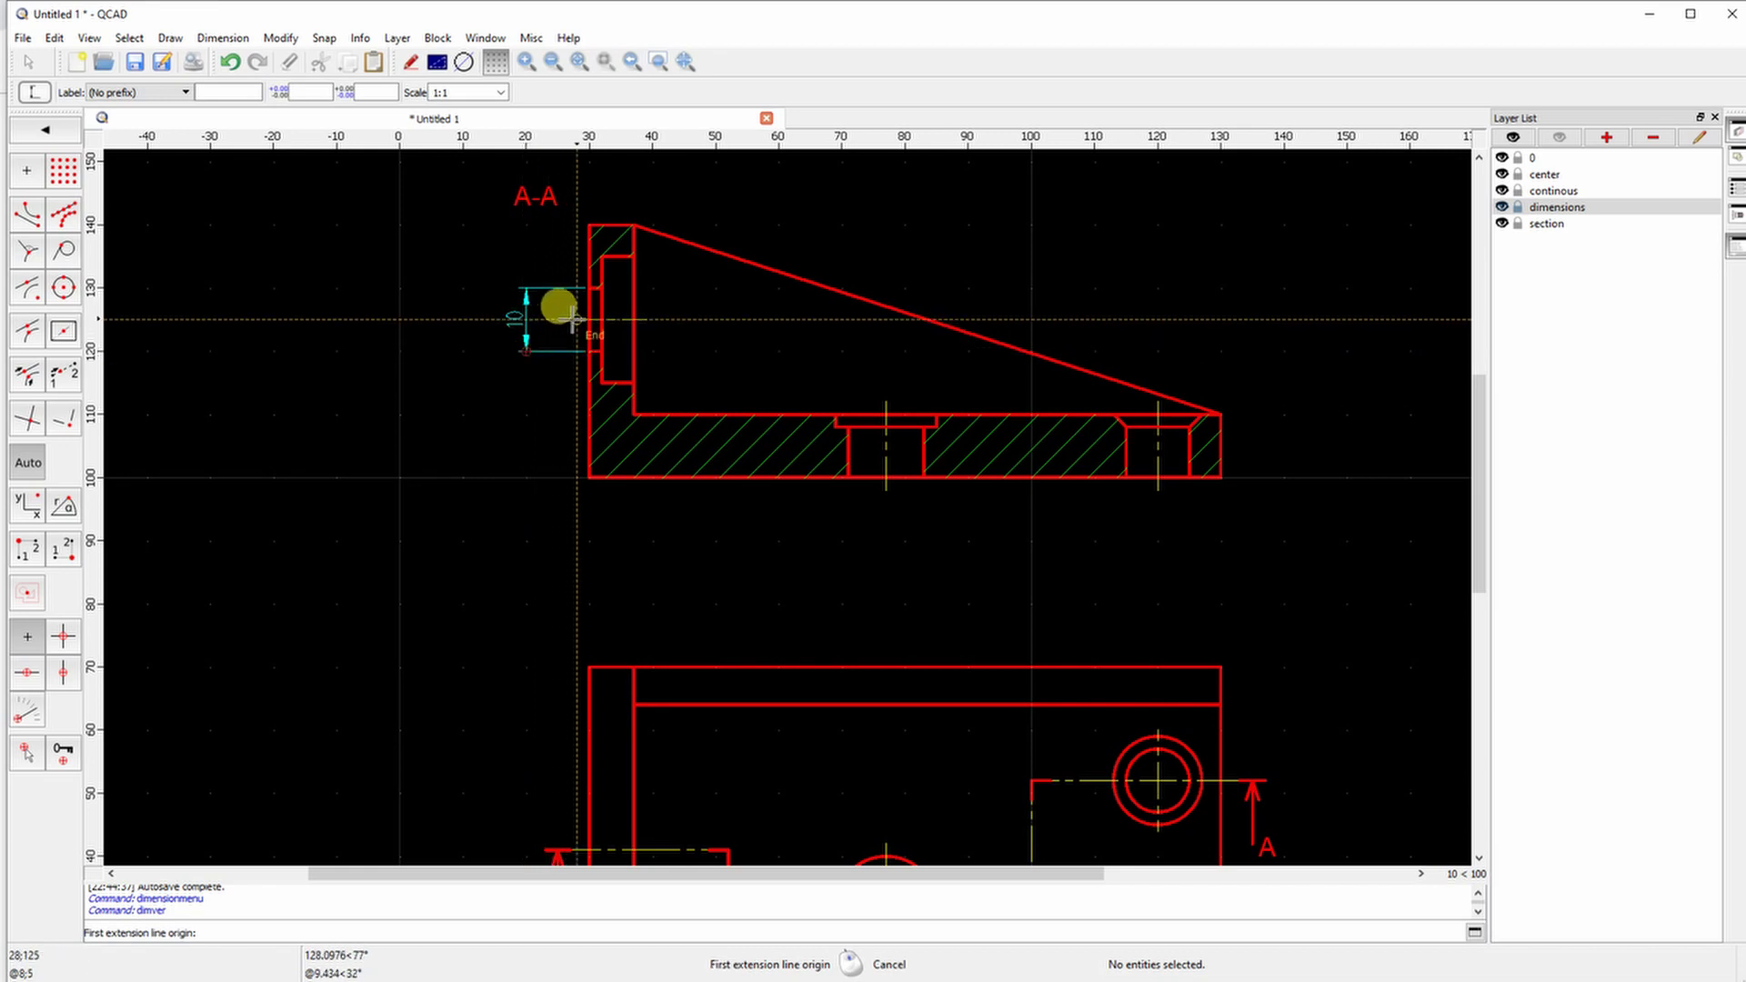
left_click(571, 318)
left_click(577, 462)
left_click(459, 461)
left_click(572, 219)
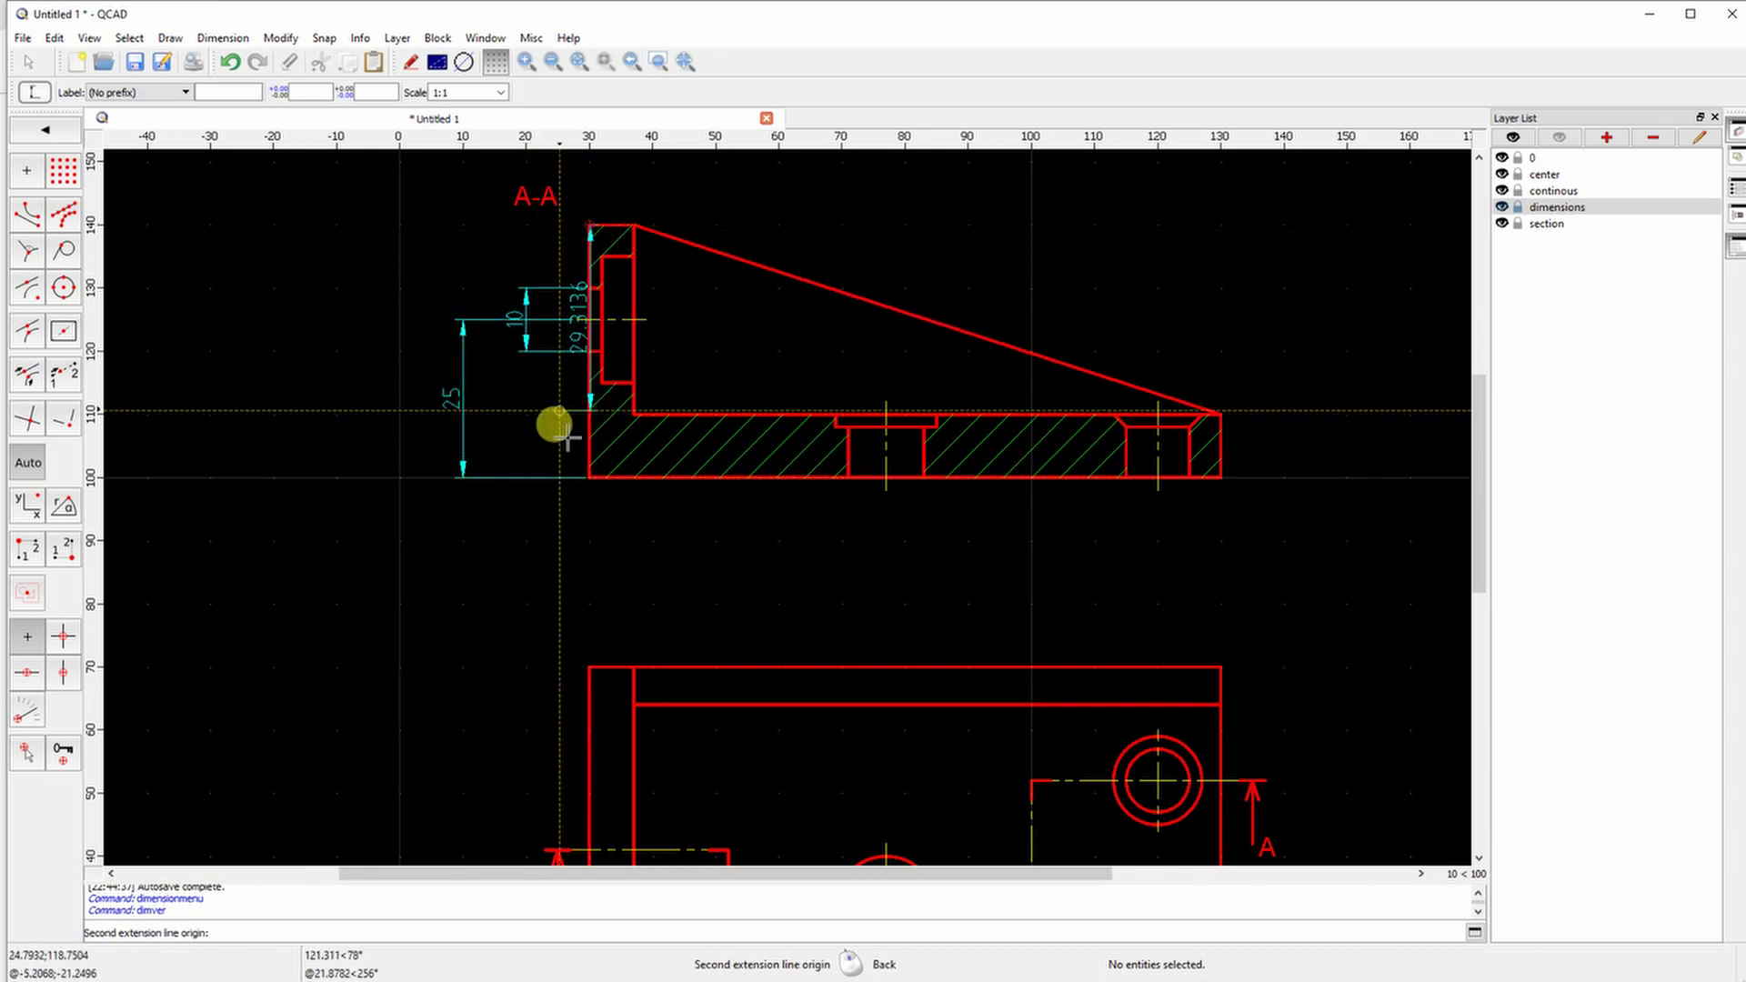
left_click(577, 469)
left_click(398, 467)
right_click(504, 305)
Adjust the 25 dimension's extension line and extend the side hole's centre line left
scroll(545, 317, "up", 4)
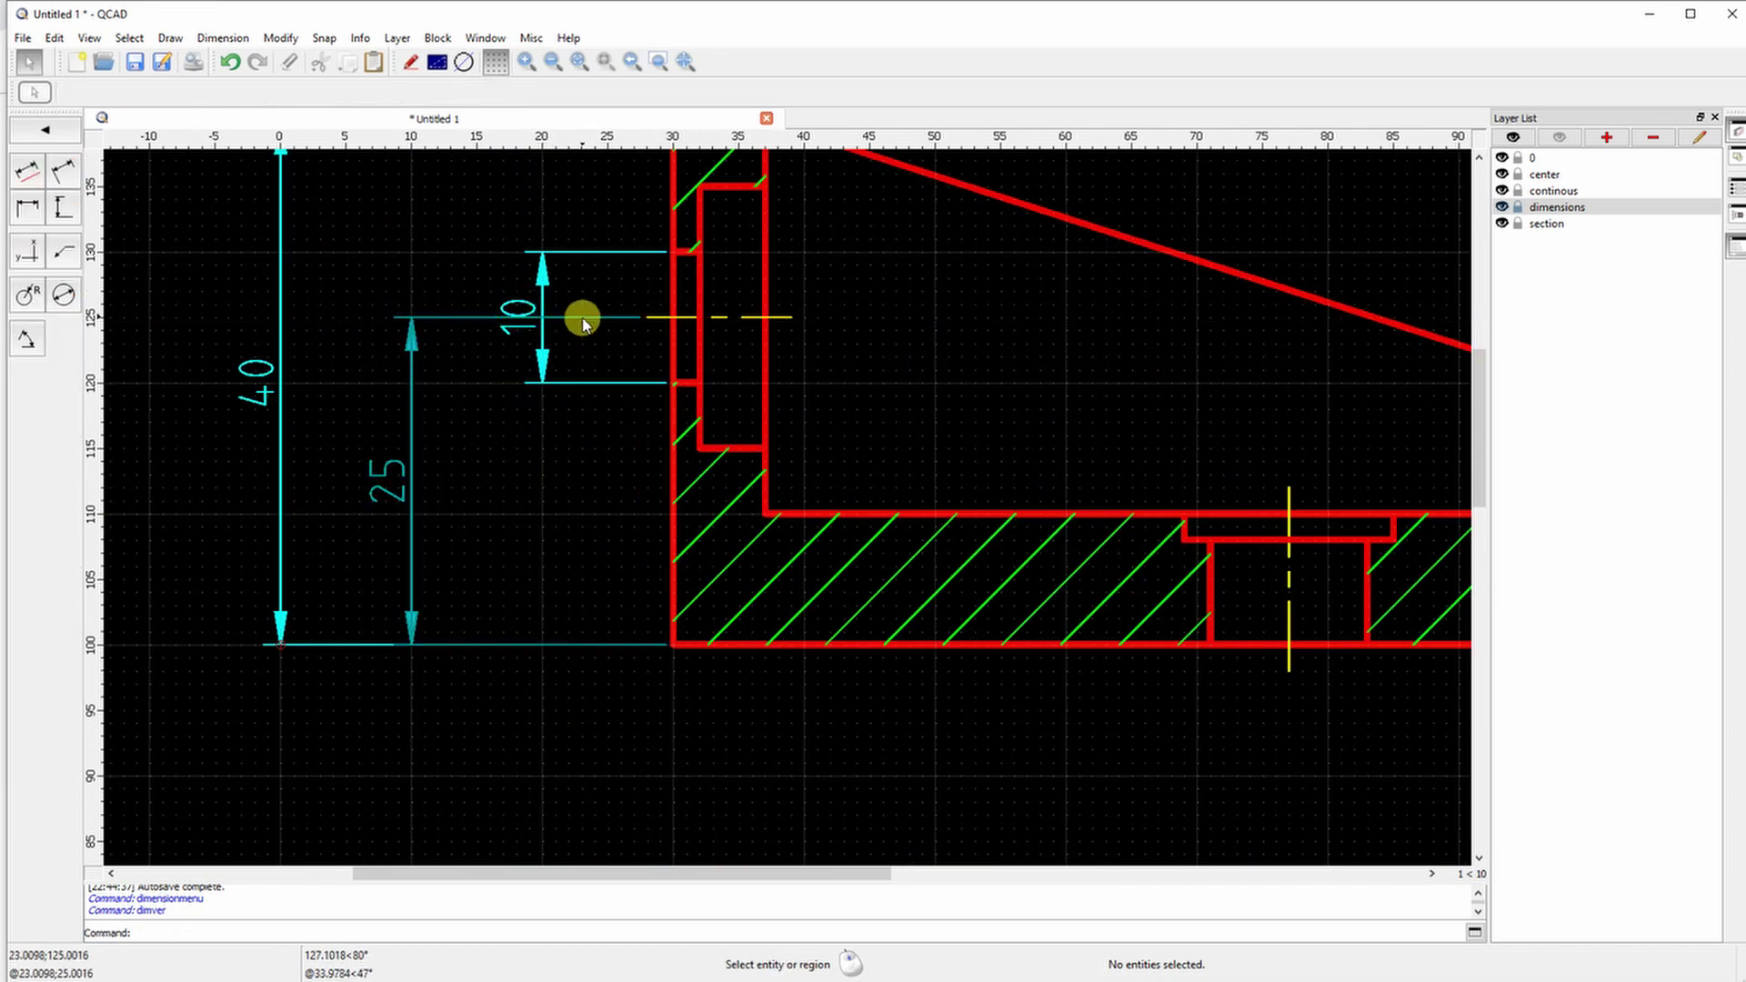
left_click(582, 319)
left_click(646, 317)
left_click(485, 318)
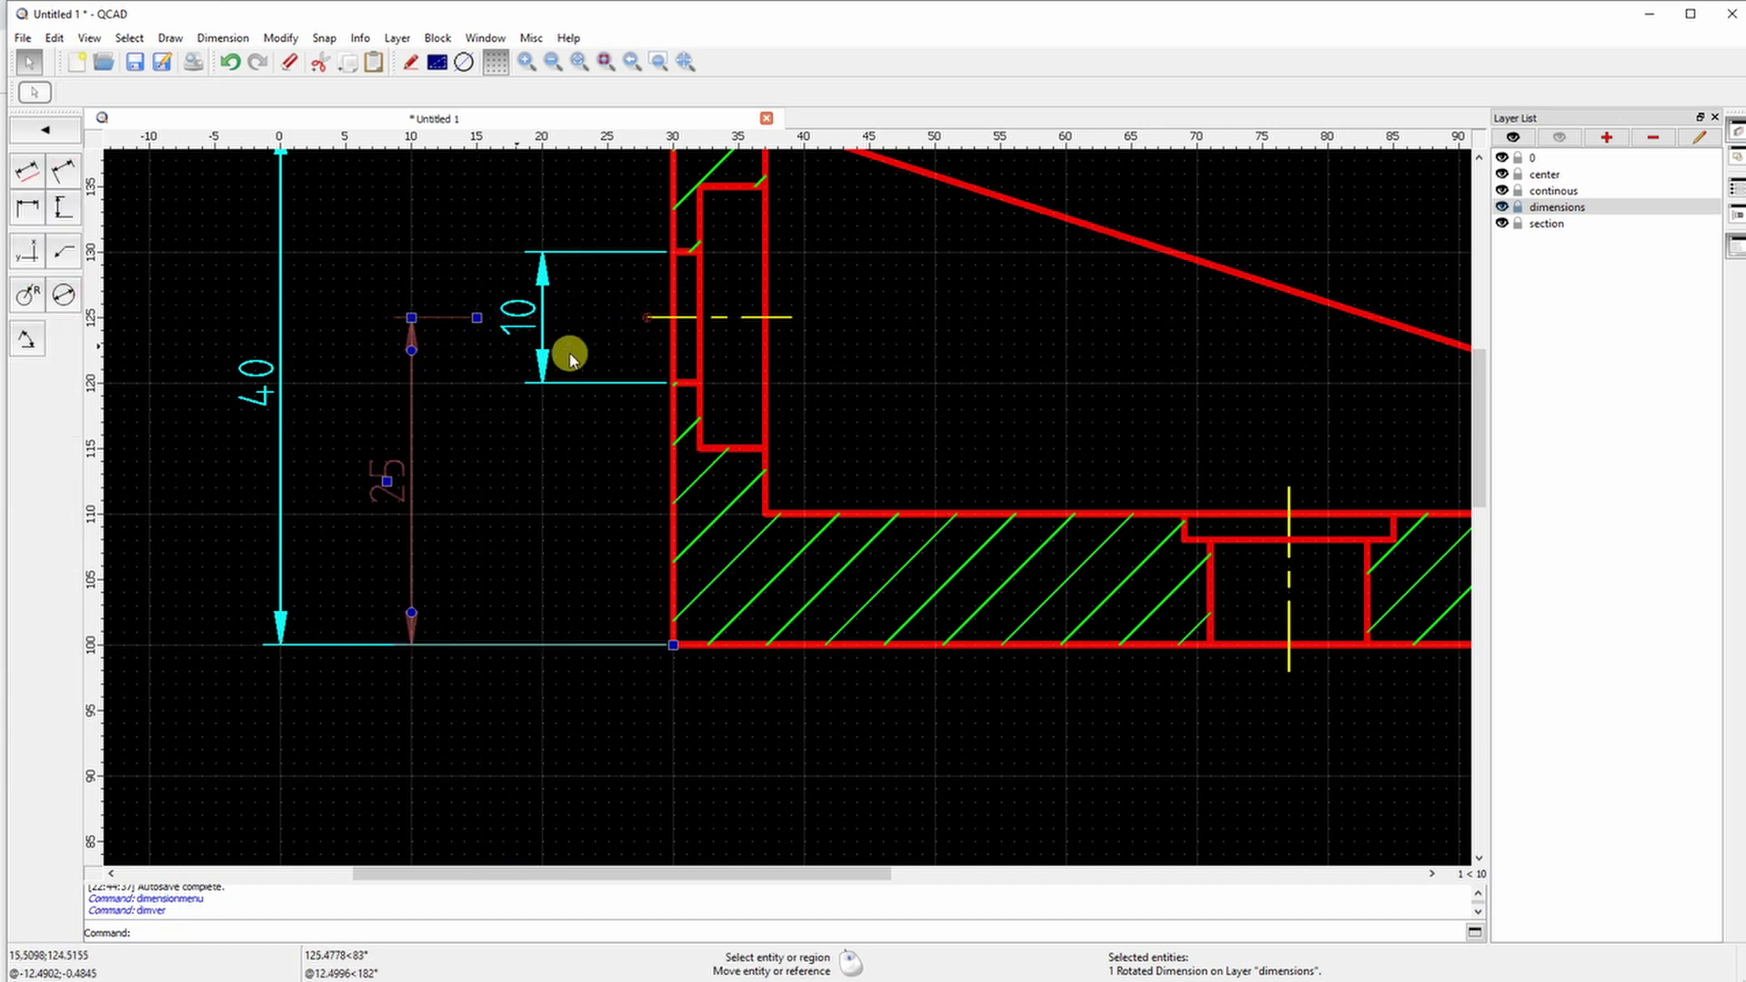
left_click(647, 317)
left_click(567, 319)
scroll(464, 460, "down", 4)
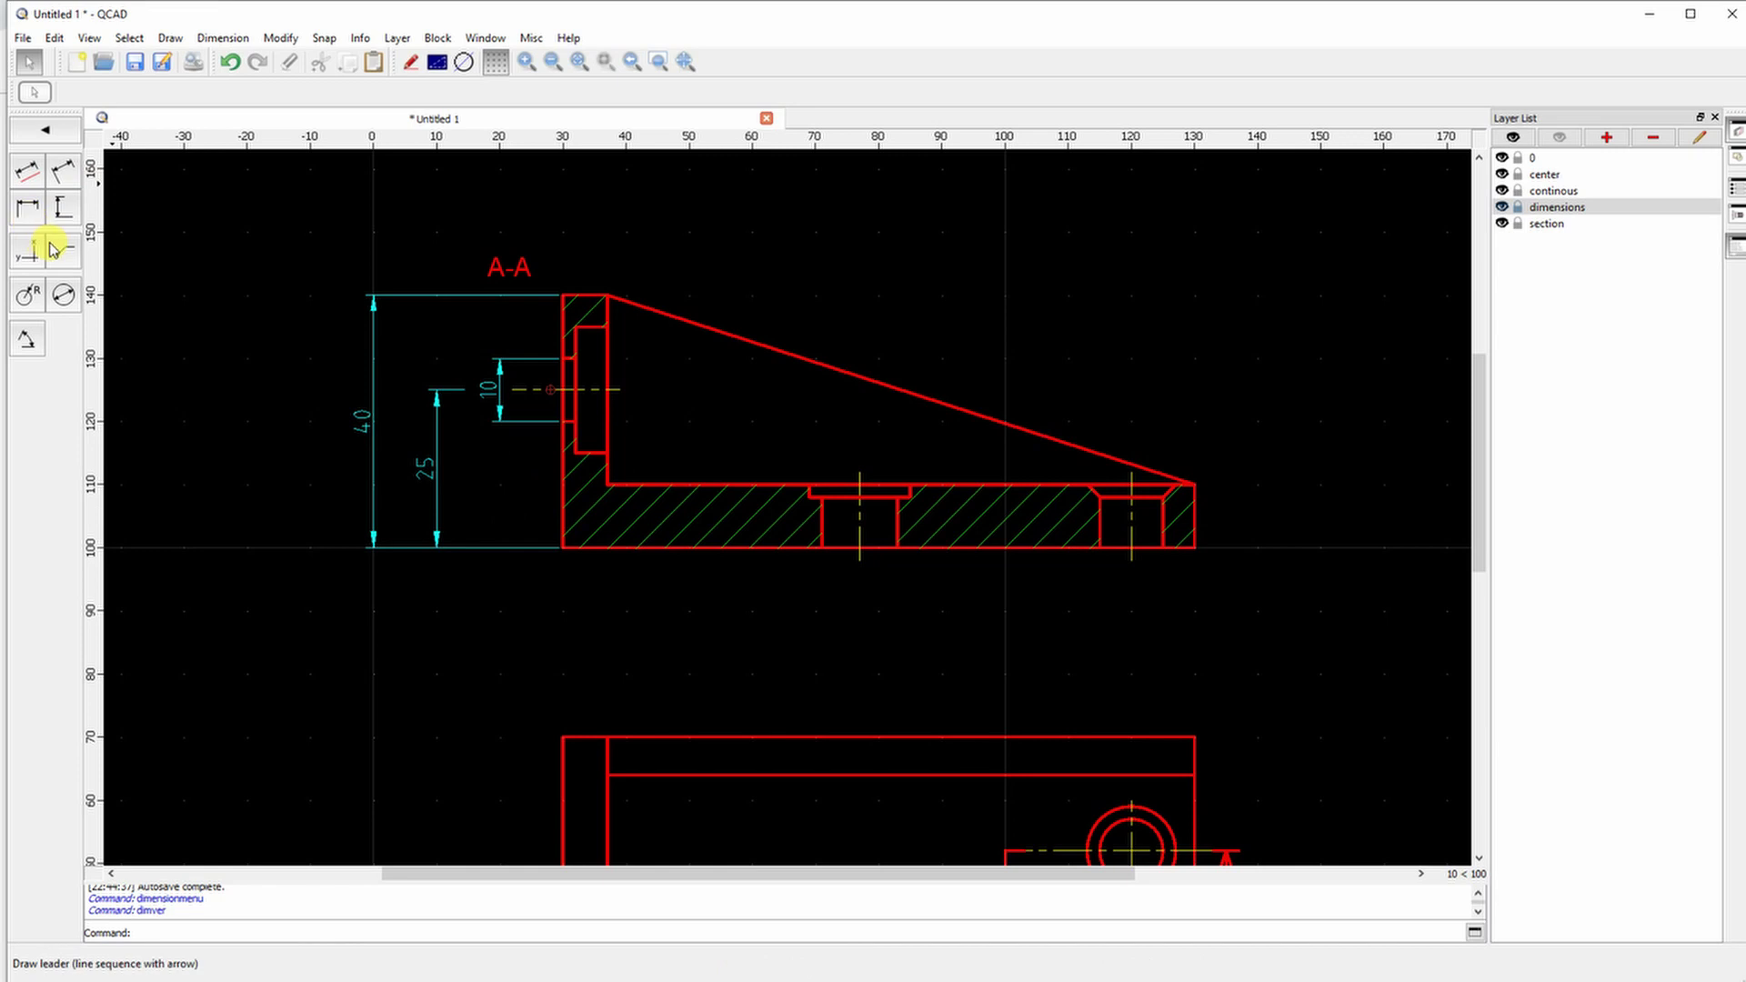
Dimension the 20 pocket height inside the wall
left_click(59, 211)
left_click(604, 326)
left_click(604, 451)
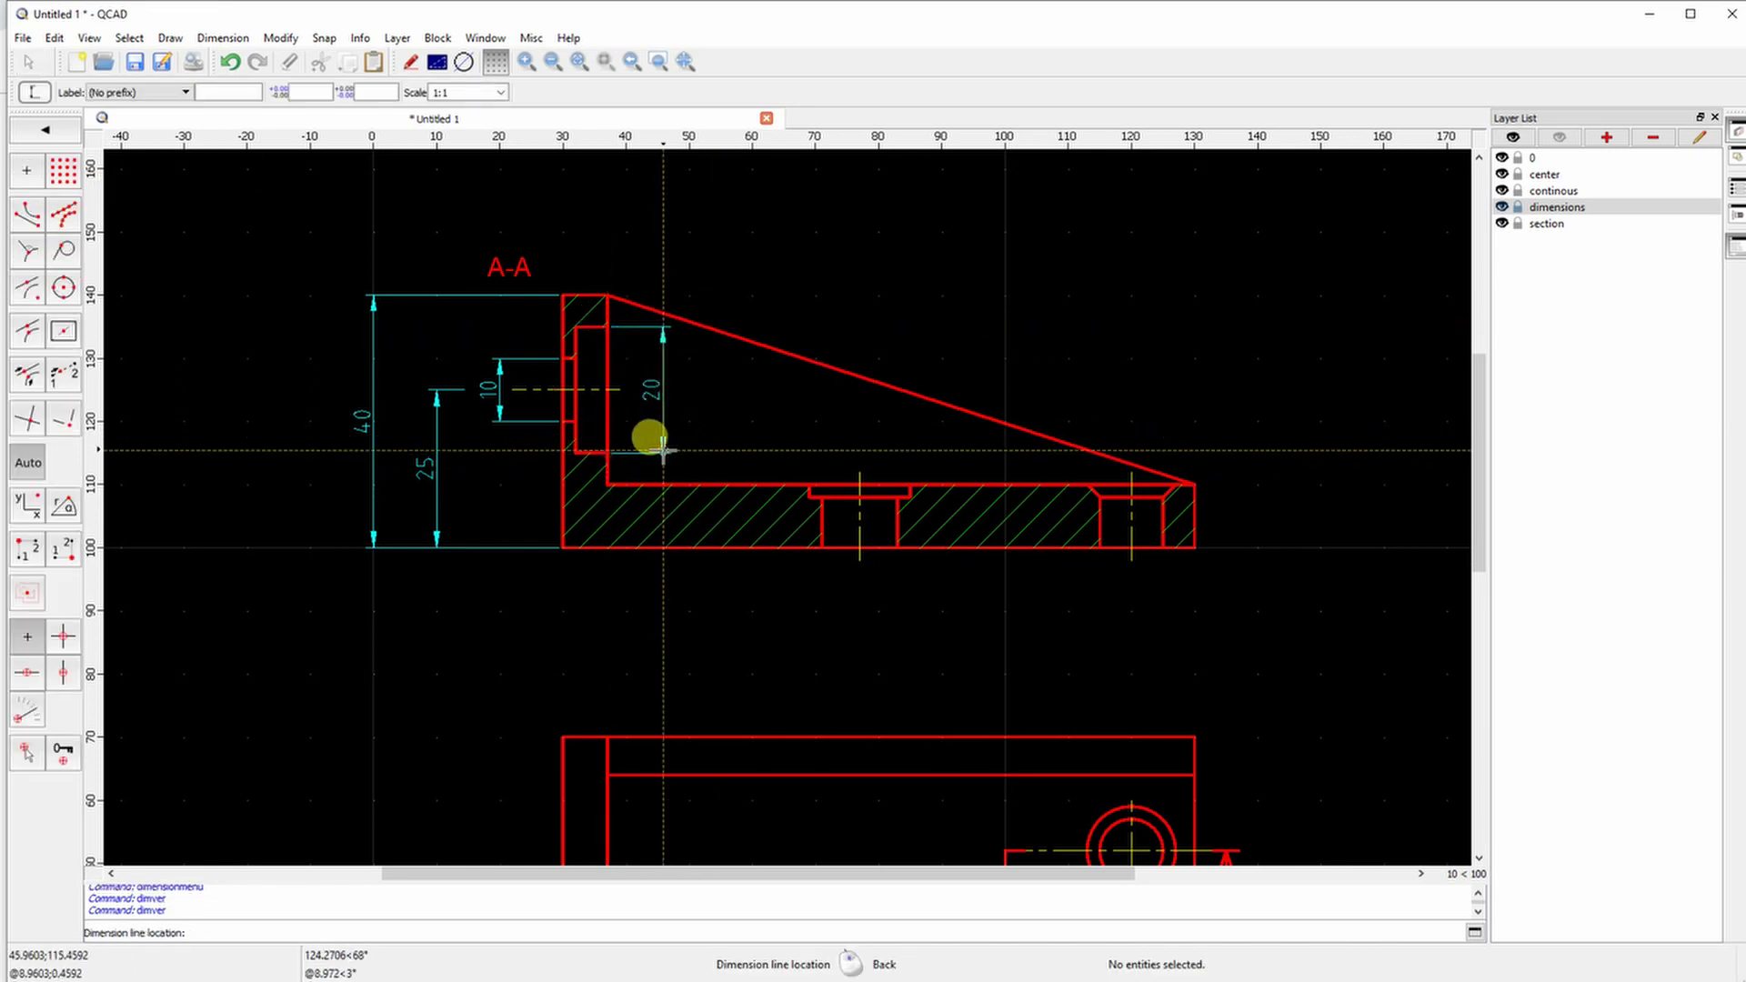
left_click(658, 447)
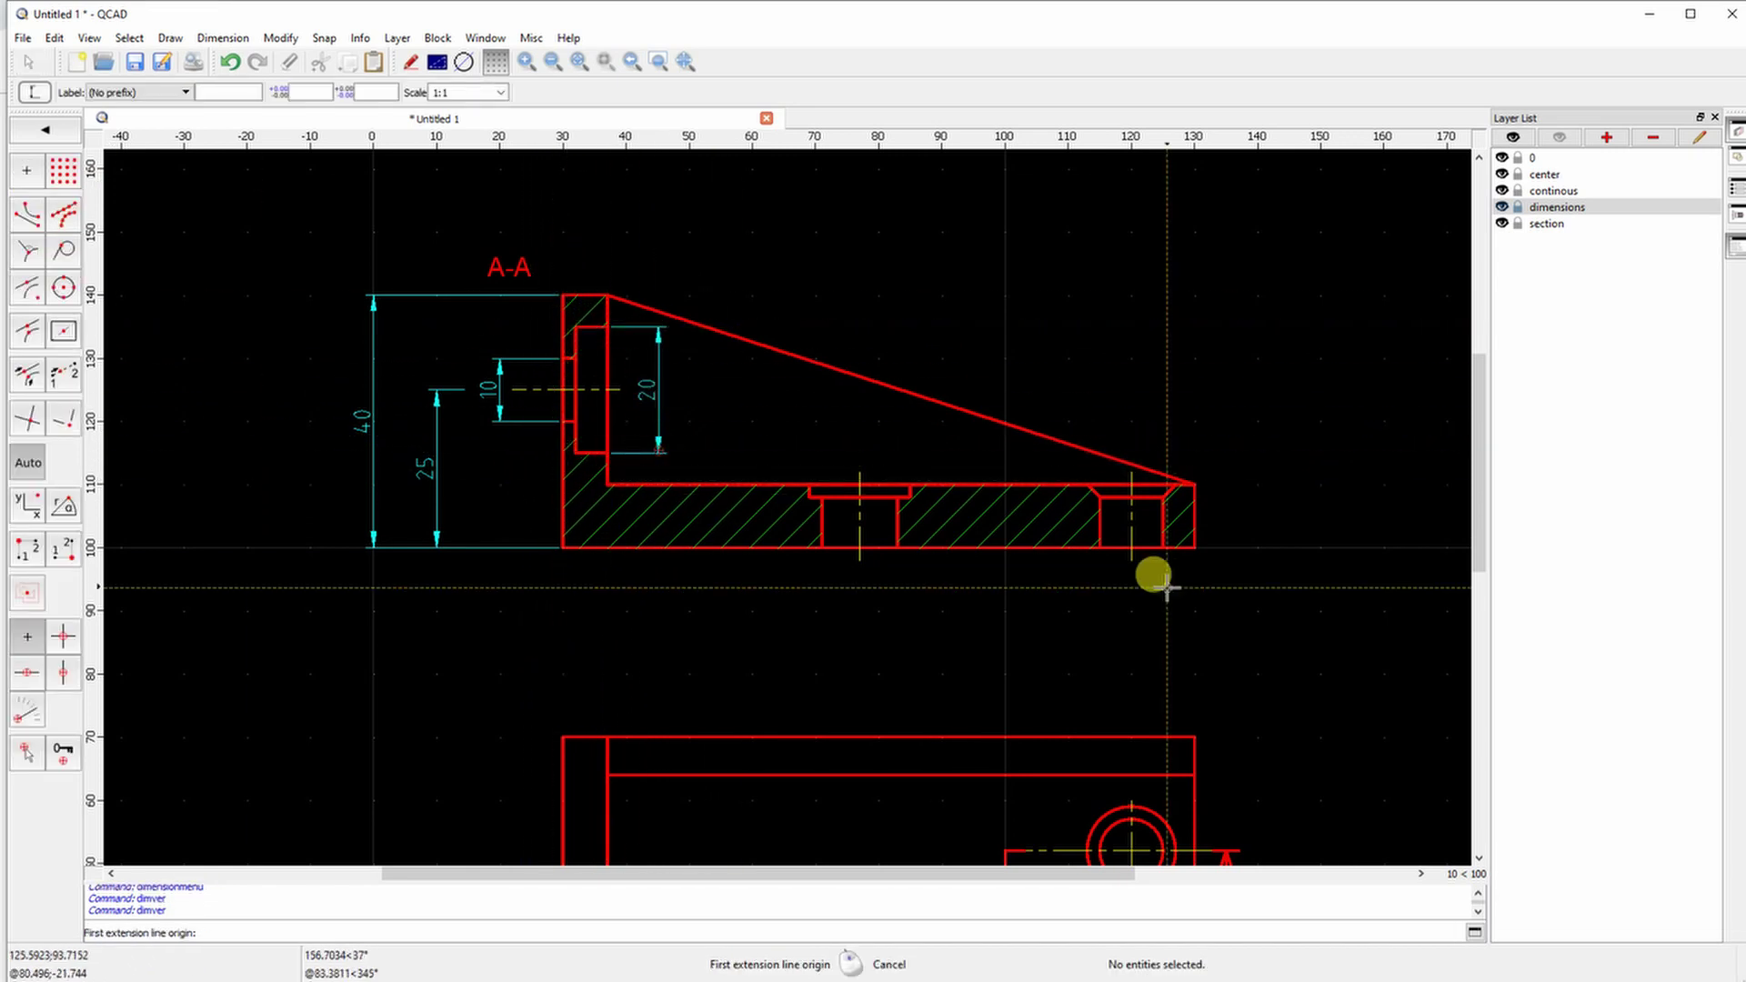
Dimension the base's 2 slope rise, 10 end height and 2 counterbore depth
middle_click_drag(1267, 489, 1108, 428)
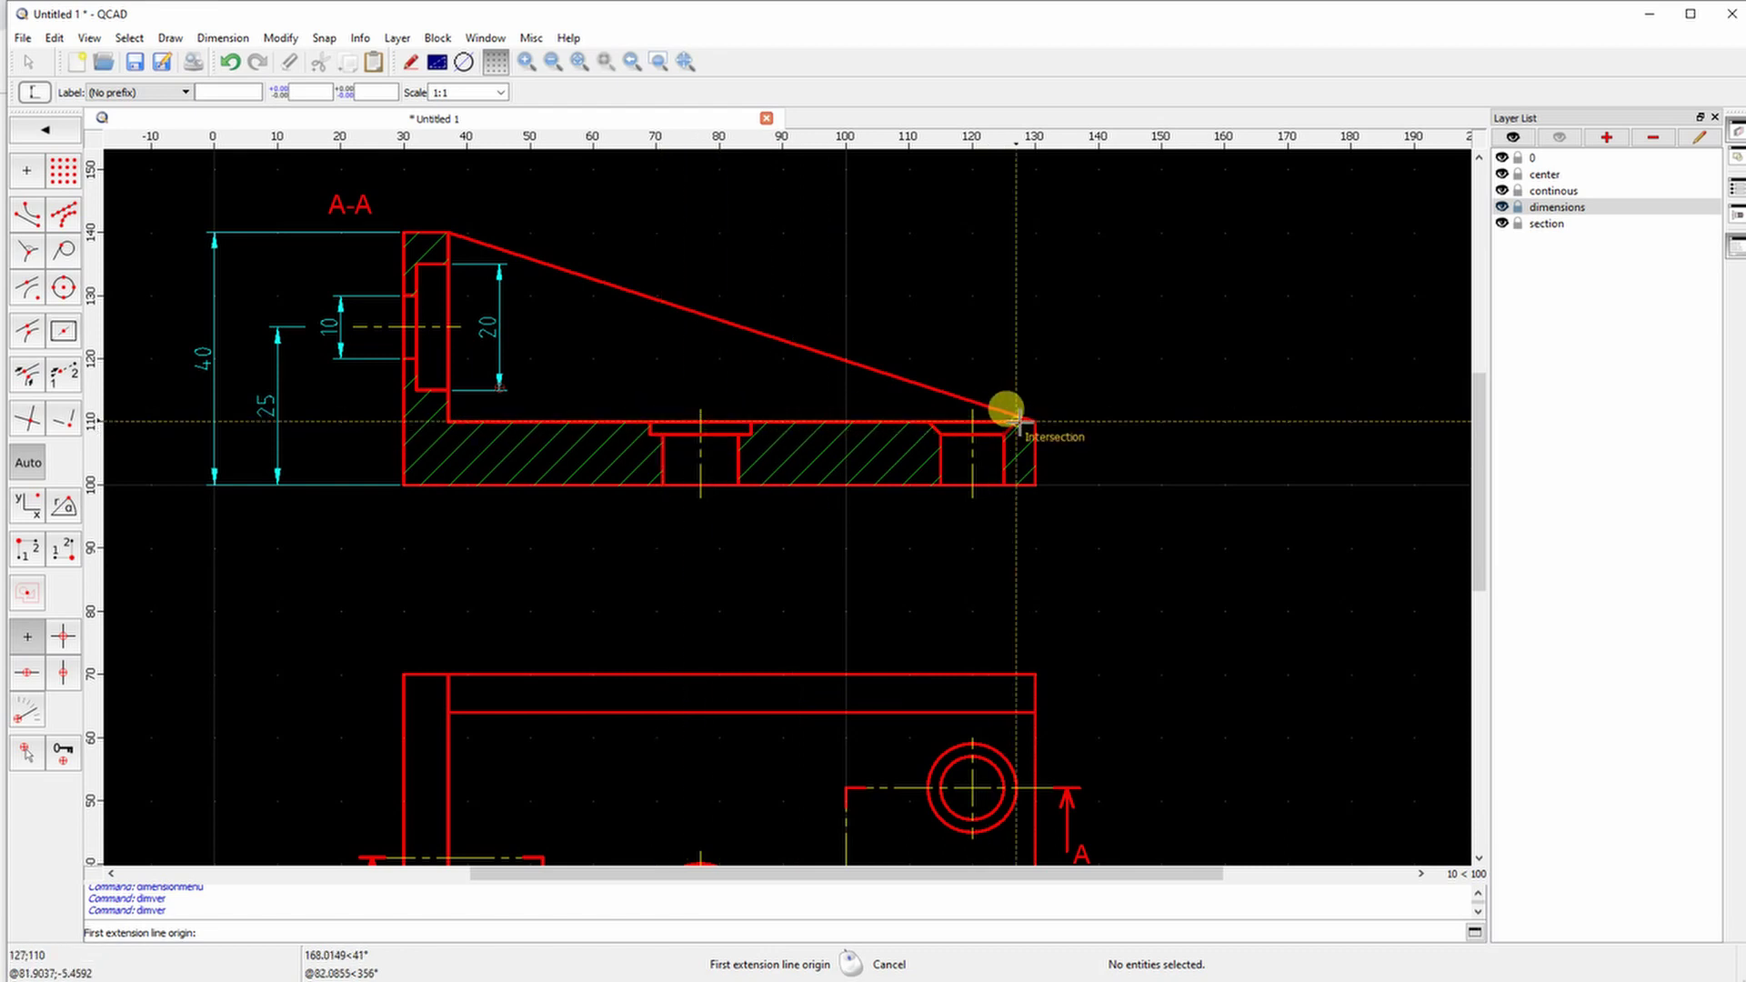
left_click(1004, 433)
left_click(1033, 421)
left_click(1099, 411)
left_click(1019, 422)
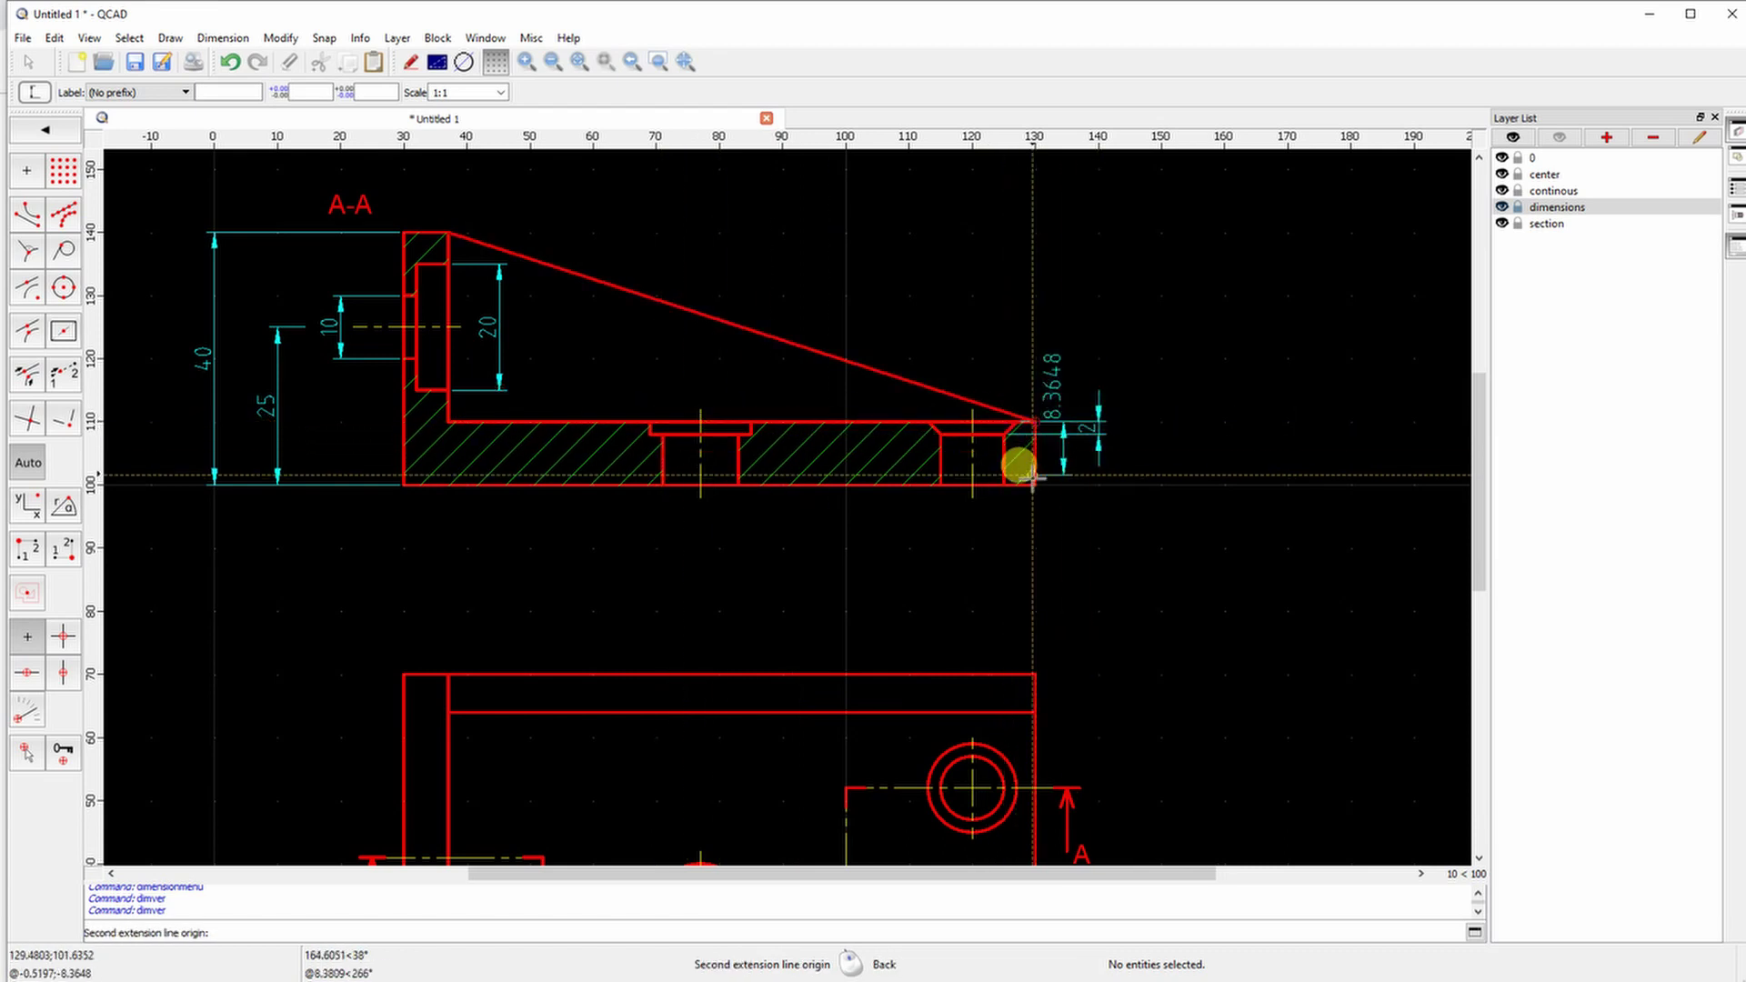
left_click(1033, 484)
left_click(1161, 418)
left_click(751, 423)
left_click(739, 435)
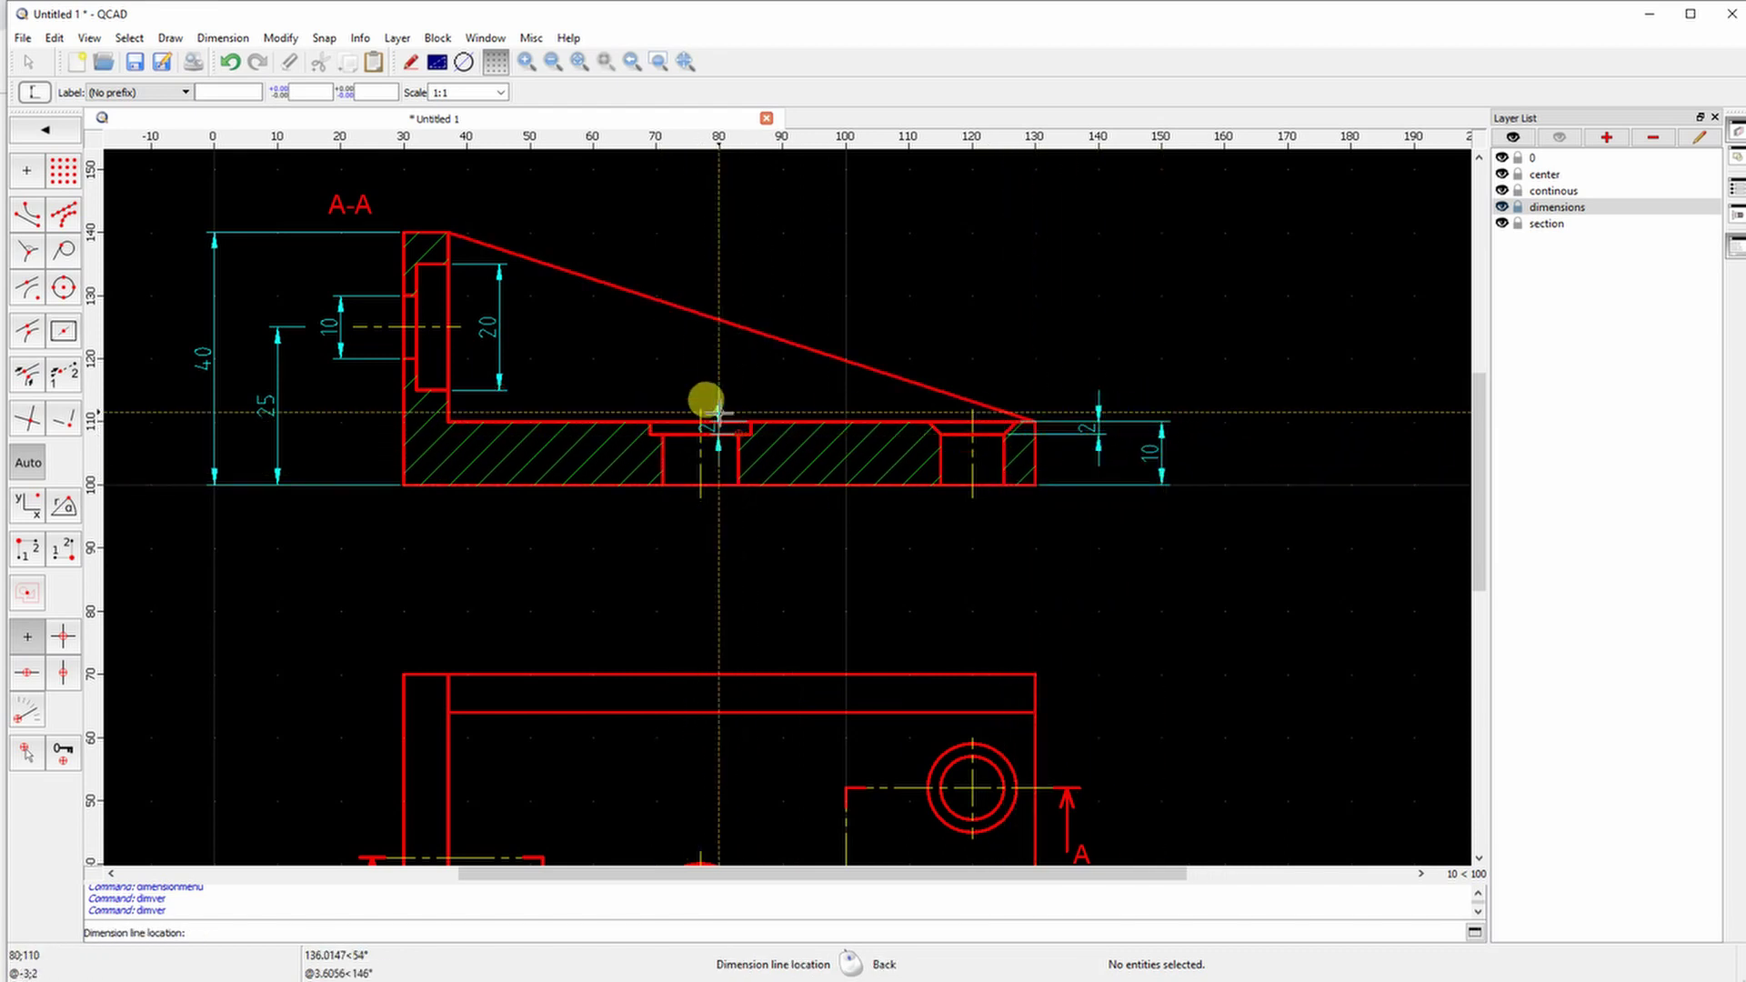
left_click(724, 405)
right_click(747, 545)
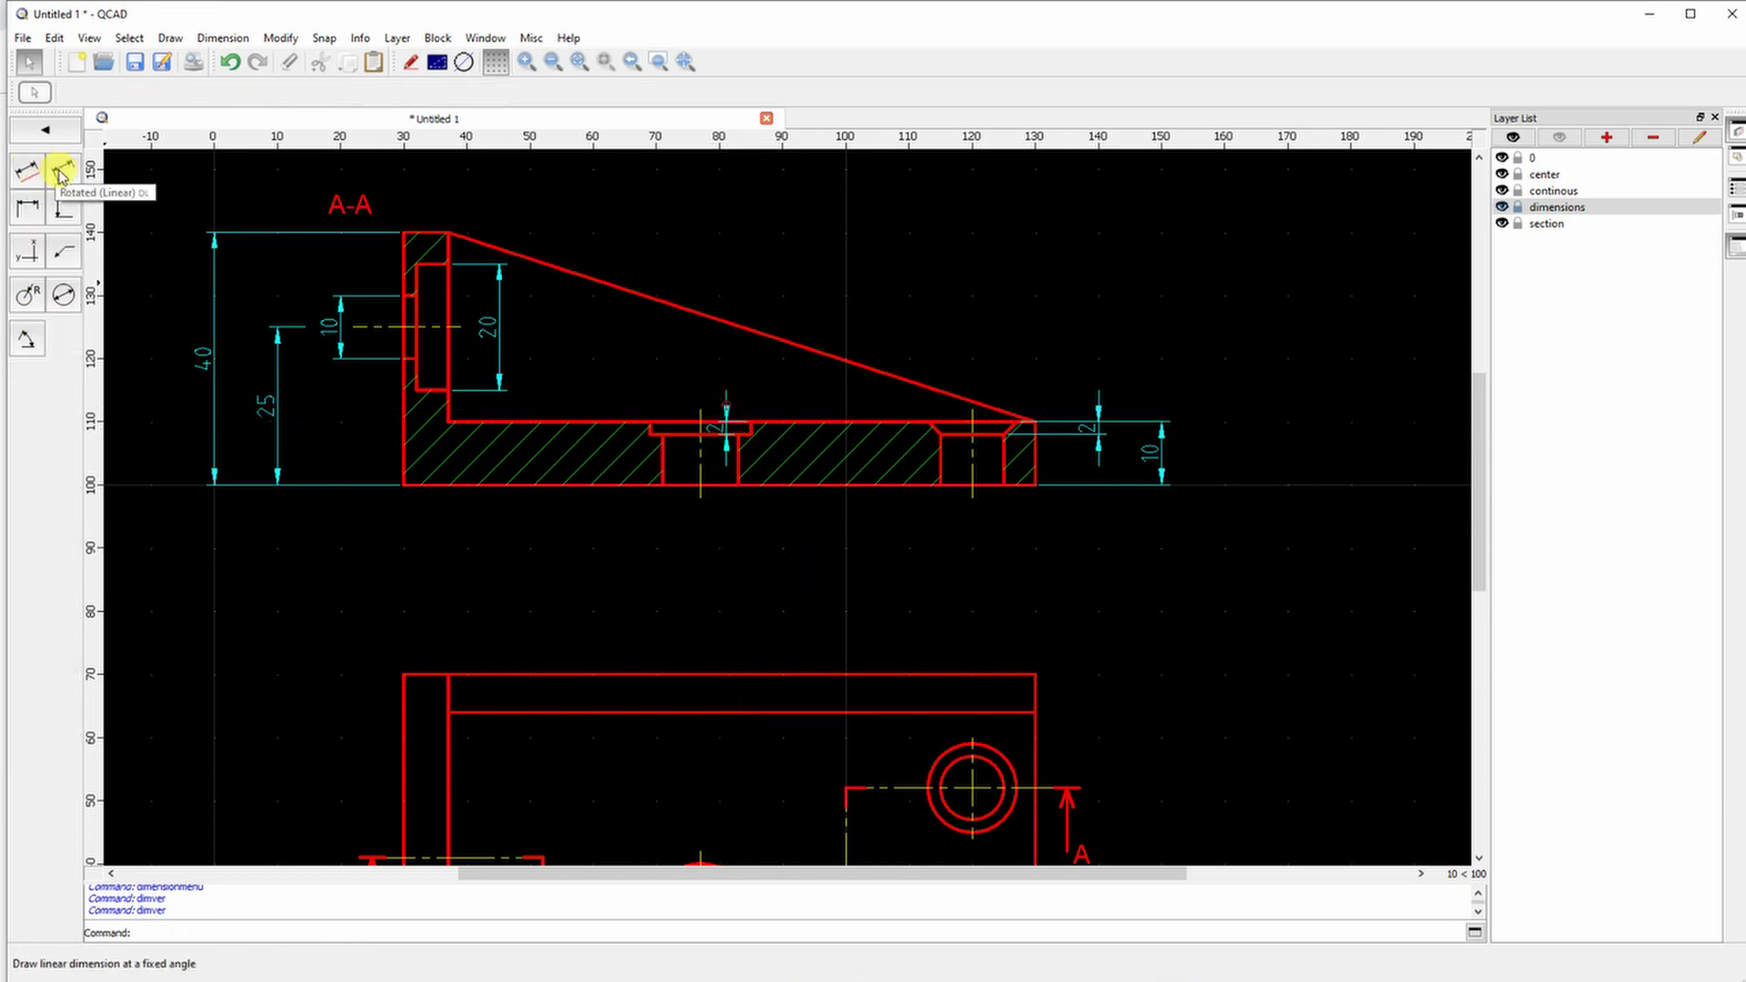
Add the 5 wall thickness above the section and the 7 width above the top view
left_click(28, 210)
left_click(416, 264)
left_click(448, 233)
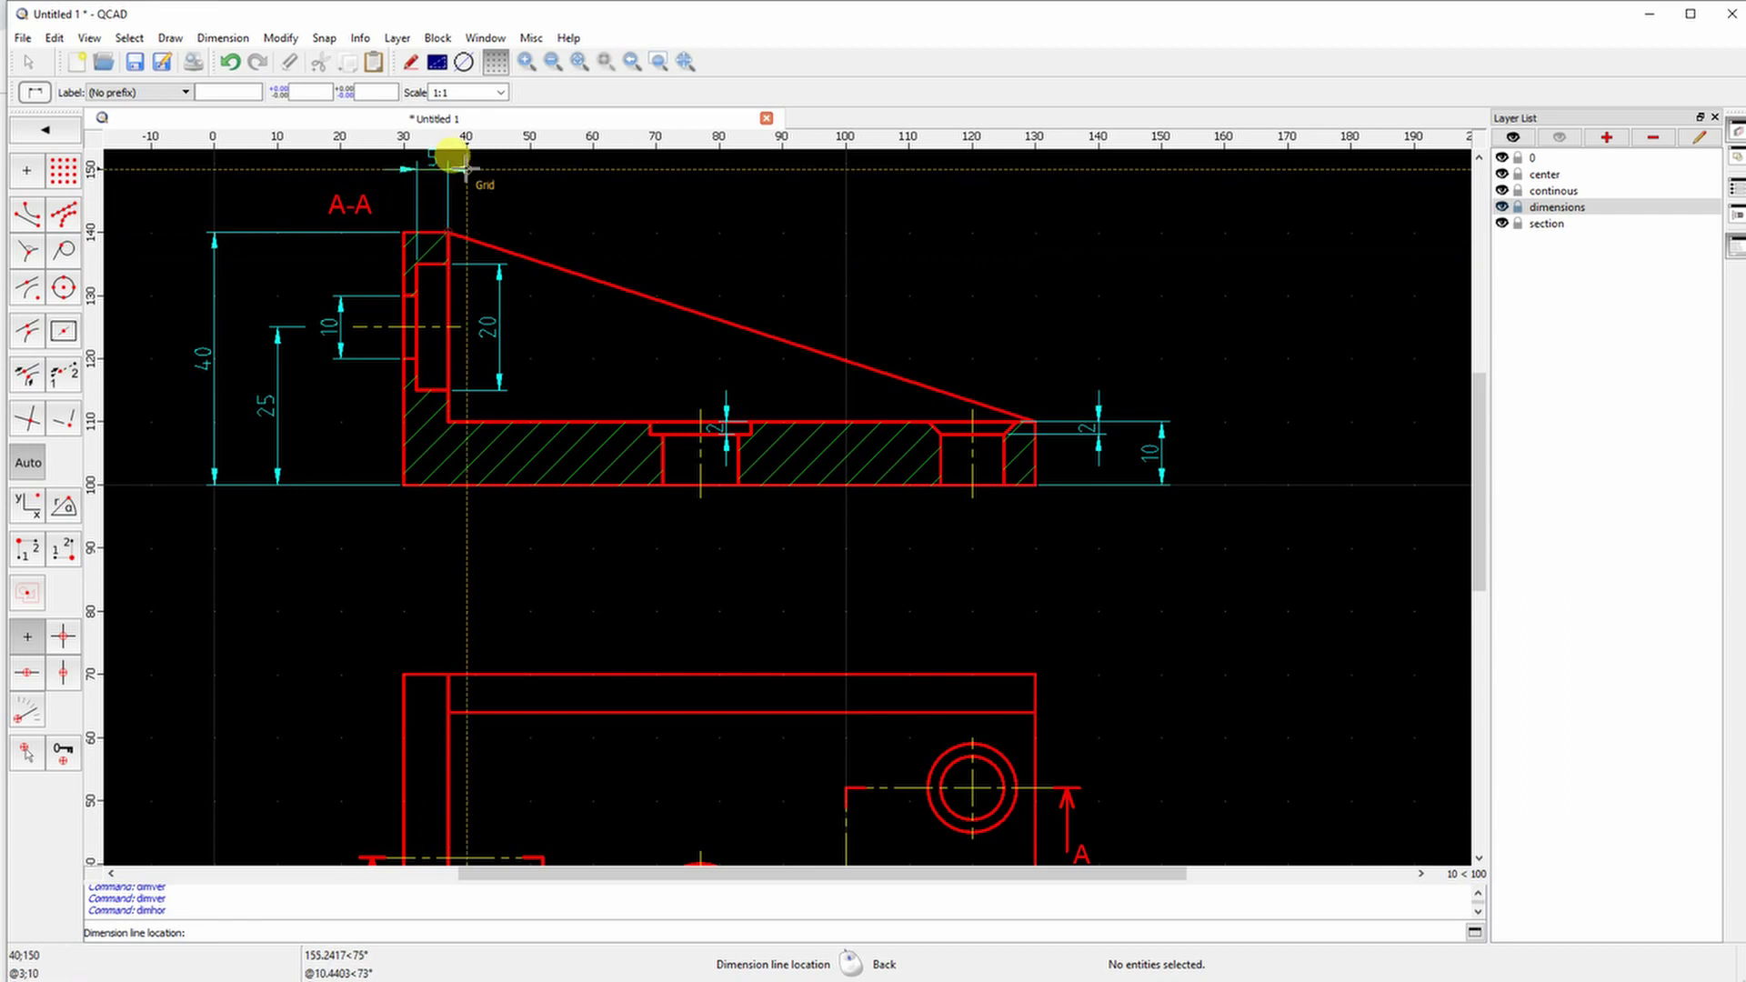
left_click(466, 168)
middle_click_drag(409, 194, 401, 301)
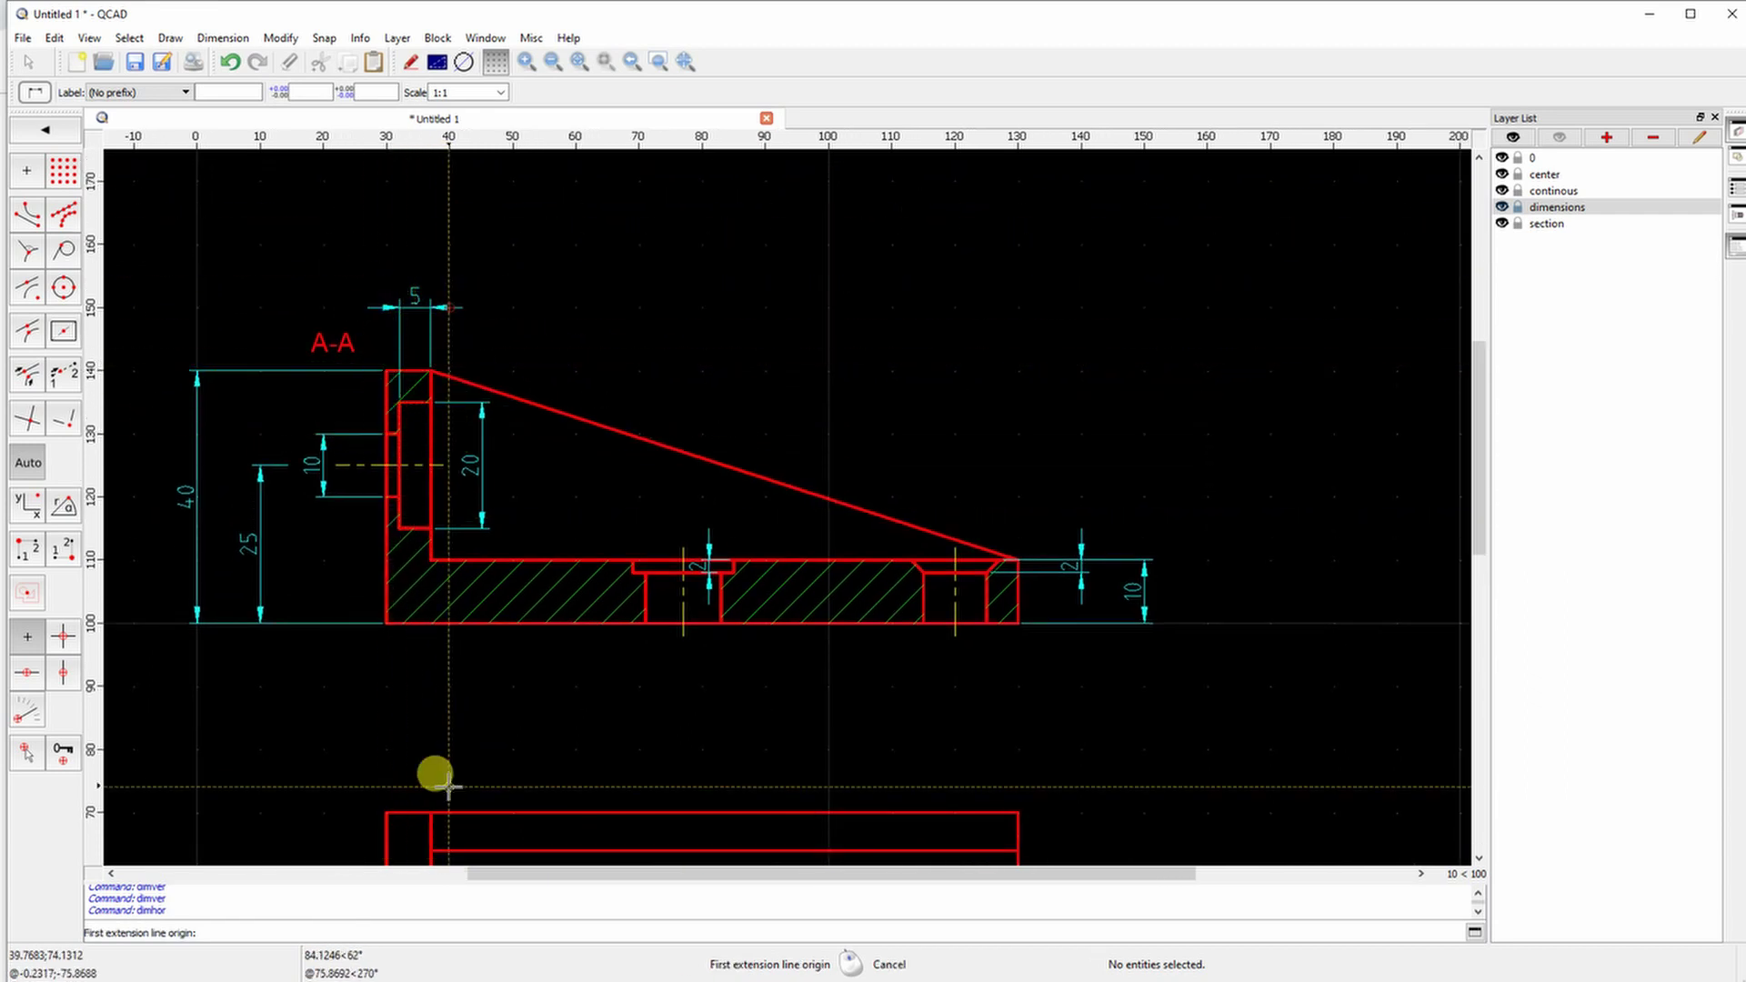
left_click(387, 812)
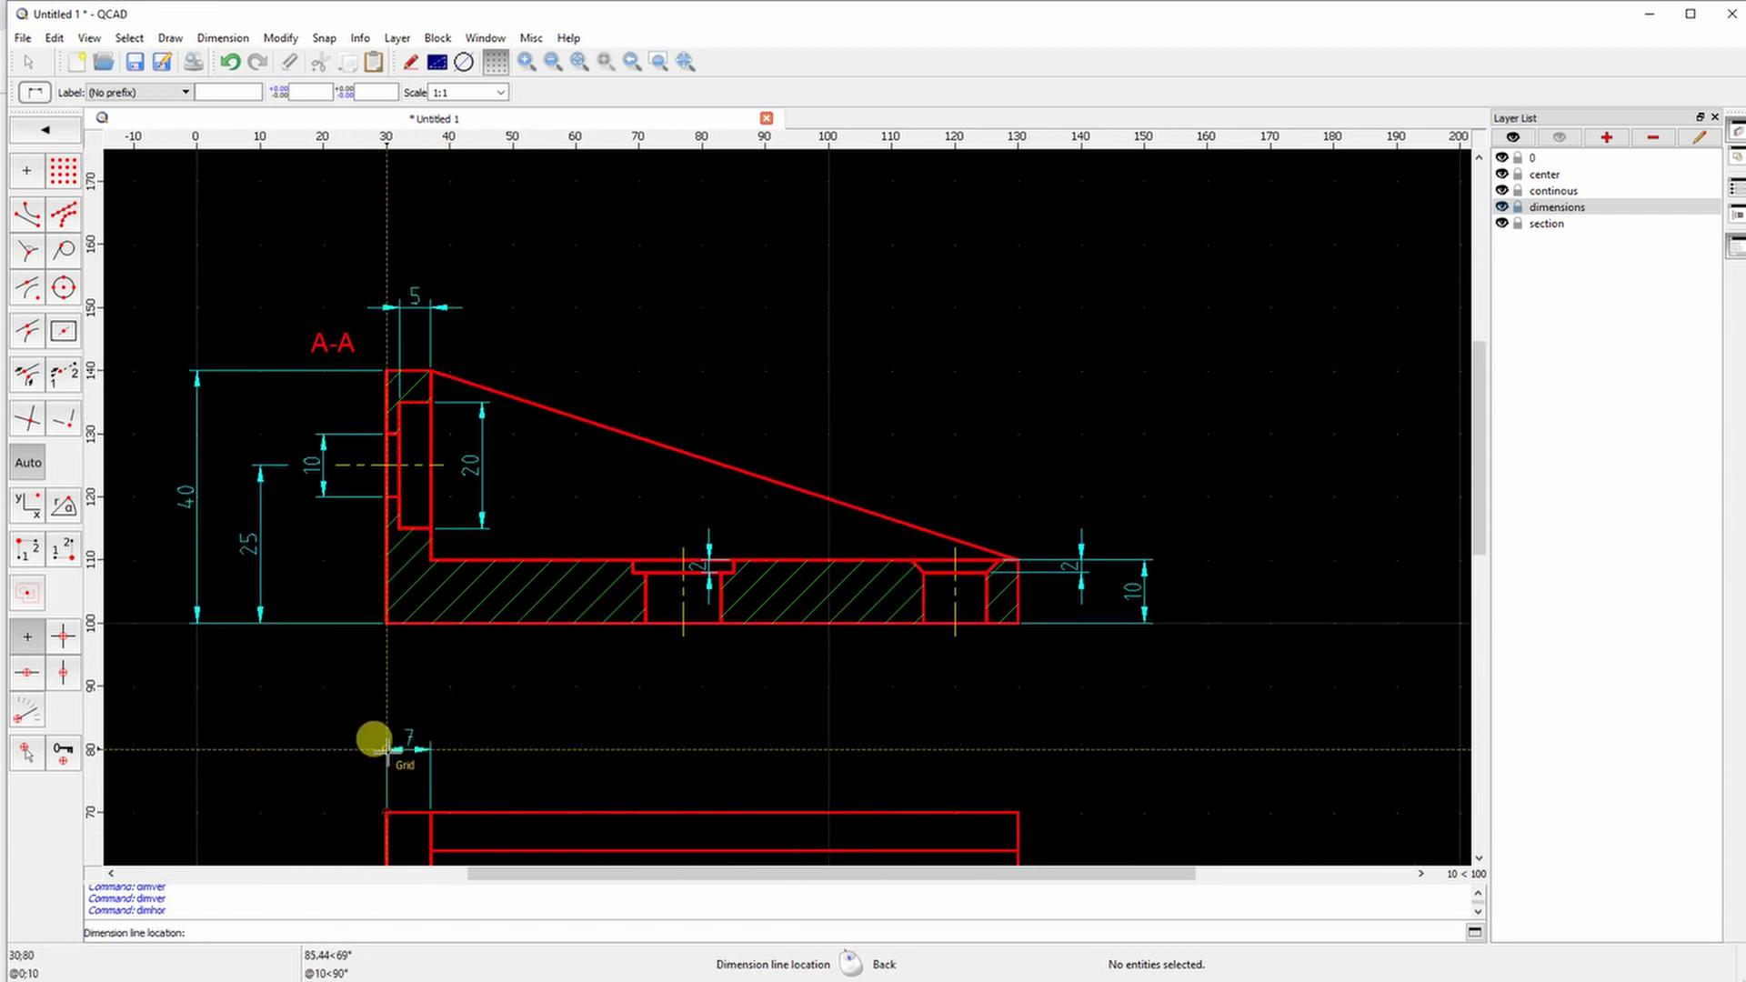
left_click(386, 748)
scroll(538, 628, "down", 3)
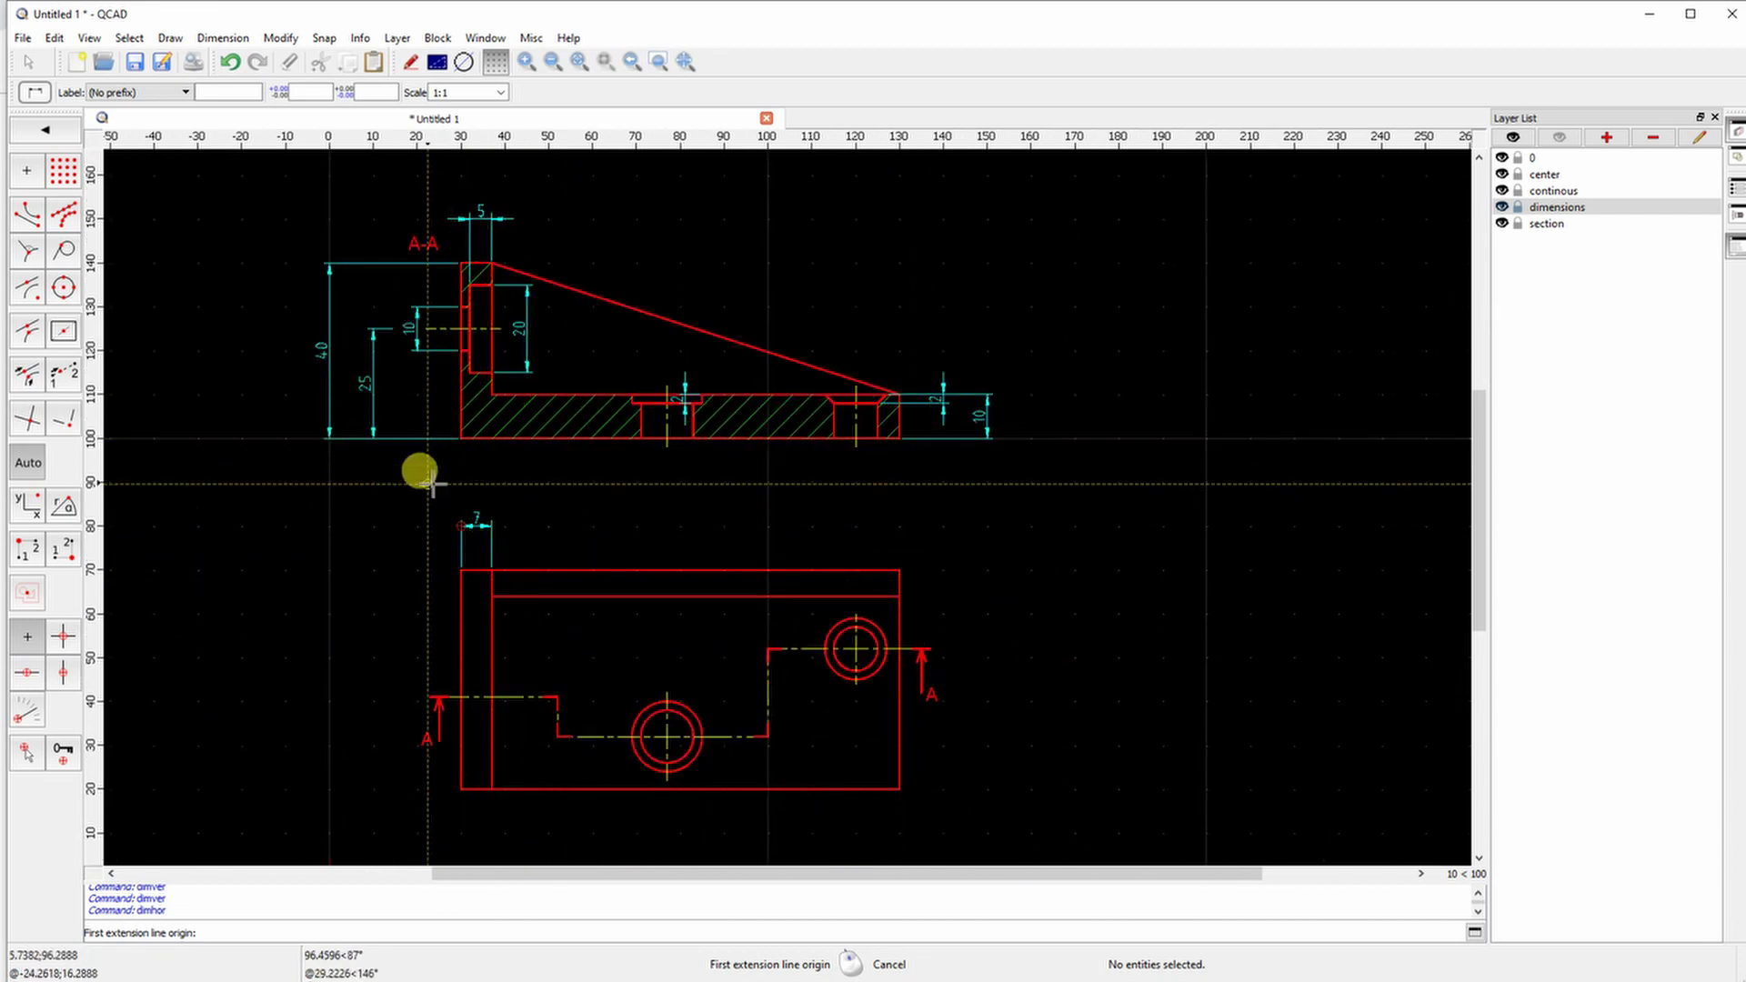
scroll(643, 441, "up", 4)
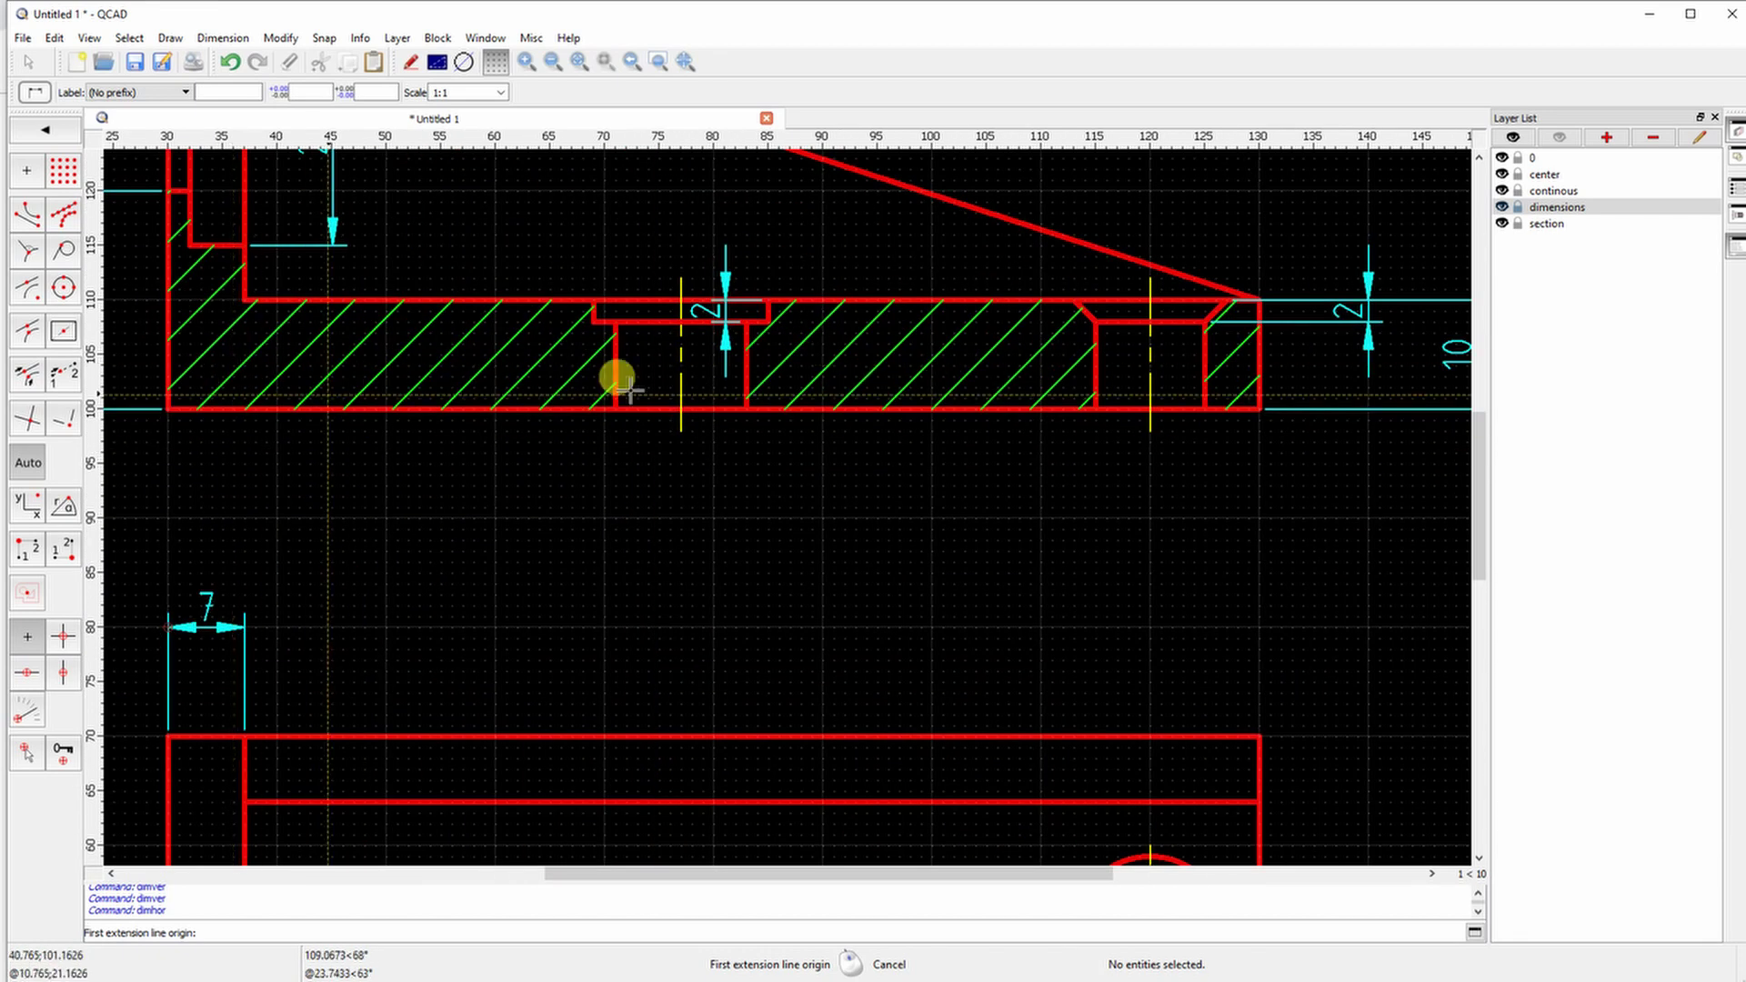
Dimension the hole widths: 12 below, 16 counterbore above, and 10 for the right hole
left_click(616, 406)
left_click(616, 517)
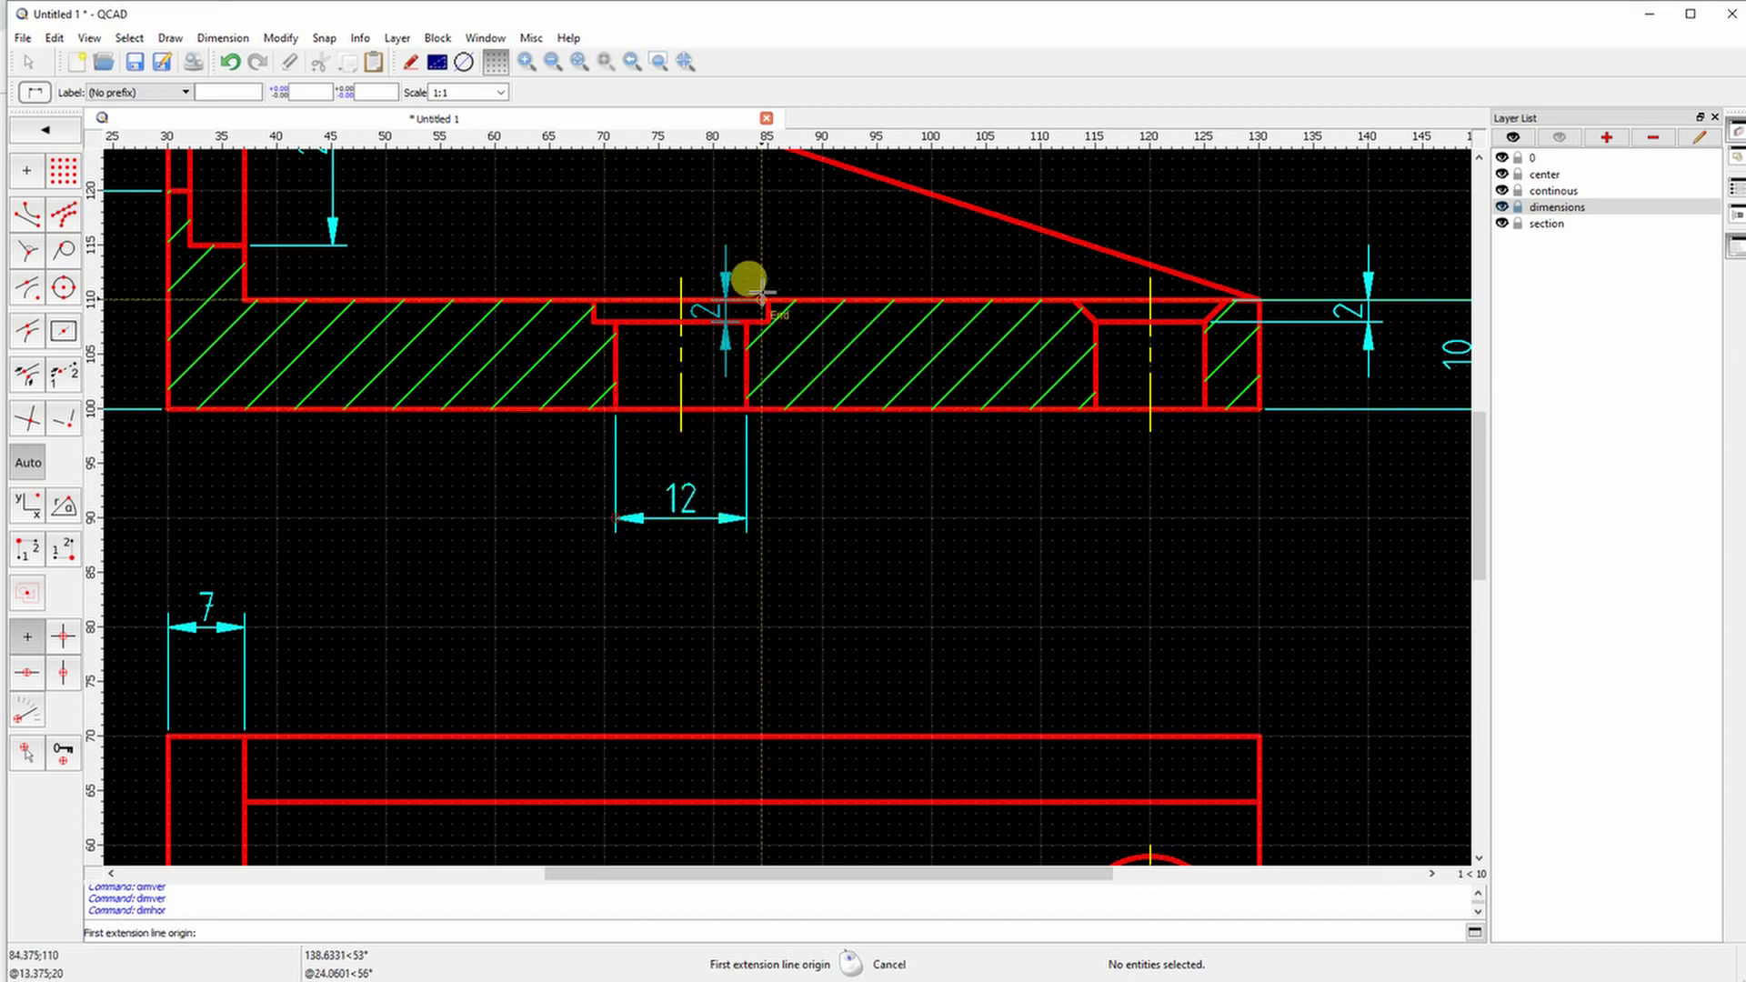
left_click(595, 300)
left_click(593, 189)
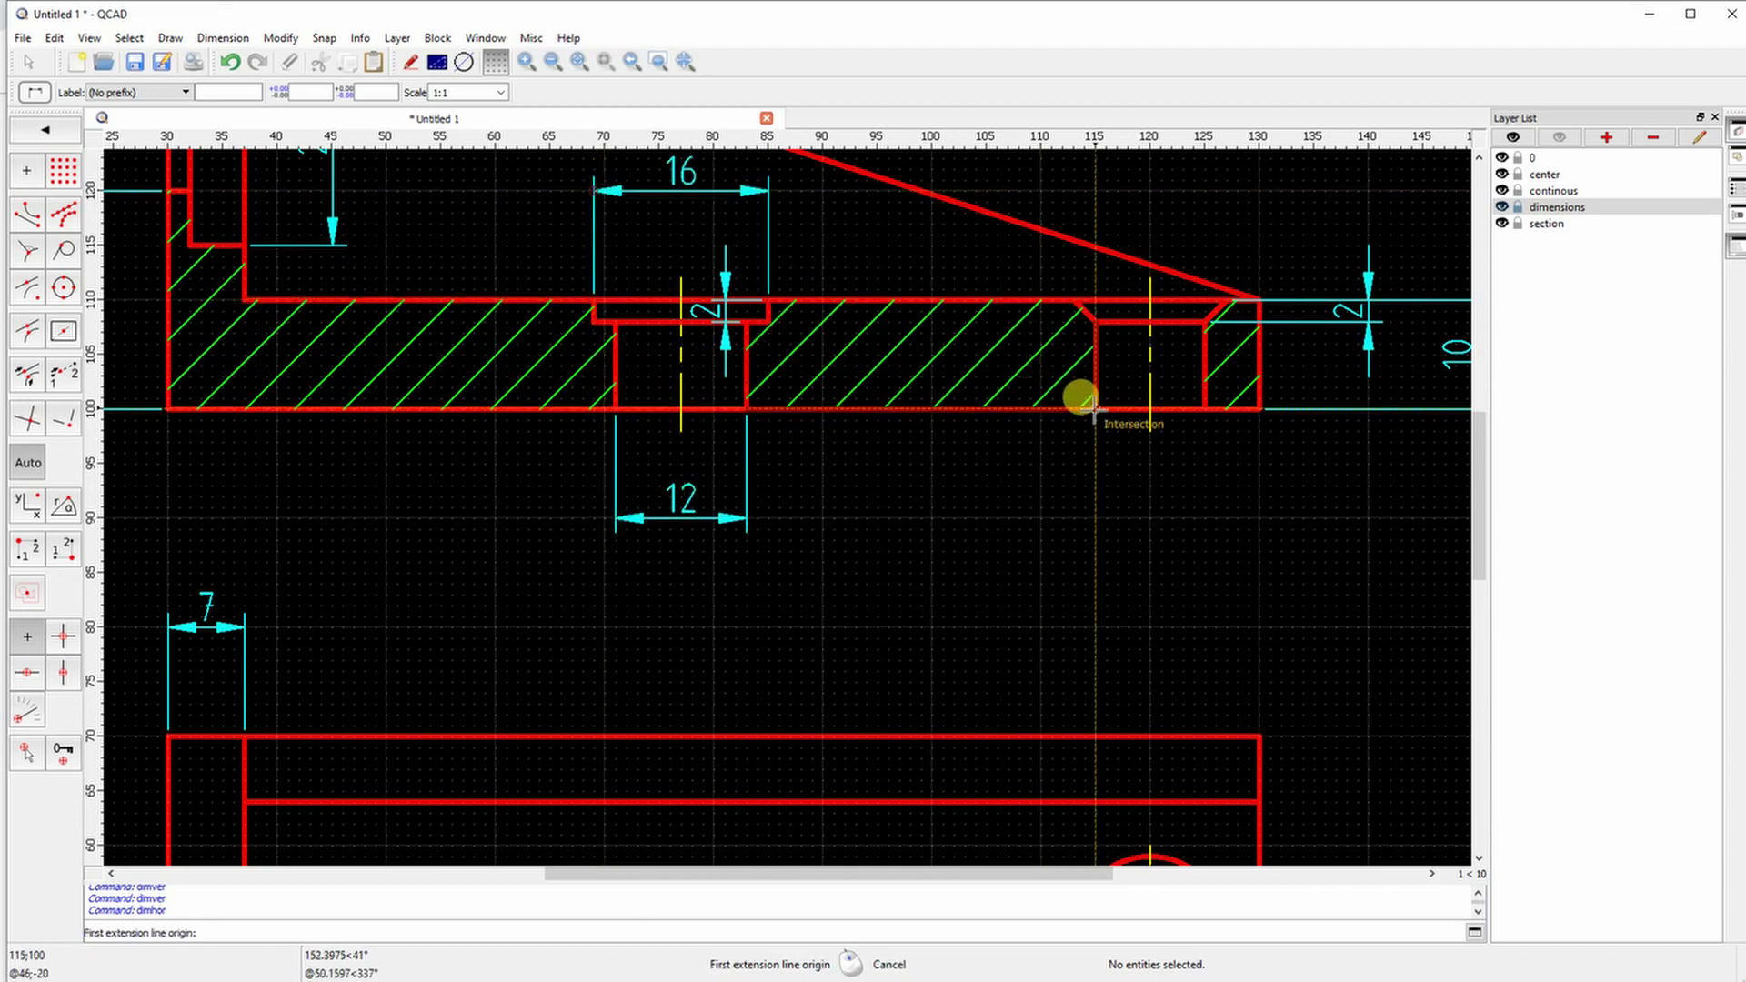
left_click(1096, 408)
left_click(1205, 409)
left_click(1095, 518)
scroll(1136, 499, "down", 3)
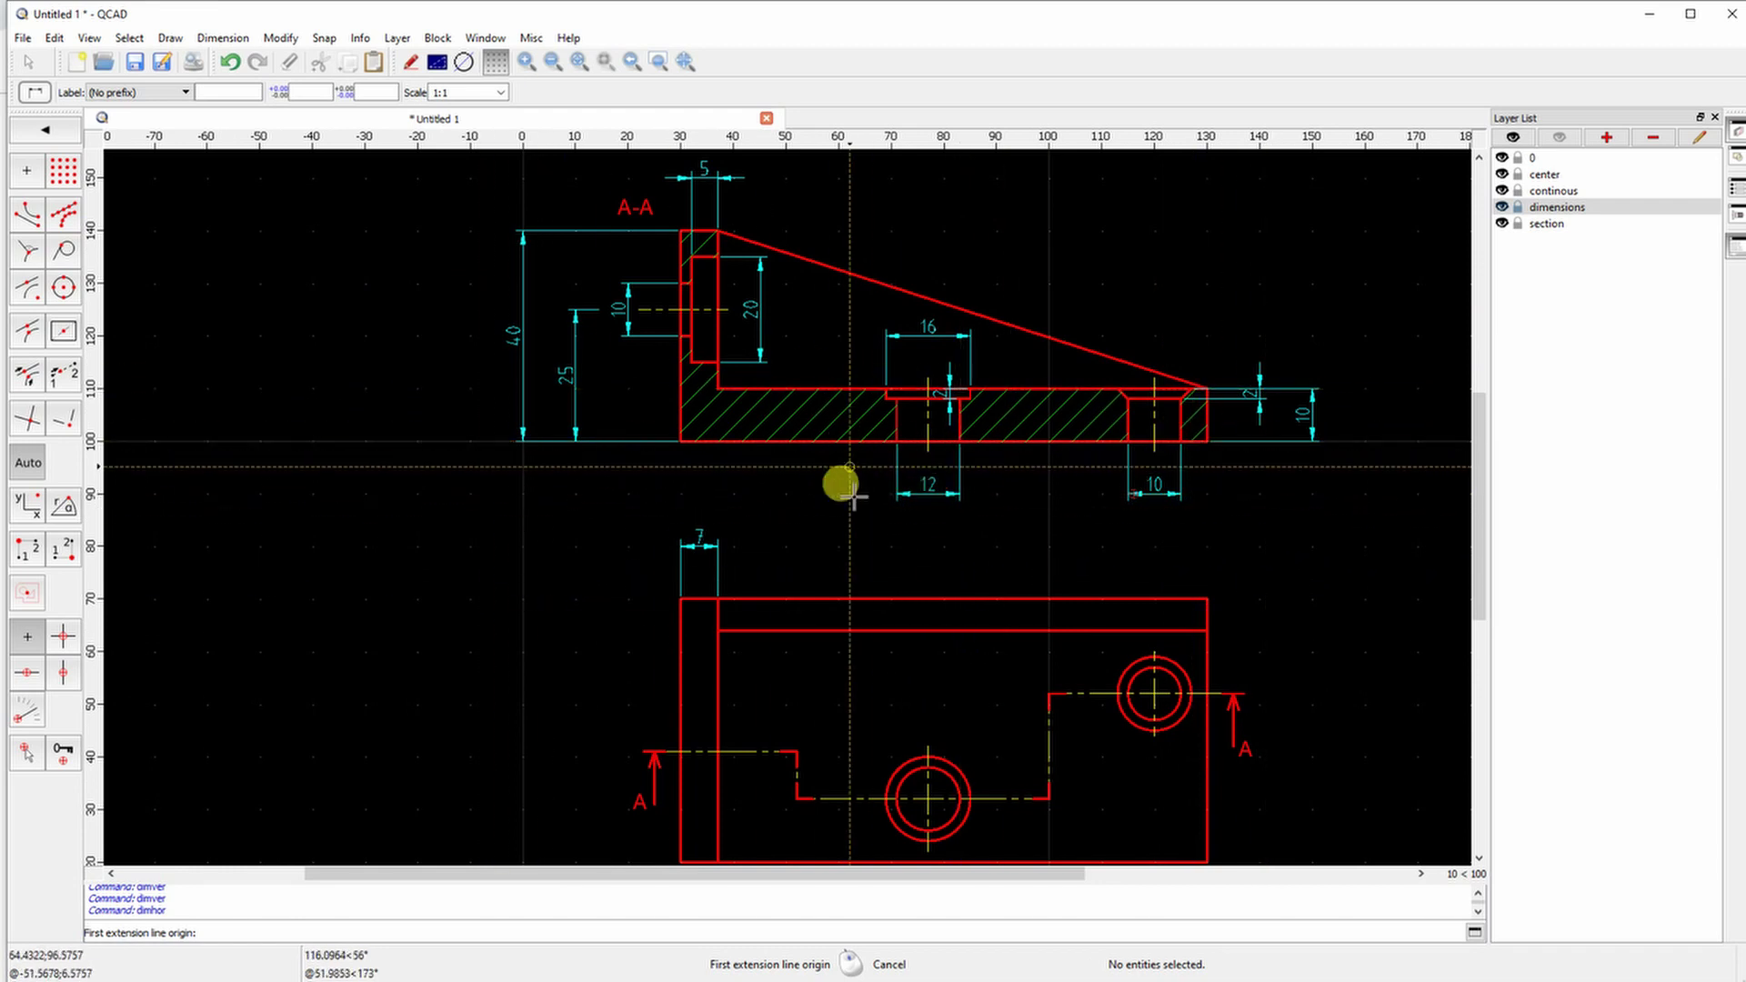
scroll(605, 519, "down", 1)
middle_click_drag(605, 519, 612, 464)
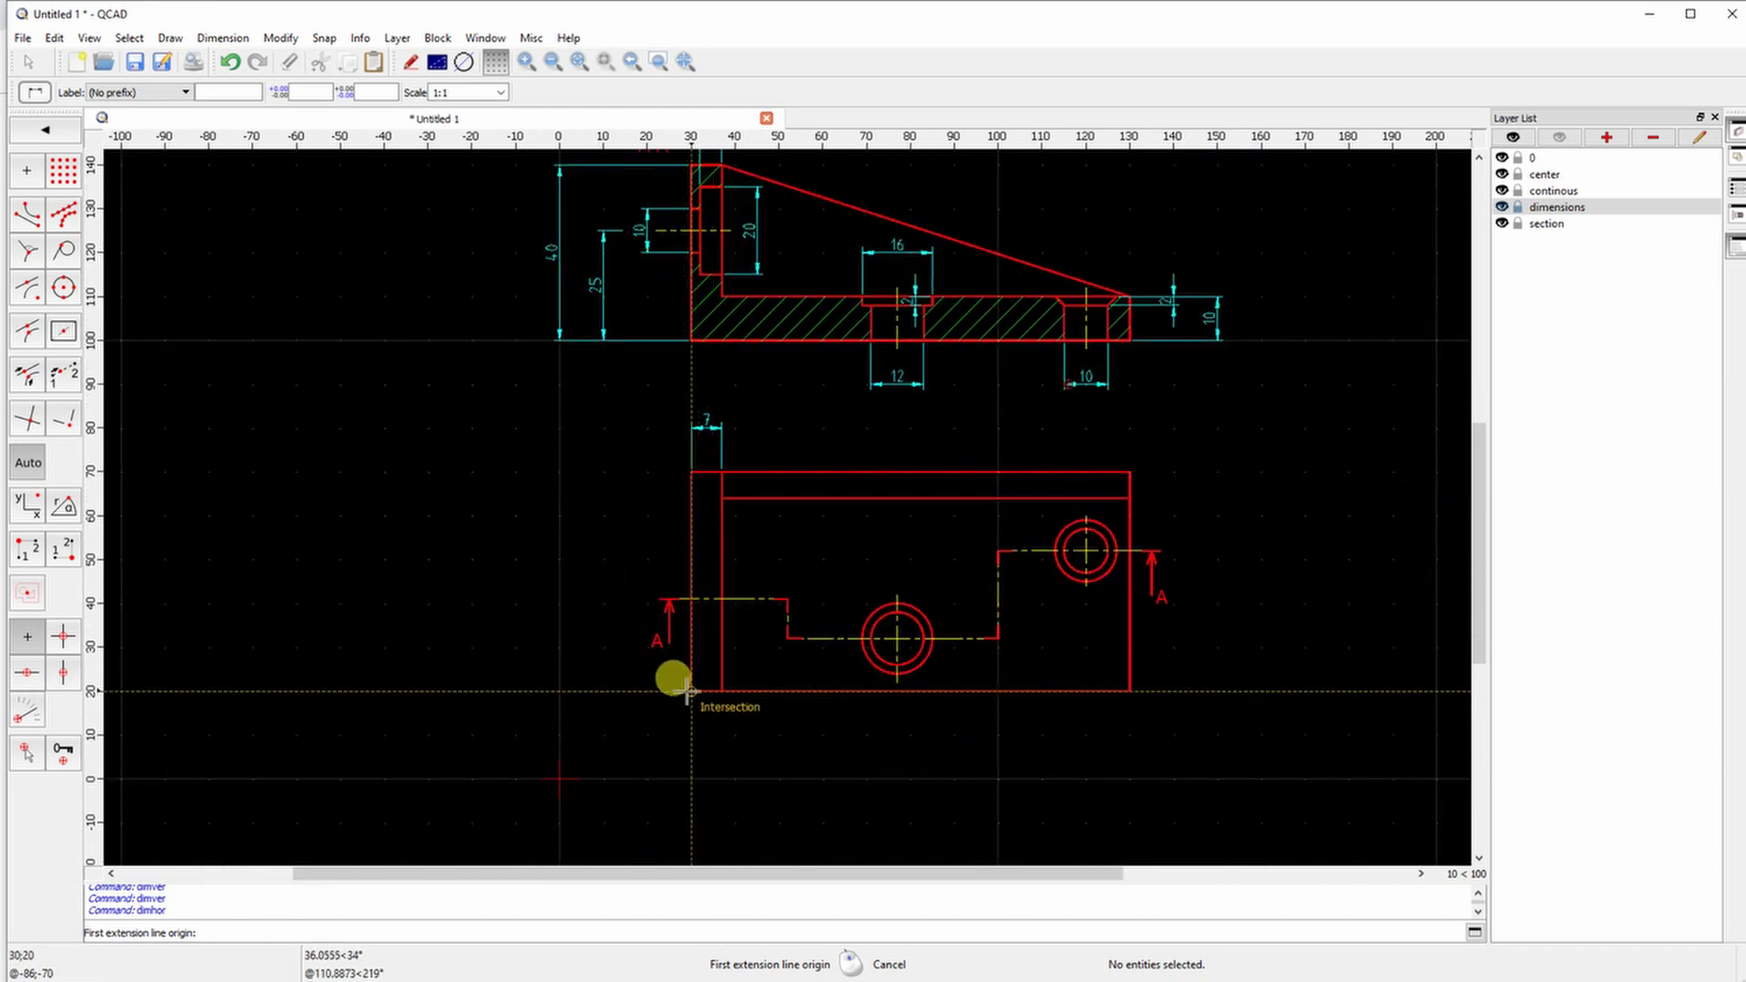
Add the horizontal dimensions 10, 40 and 100 overall width below the top view
right_click(879, 673)
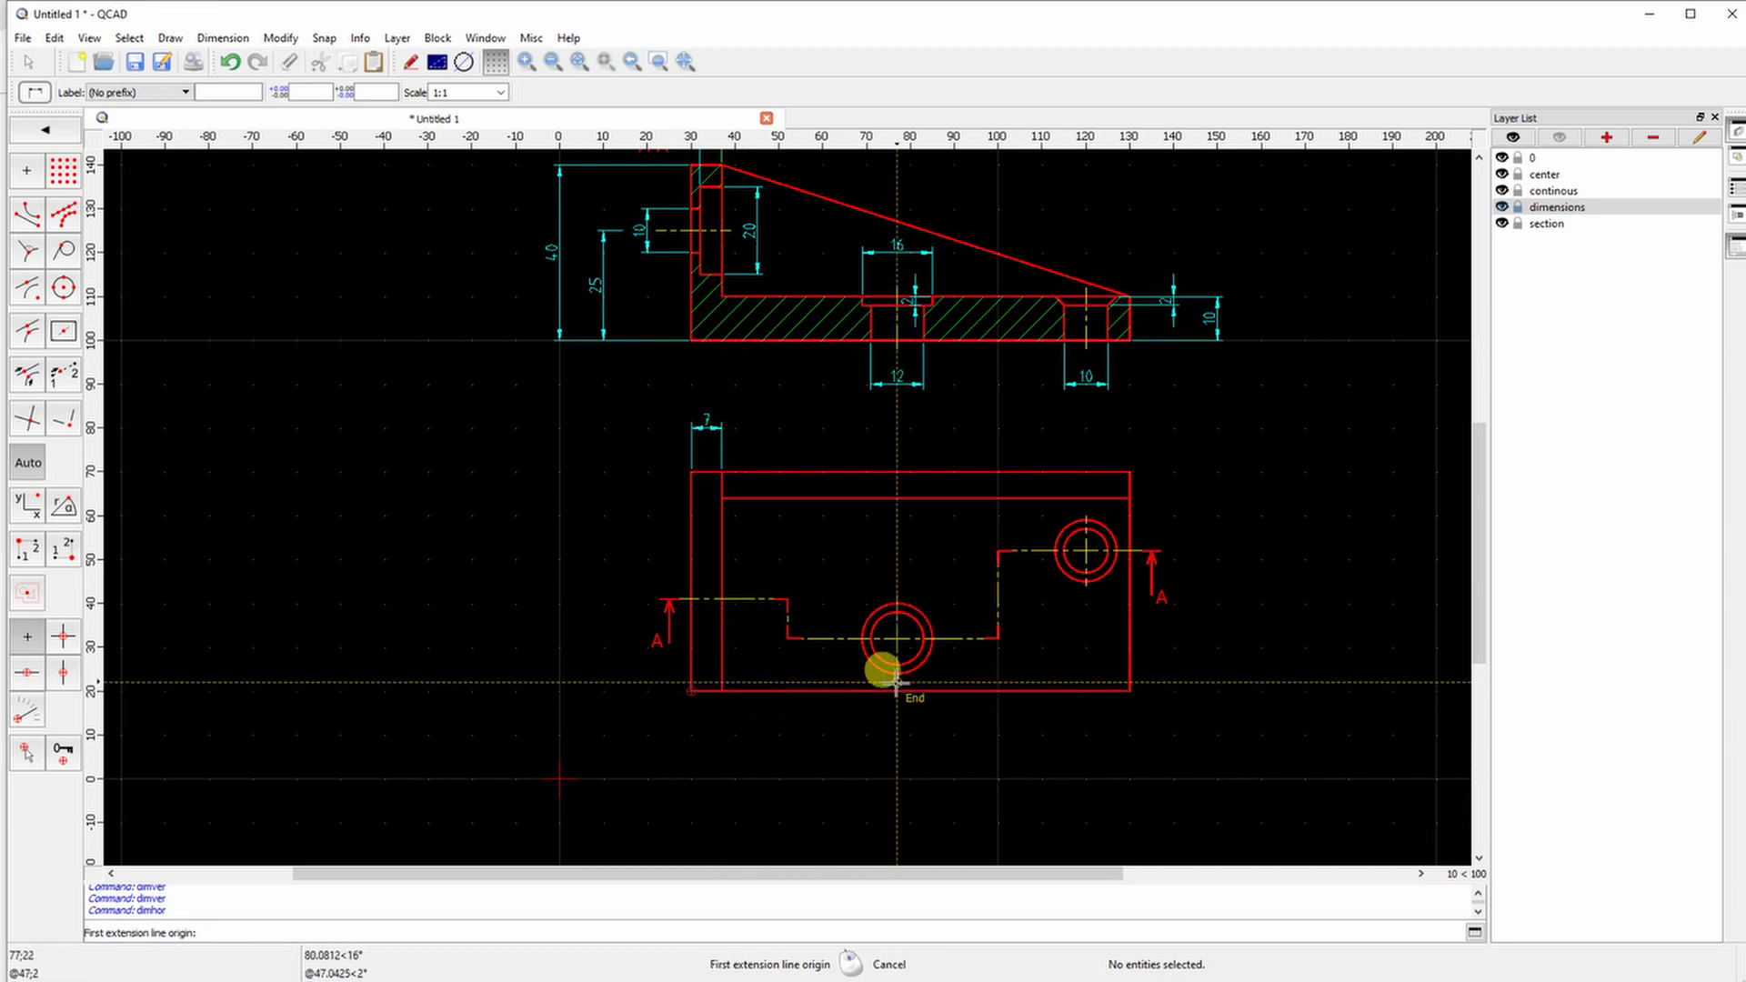
left_click(1086, 582)
left_click(1129, 691)
left_click(1078, 733)
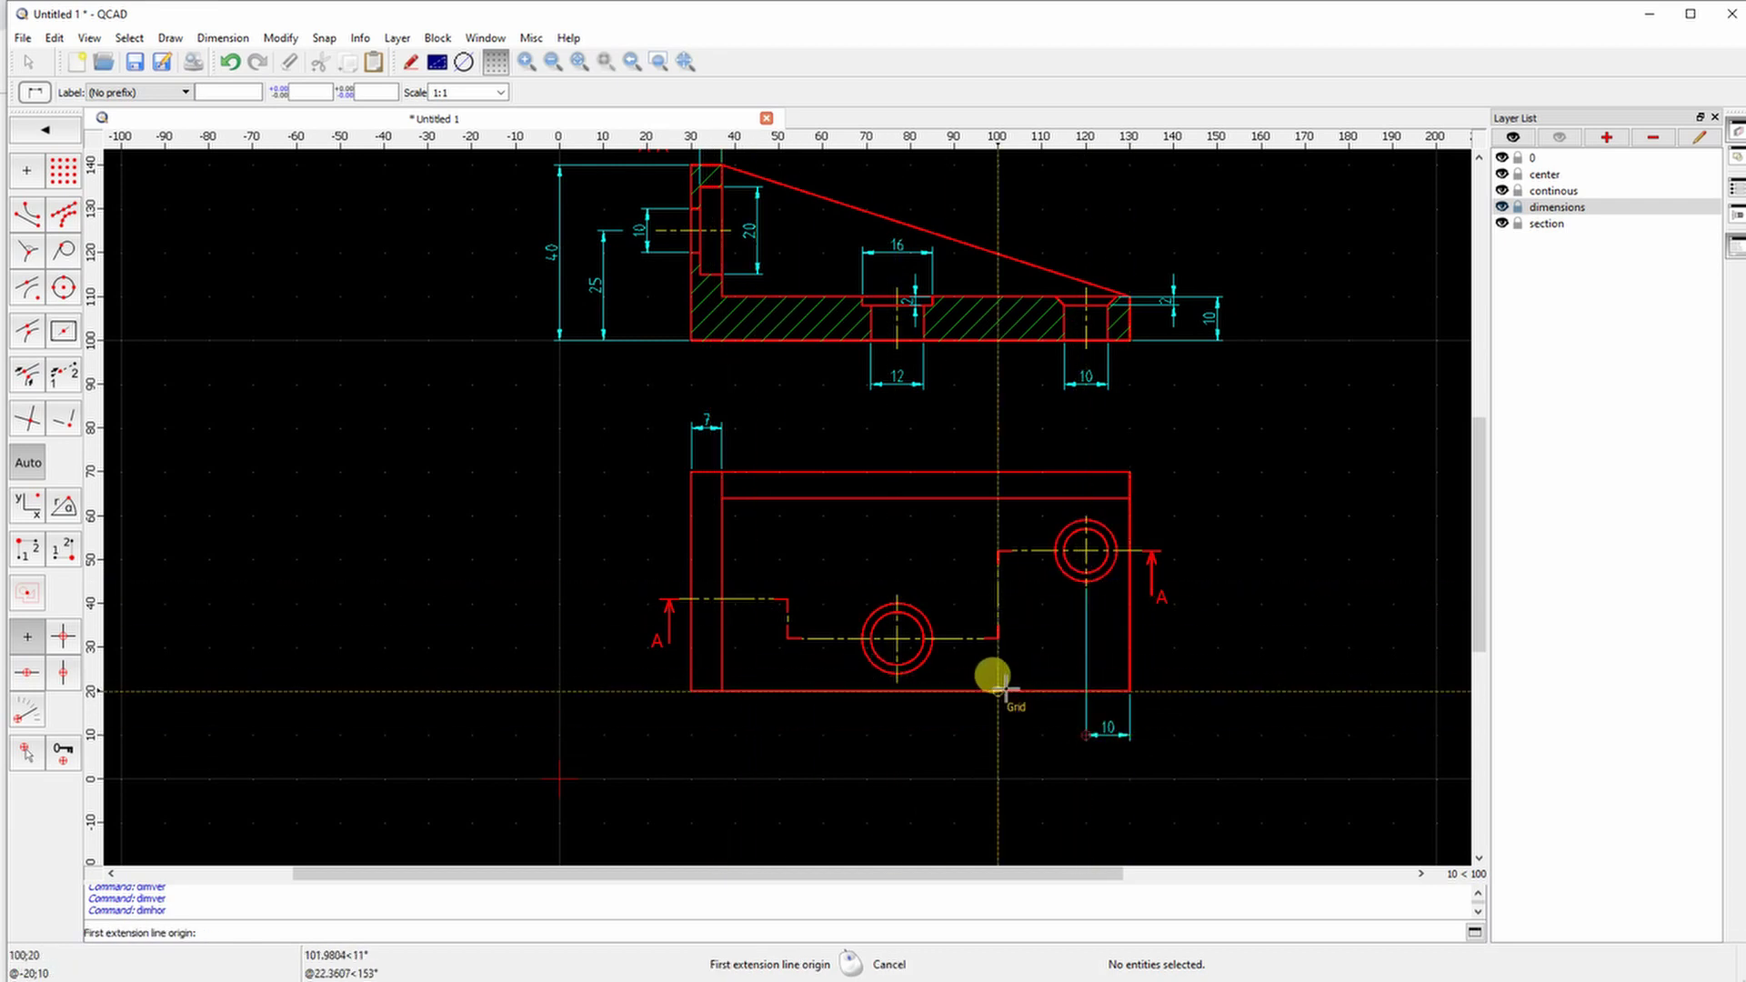
left_click(897, 639)
left_click(722, 691)
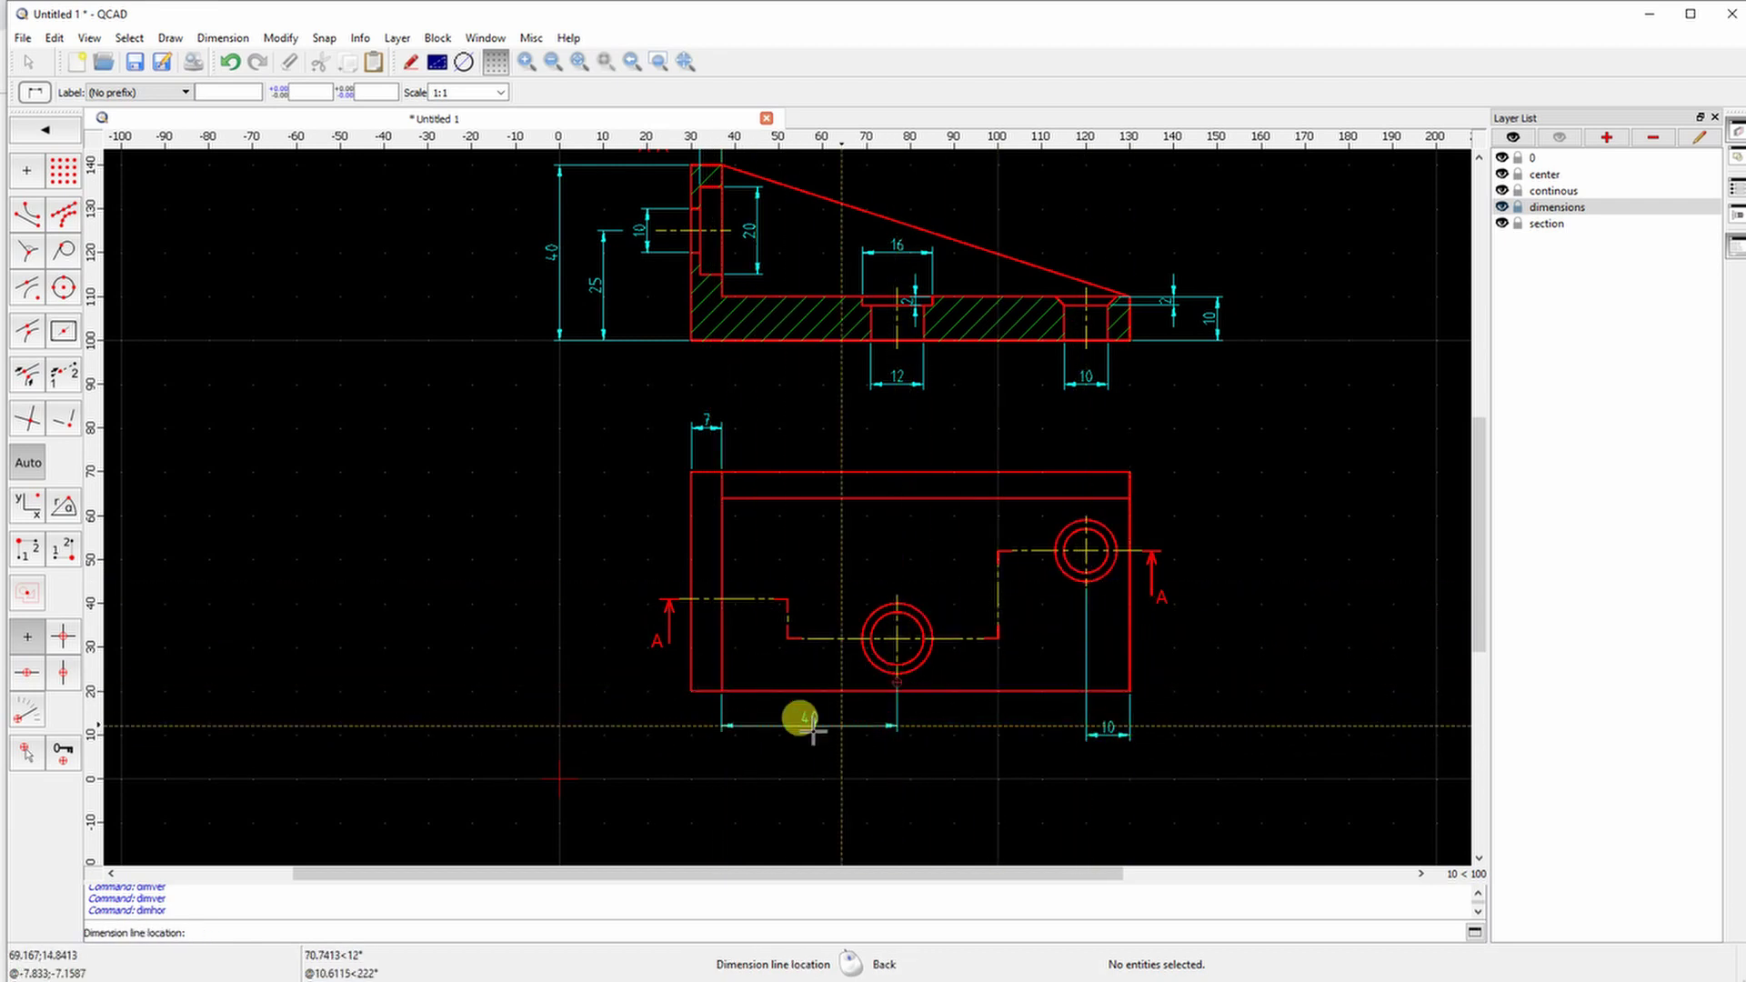
left_click(791, 733)
left_click(691, 691)
left_click(1129, 691)
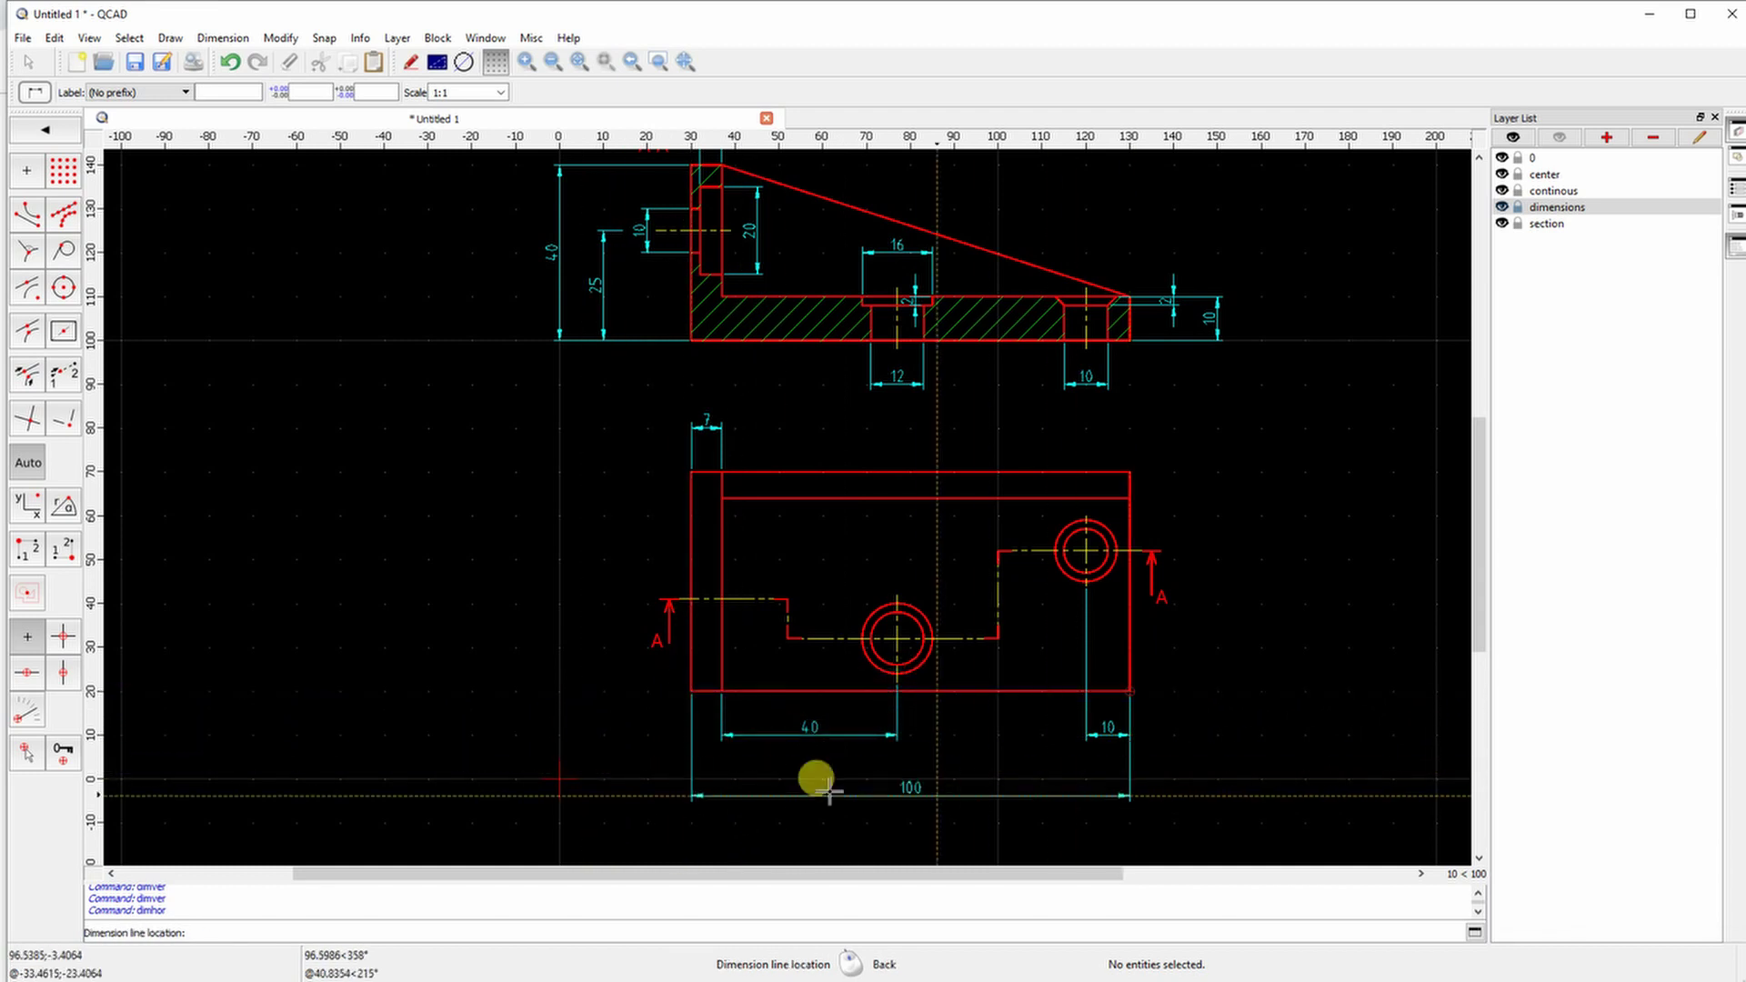
left_click(800, 779)
scroll(752, 800, "down", 2)
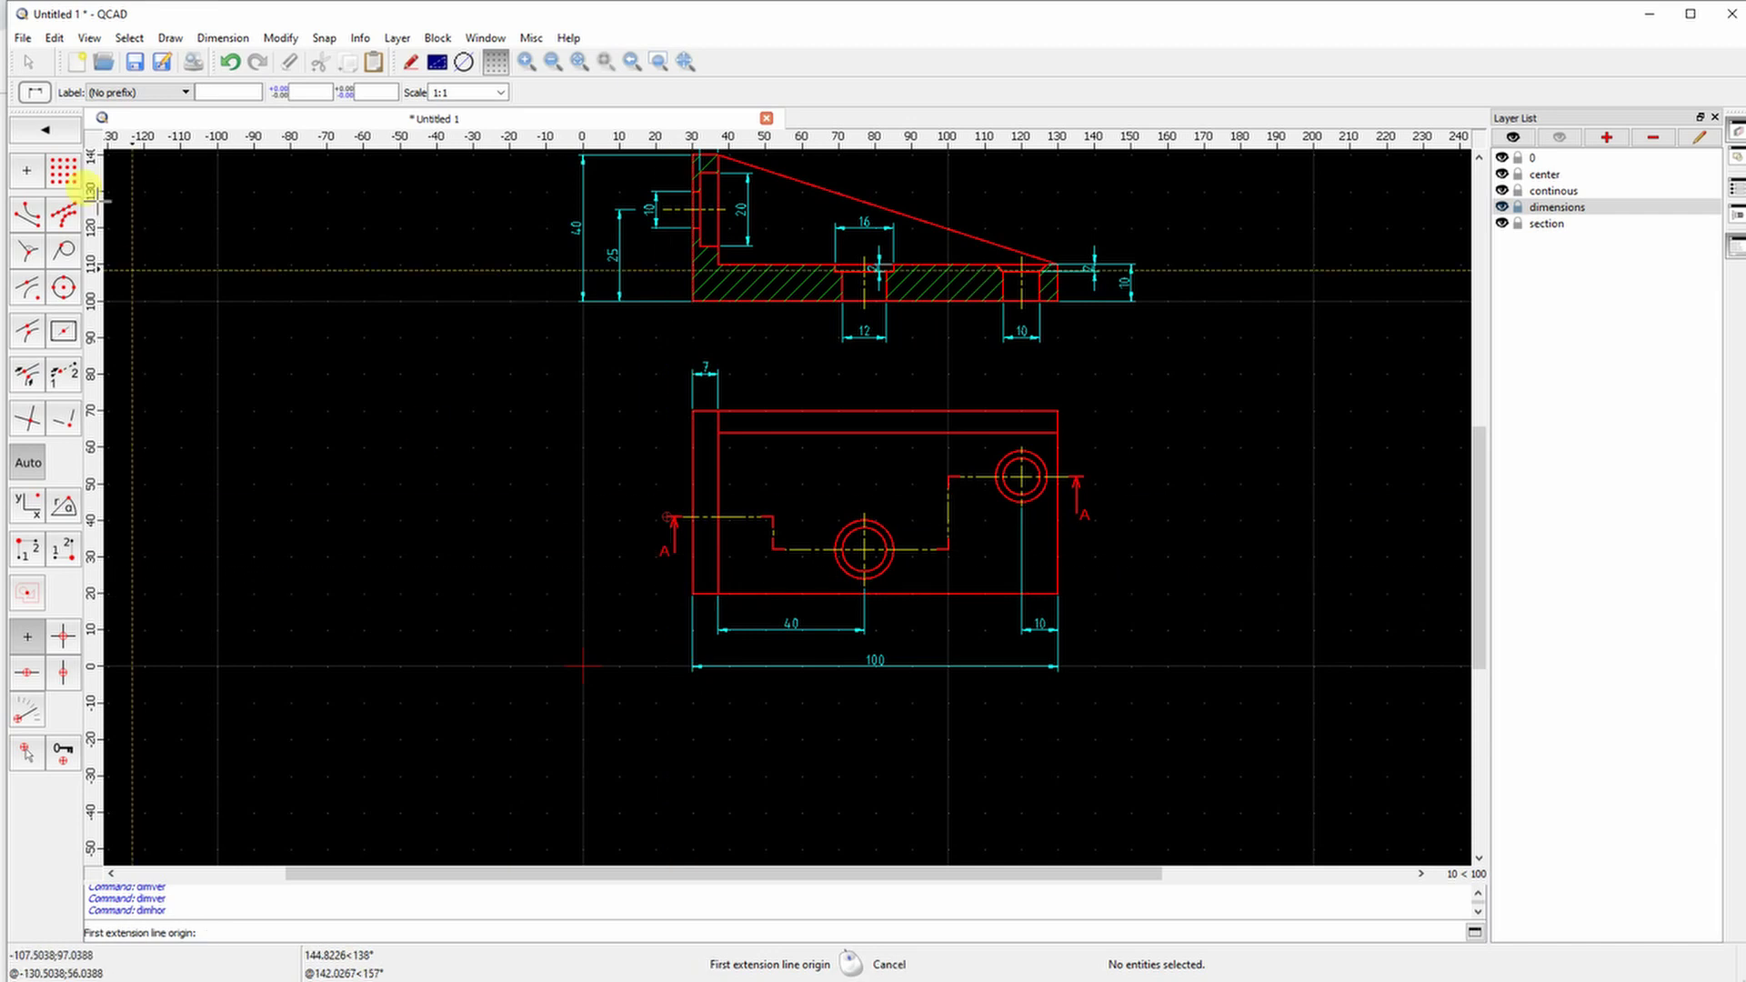
Add the vertical 21 and 50 overall height dimensions on the top view's left side
left_click(46, 131)
left_click(62, 207)
left_click(669, 518)
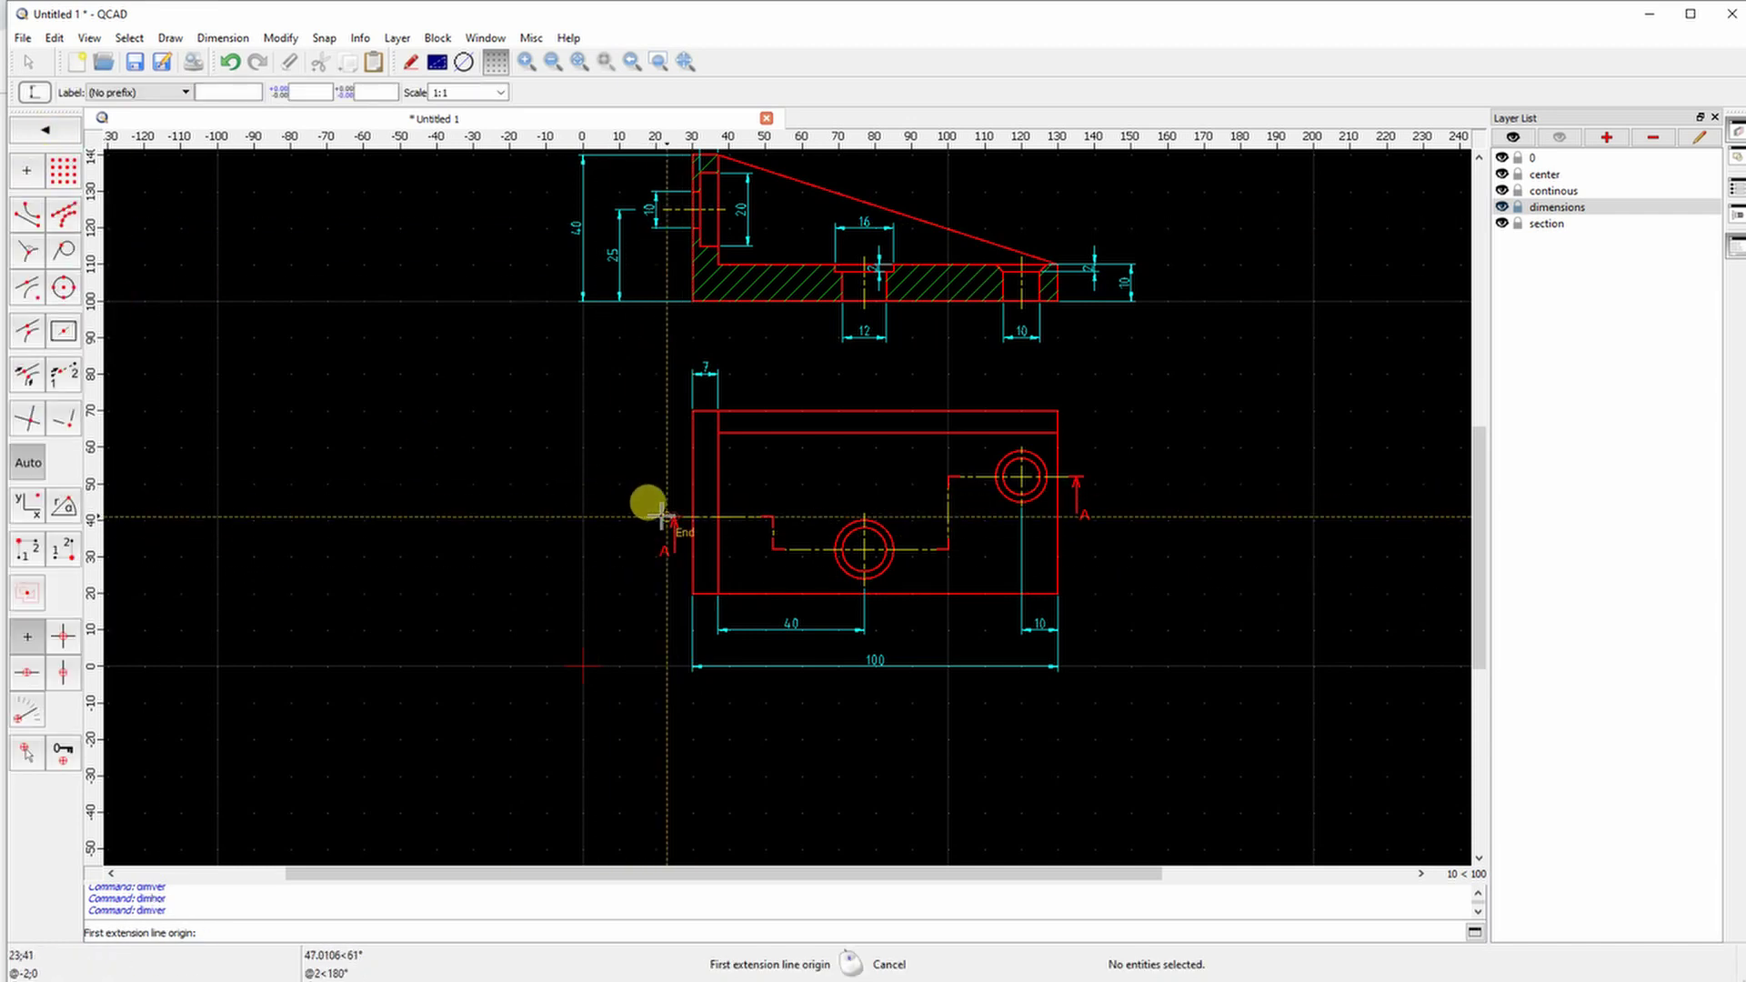
left_click(693, 593)
left_click(619, 592)
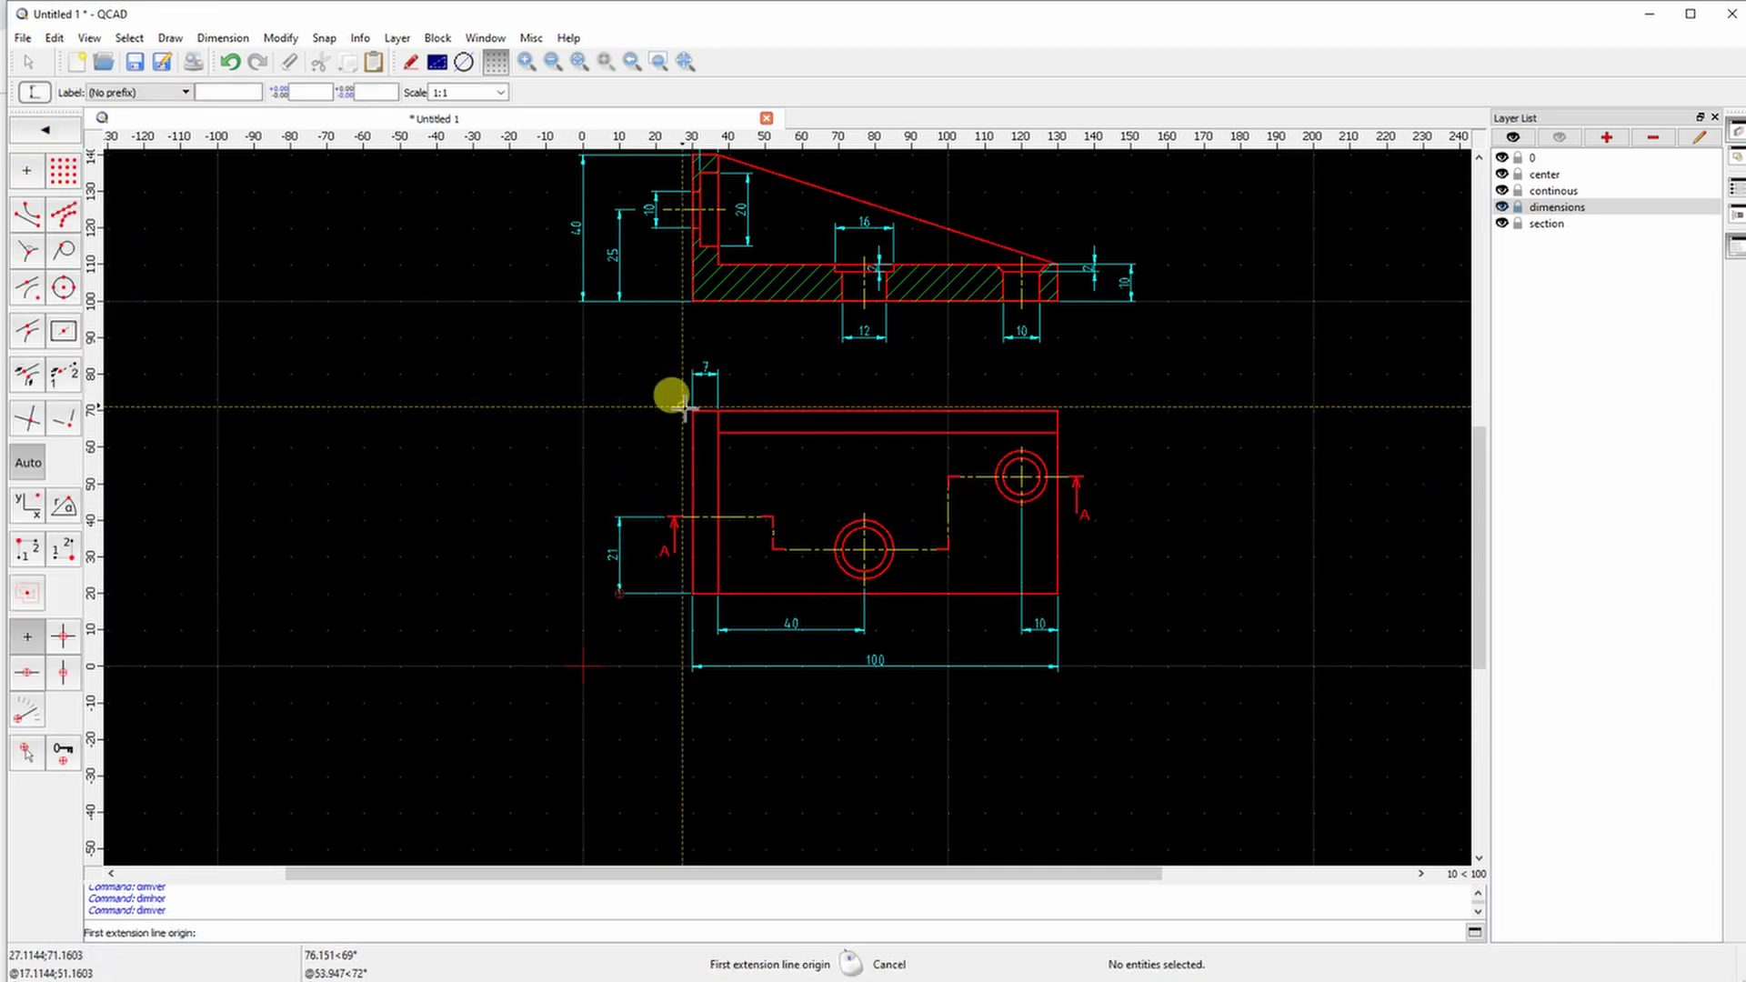
left_click(693, 412)
left_click(693, 593)
left_click(582, 560)
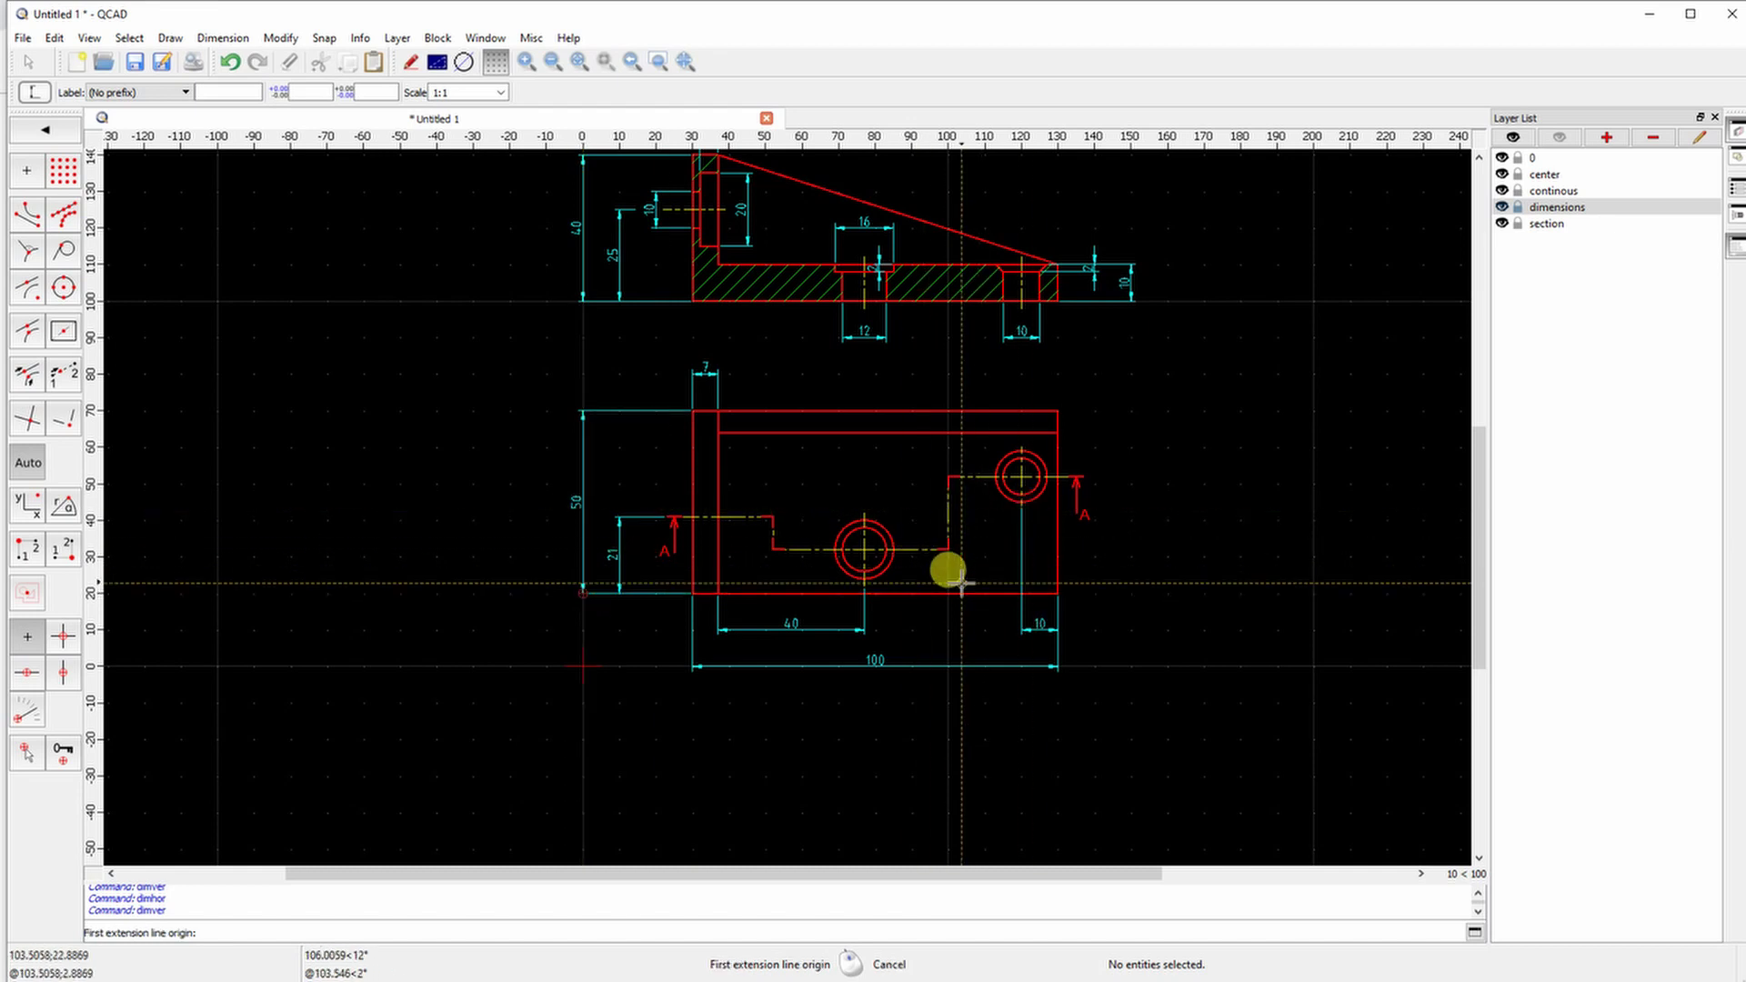
Place the vertical 32, 12 and 6 dimensions on the top view's right side
left_click(1087, 475)
left_click(1059, 593)
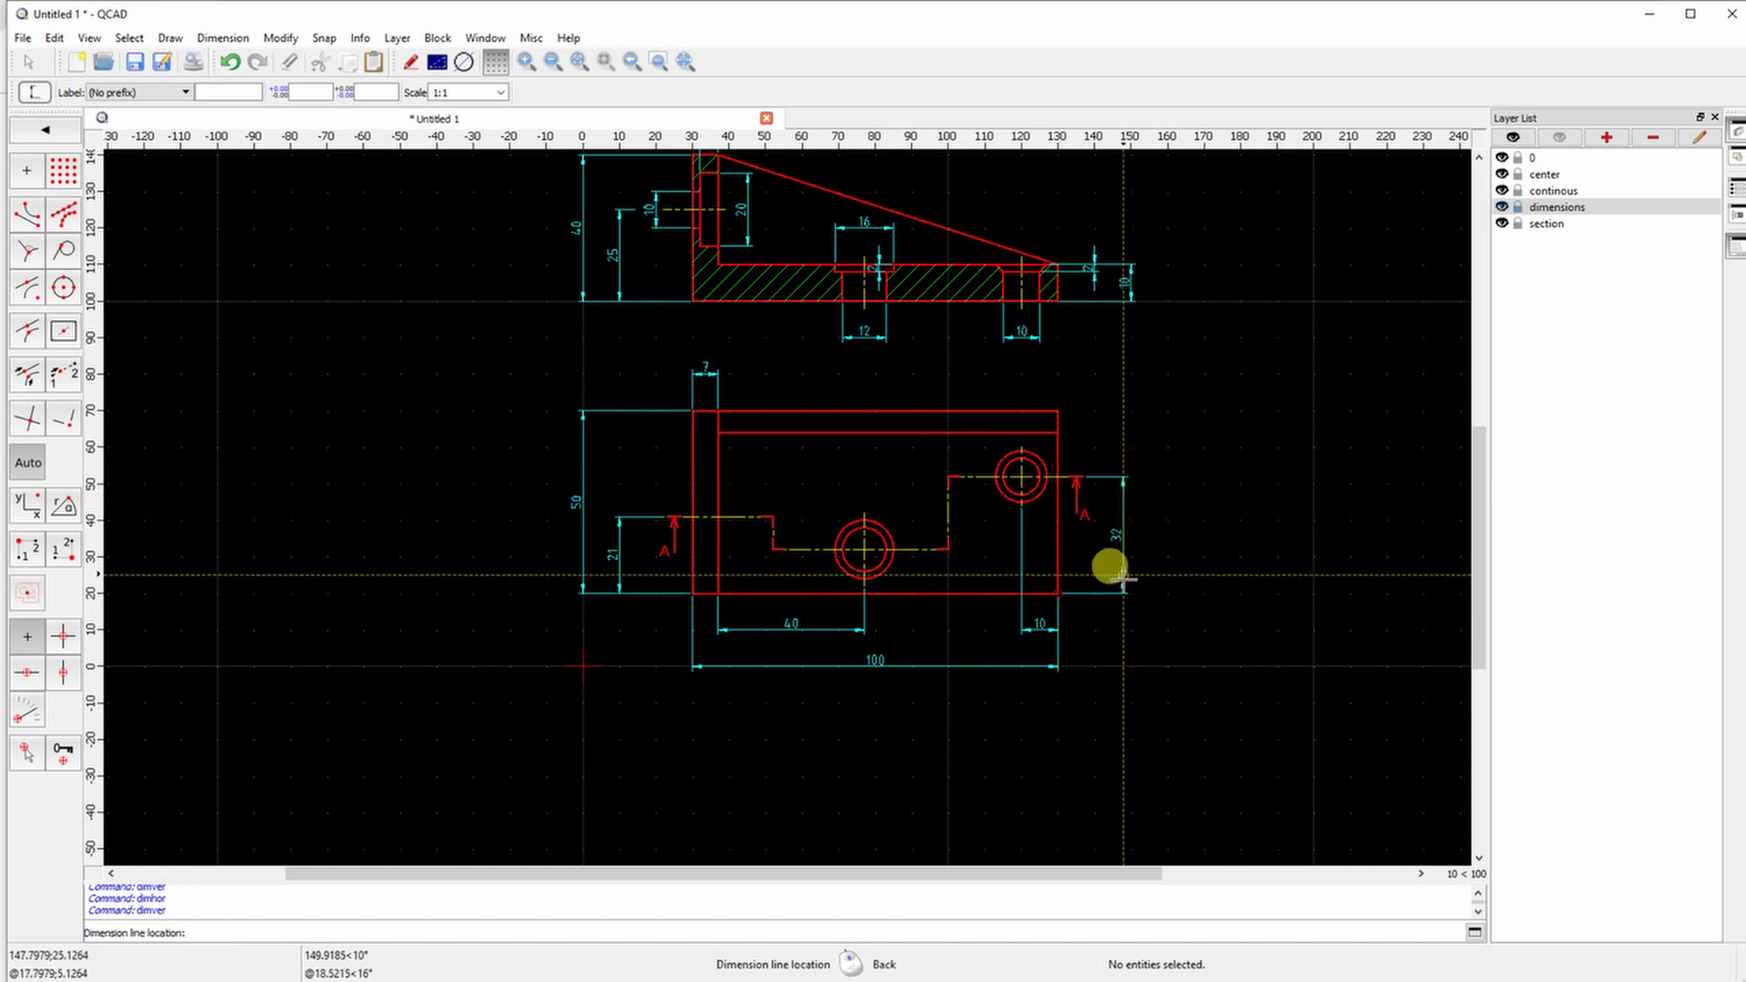
left_click(1110, 591)
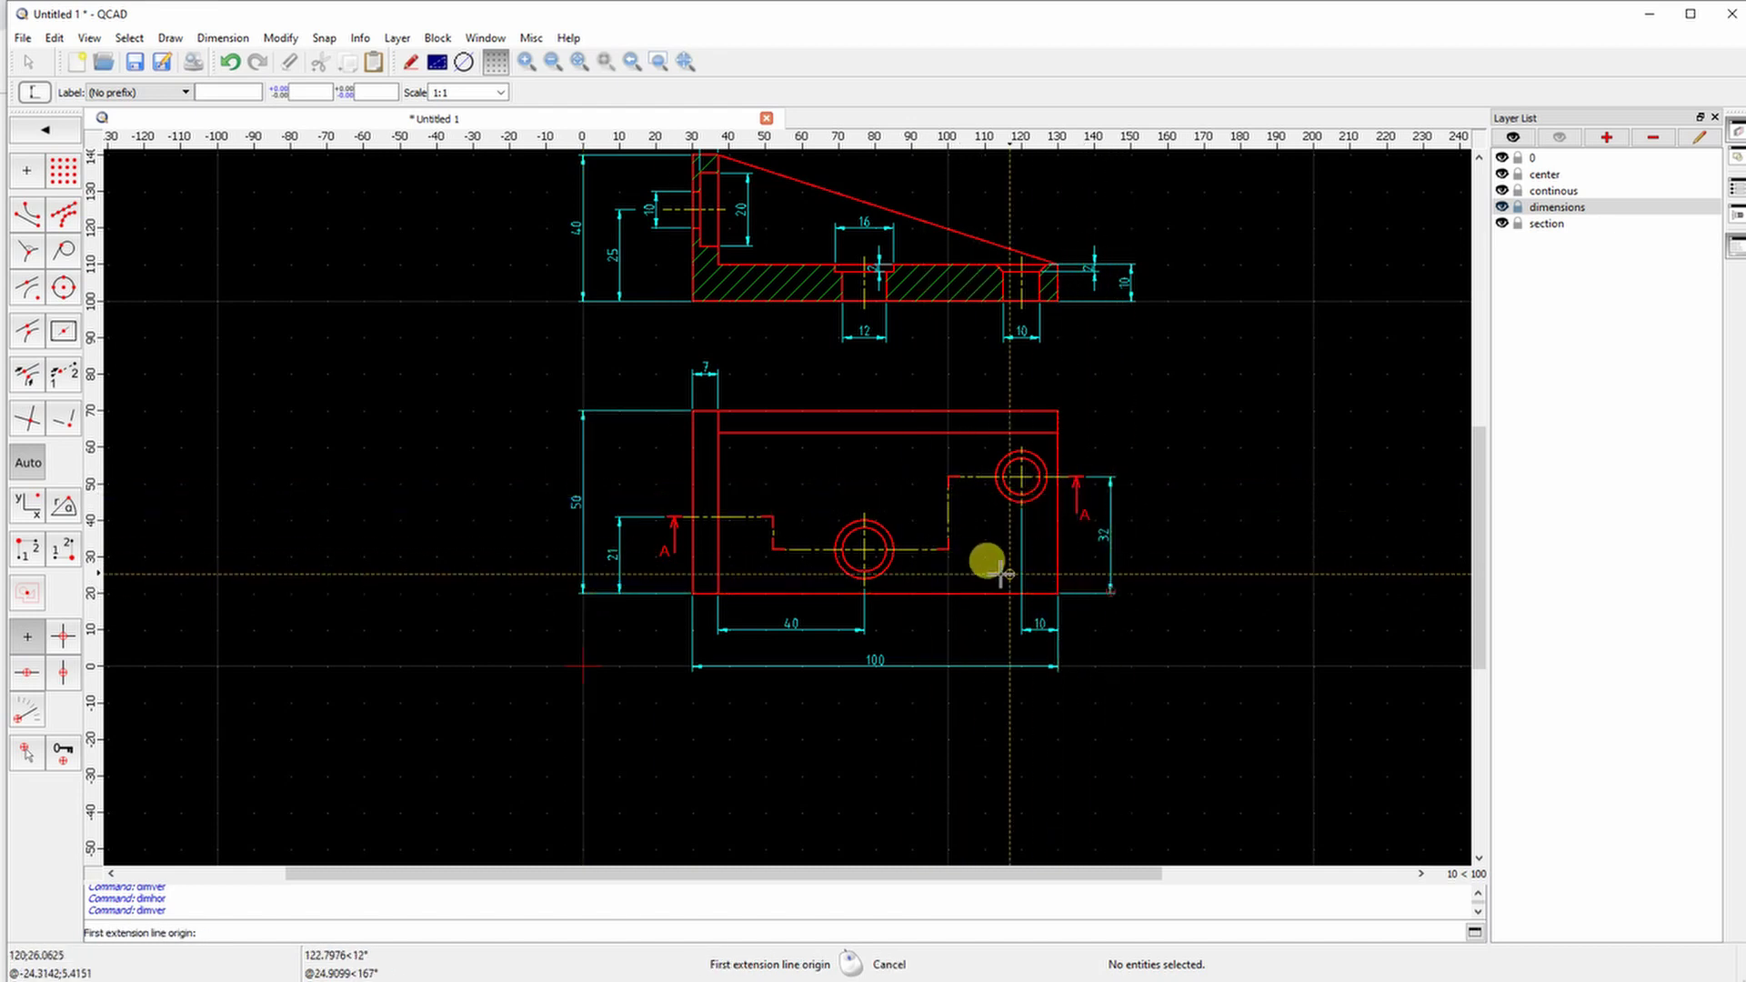
left_click(948, 549)
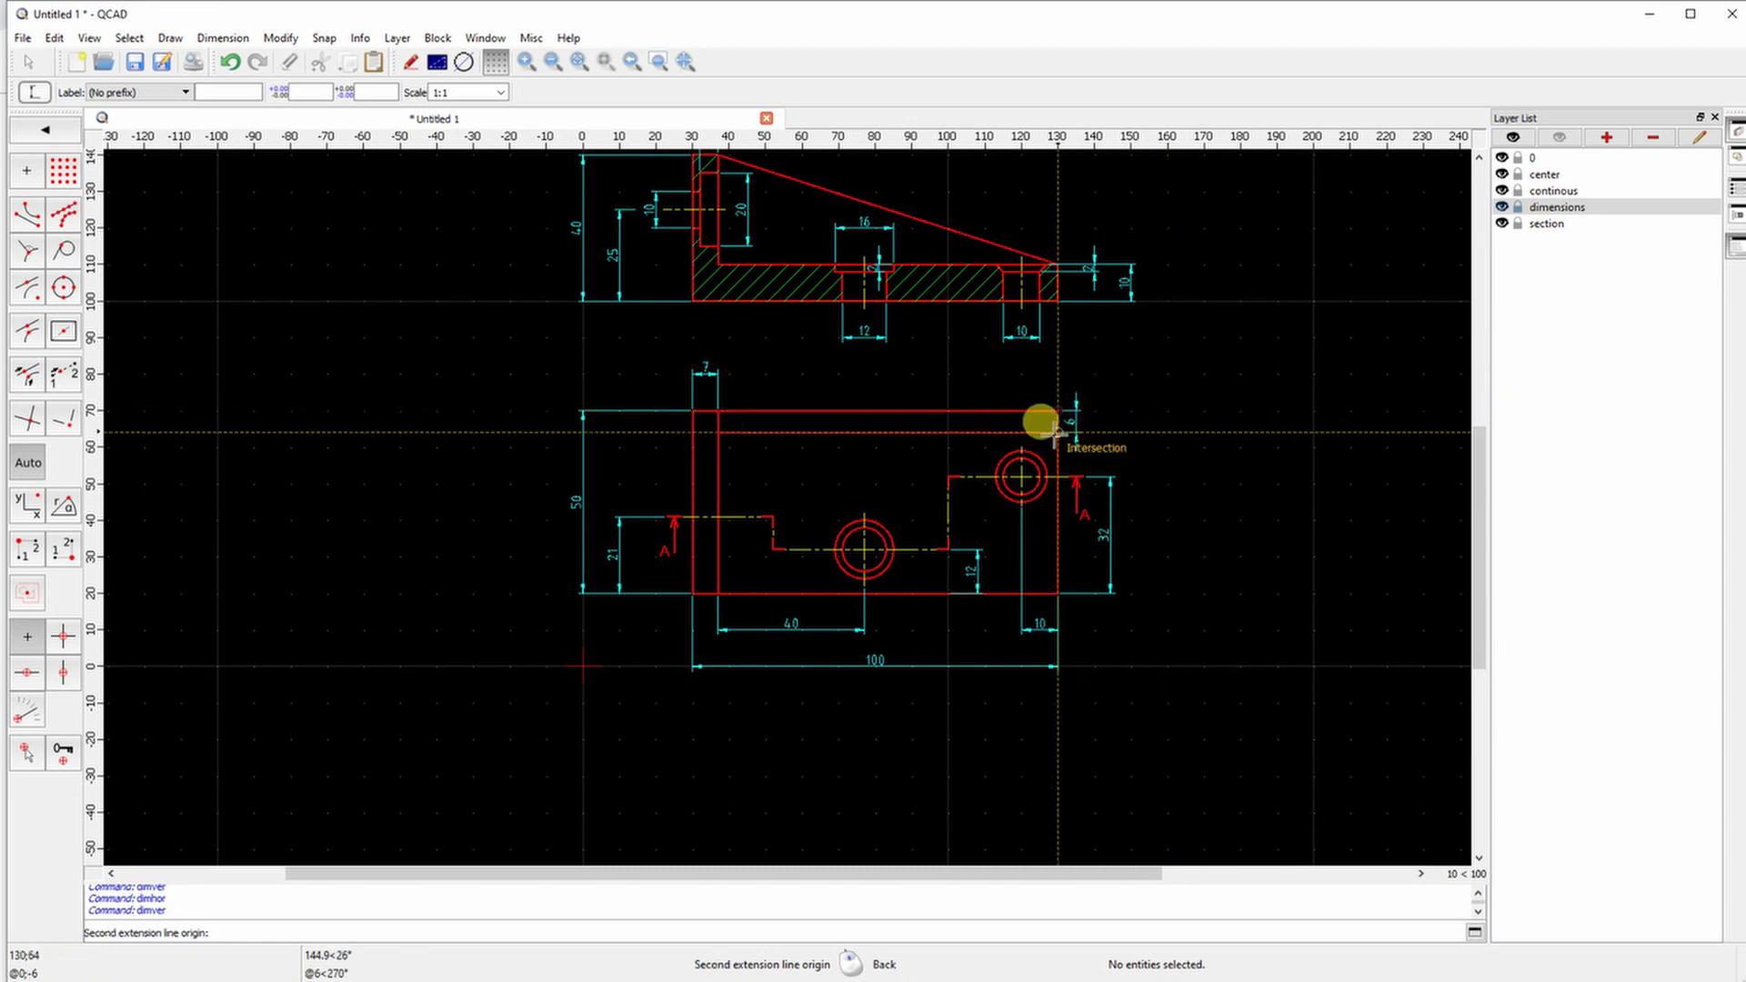
left_click(1057, 433)
left_click(1110, 445)
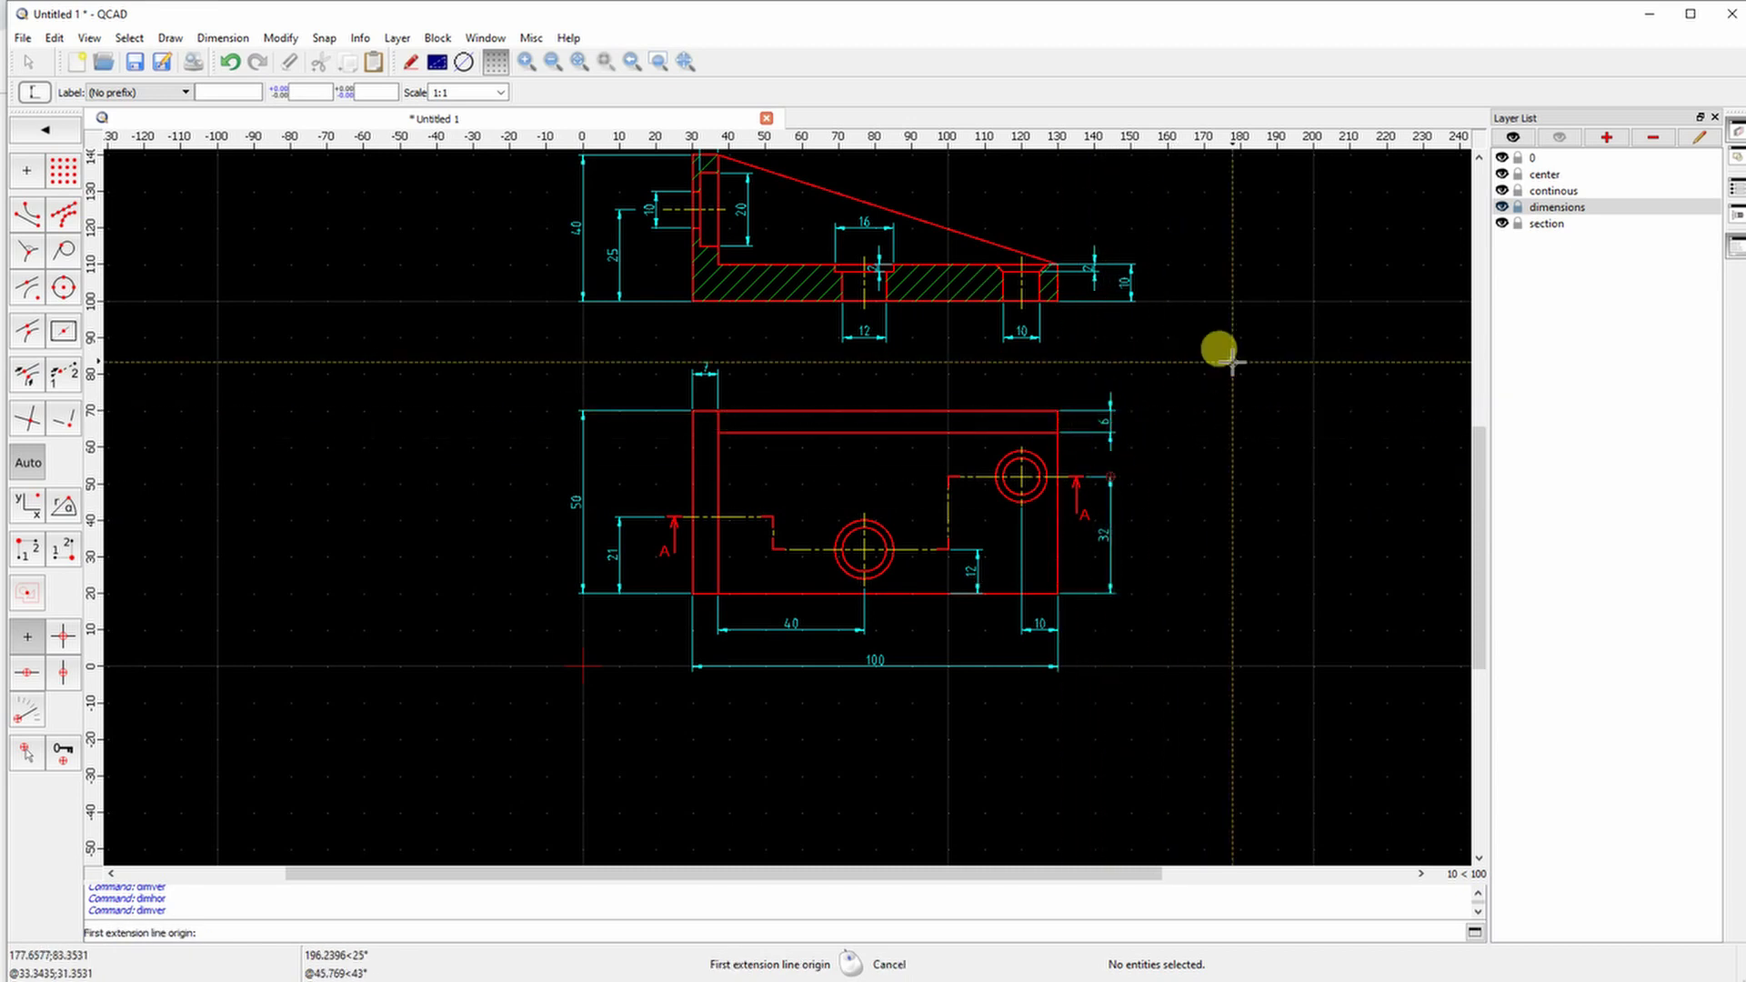
scroll(1209, 554, "down", 1)
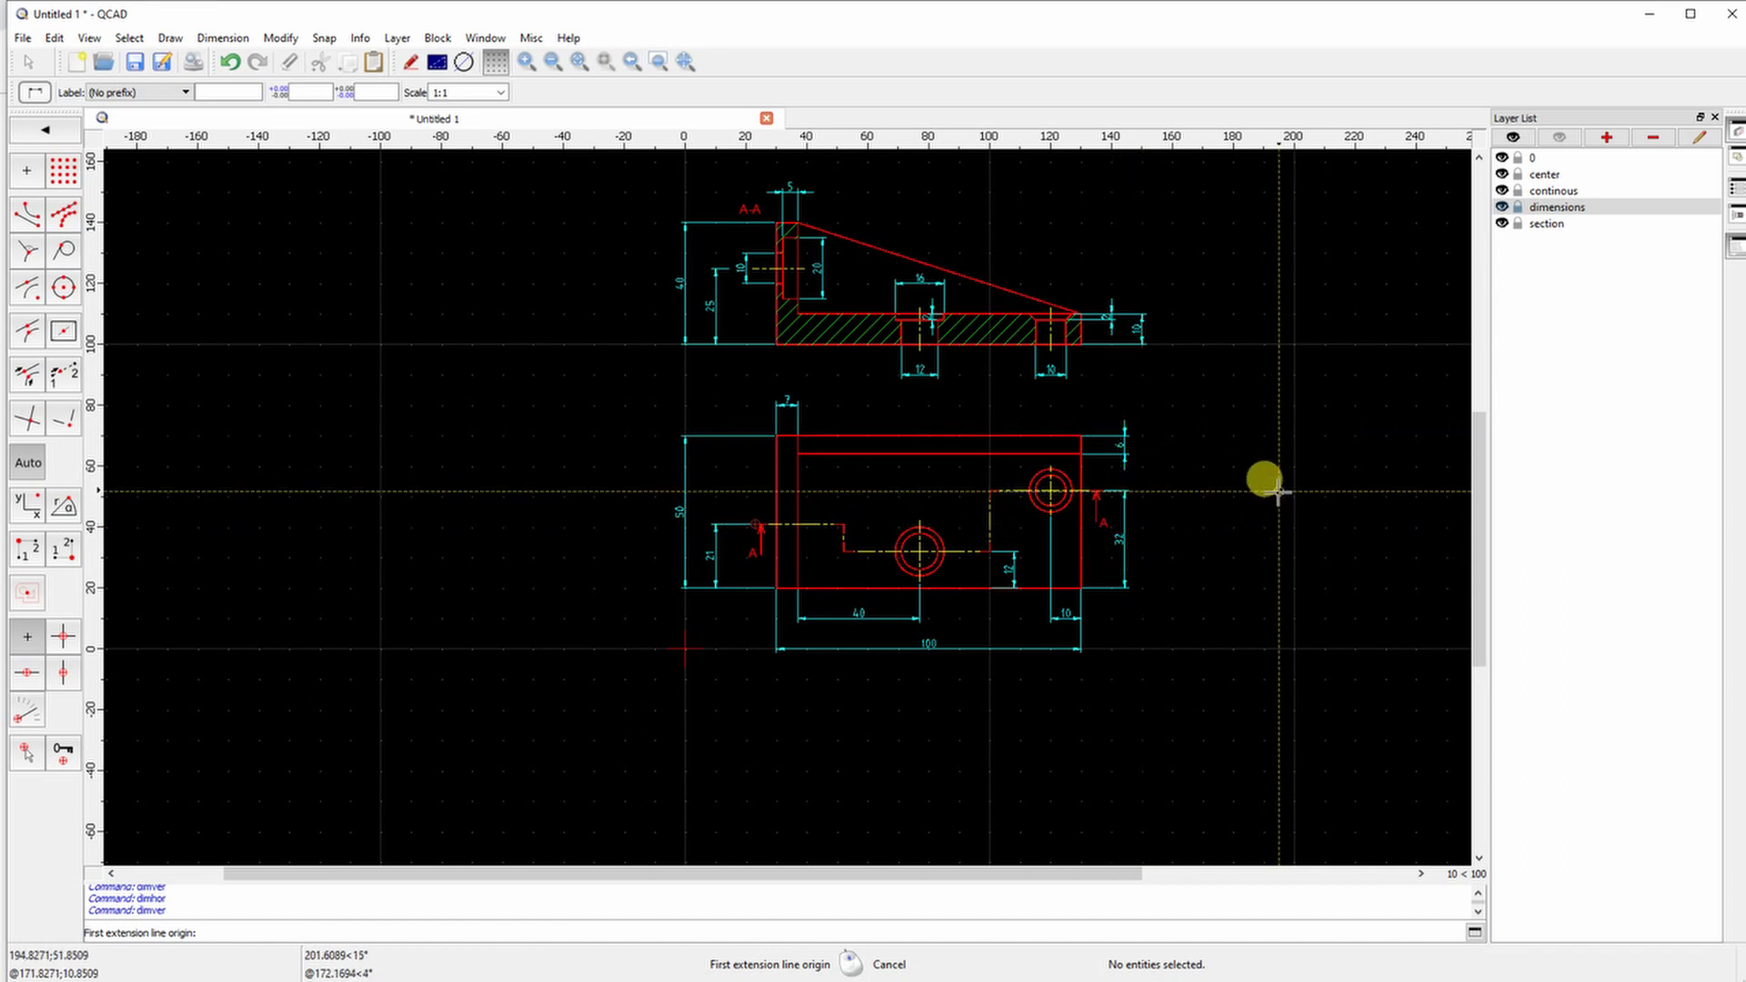
Show the Property Editor and give the 10, 20 and 16 hole dimensions Ø labels
right_click(897, 388)
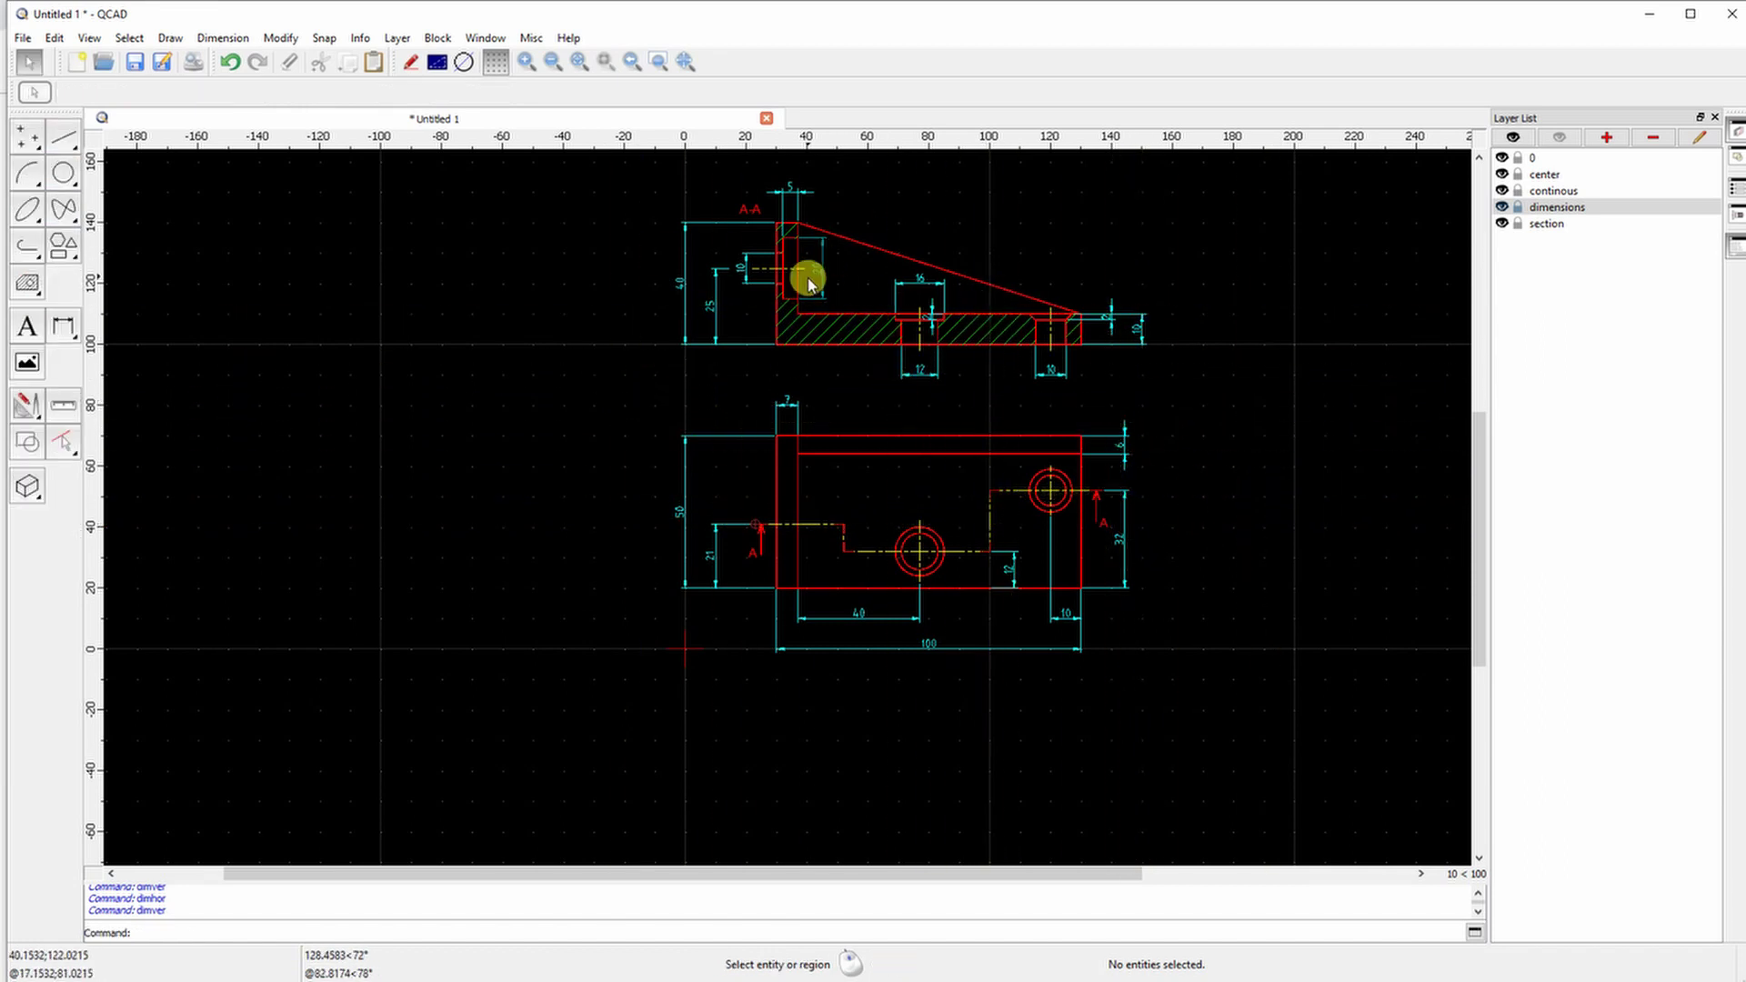
scroll(808, 282, "up", 5)
left_click(89, 38)
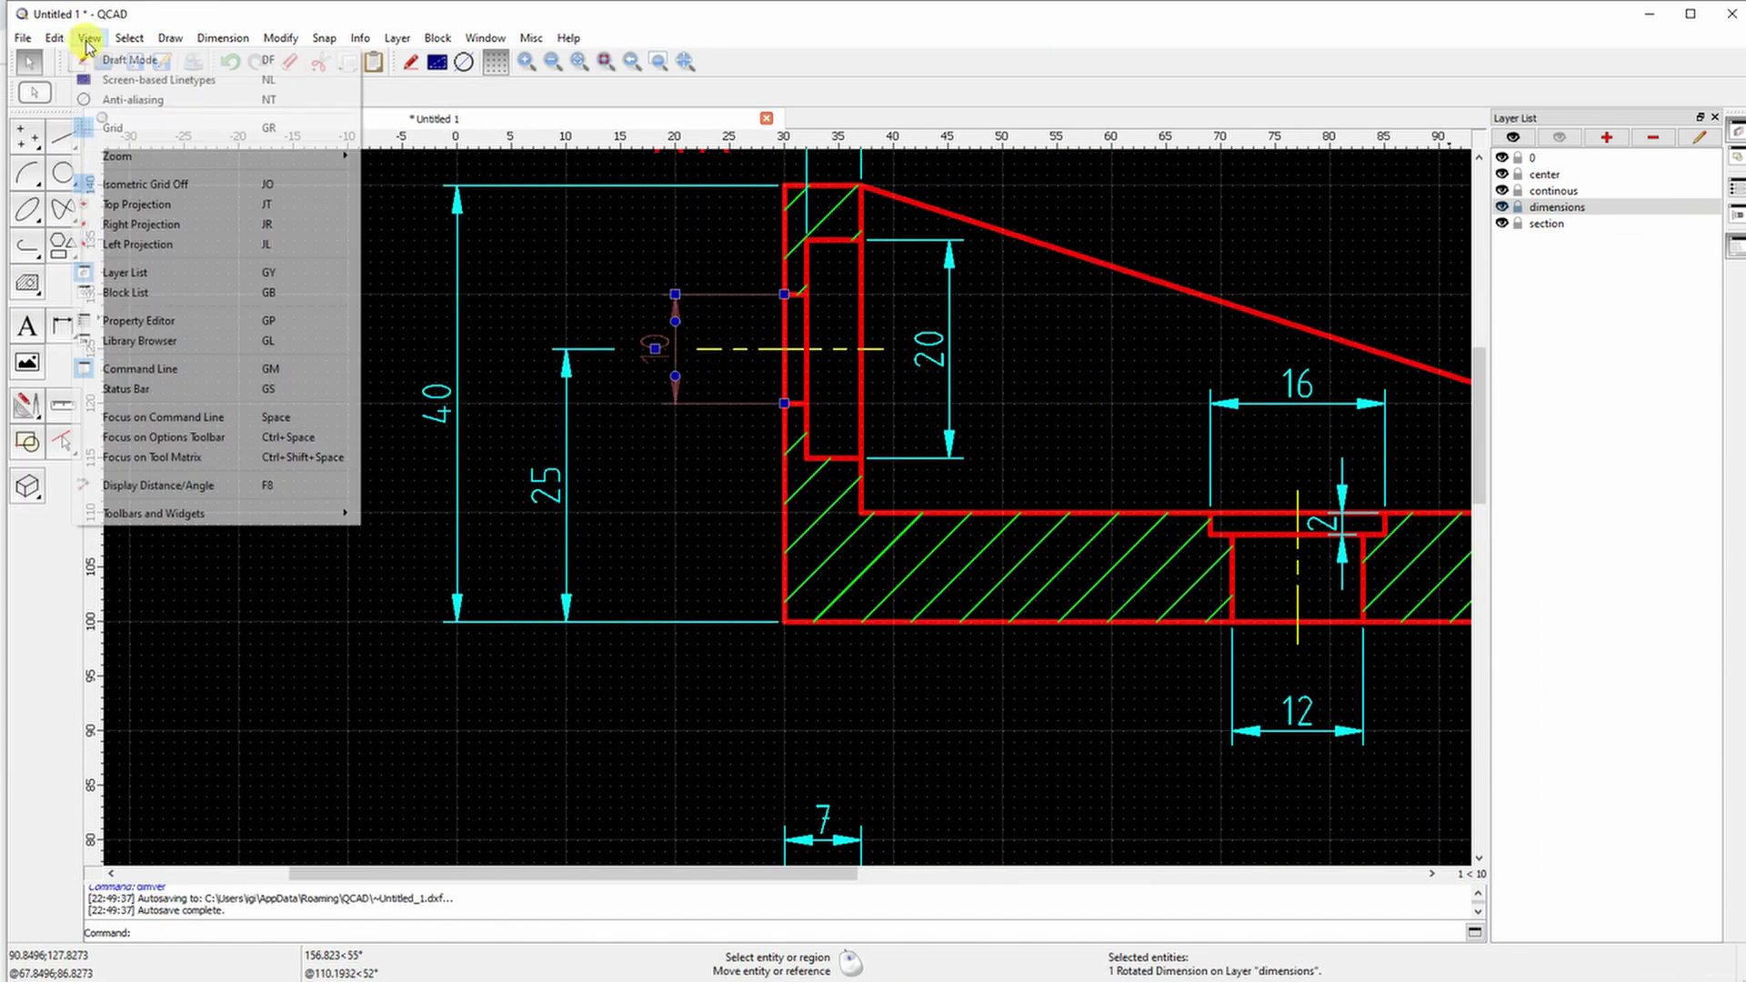
left_click(127, 323)
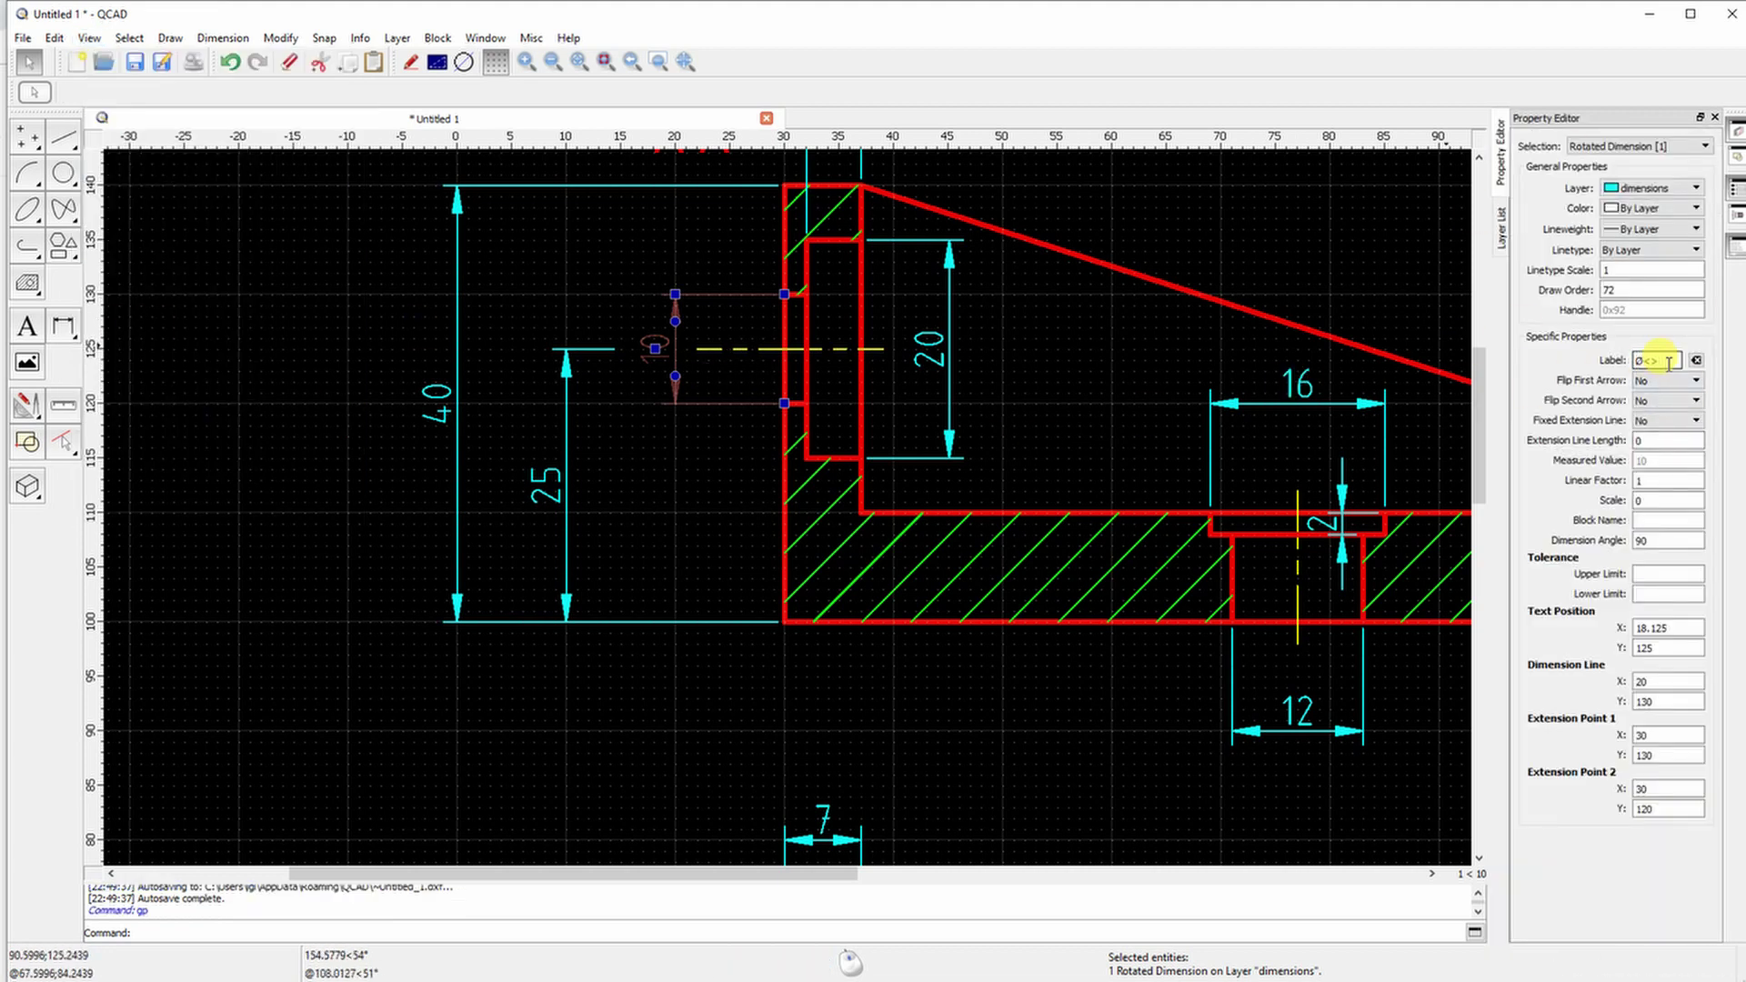
left_click(926, 346)
left_click(1648, 359)
key("ctrl+alt+shift+x")
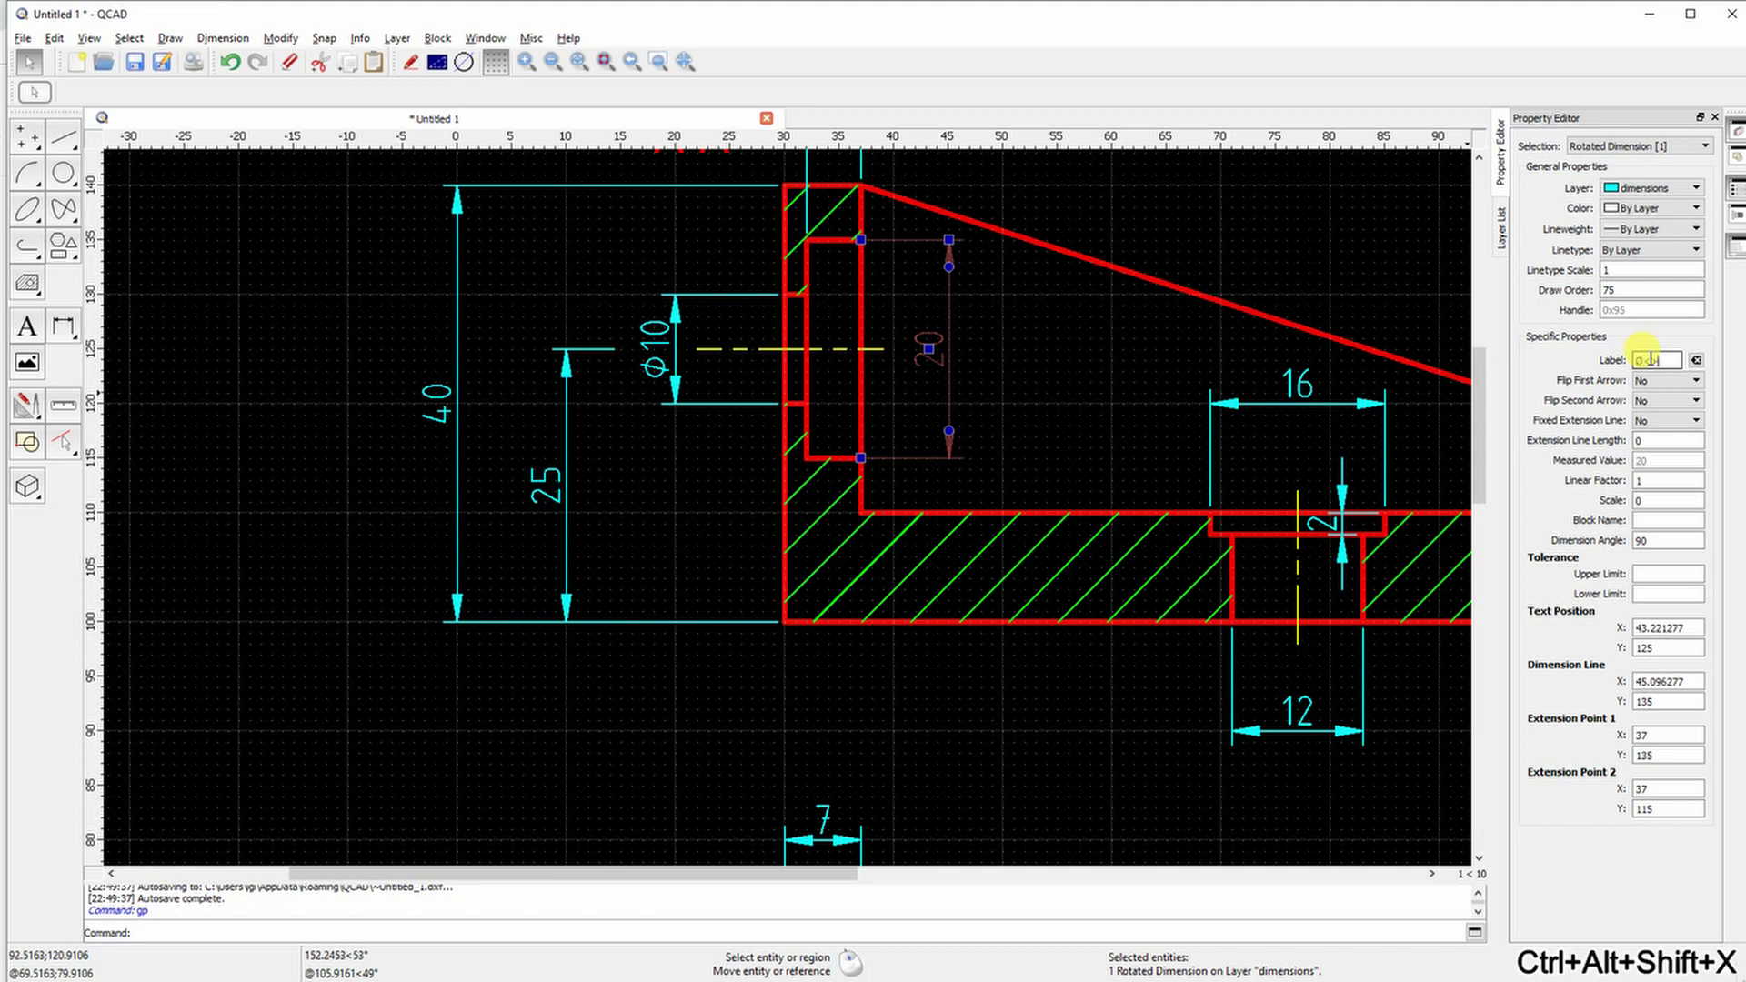
left_click(1298, 391)
key("ctrl+alt+shift+x")
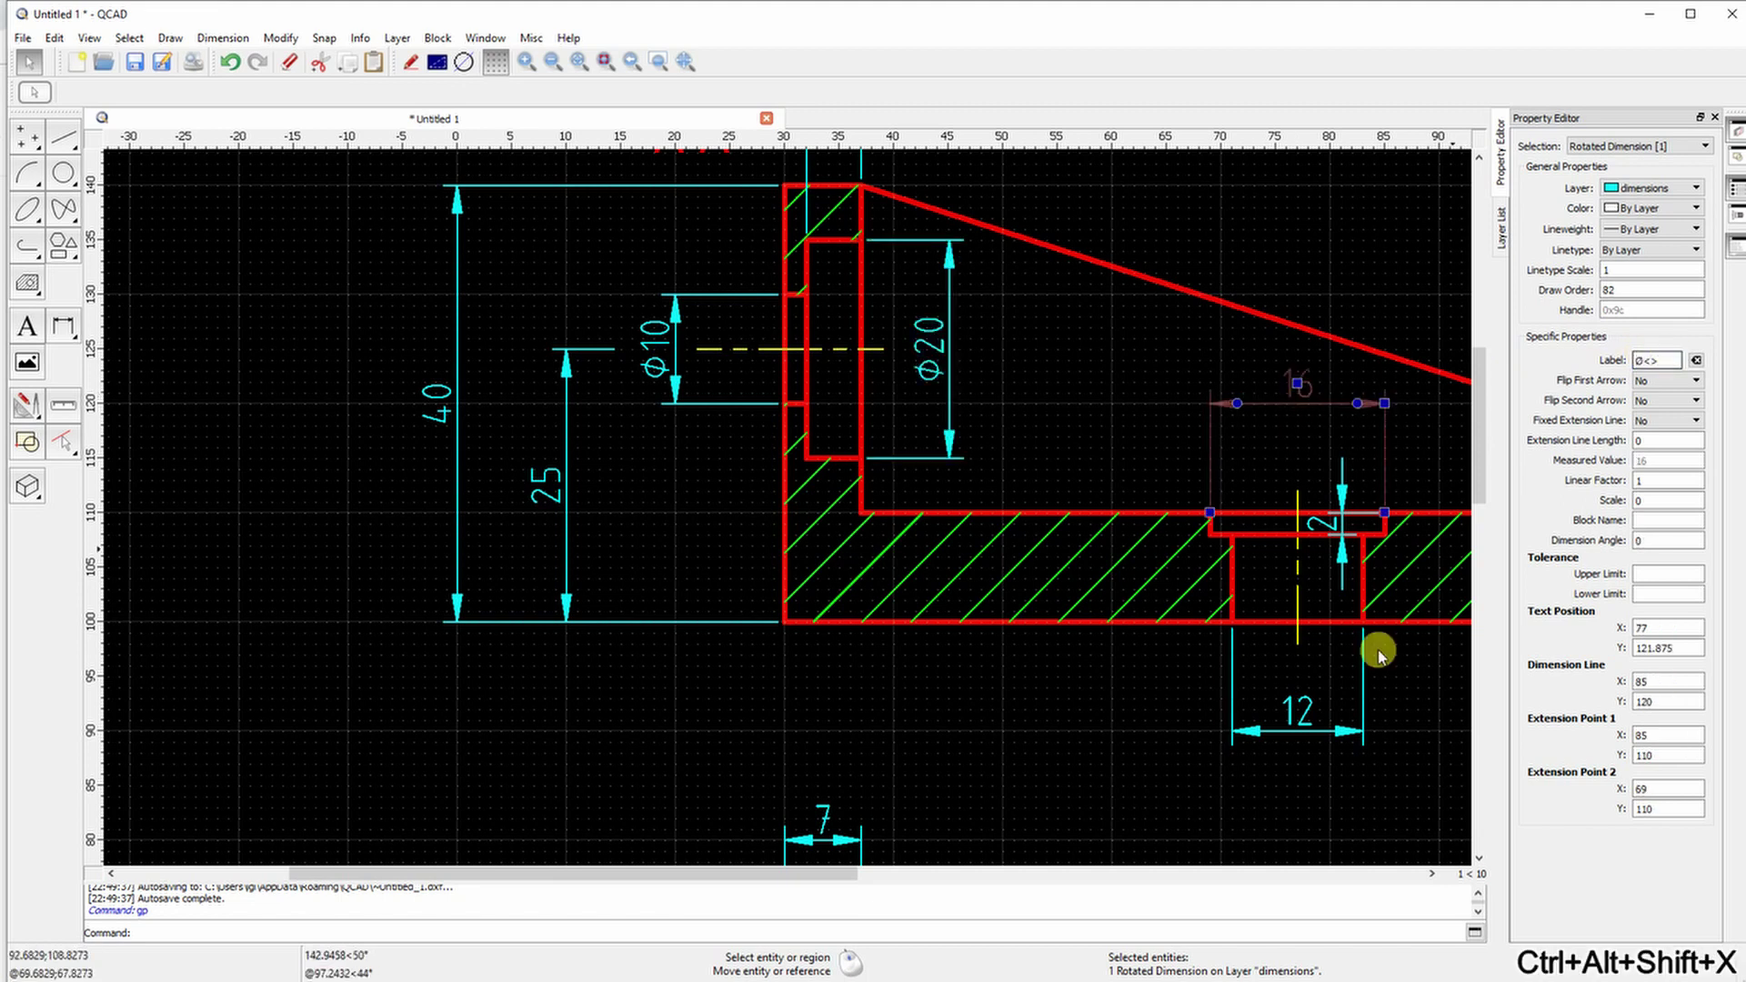
Add the Ø prefix to the 12 and right hole's 10 dimensions
left_click(1367, 651)
left_click(1657, 359)
type("Ø<>")
key("ctrl+alt+shift+x")
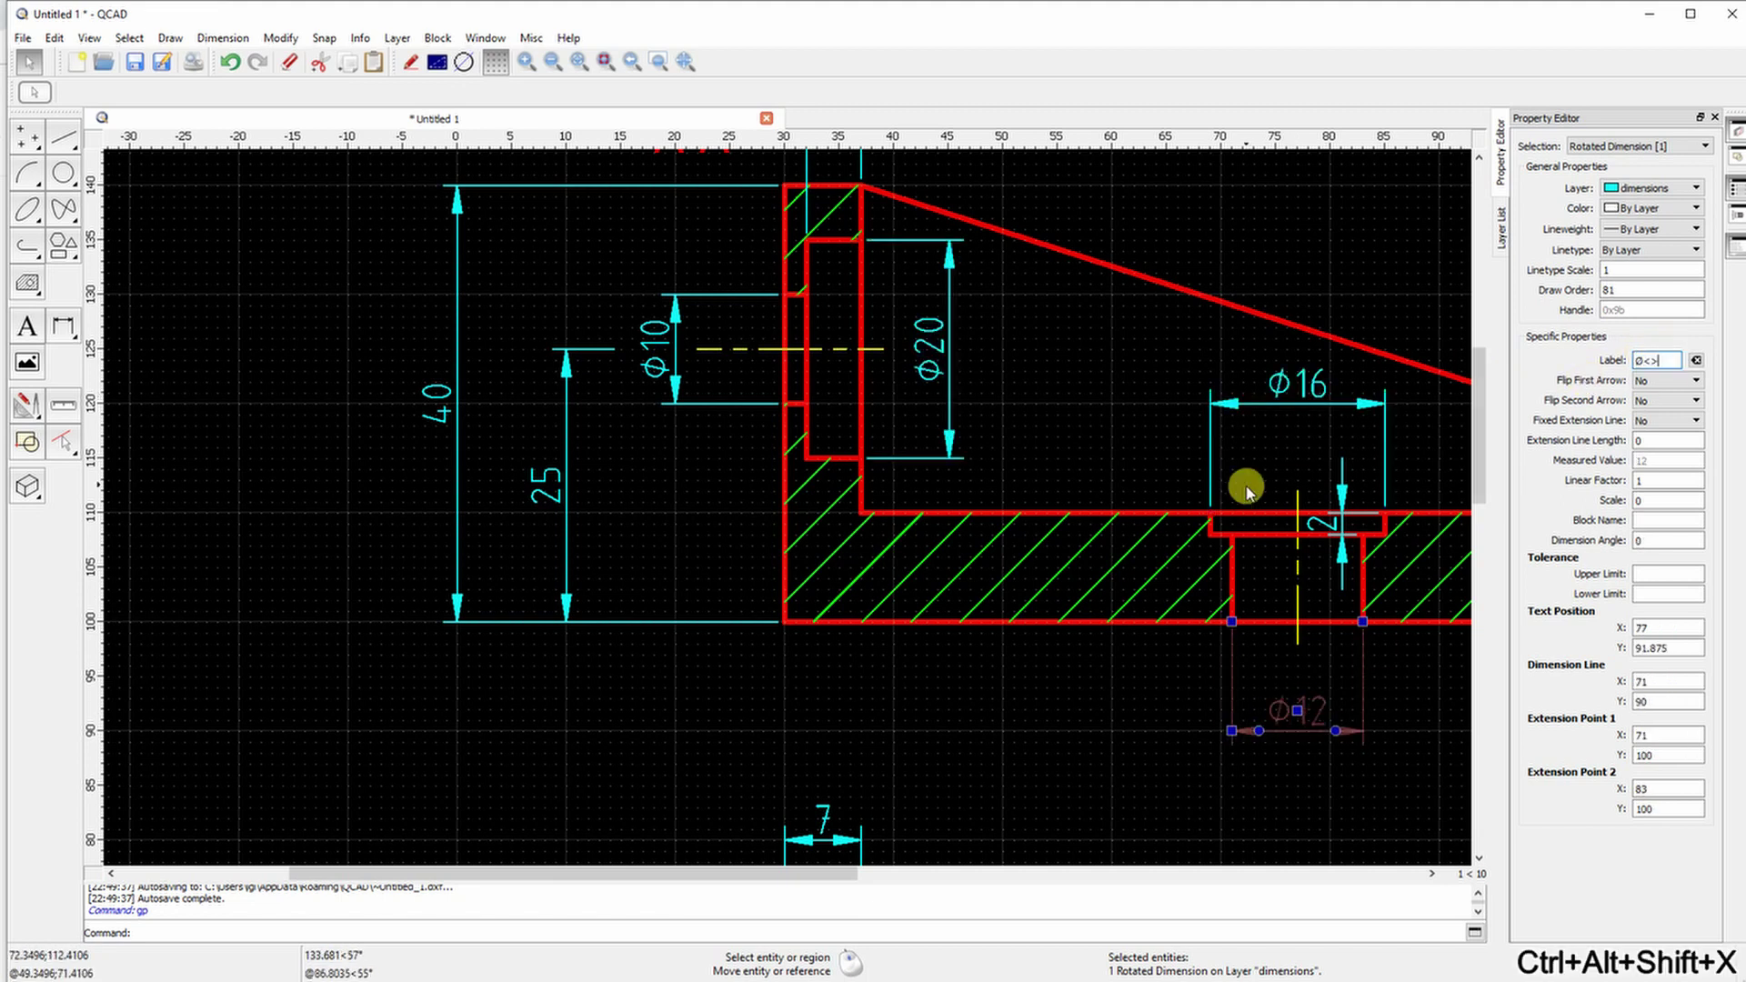
middle_click_drag(1246, 491, 533, 483)
left_click(1060, 710)
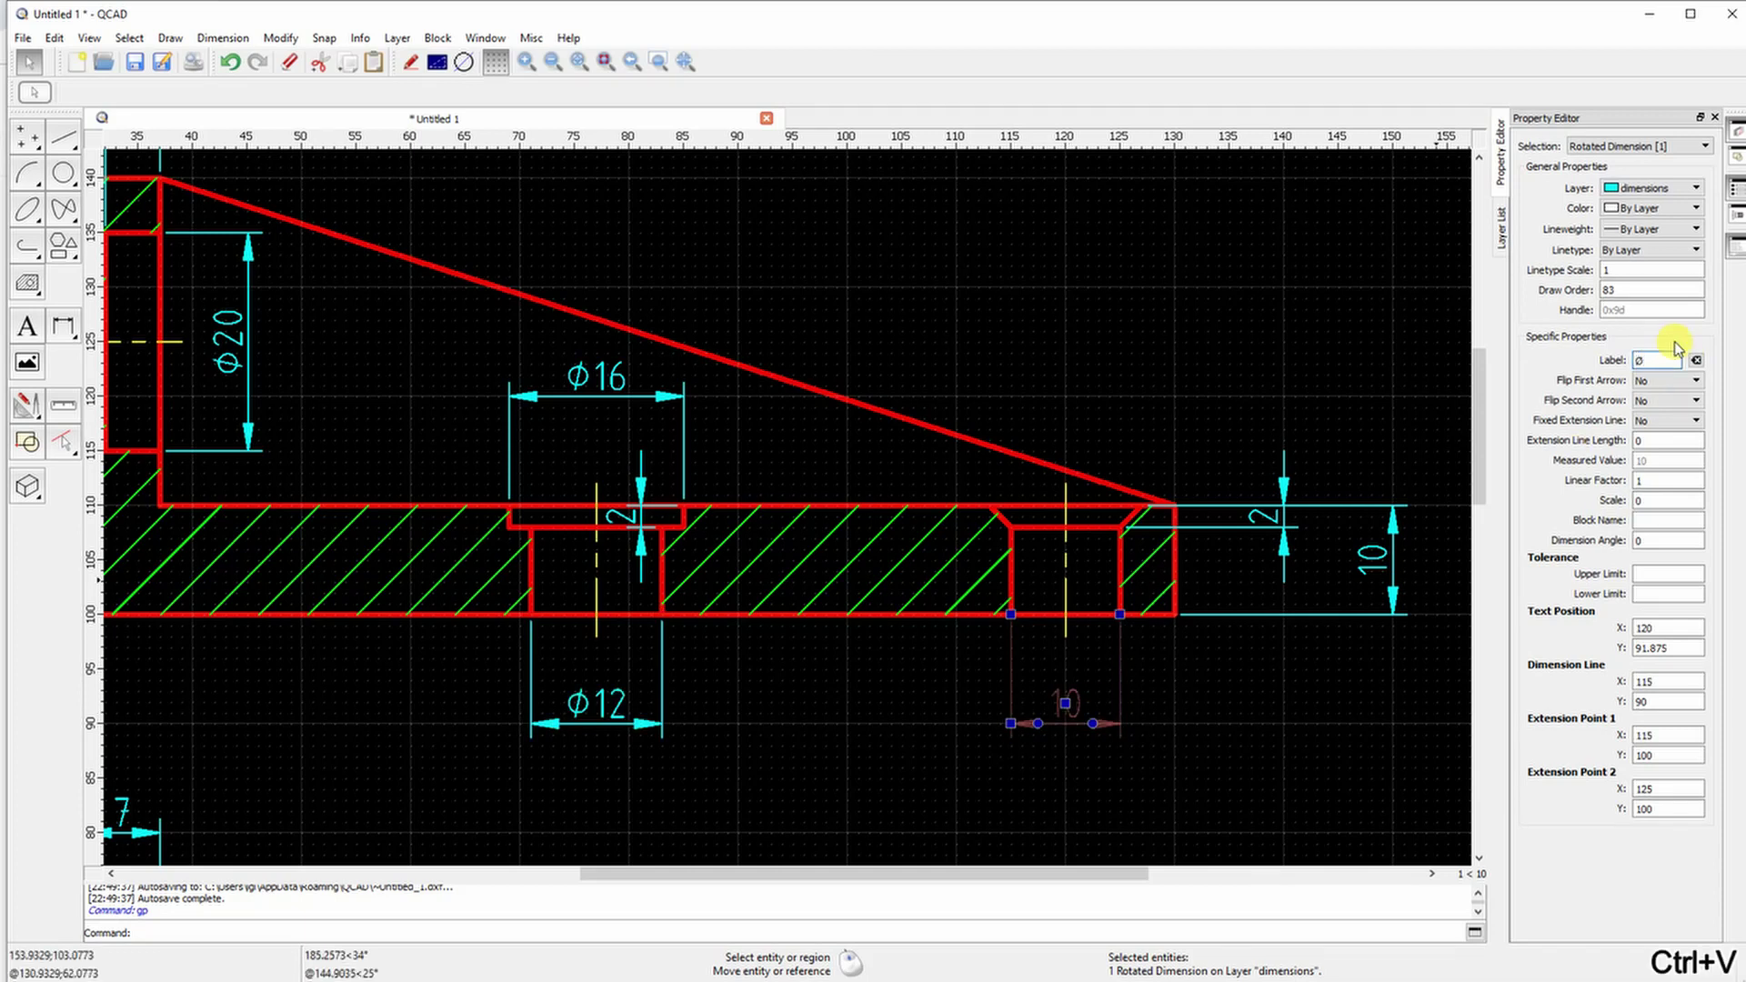
key("ctrl+alt+shift+x")
Relabel the chamfer's 2 dimension as 2x45°
left_click(1267, 512)
left_click(1646, 360)
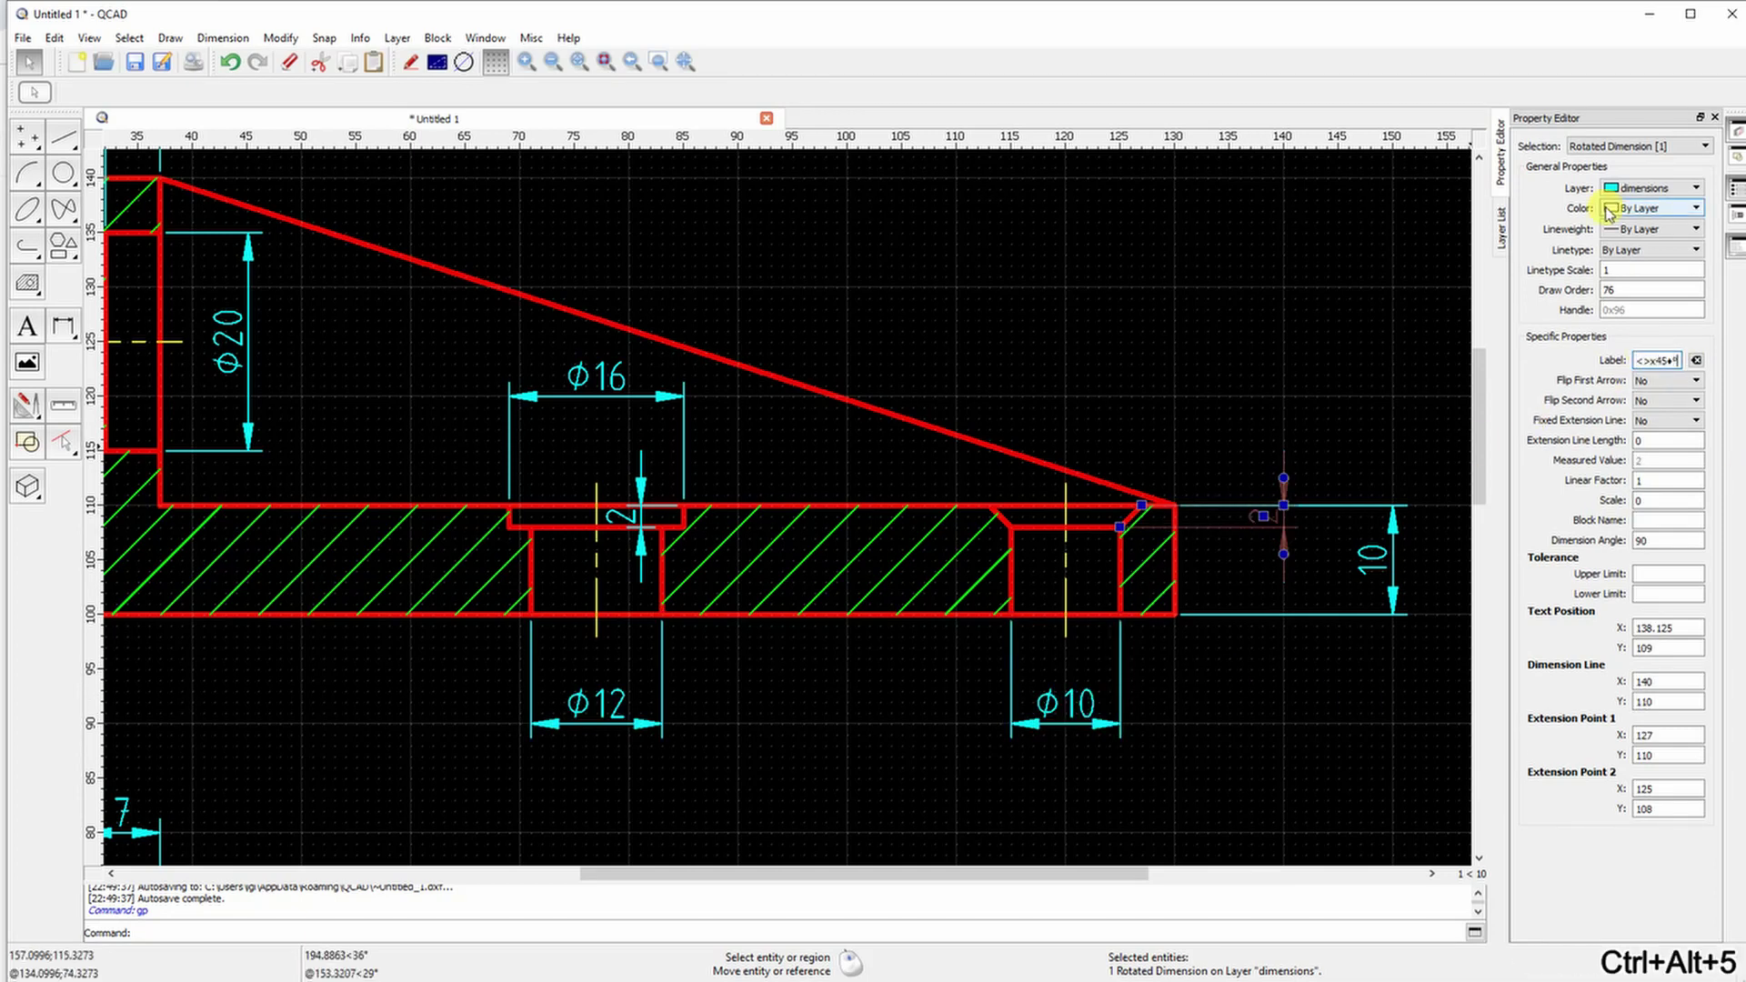
left_click(1337, 675)
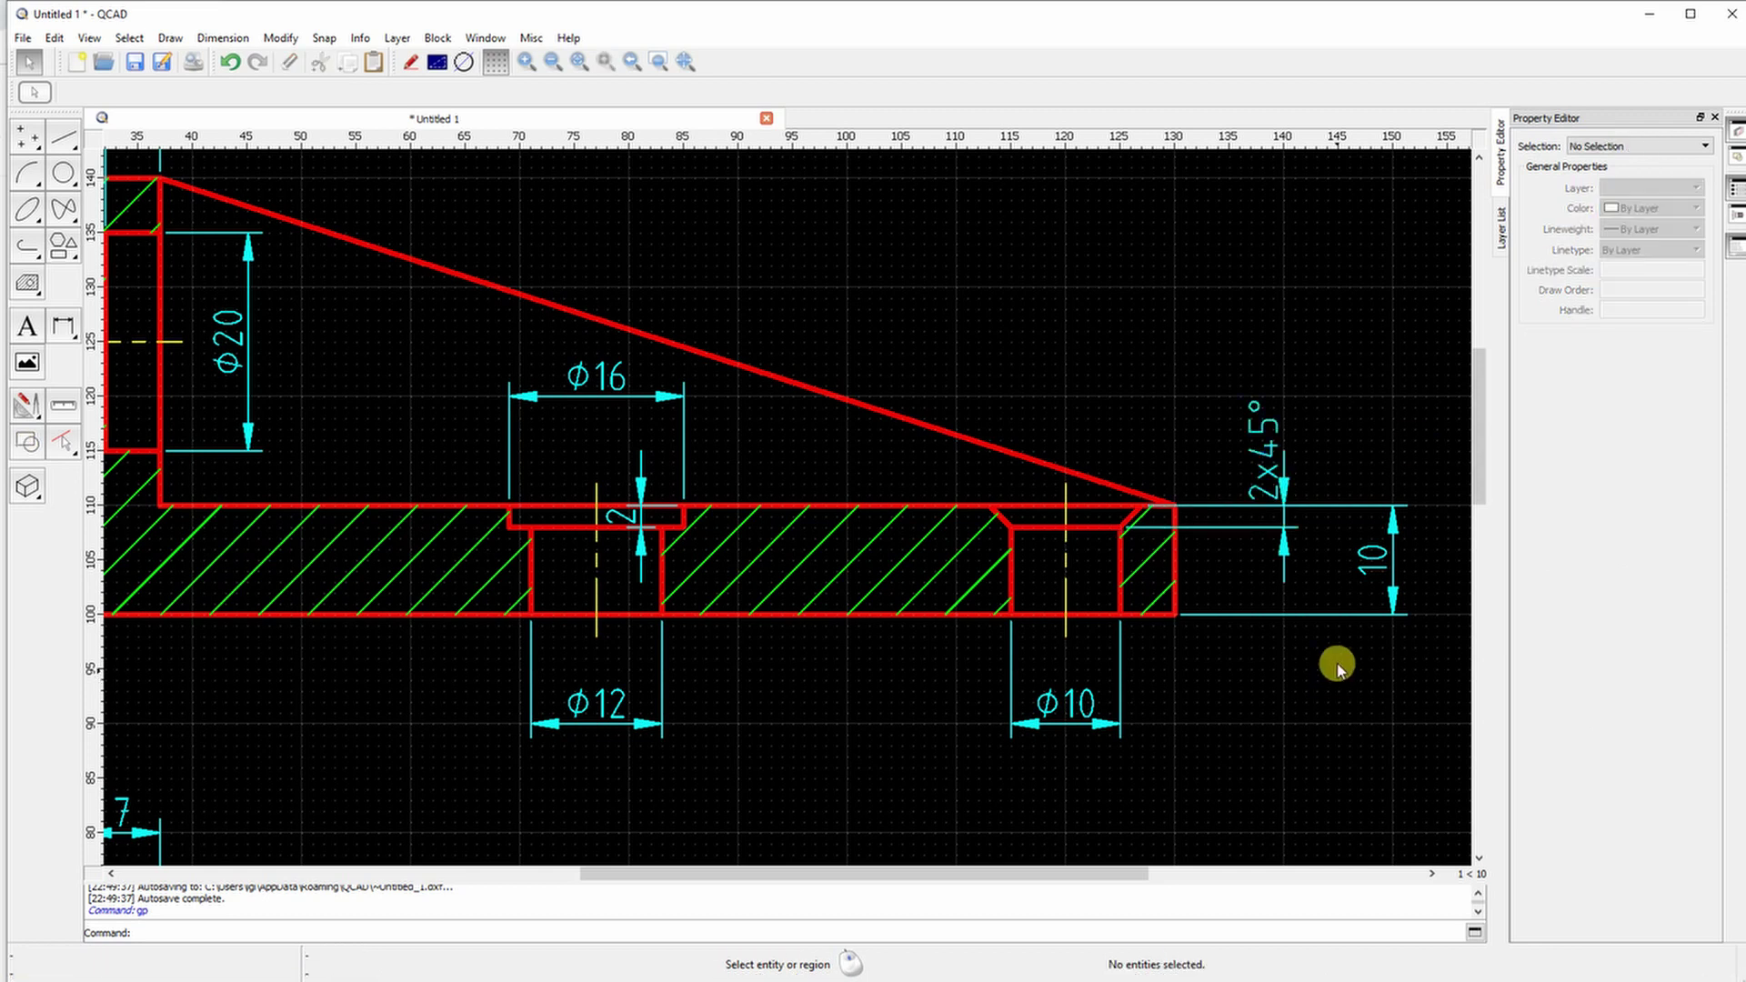
Drag the small 2 groove label up out of the groove and recentre the drawing
scroll(900, 569, "down", 1)
scroll(752, 546, "up", 4)
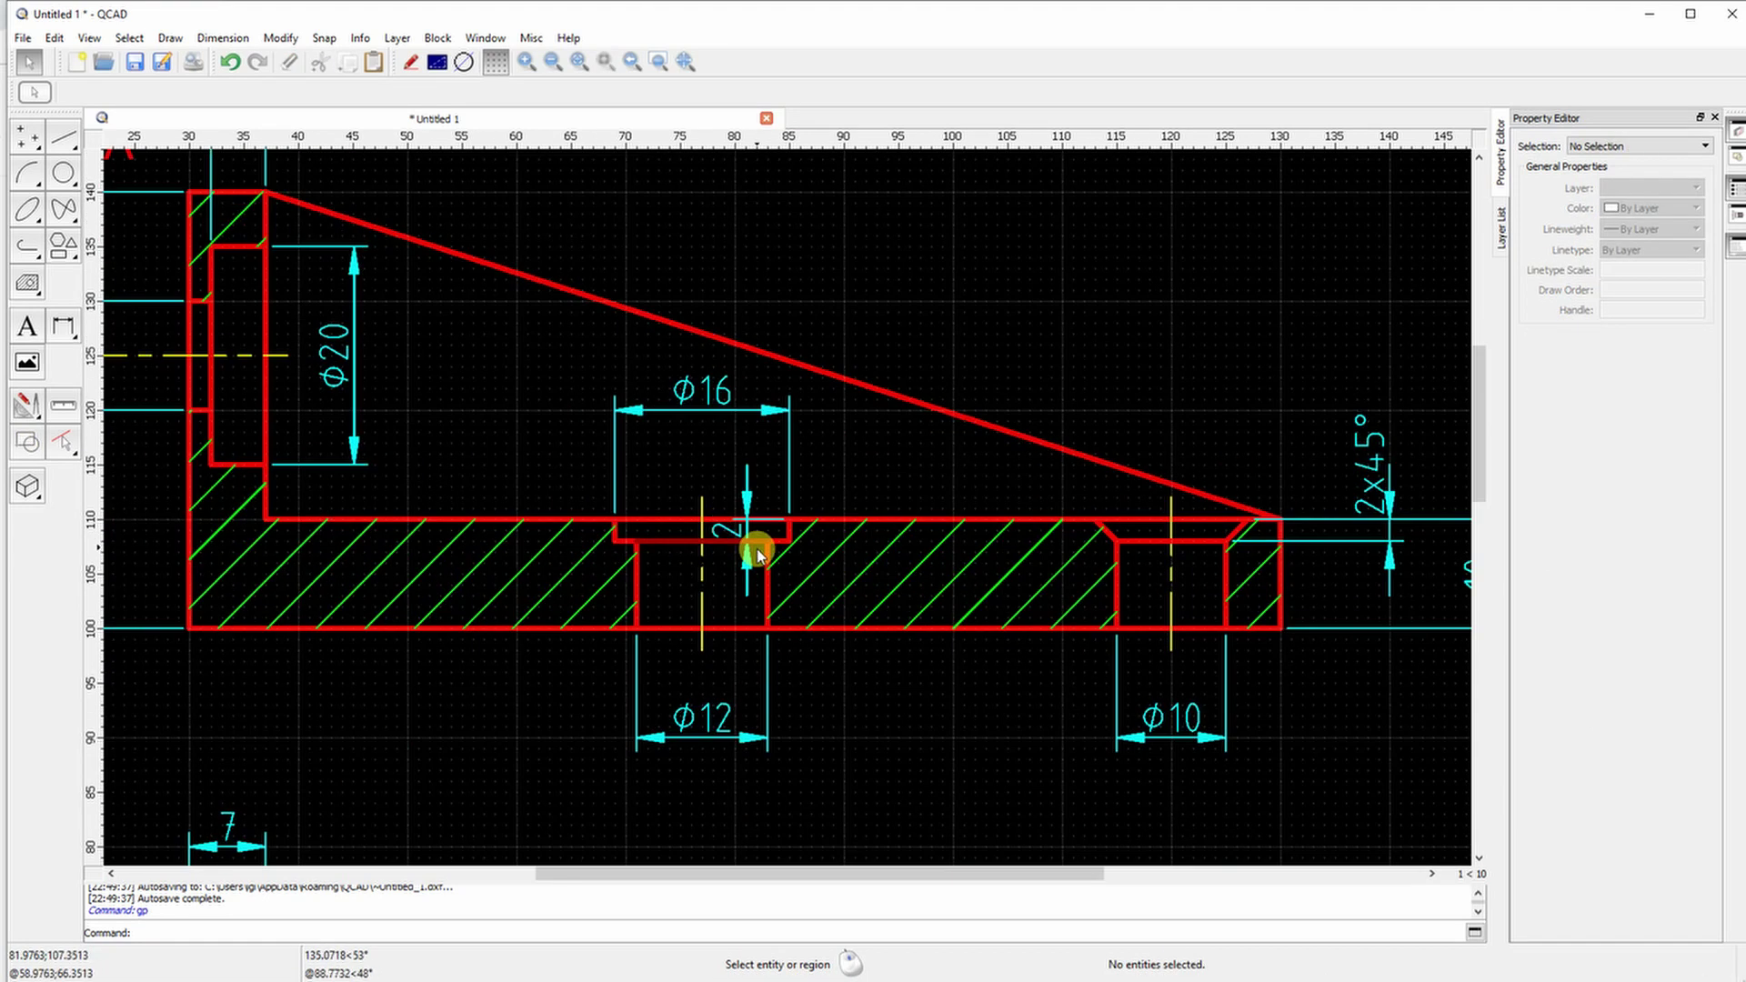
left_click(739, 508)
left_click_drag(725, 499, 726, 392)
left_click(749, 660)
scroll(741, 636, "down", 5)
middle_click_drag(784, 691, 807, 512)
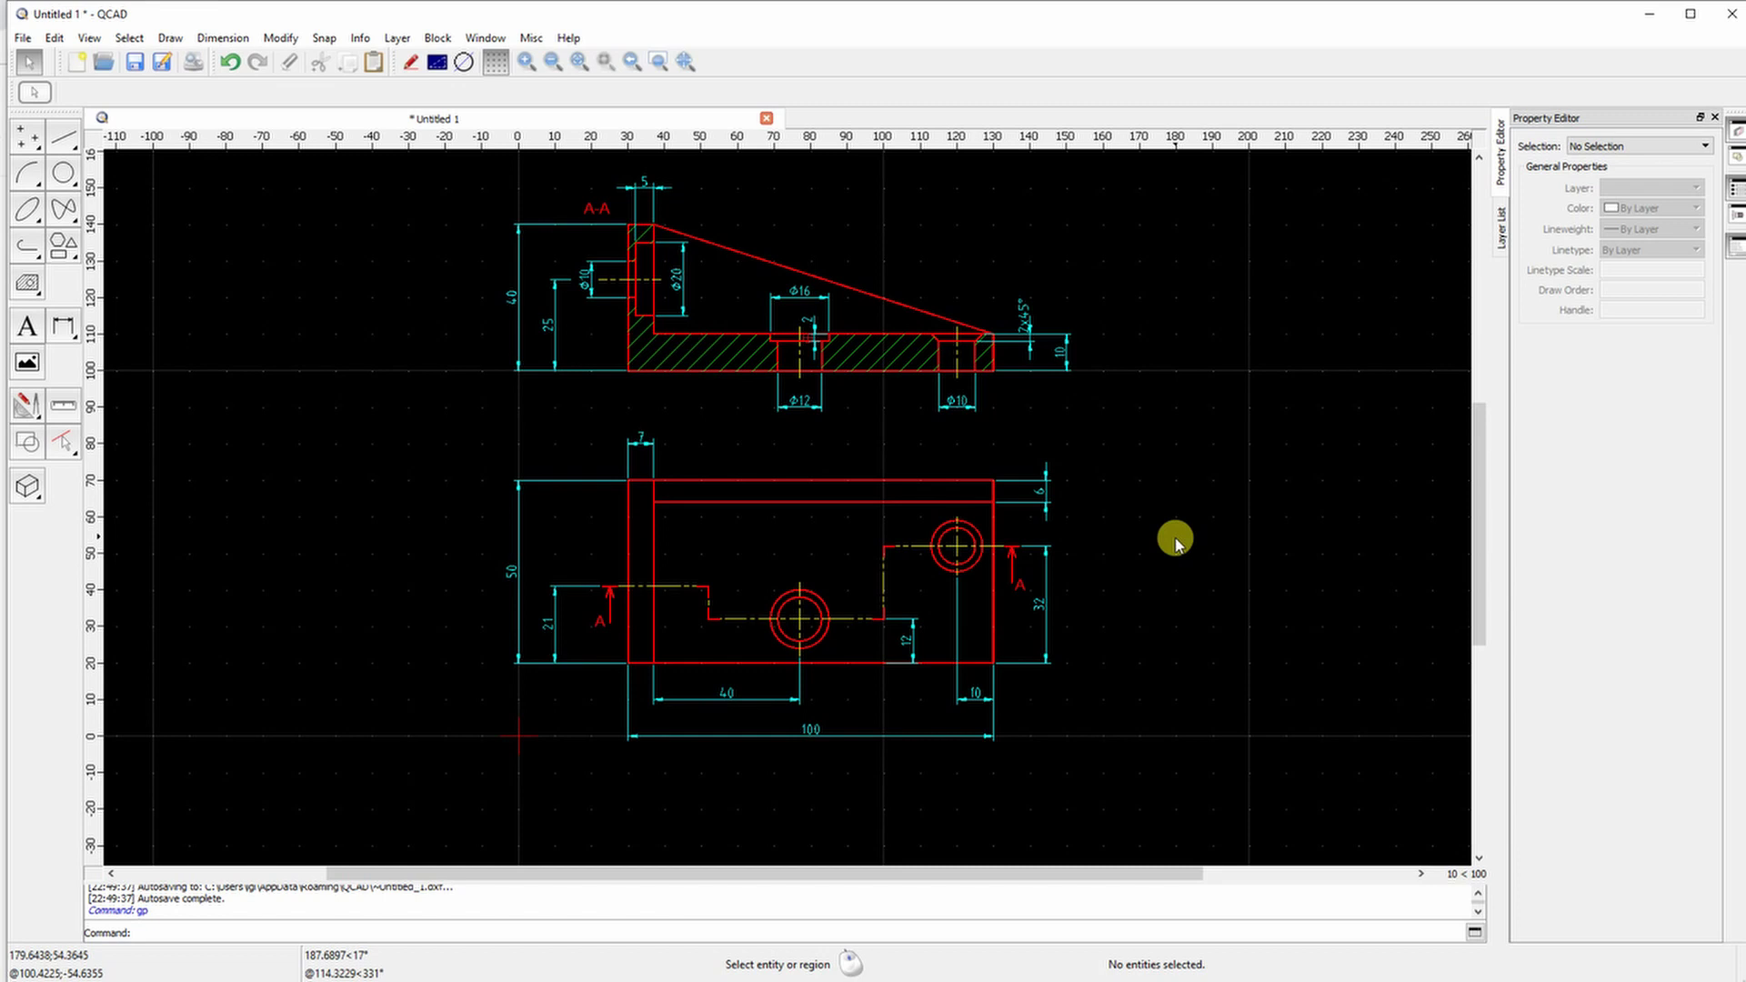
Check the drawing in black-and-white print preview, then return to editing
left_click(22, 38)
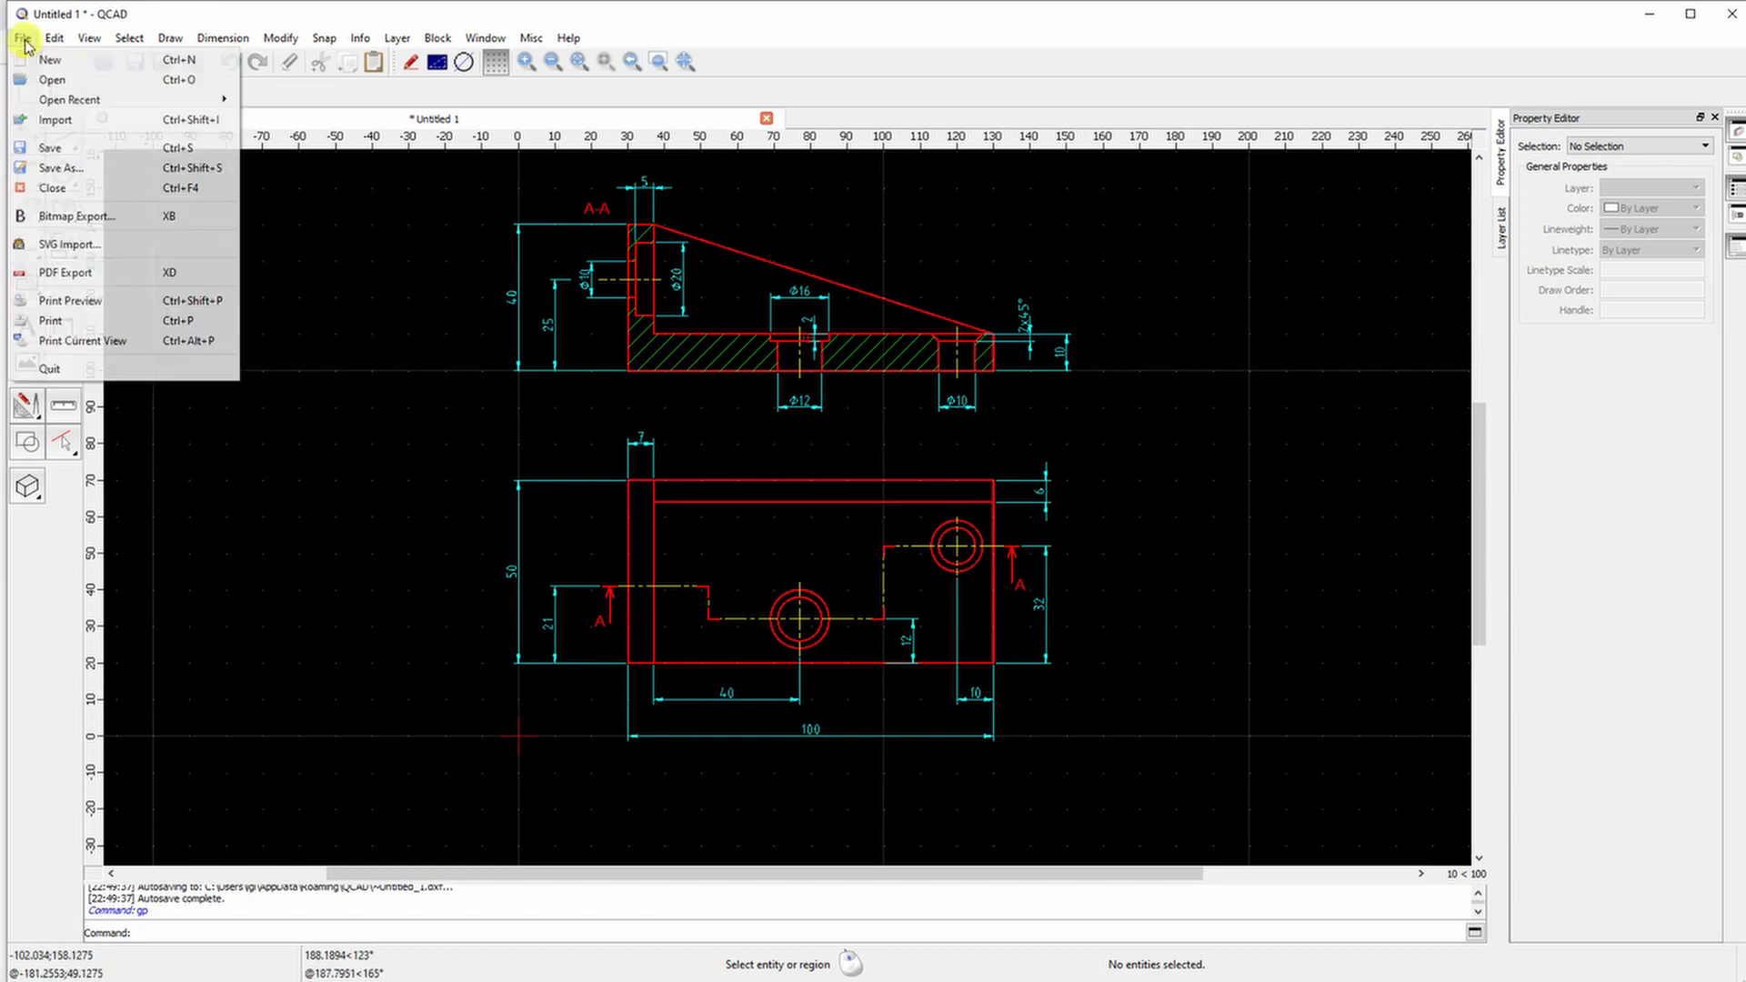
left_click(55, 300)
left_click(506, 93)
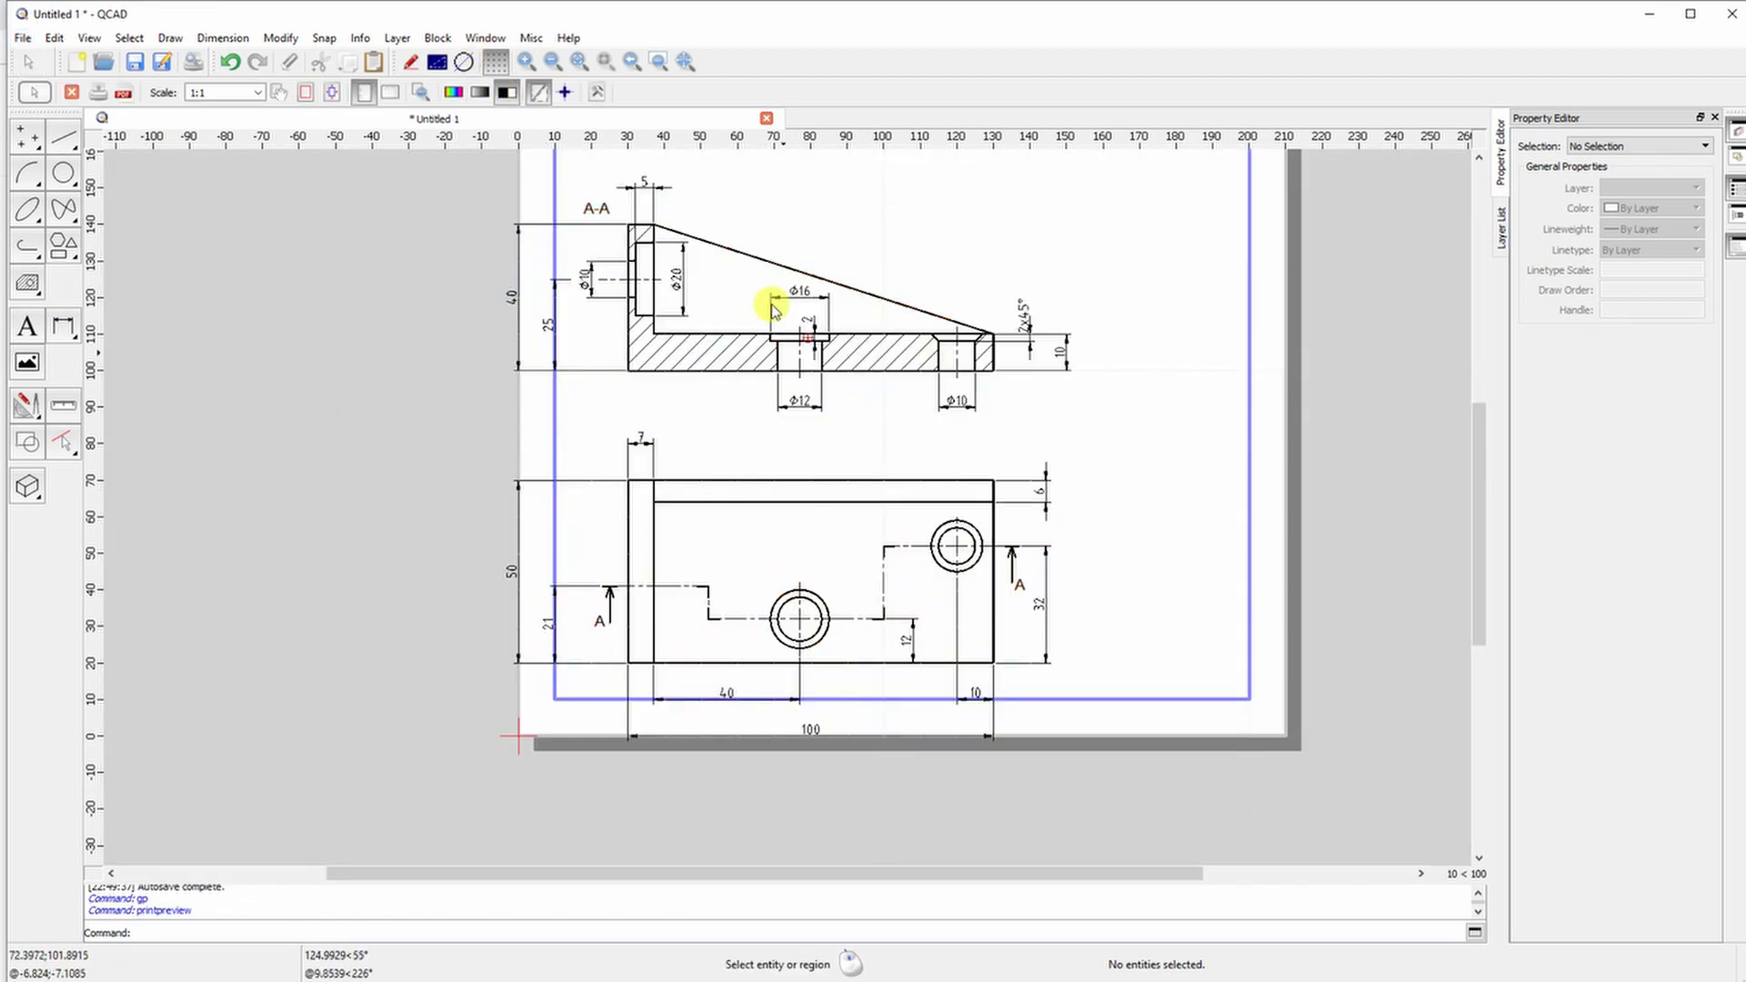
left_click(72, 94)
Select the whole drawing and move it to a new position without copies
mouse_move(491, 226)
left_mouse_down()
mouse_move(955, 643)
mouse_move(1000, 727)
left_mouse_up()
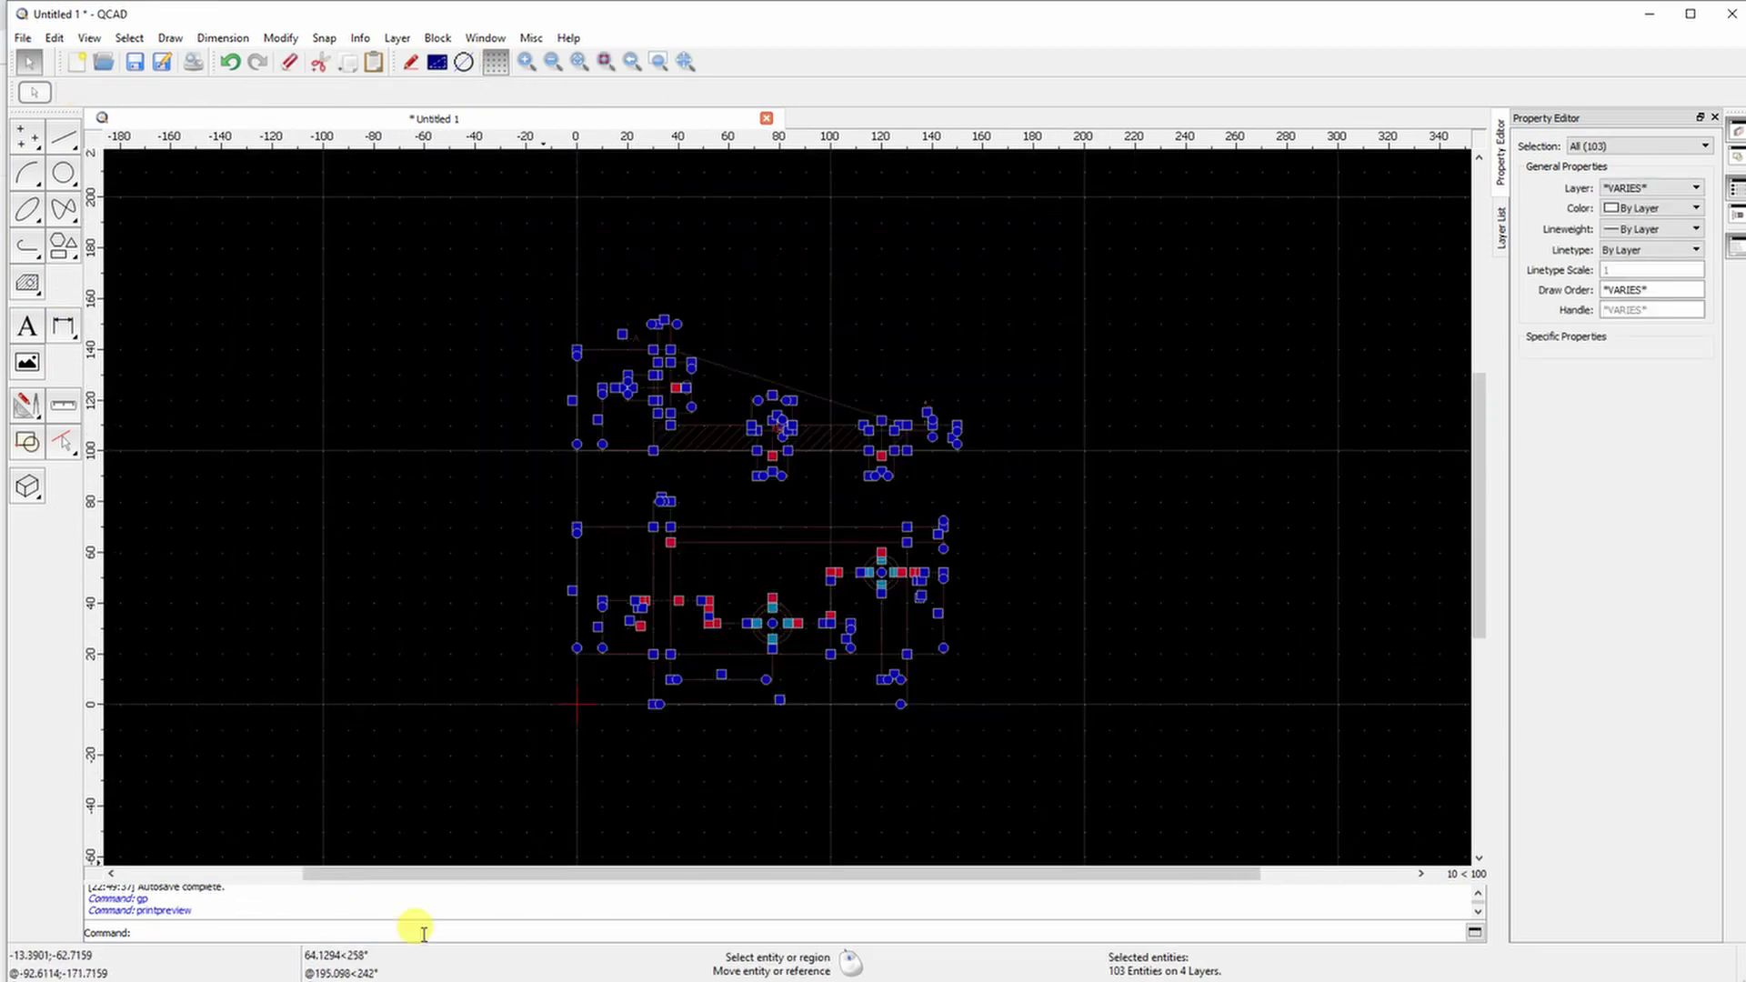
type("move")
key("Return")
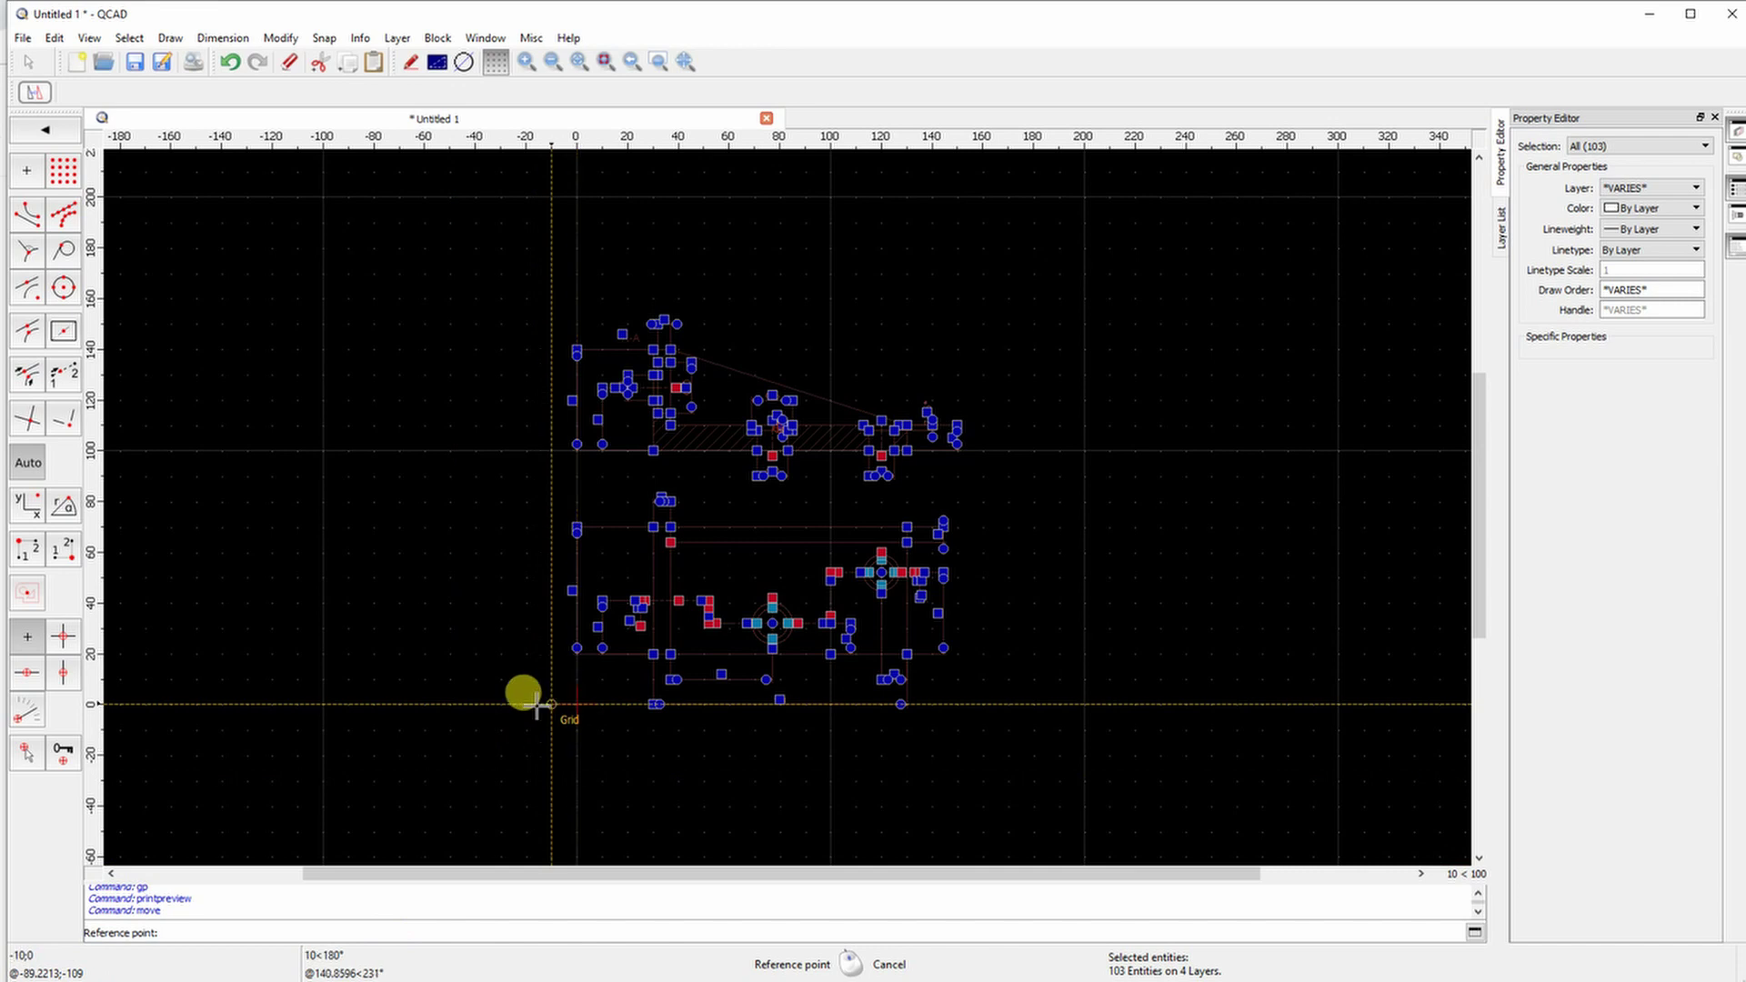
left_click(1083, 708)
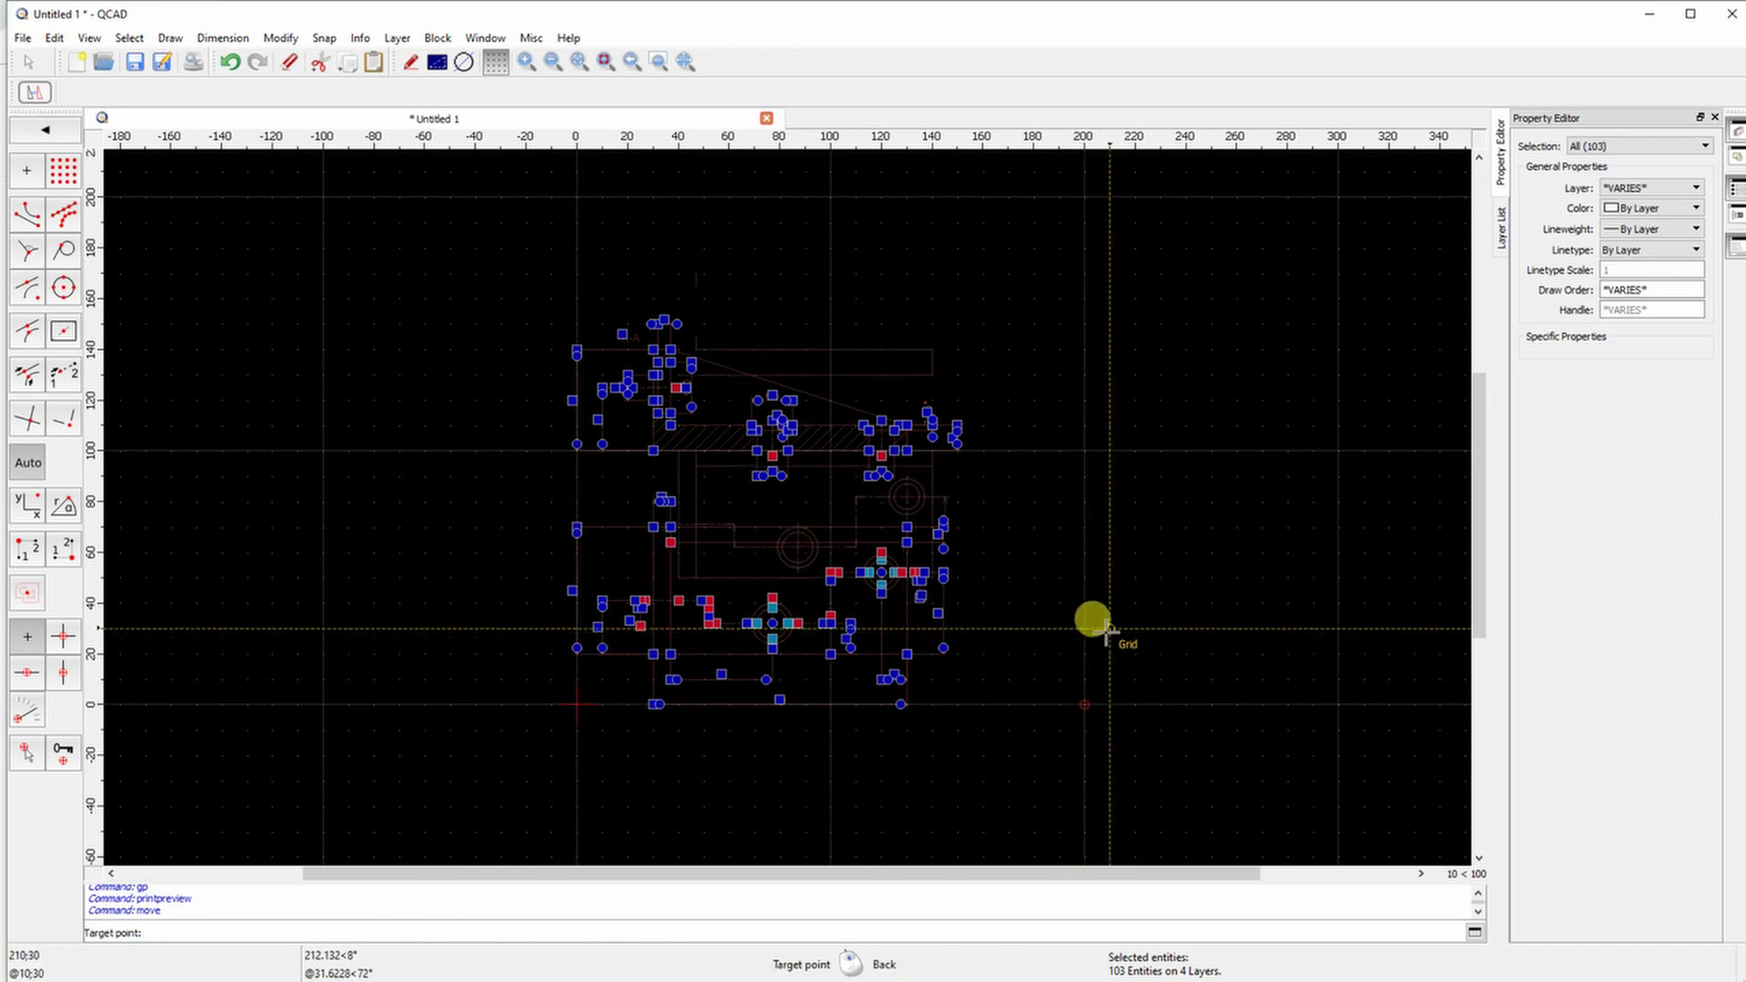
left_click(1135, 603)
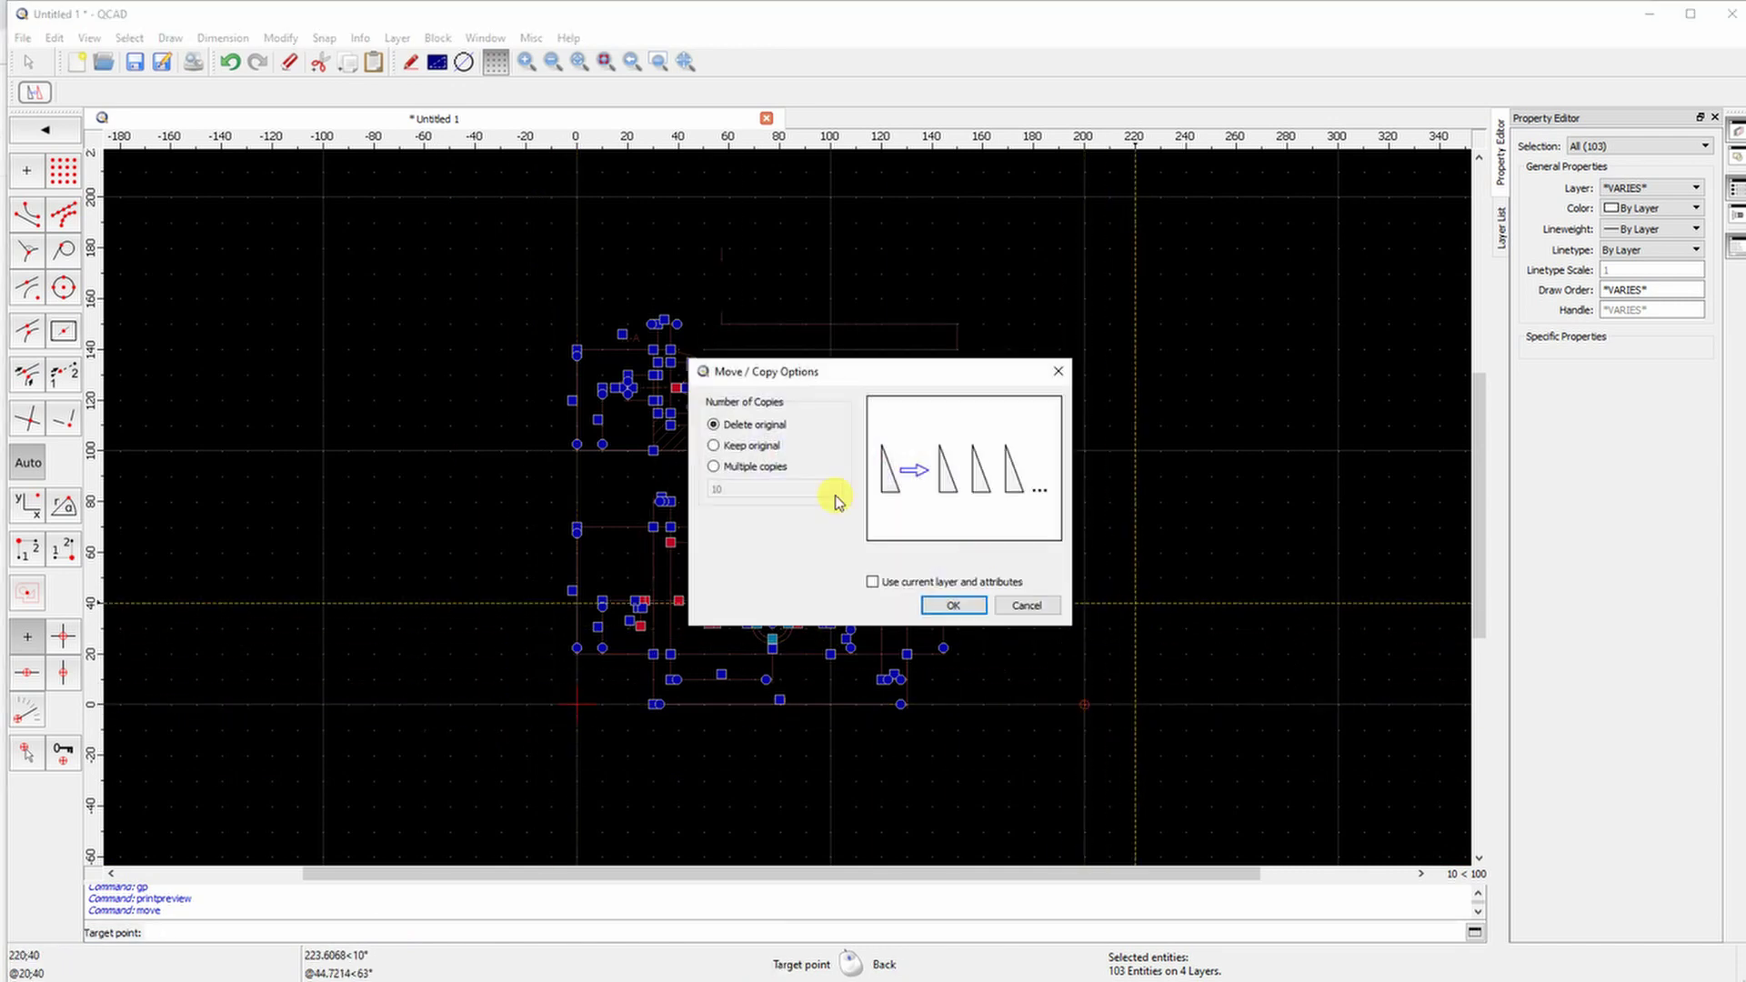
left_click(946, 605)
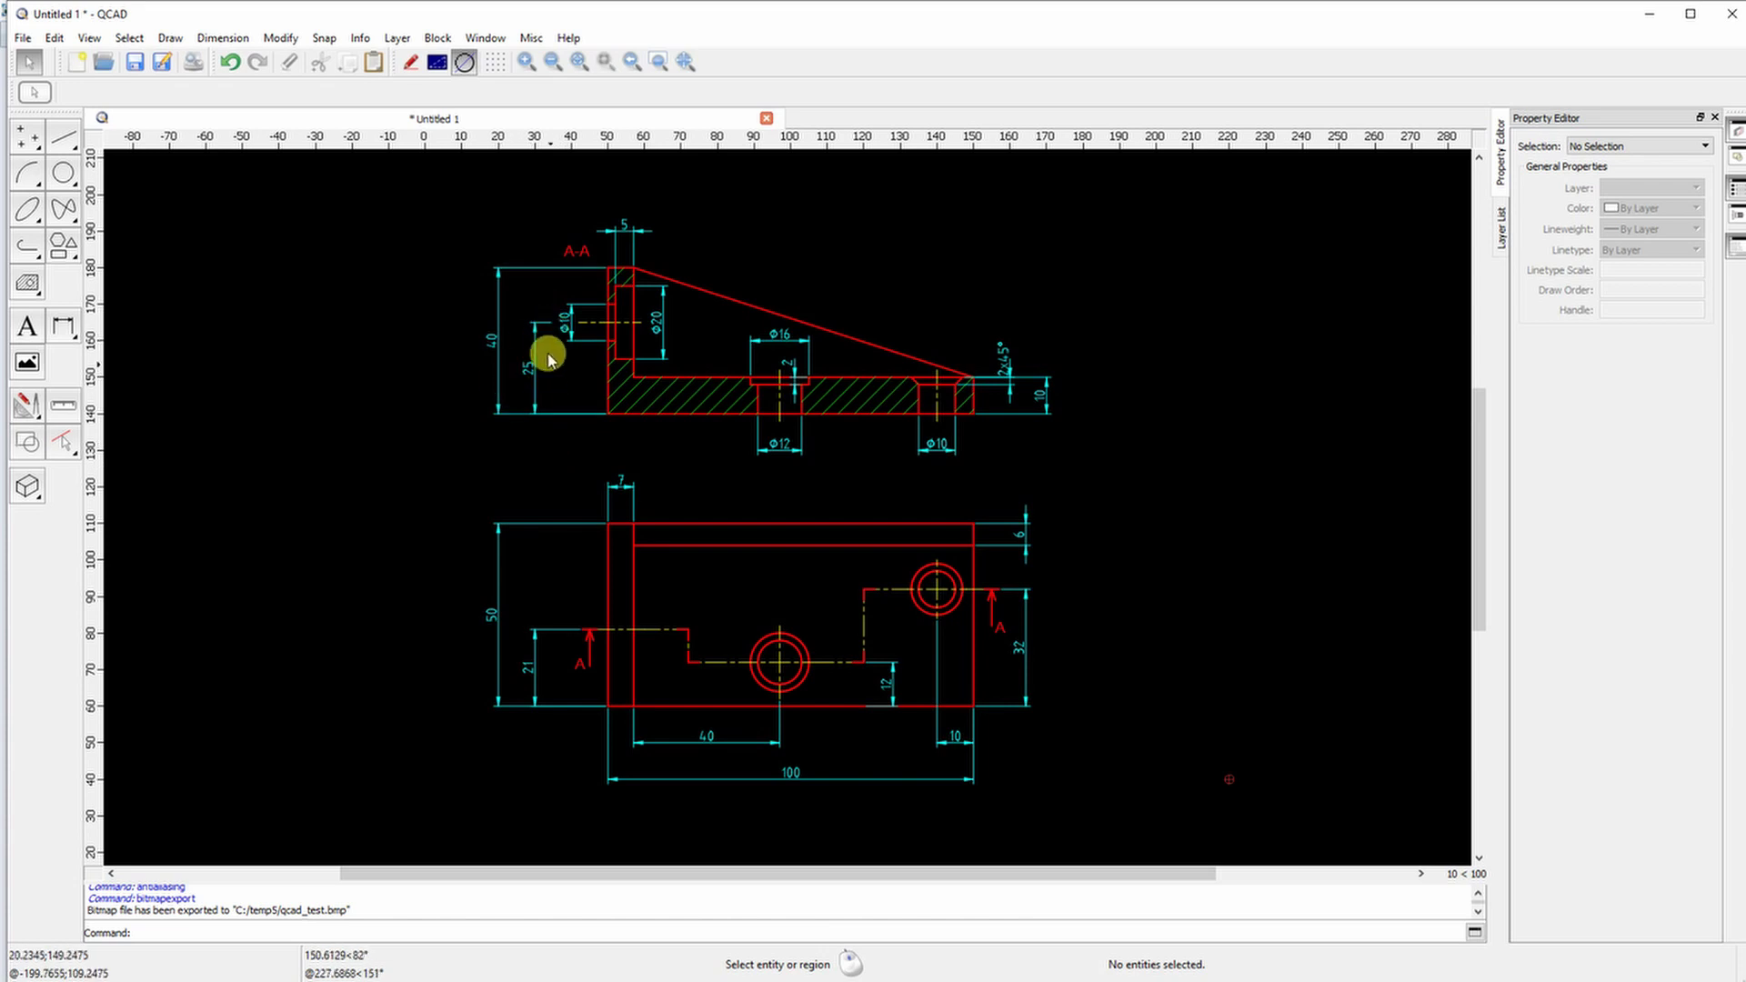
Re-anchor the section's 25 dimension to the base plate top so it reads 15
scroll(535, 381, "up", 4)
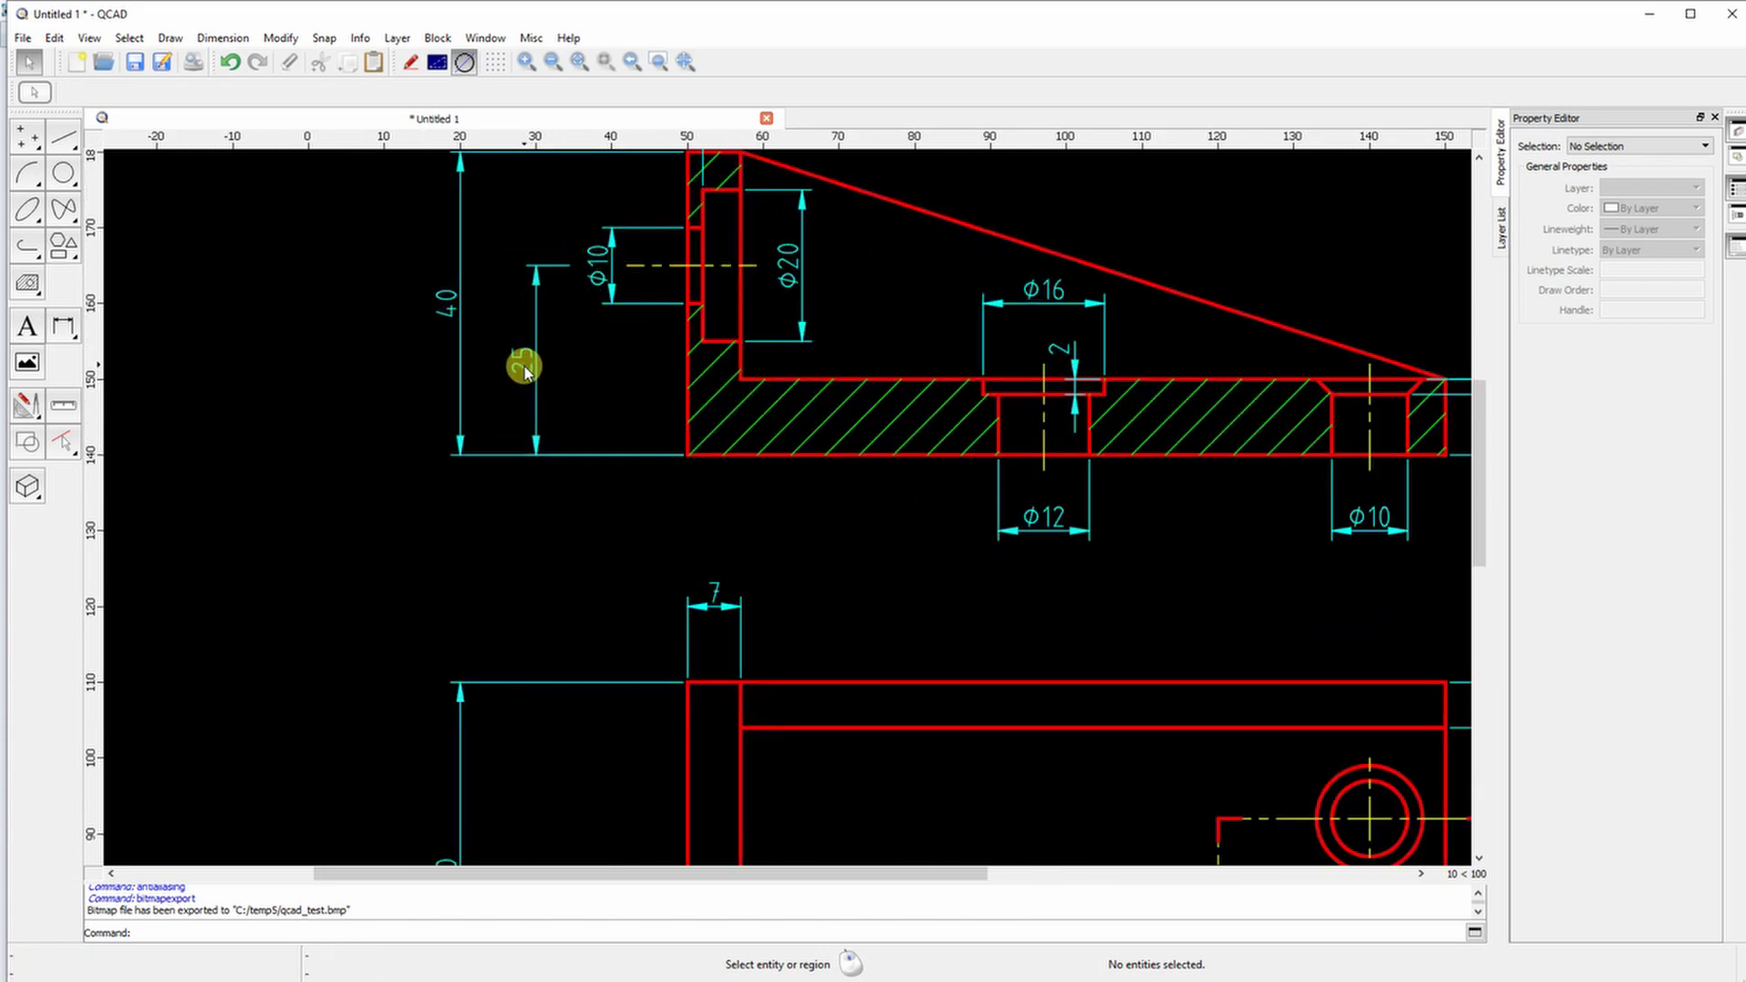
left_click(525, 370)
left_click_drag(688, 458, 738, 380)
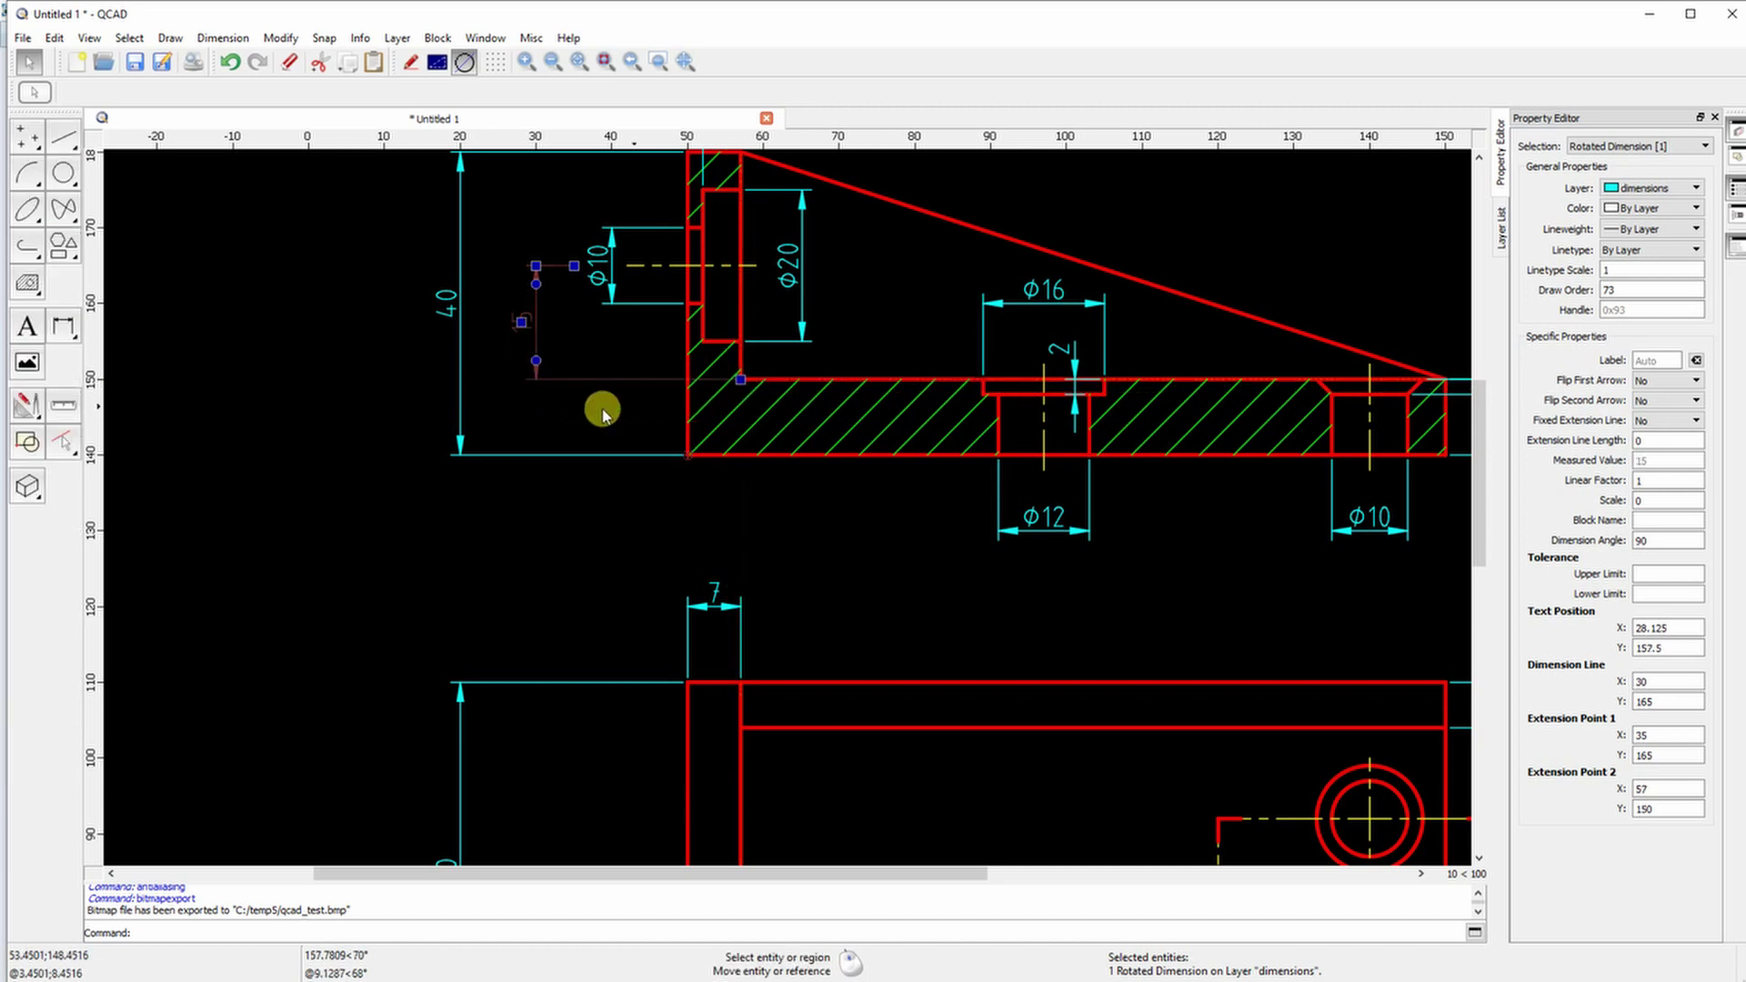
left_click(573, 410)
scroll(558, 461, "down", 3)
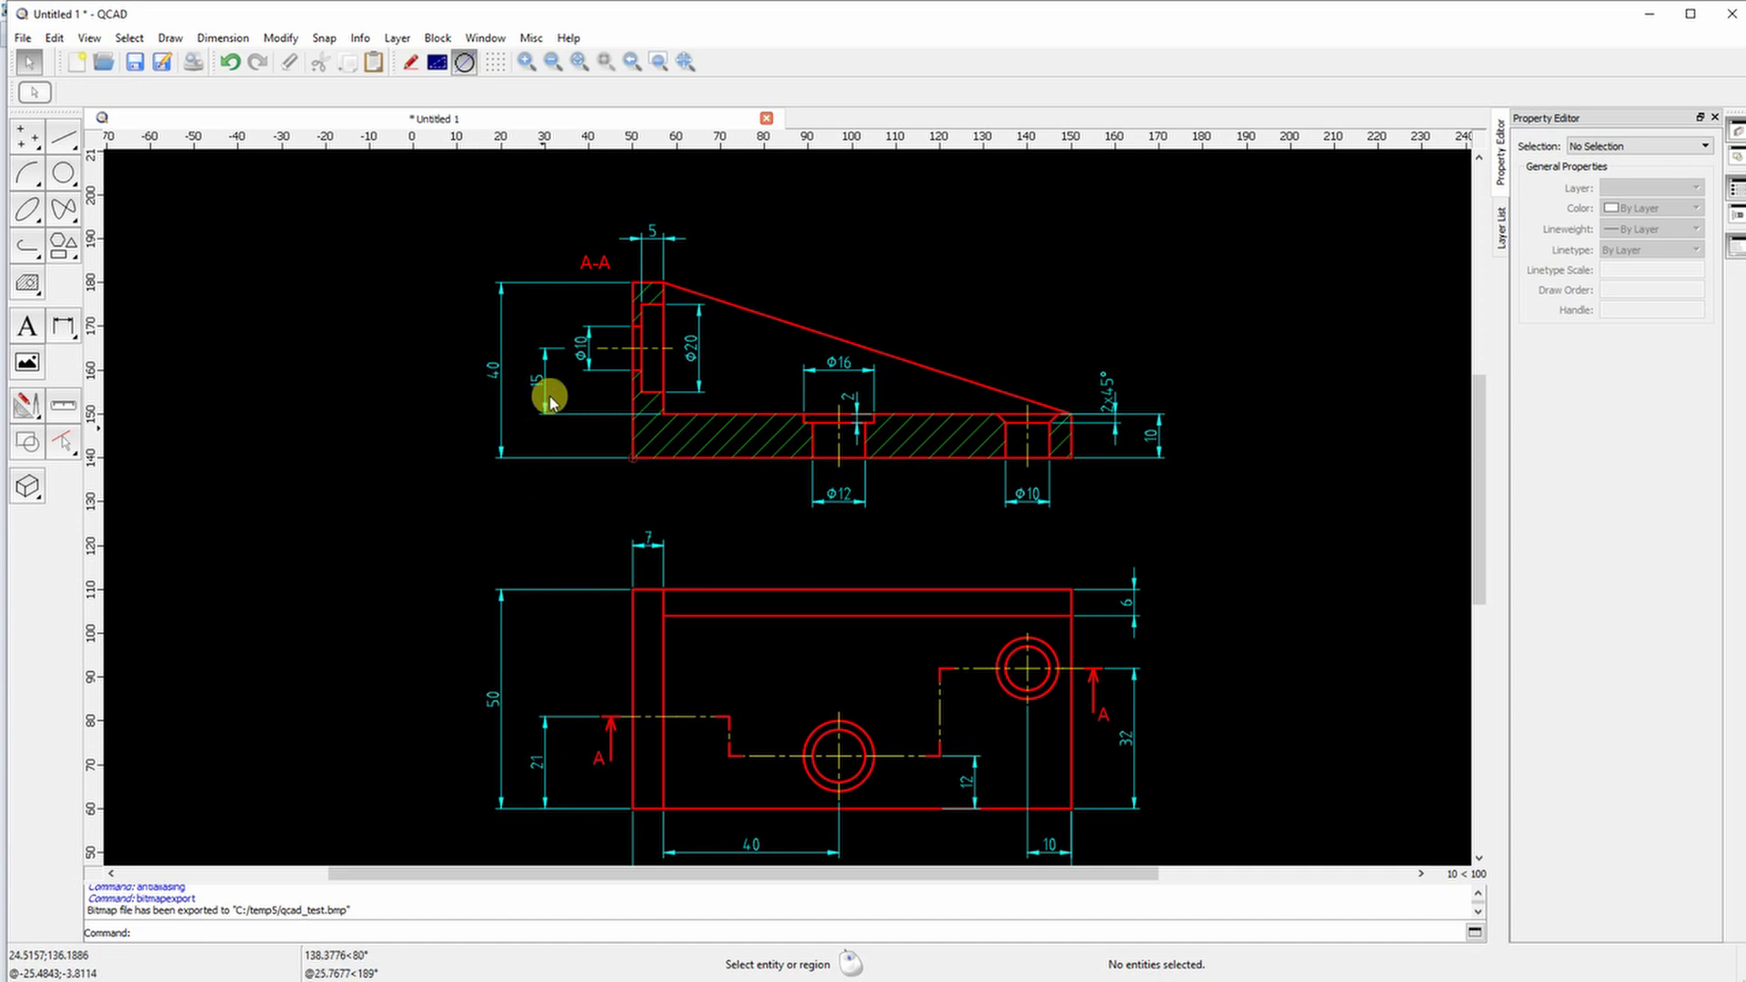
scroll(272, 373, "down", 1, "ctrl")
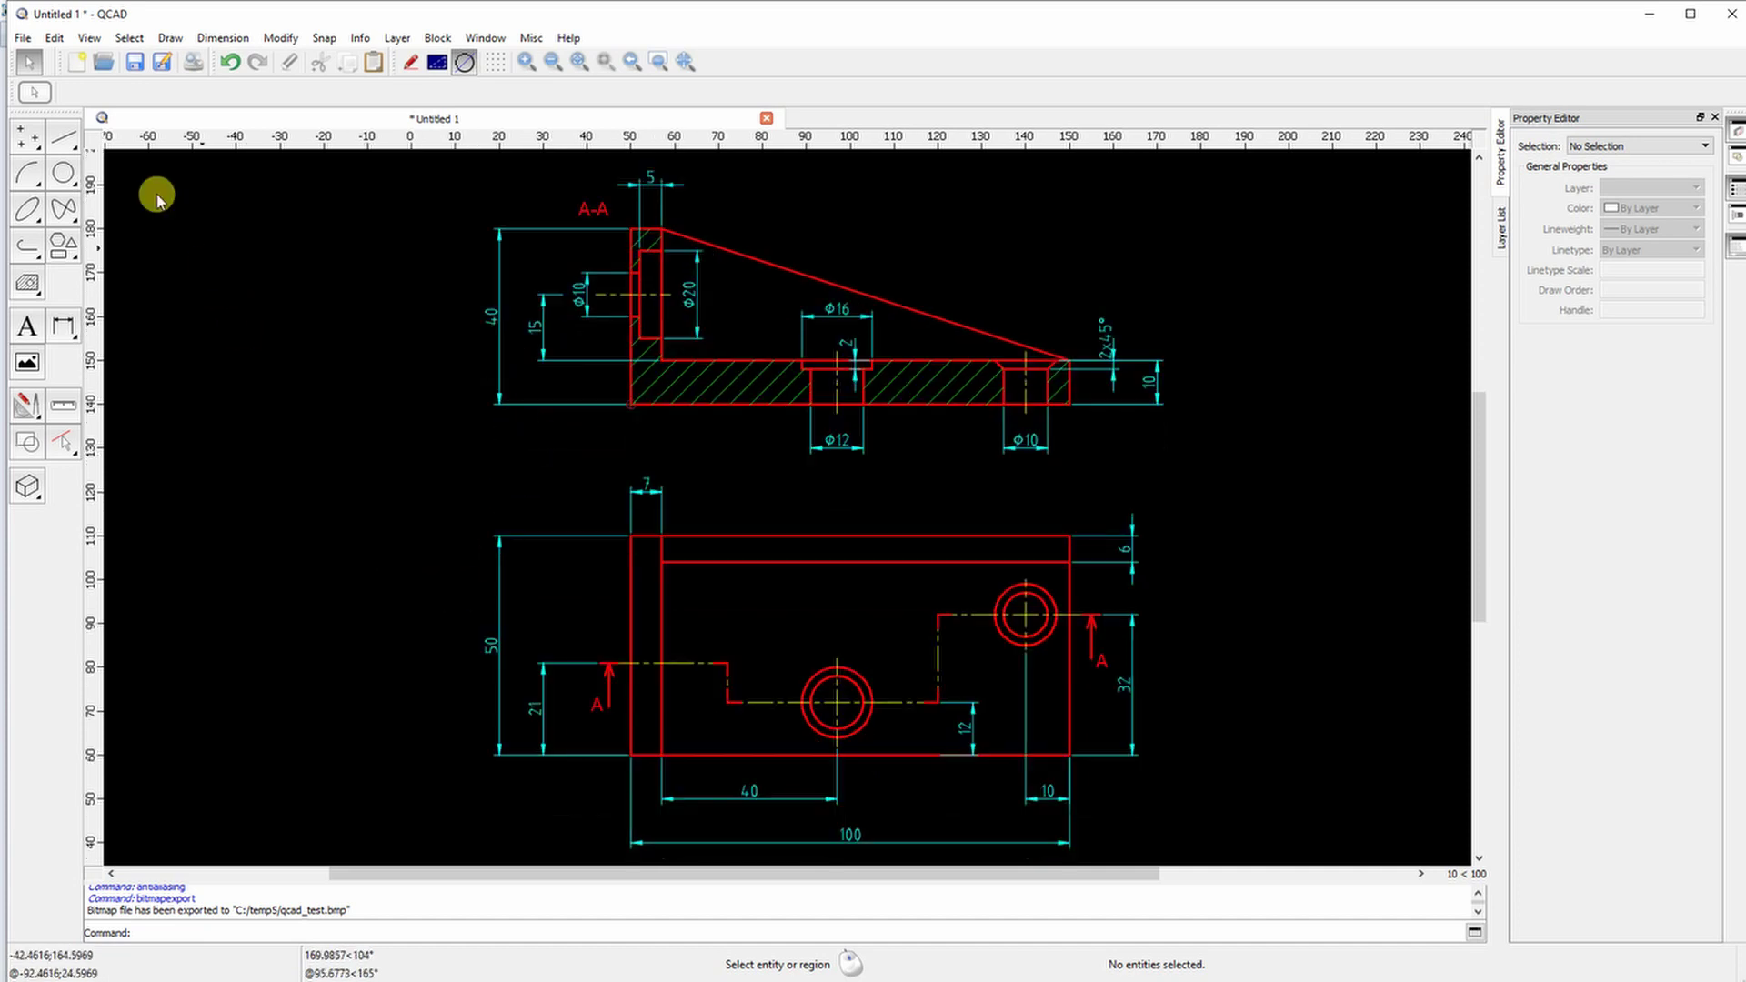
Open File > Print Preview to show both dimensioned views in black on white
left_click(21, 37)
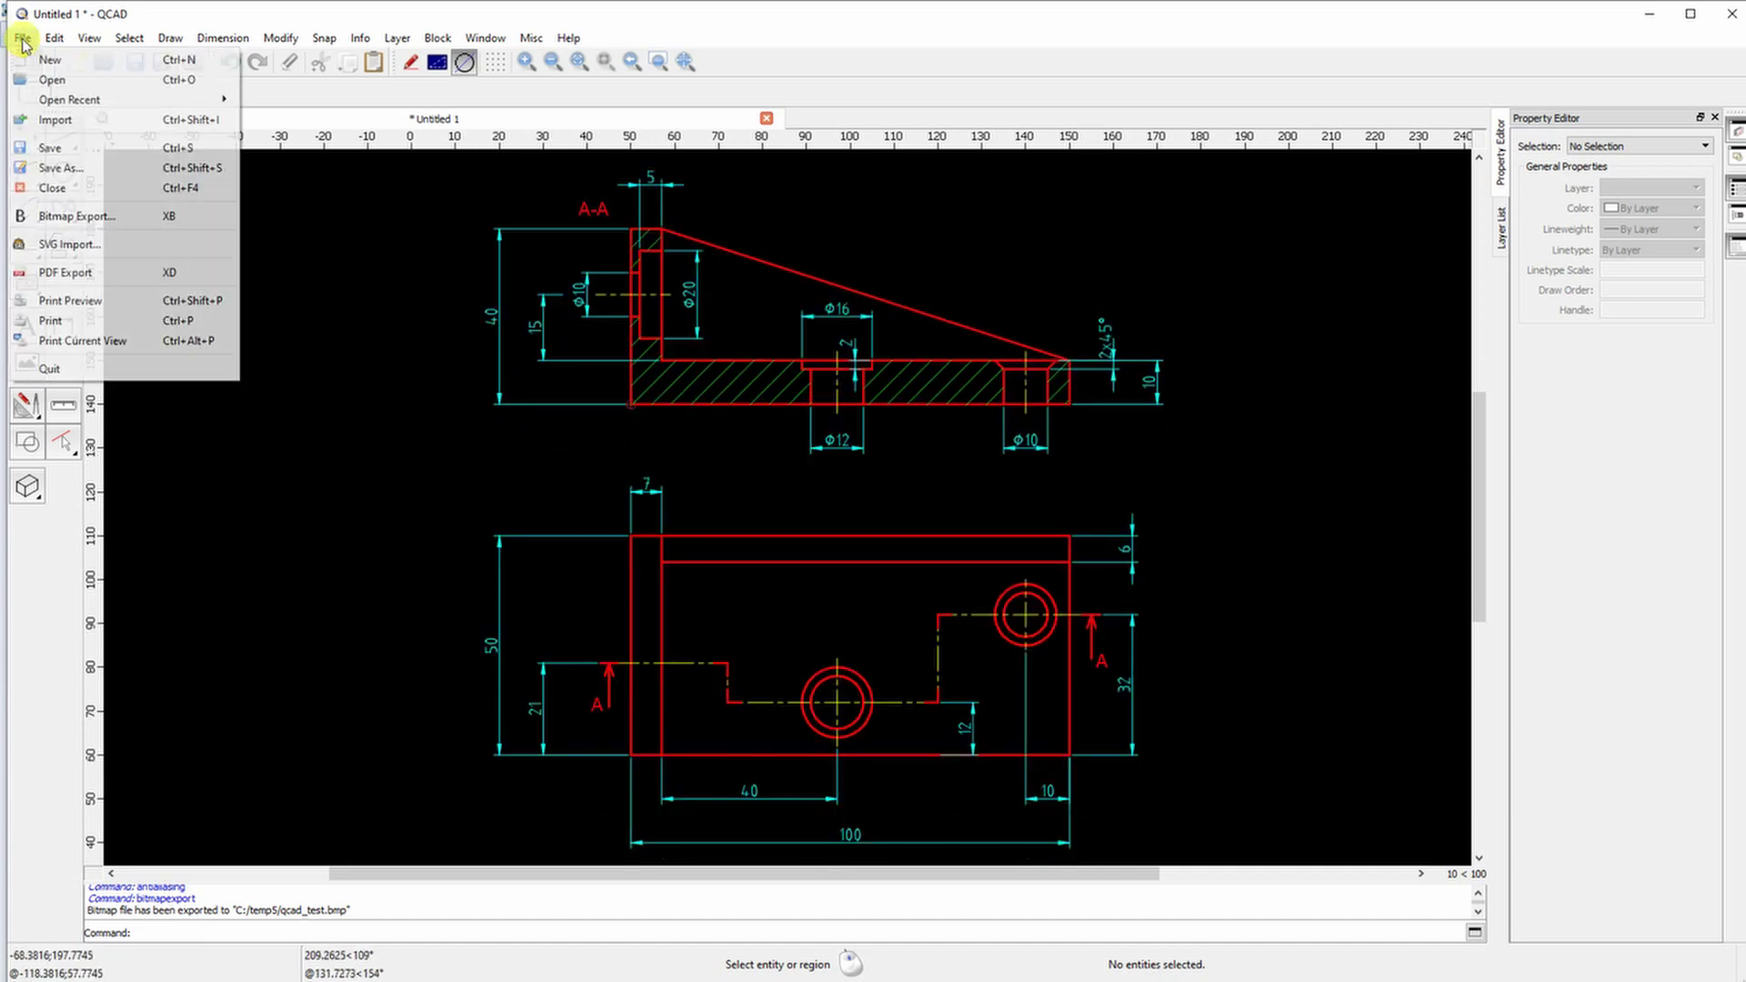
left_click(70, 300)
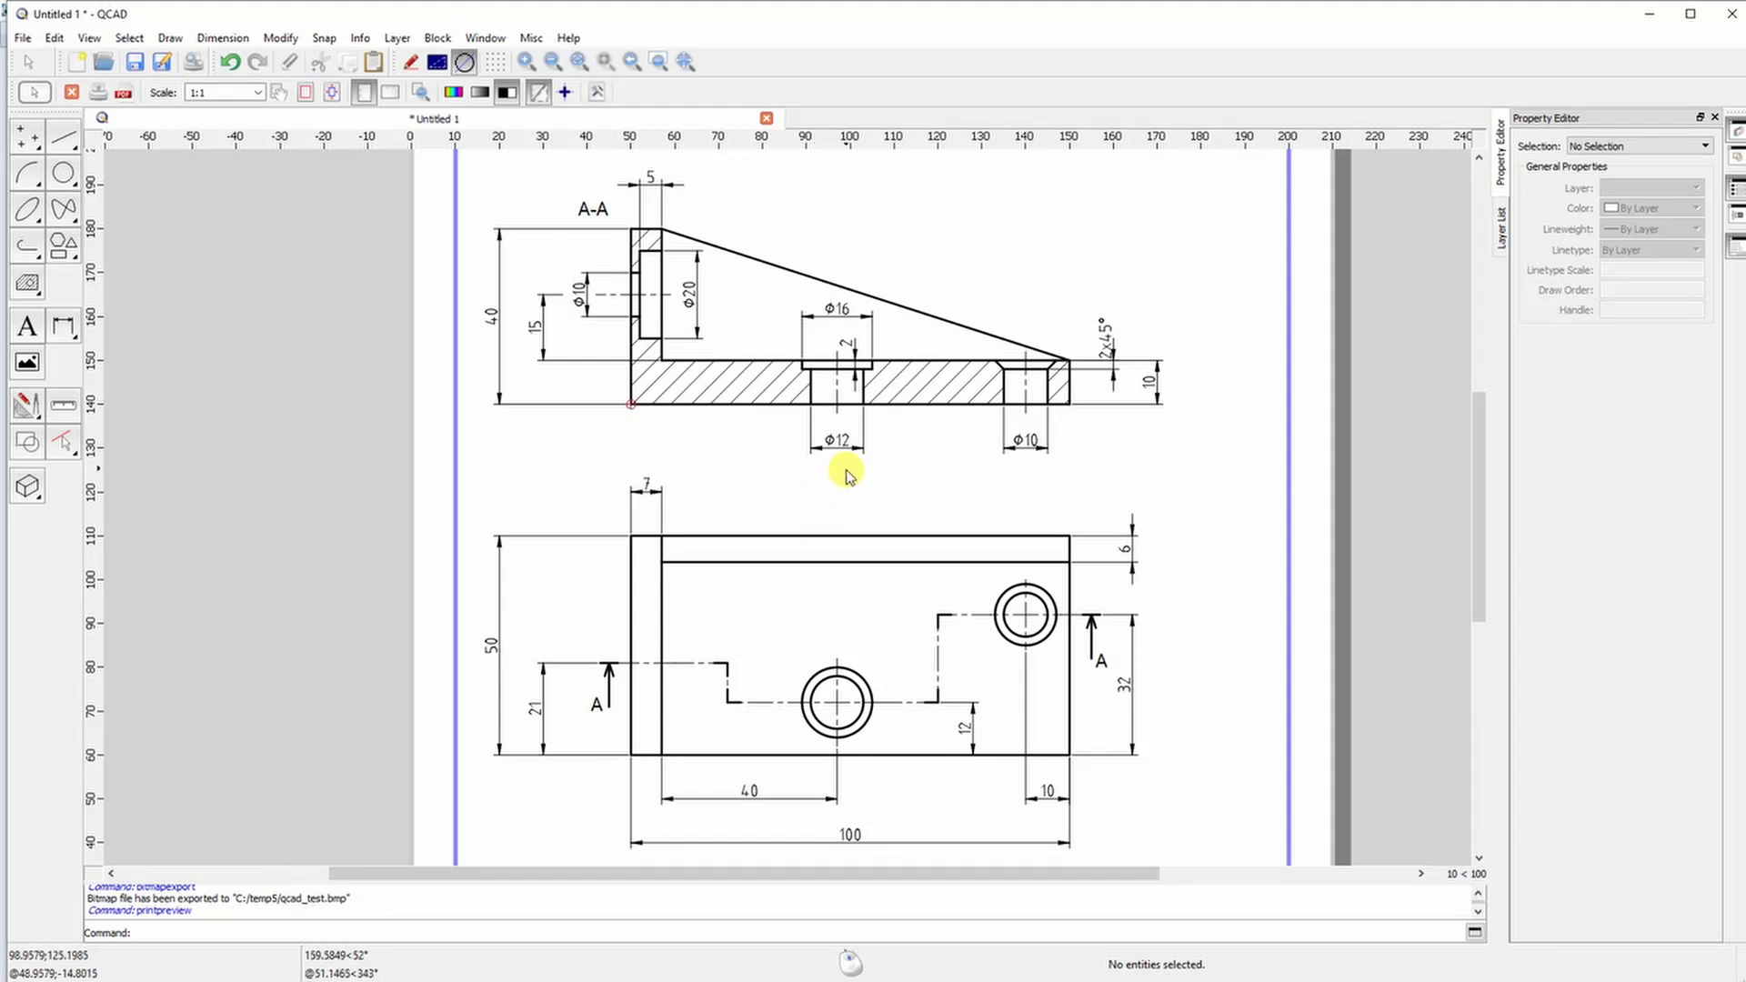